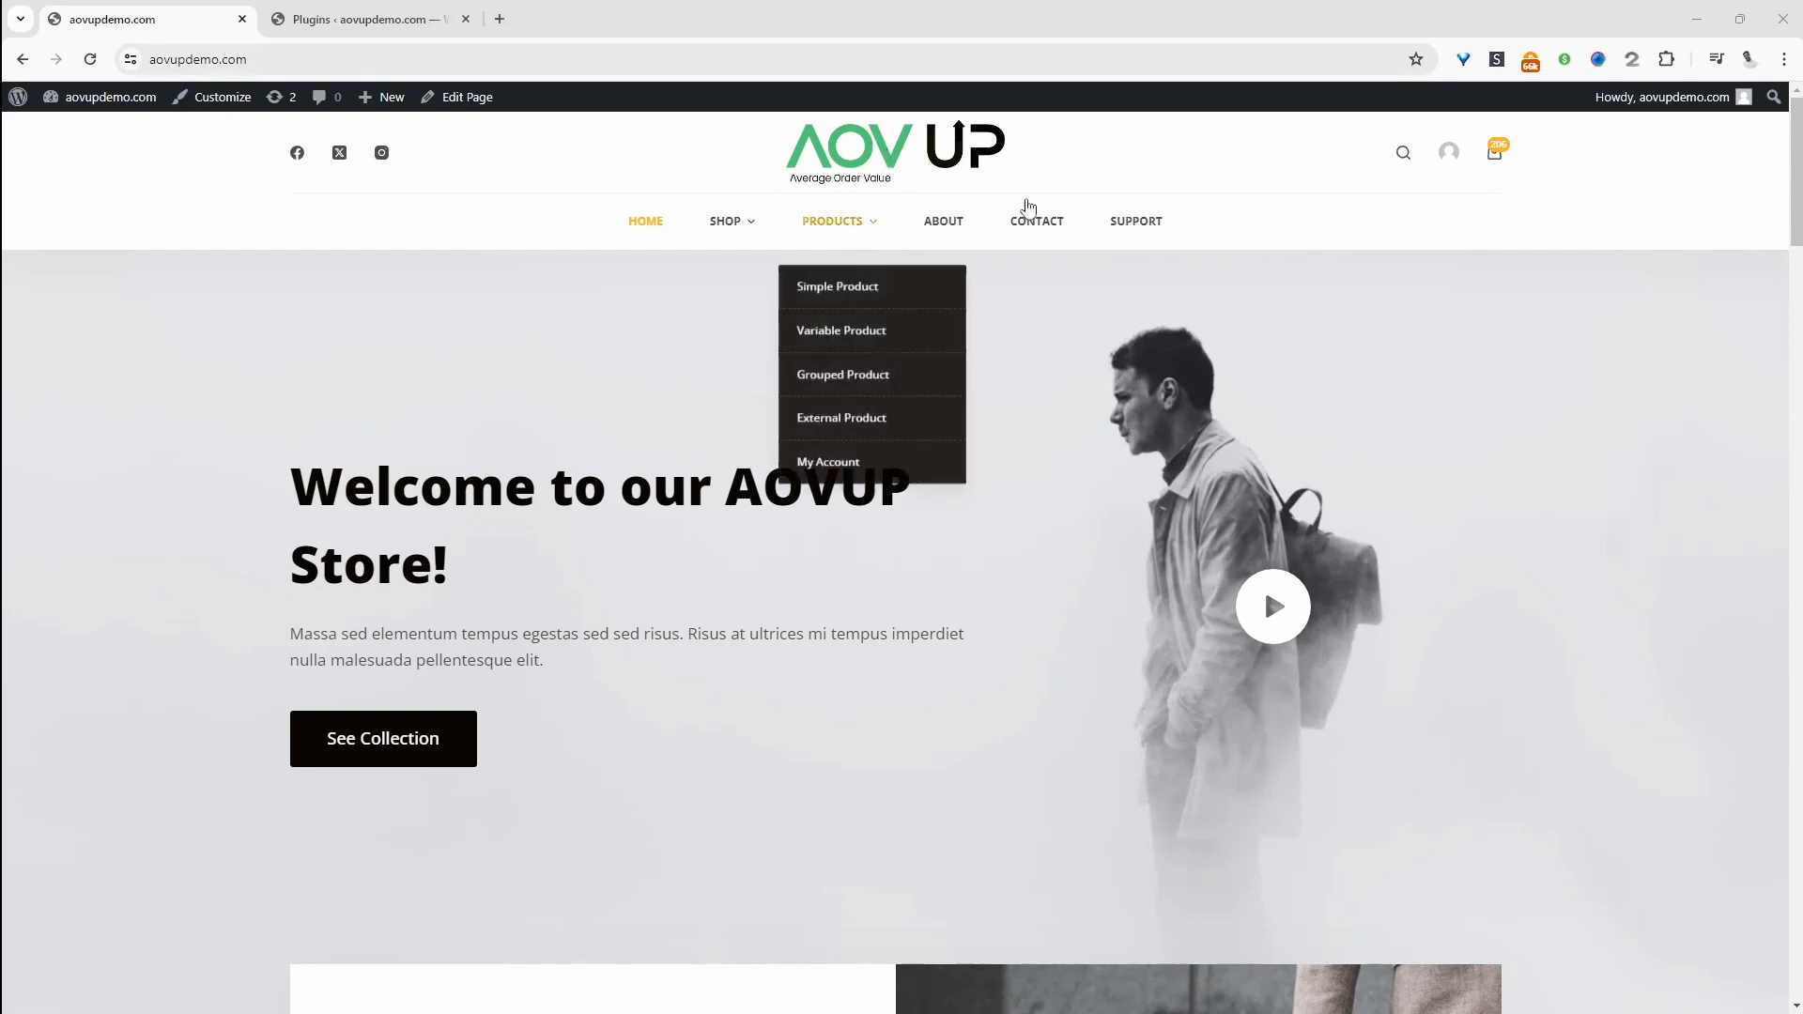
Reduce the browser window to phone width and examine the store's mobile homepage and navigation menu
left_click_drag(888, 161, 340, 230)
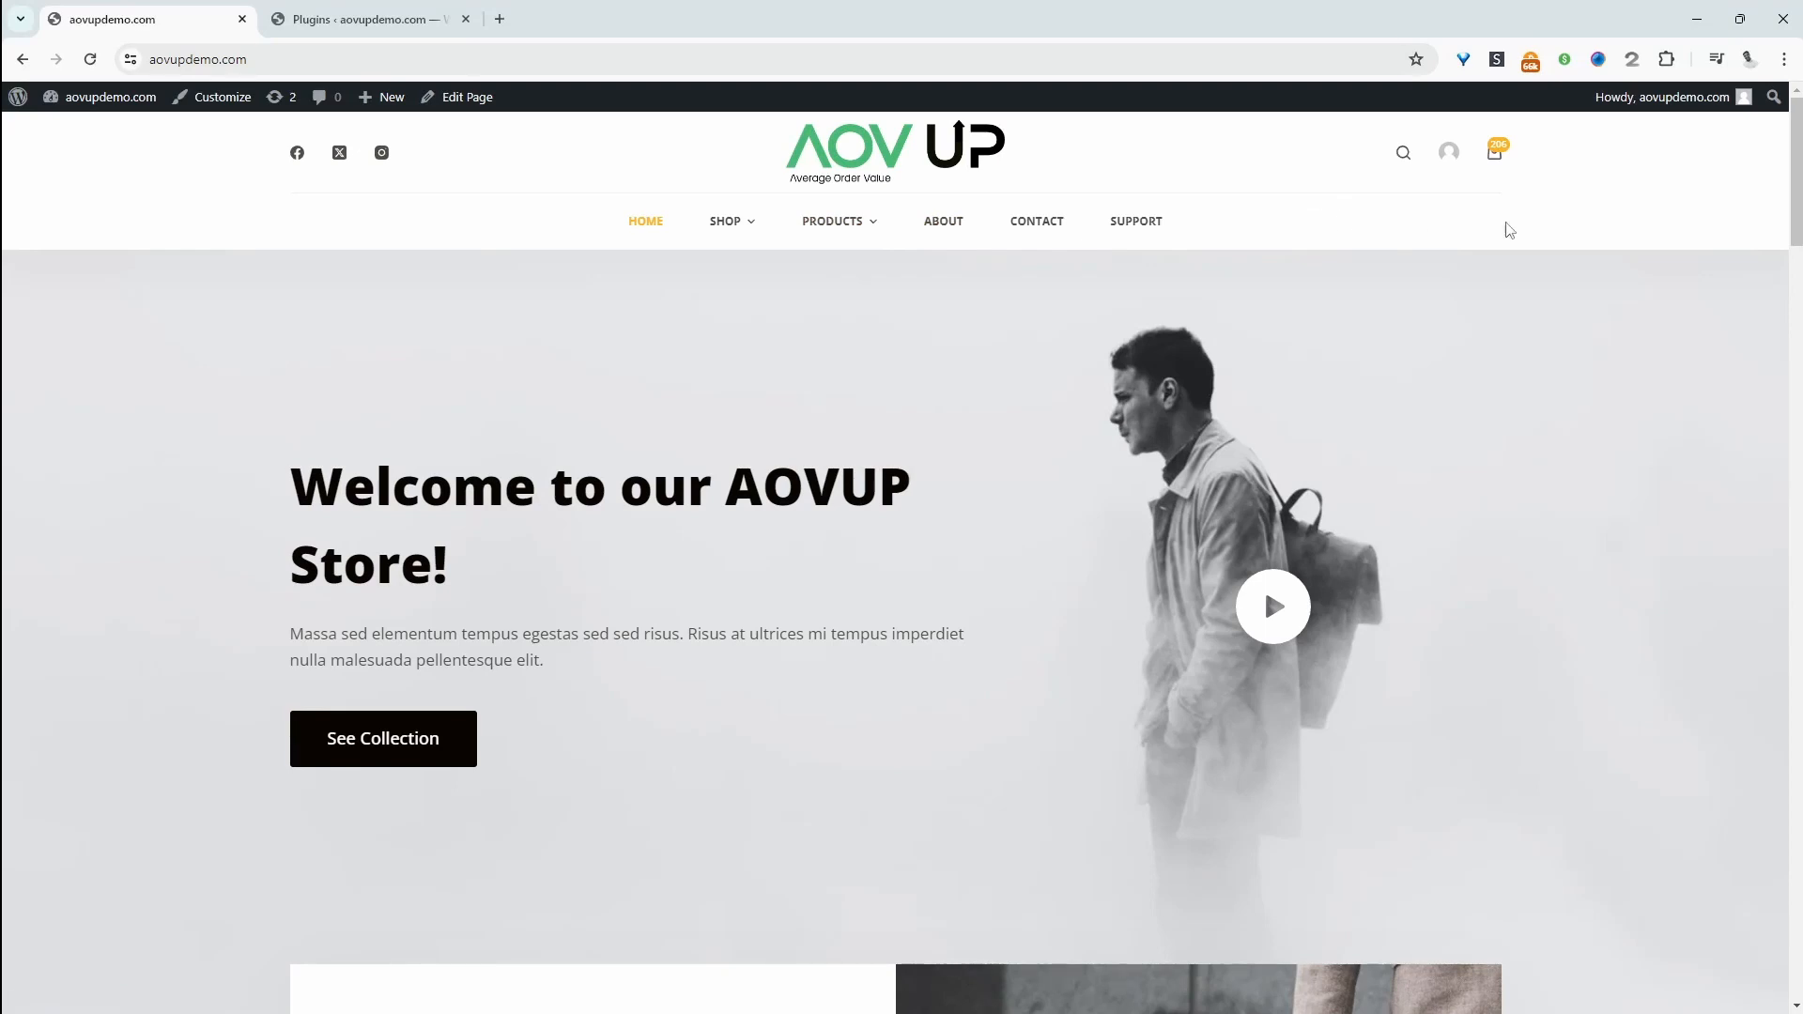
left_click(1739, 19)
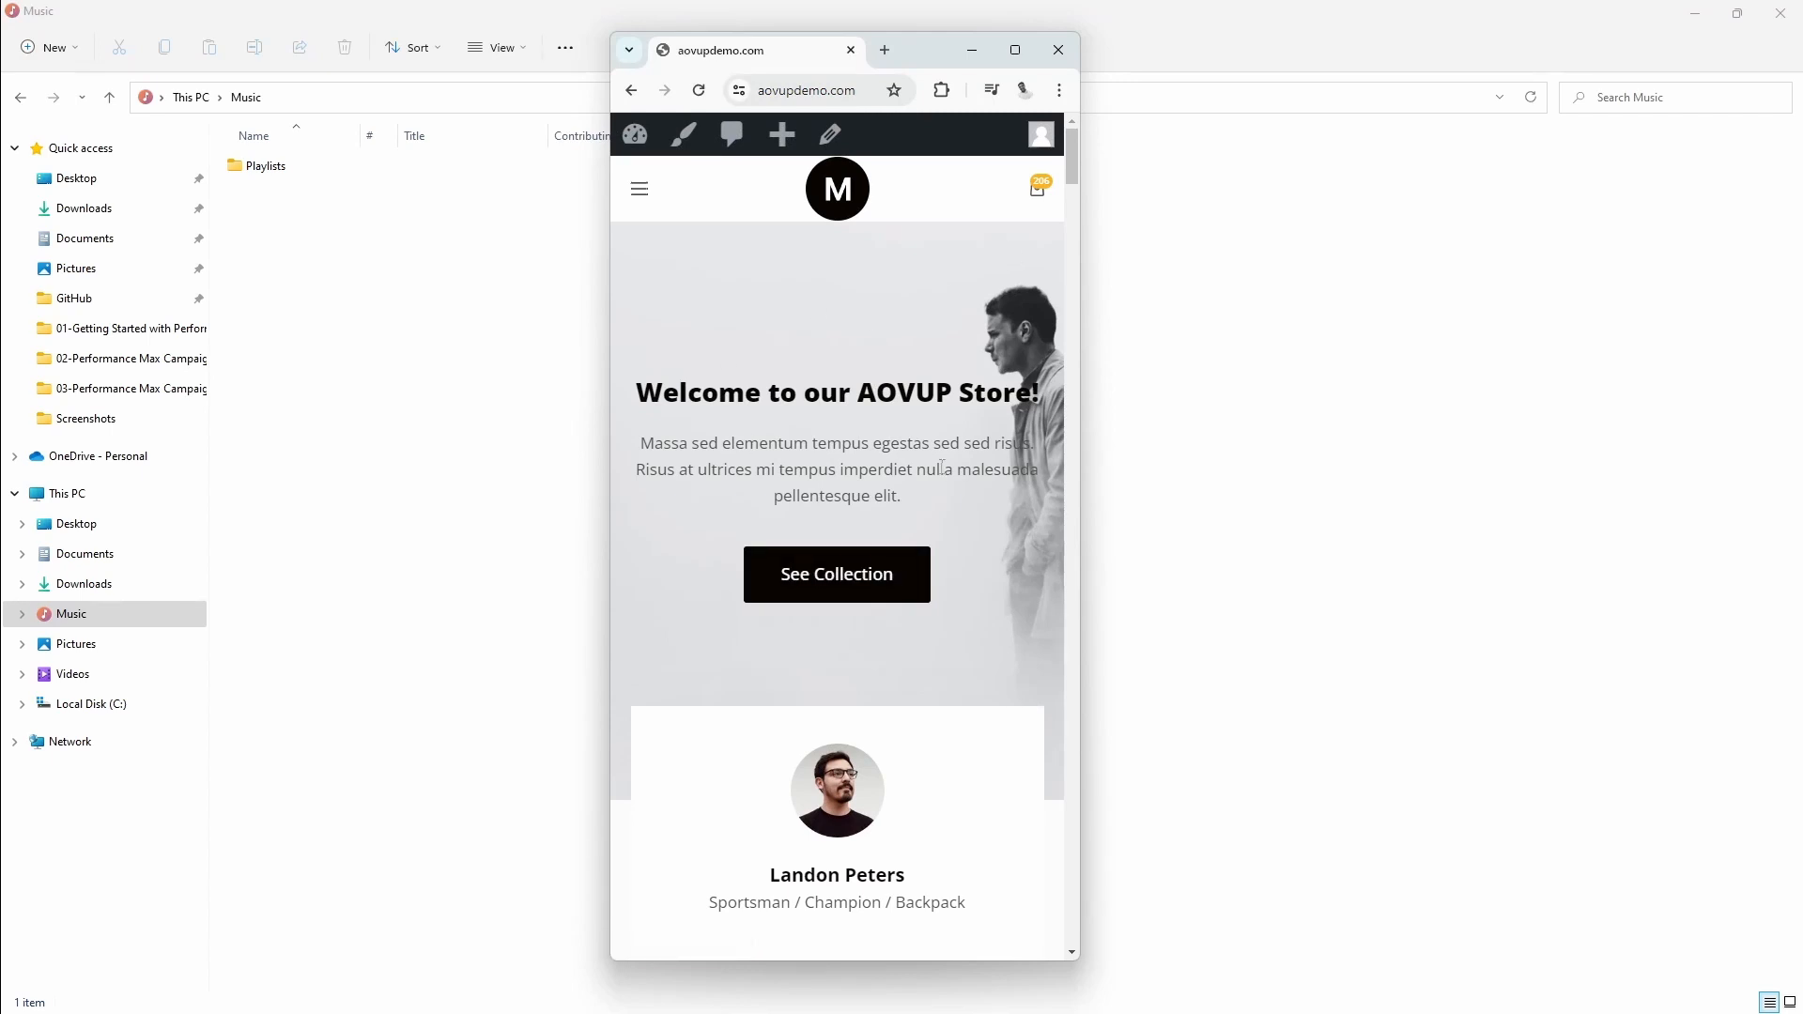
scroll(884, 629, "down", 15)
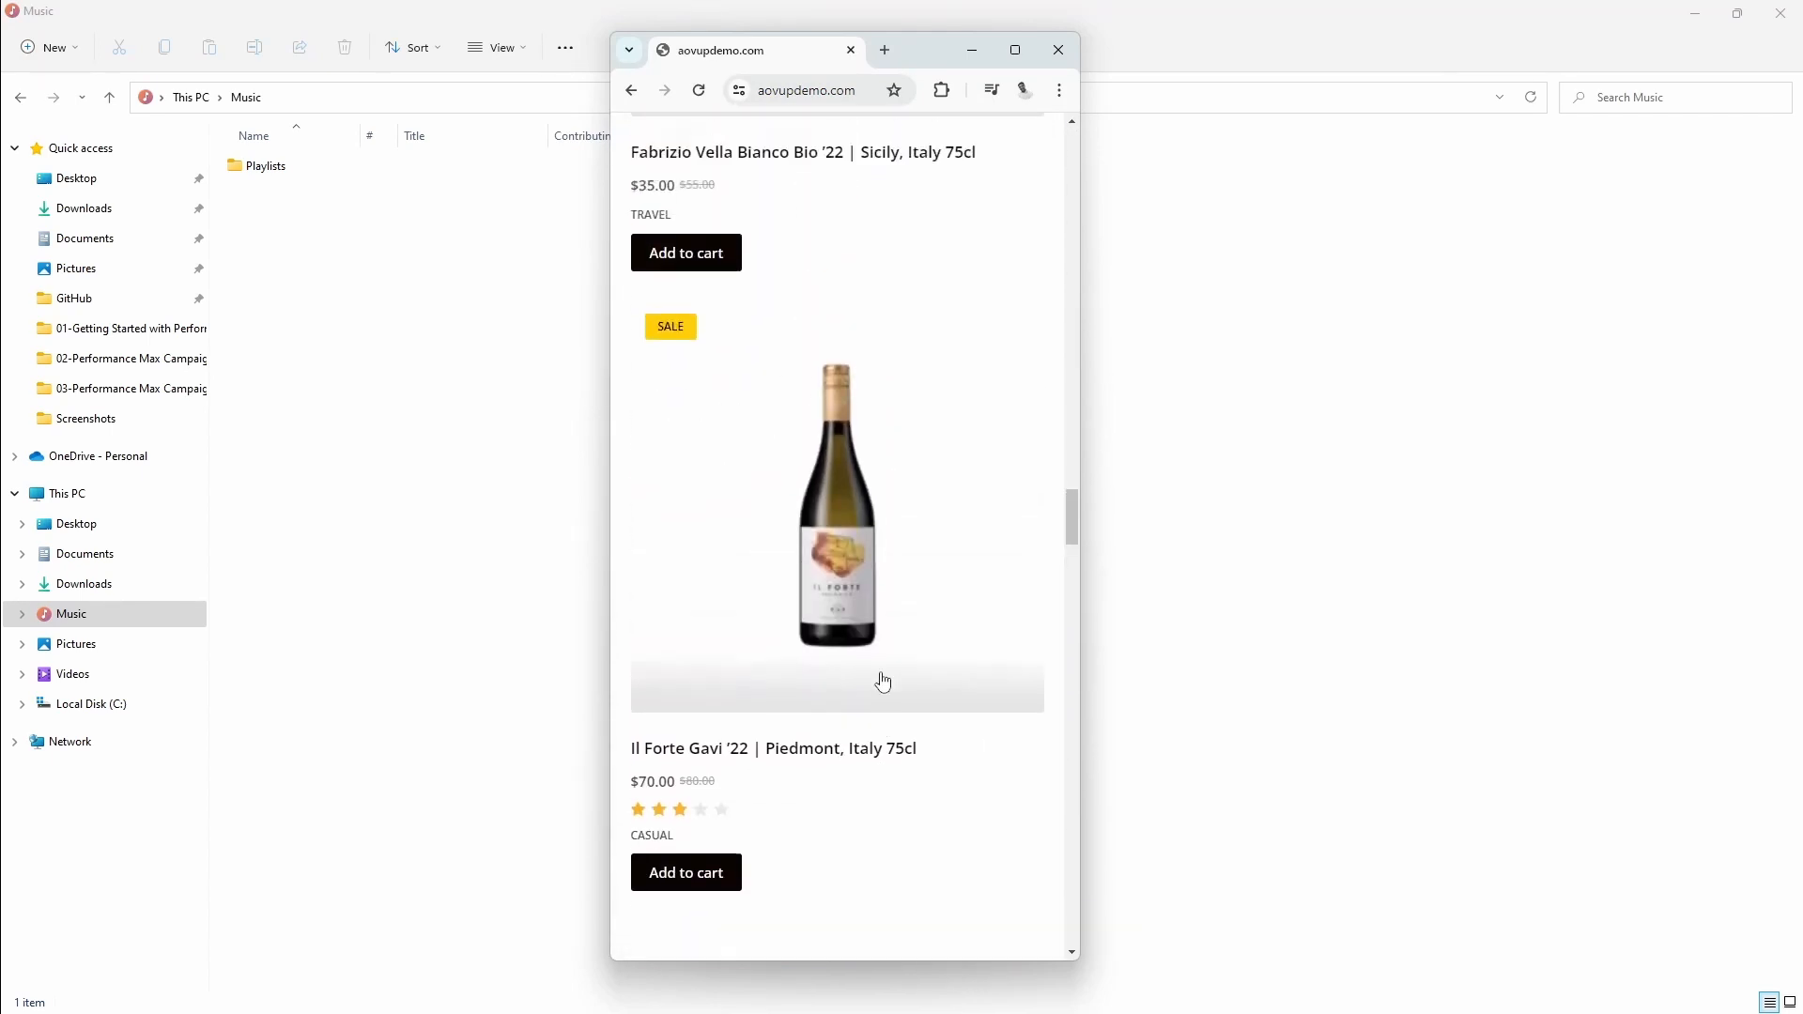
scroll(883, 682, "up", 15)
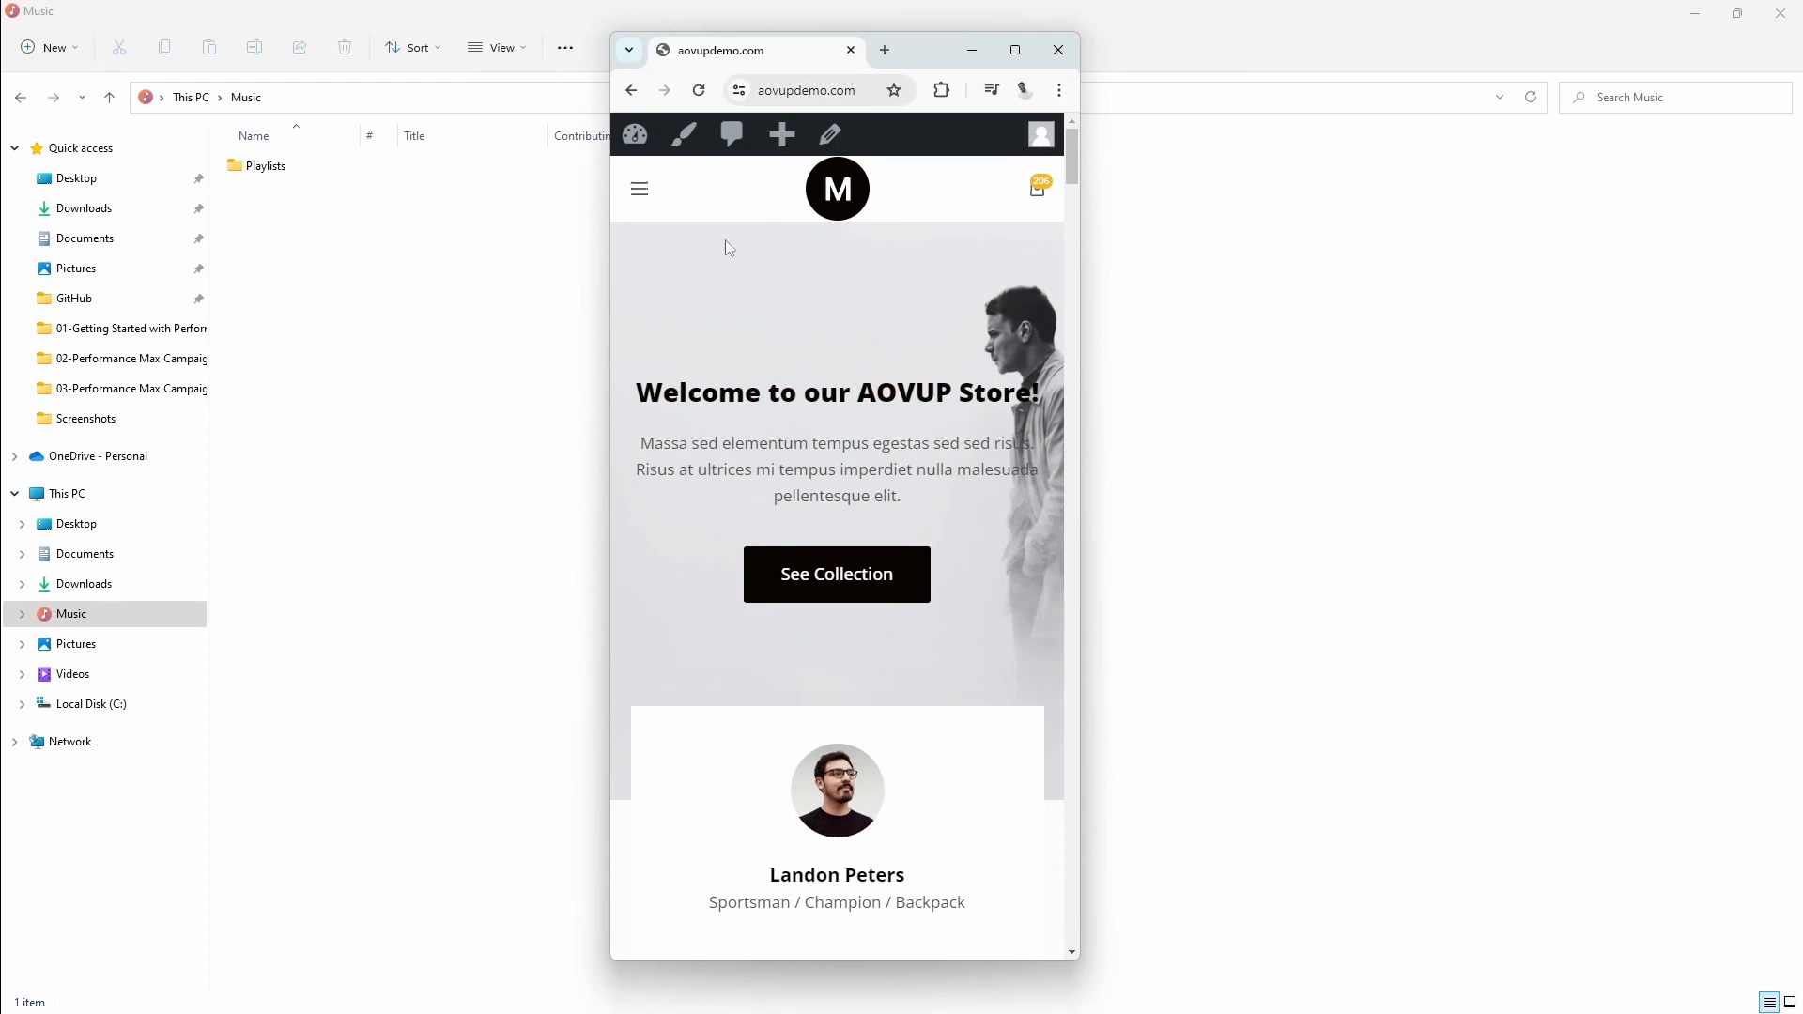
left_click(639, 189)
left_click(1015, 312)
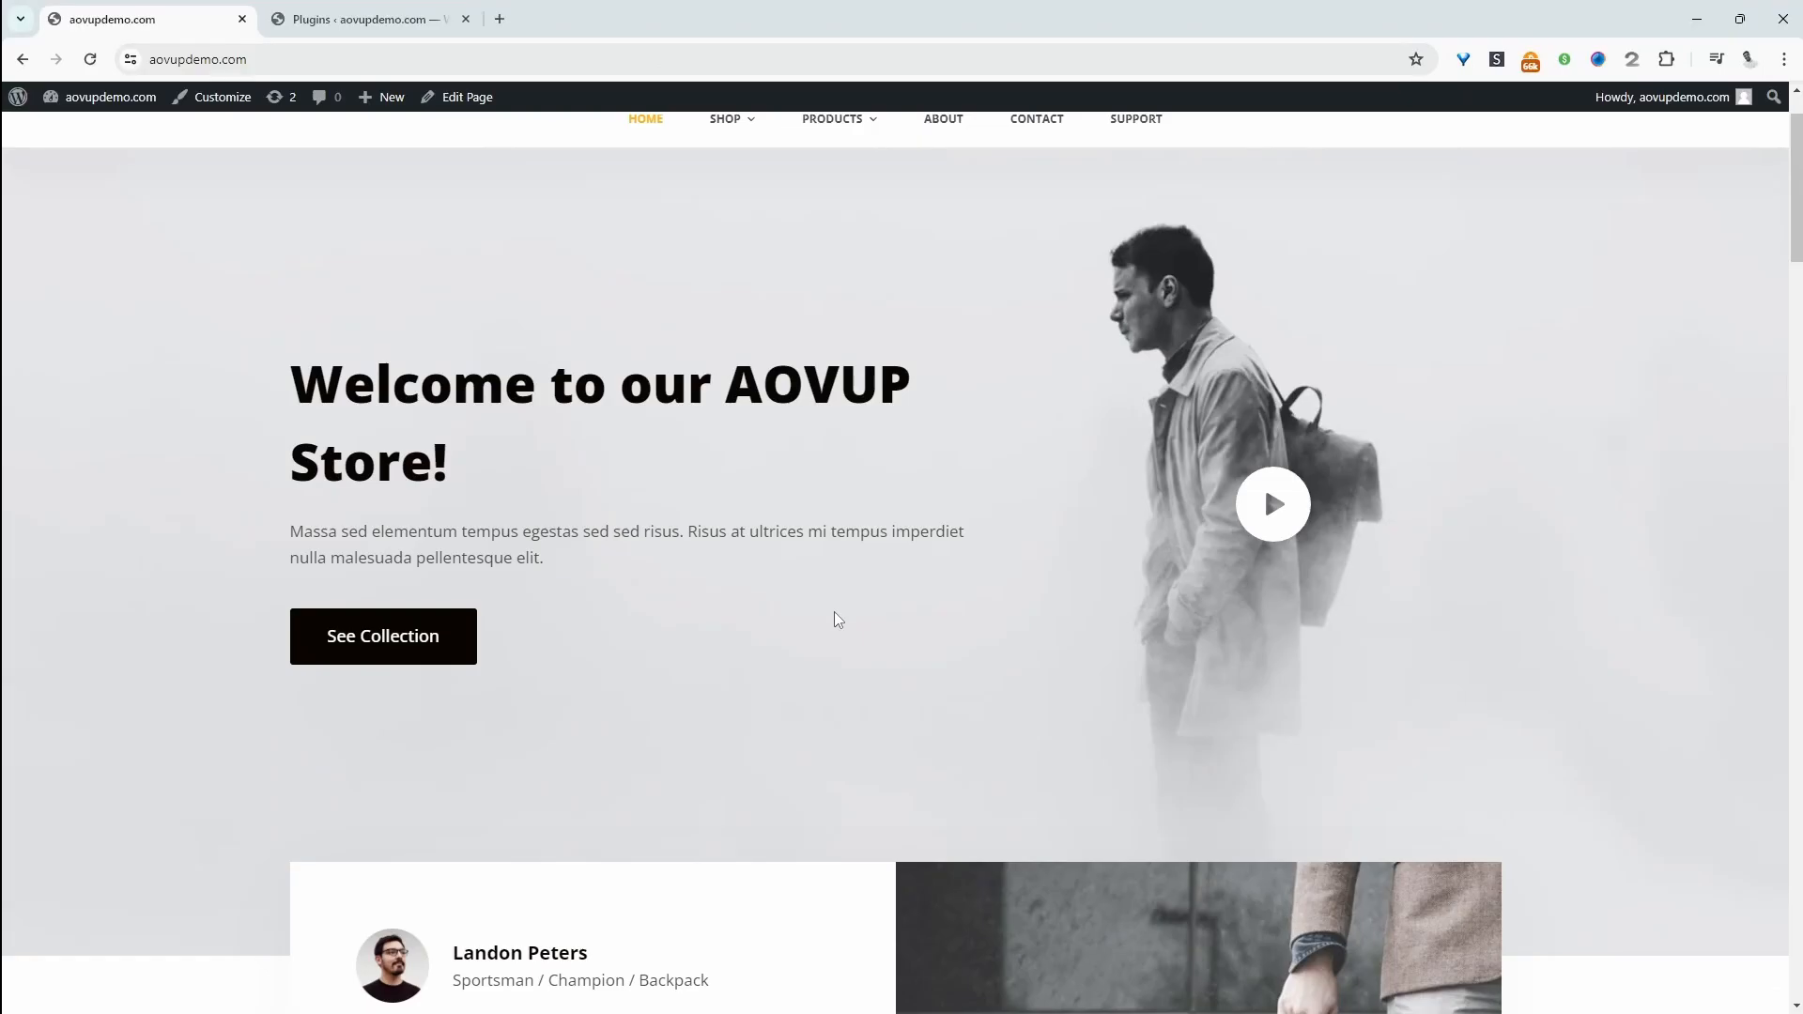
Play the homepage hero video and review the store's homepage sections down to the footer
scroll(680, 490, "up", 1)
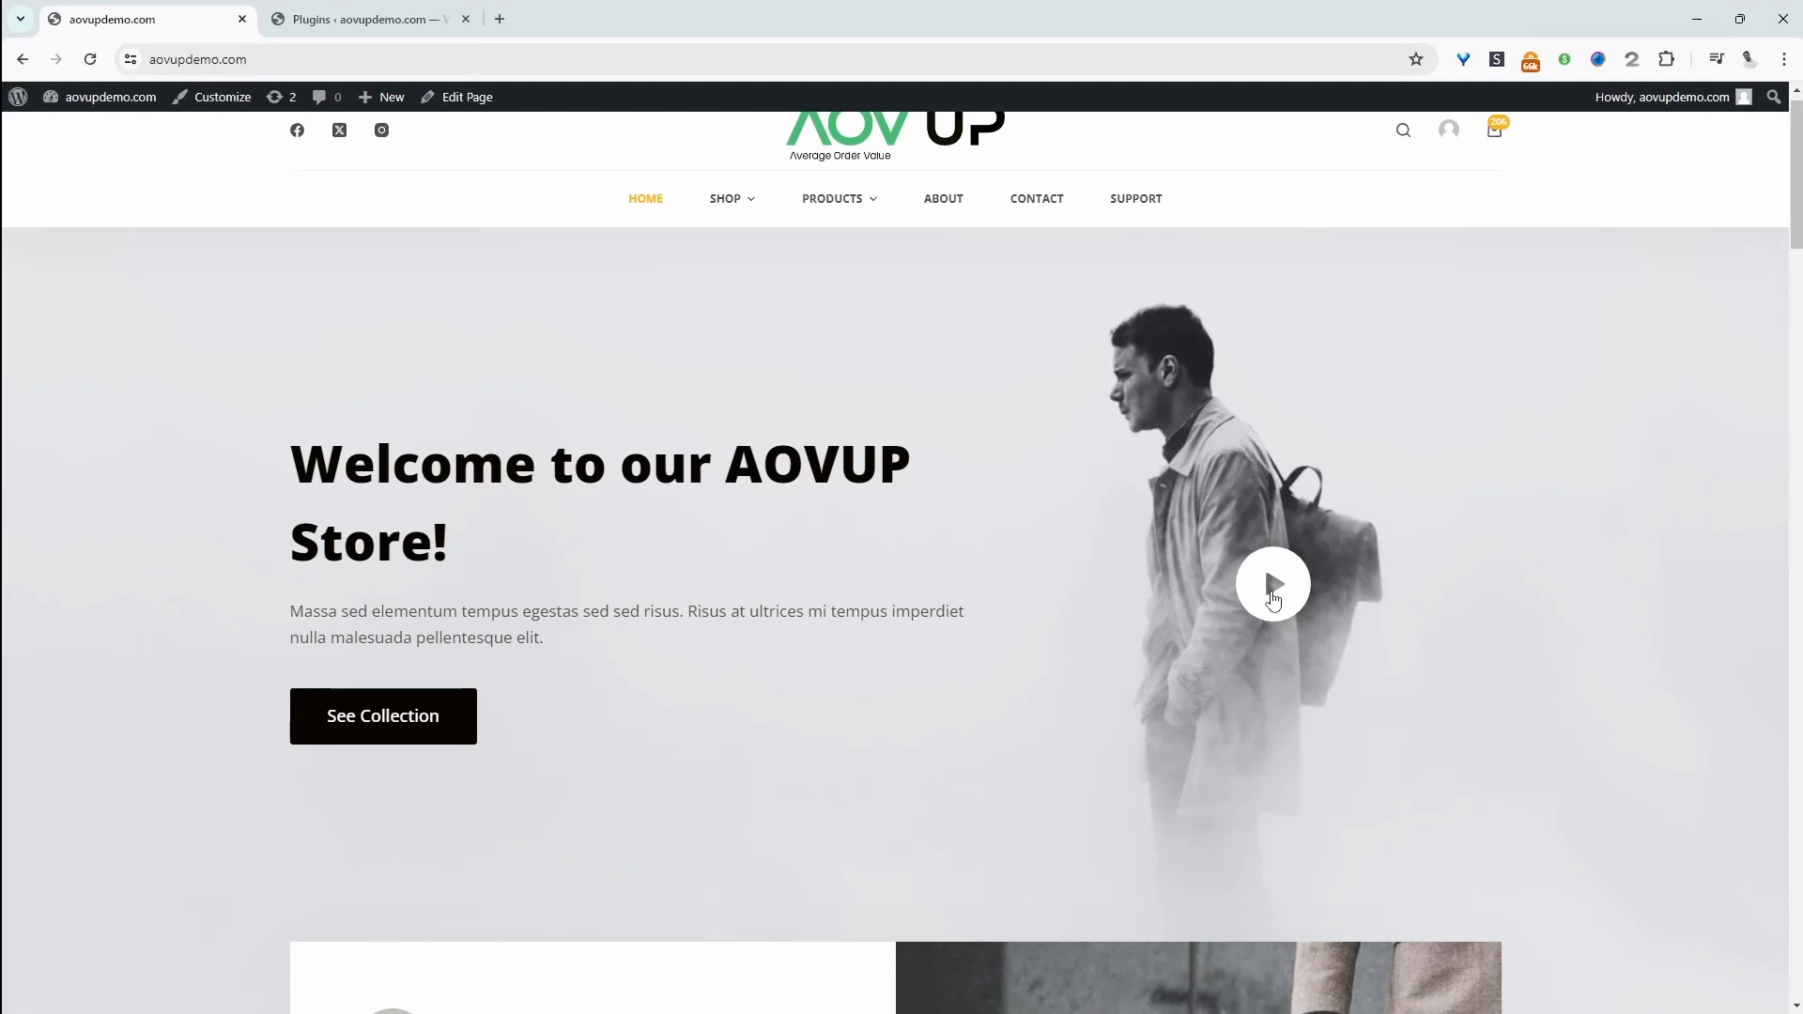
left_click(1273, 587)
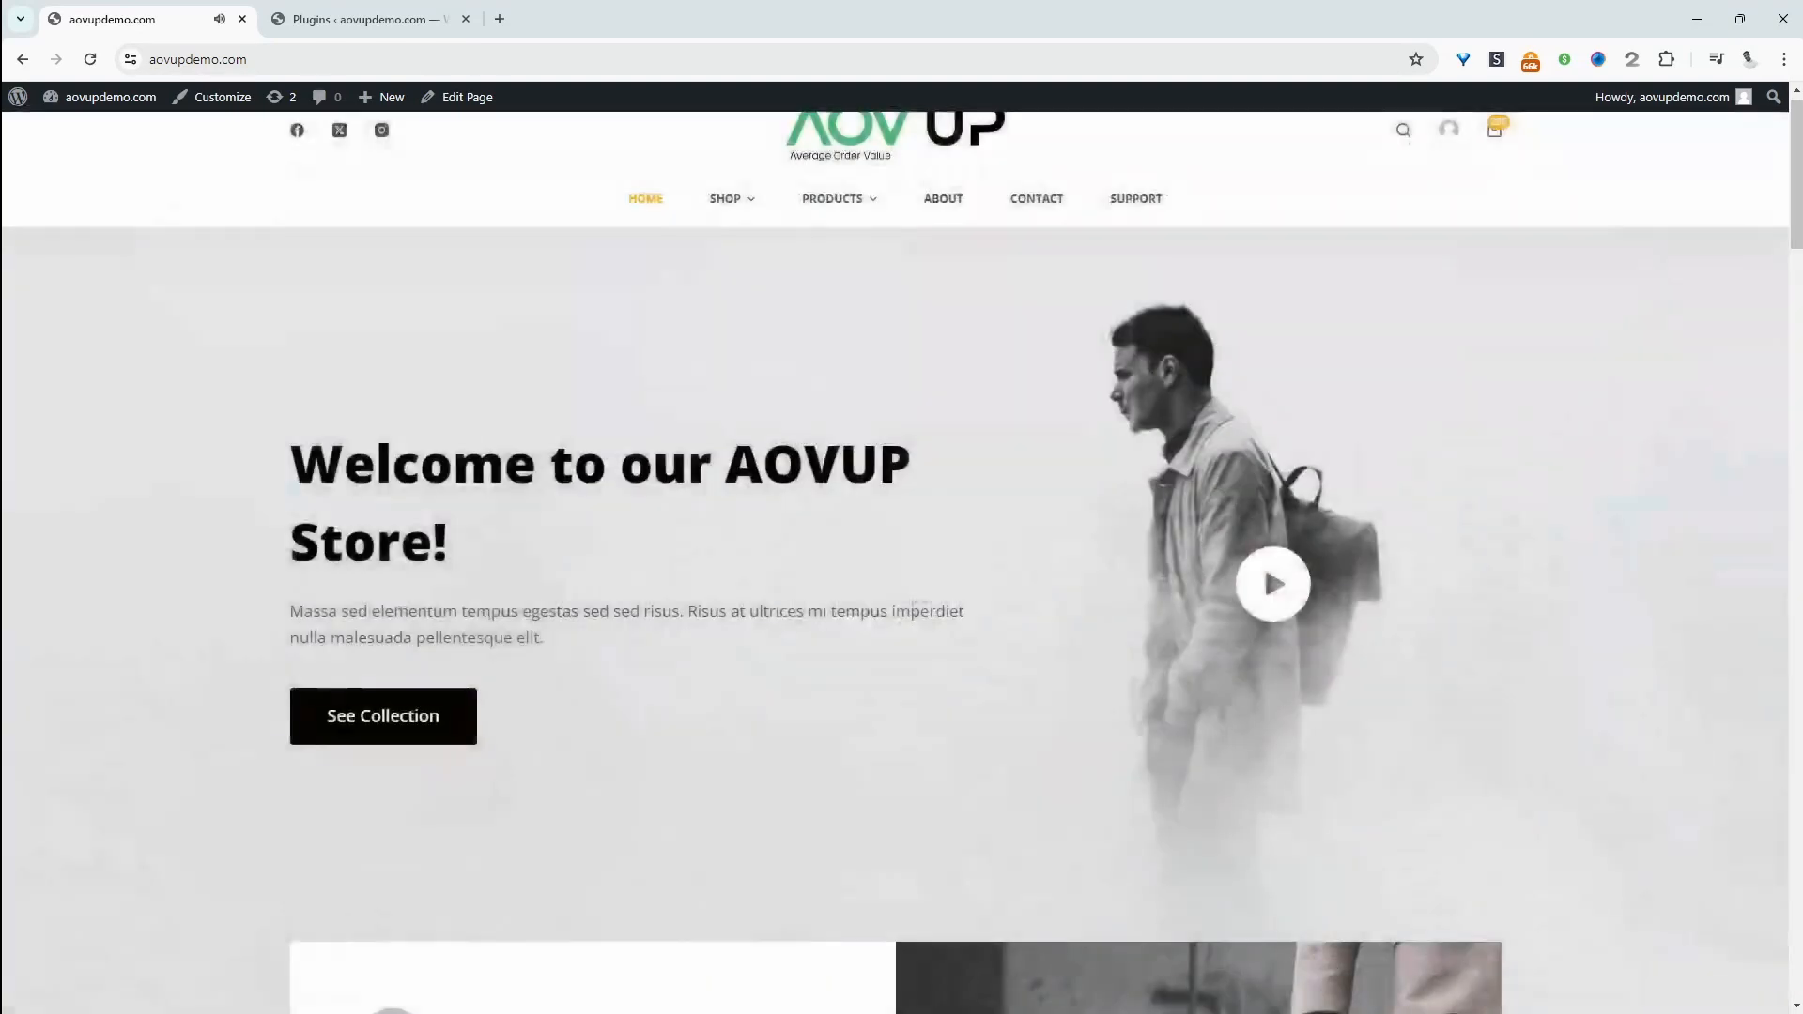
scroll(1002, 484, "down", 7)
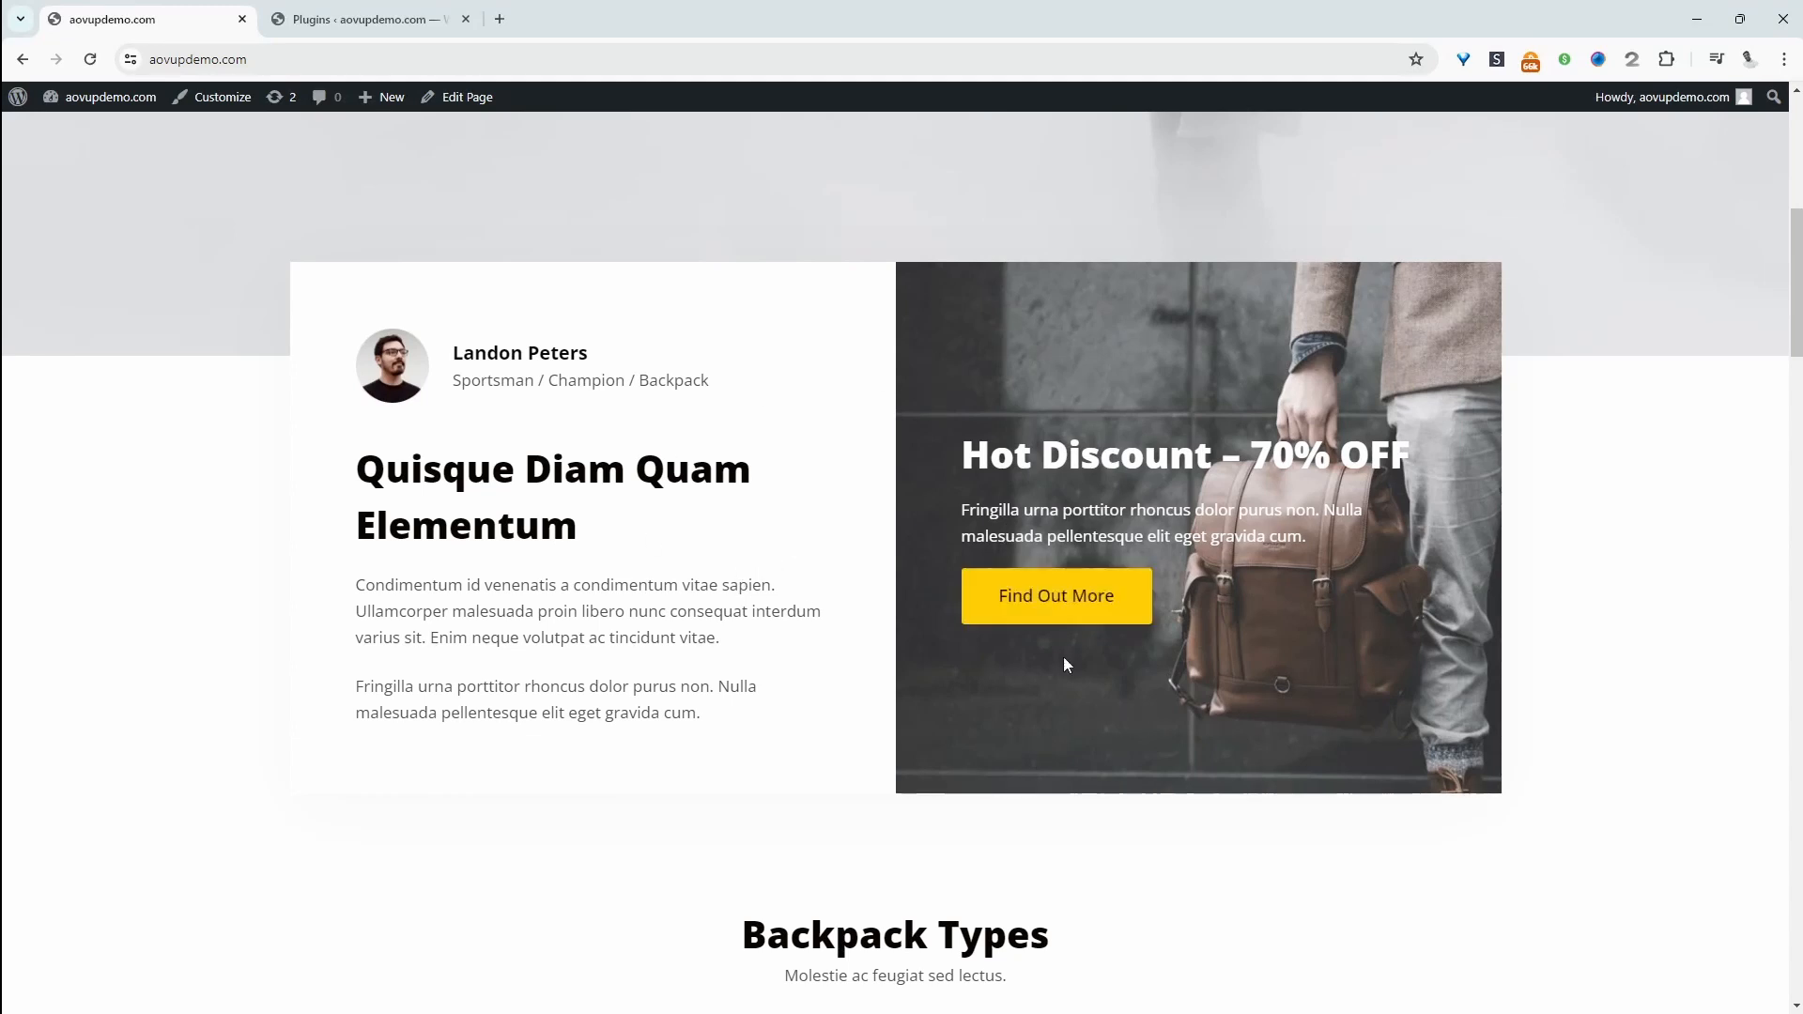
scroll(1066, 665, "down", 8)
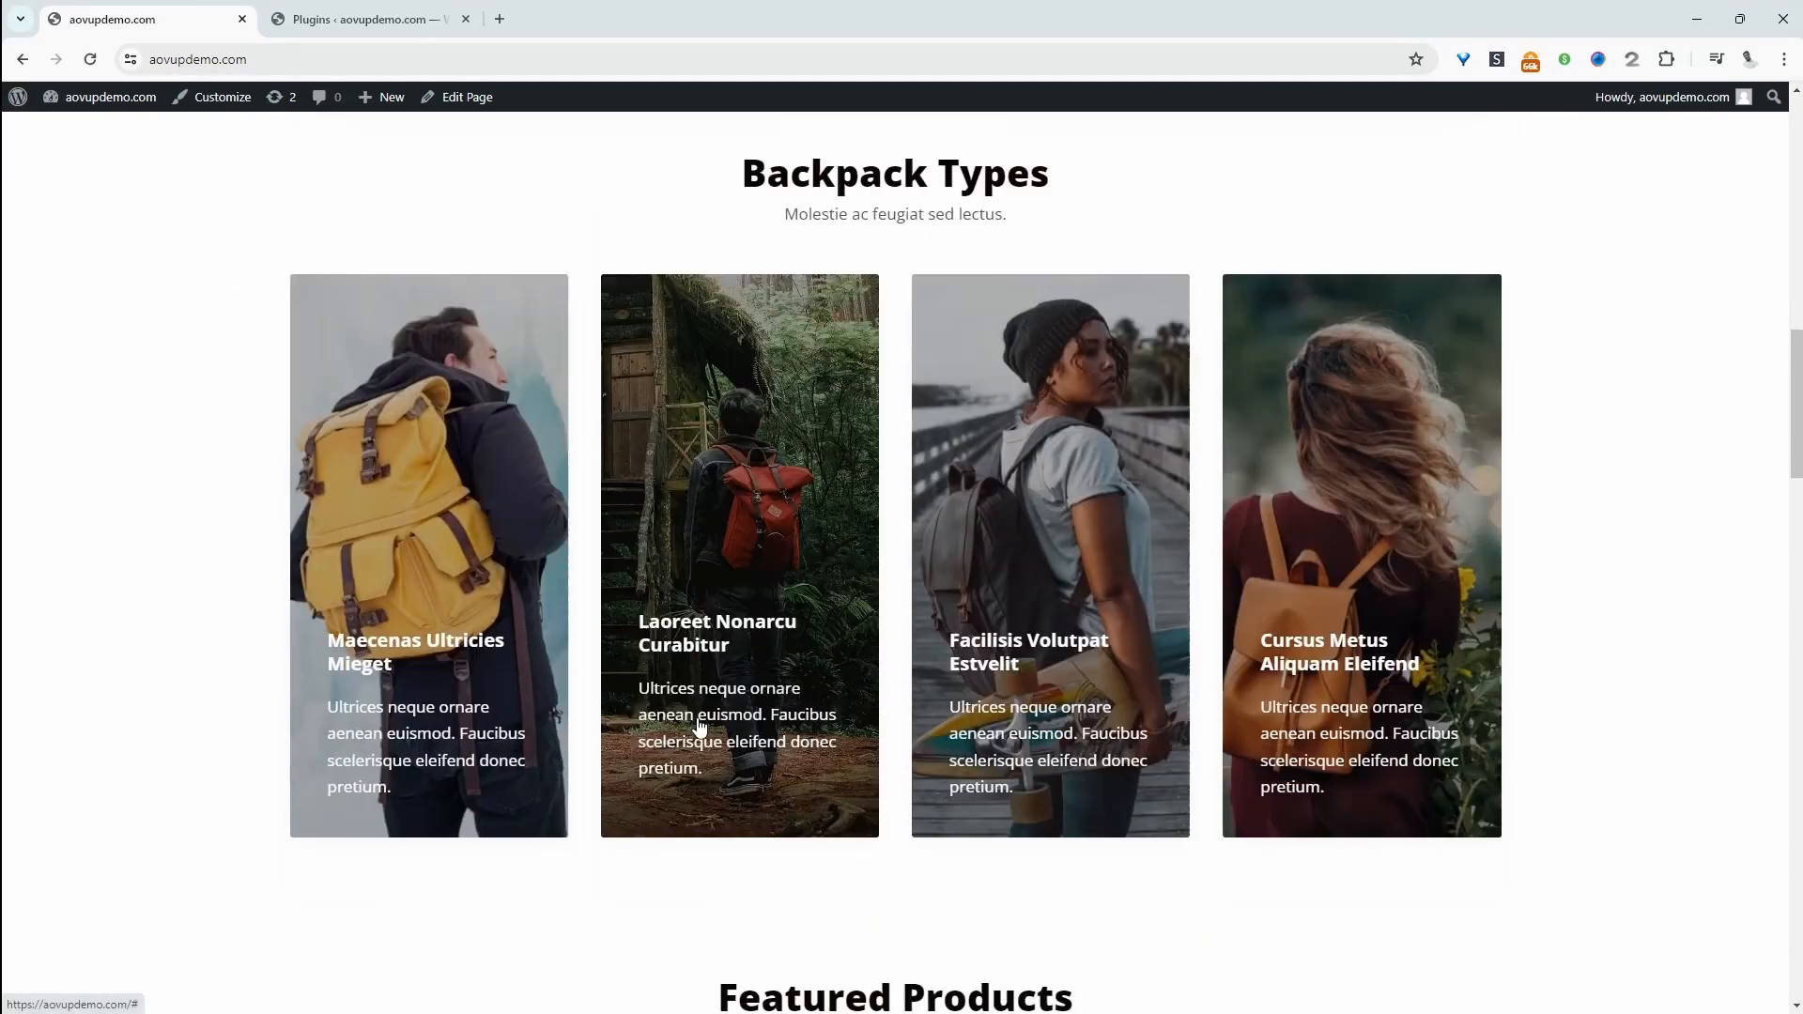
scroll(698, 724, "down", 1)
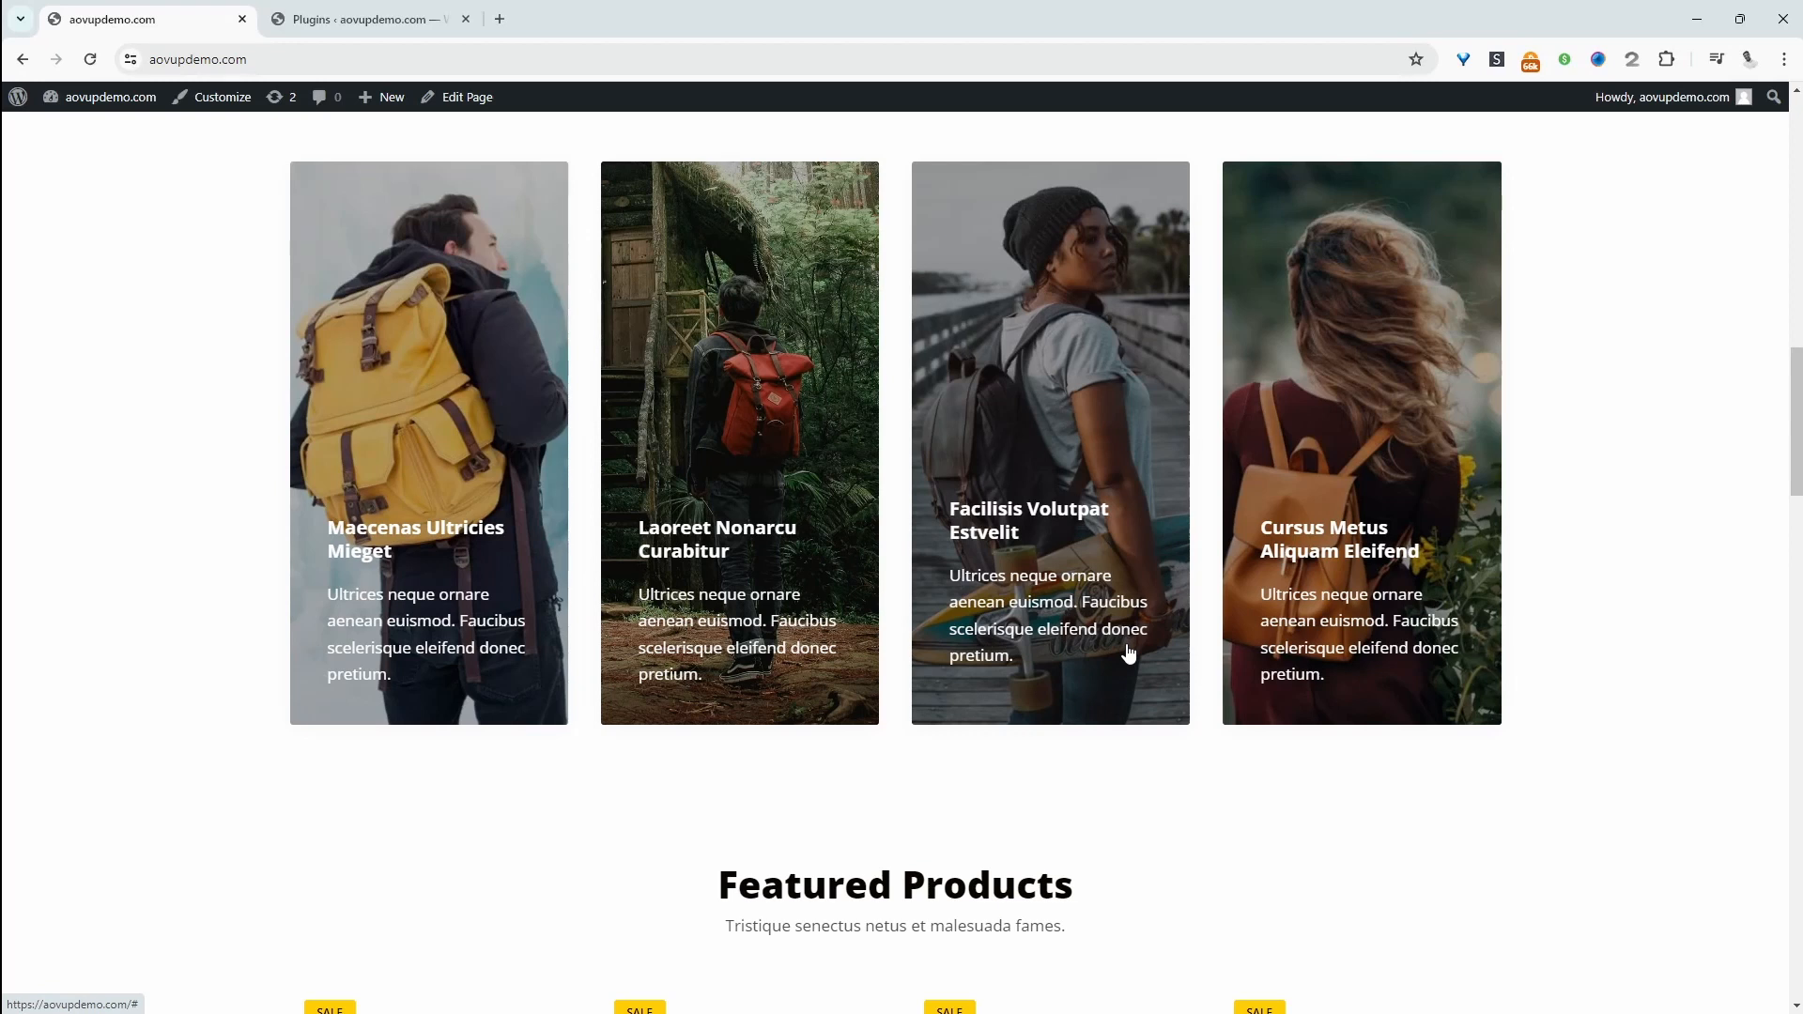
scroll(1326, 660, "down", 4)
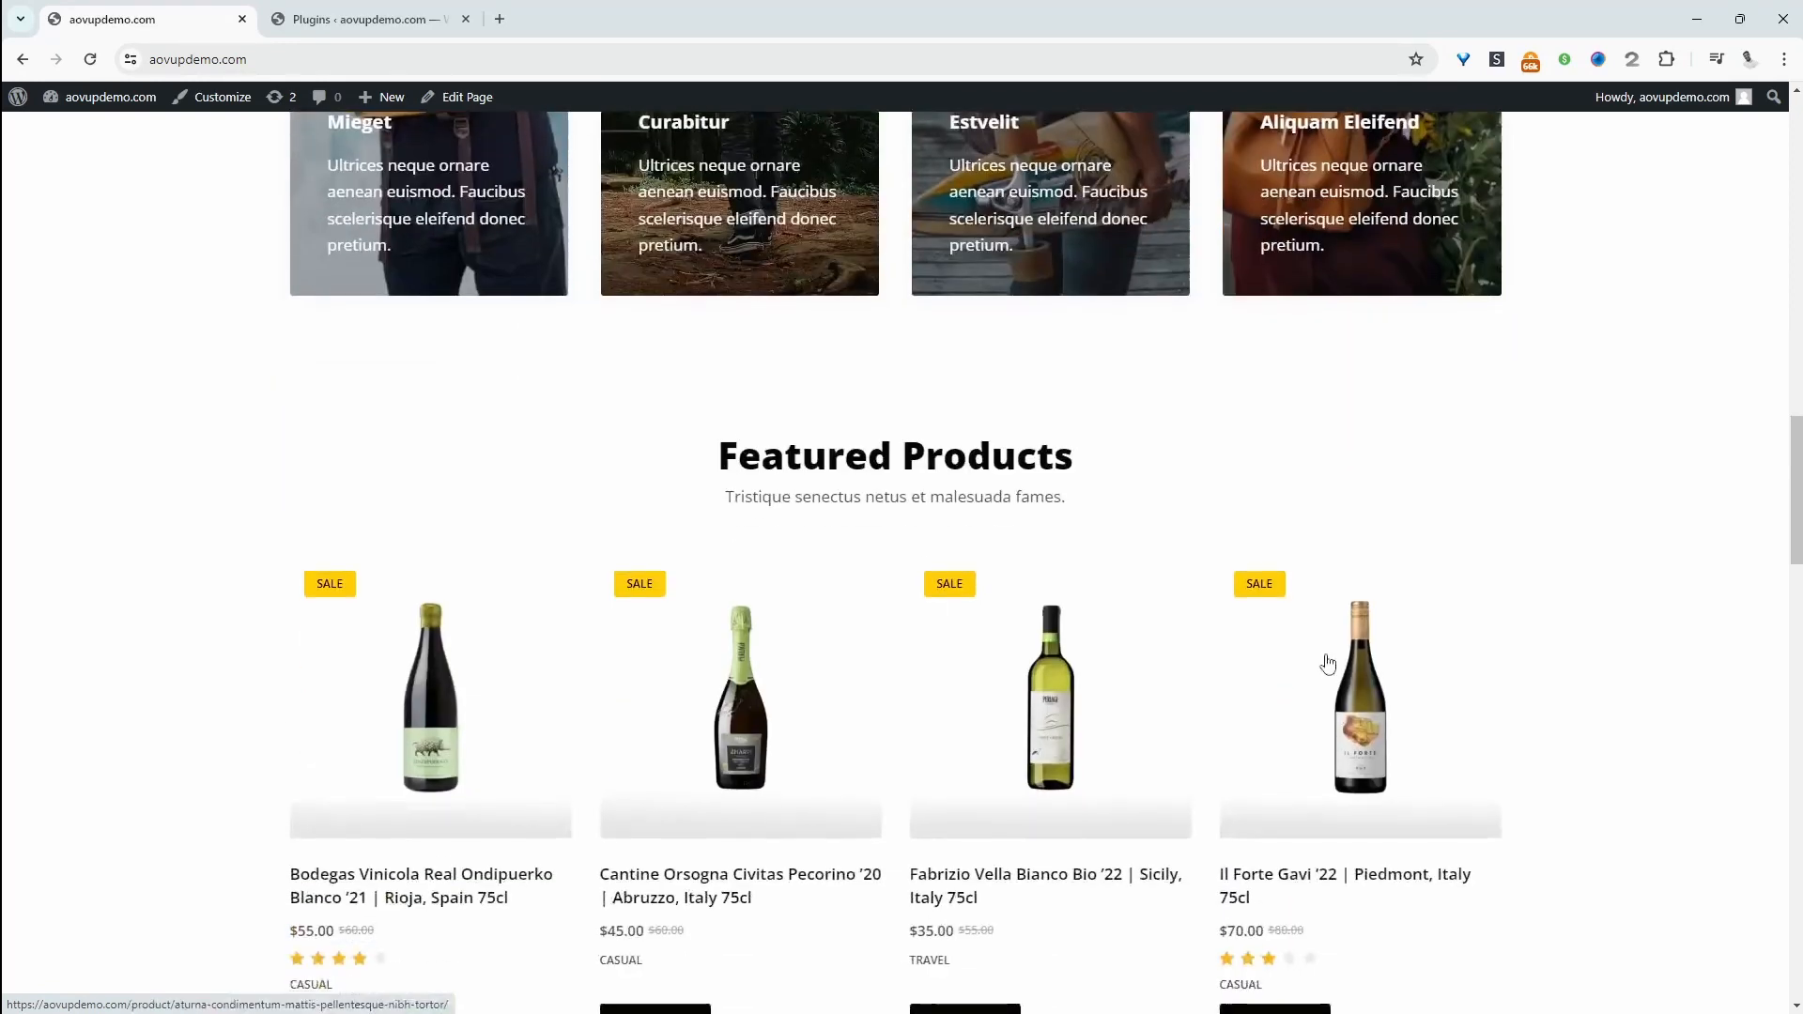
scroll(697, 455, "down", 4)
scroll(765, 612, "down", 4)
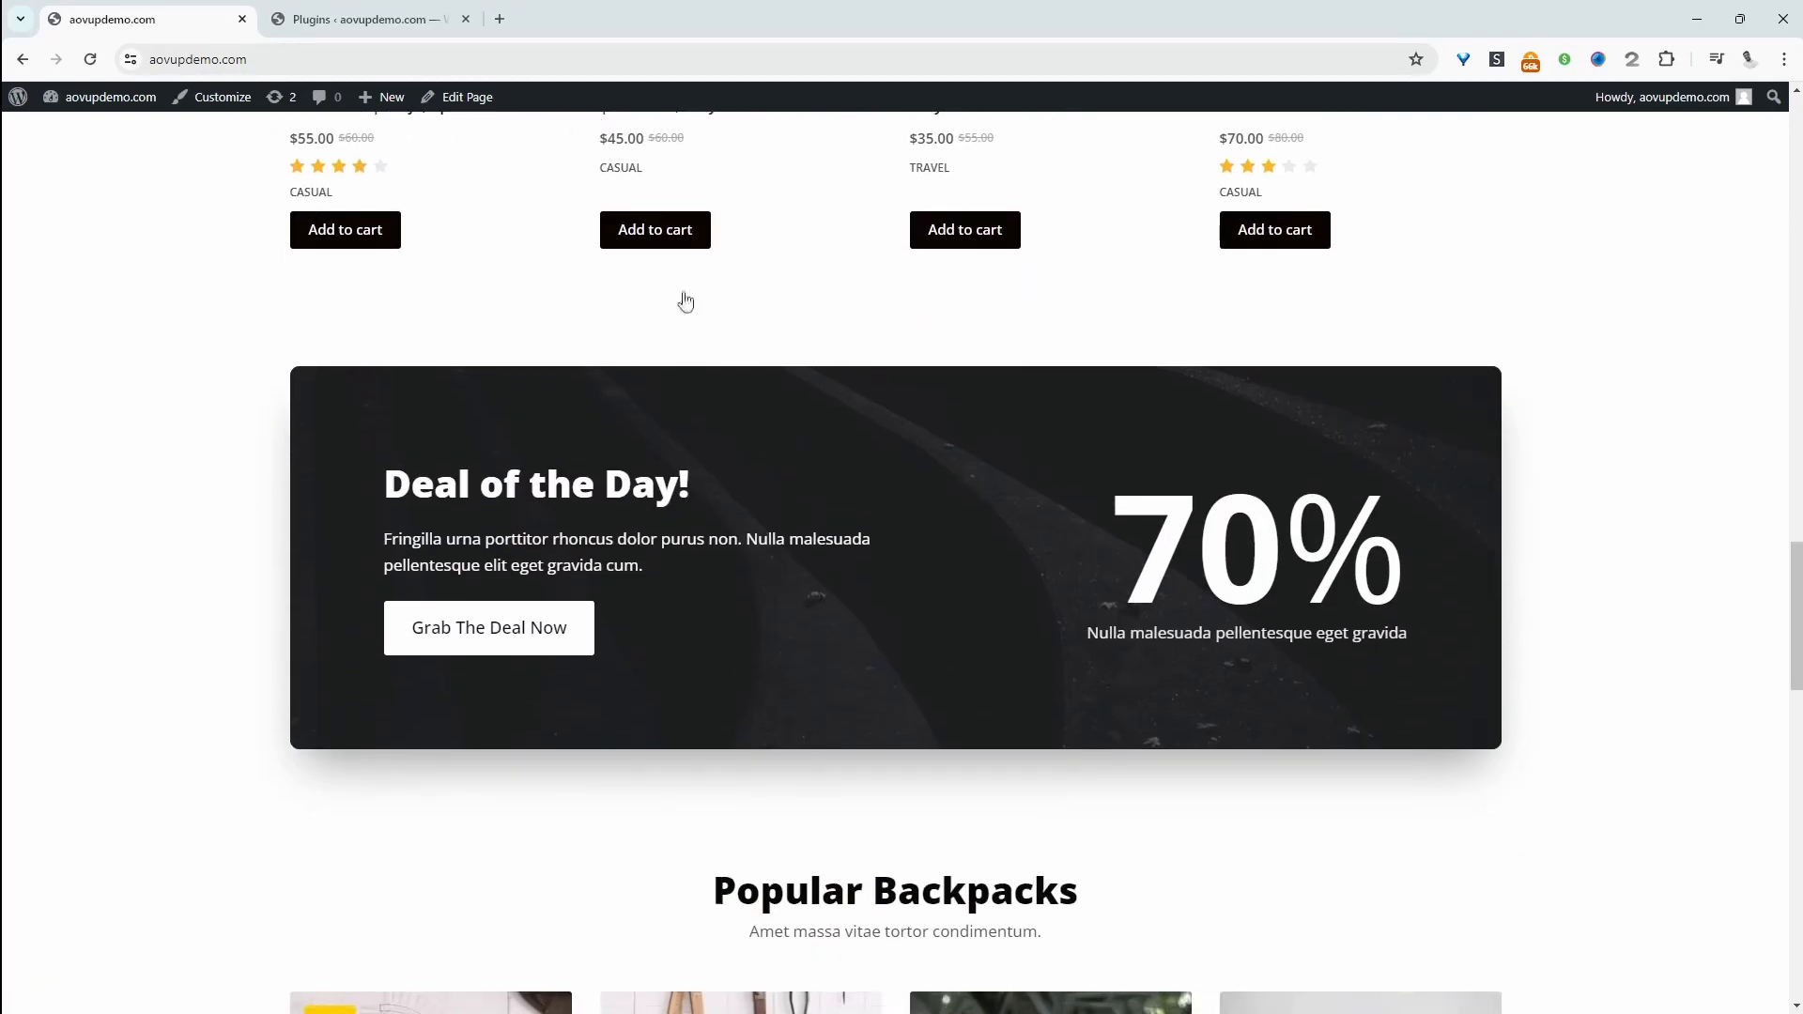
scroll(765, 443, "down", 12)
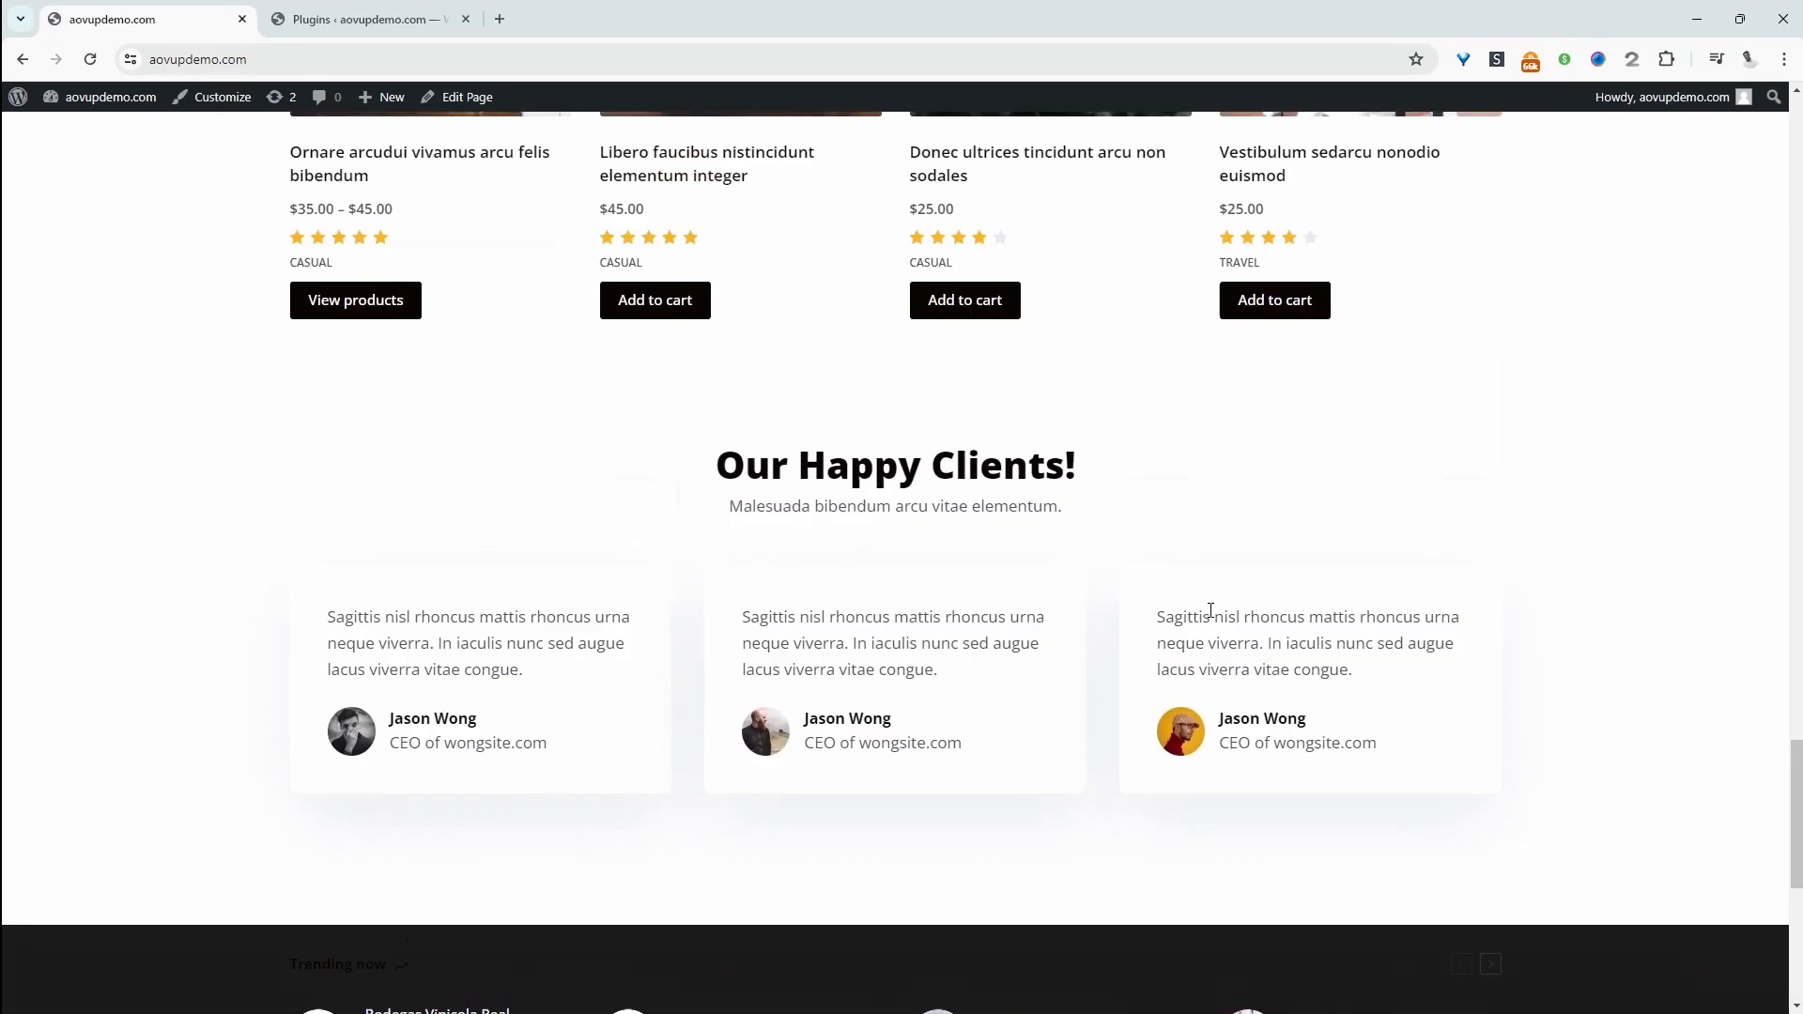
scroll(1210, 611, "down", 6)
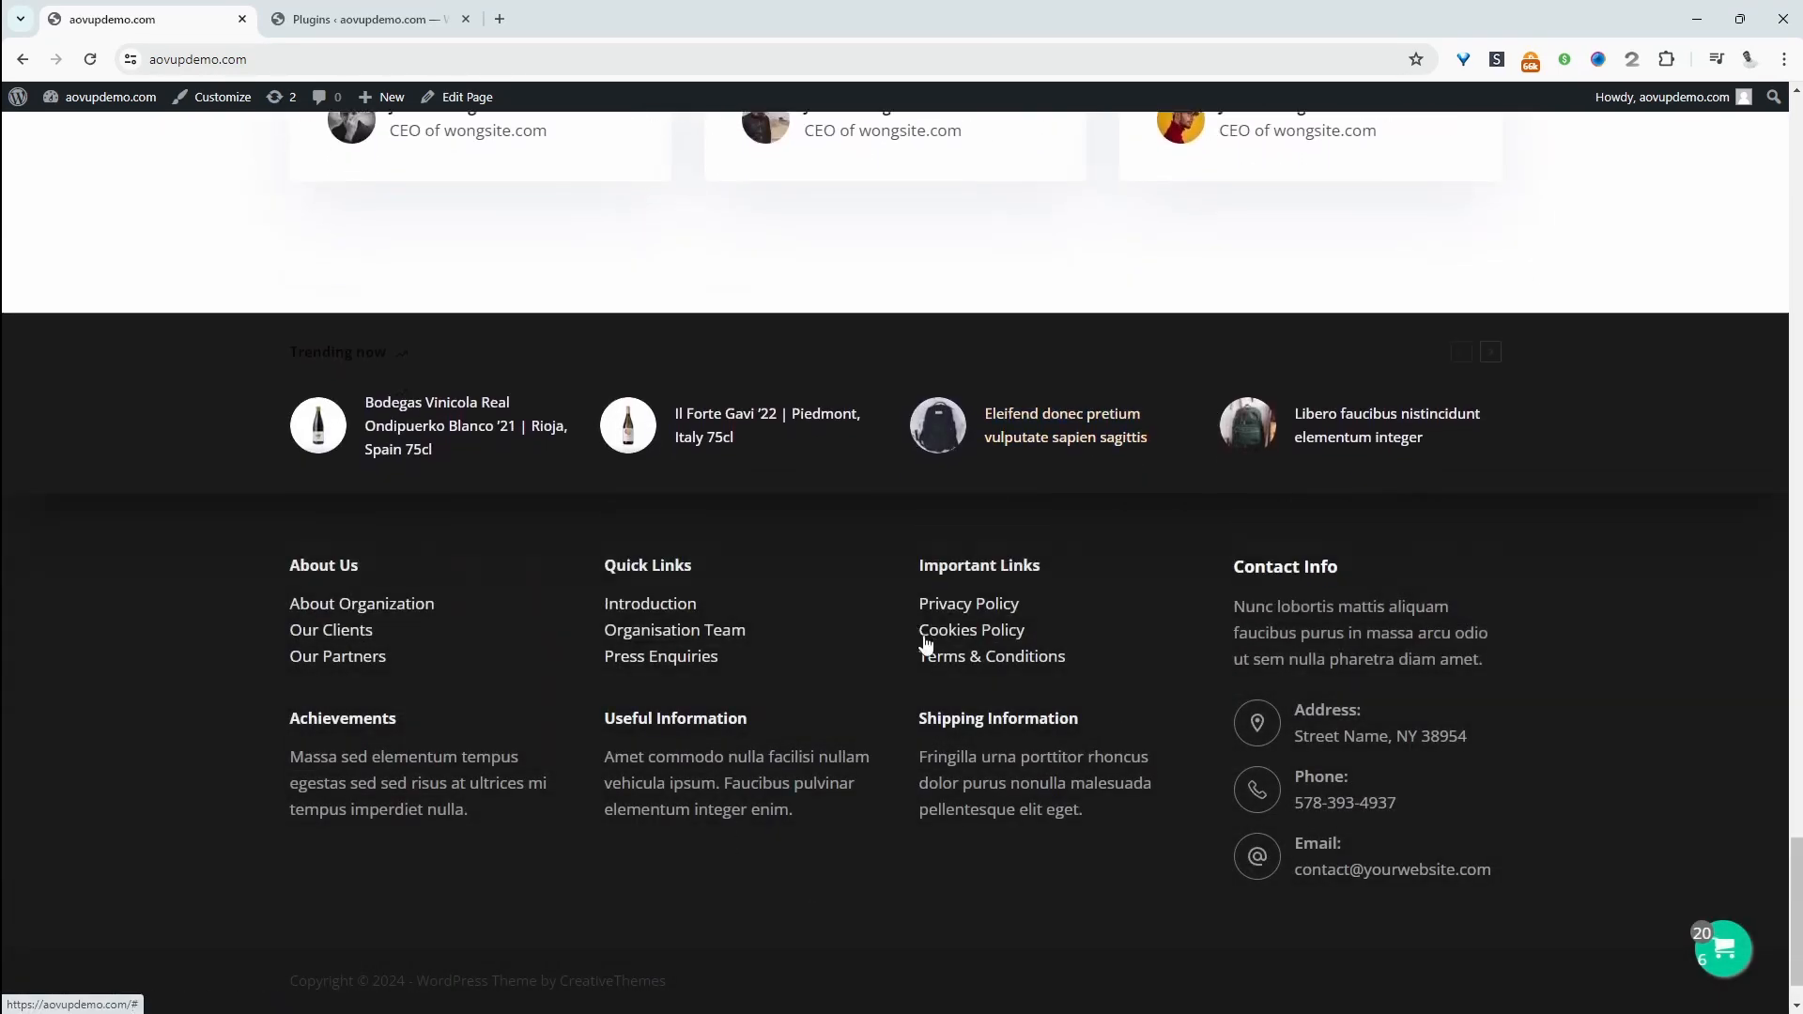
scroll(1121, 809, "up", 20)
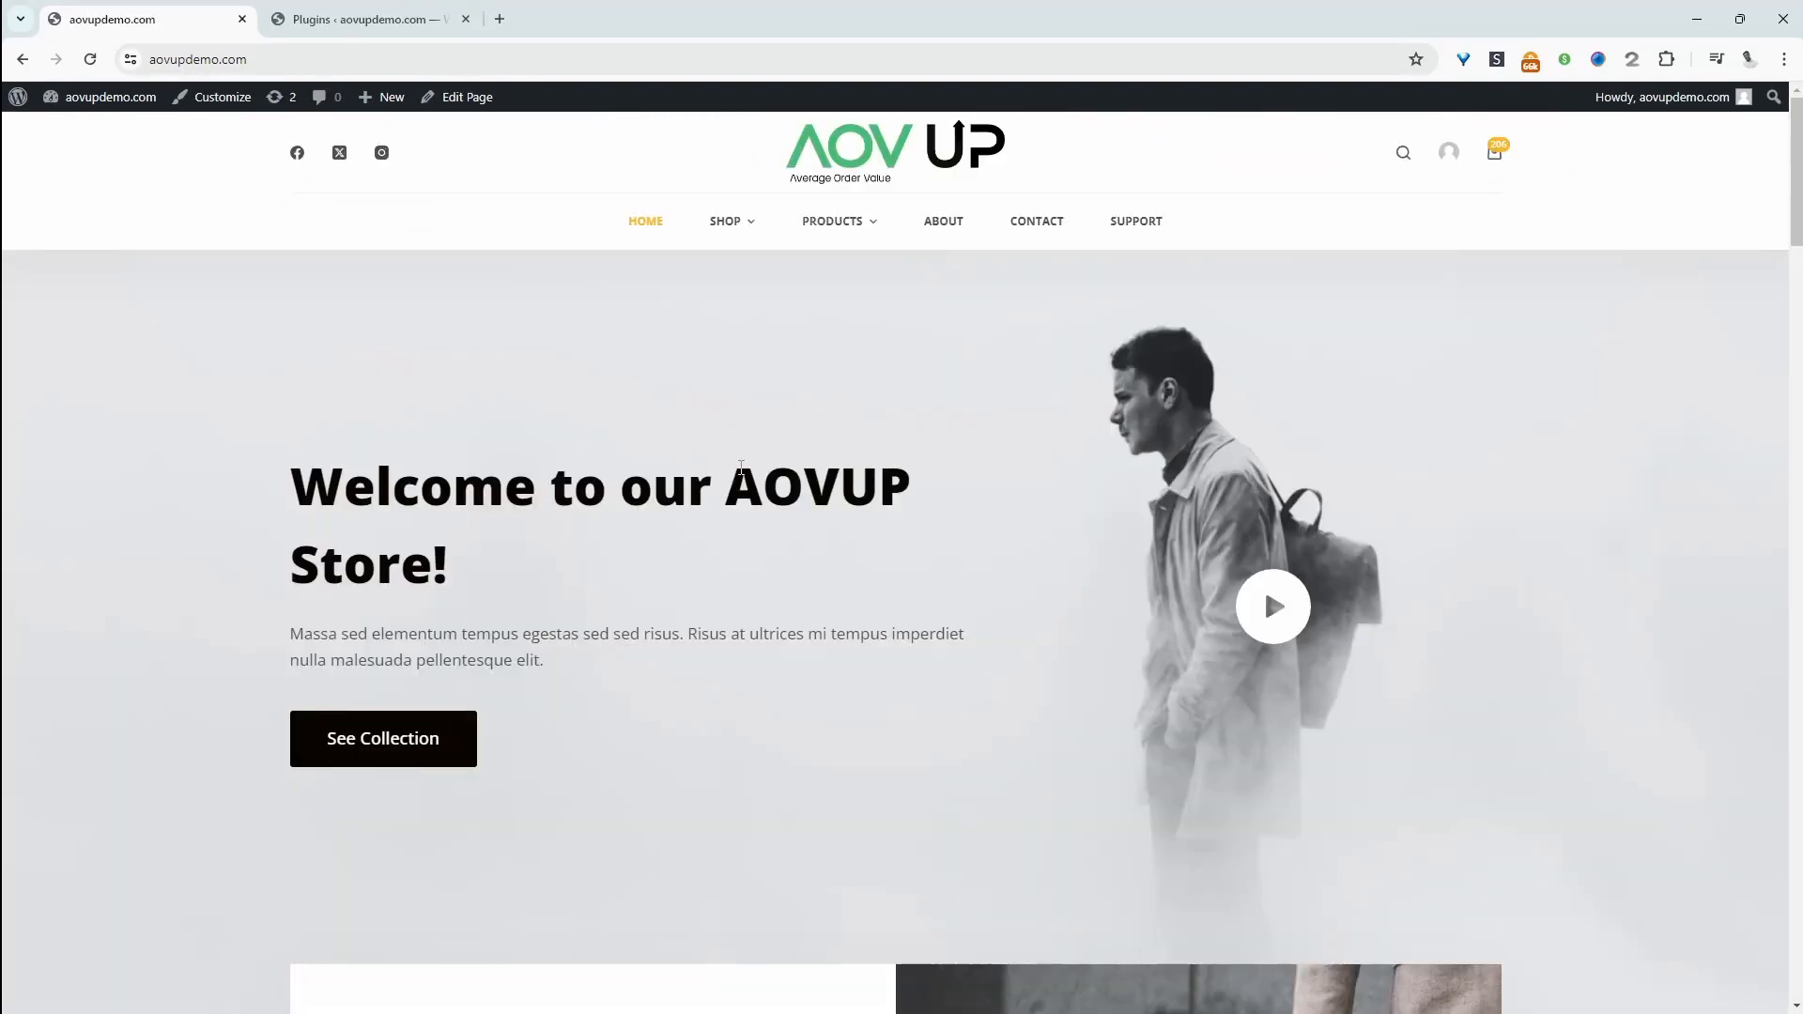
Visit the store's shop page and look through its product listing
mouse_move(718, 225)
left_click(737, 326)
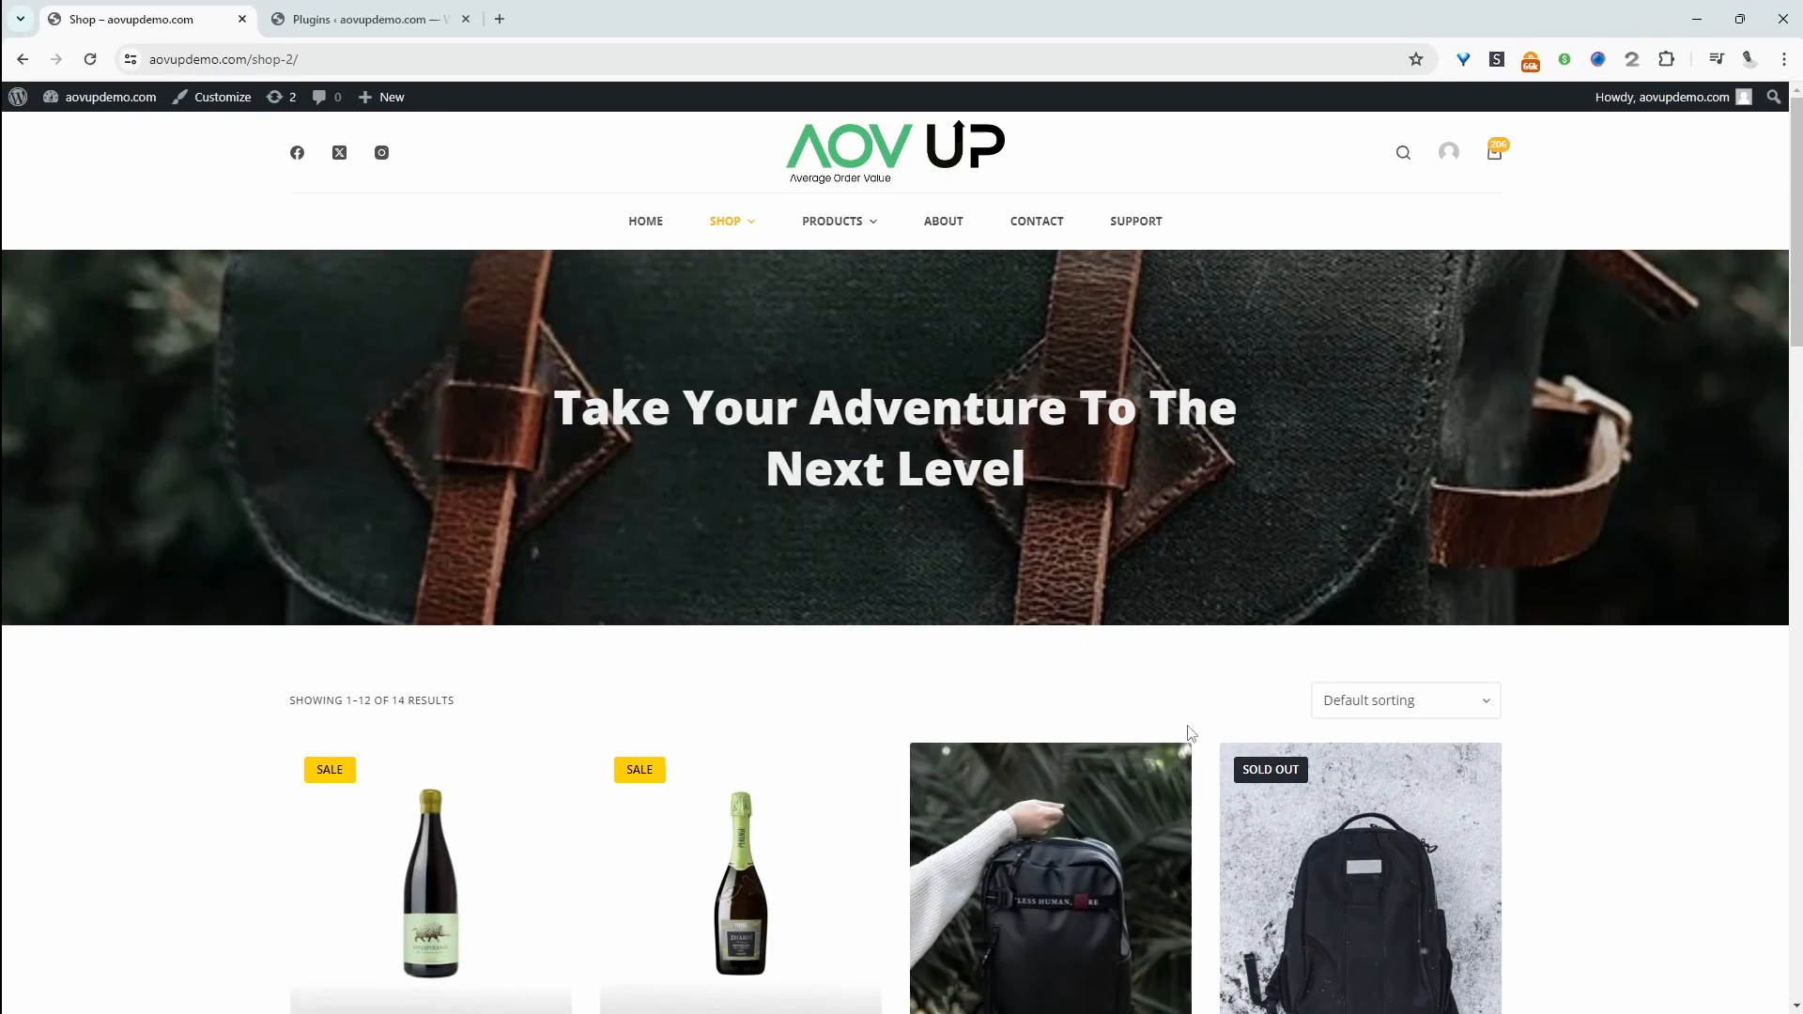
scroll(1190, 732, "down", 3)
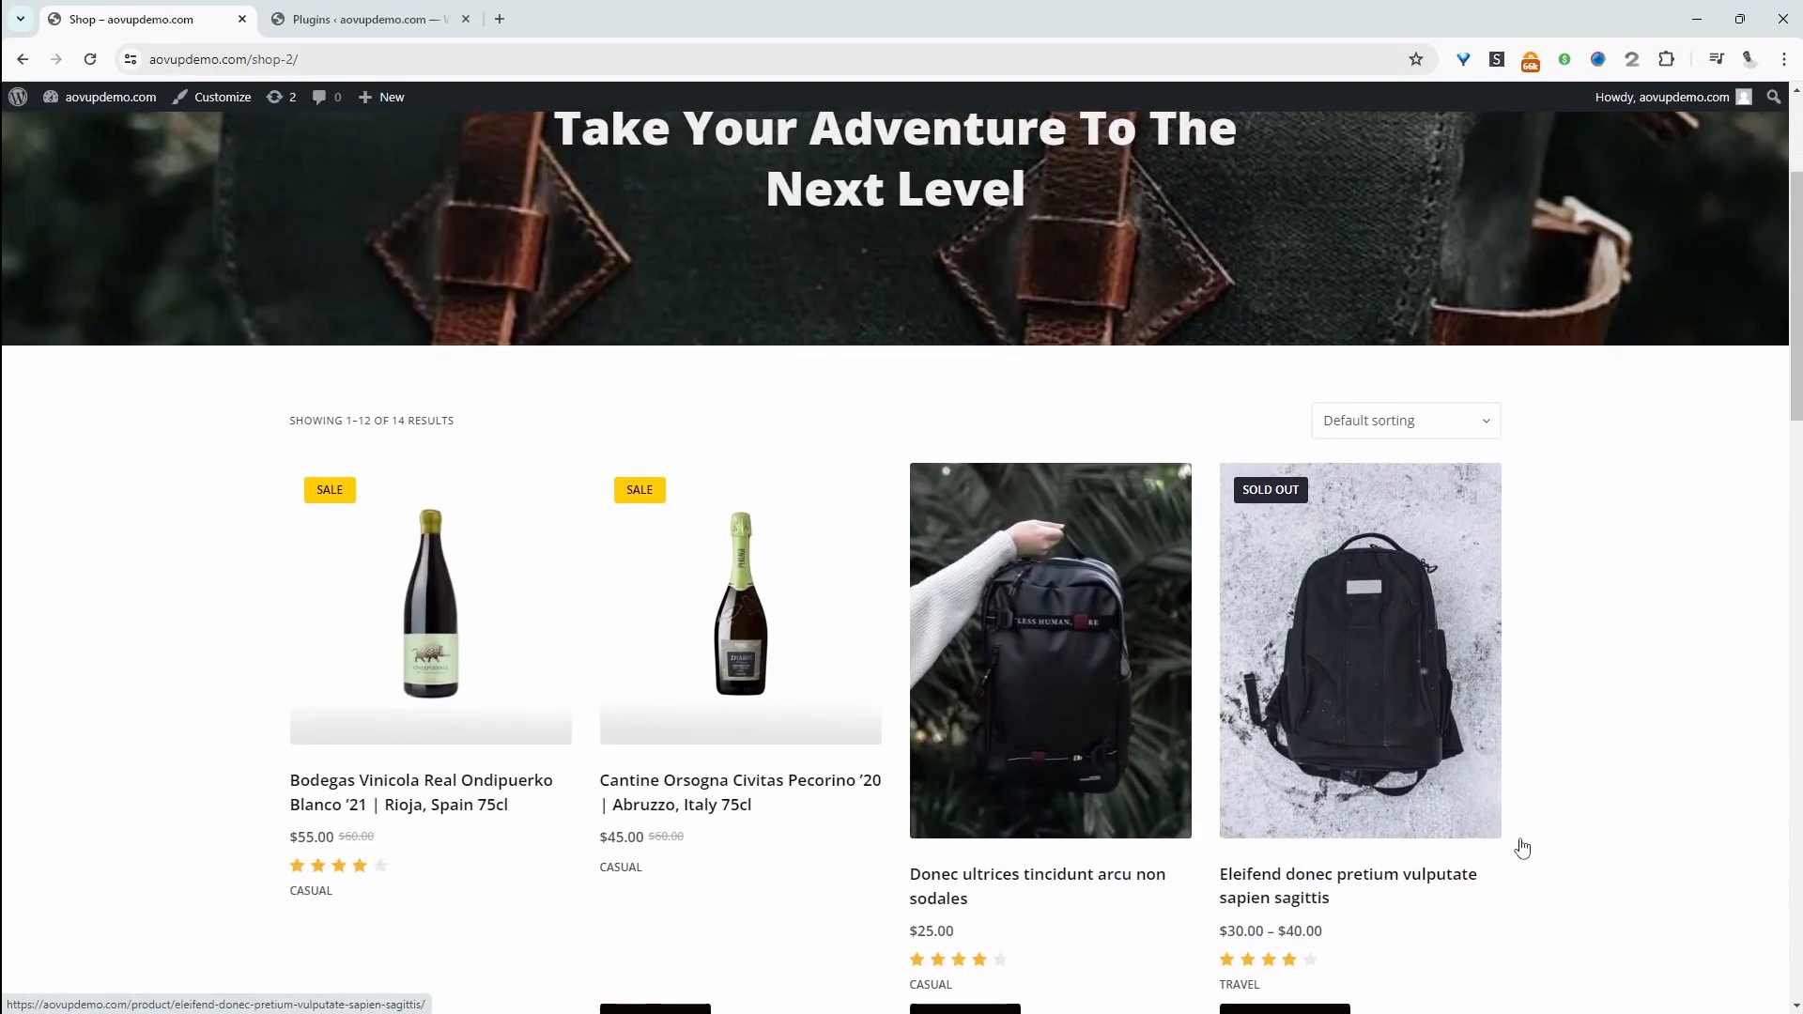
scroll(1522, 848, "down", 2)
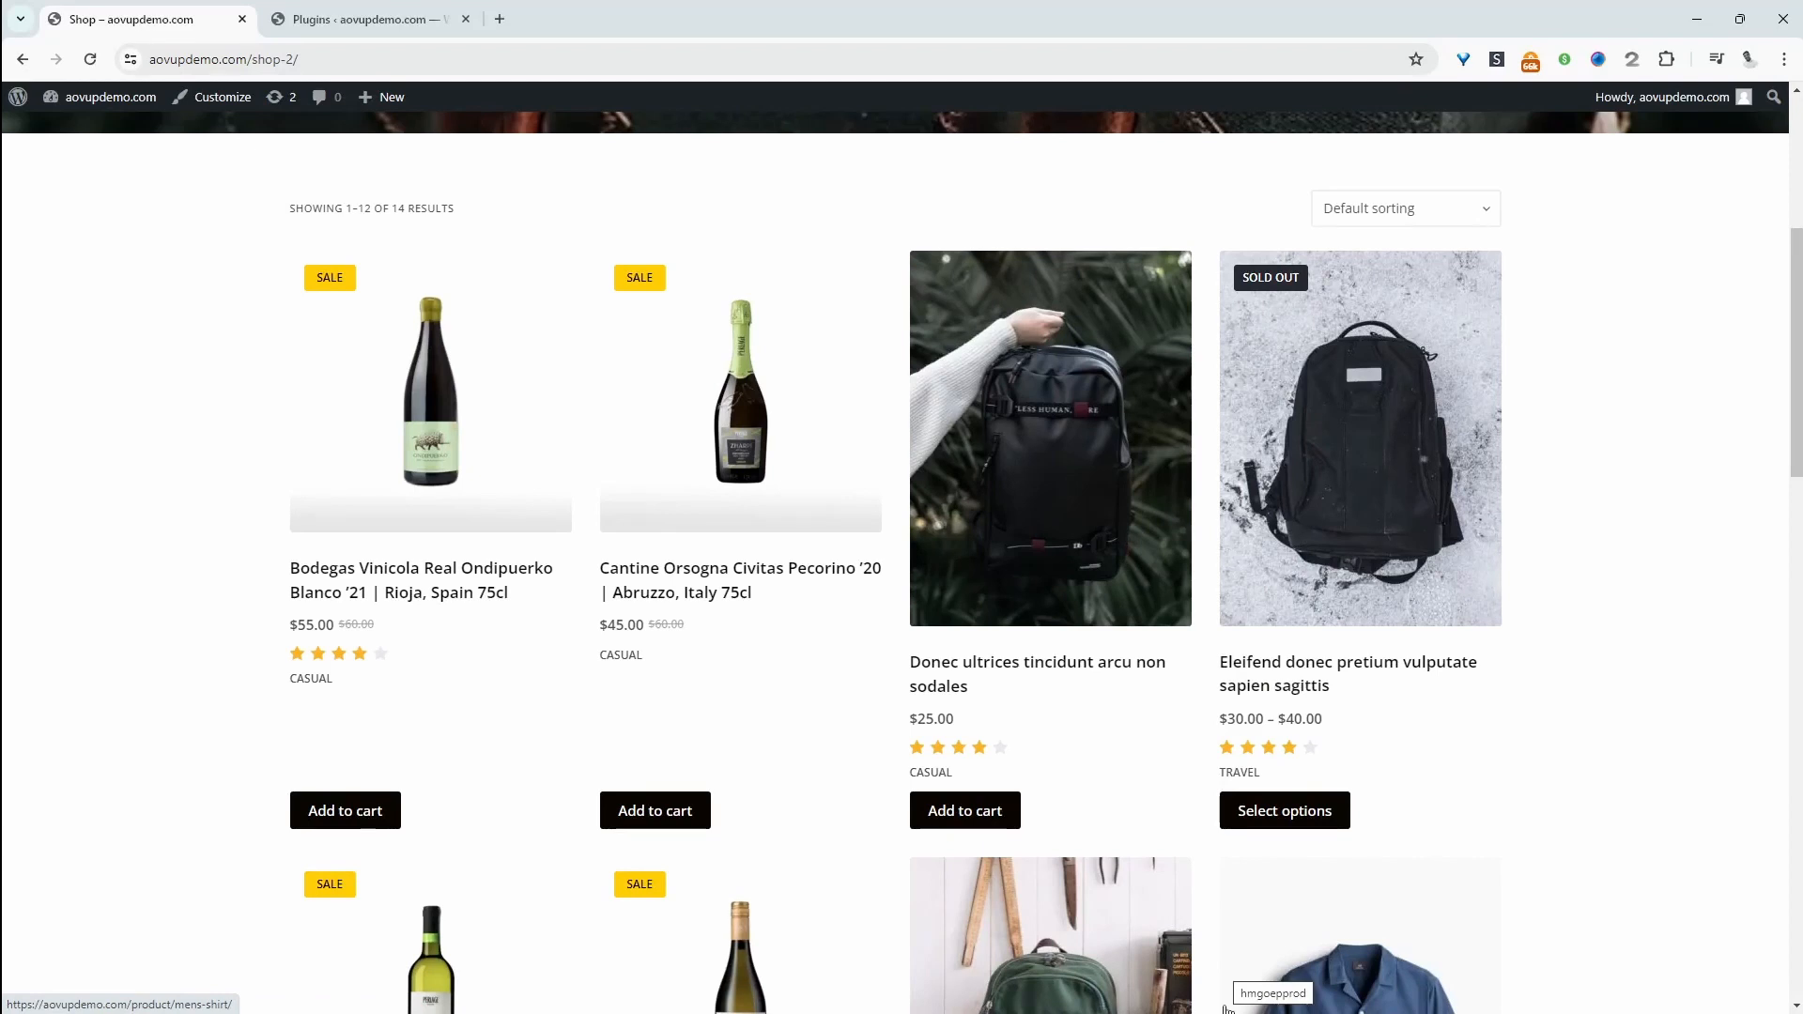
scroll(1225, 939, "down", 12)
scroll(1122, 678, "up", 16)
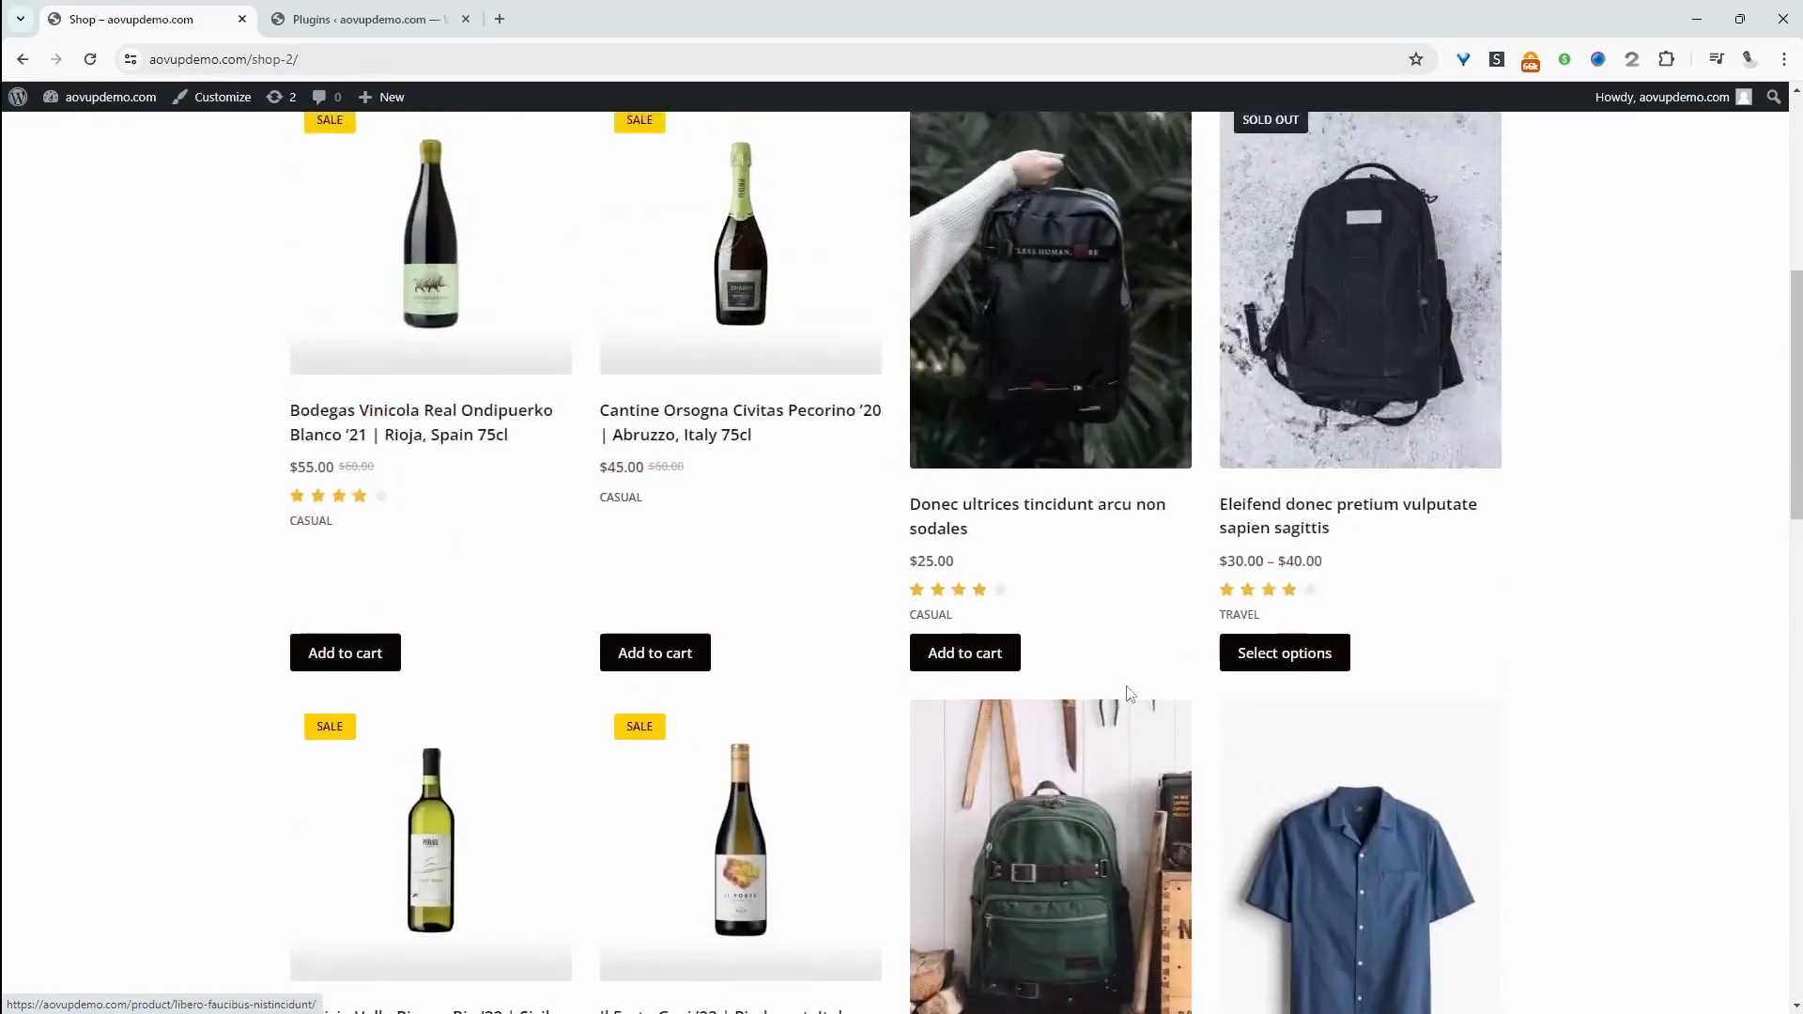
scroll(1122, 678, "up", 2)
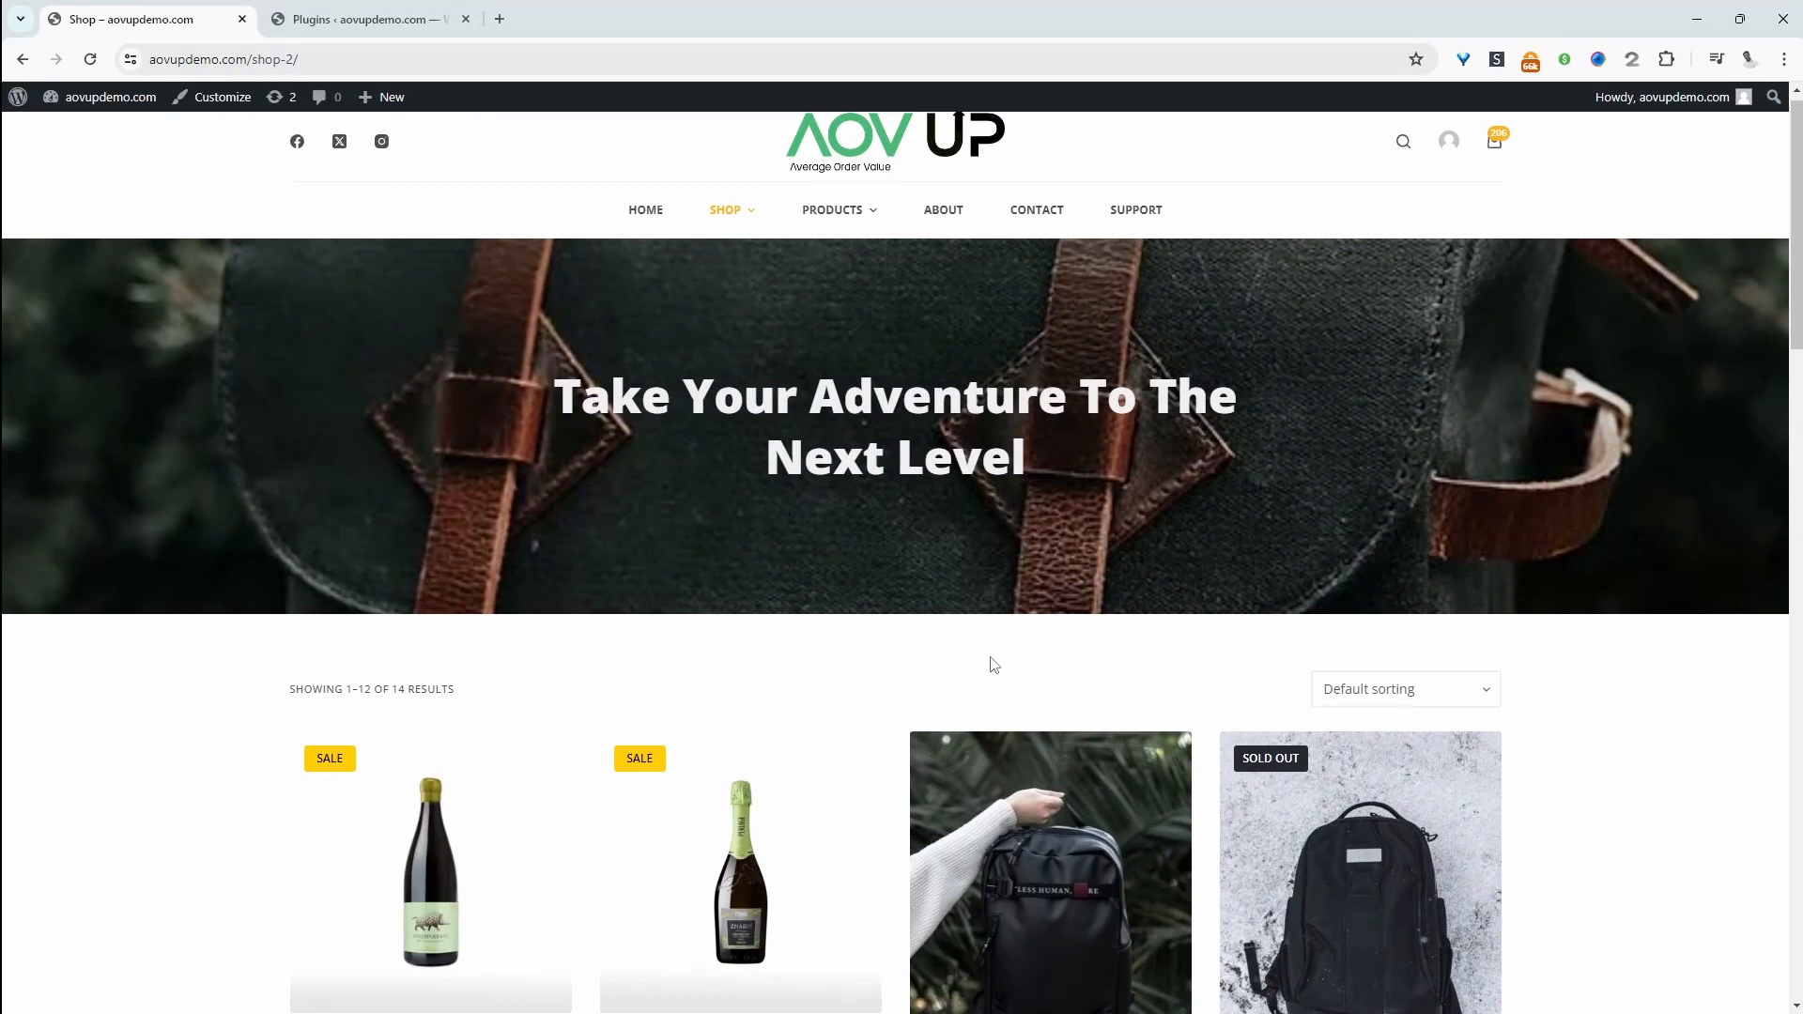
scroll(1114, 564, "down", 10)
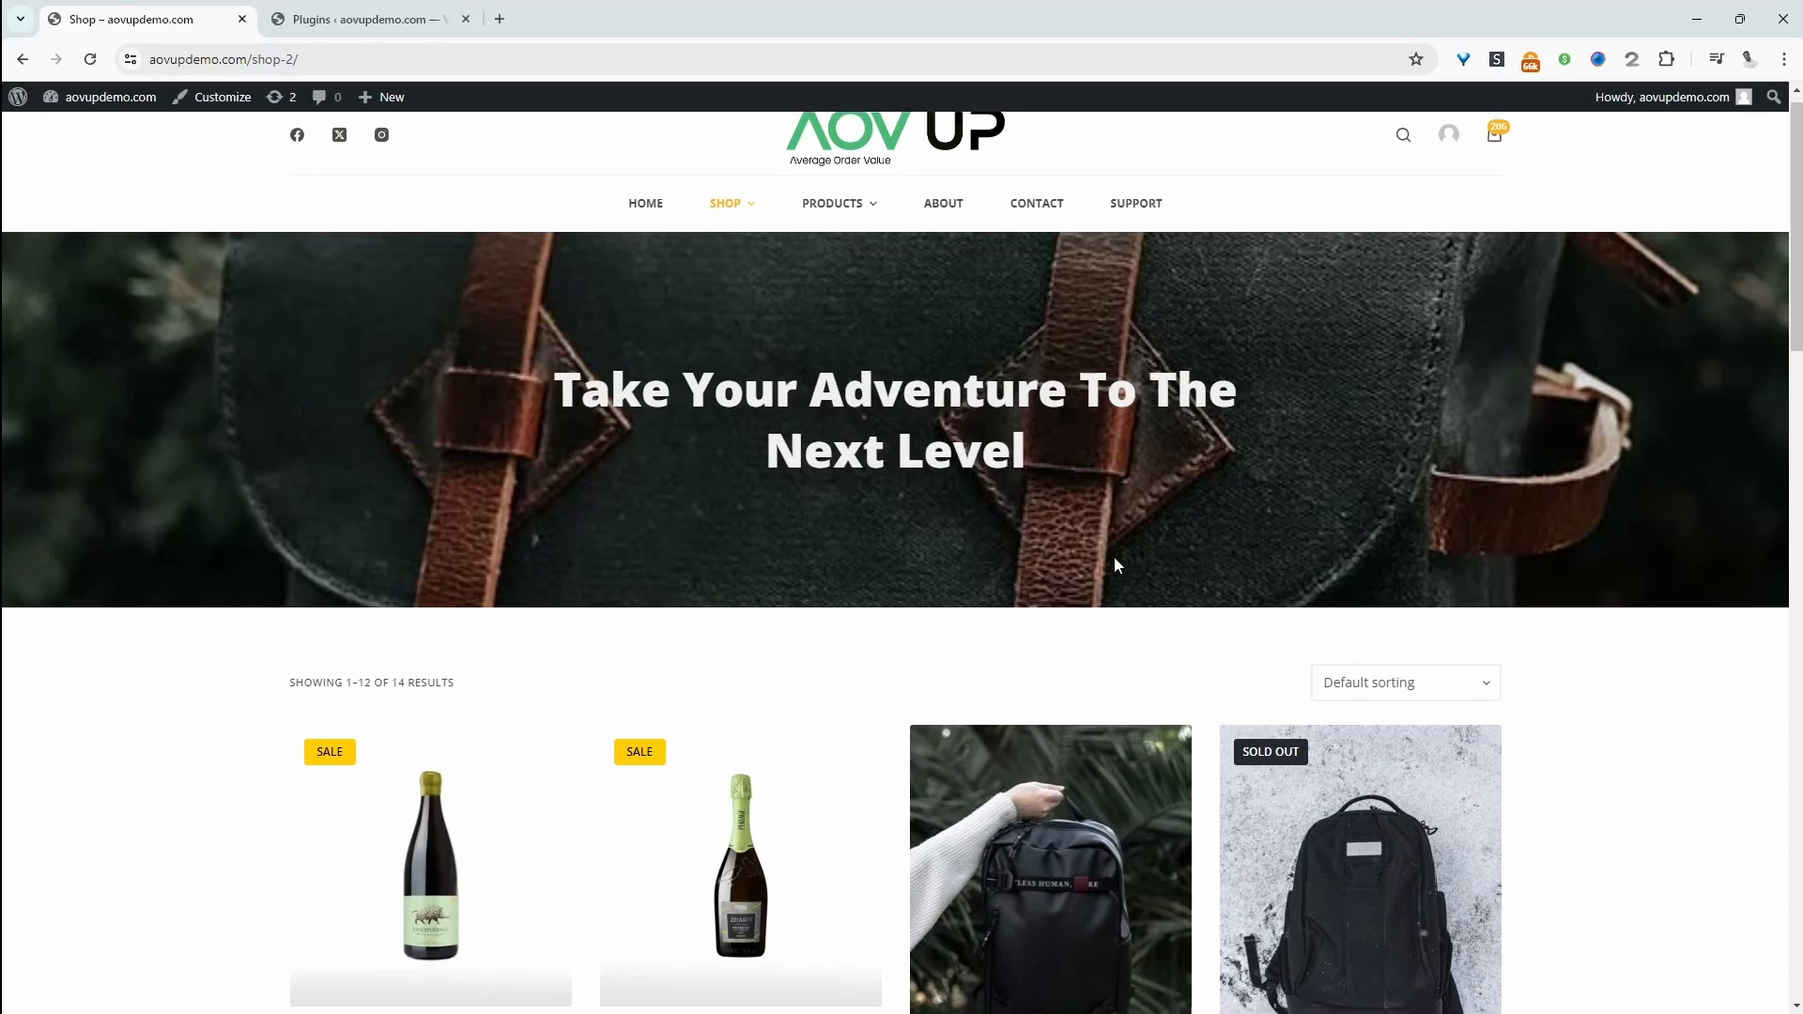
View the Mens Shirt product and select the brown colour and size S
left_click(1382, 578)
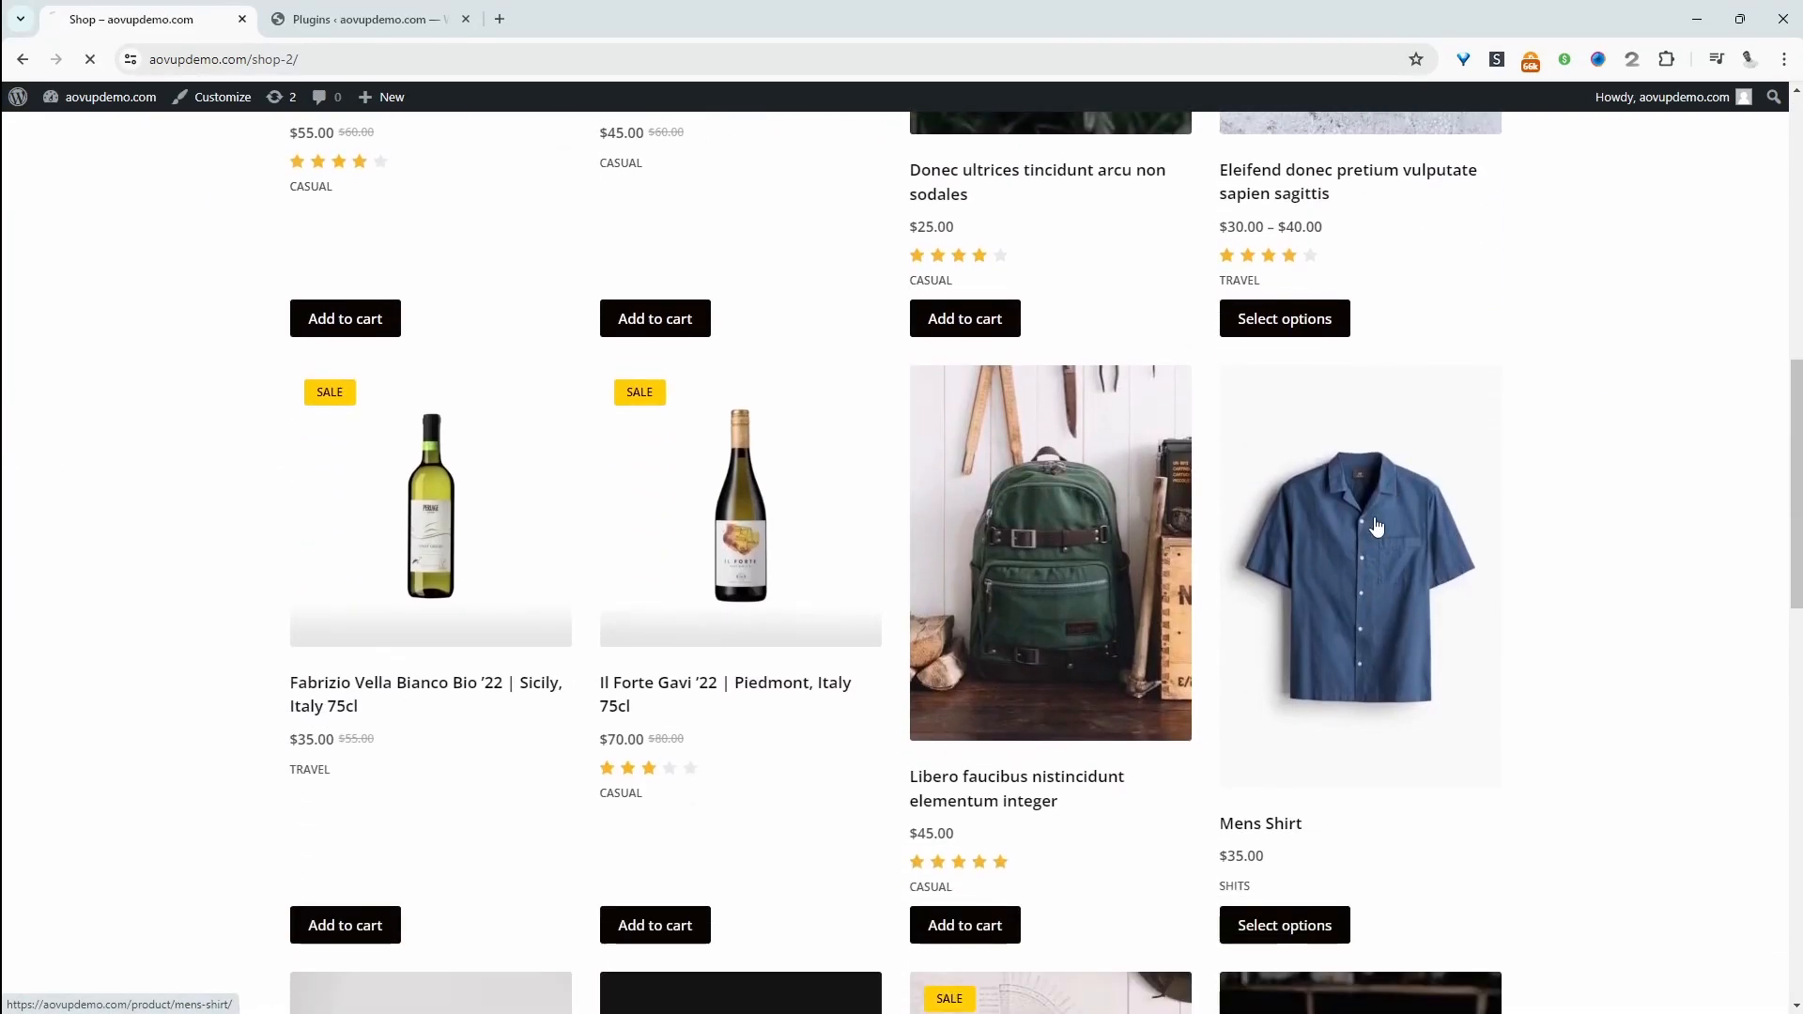
scroll(830, 566, "down", 2)
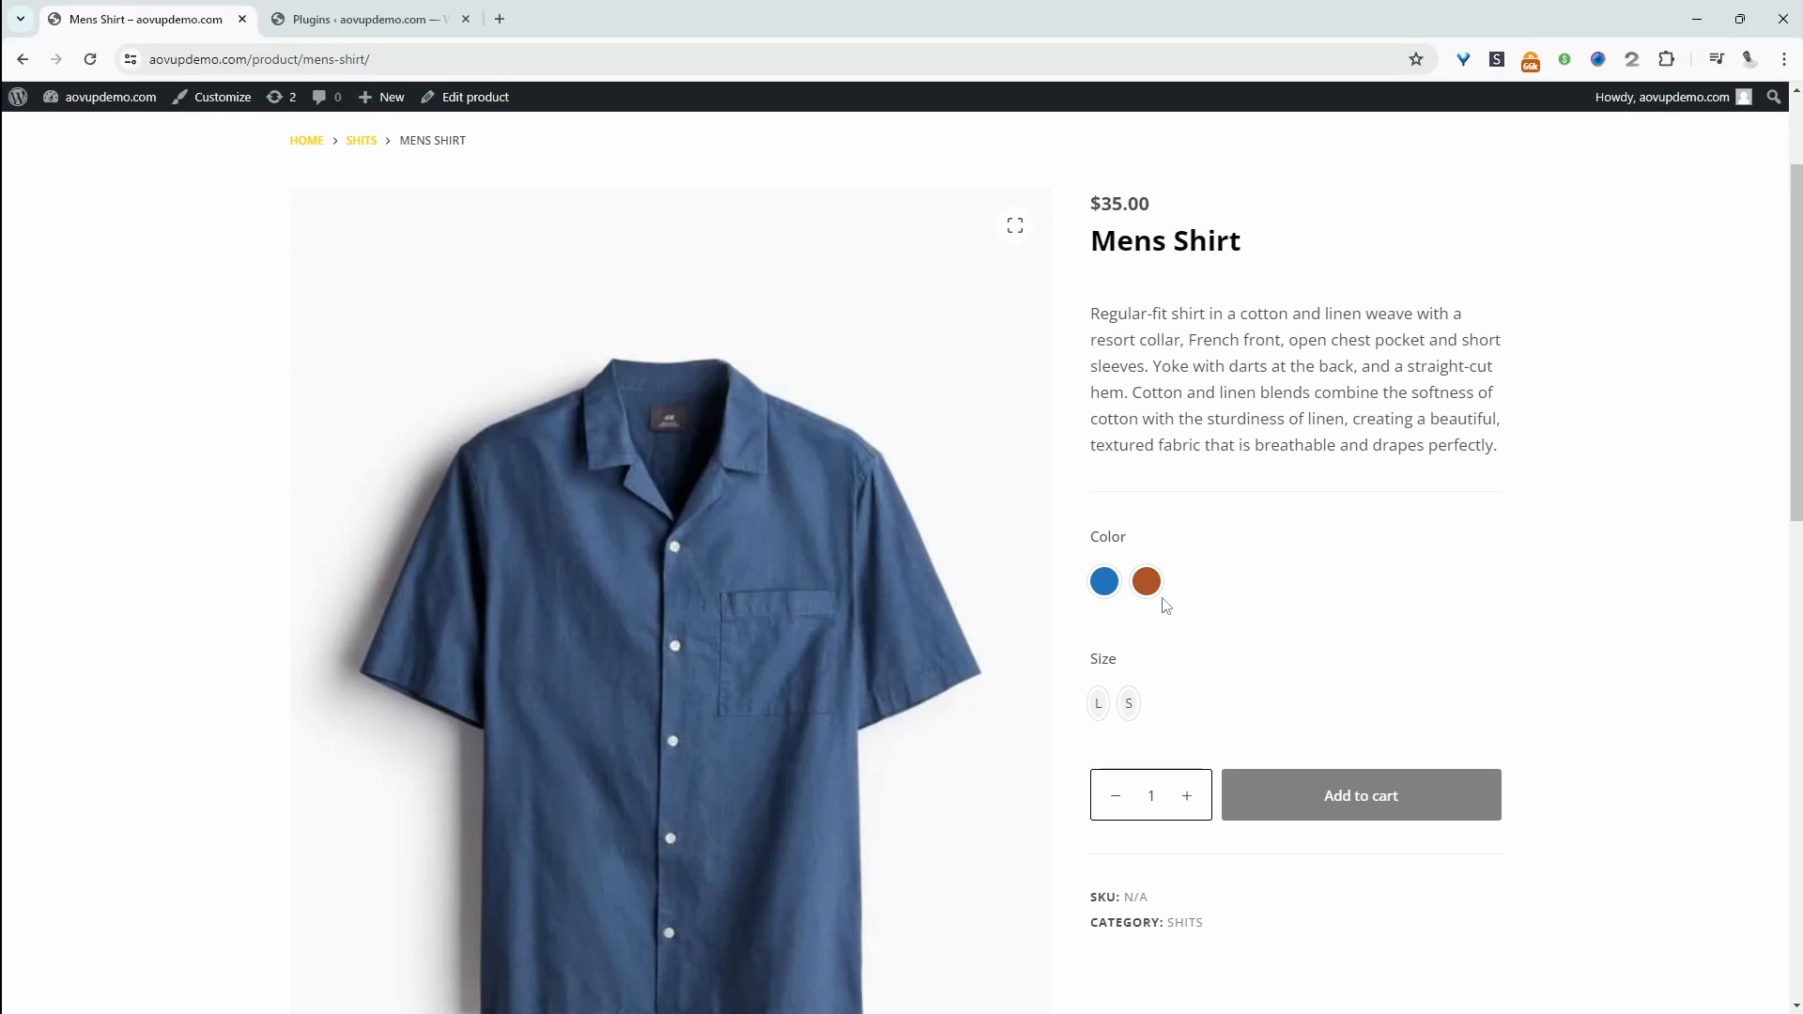
scroll(1162, 674, "down", 1)
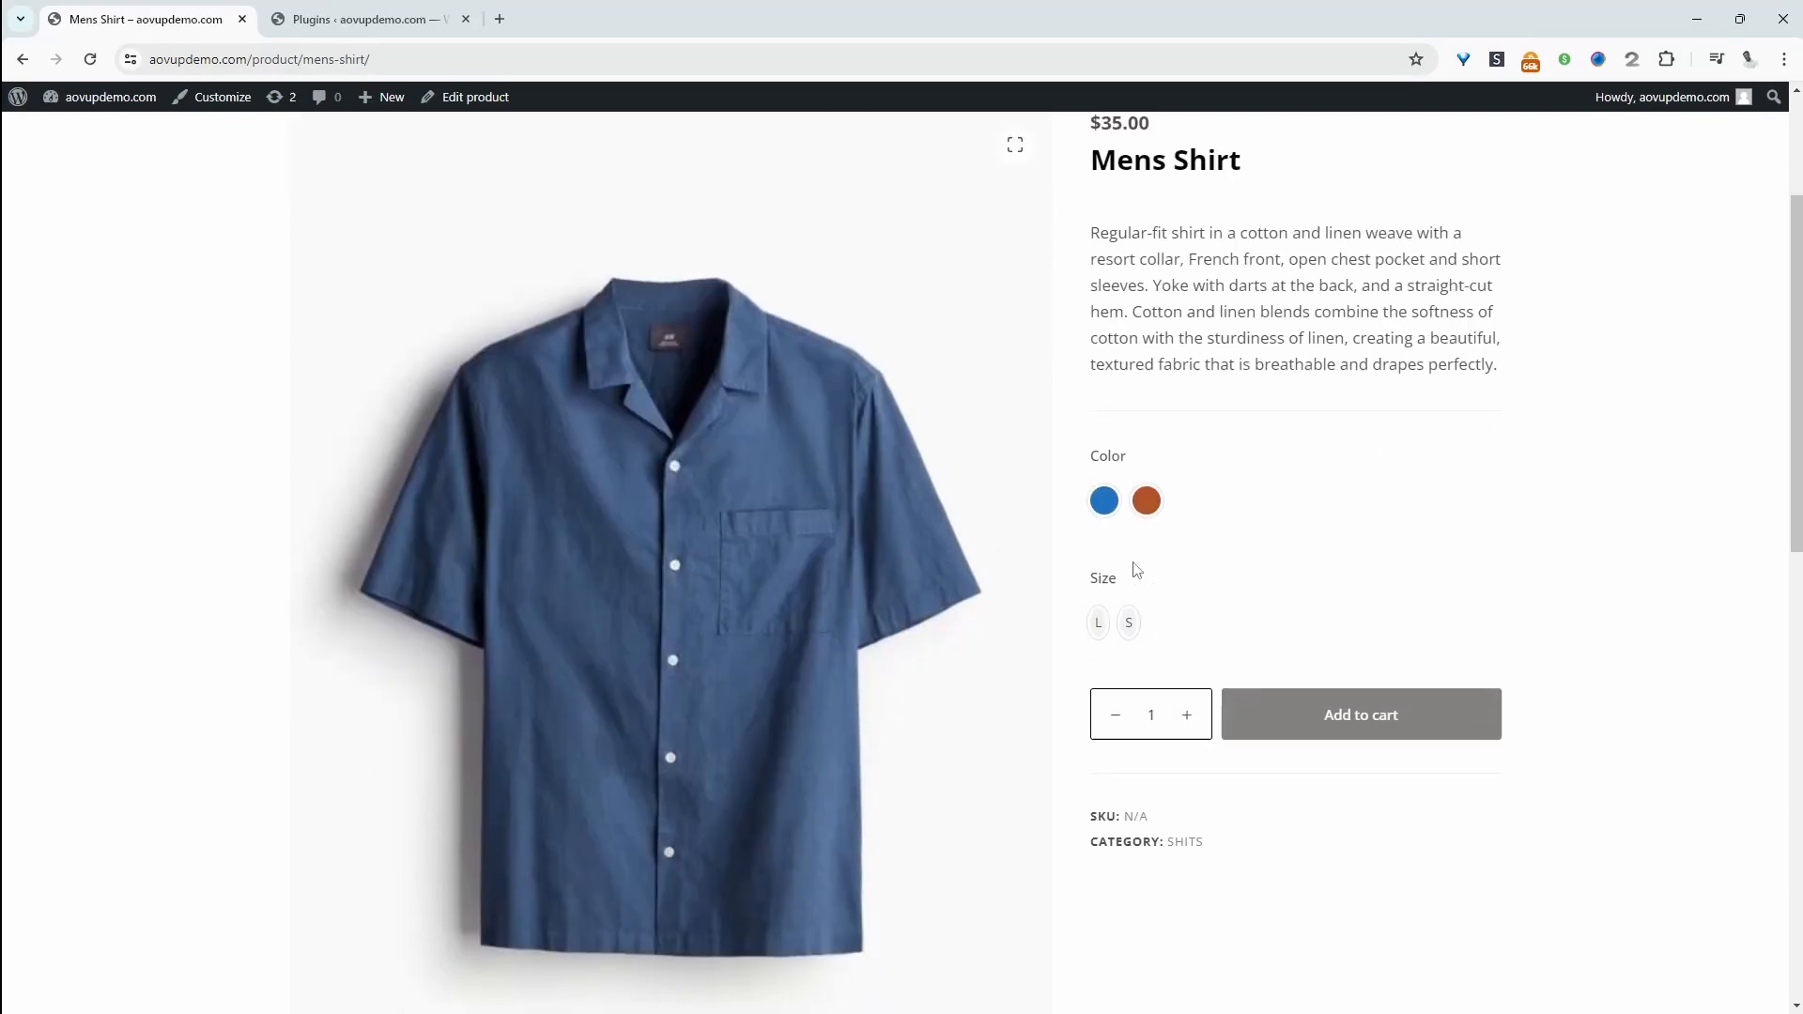
left_click(1147, 517)
left_click(1129, 624)
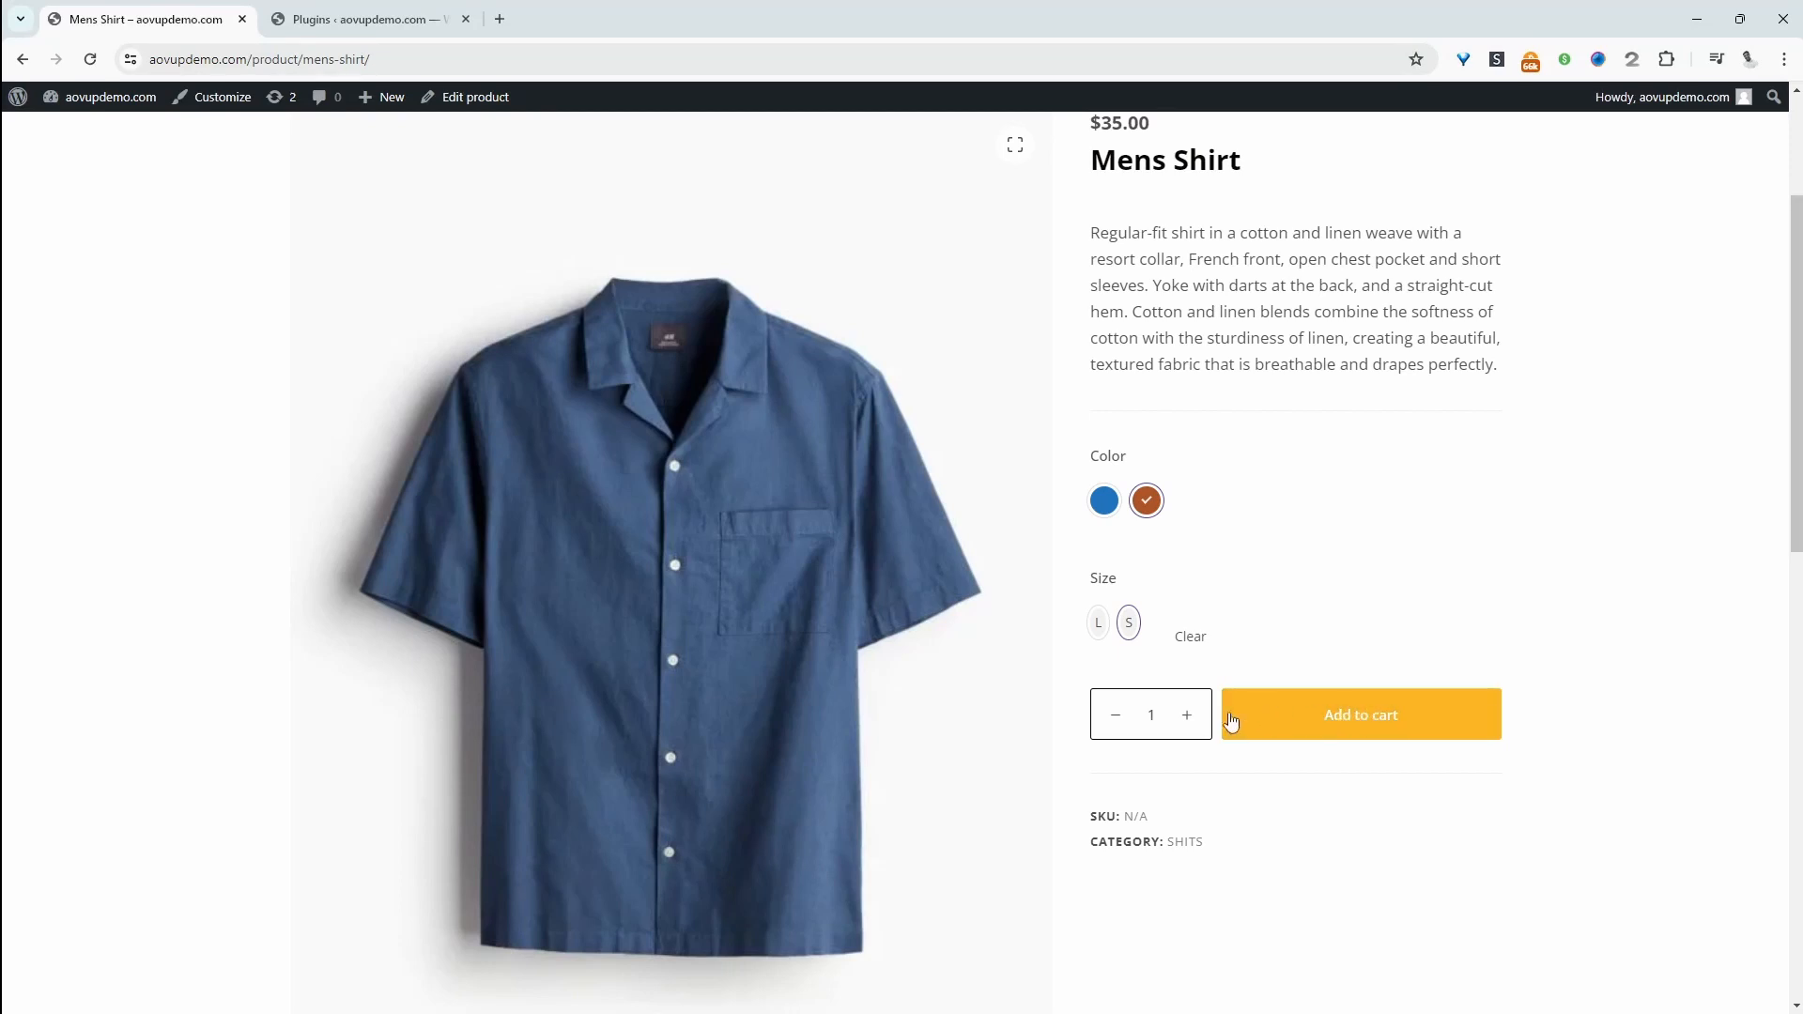
Review the Mens Shirt product page and go to checkout from the cart preview
scroll(1242, 742, "up", 3)
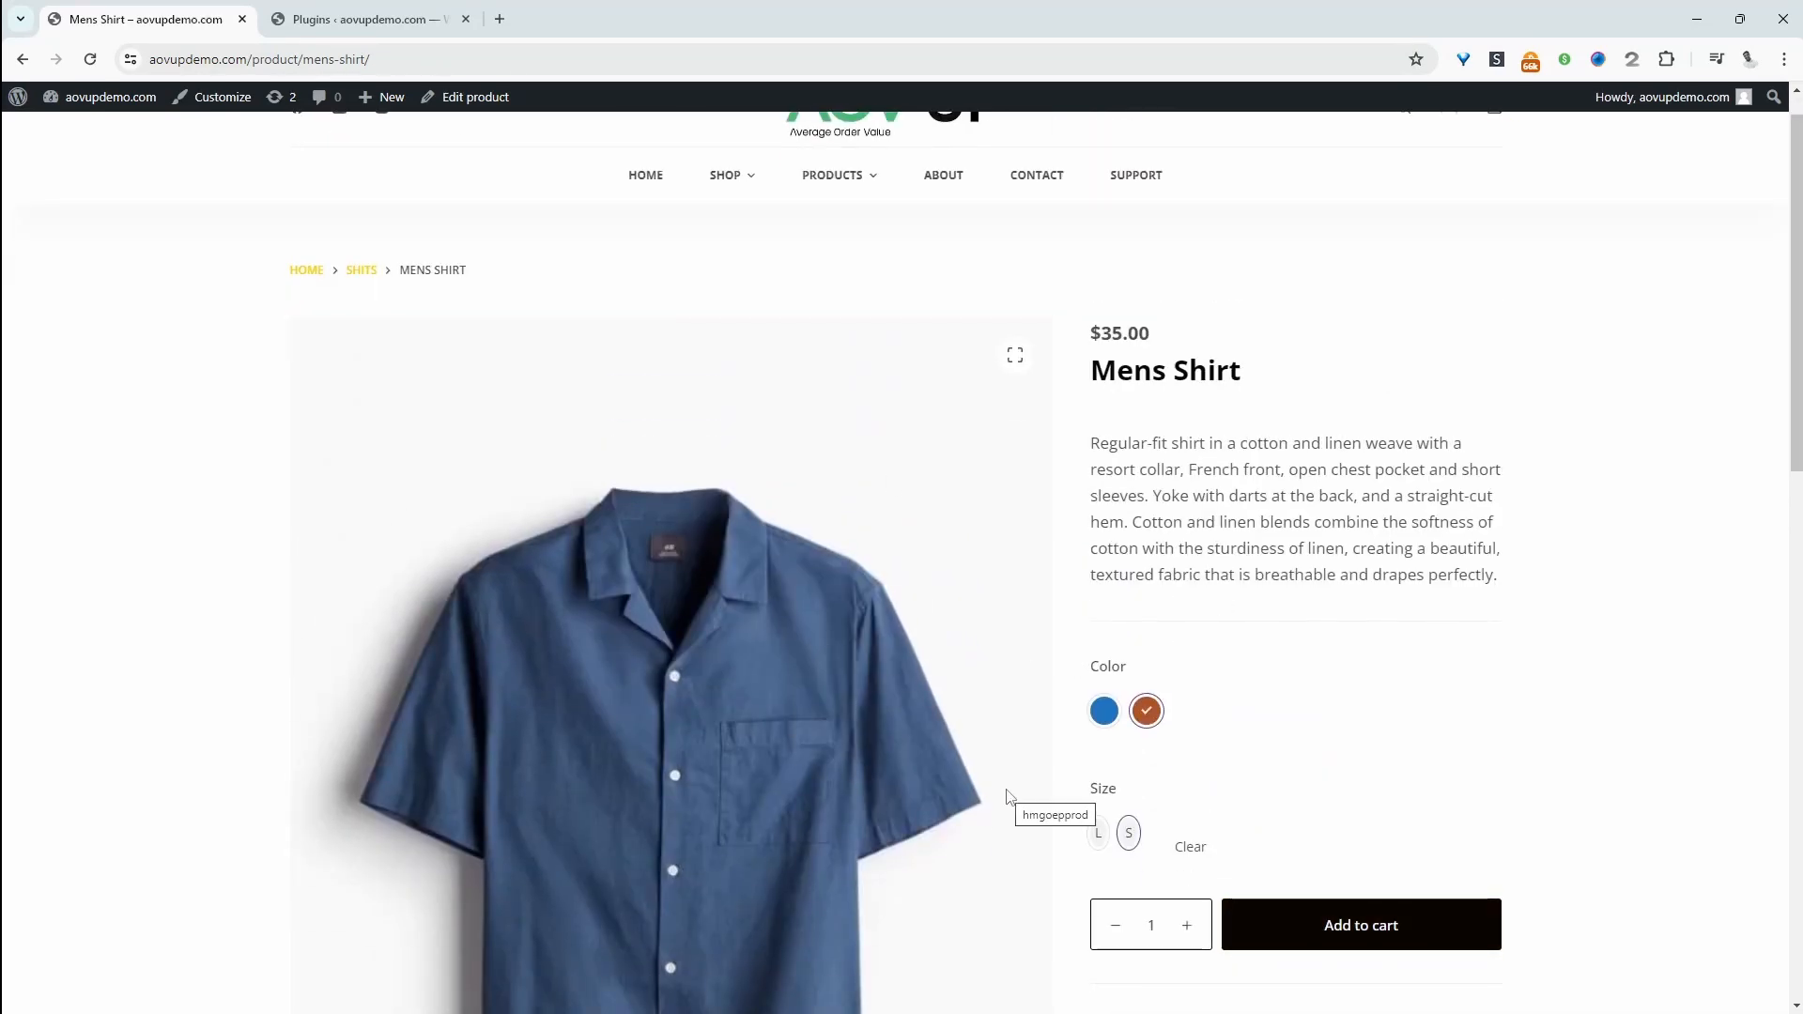
scroll(1006, 796, "down", 3)
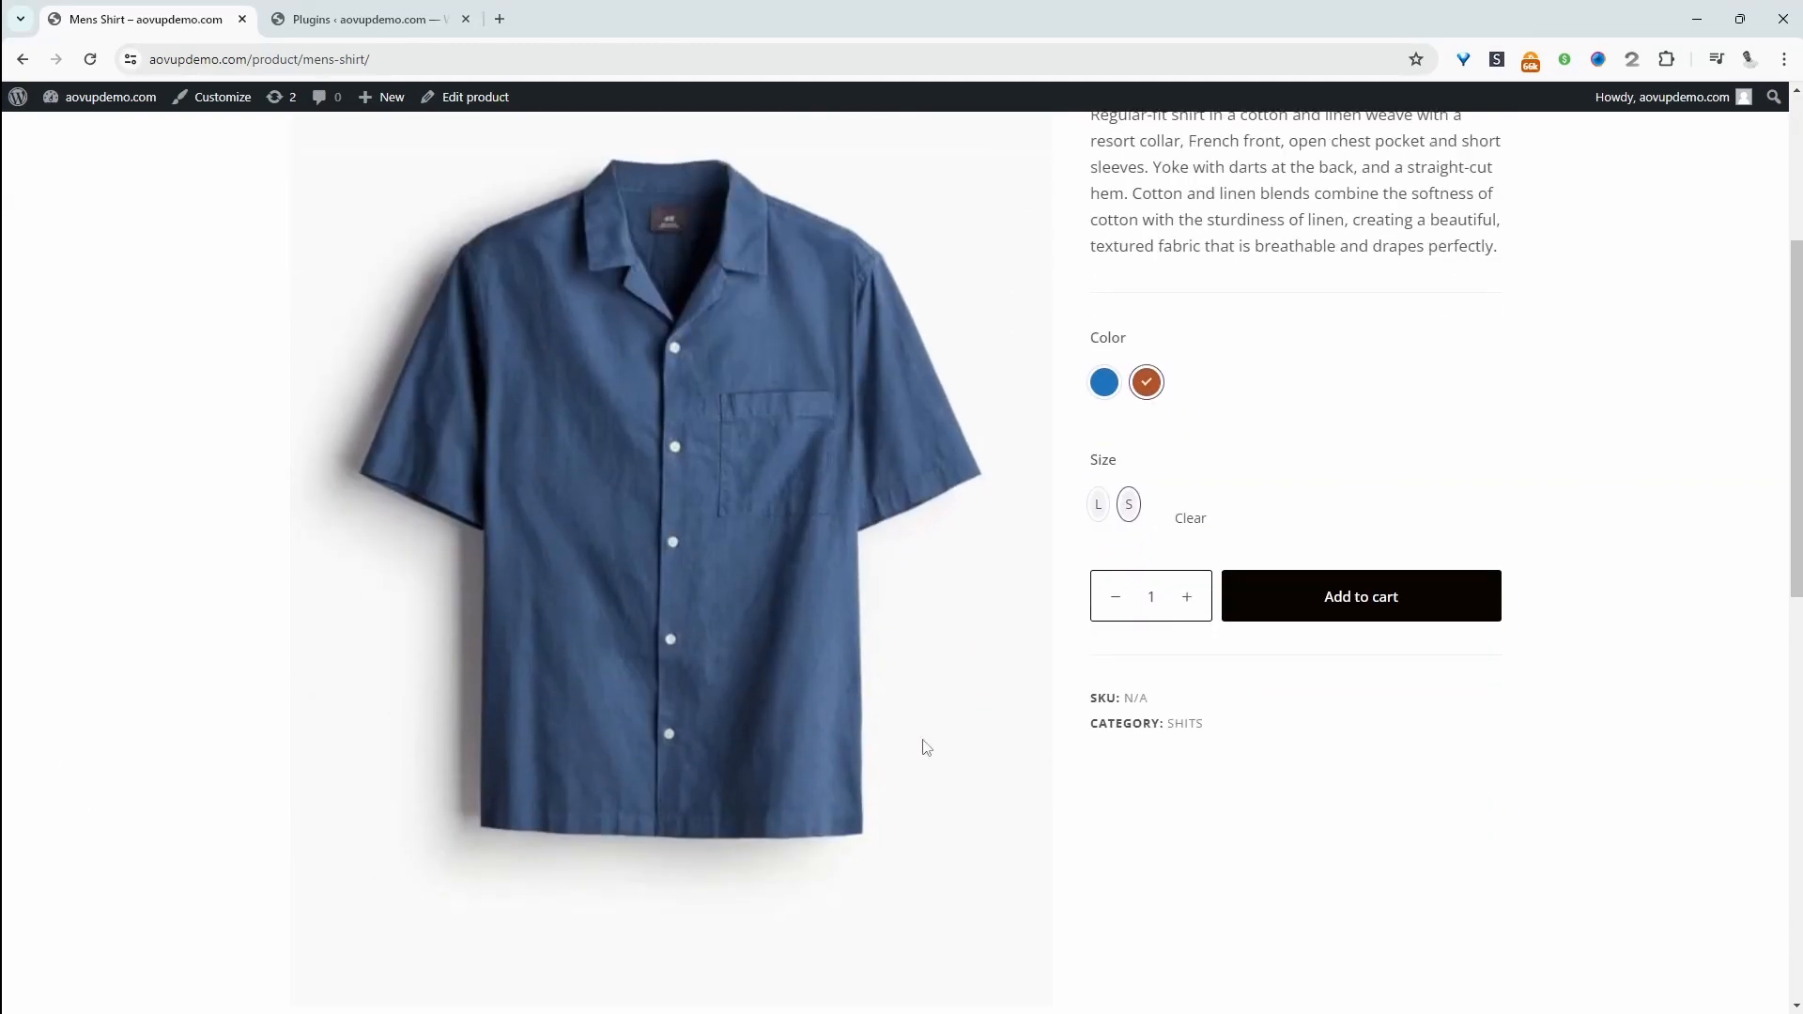
scroll(1033, 744, "up", 3)
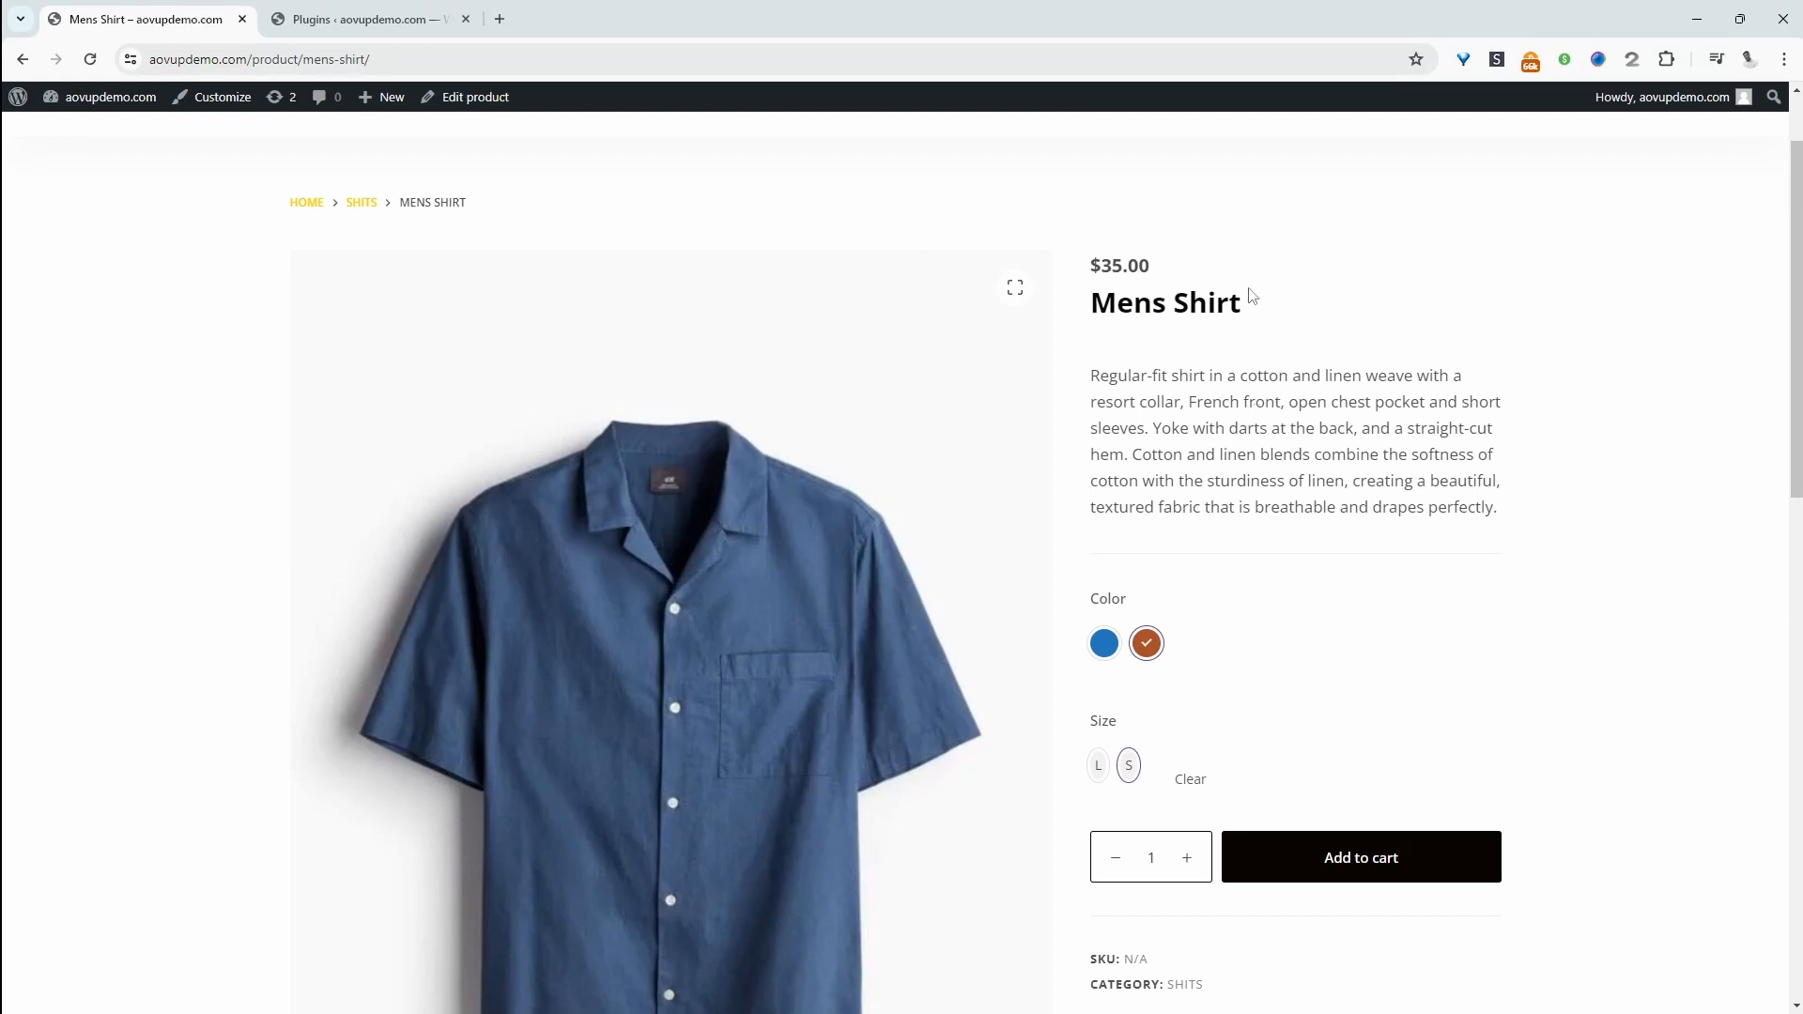
left_click_drag(1110, 294, 1288, 306)
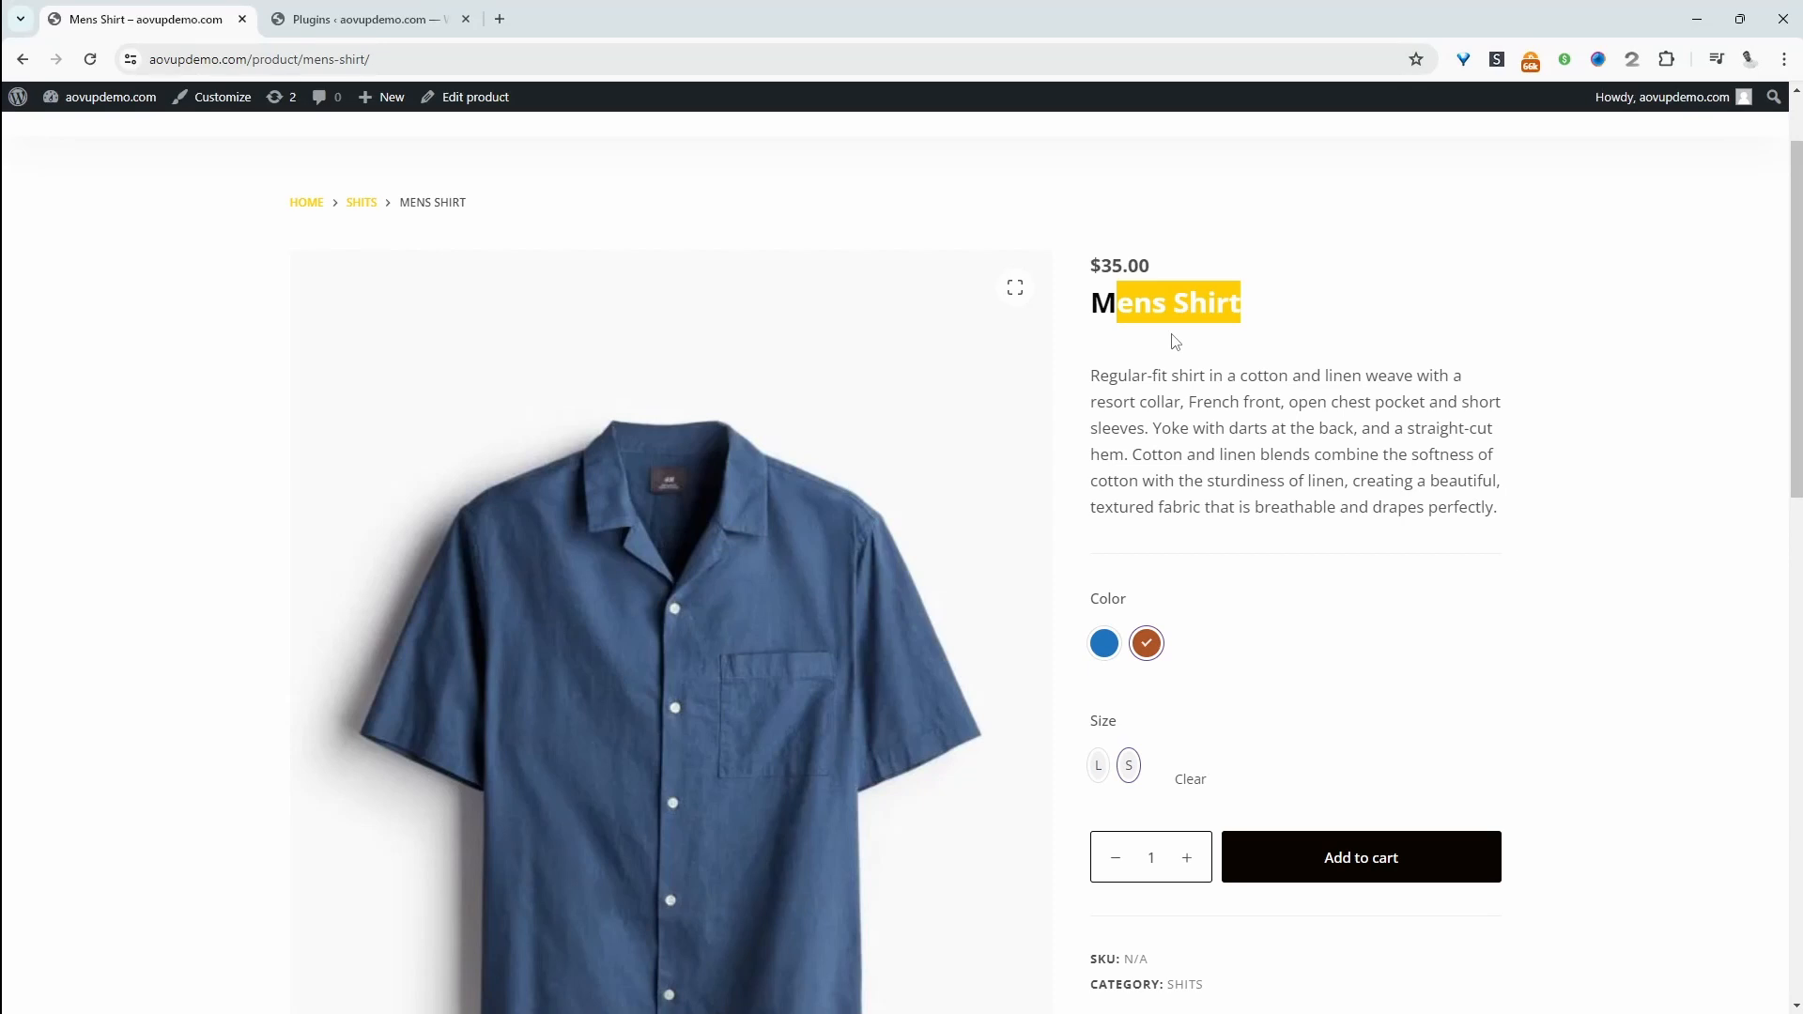
scroll(1619, 241, "up", 2)
mouse_move(1496, 167)
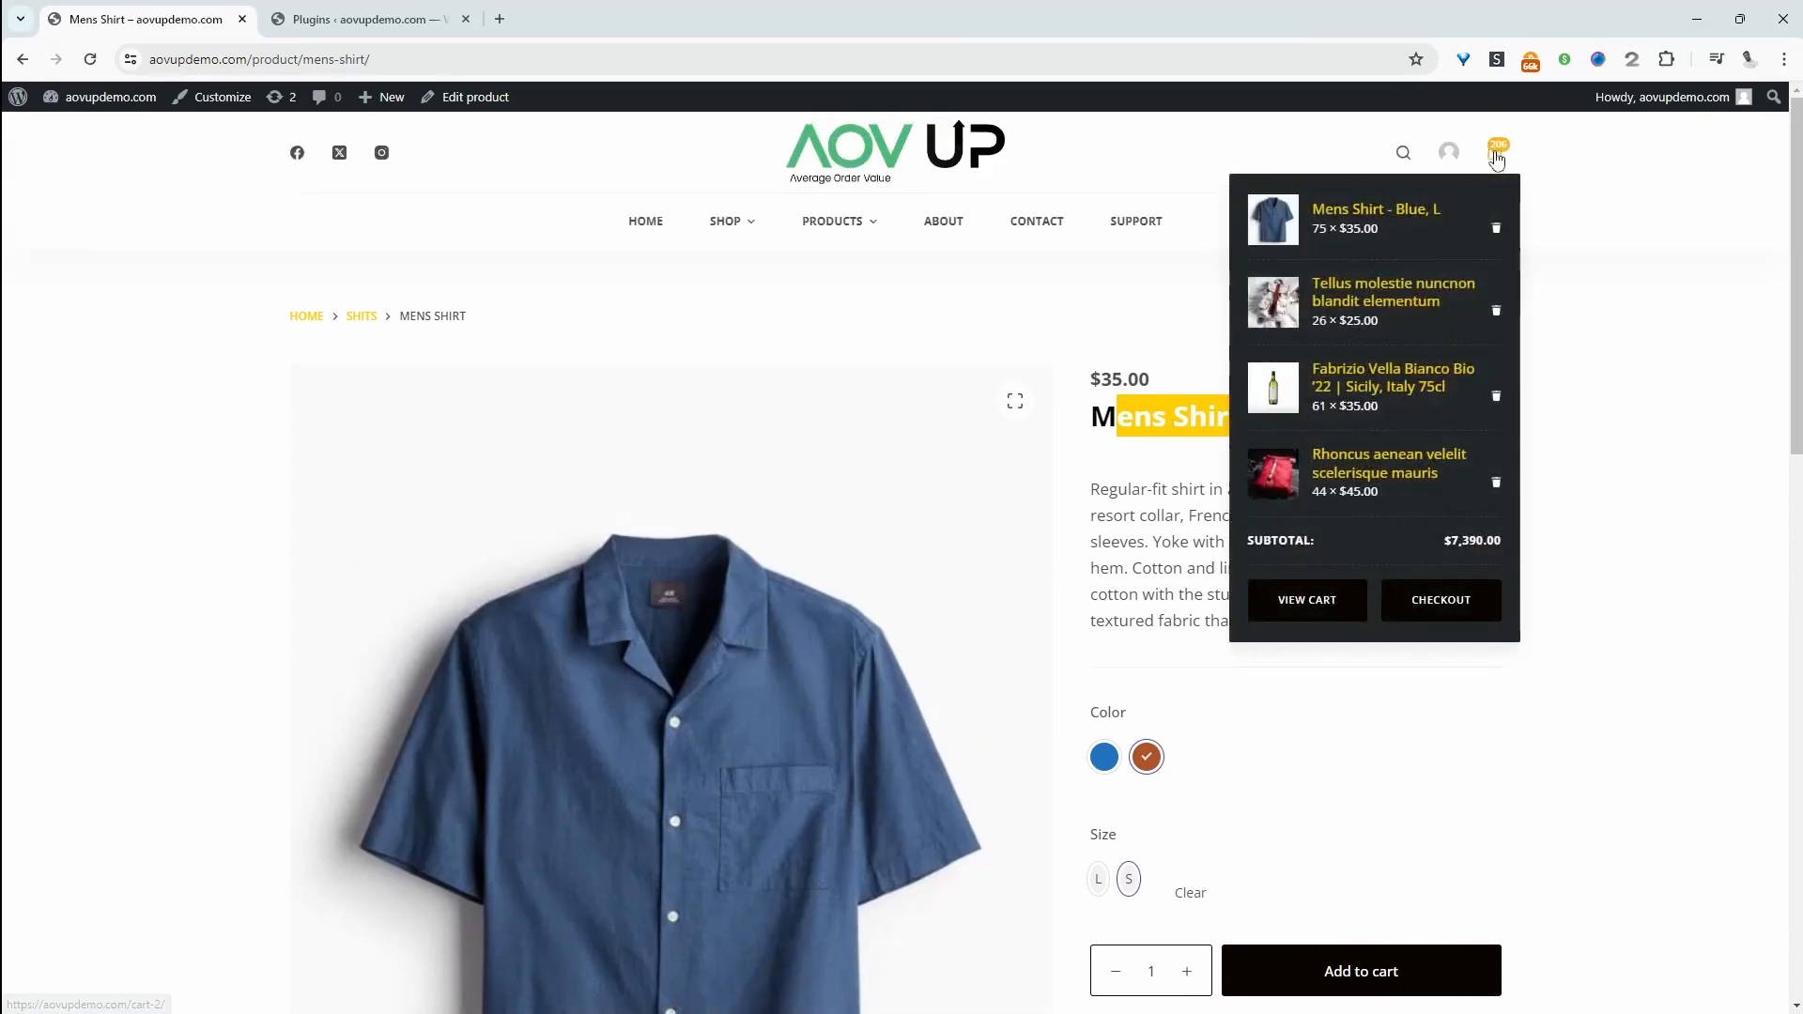
left_click(1441, 600)
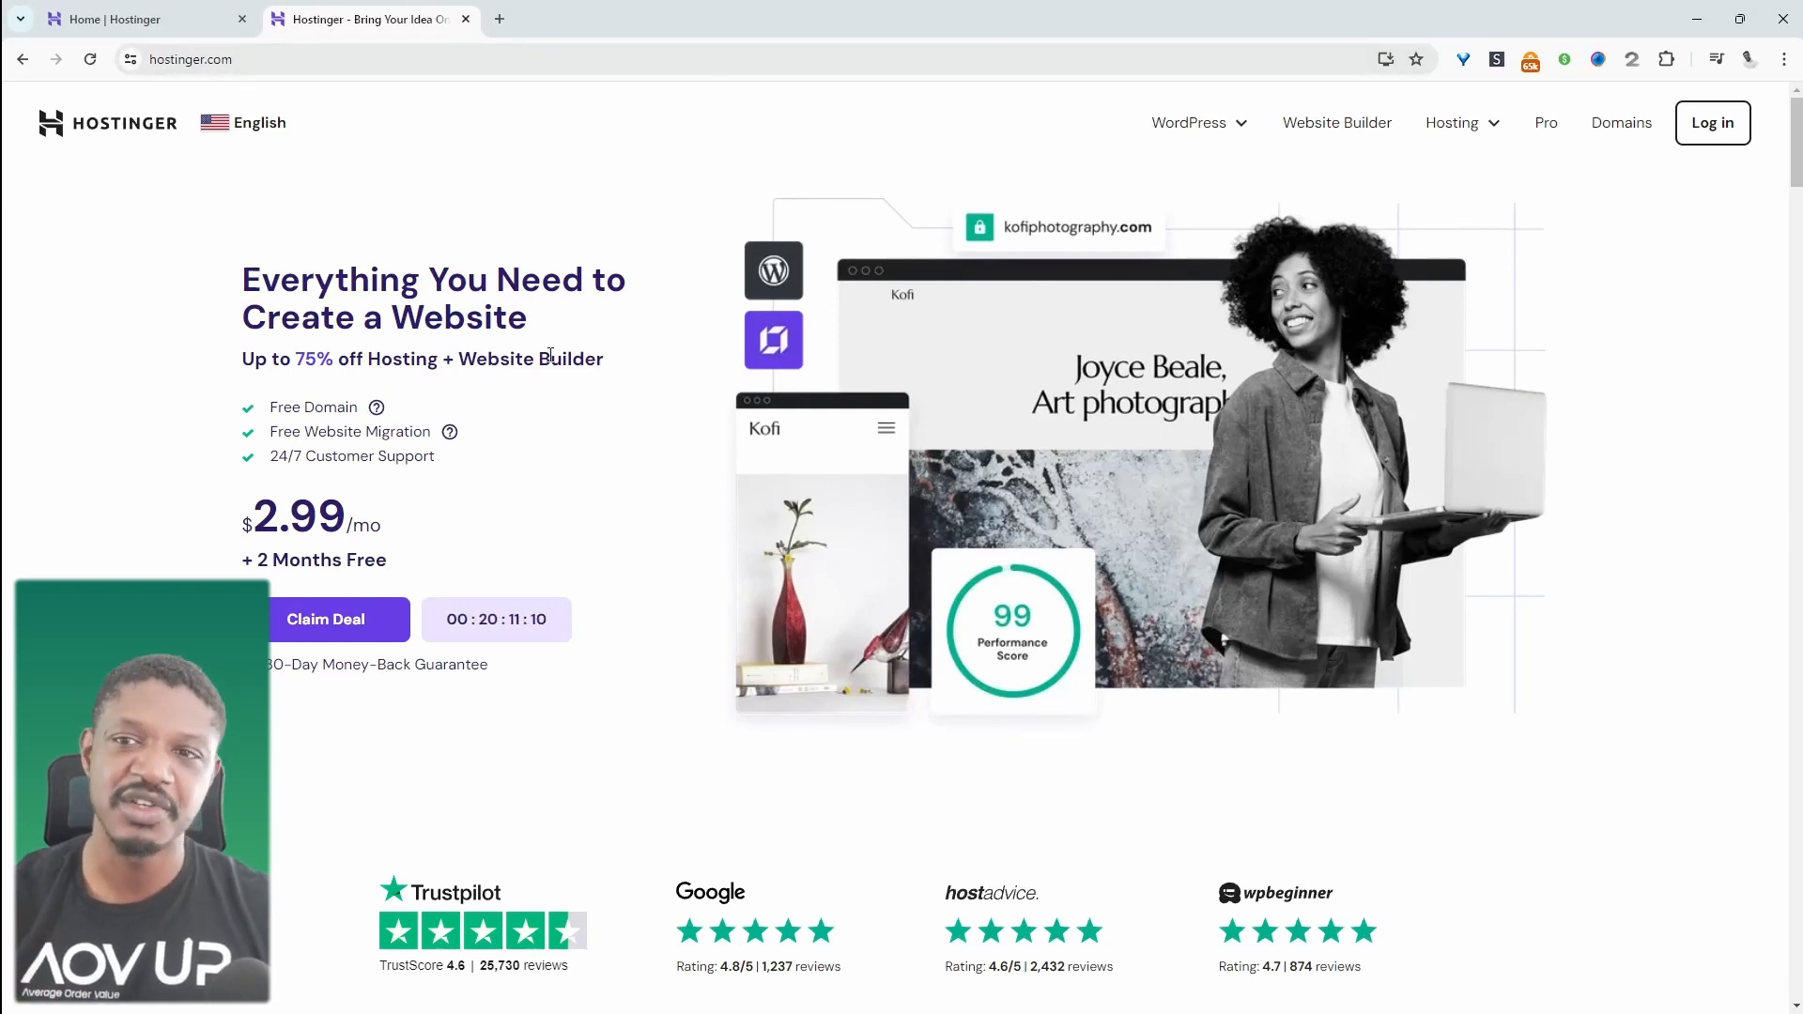
Switch to the Hostinger control panel and start adding a new WordPress website from its Websites section
left_click(179, 18)
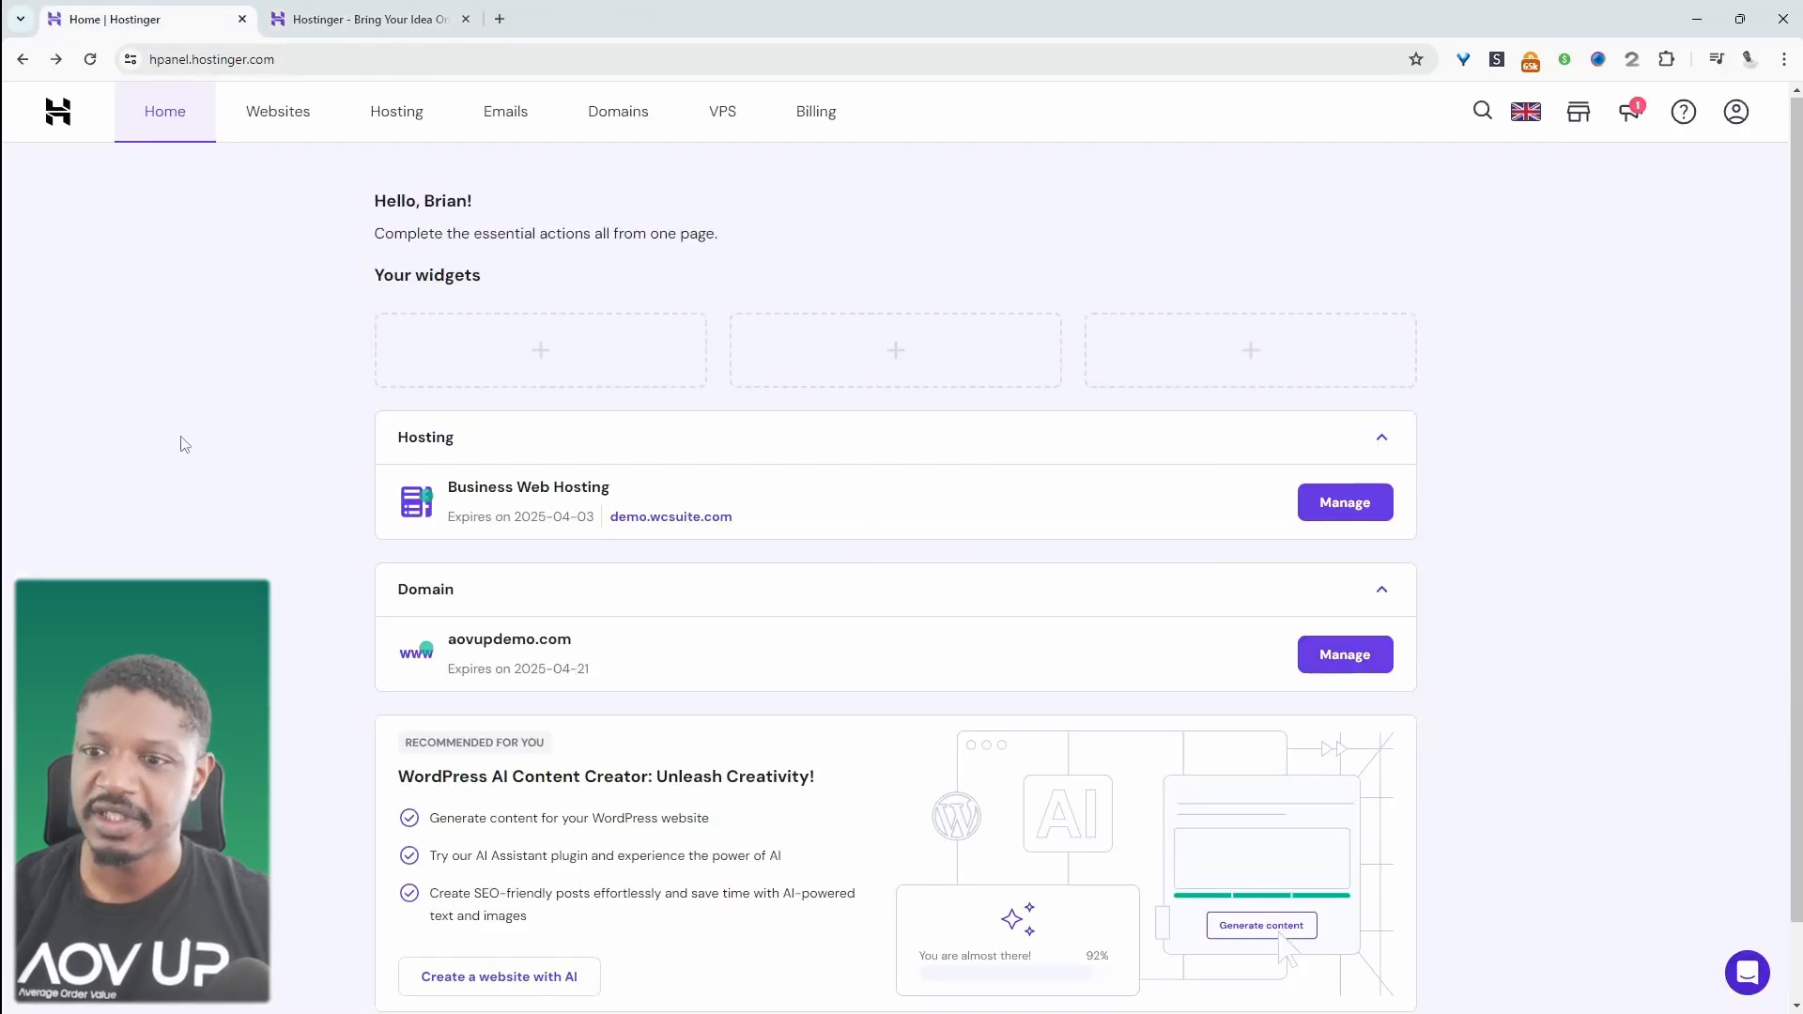
left_click(274, 138)
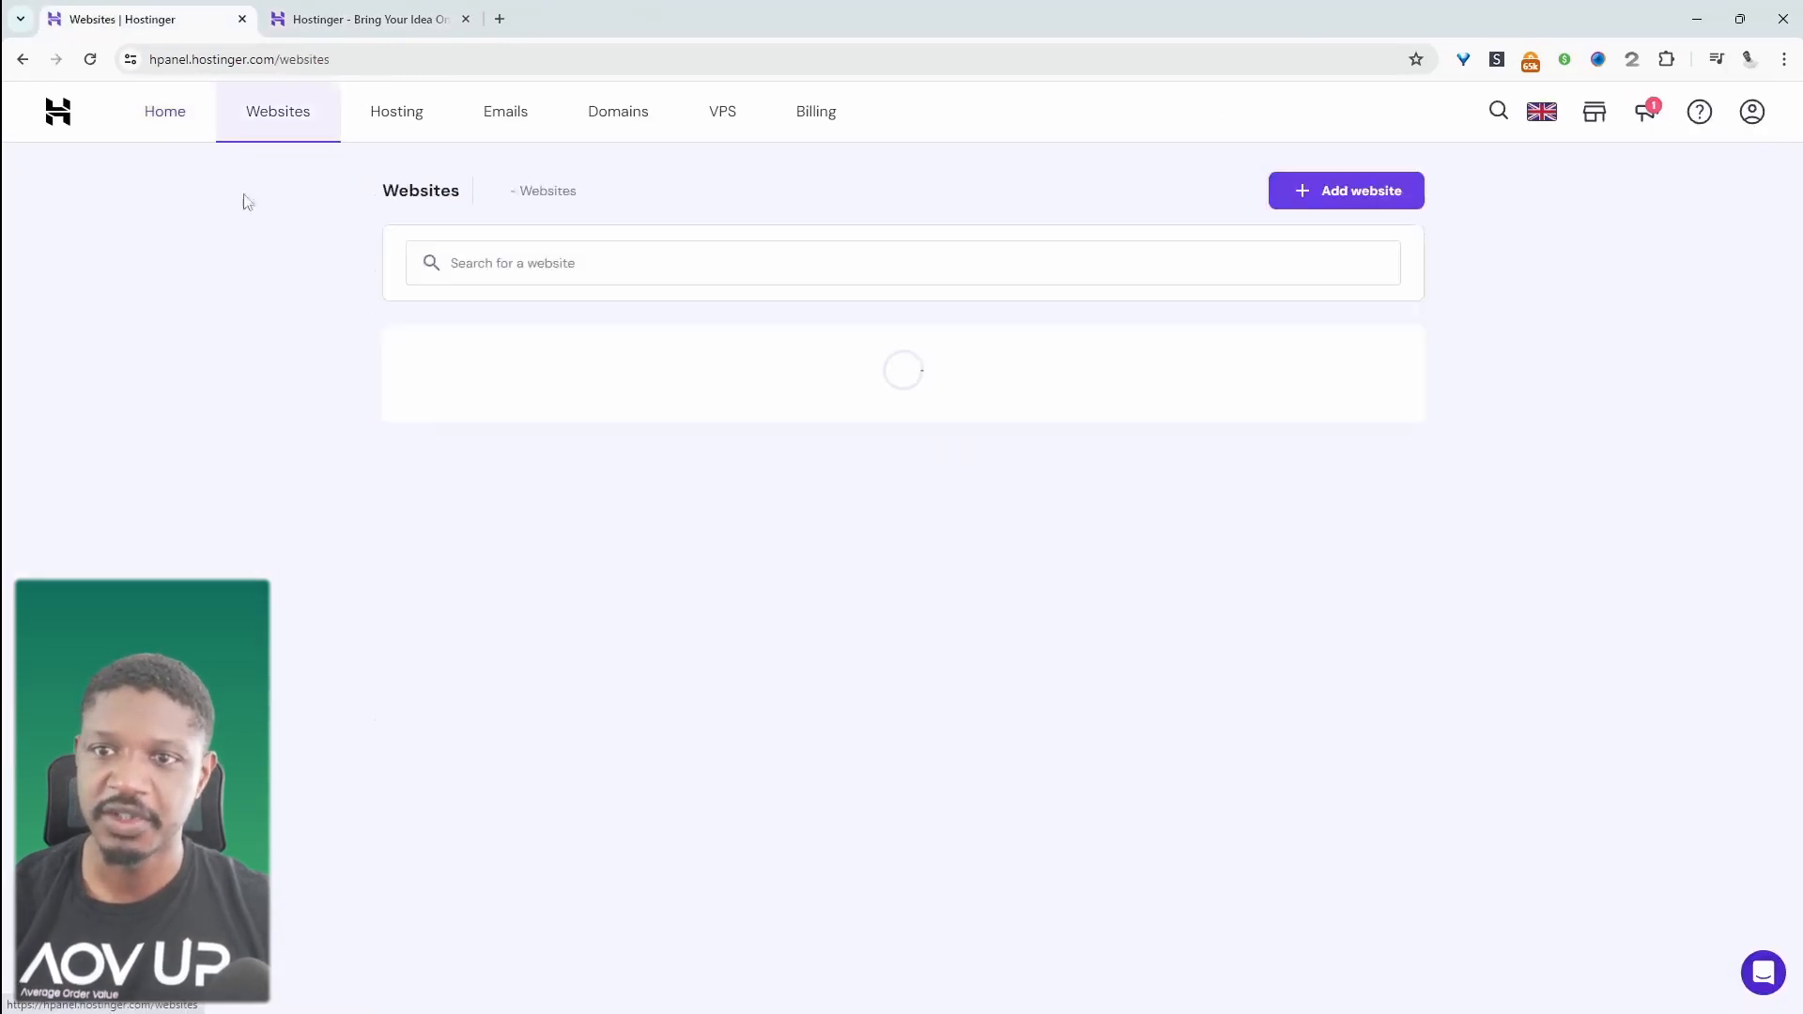
left_click(1346, 191)
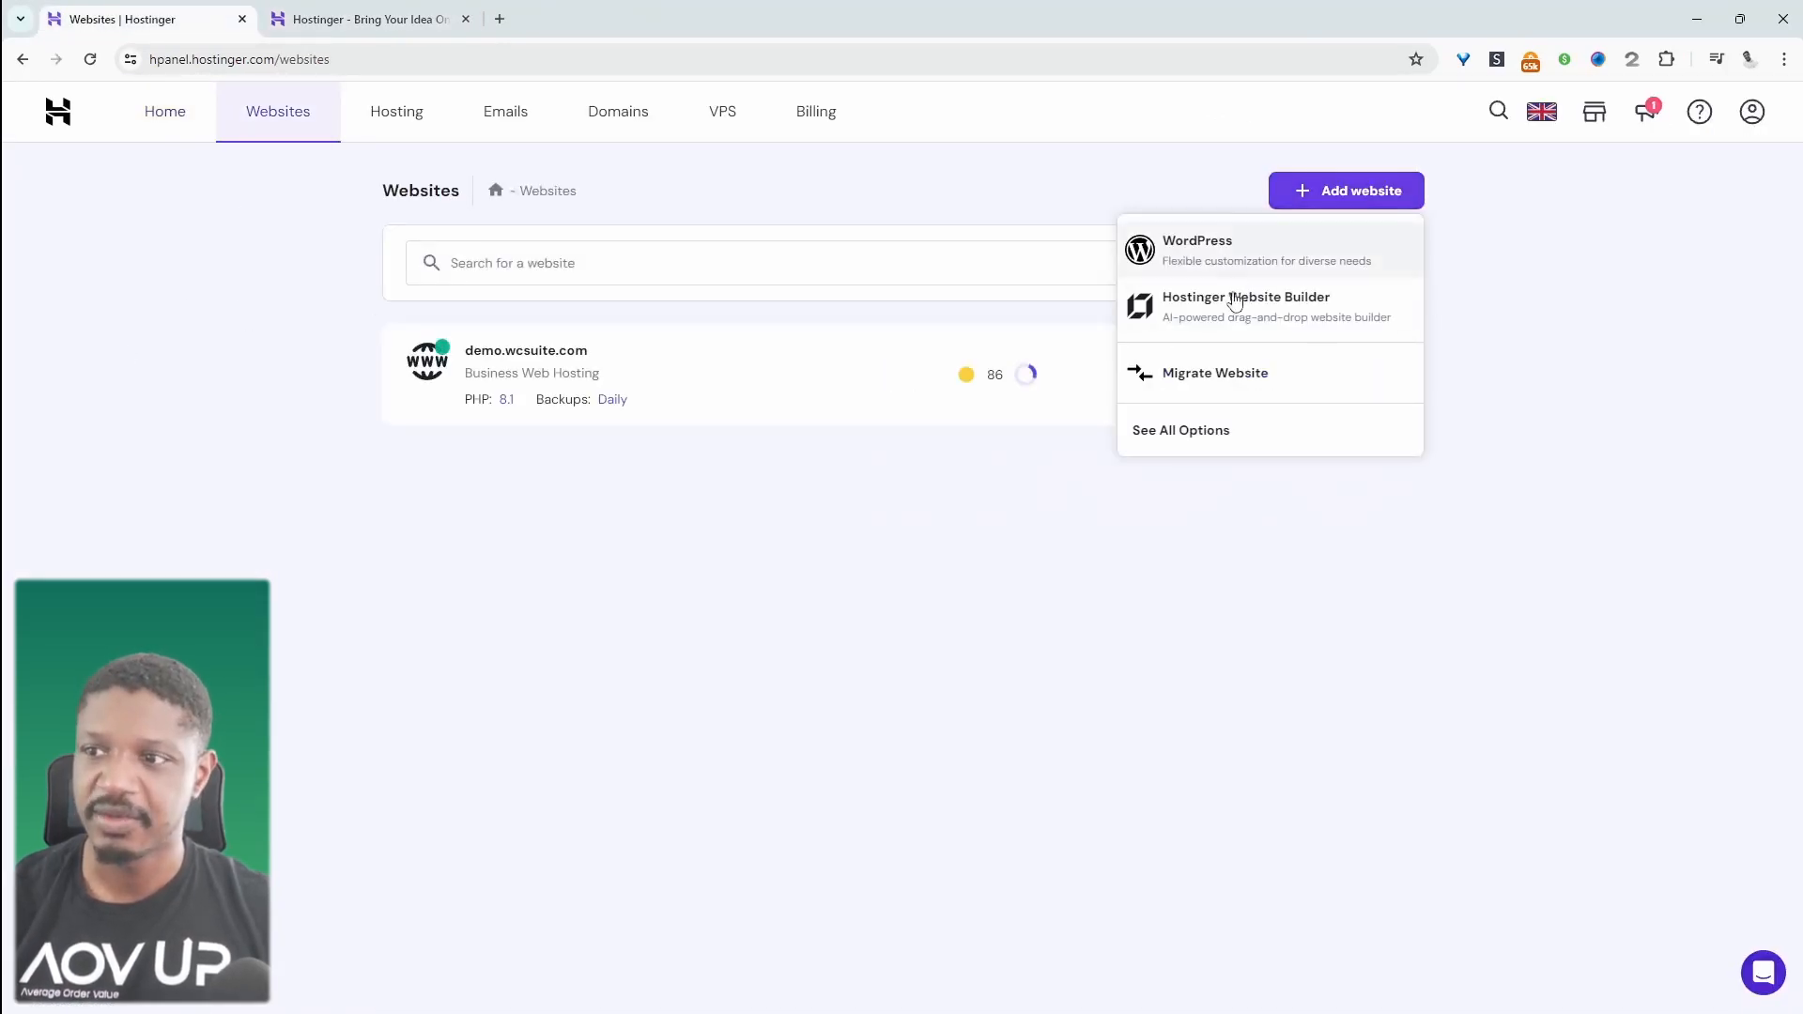
left_click(1142, 247)
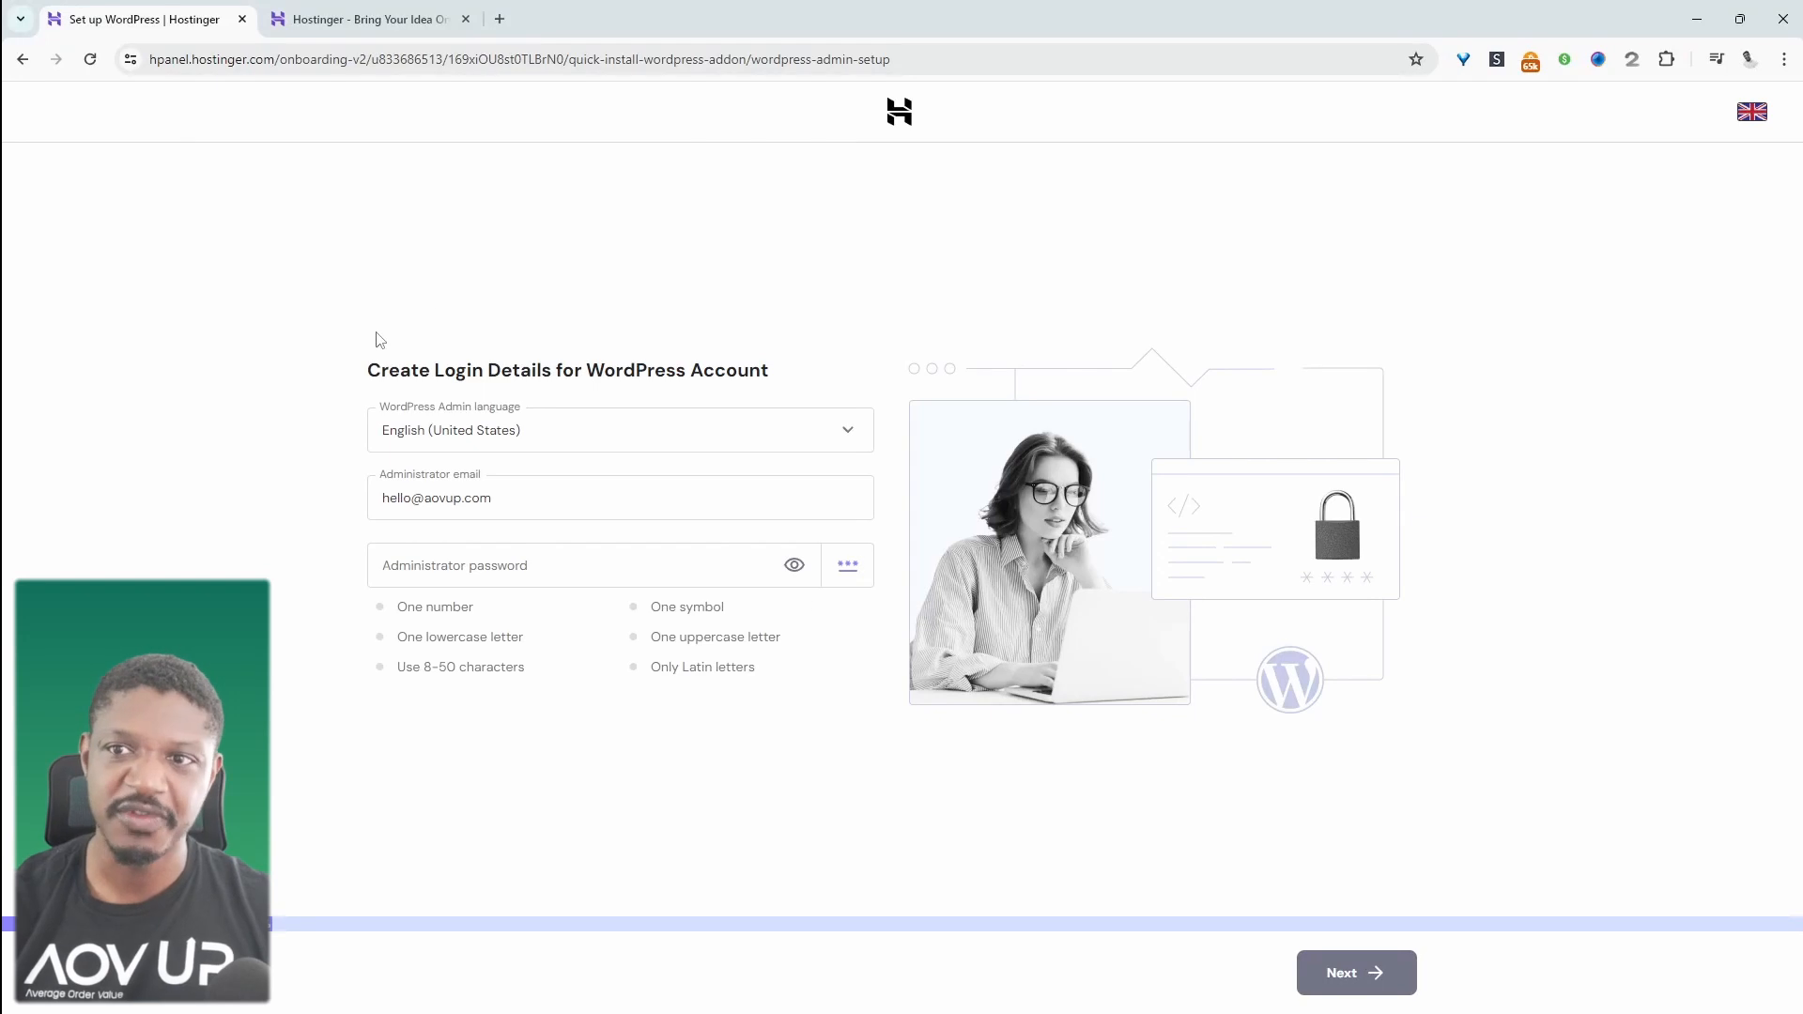
Switch to the A2 Hosting client area, log in to cPanel for the hosted domain, and look through its tools
left_click(498, 19)
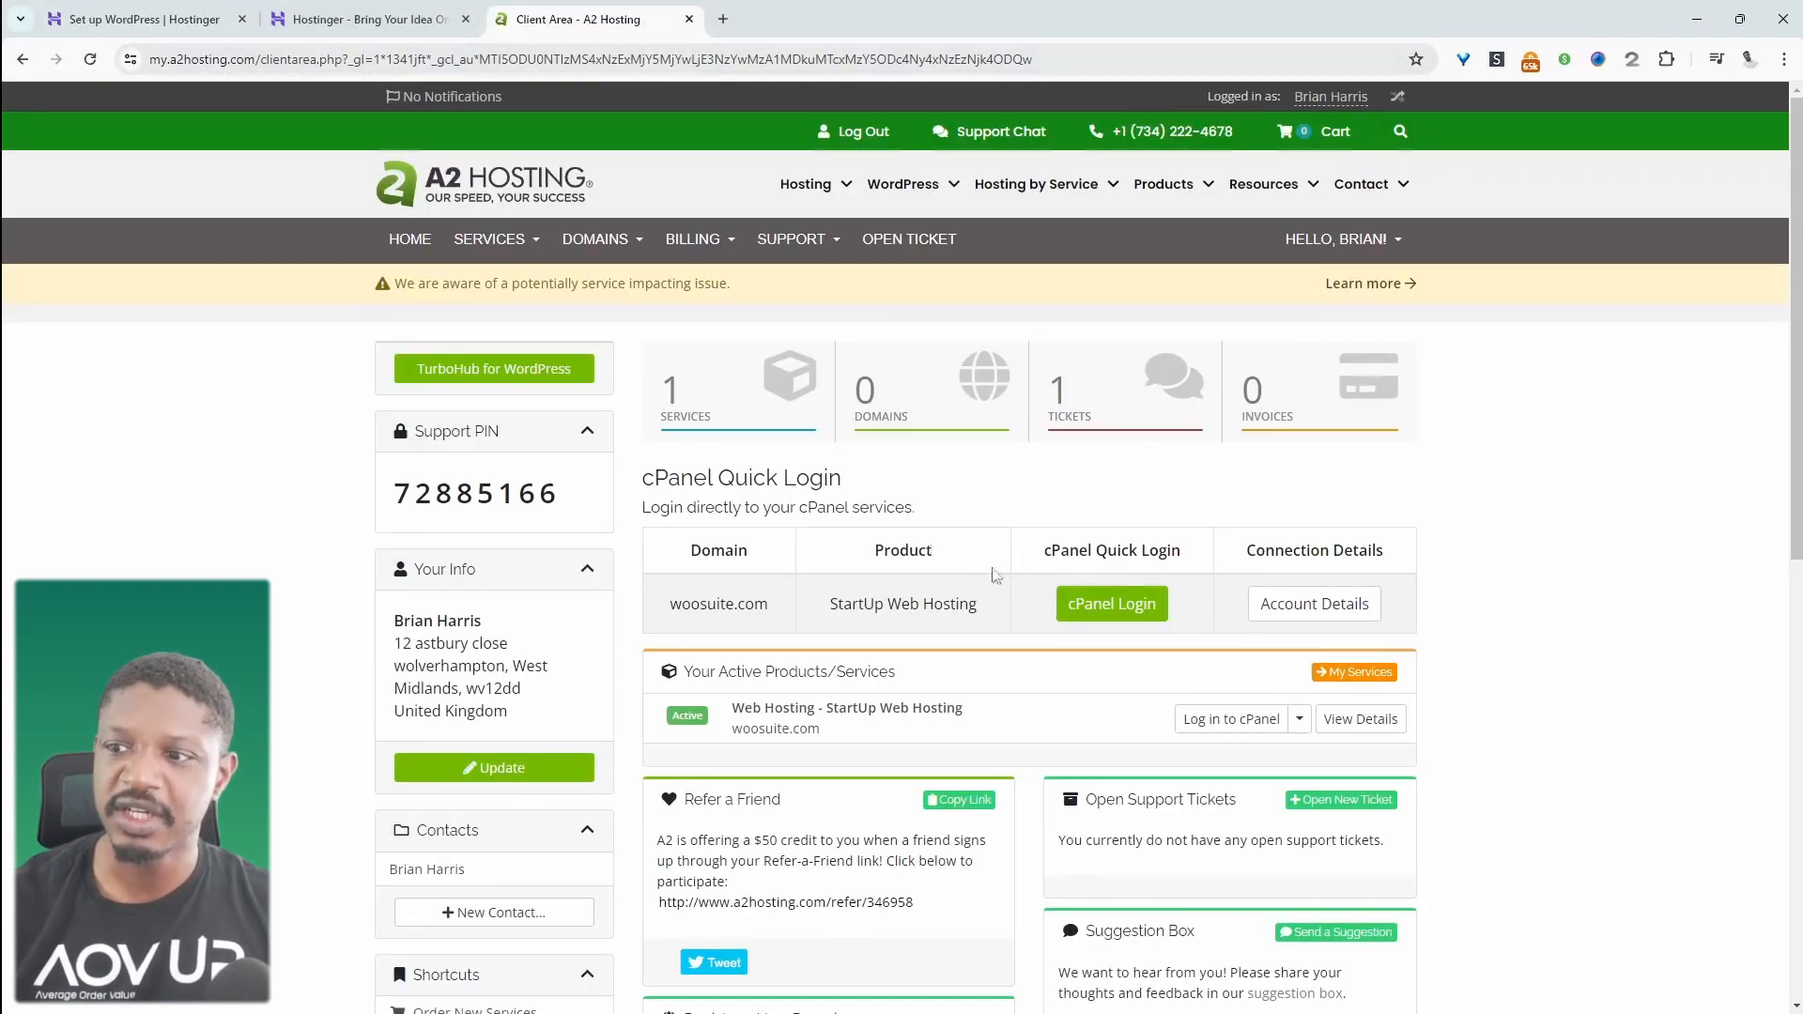
left_click(1112, 603)
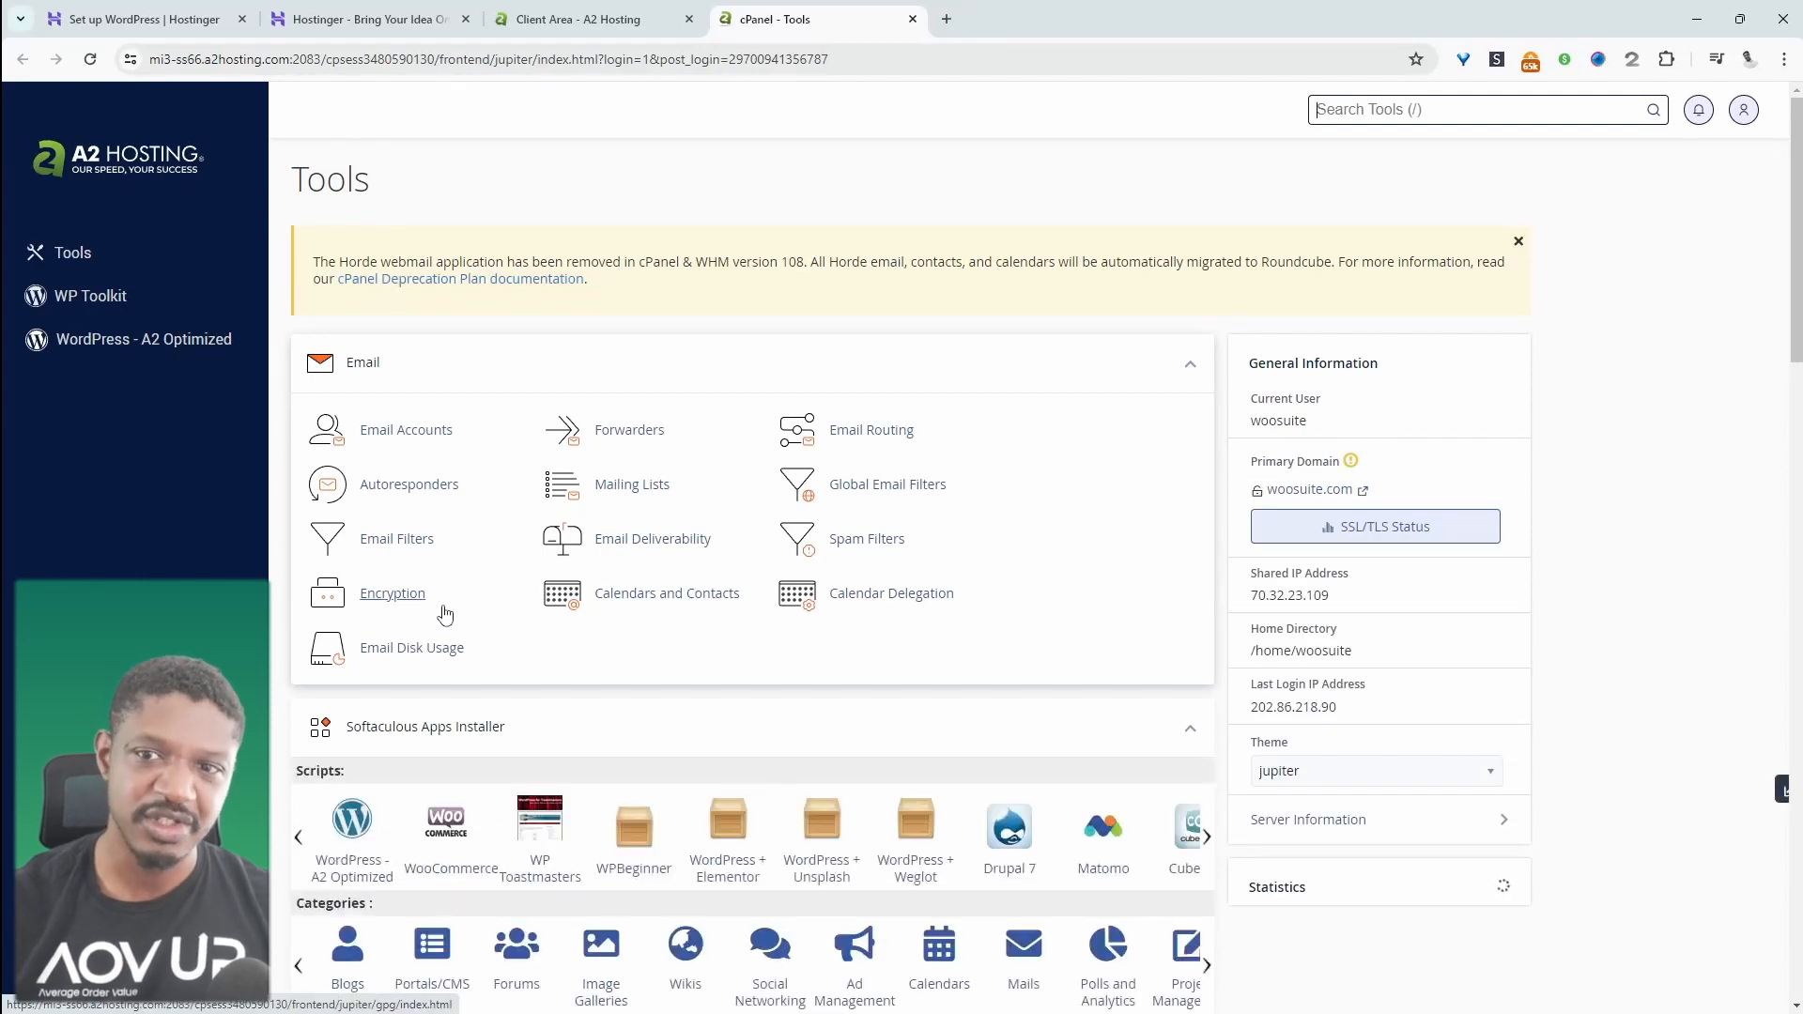
key("slash")
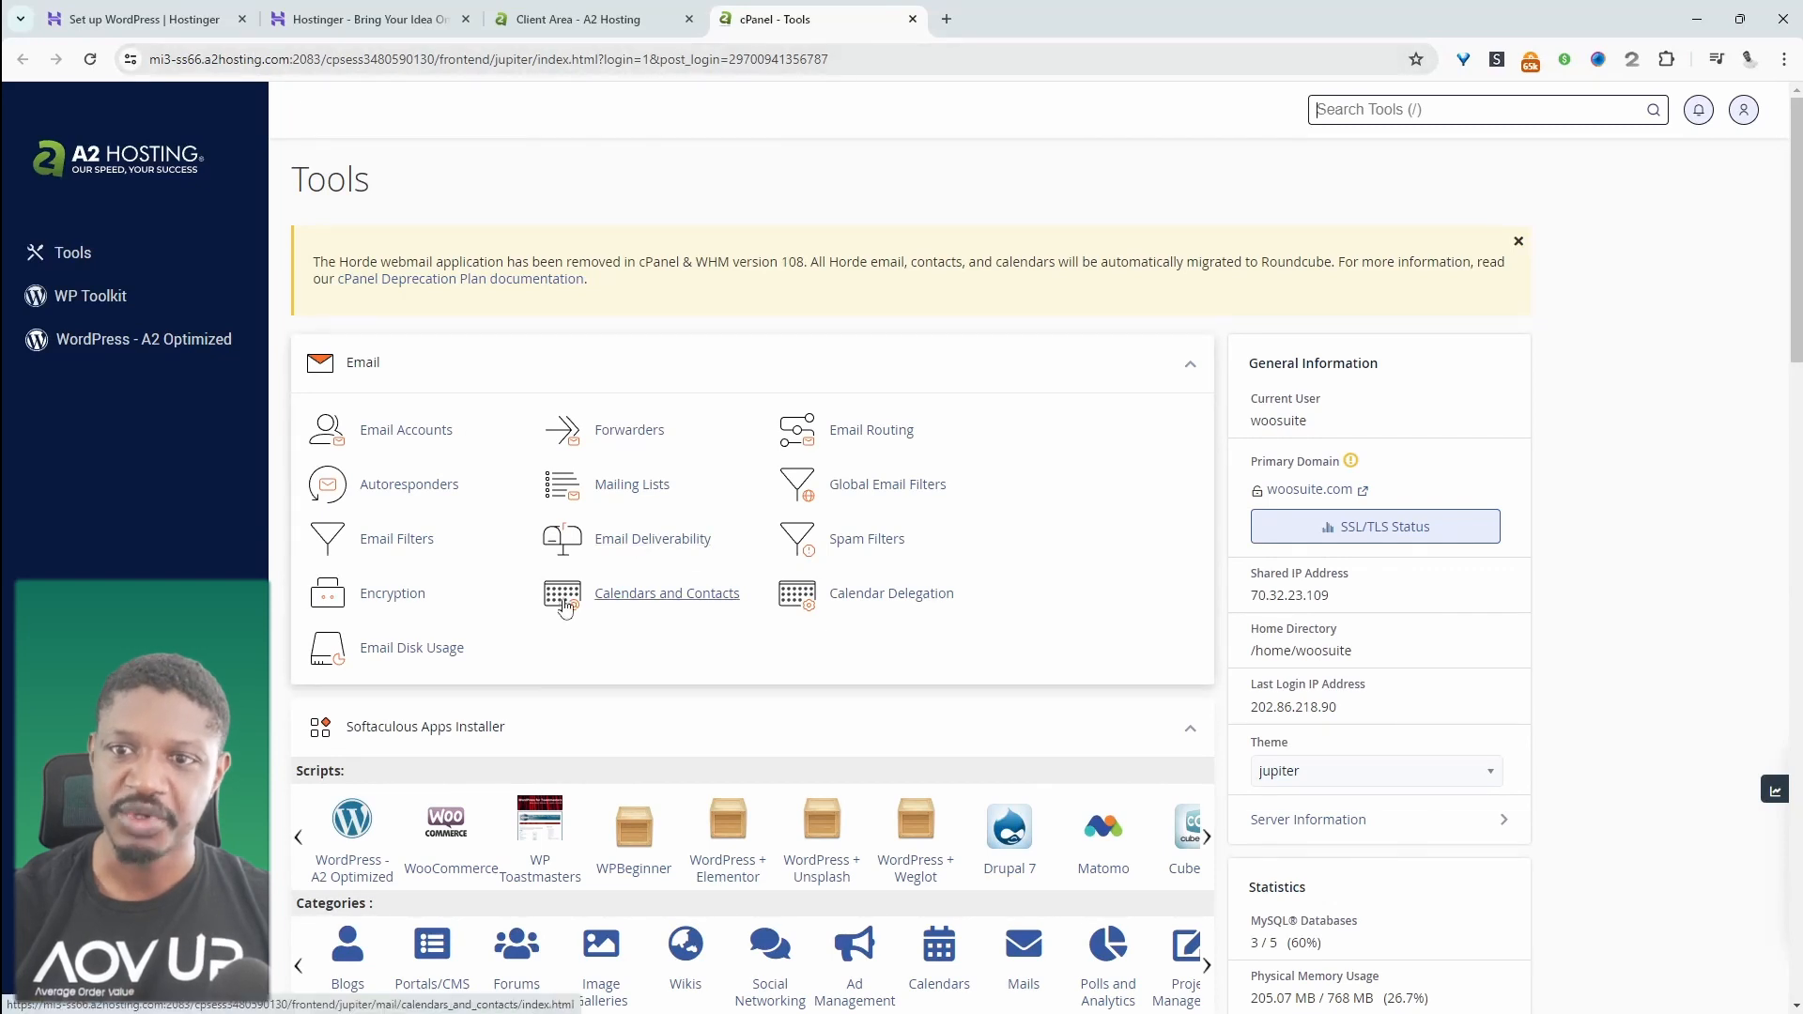
scroll(731, 528, "down", 4)
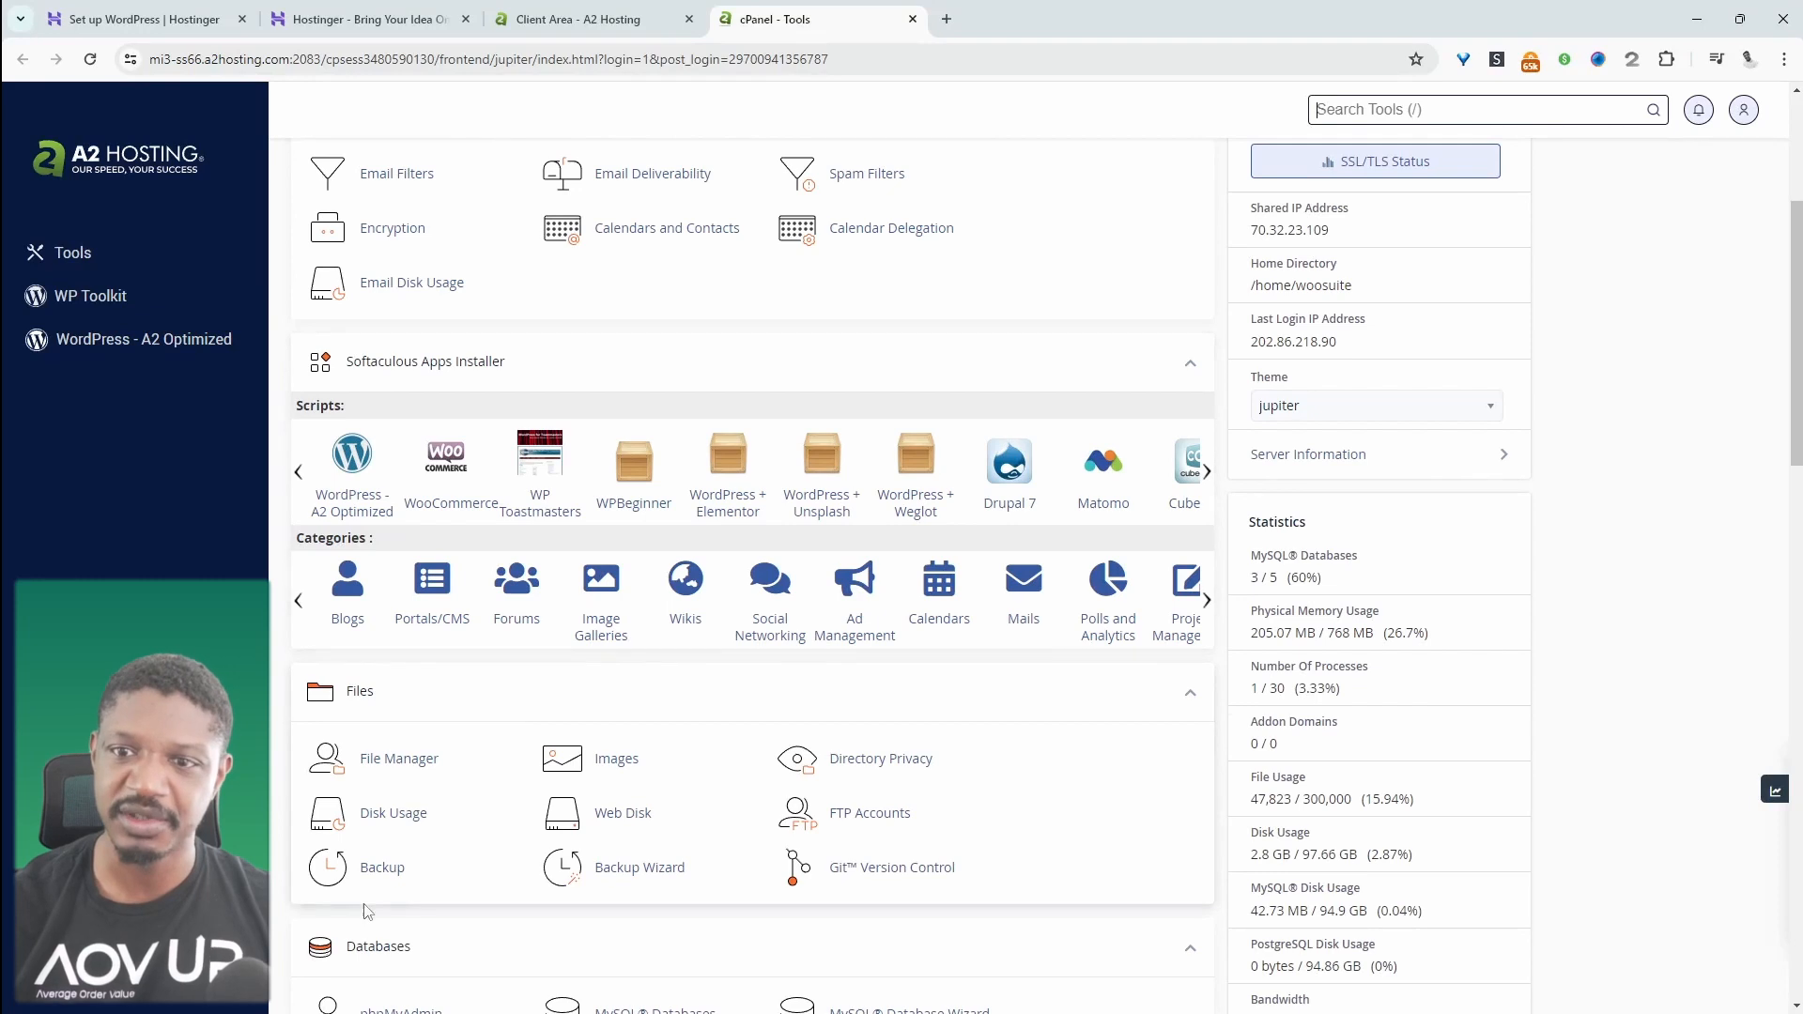
scroll(507, 731, "down", 9)
scroll(454, 690, "up", 11)
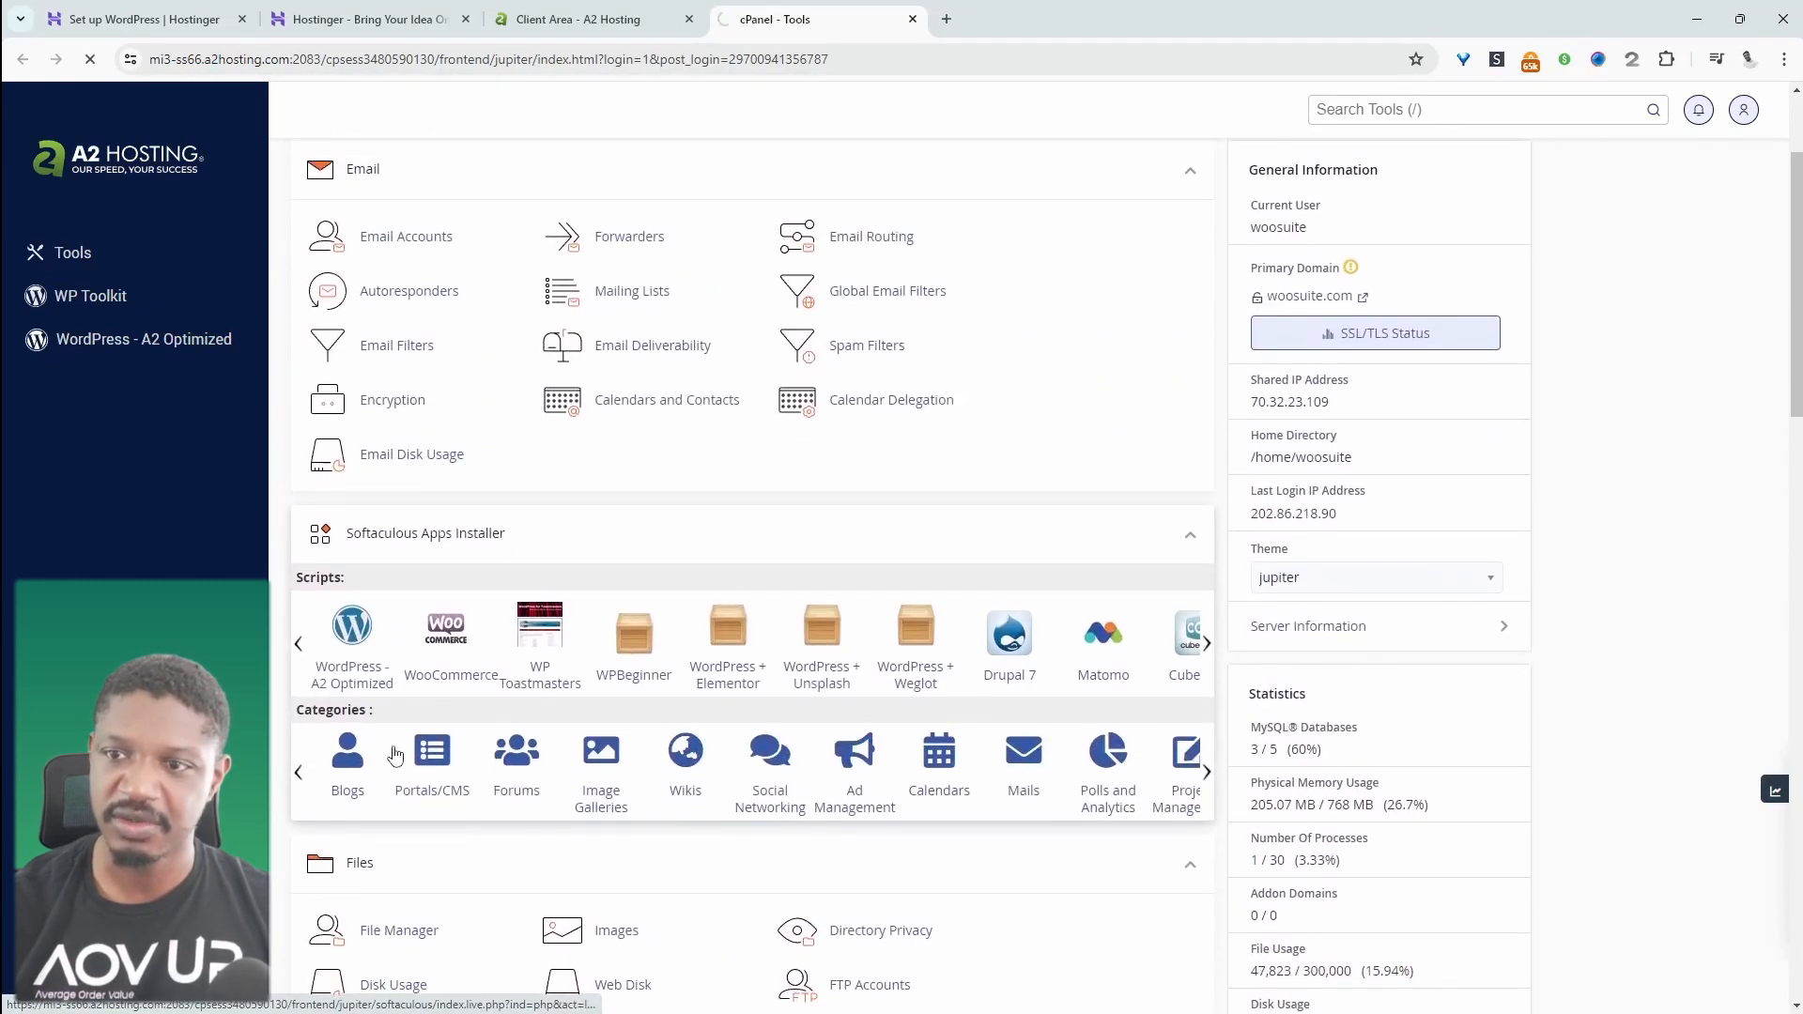
View the WordPress - A2 Optimized installation form in Softaculous and close the A2 Hosting pages
scroll(538, 690, "down", 4)
scroll(538, 690, "up", 4)
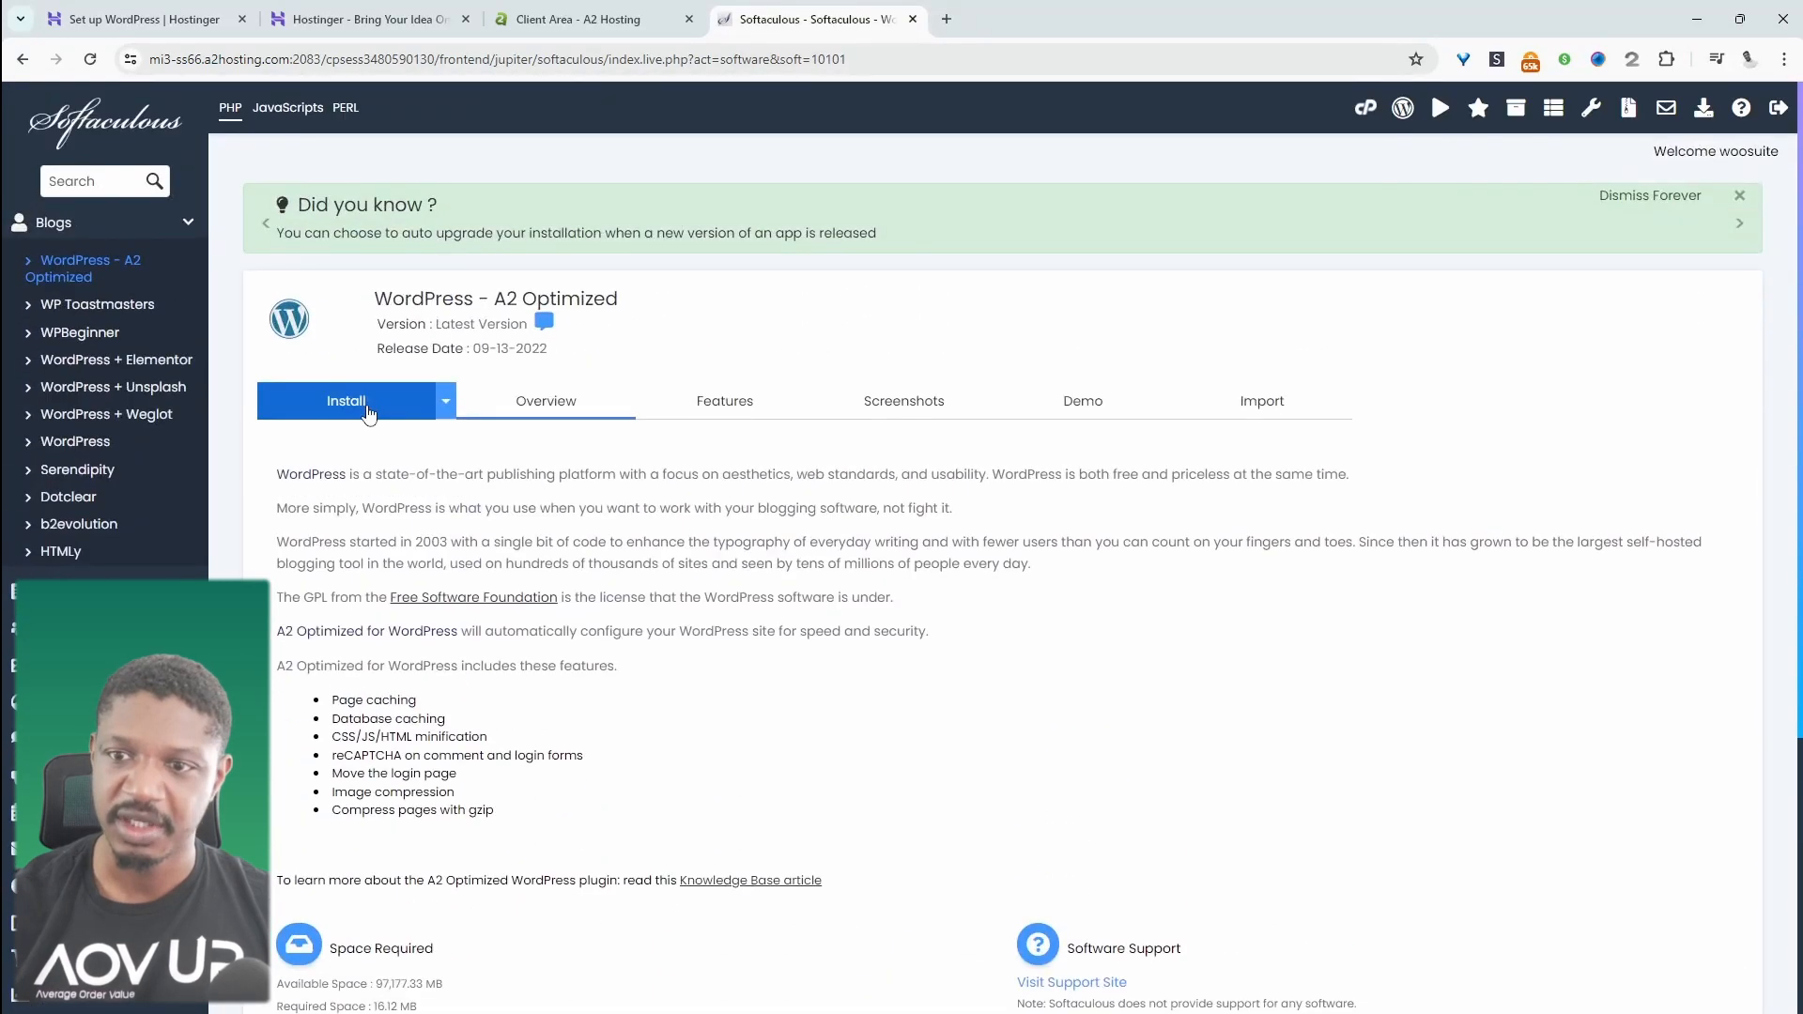
left_click(367, 408)
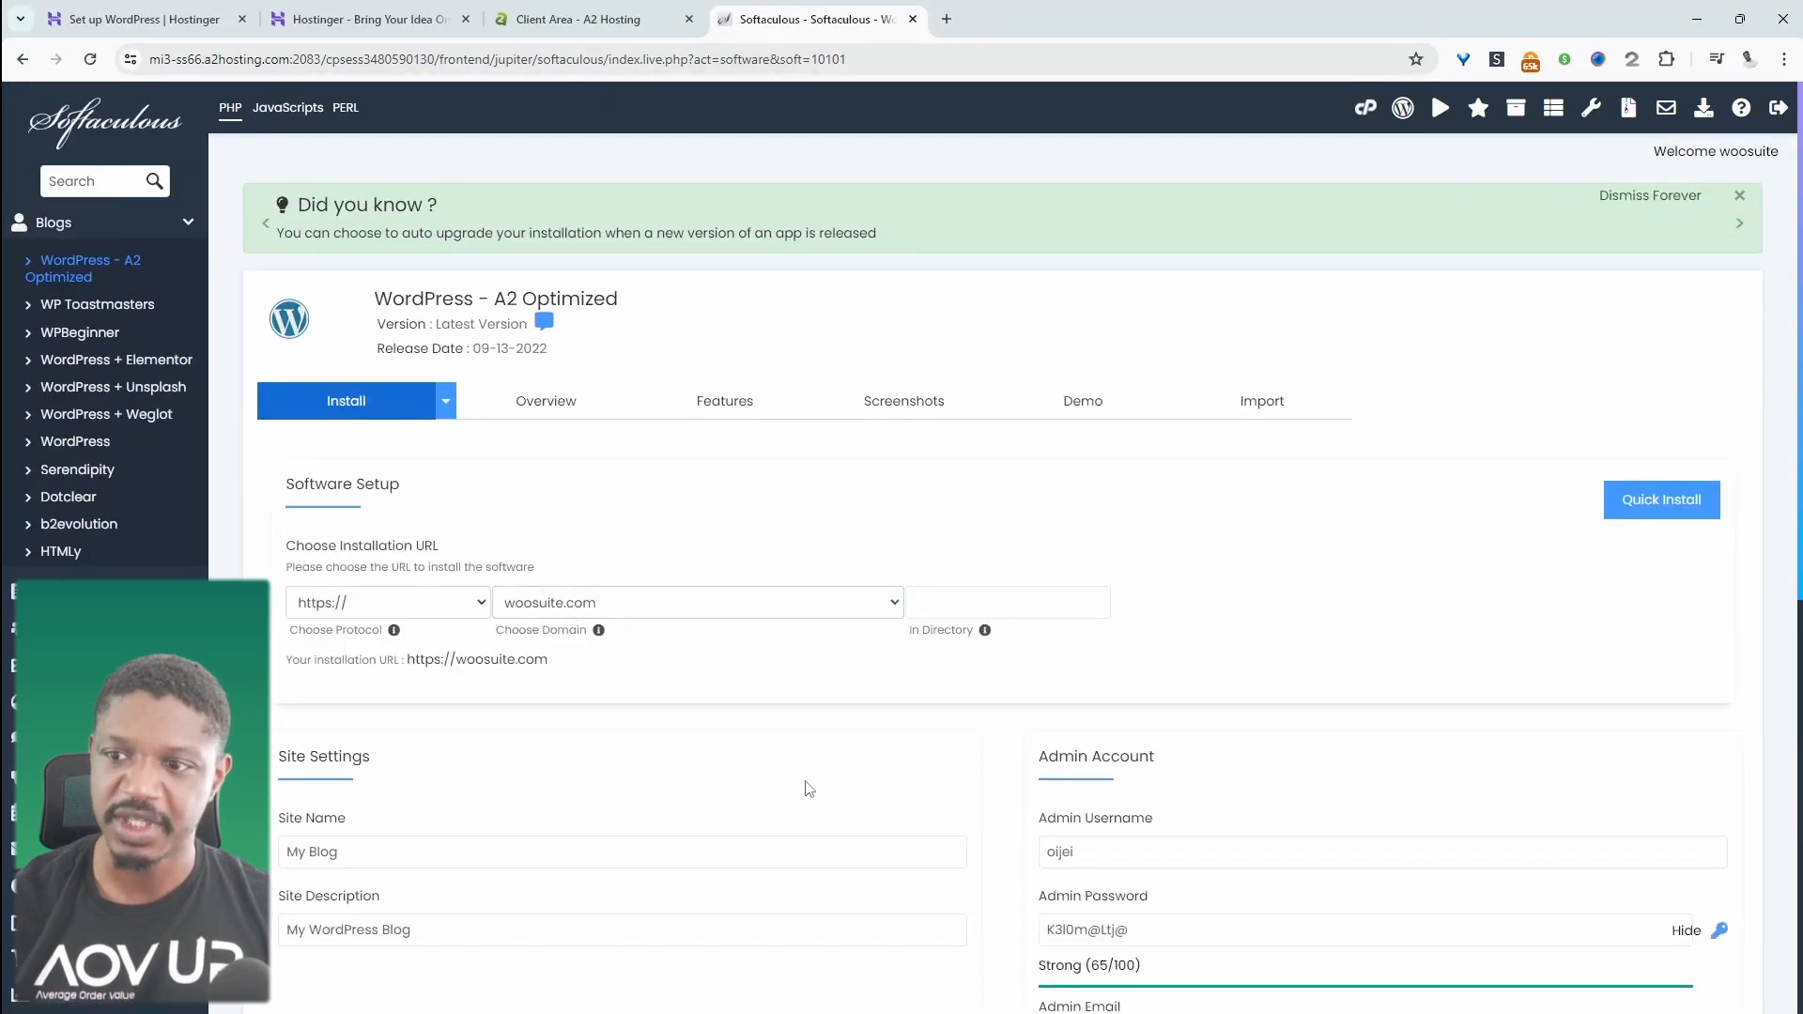
middle_click(835, 13)
middle_click(485, 19)
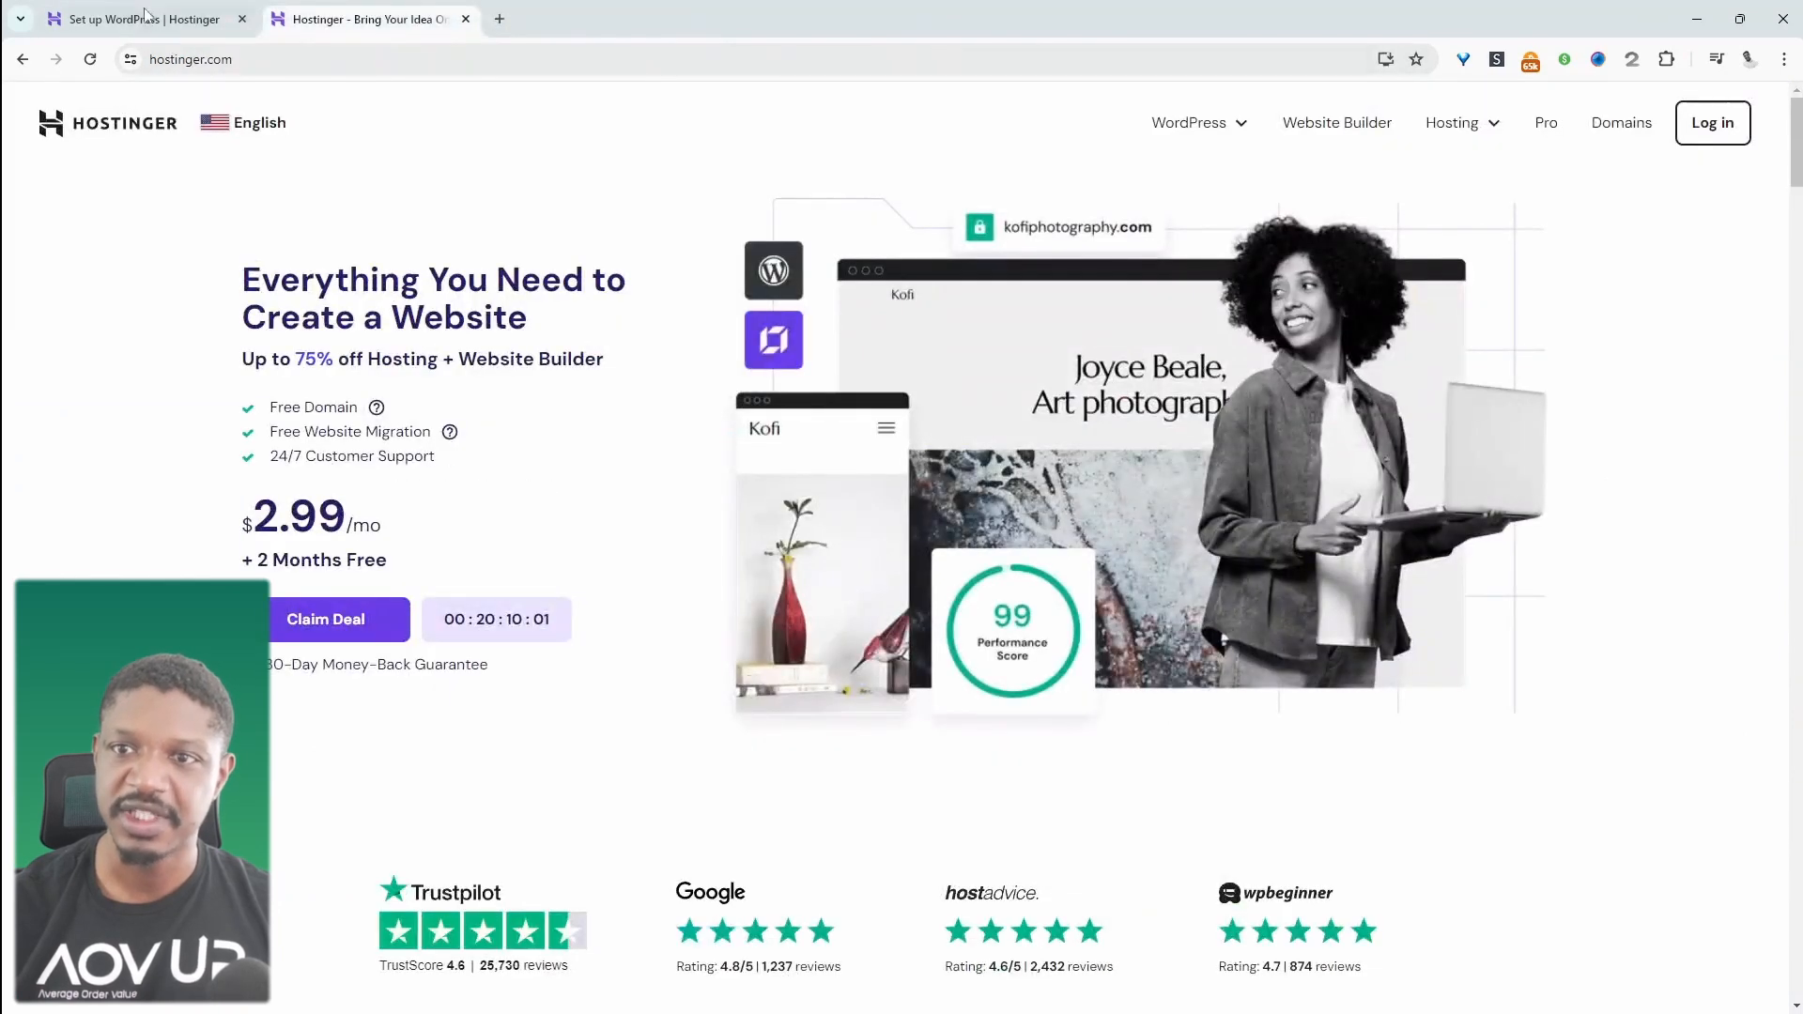
Return to the Hostinger WordPress login details and generate an administrator password
left_click(148, 16)
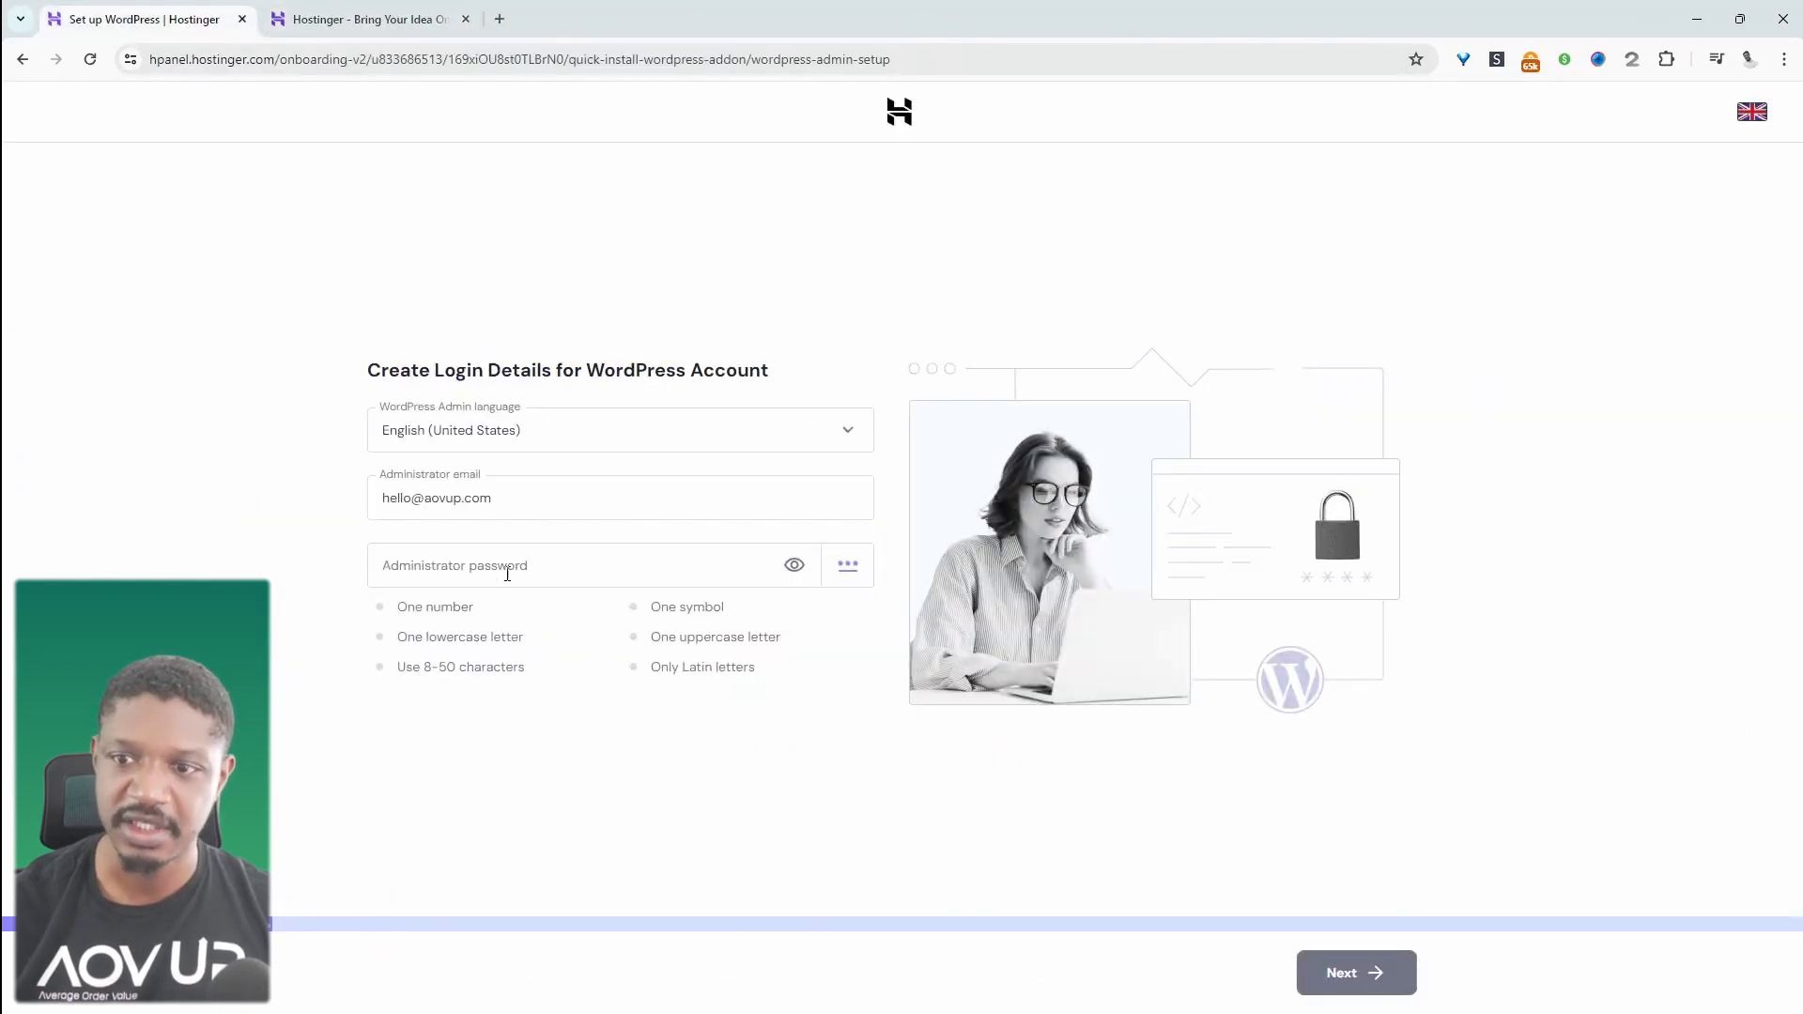
left_click(848, 564)
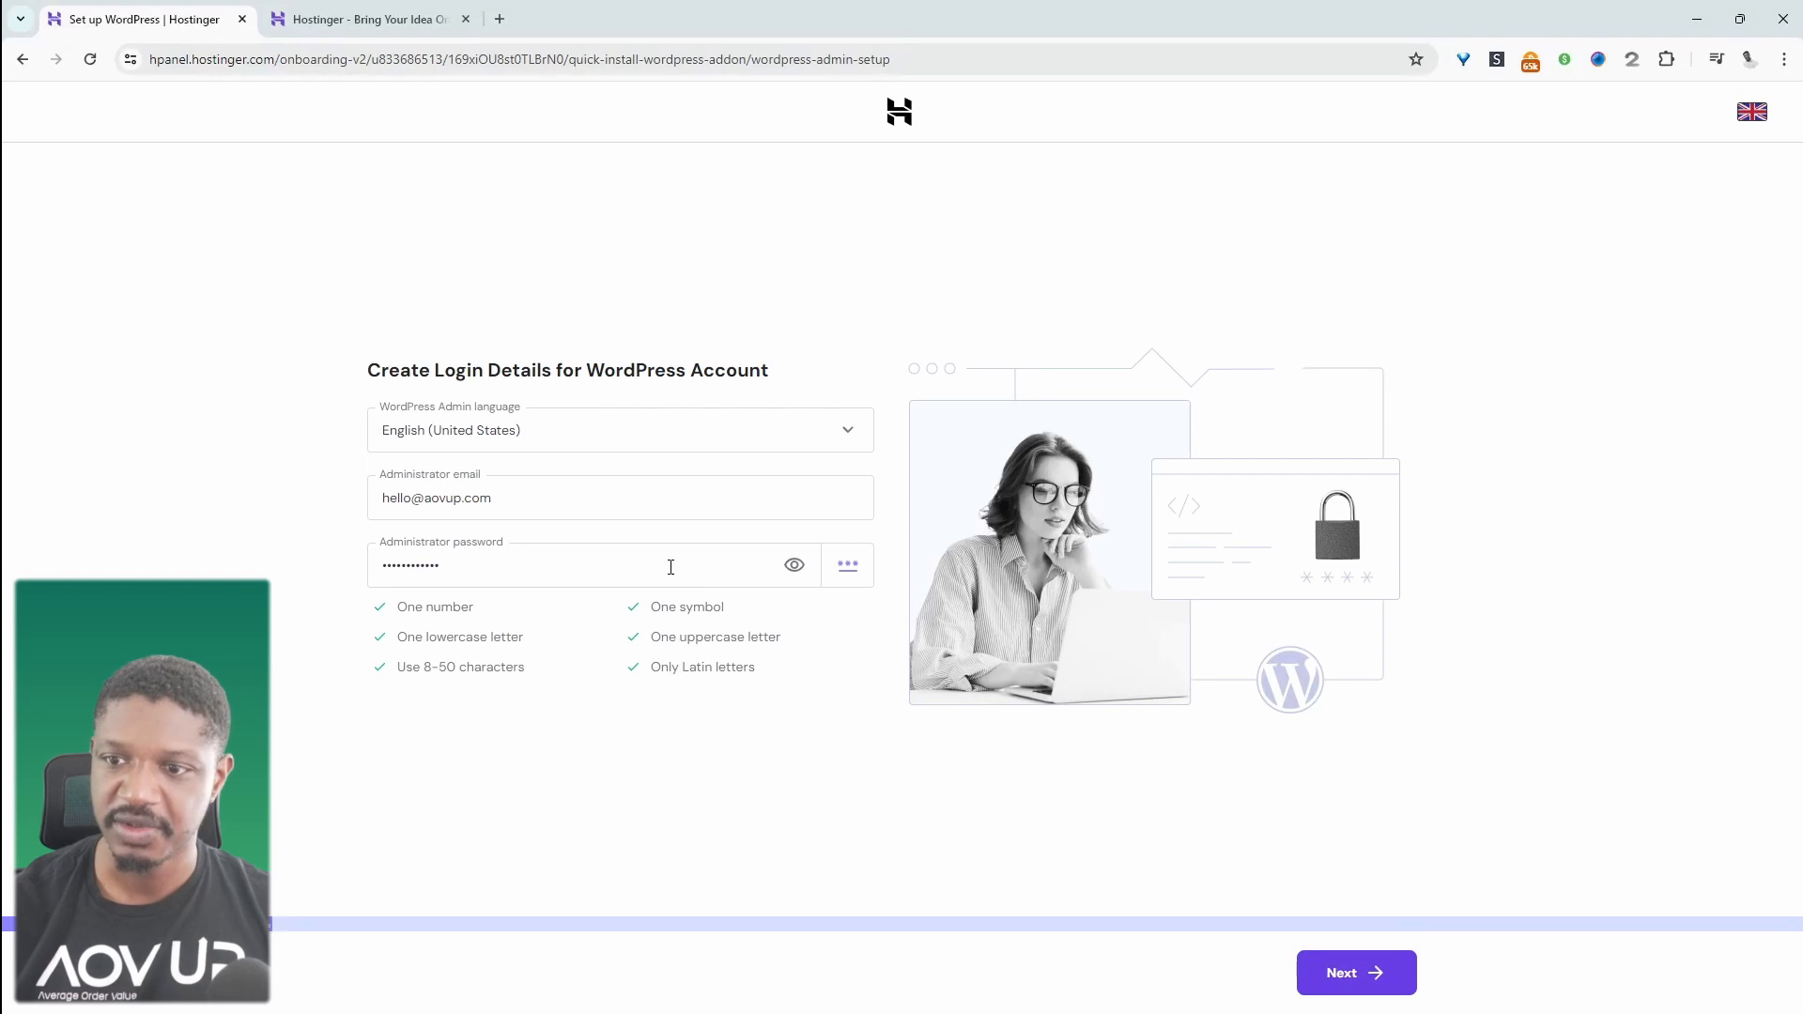
left_click(791, 566)
left_click(531, 570)
key("ctrl+a")
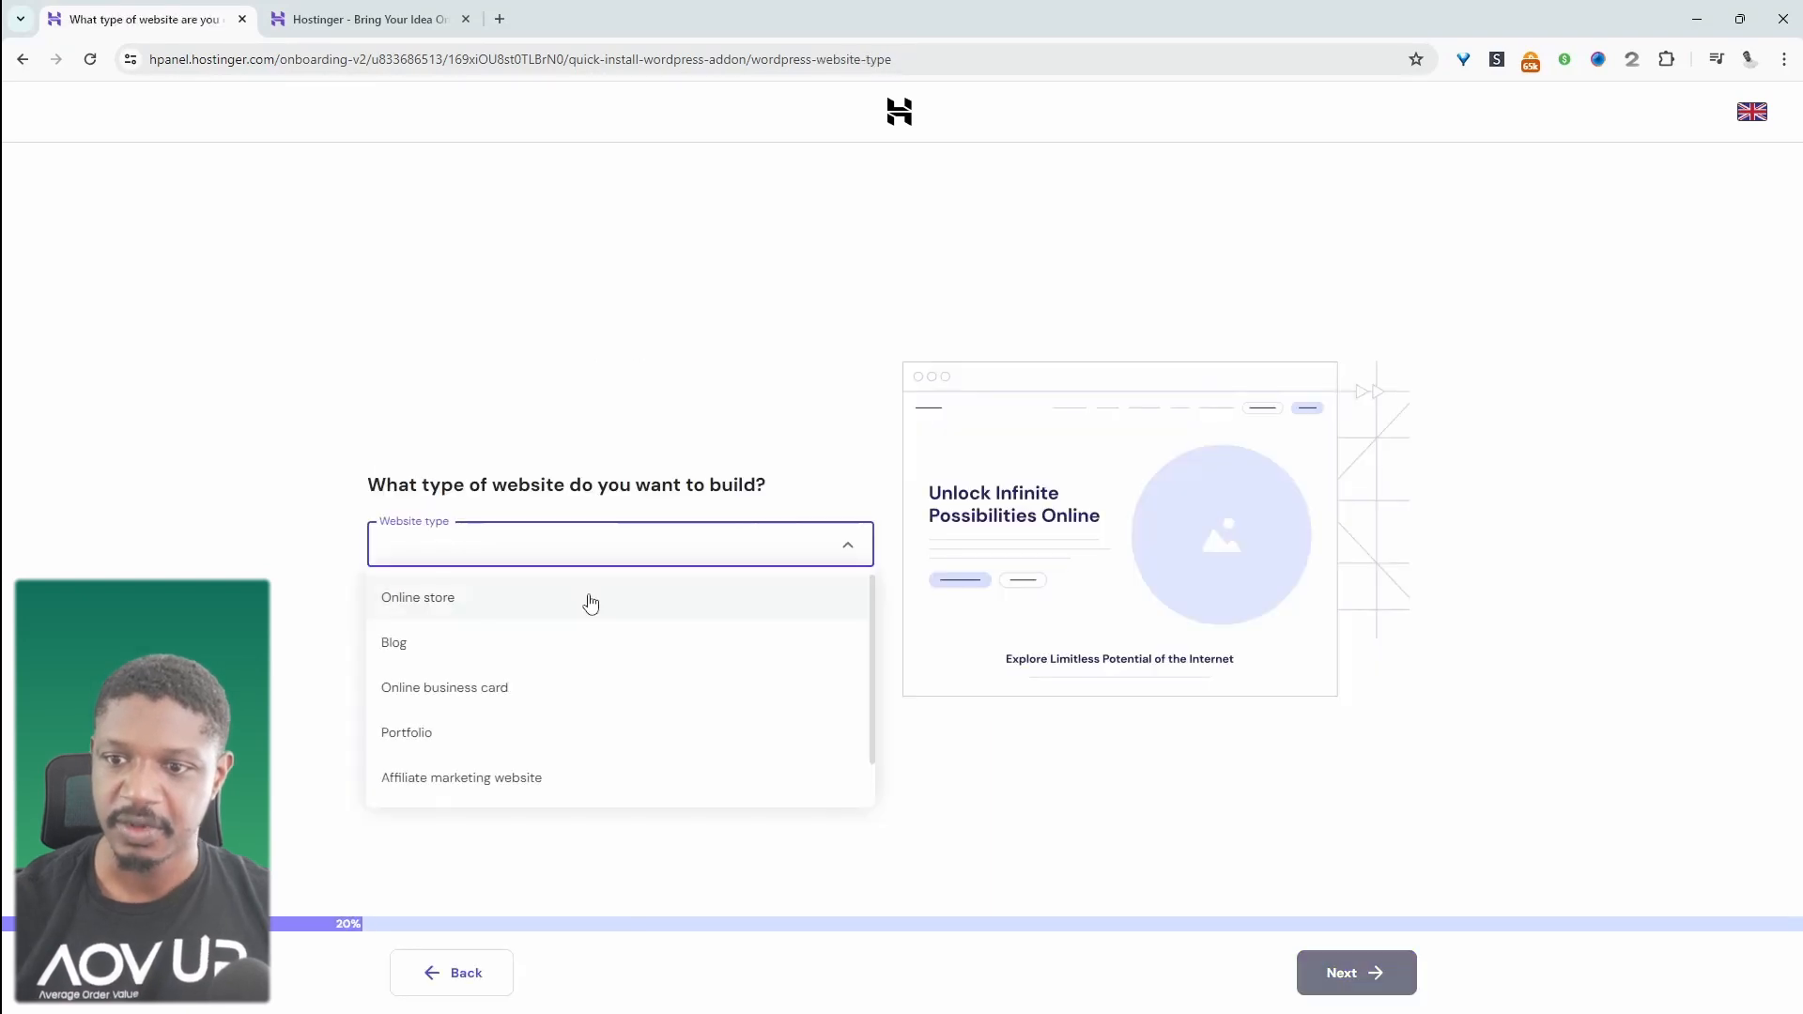
Set the website type to Online store and start building it from pre-built templates
left_click(589, 603)
left_click(1344, 975)
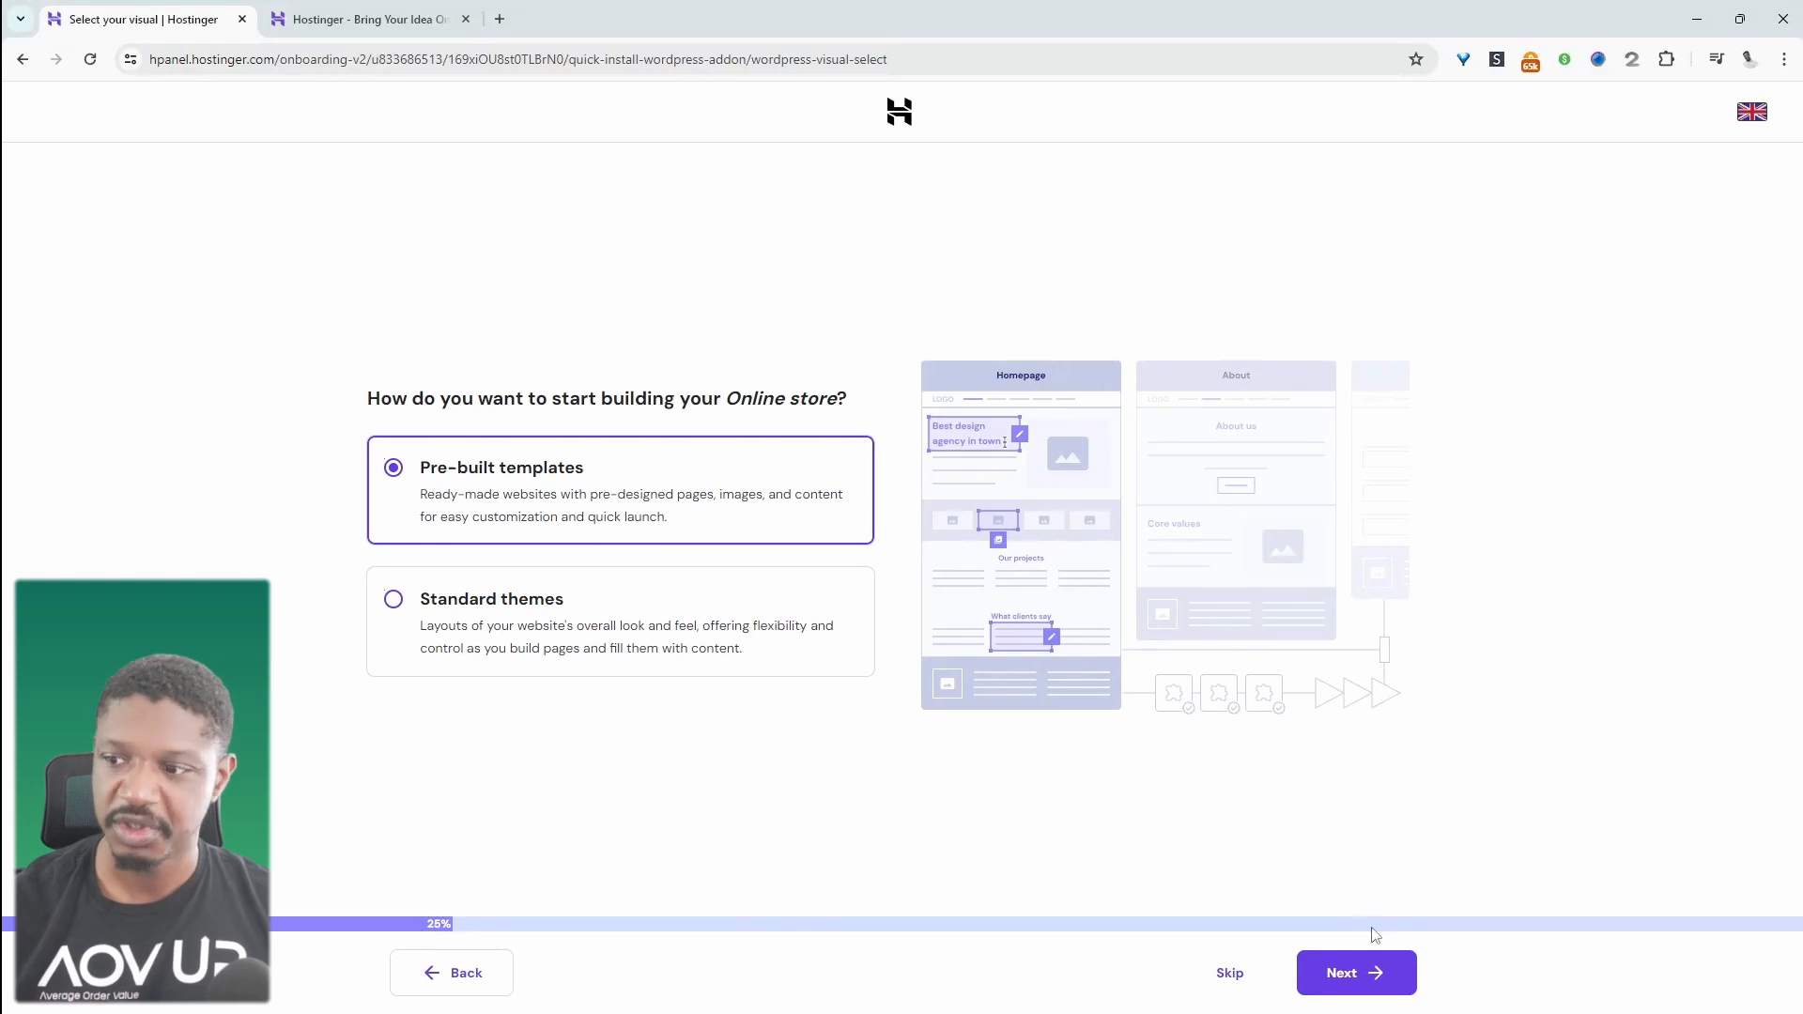
left_click(1373, 973)
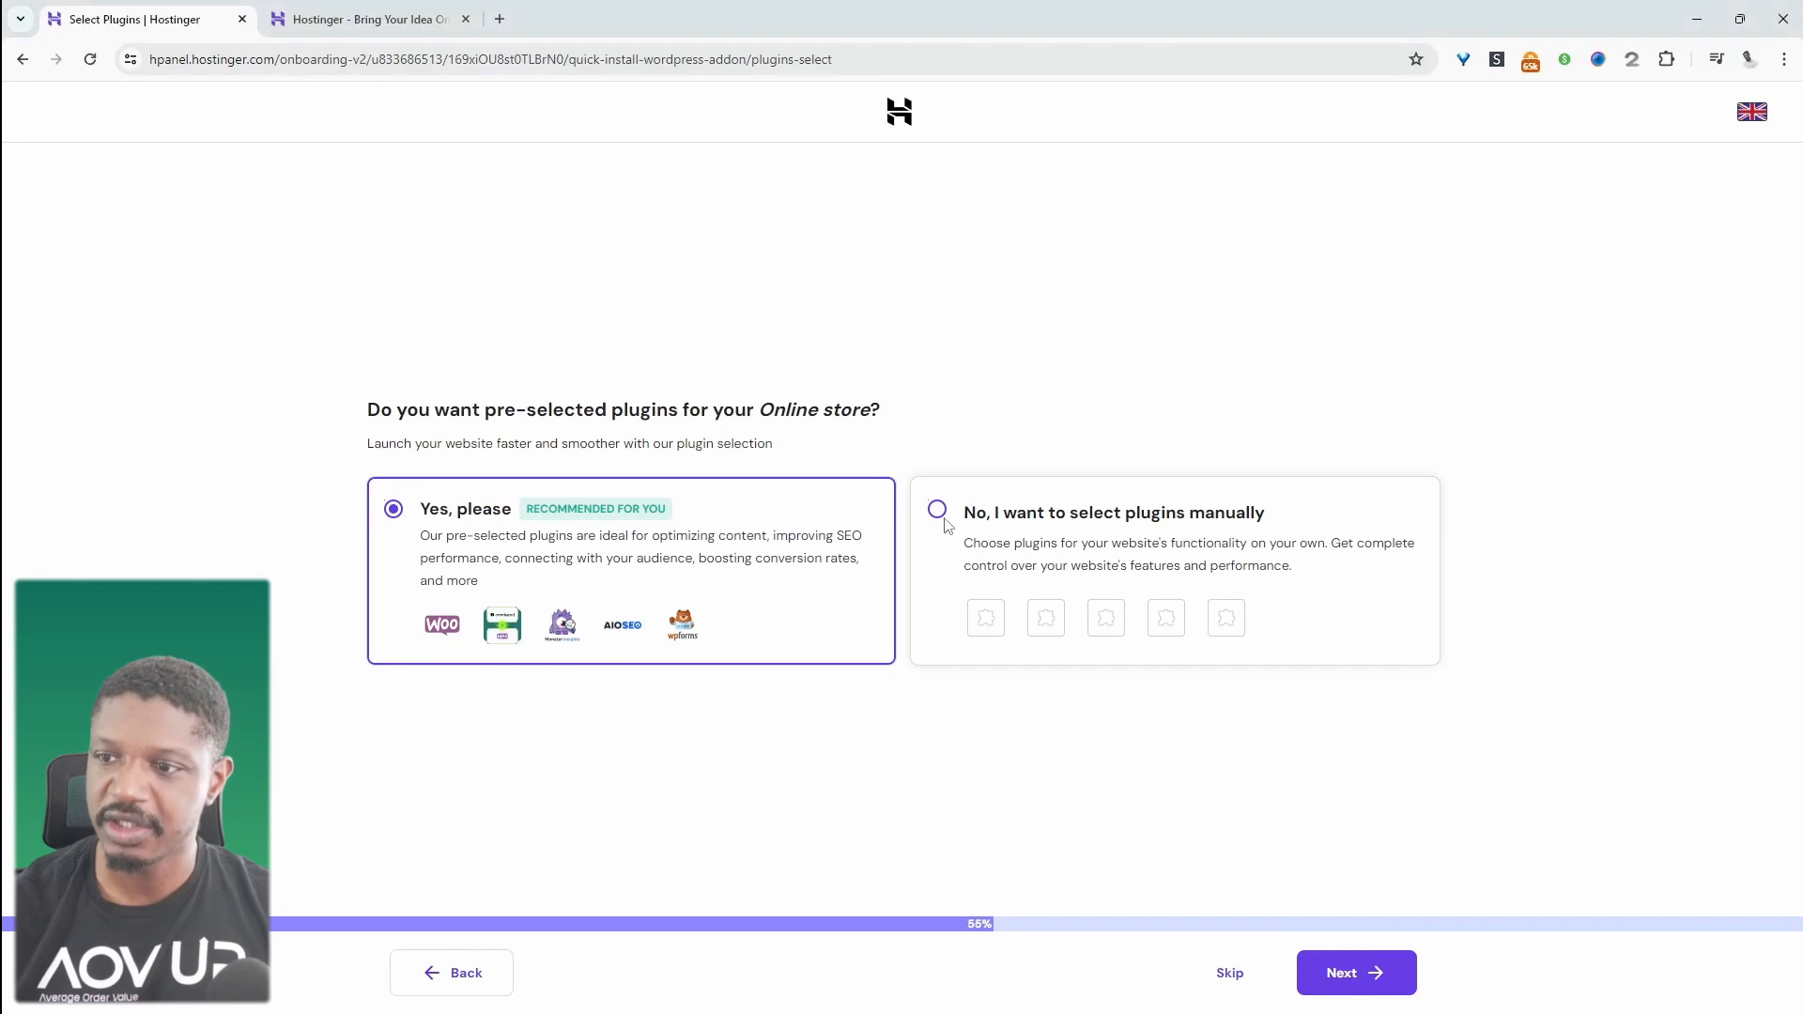
Select plugins manually, keeping WooCommerce and removing MonsterInsights, WPForms, All in One SEO and Email Marketing for WooCommerce by Omnisend
left_click(942, 559)
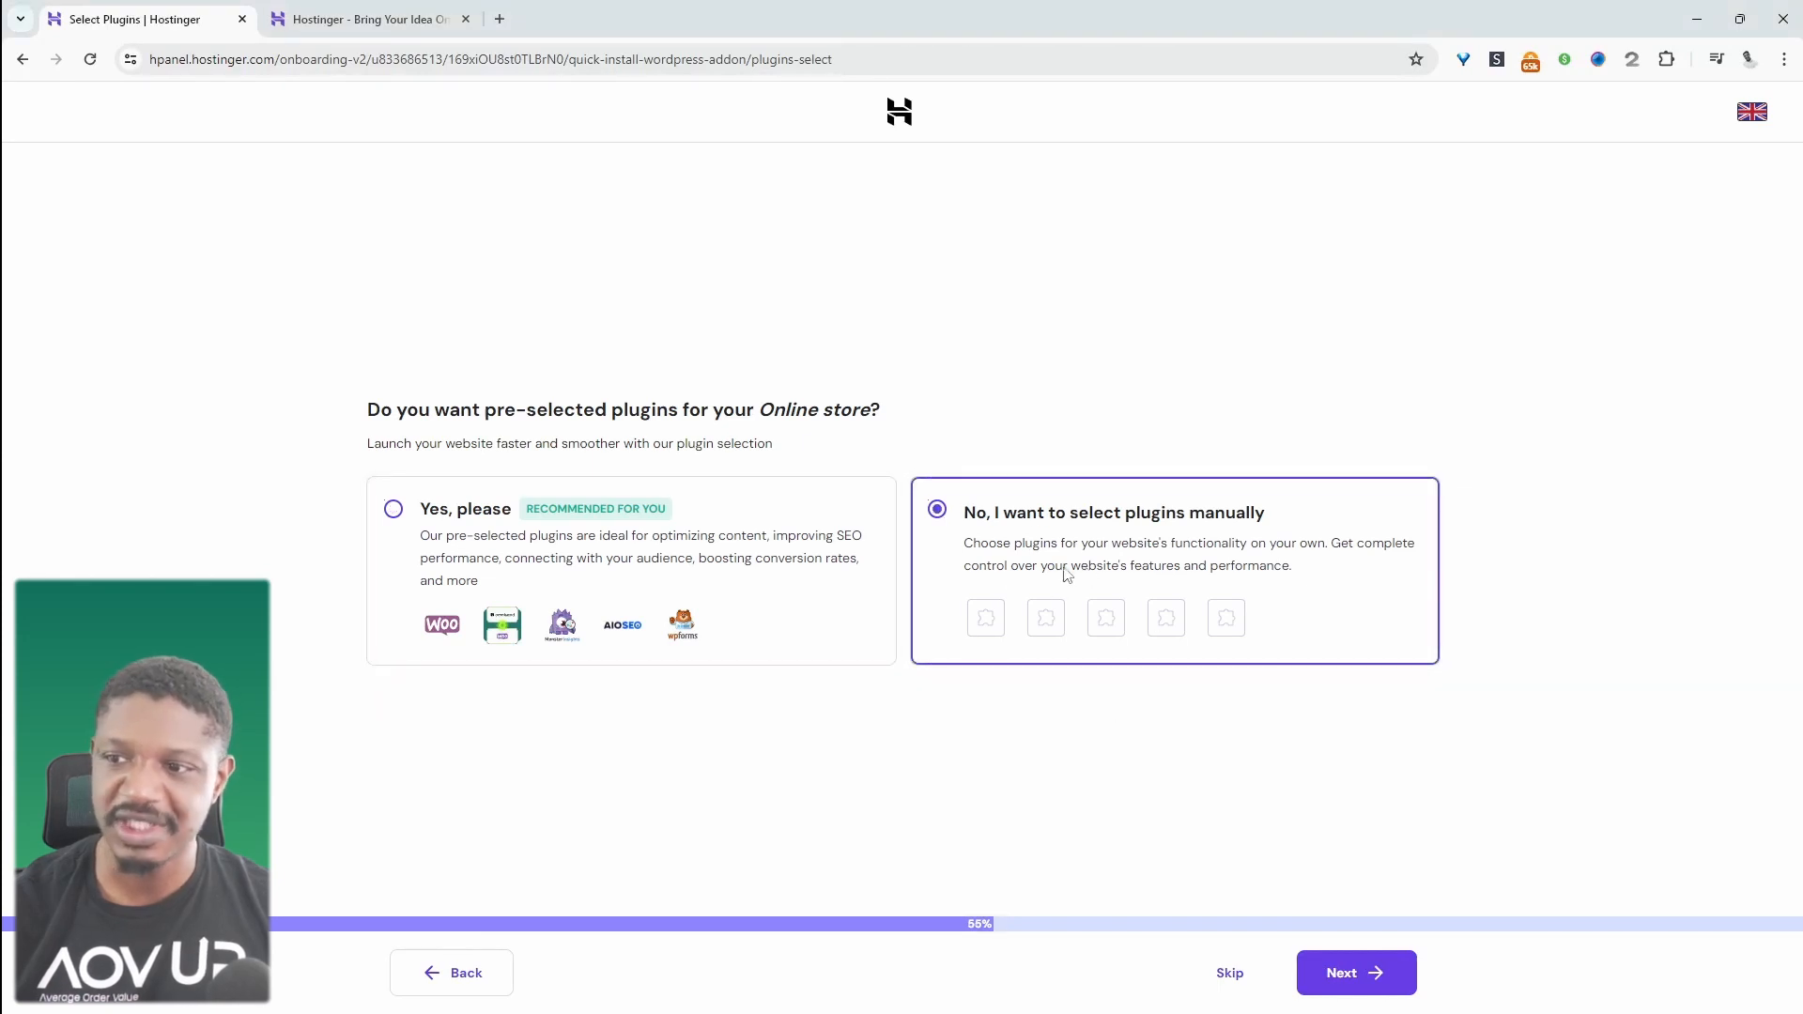
left_click(1352, 973)
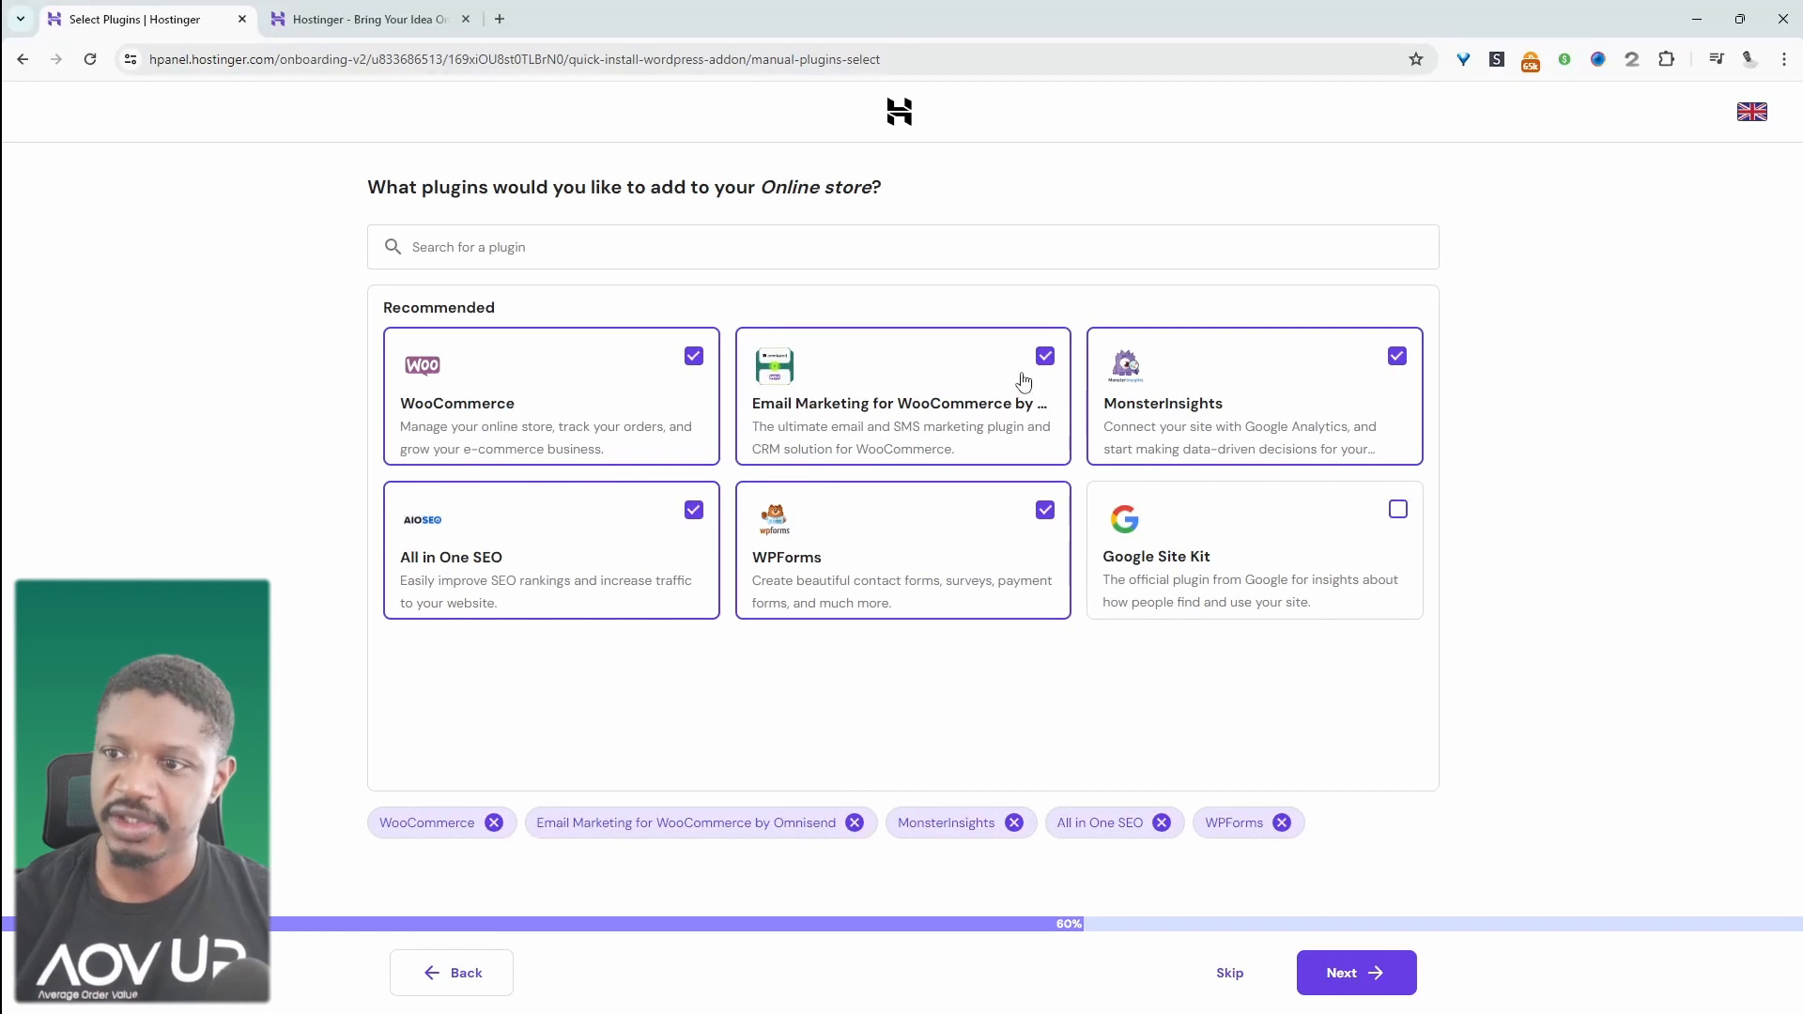
left_click(1397, 357)
left_click(1042, 515)
left_click(695, 512)
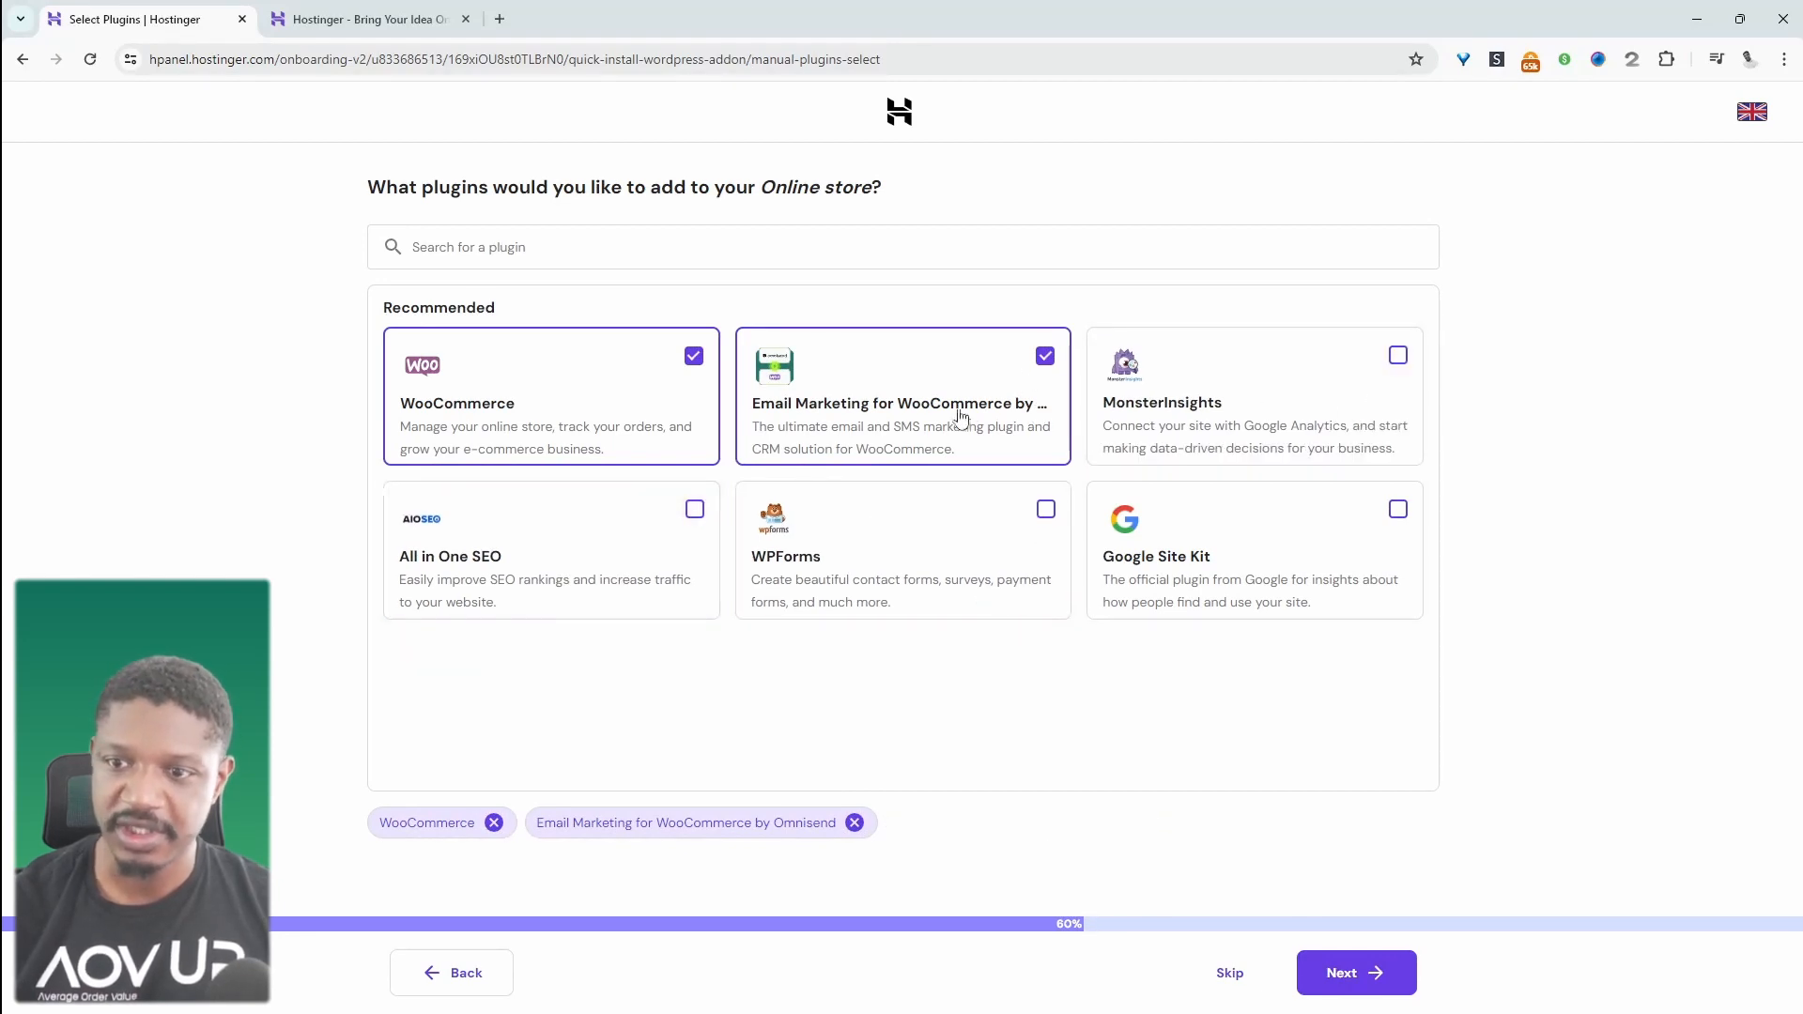
left_click(1045, 358)
left_click(1335, 967)
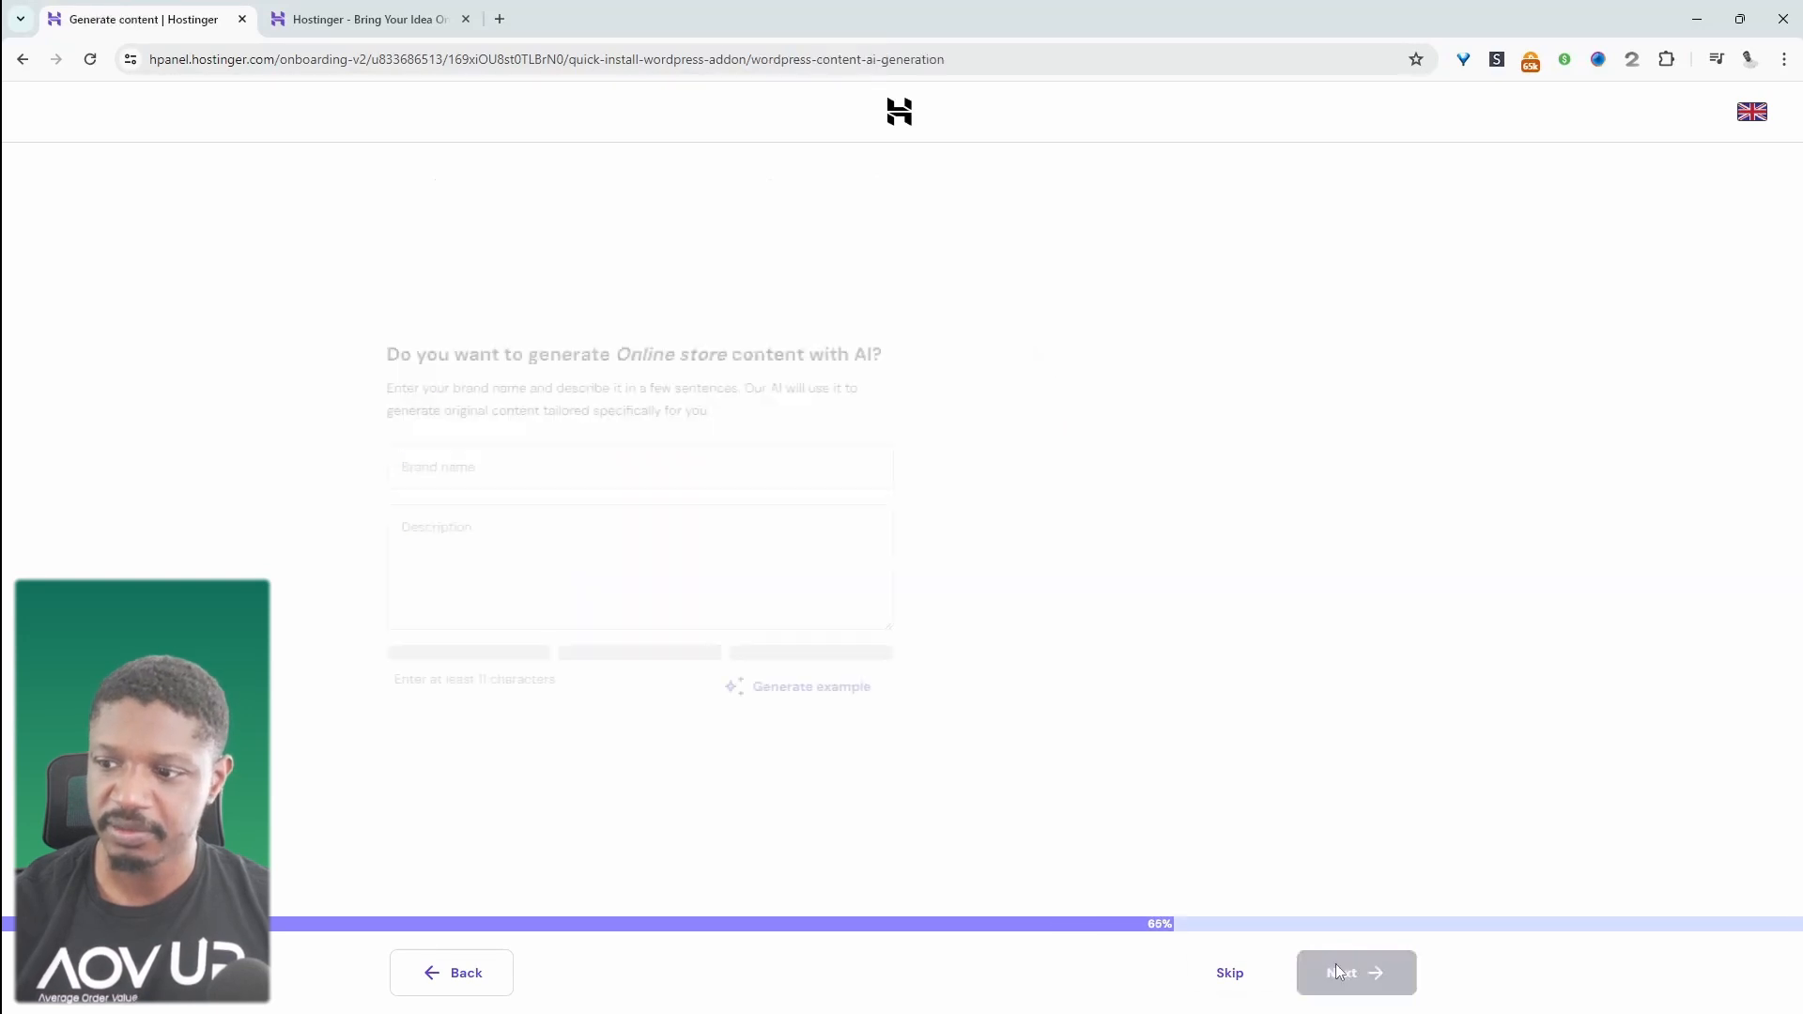
Finish the website setup and open the WordPress admin panel of aovupdemo.com
left_click(1357, 977)
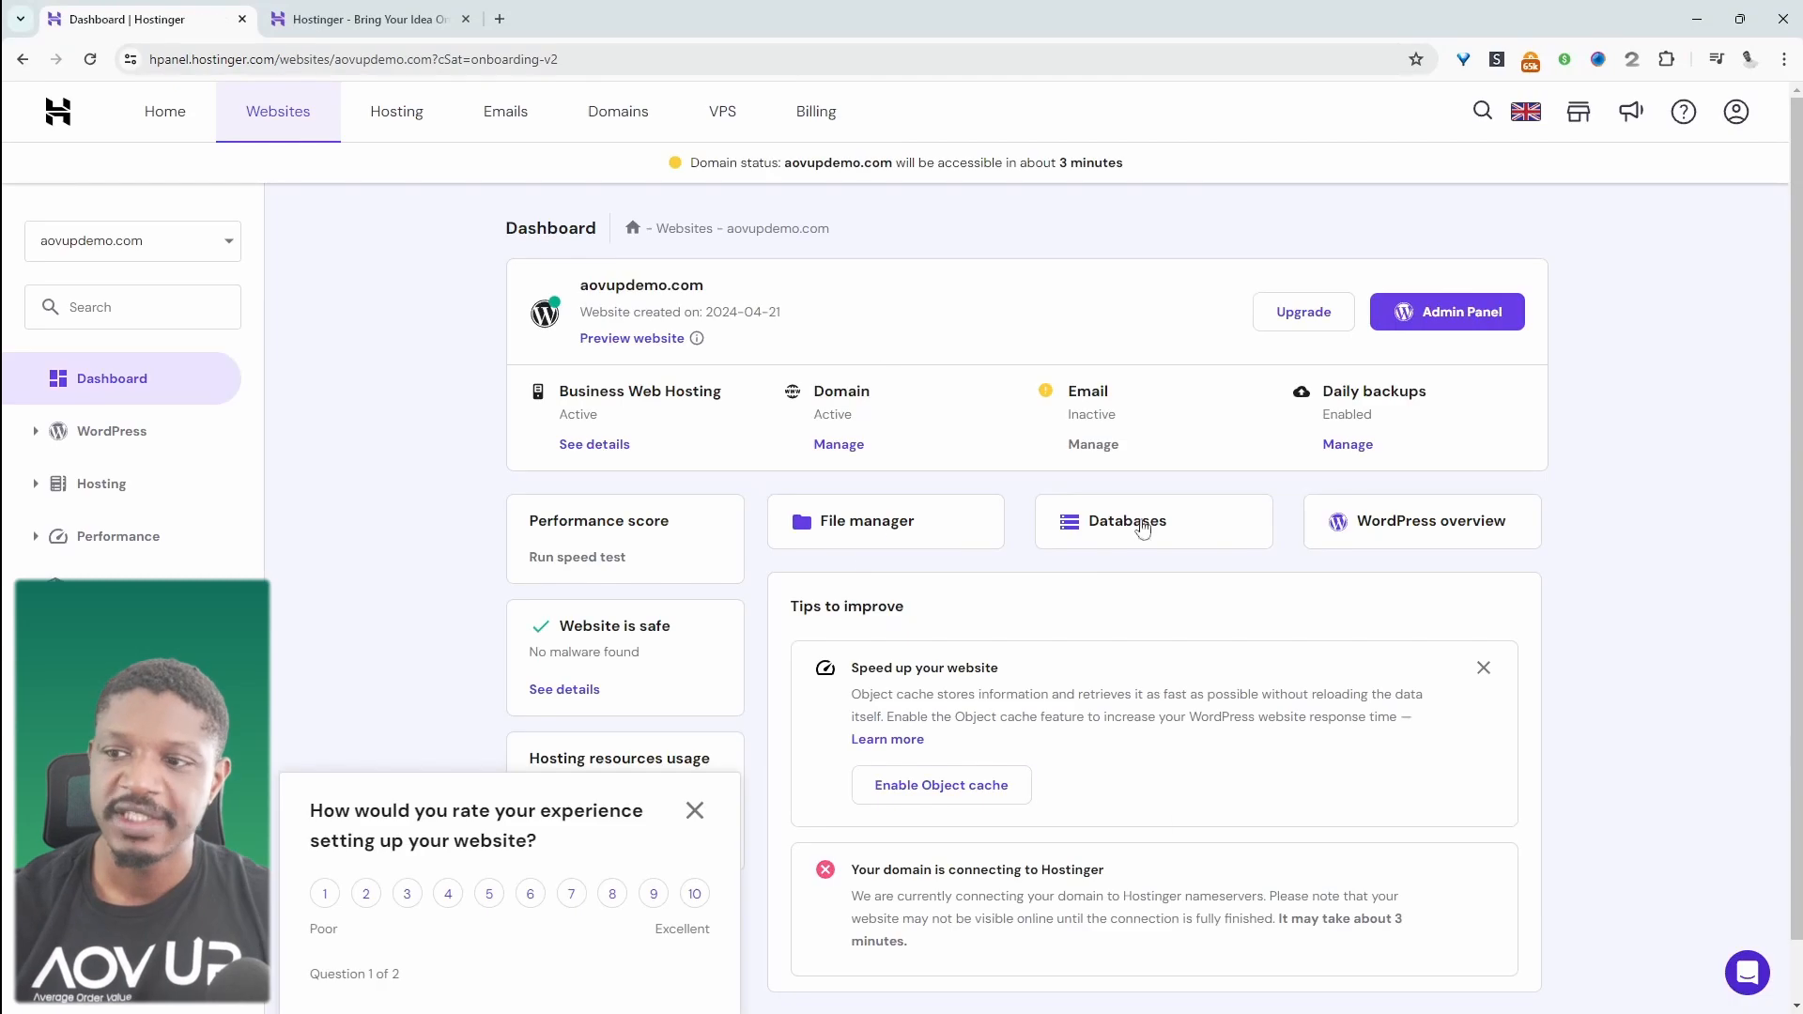
left_click(1429, 317)
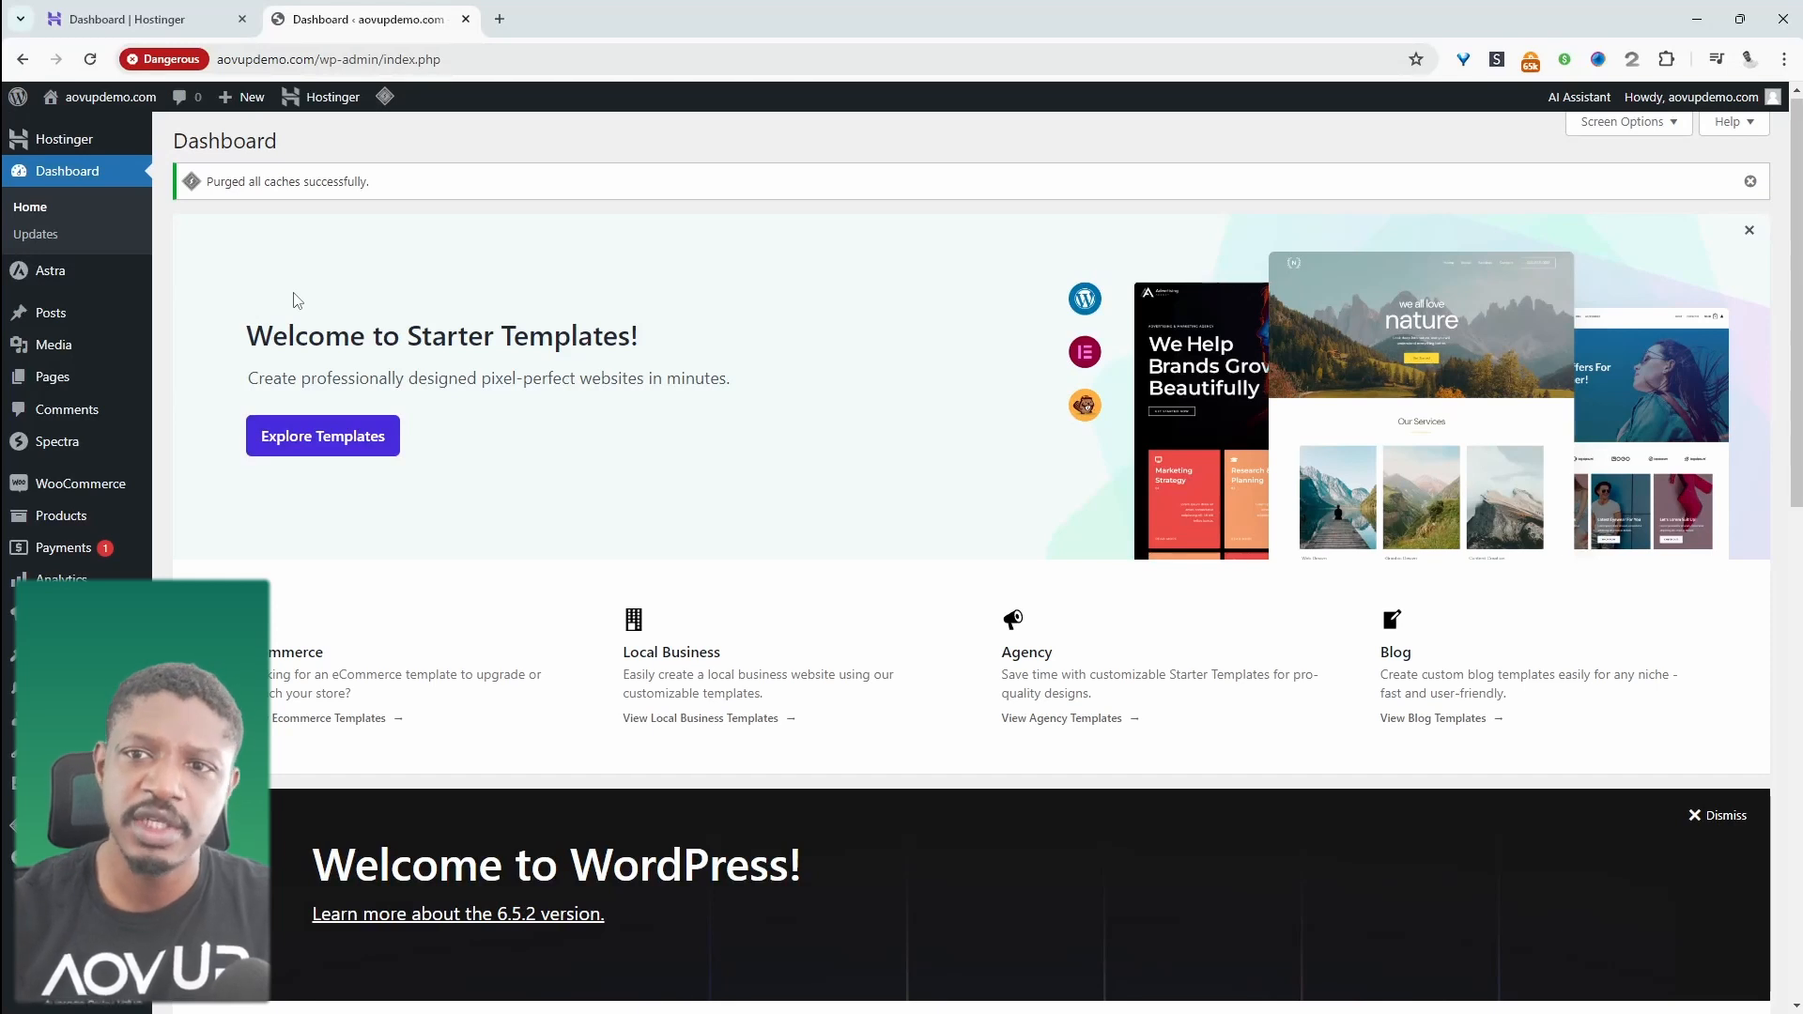
left_click(176, 33)
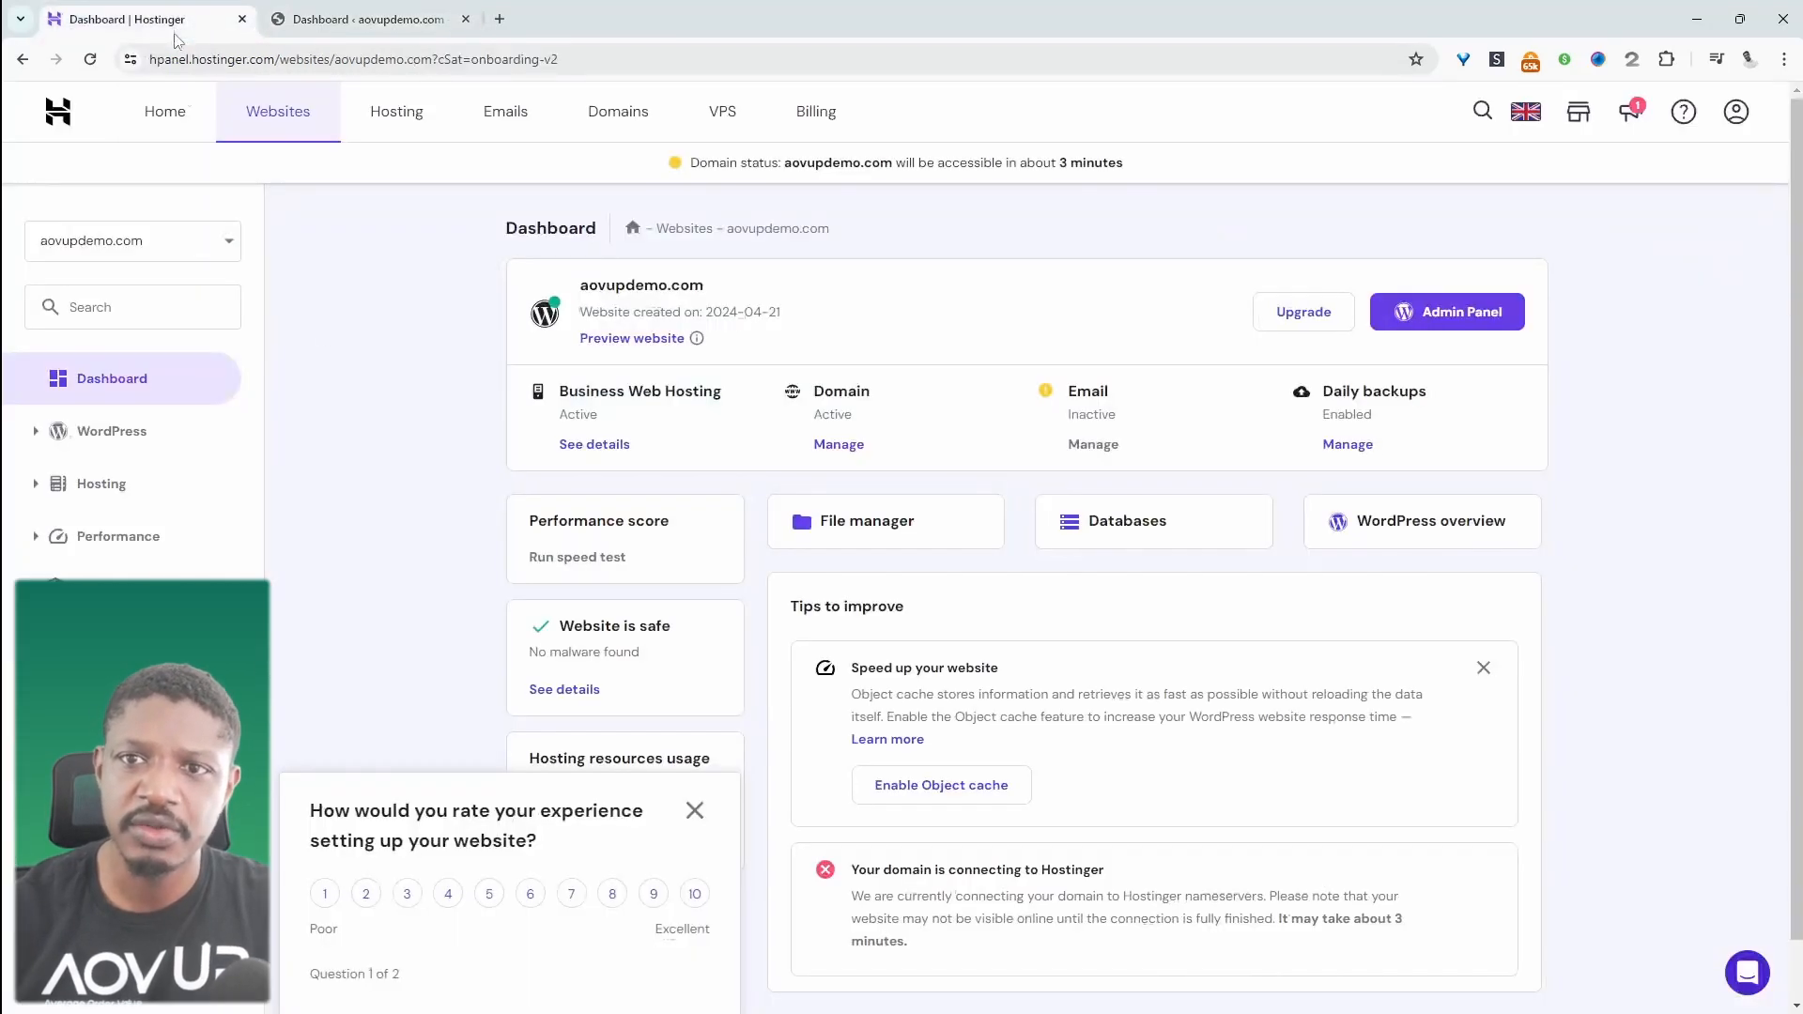
left_click(370, 19)
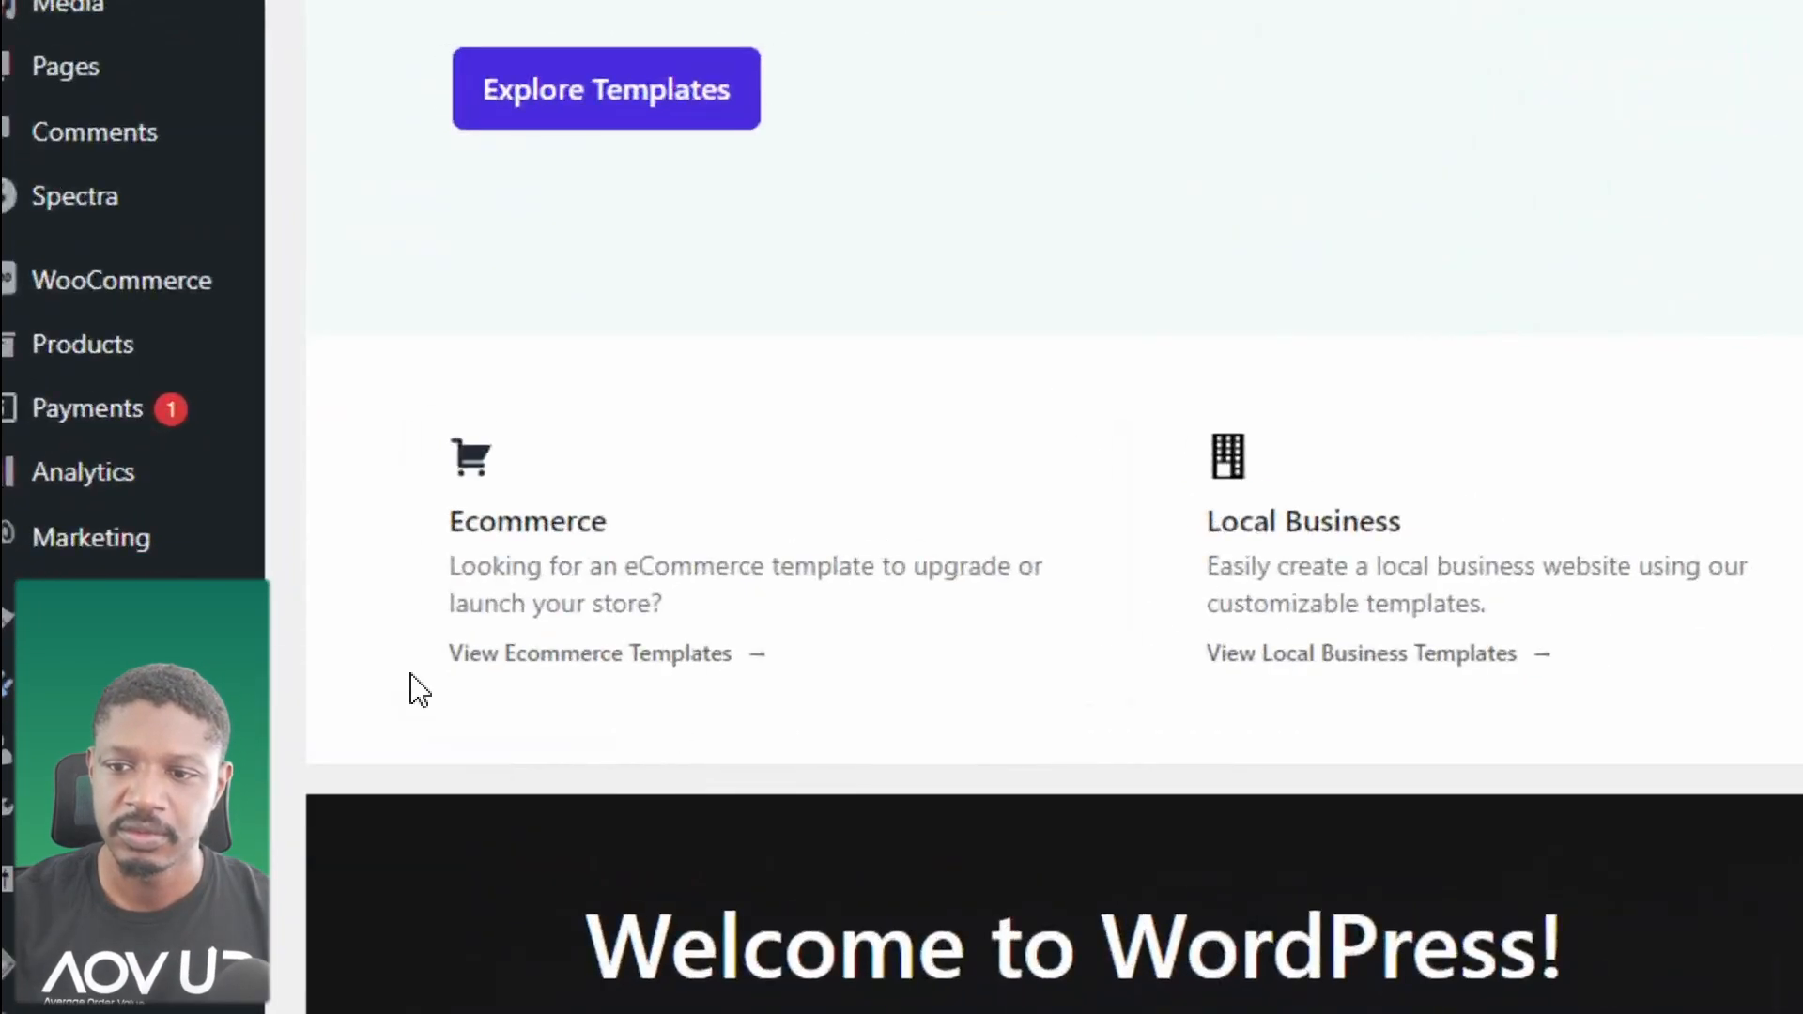
Deactivate all installed plugins in bulk and delete the WooCommerce plugin
mouse_move(113, 687)
left_click(458, 695)
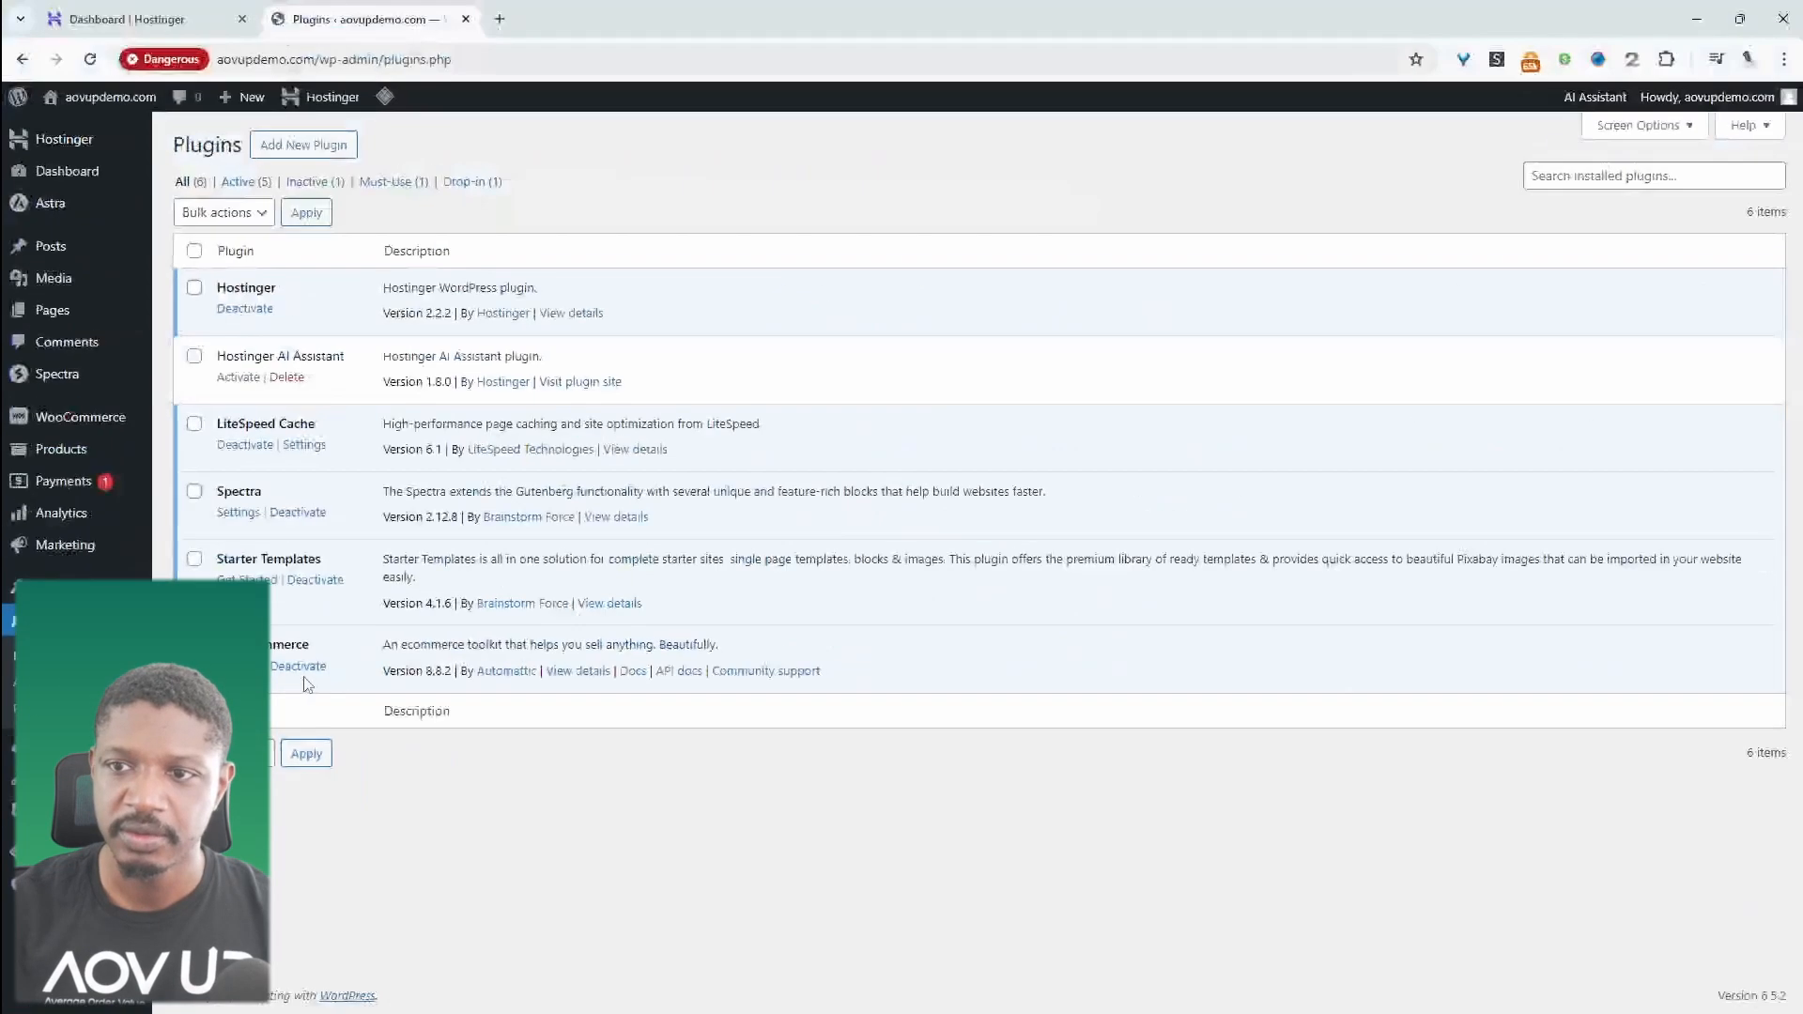
left_click(195, 251)
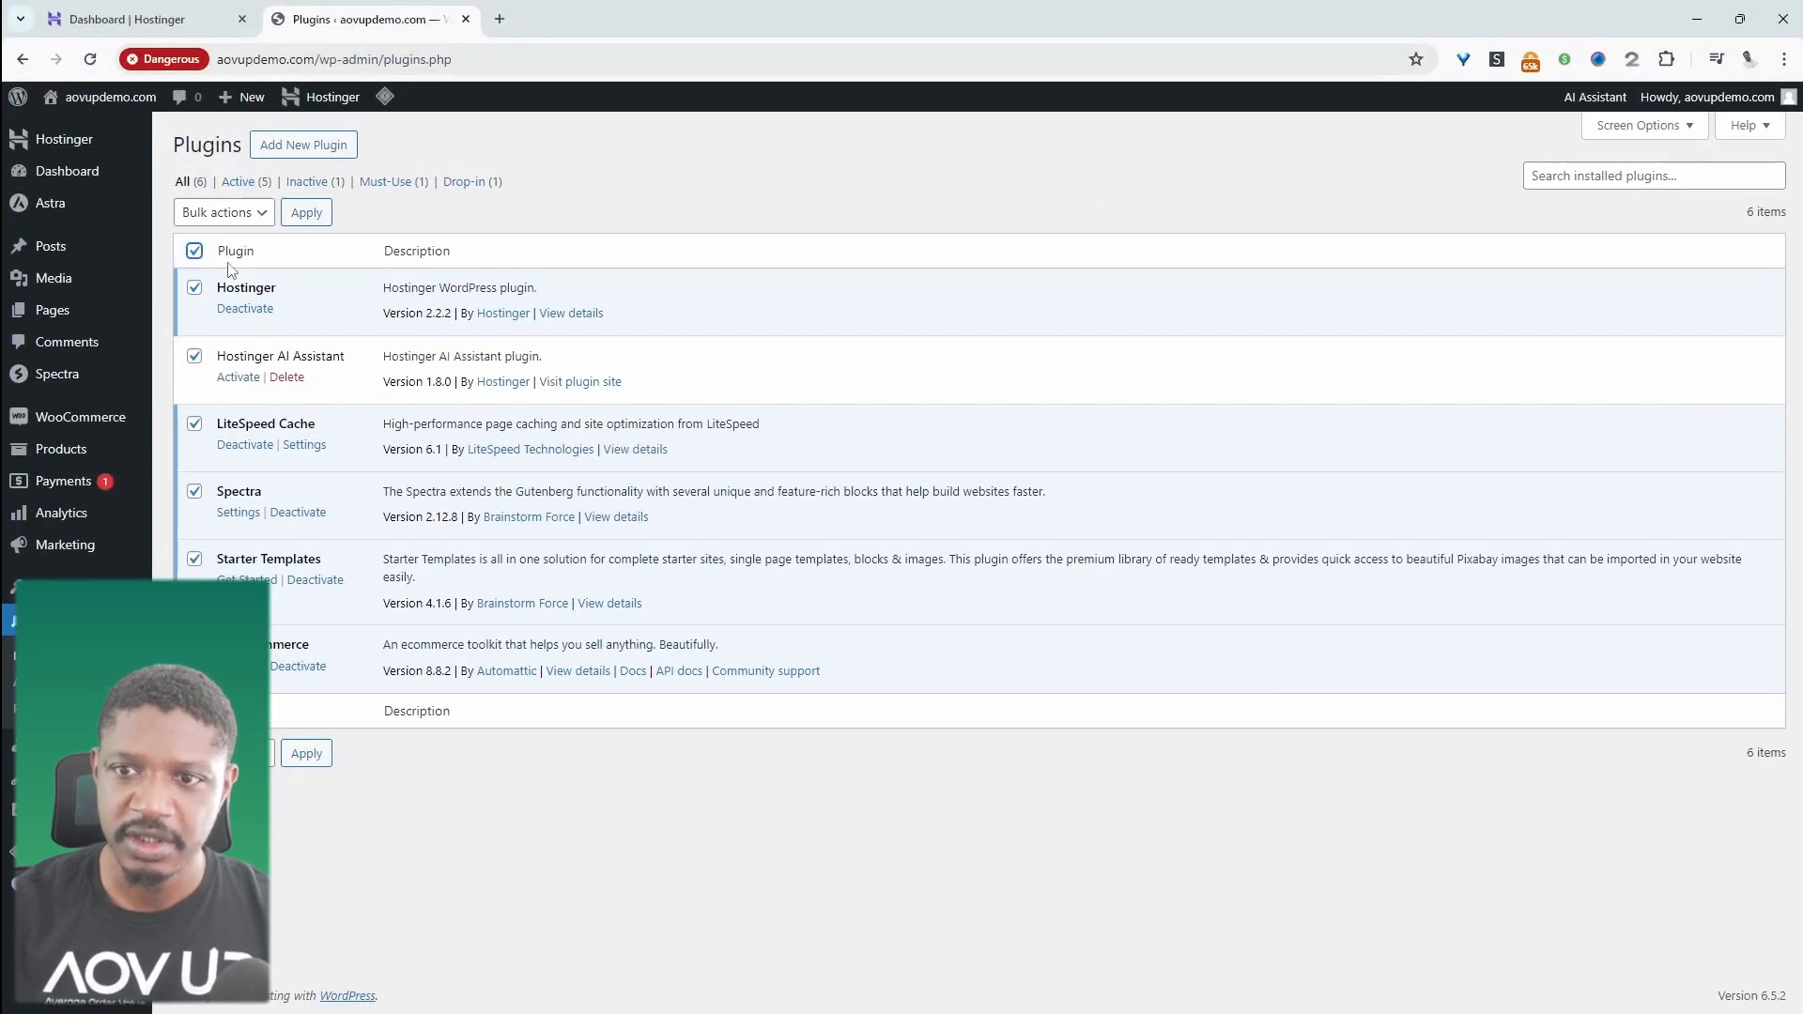
left_click(224, 212)
left_click(202, 274)
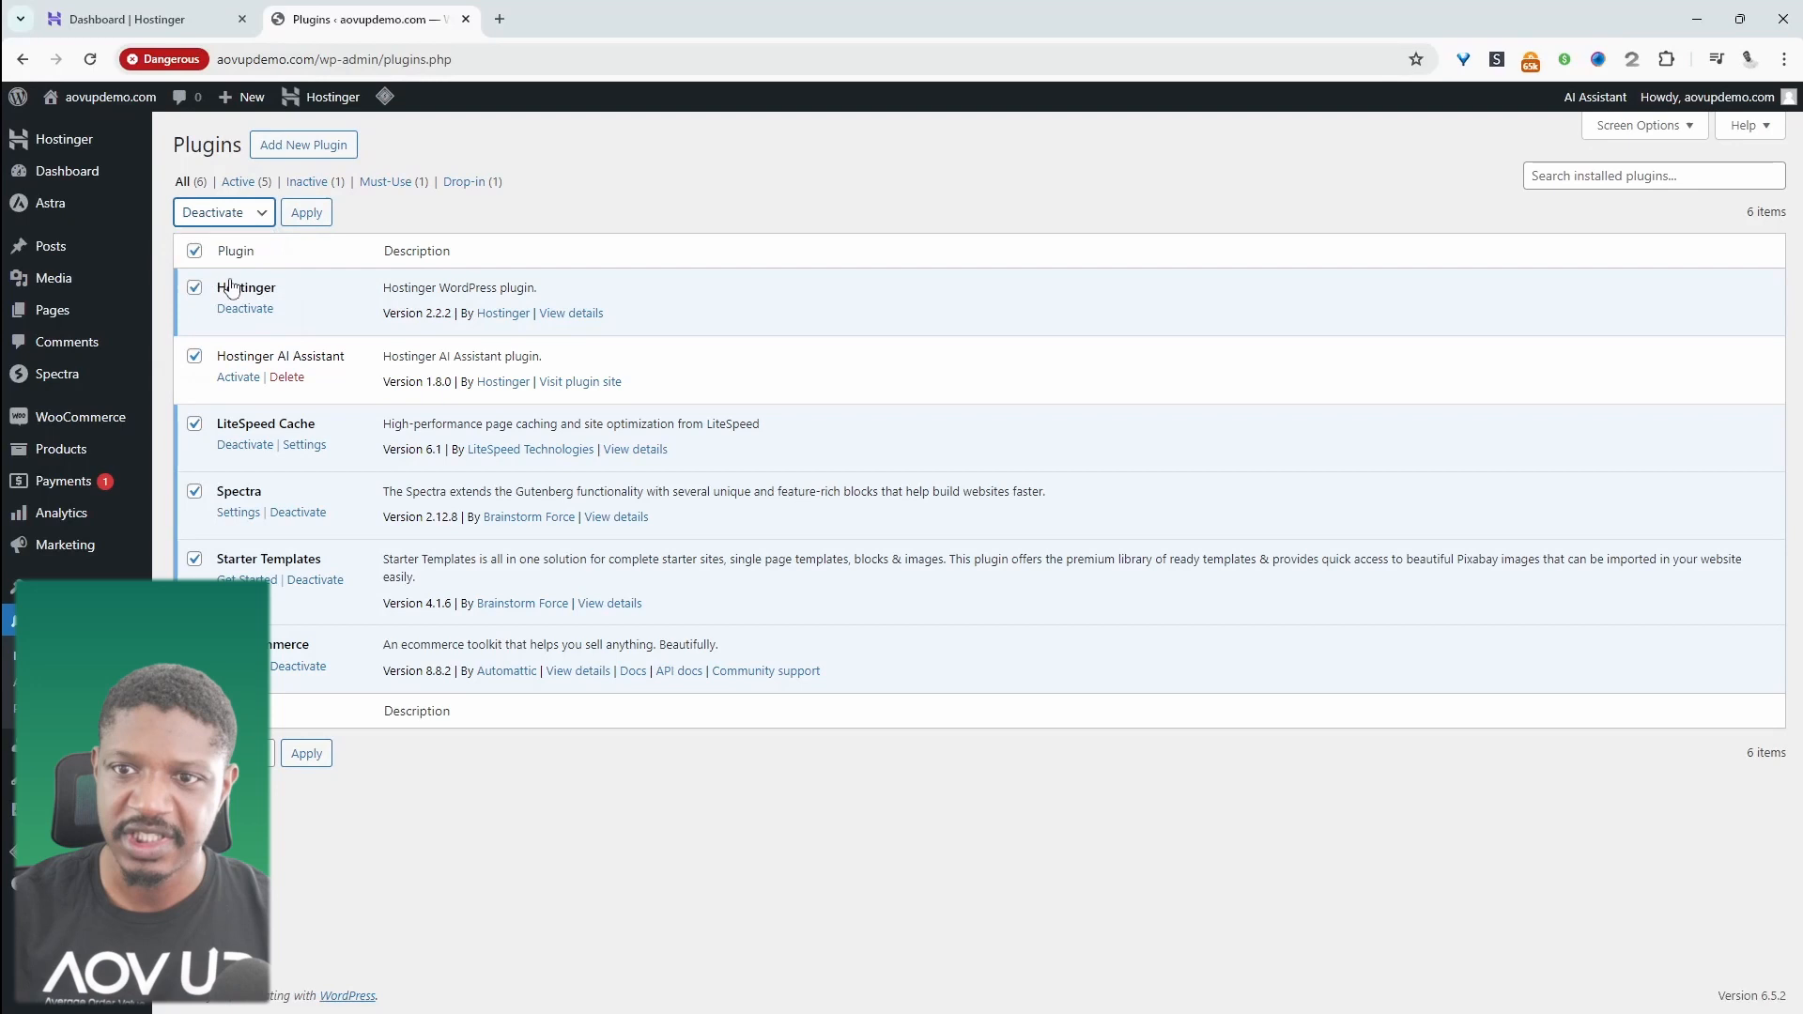
left_click(304, 214)
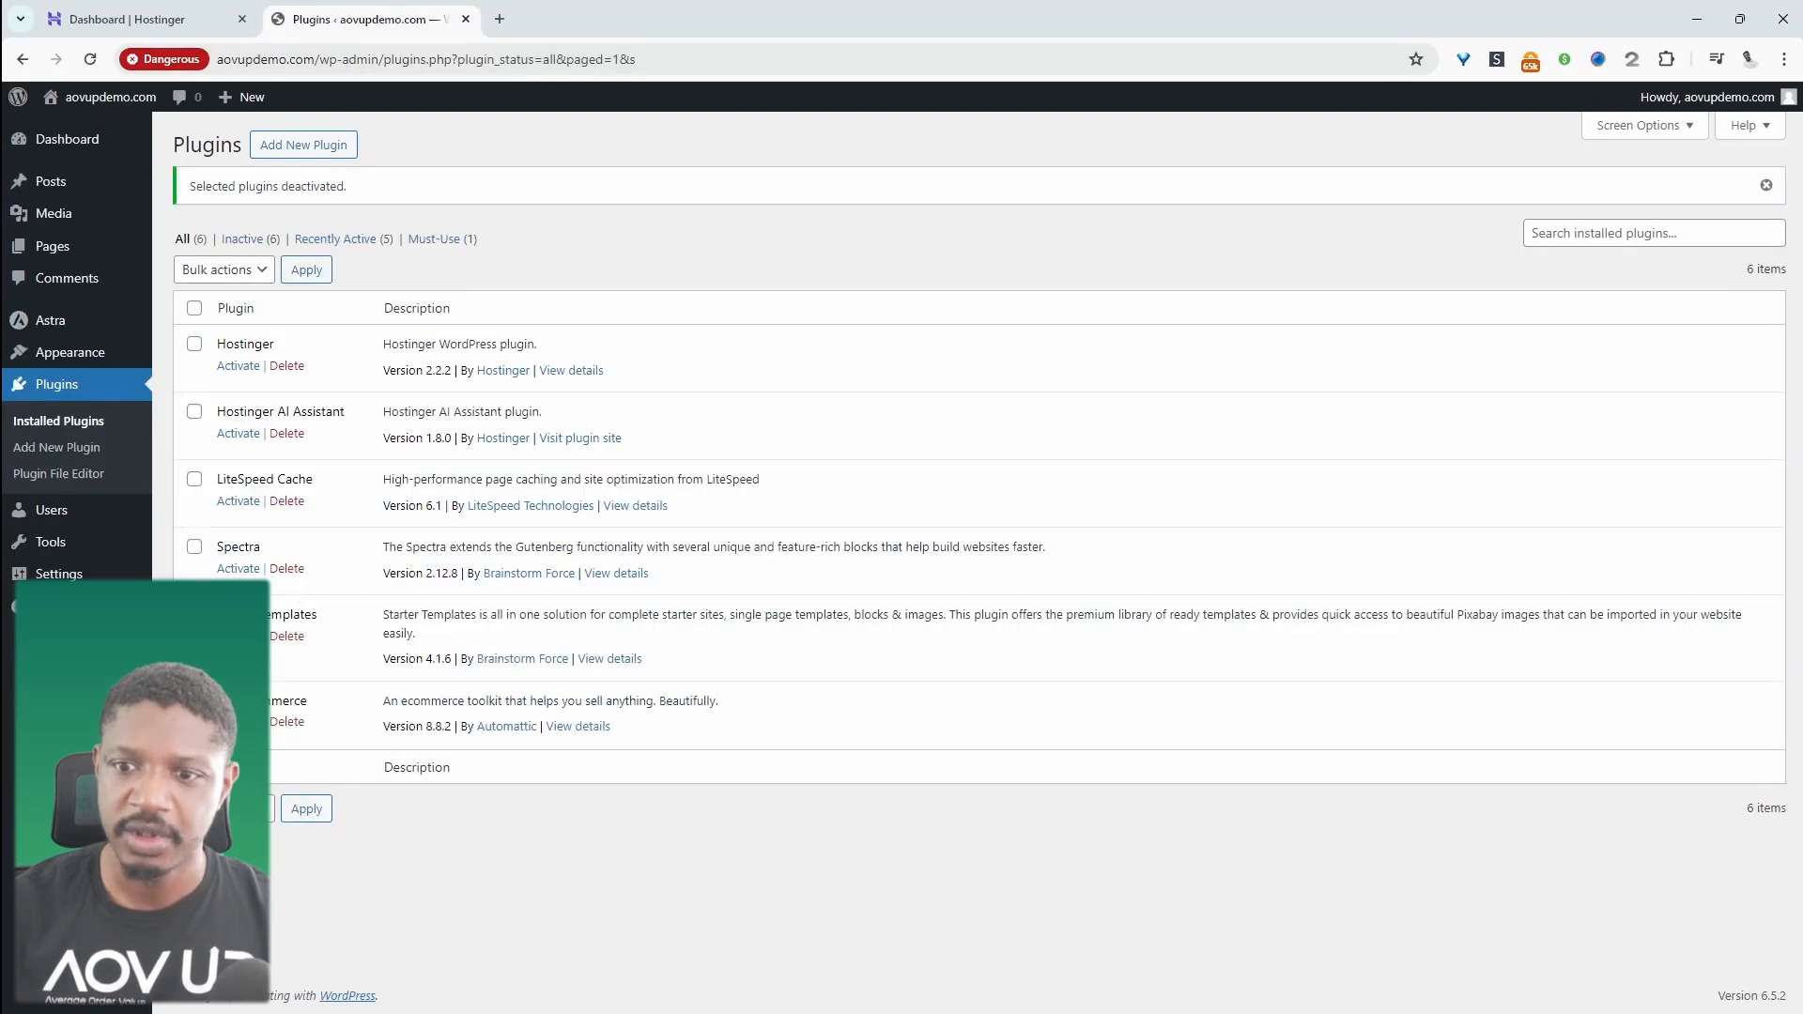
left_click(287, 723)
left_click(981, 176)
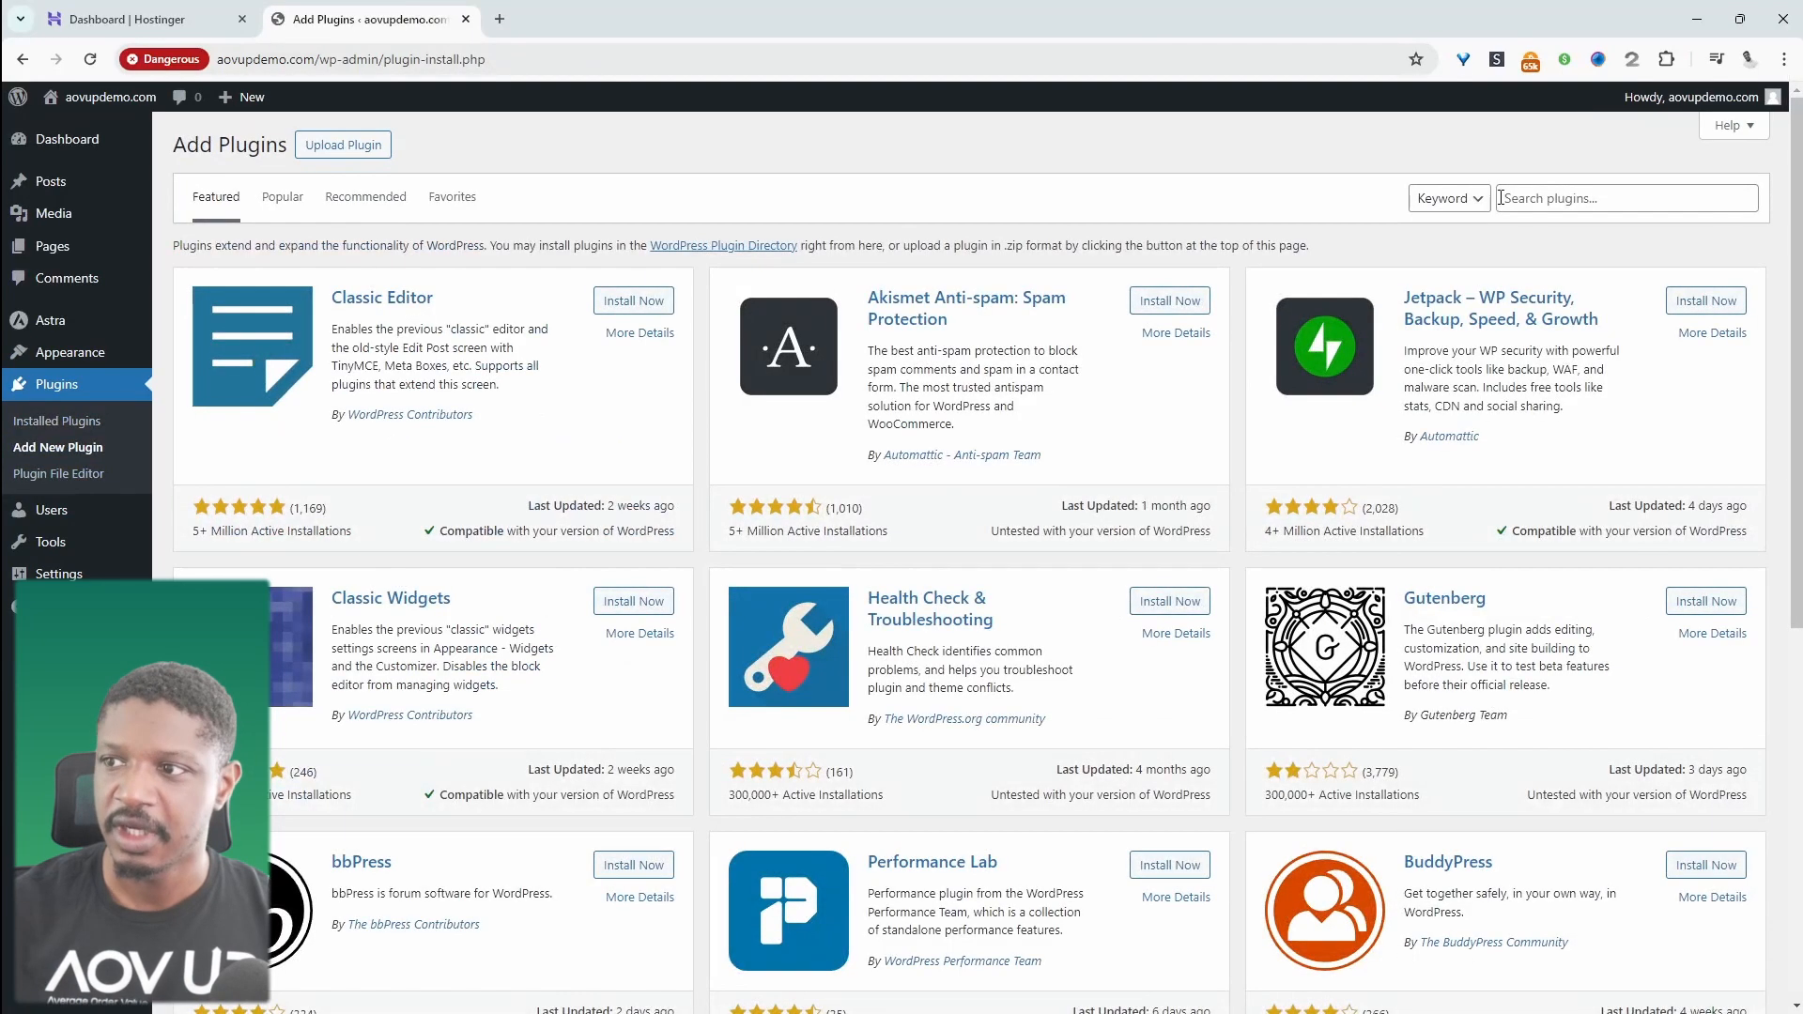
Search the plugin directory for "woo" and install and activate WooCommerce
left_click(1529, 194)
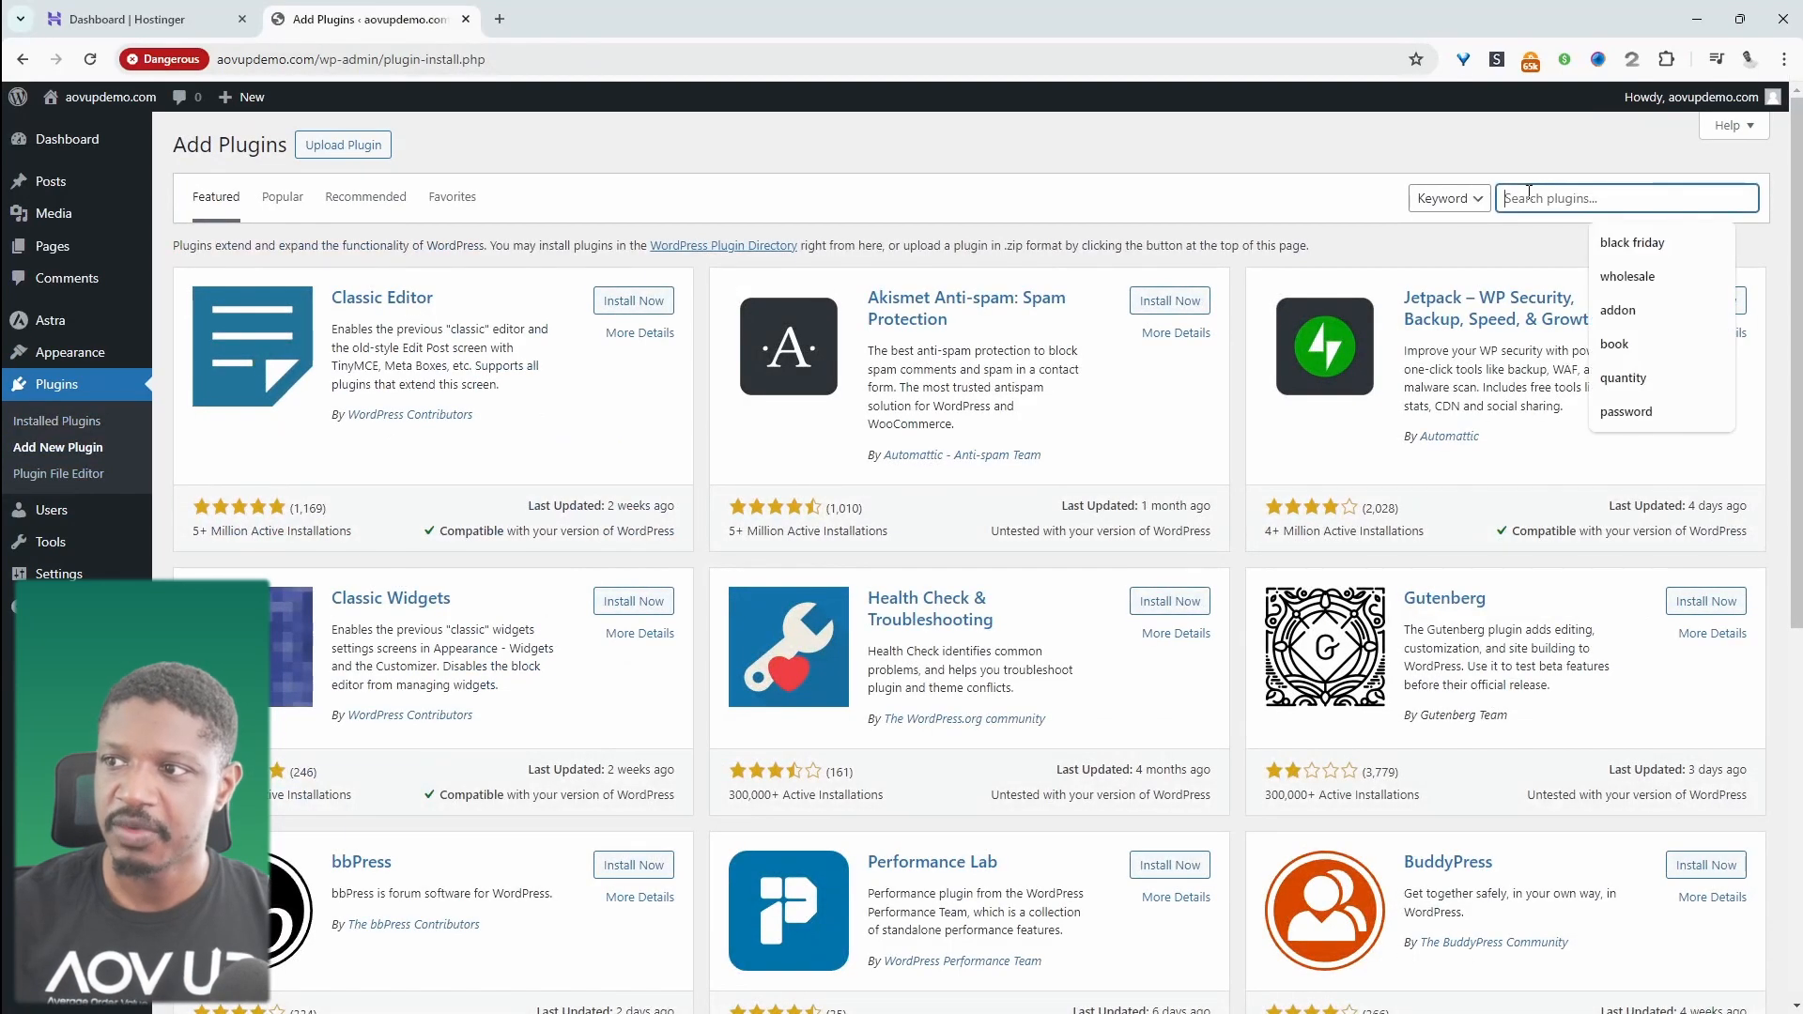
type("woo")
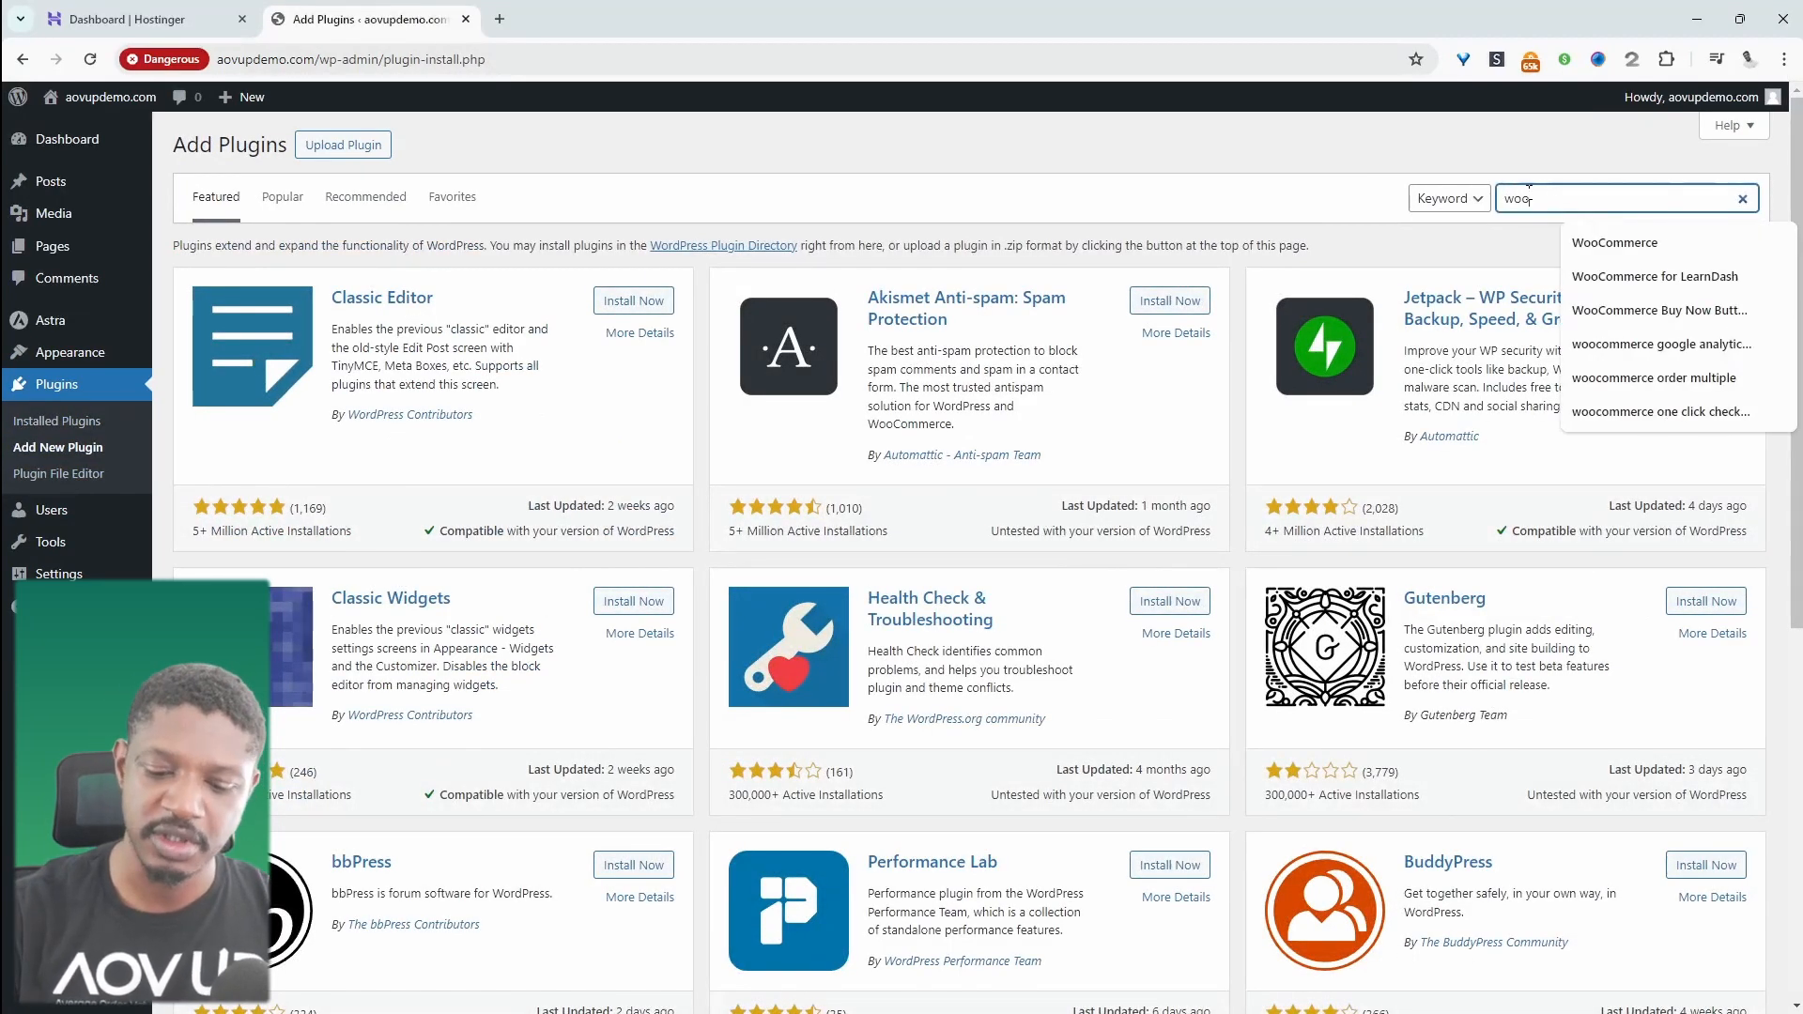
left_click(624, 304)
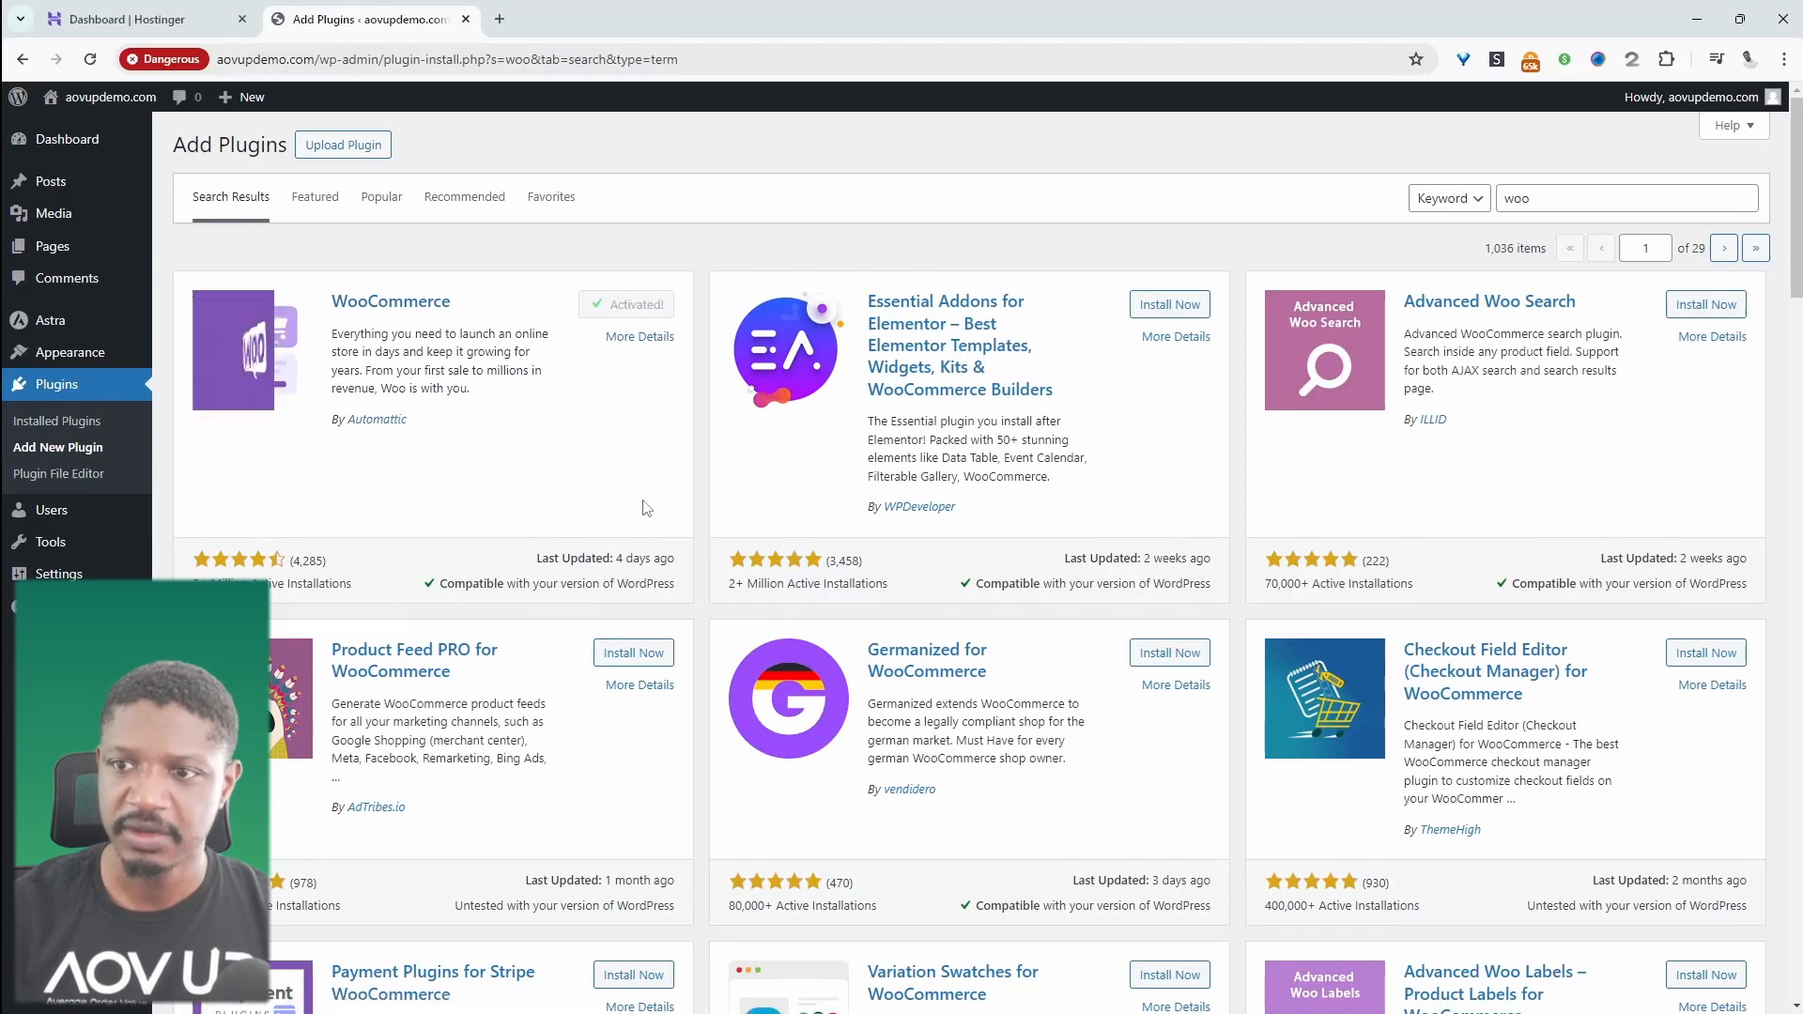
Start the guided store setup from the WooCommerce home page and answer with "I'm just starting my business"
left_click(98, 151)
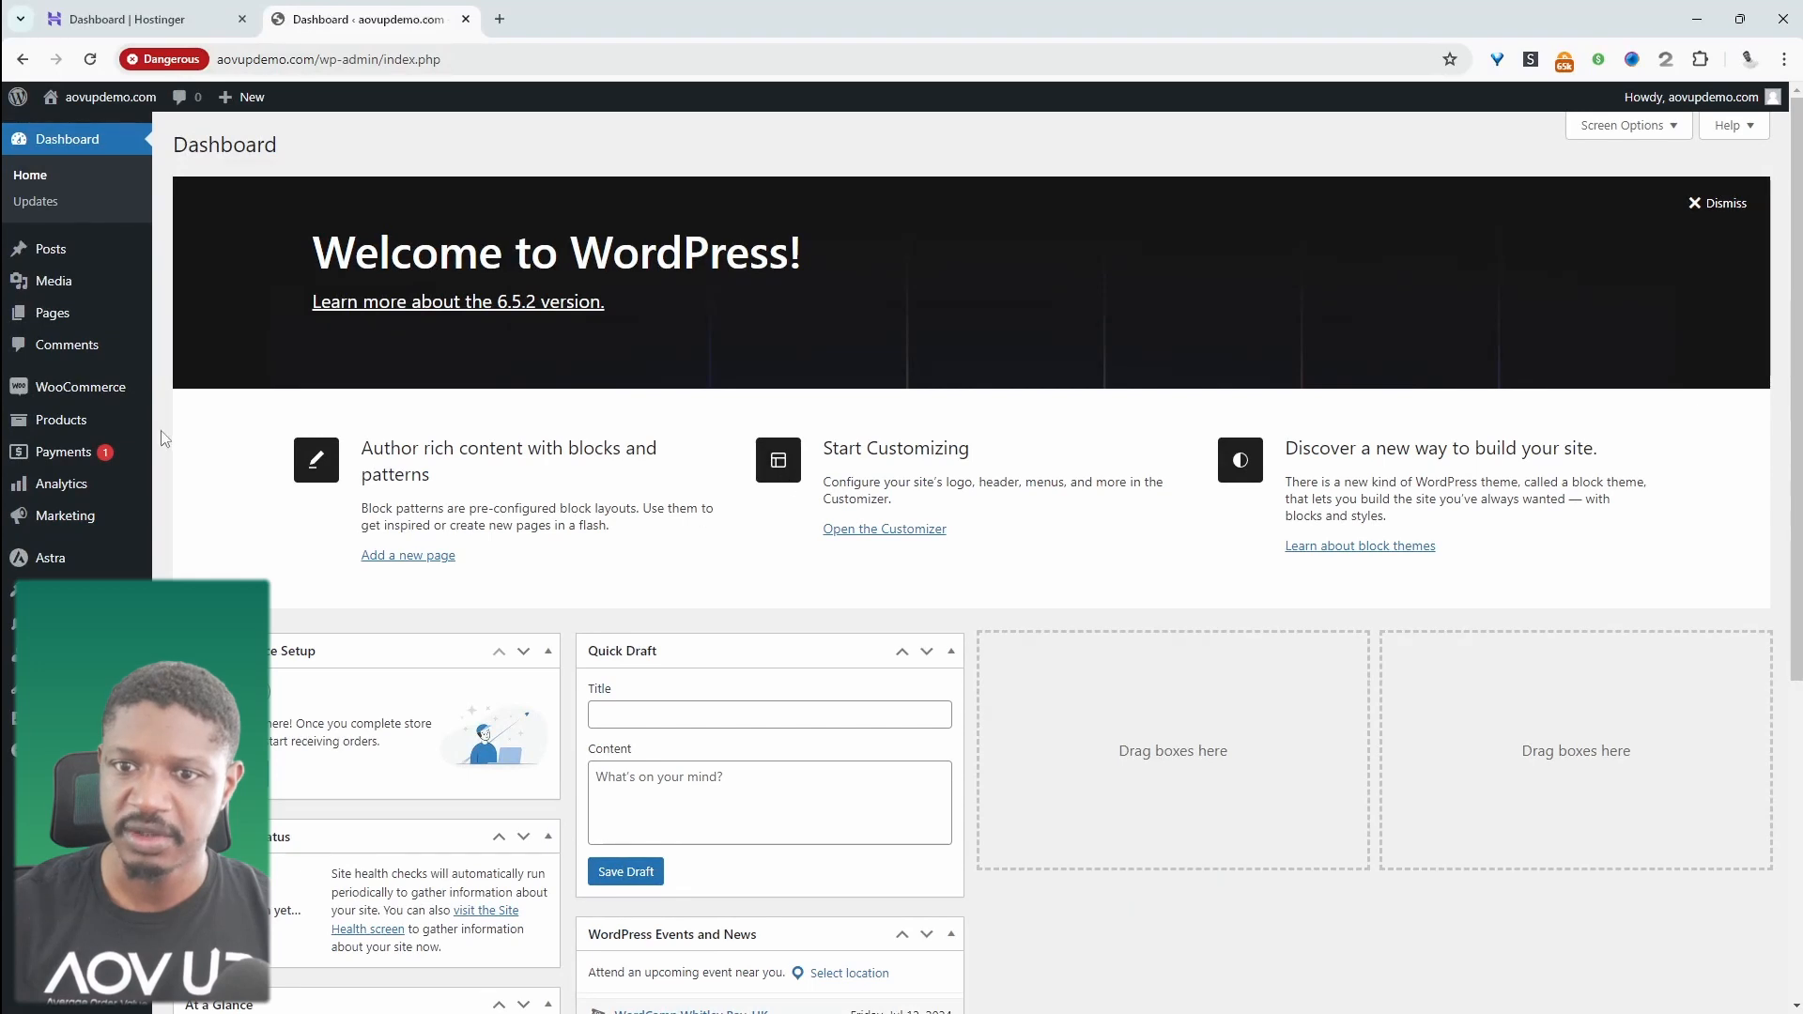
mouse_move(107, 394)
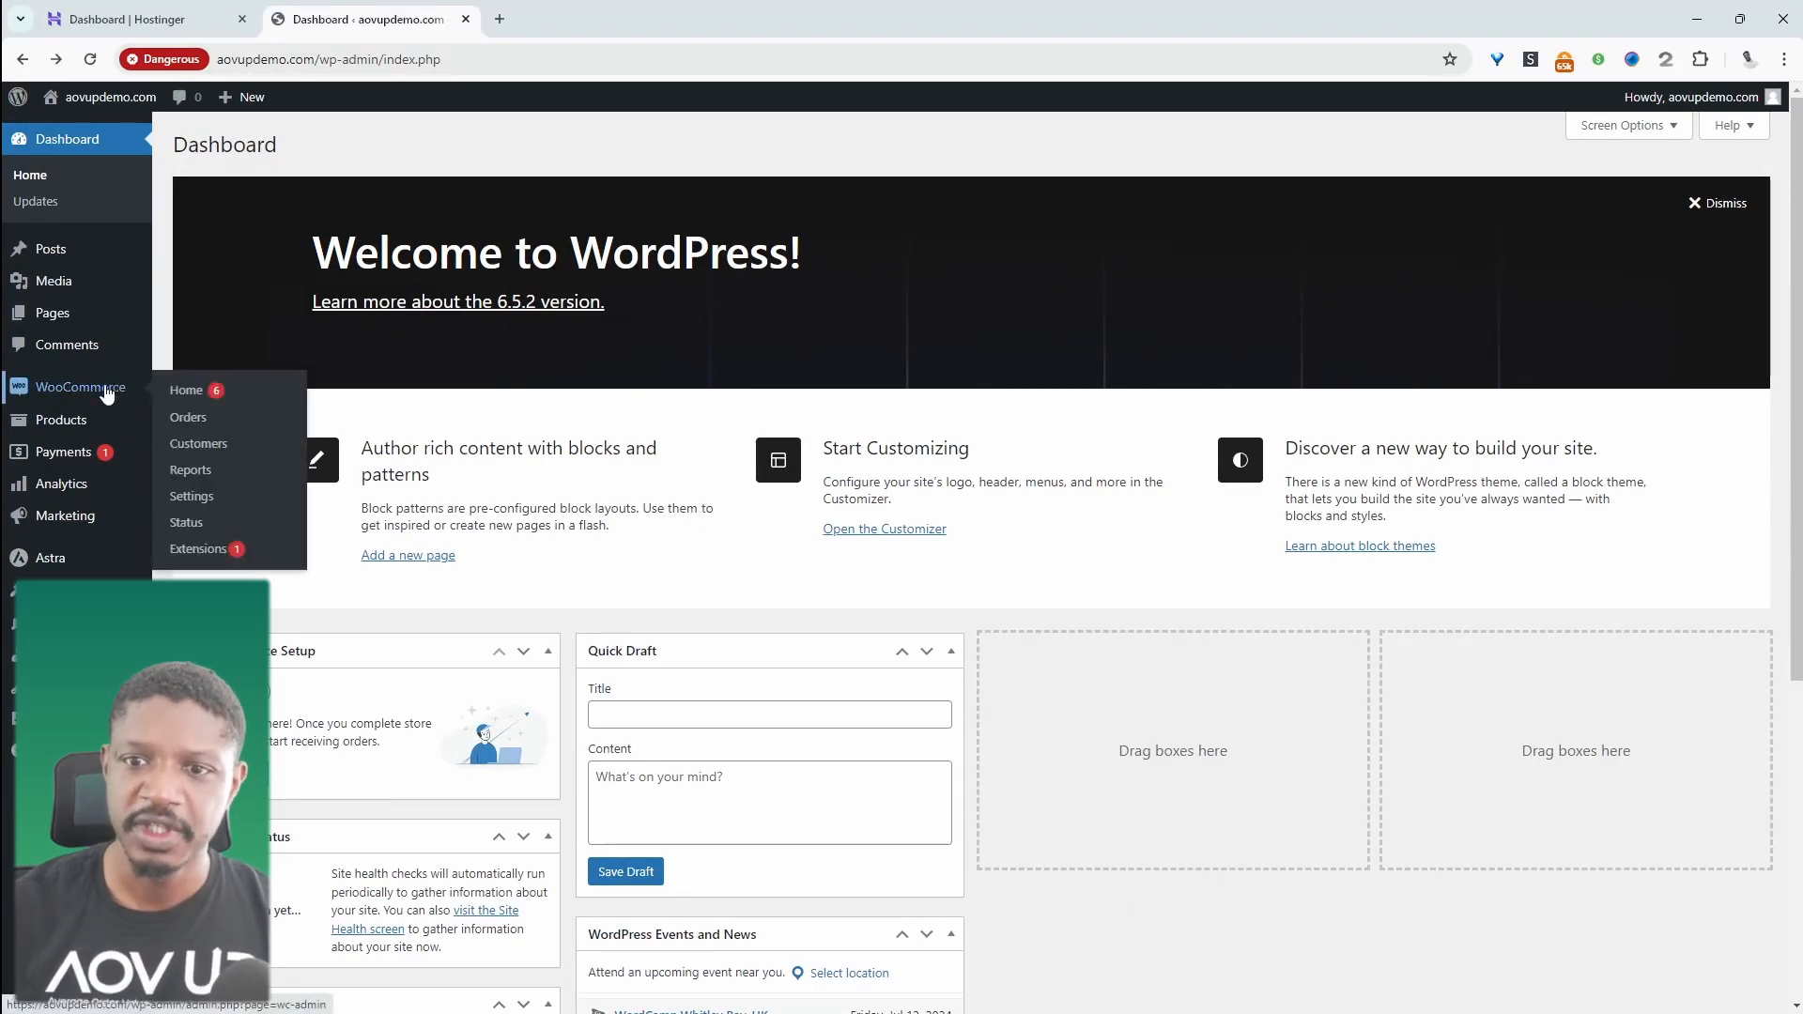
left_click(222, 392)
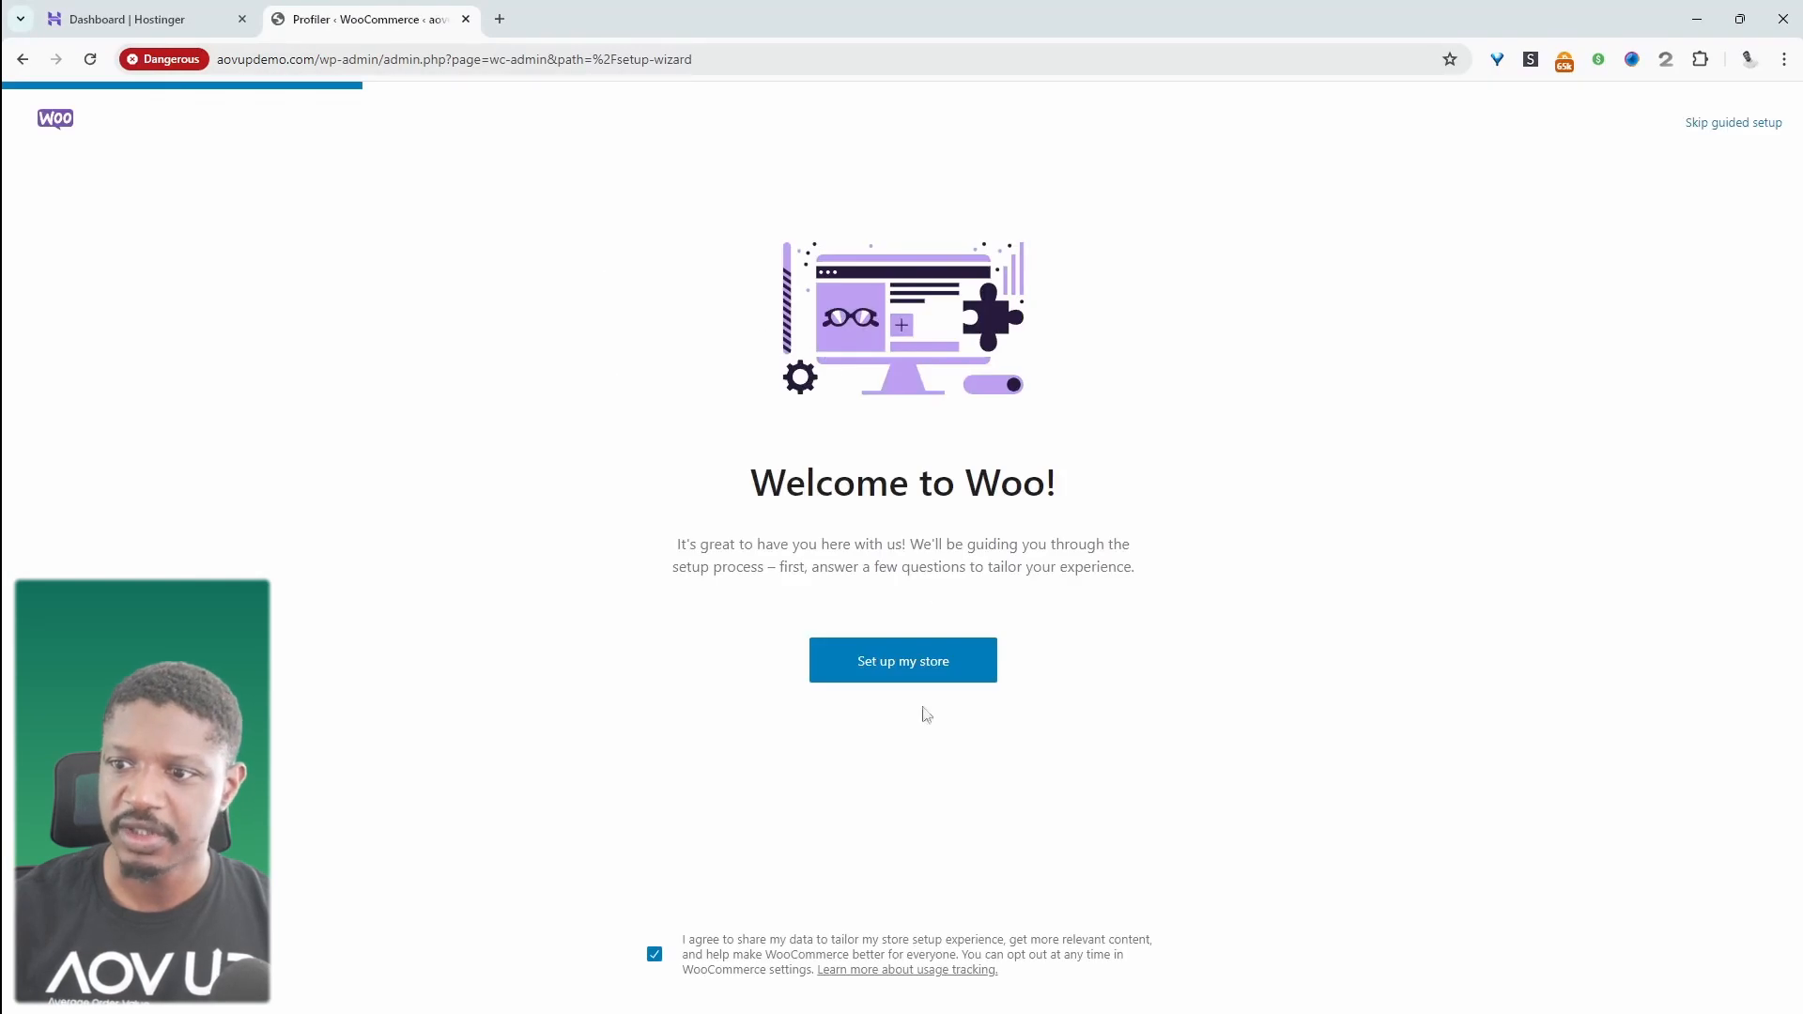
left_click(921, 673)
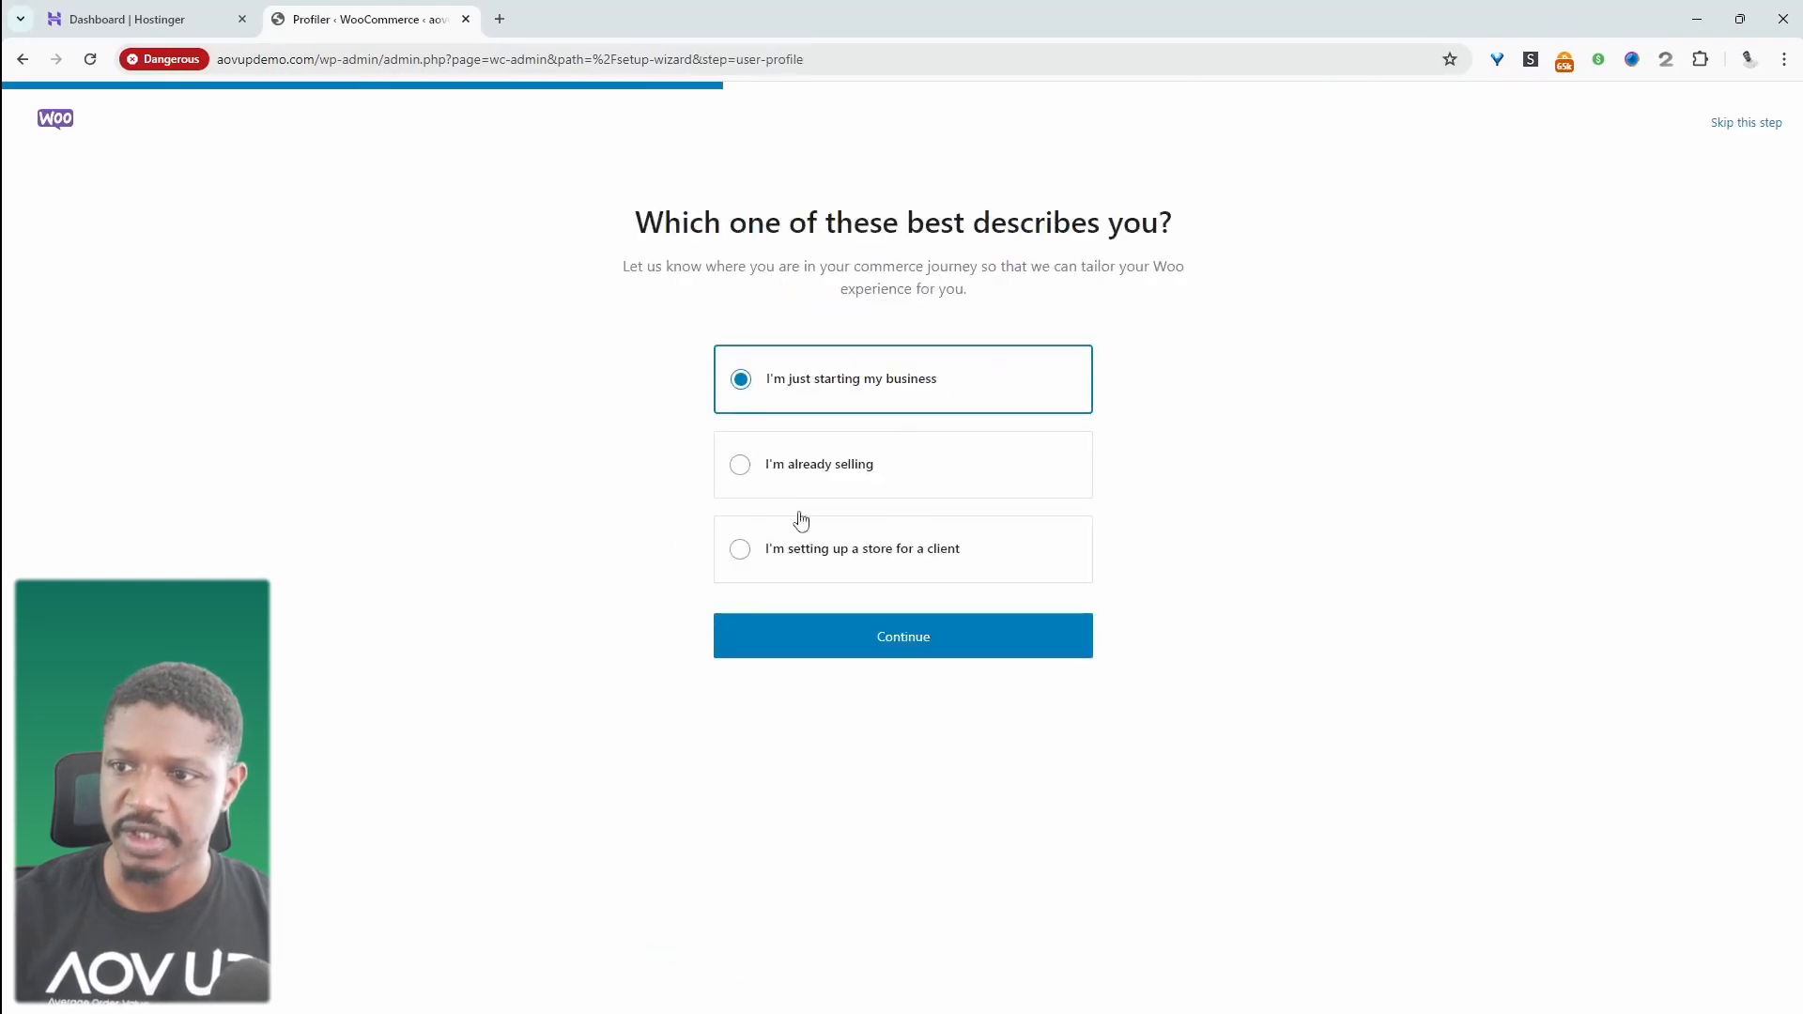
left_click(888, 636)
Fill in the store's location by searching the country list for "unit", and continue to the free features
left_click(887, 566)
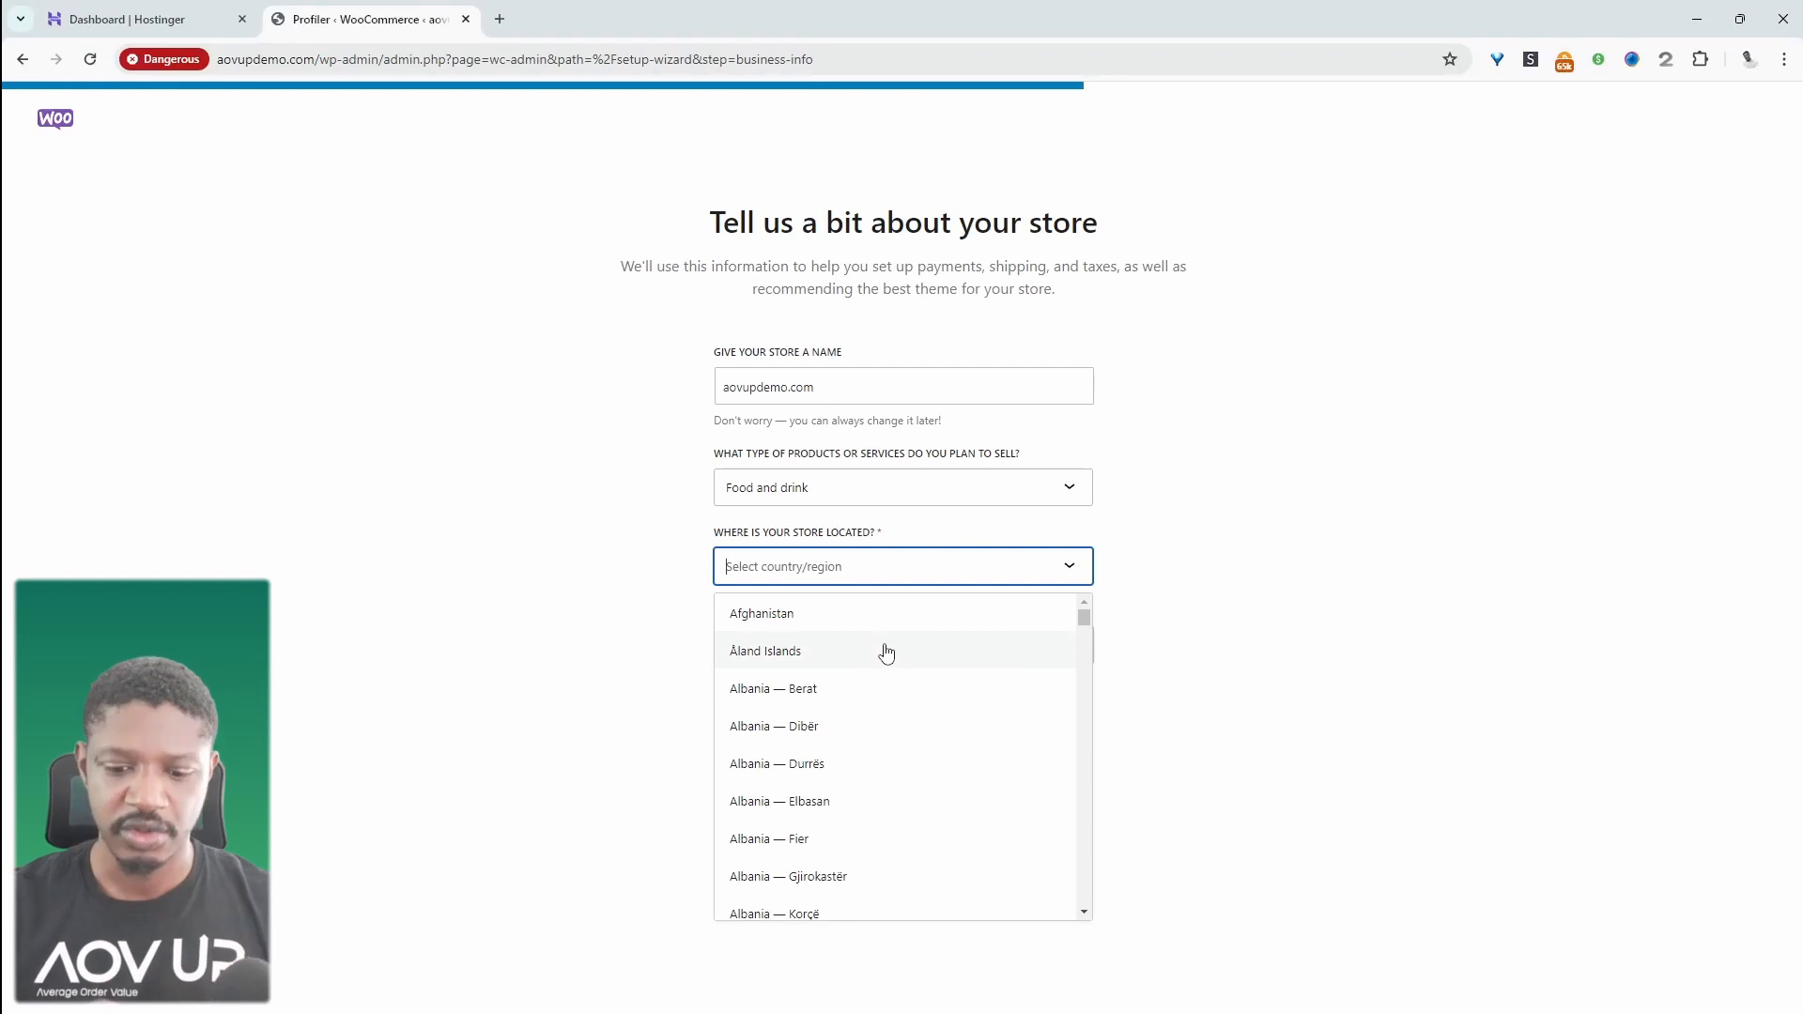
type("unit")
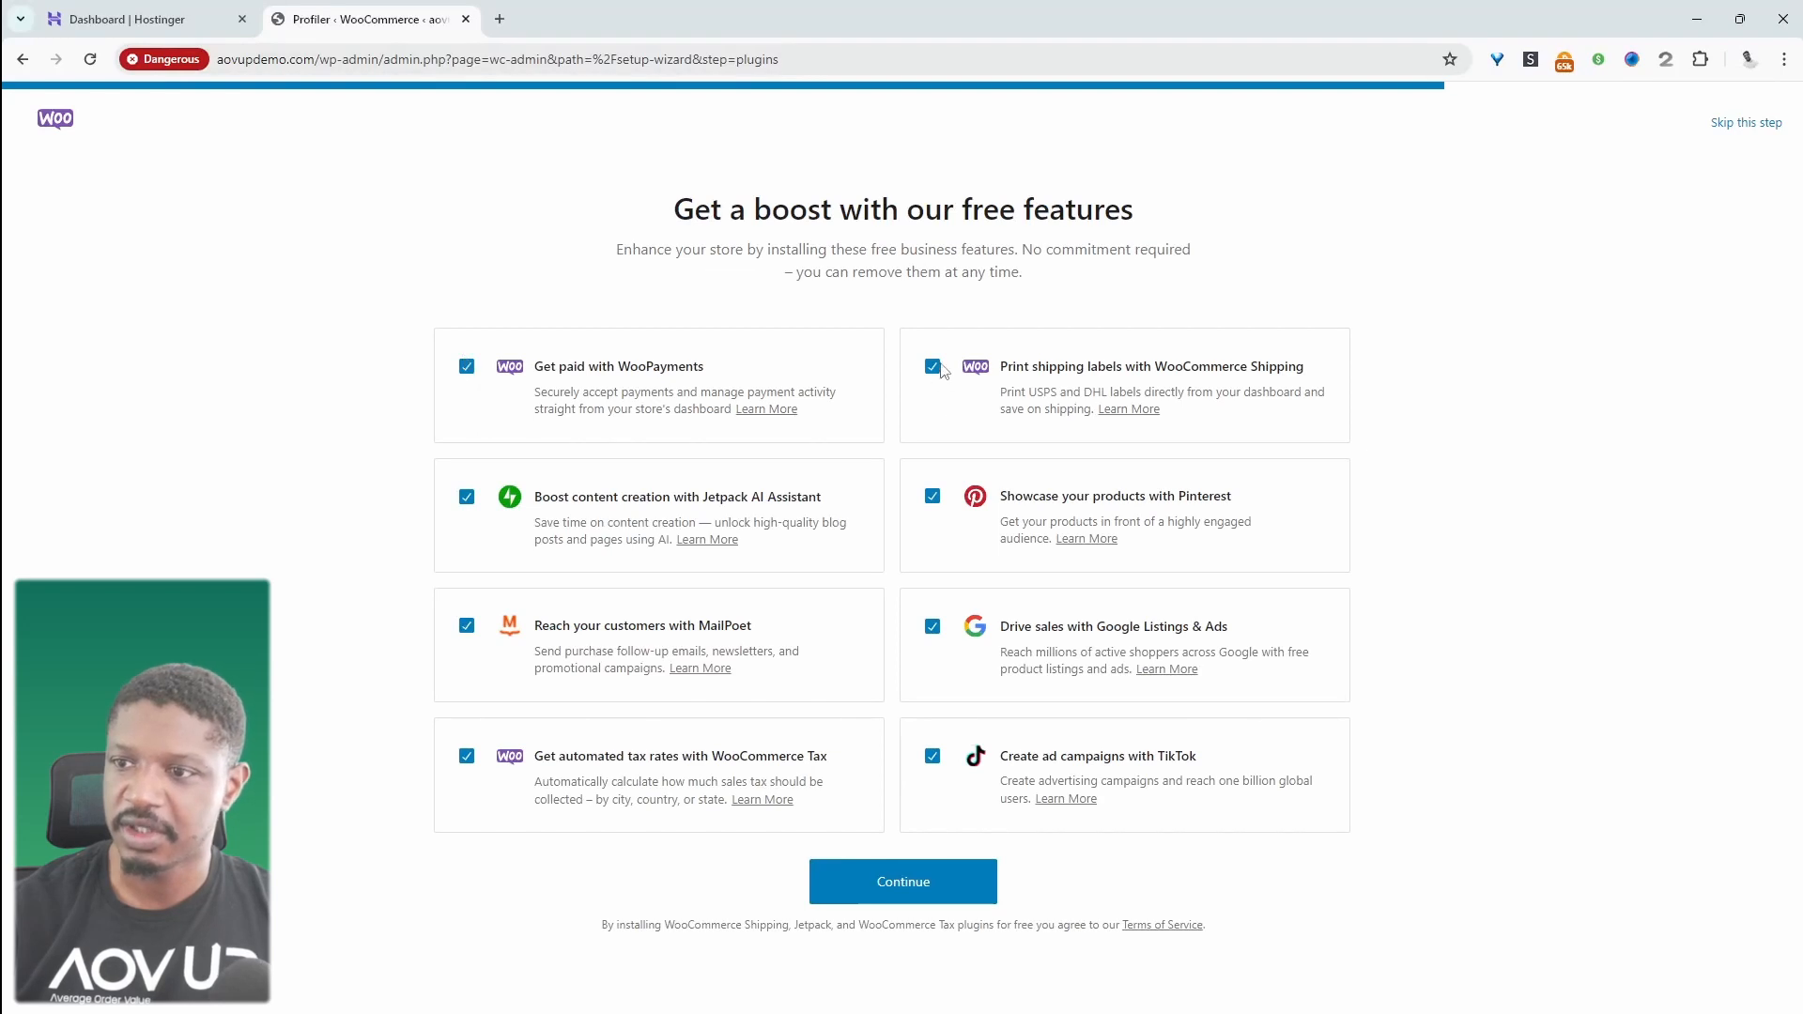
Deselect the WooPayments free feature and continue to finish the guided store setup
left_click_drag(1265, 368, 1039, 394)
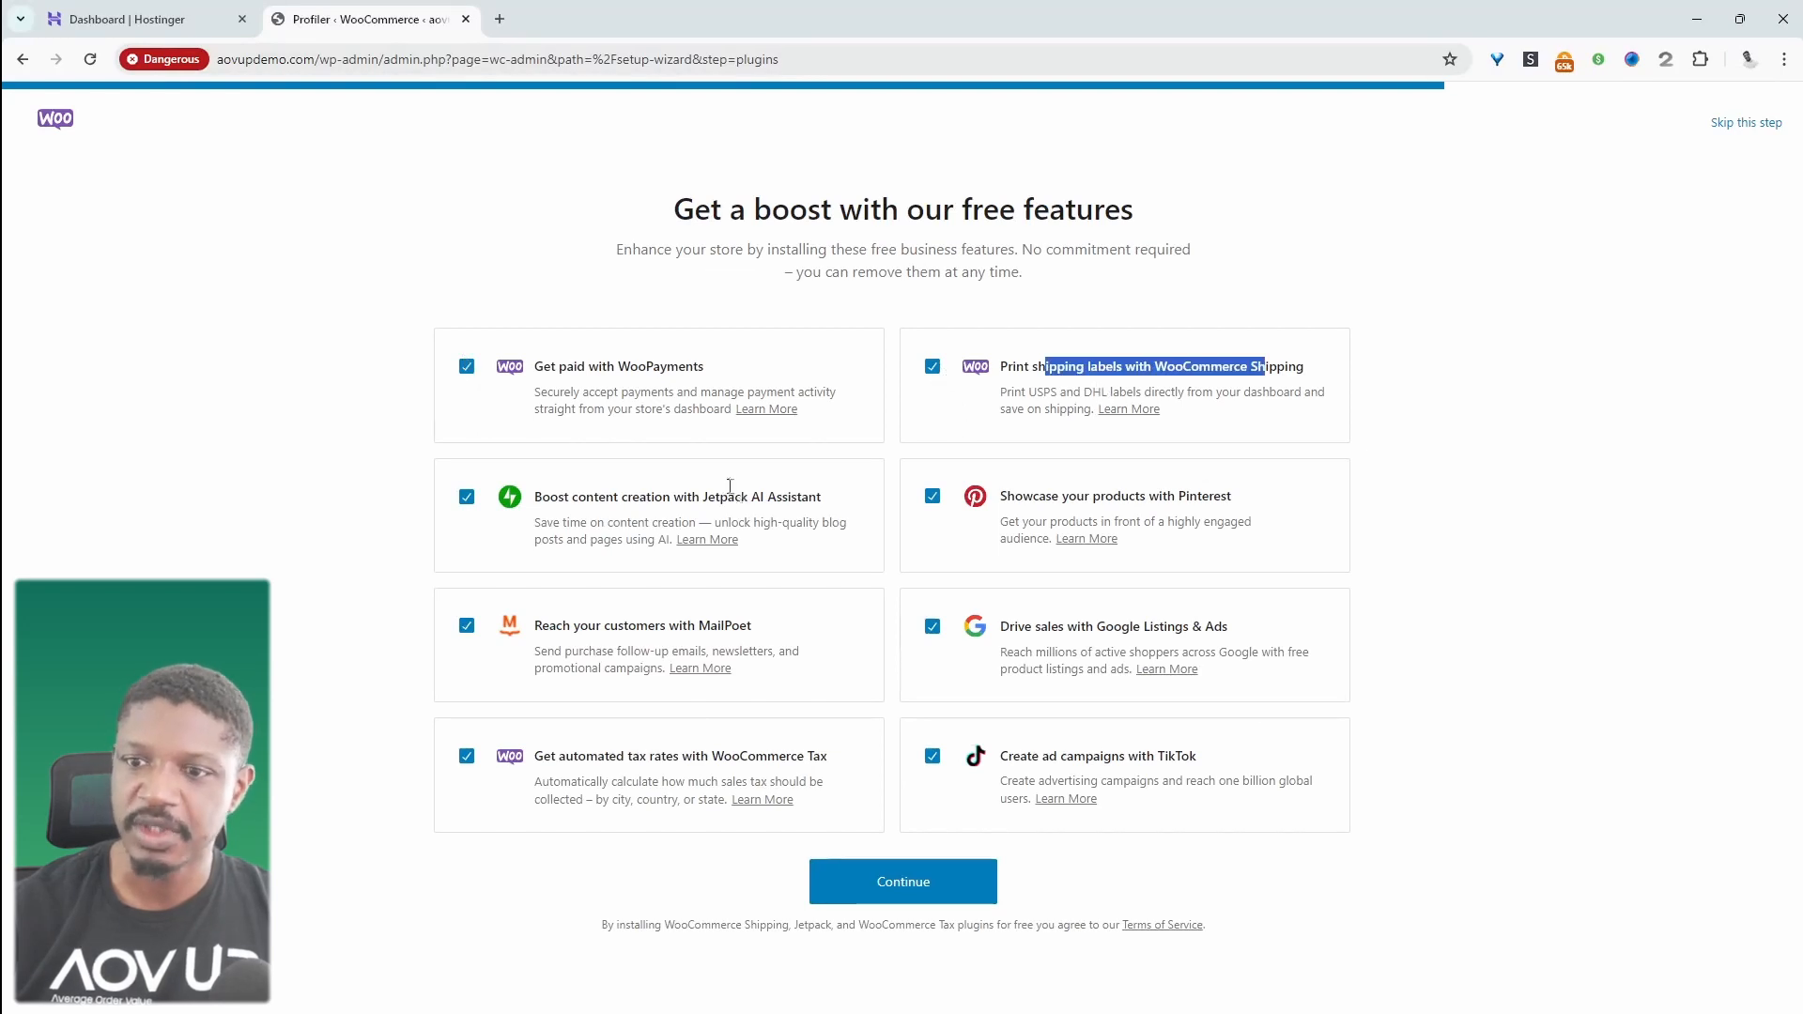
left_click(467, 367)
left_click(953, 894)
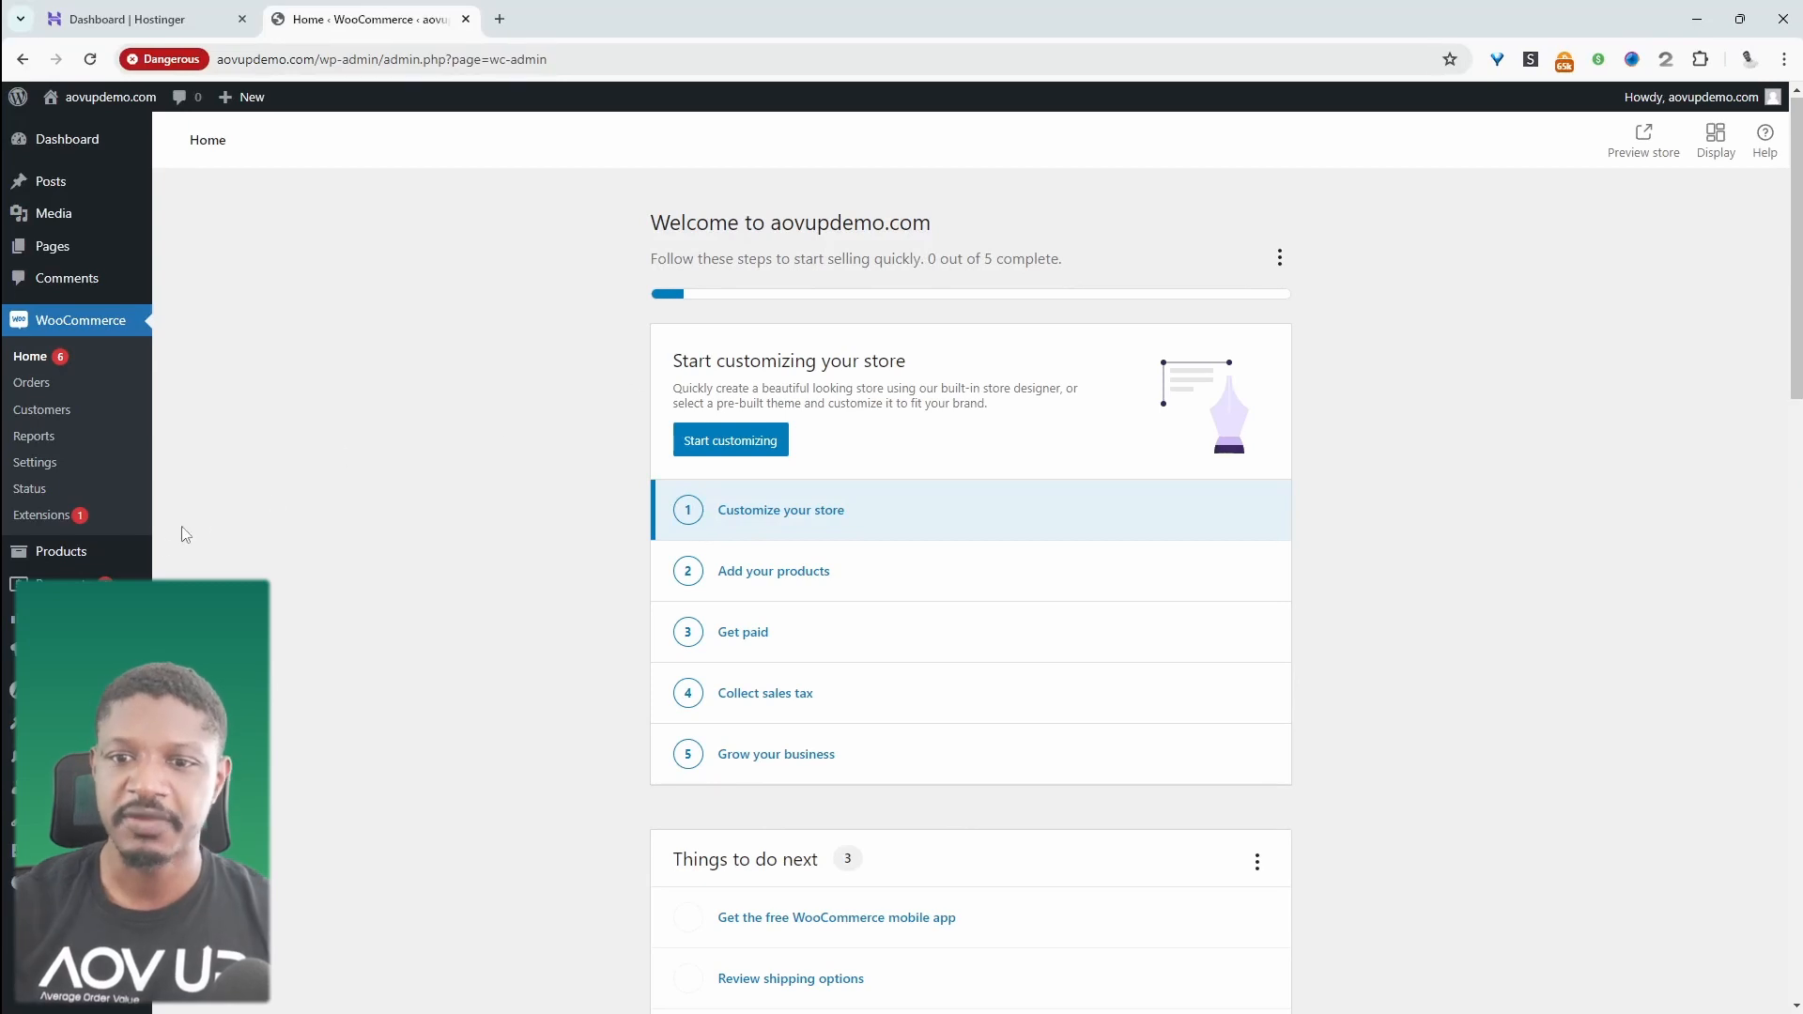
Add a new product named "Mens Shirt" with a short description beginning "Regular-fit shirt in a cotton and linen weave"
mouse_move(137, 554)
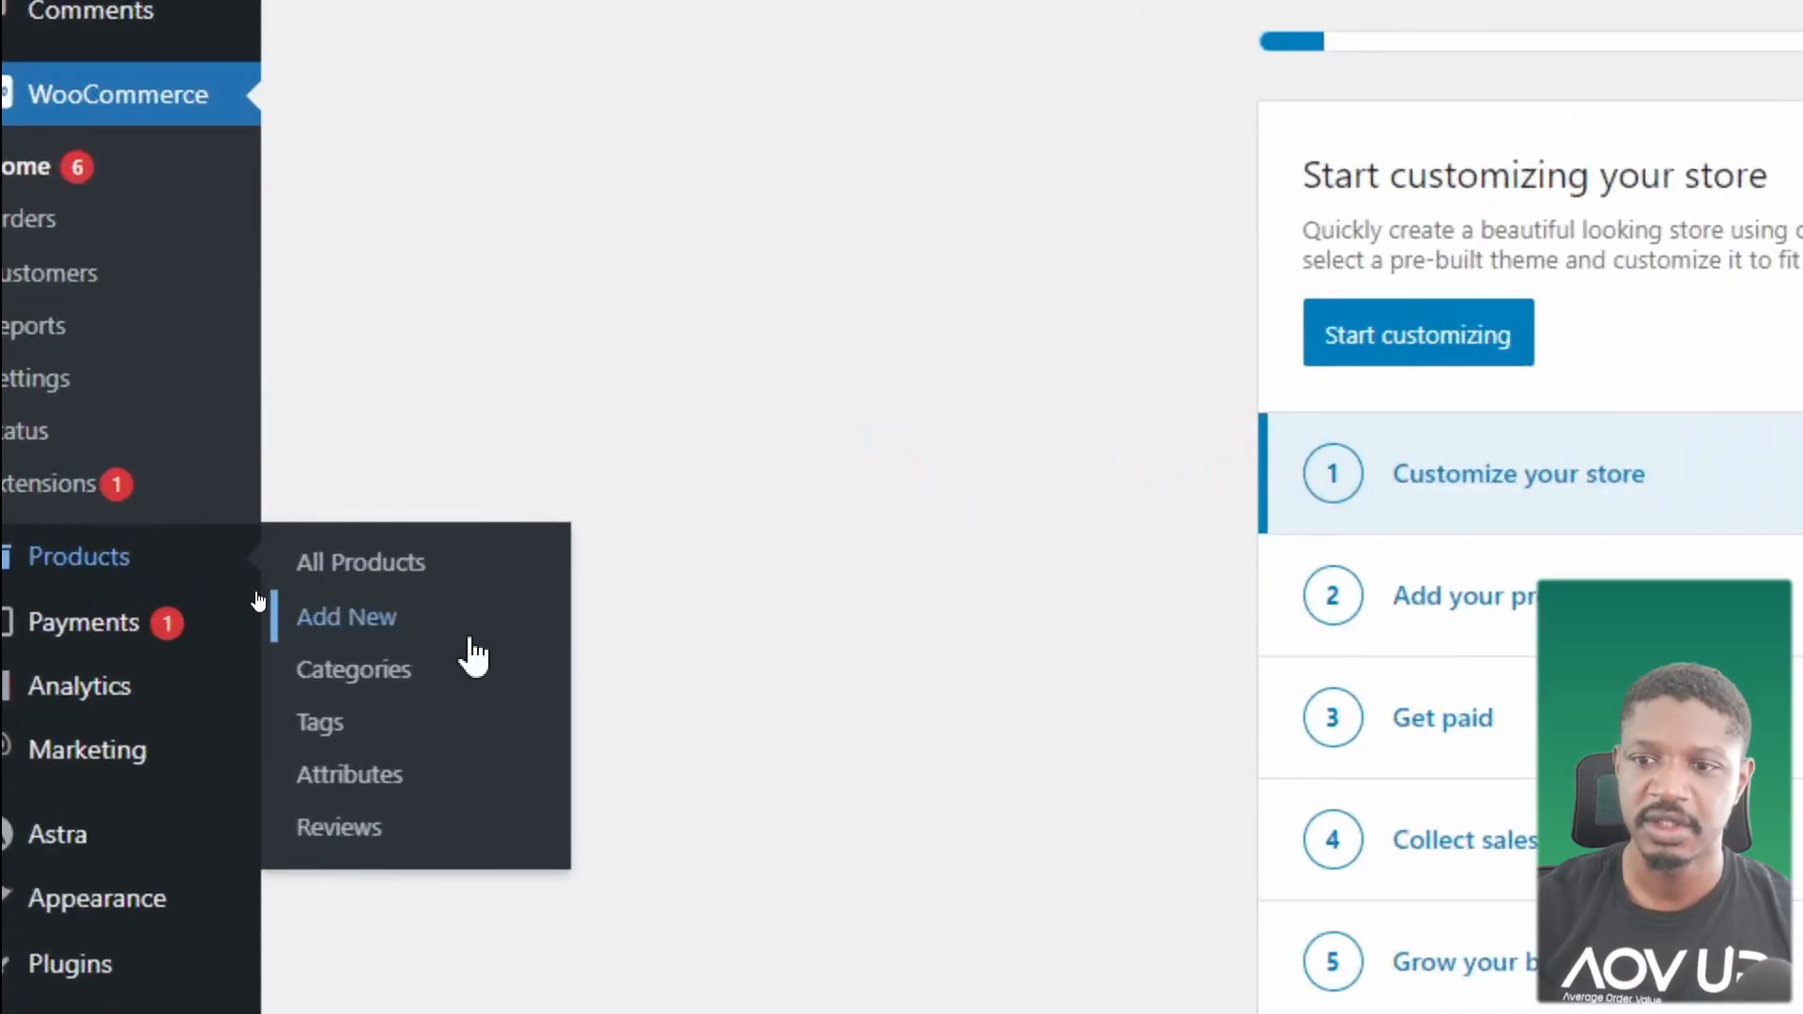
left_click(240, 587)
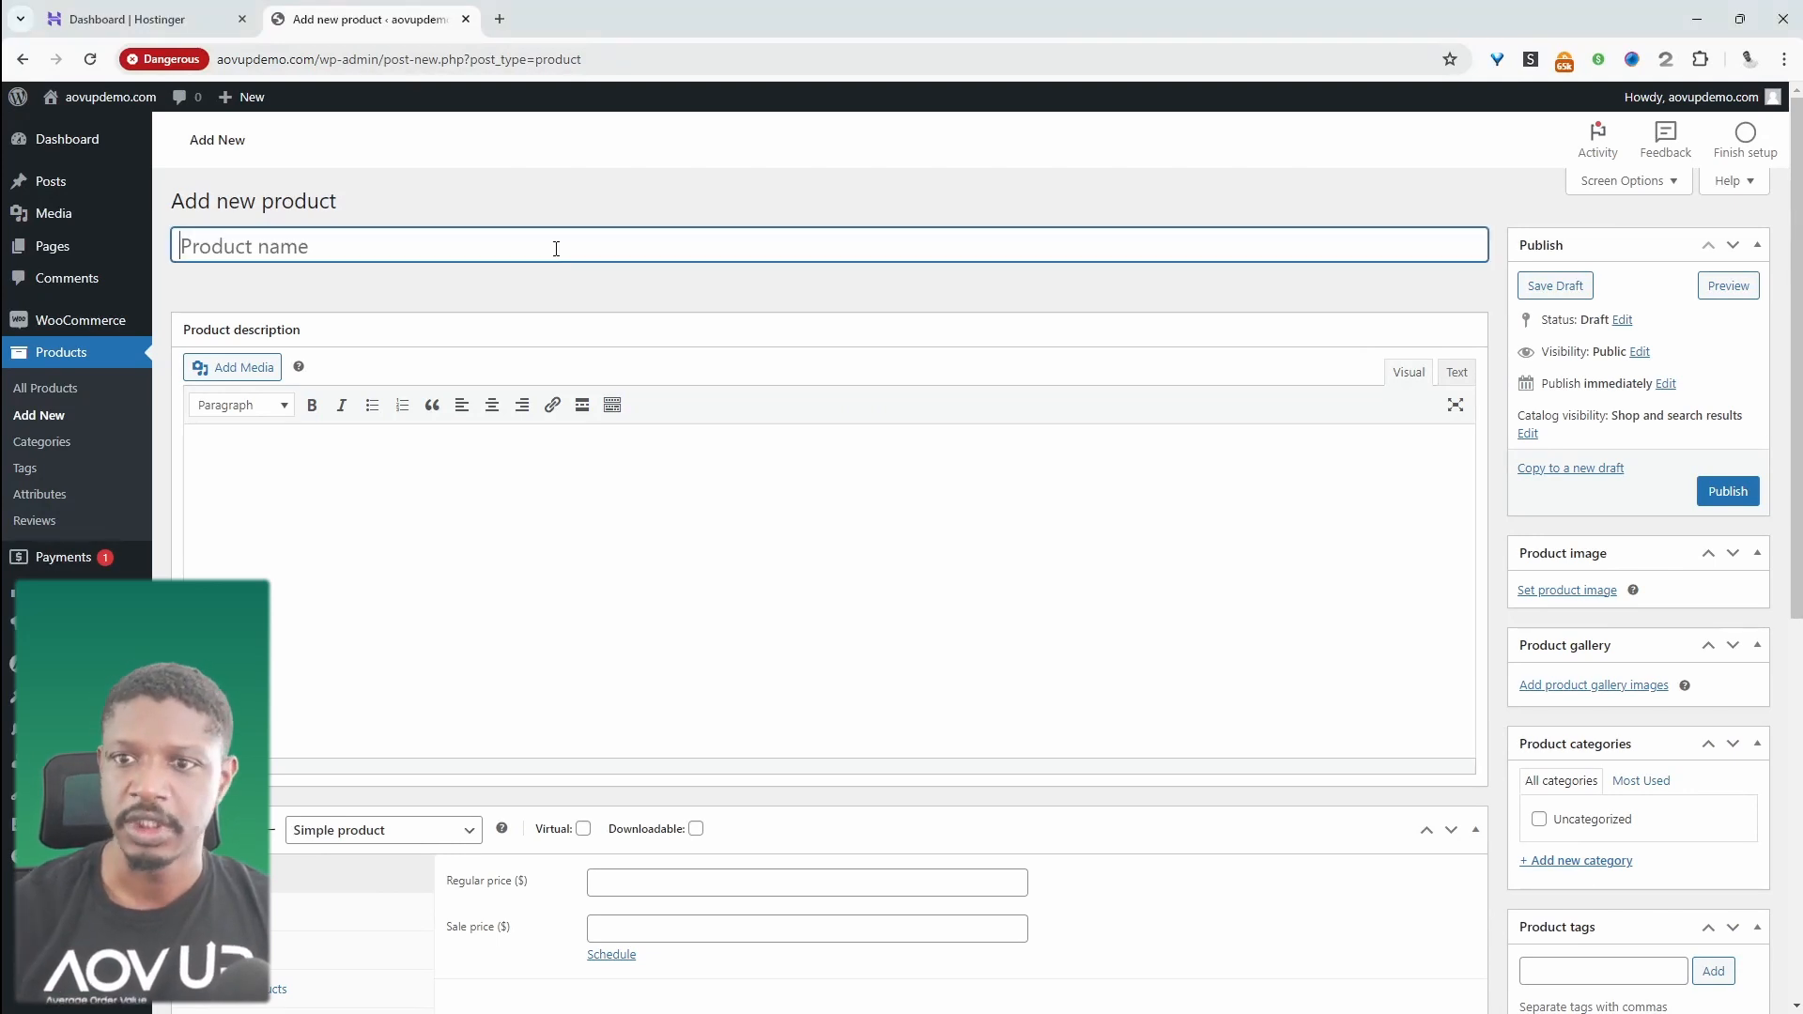
type("Mens Shirt")
left_click(377, 501)
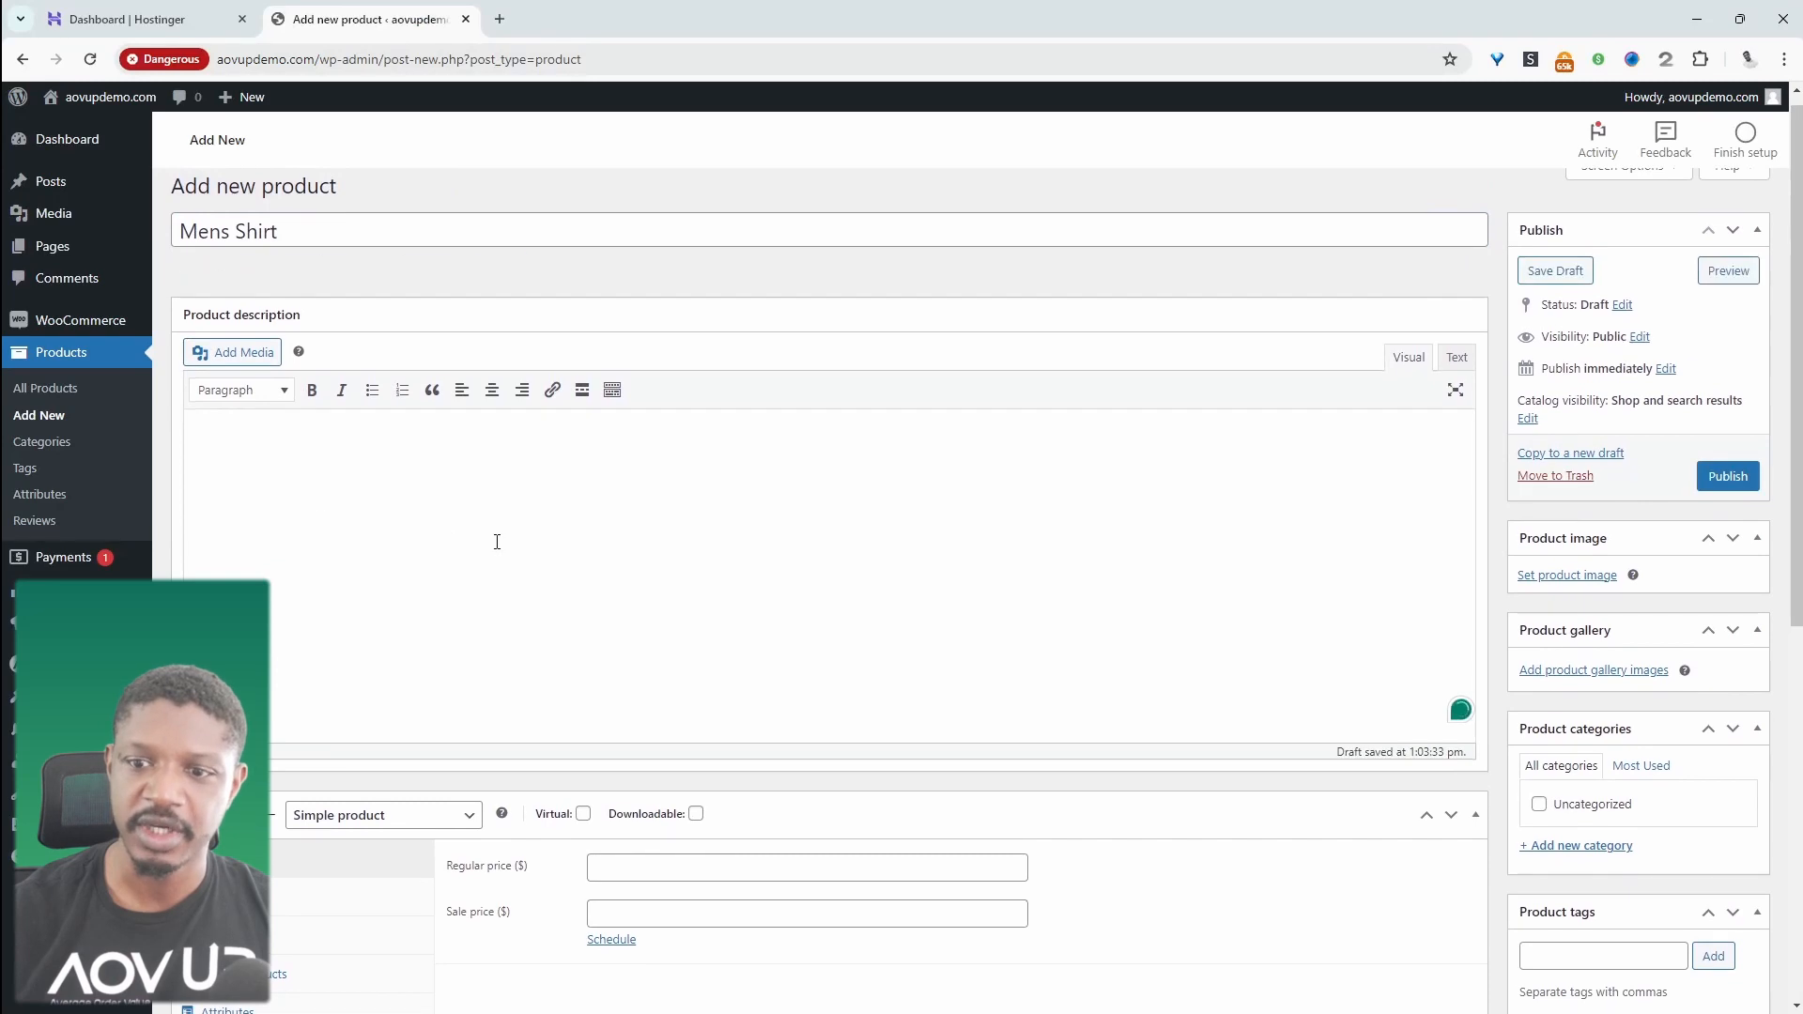
scroll(495, 539, "down", 5)
left_click(536, 832)
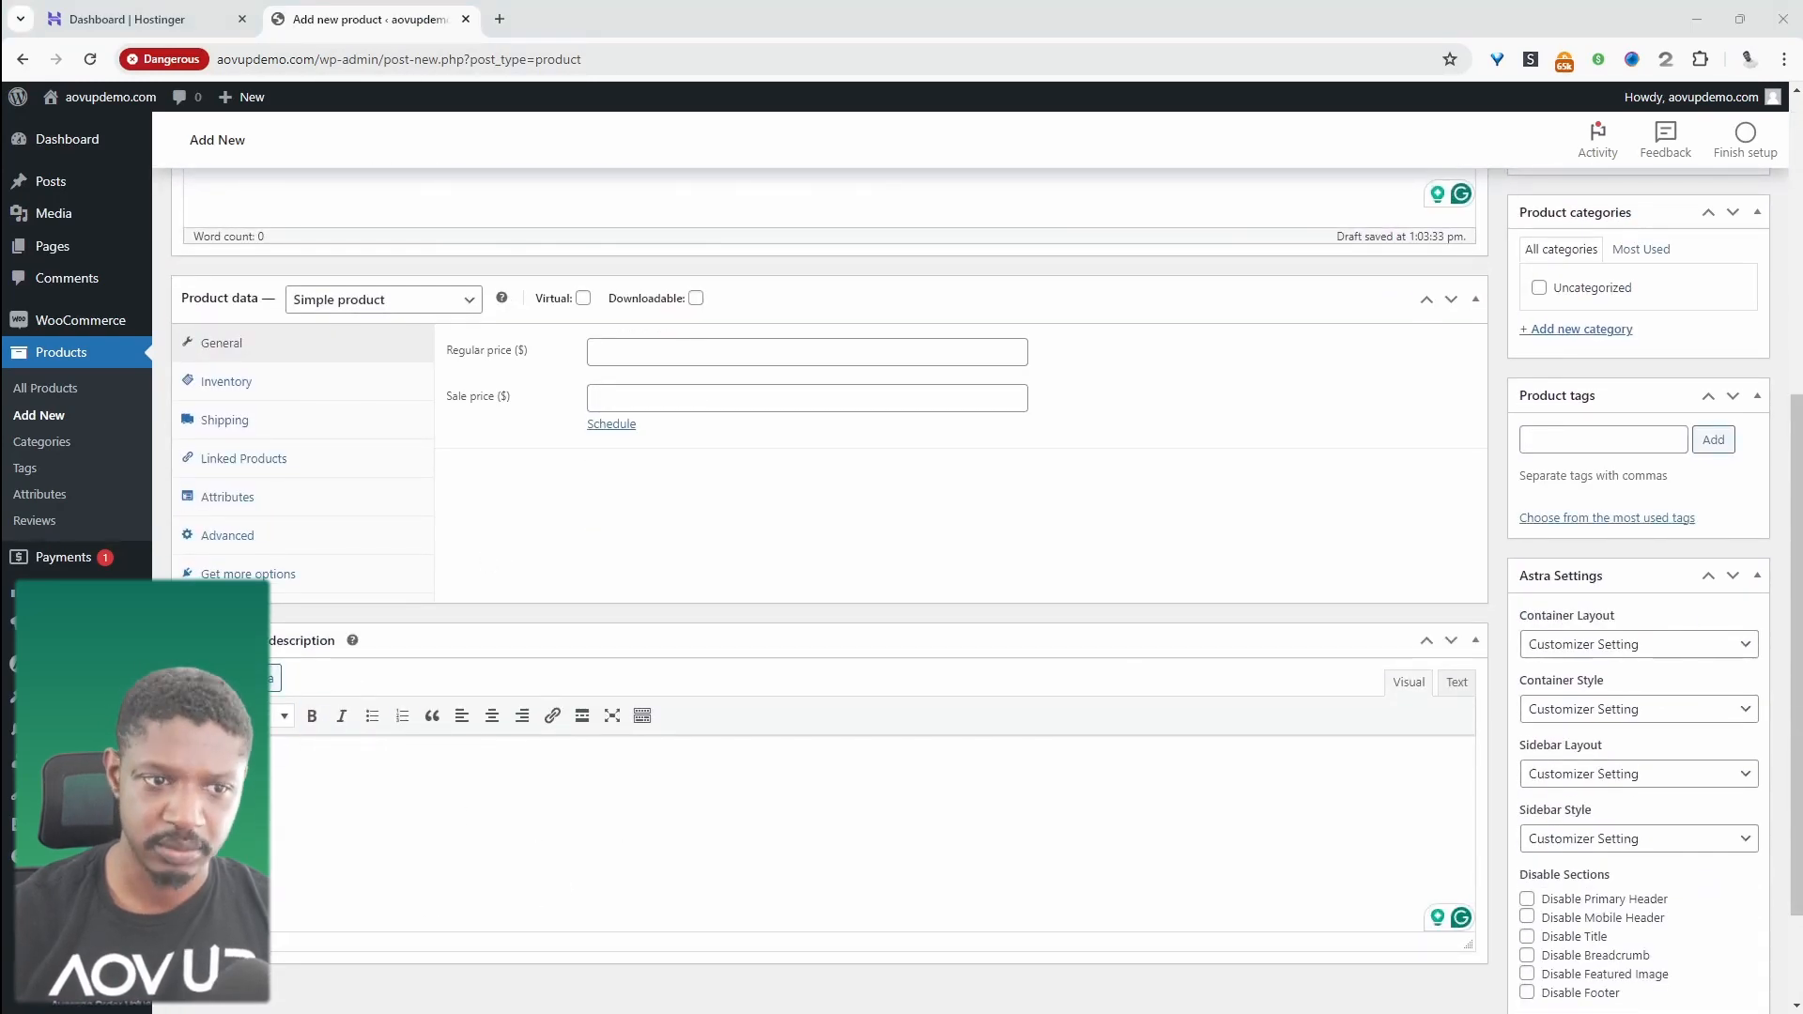
Set the product type to Variable product, dismiss the attributes hint and open the product's attribute settings
scroll(397, 748, "up", 5)
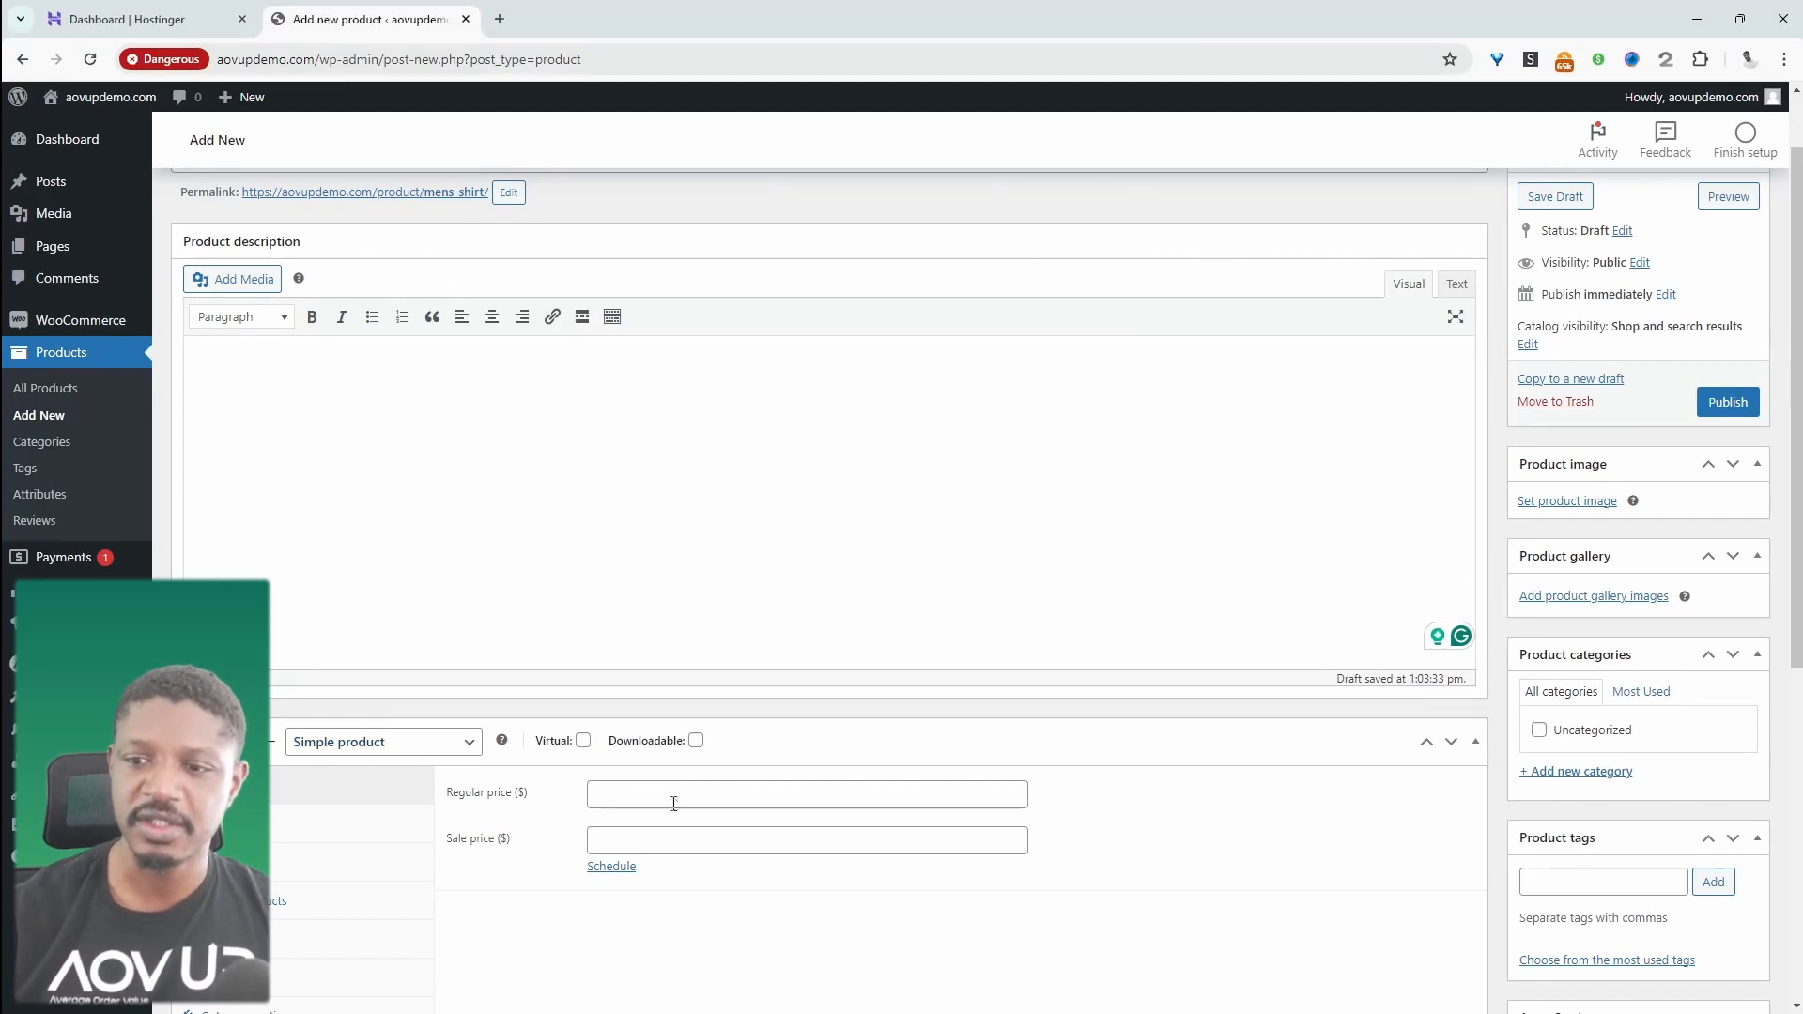
left_click(636, 799)
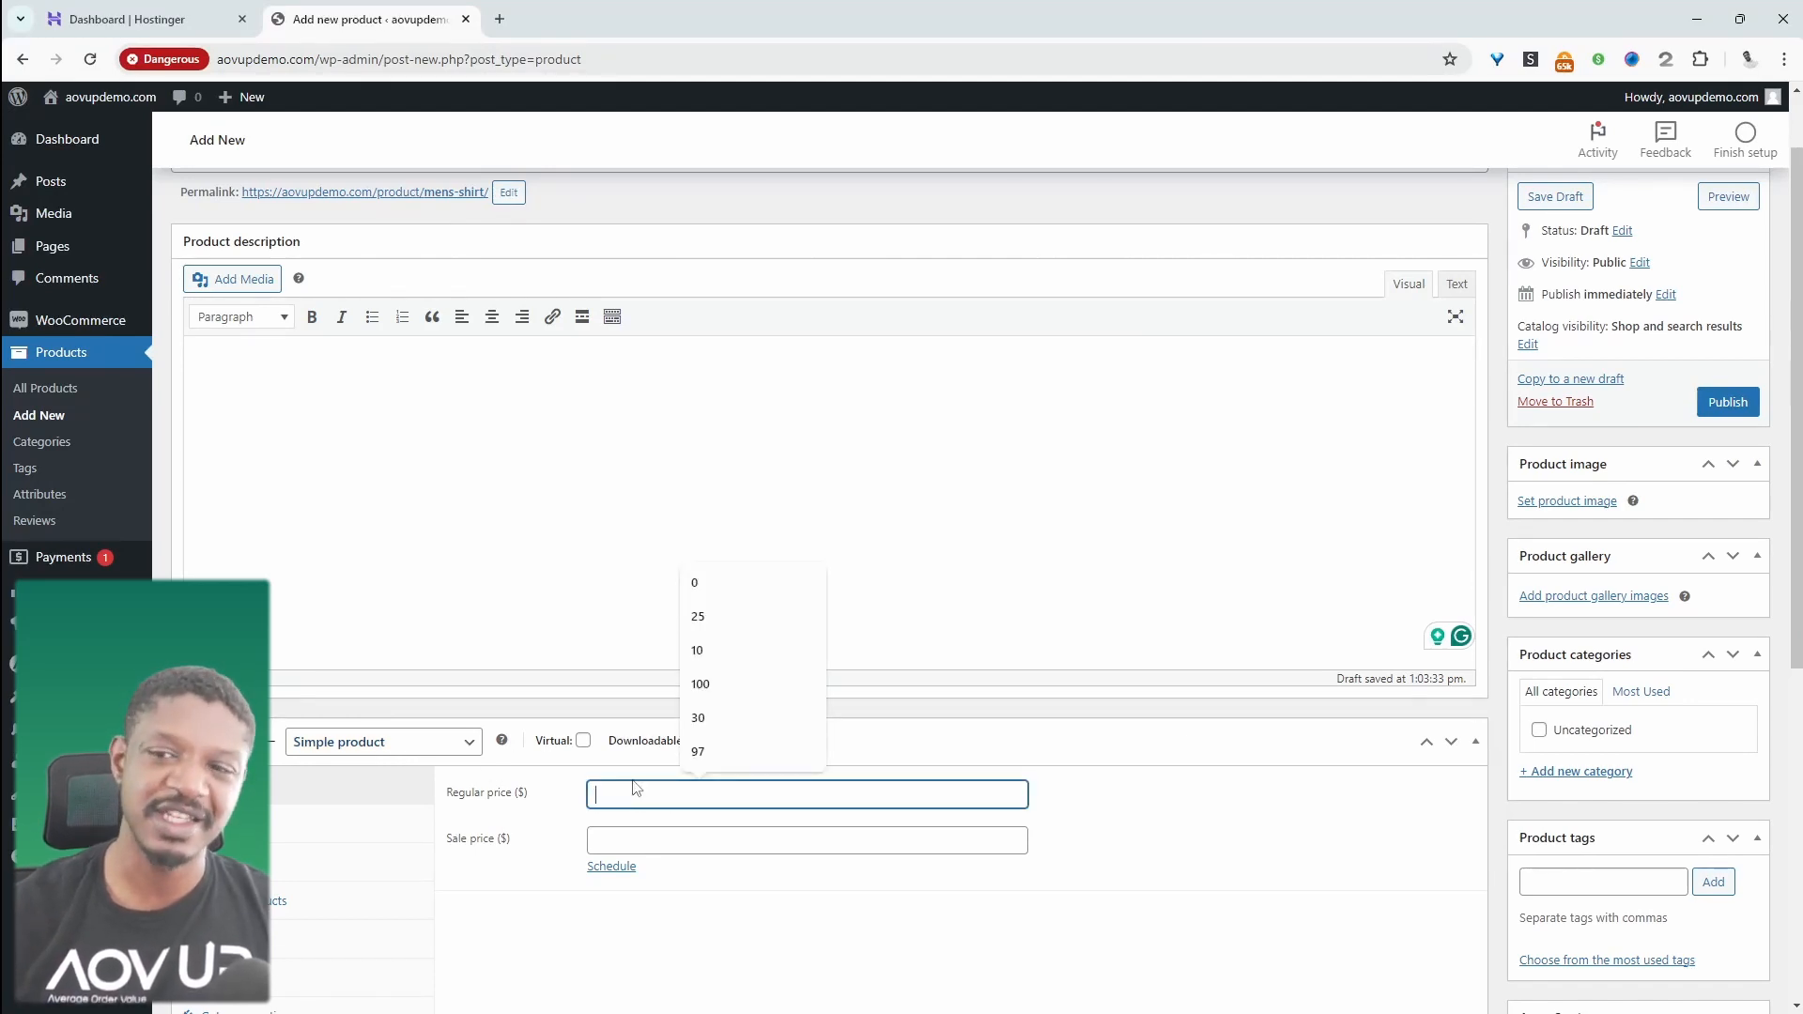
left_click(450, 742)
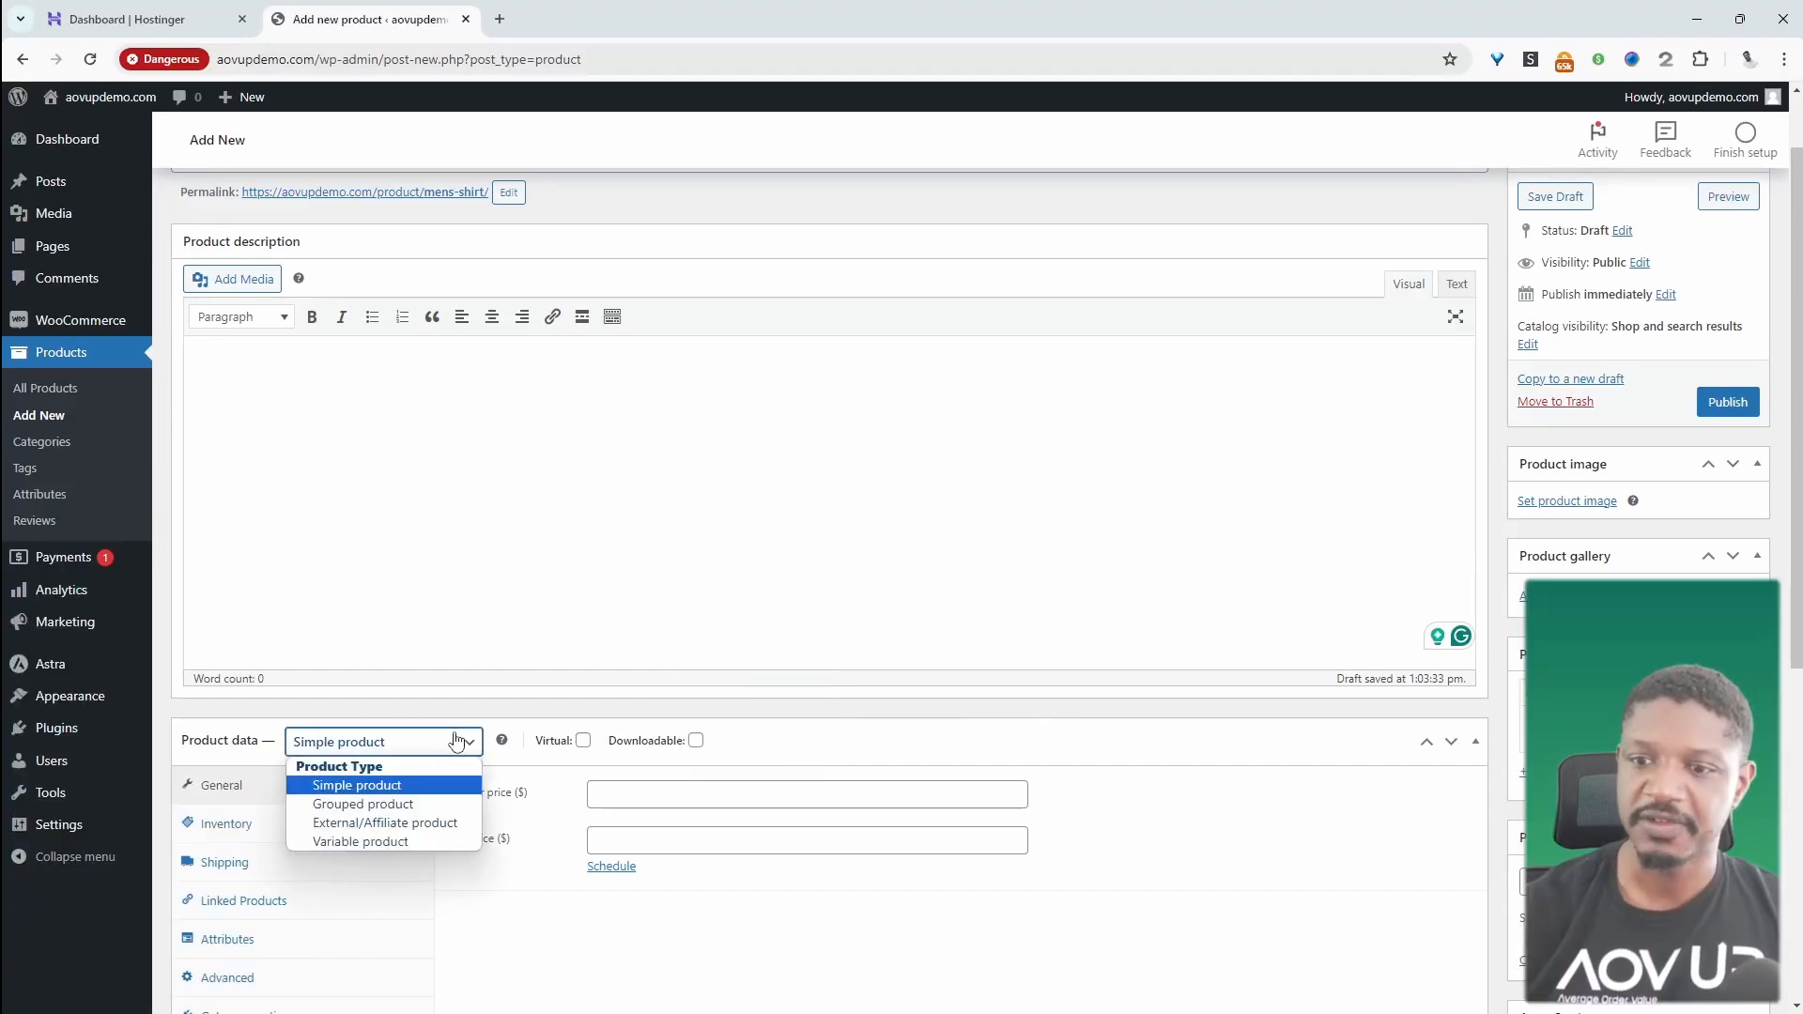
left_click(415, 842)
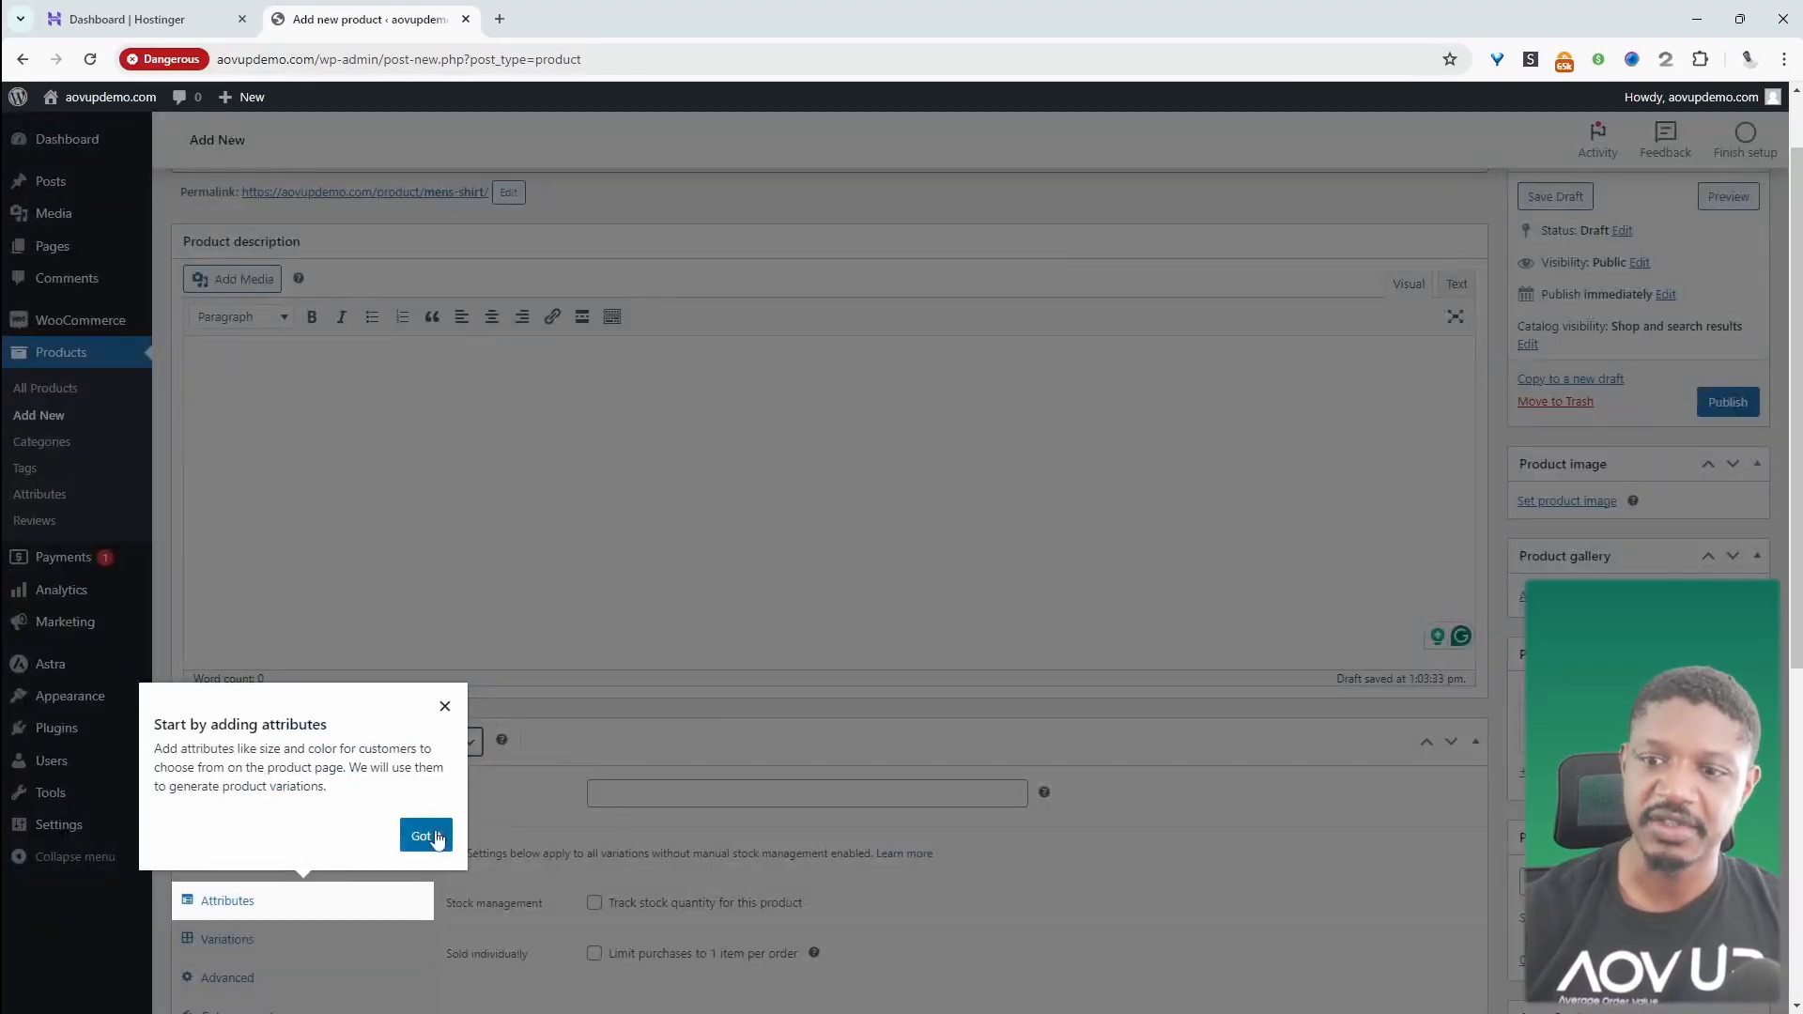
left_click(421, 833)
scroll(535, 657, "up", 1)
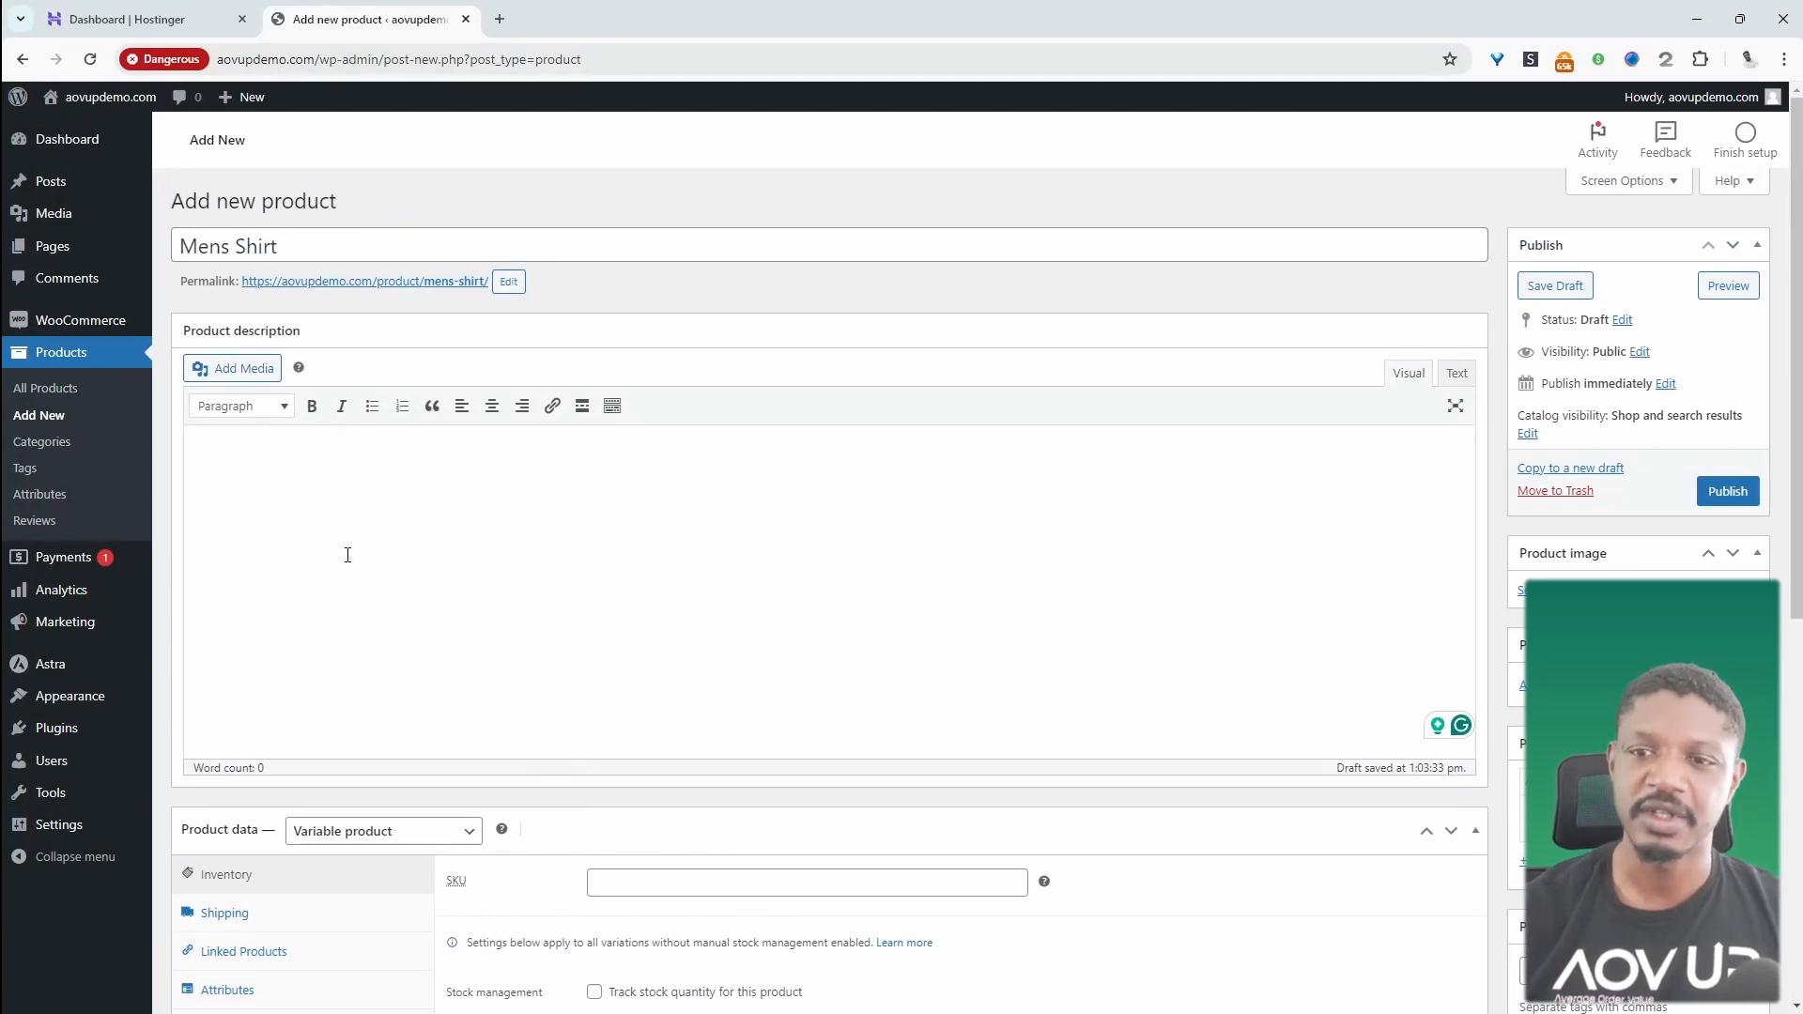
scroll(291, 450, "down", 5)
left_click(227, 558)
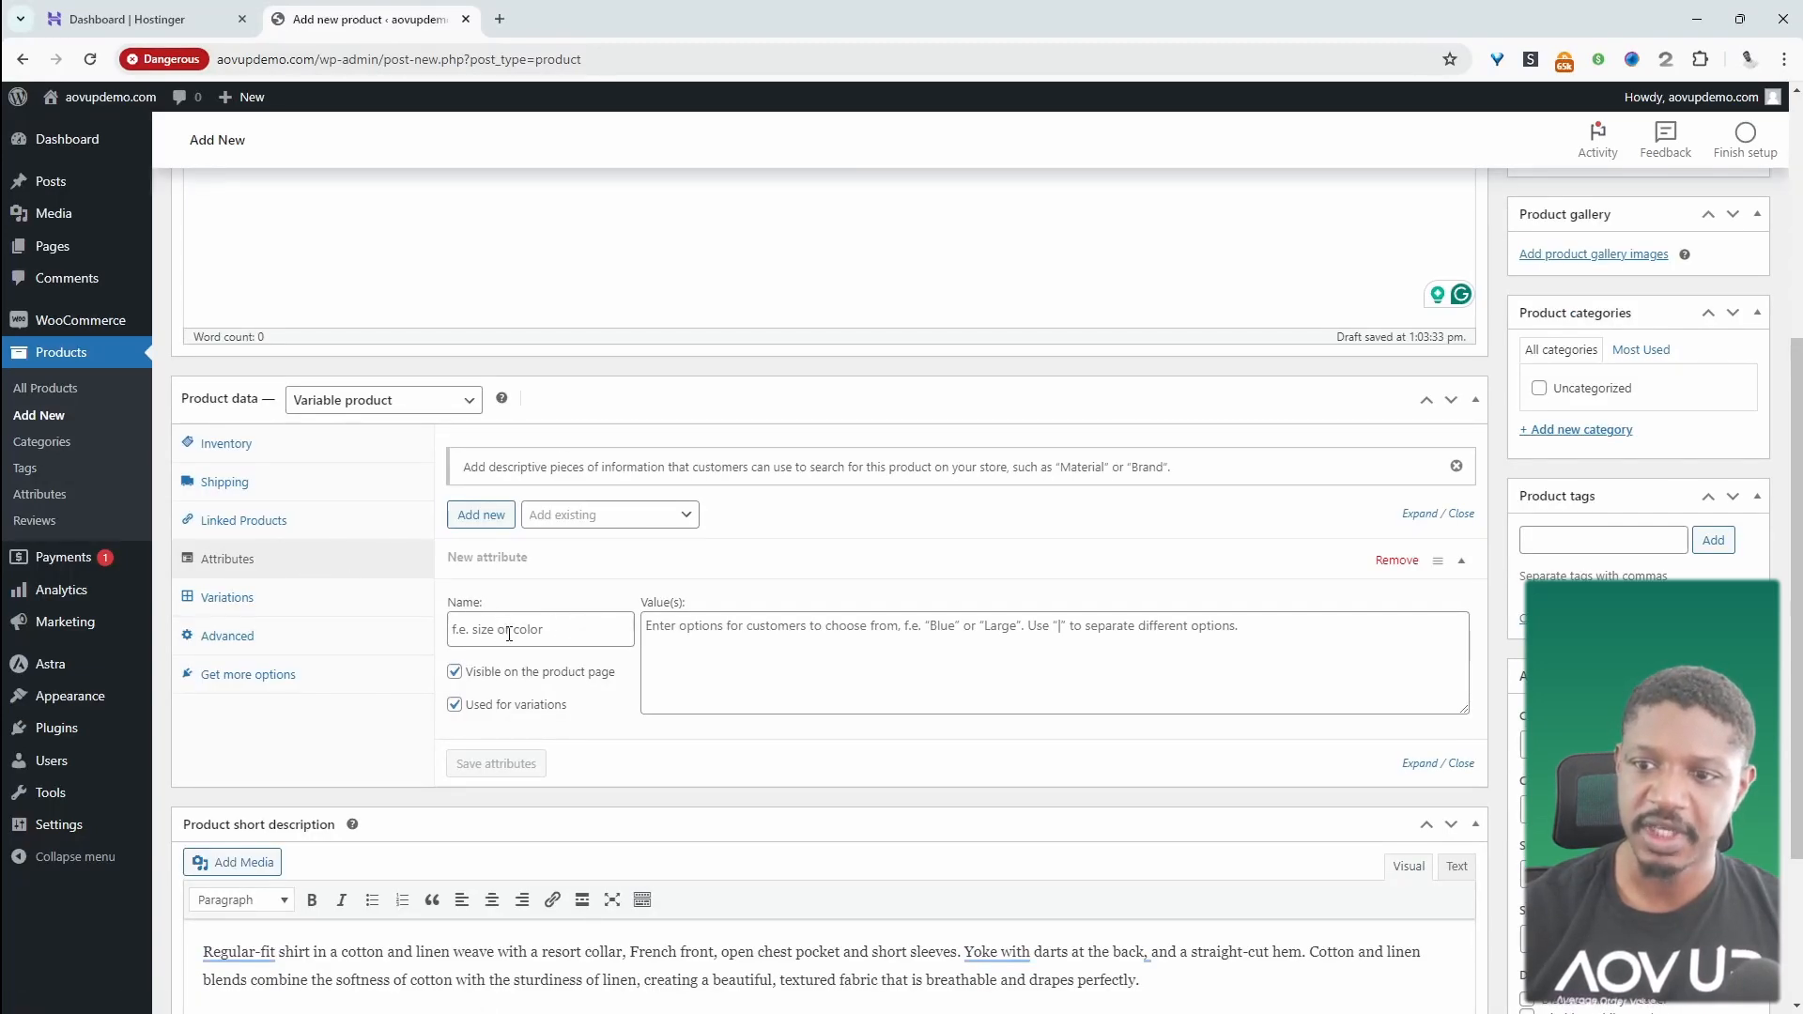
left_click(481, 627)
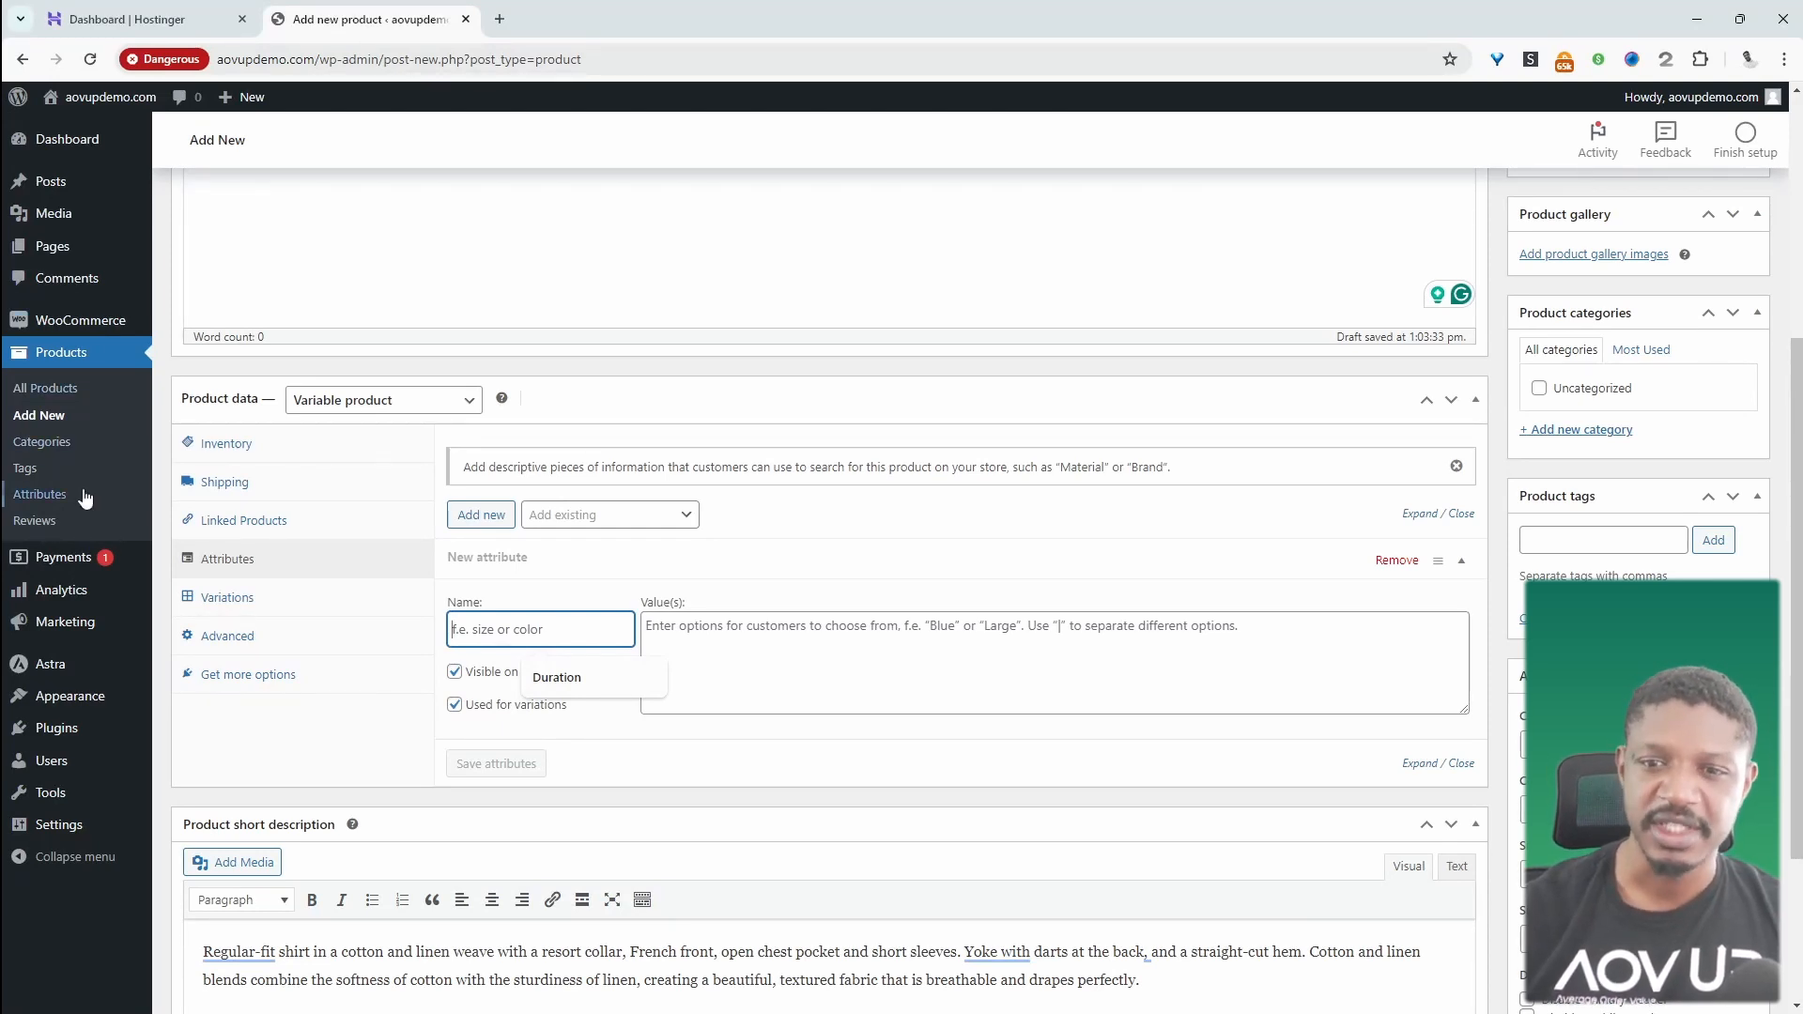
Open the store's product attributes page in a separate tab and create the attributes "Color" and "Size"
middle_click(42, 495)
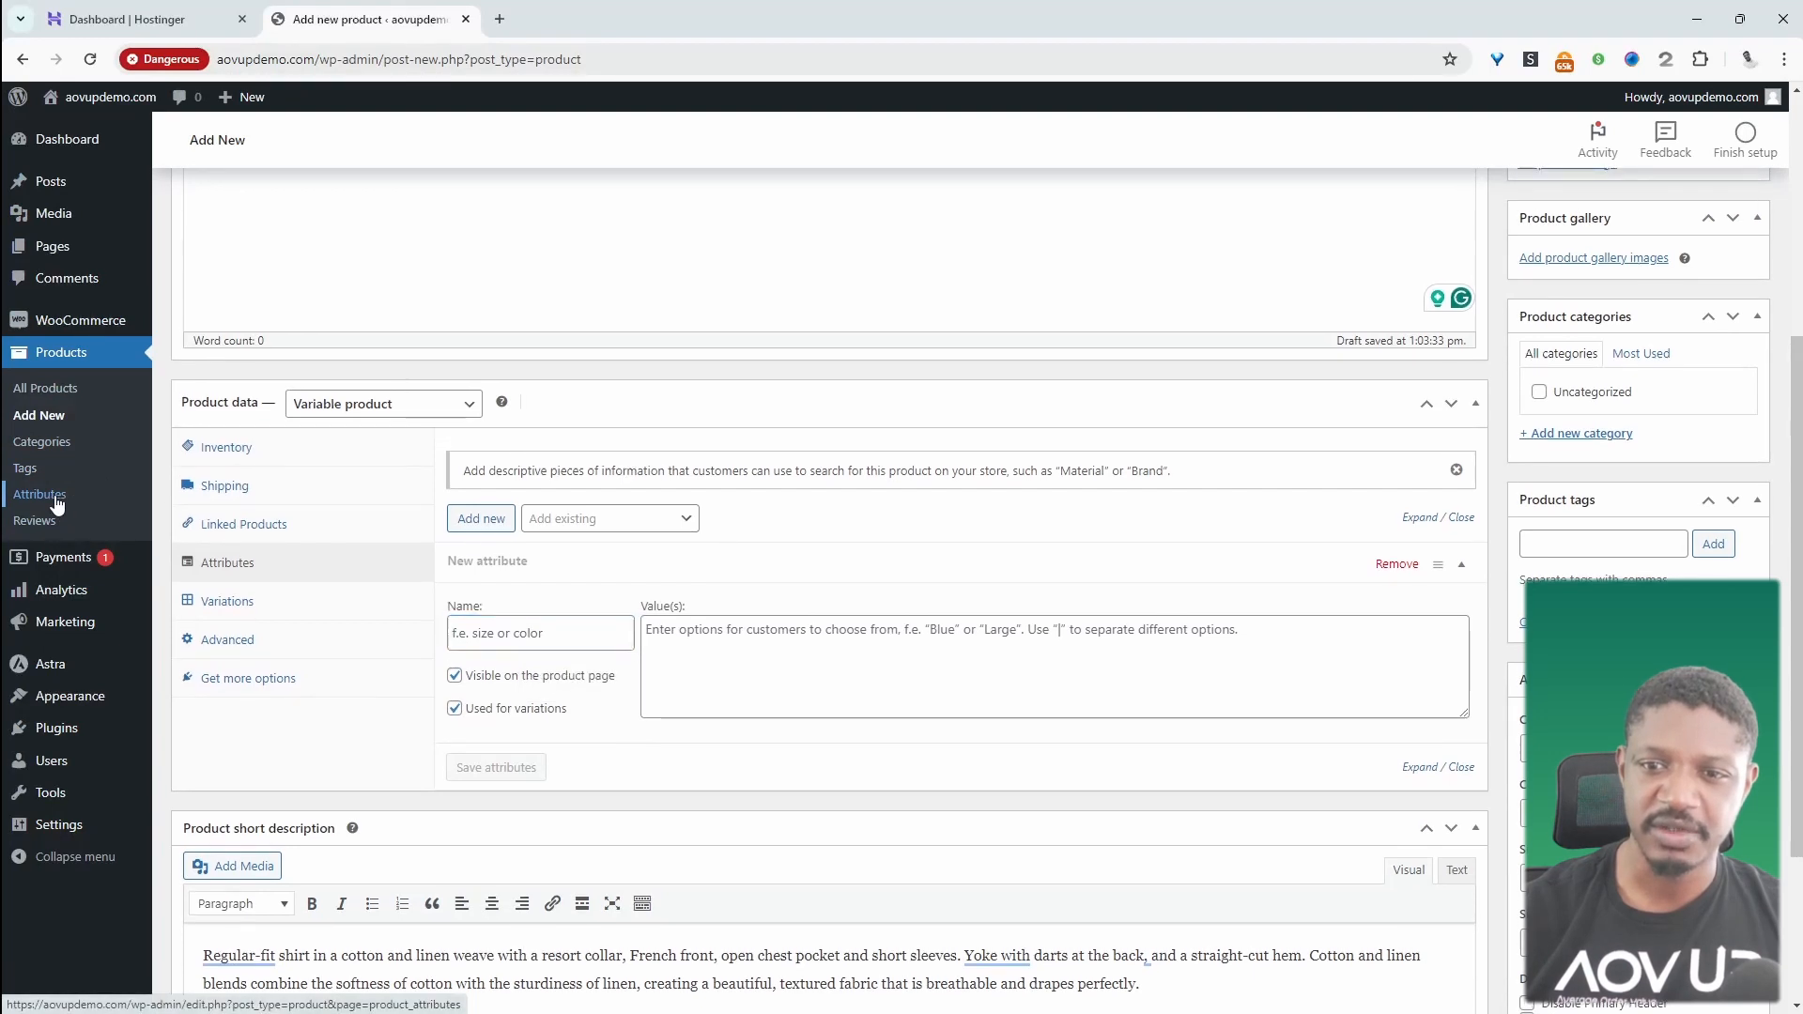
left_click(584, 20)
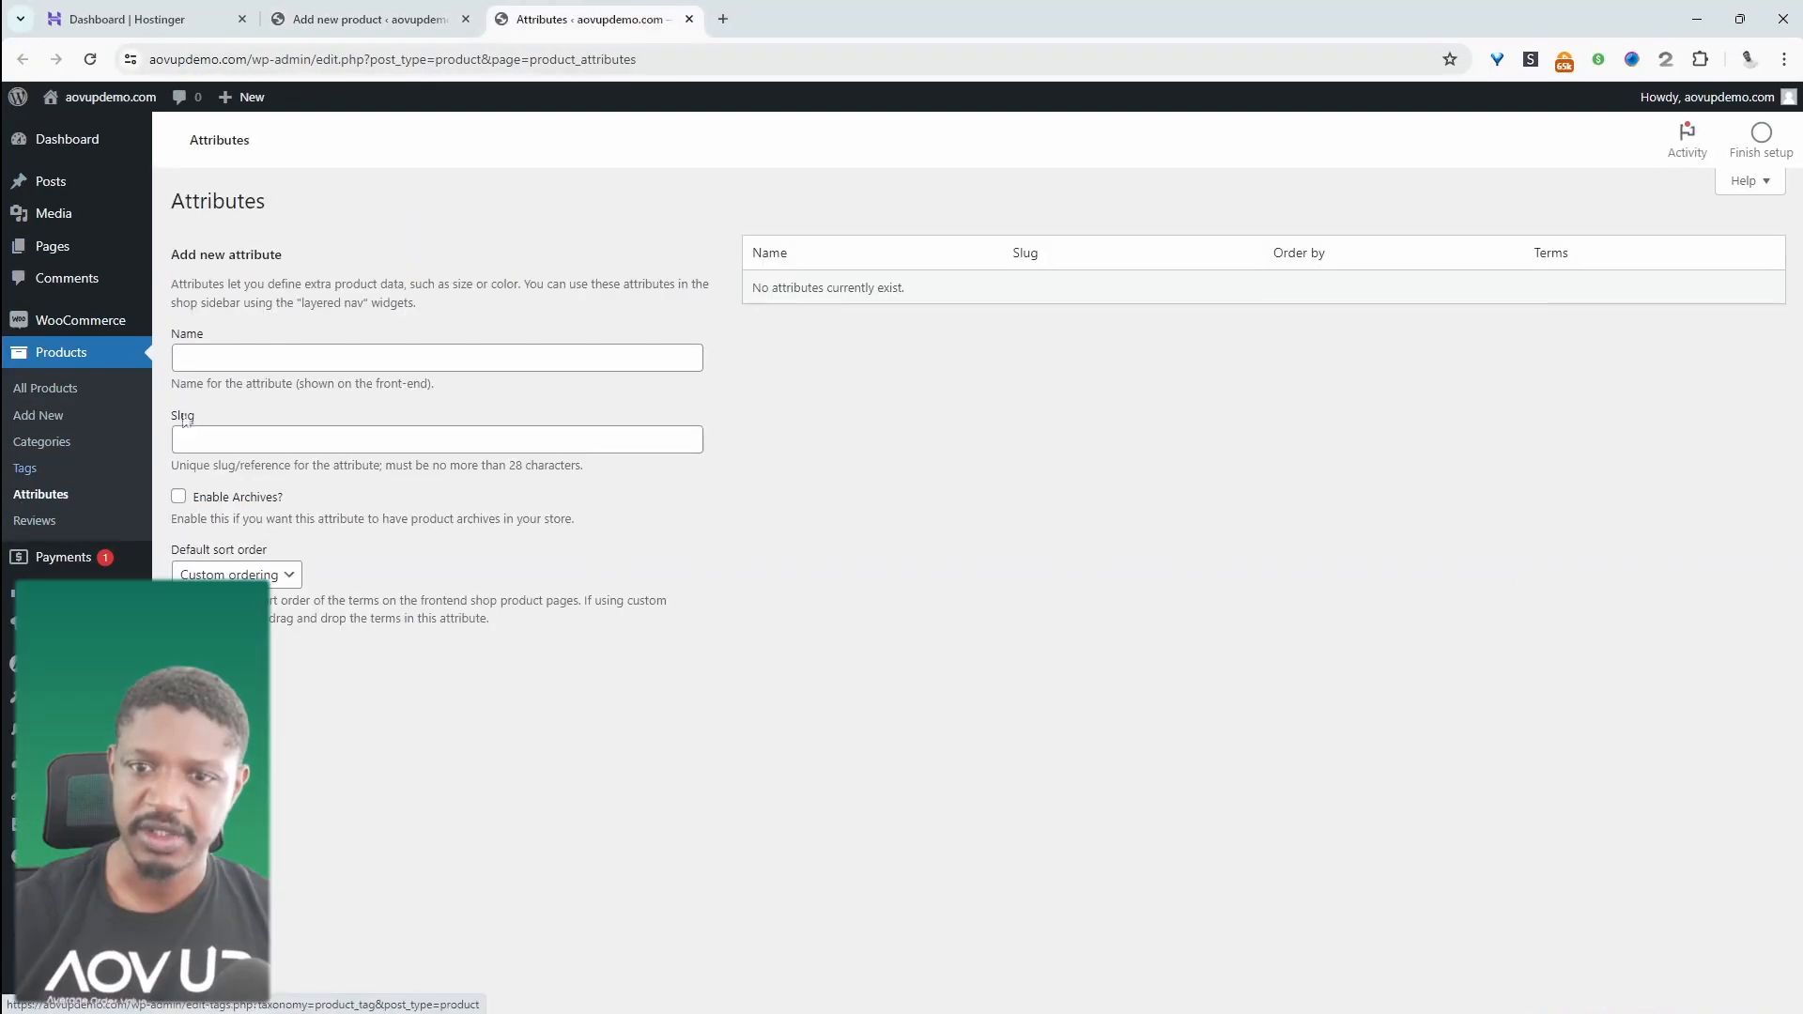
left_click(515, 356)
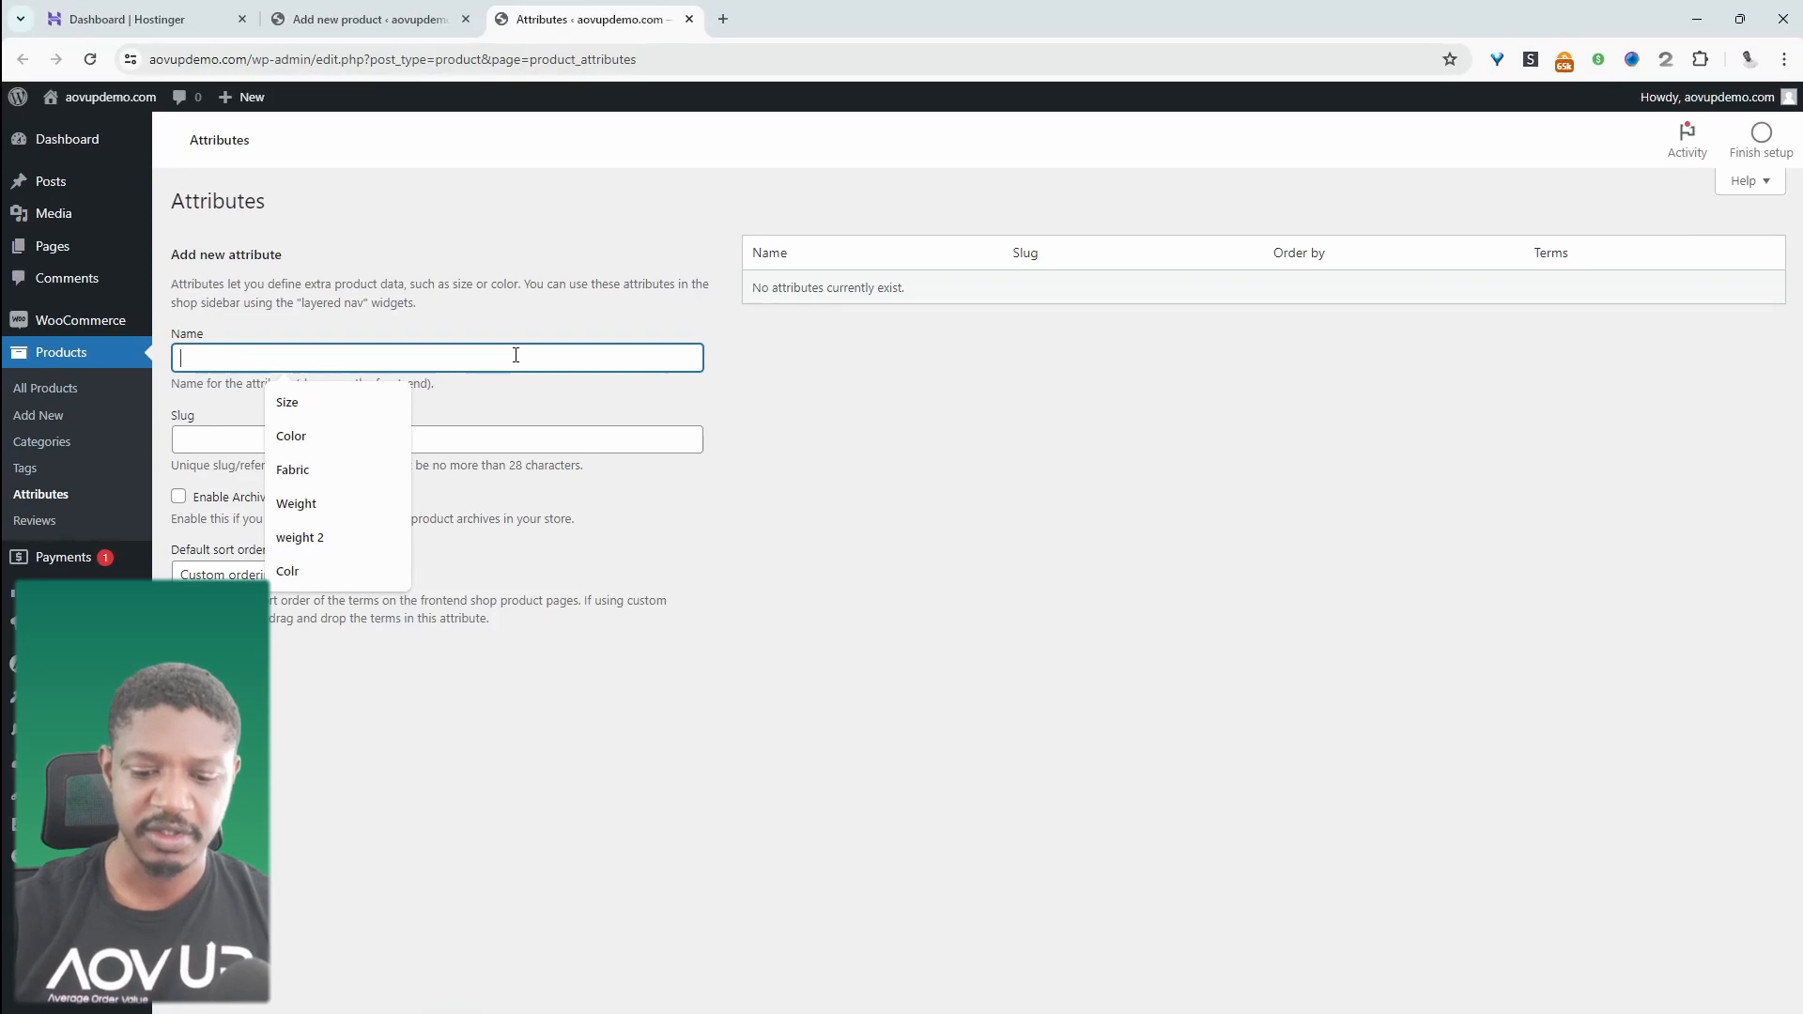
type("Color")
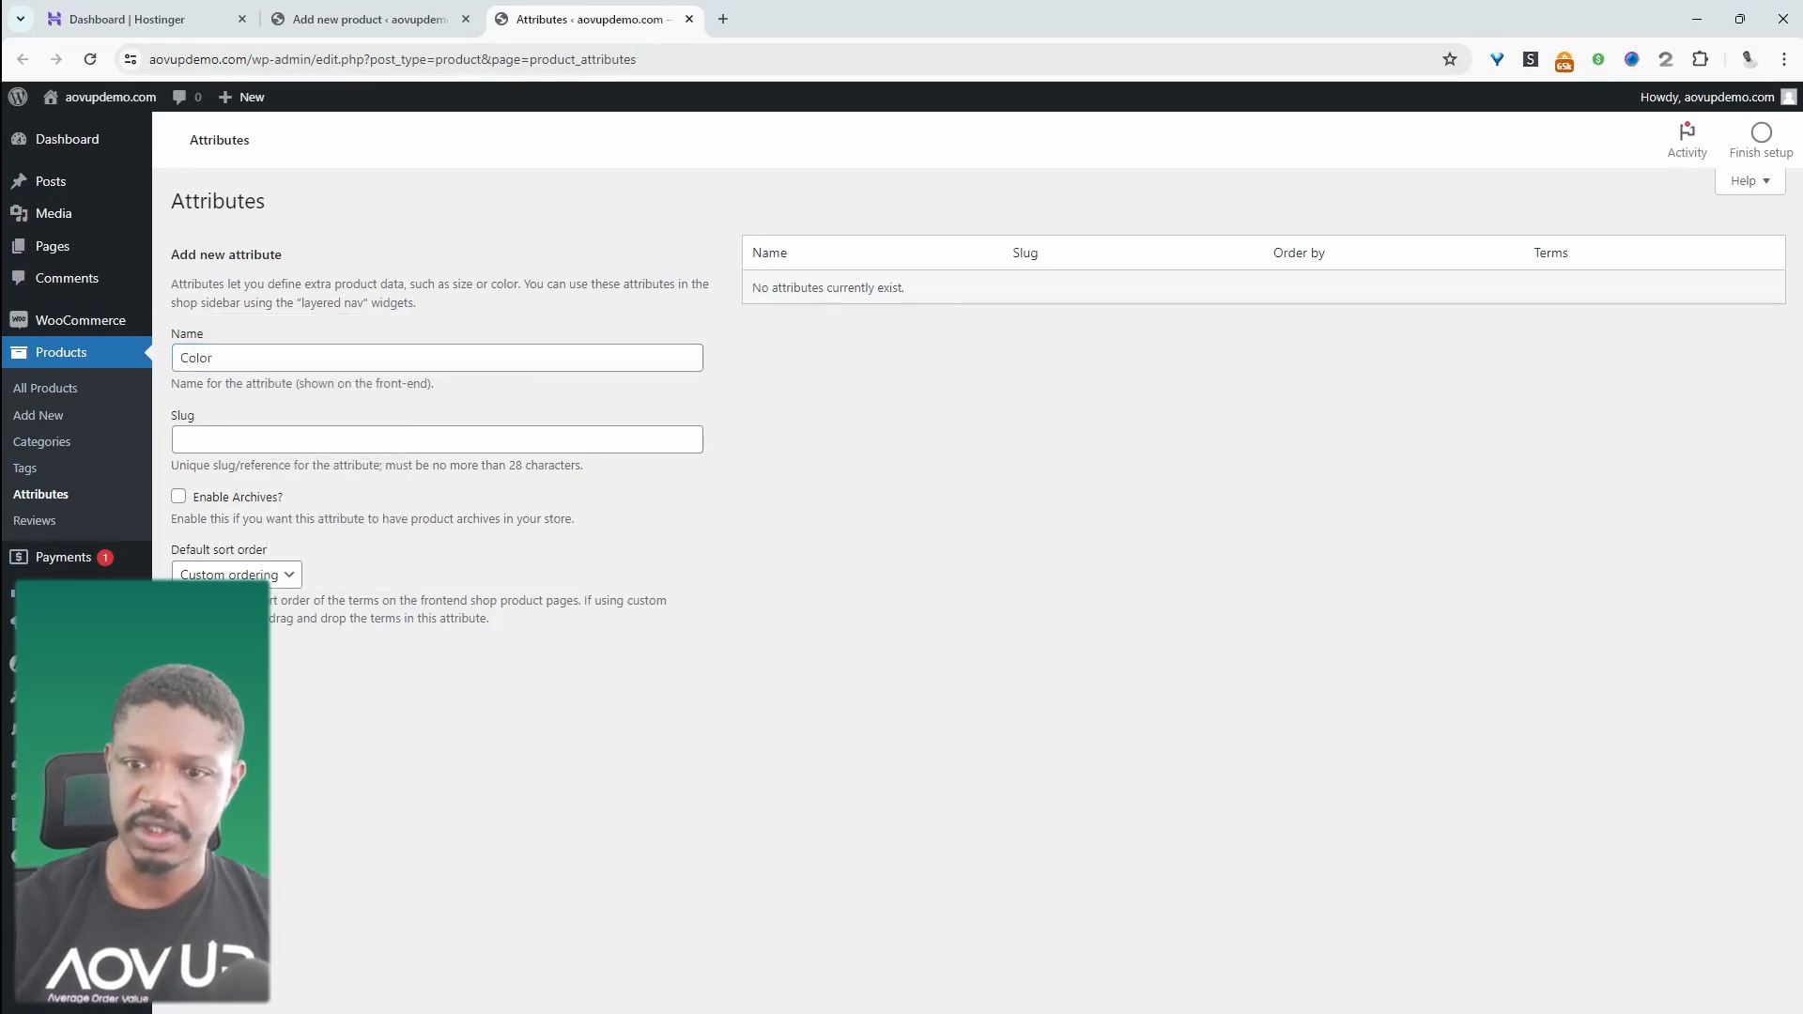
left_click(335, 368)
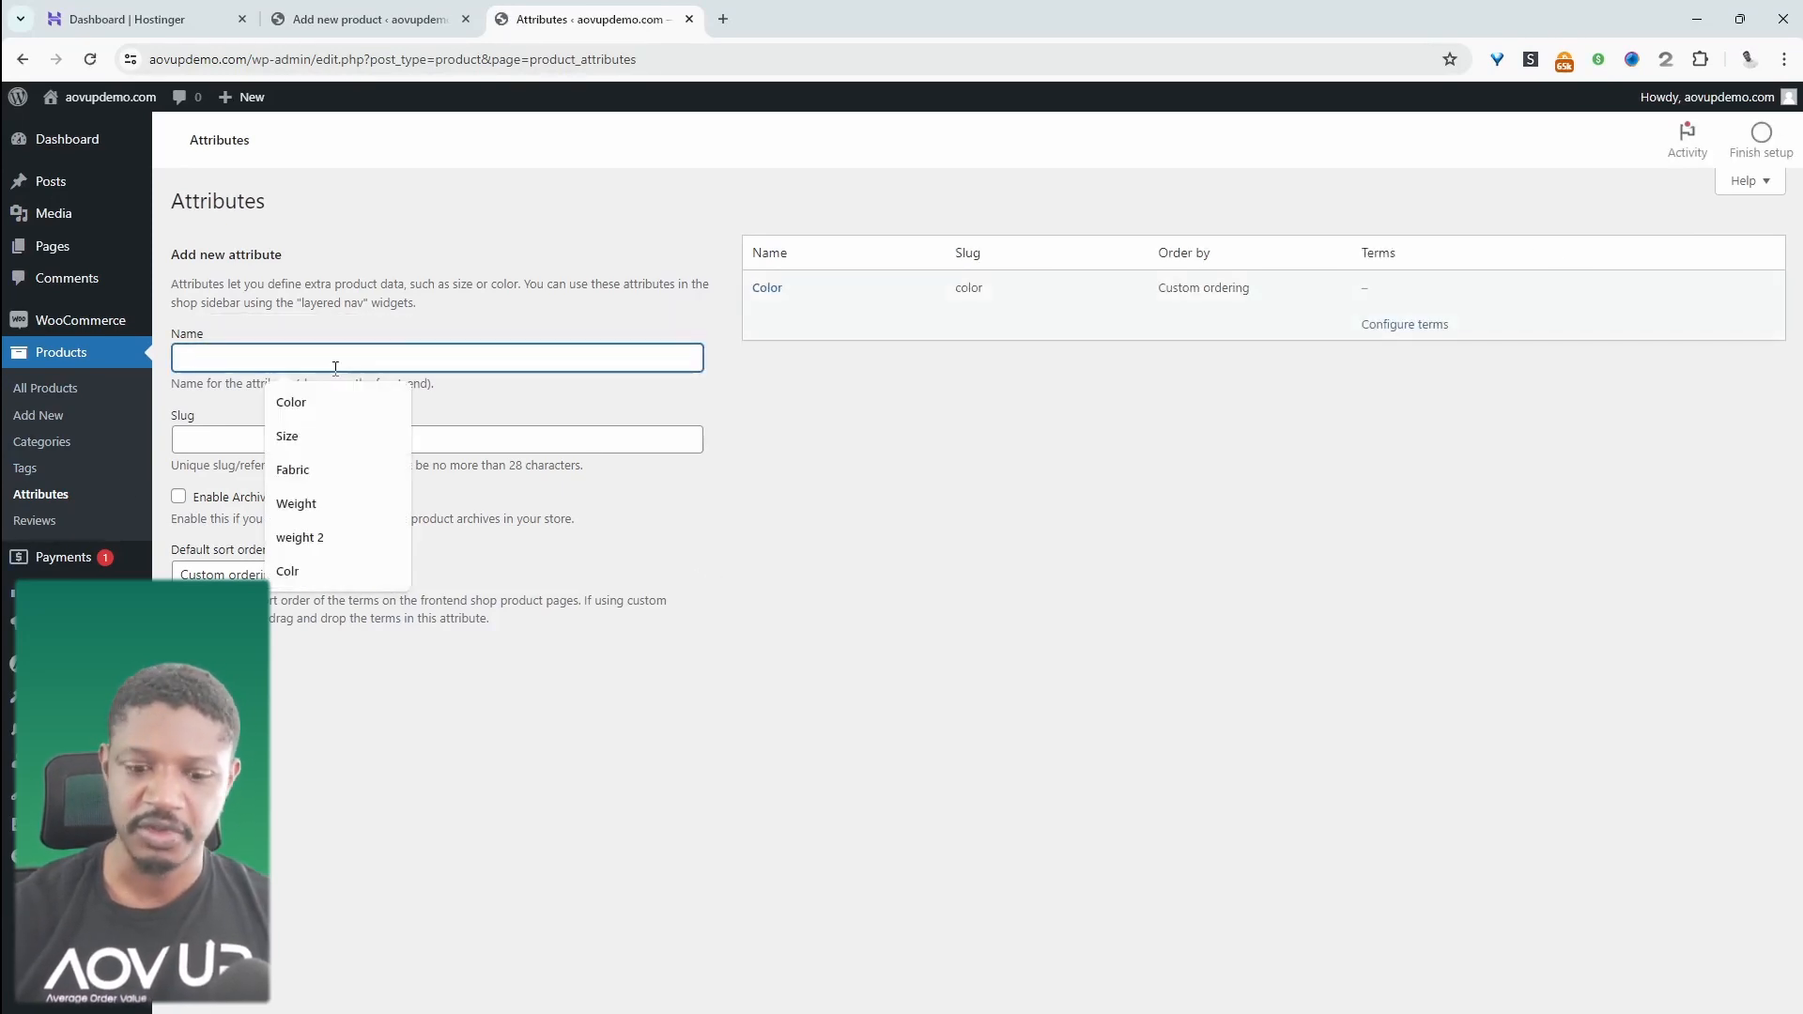
type("Size")
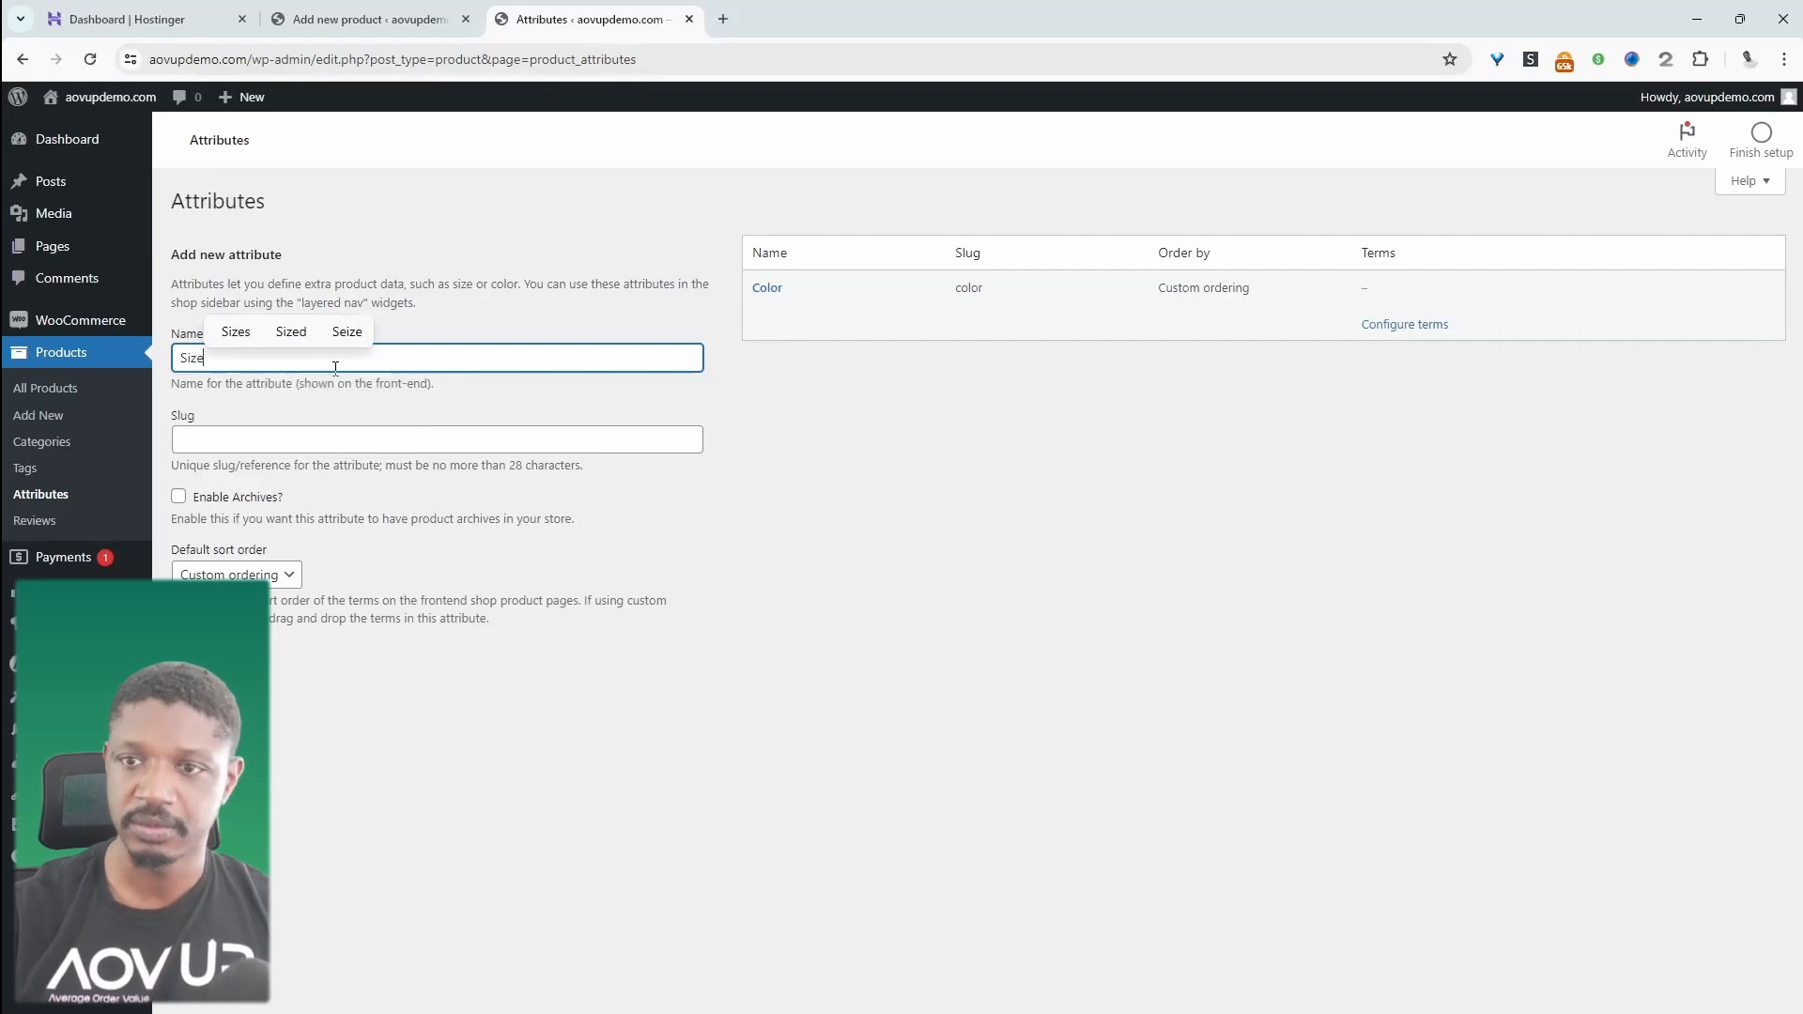
key("Return")
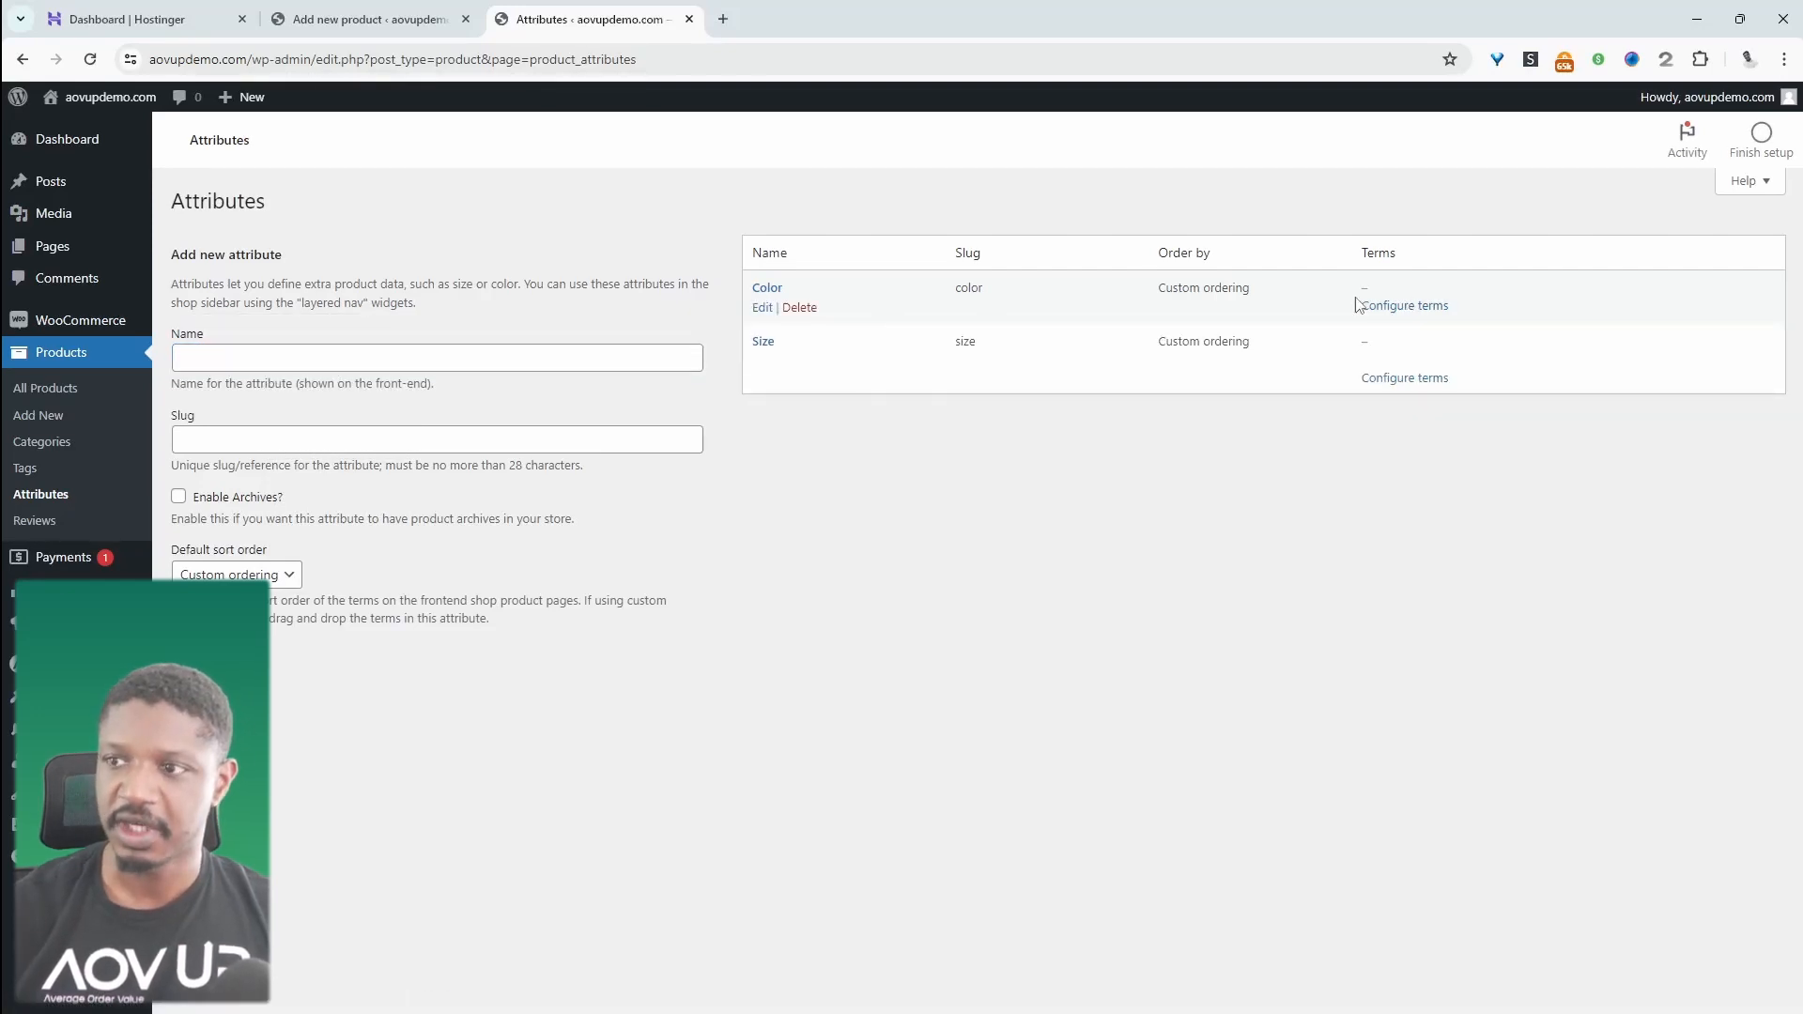
Configure the Color attribute's terms by adding "Blue" and "Brown"
left_click(1389, 306)
type("B")
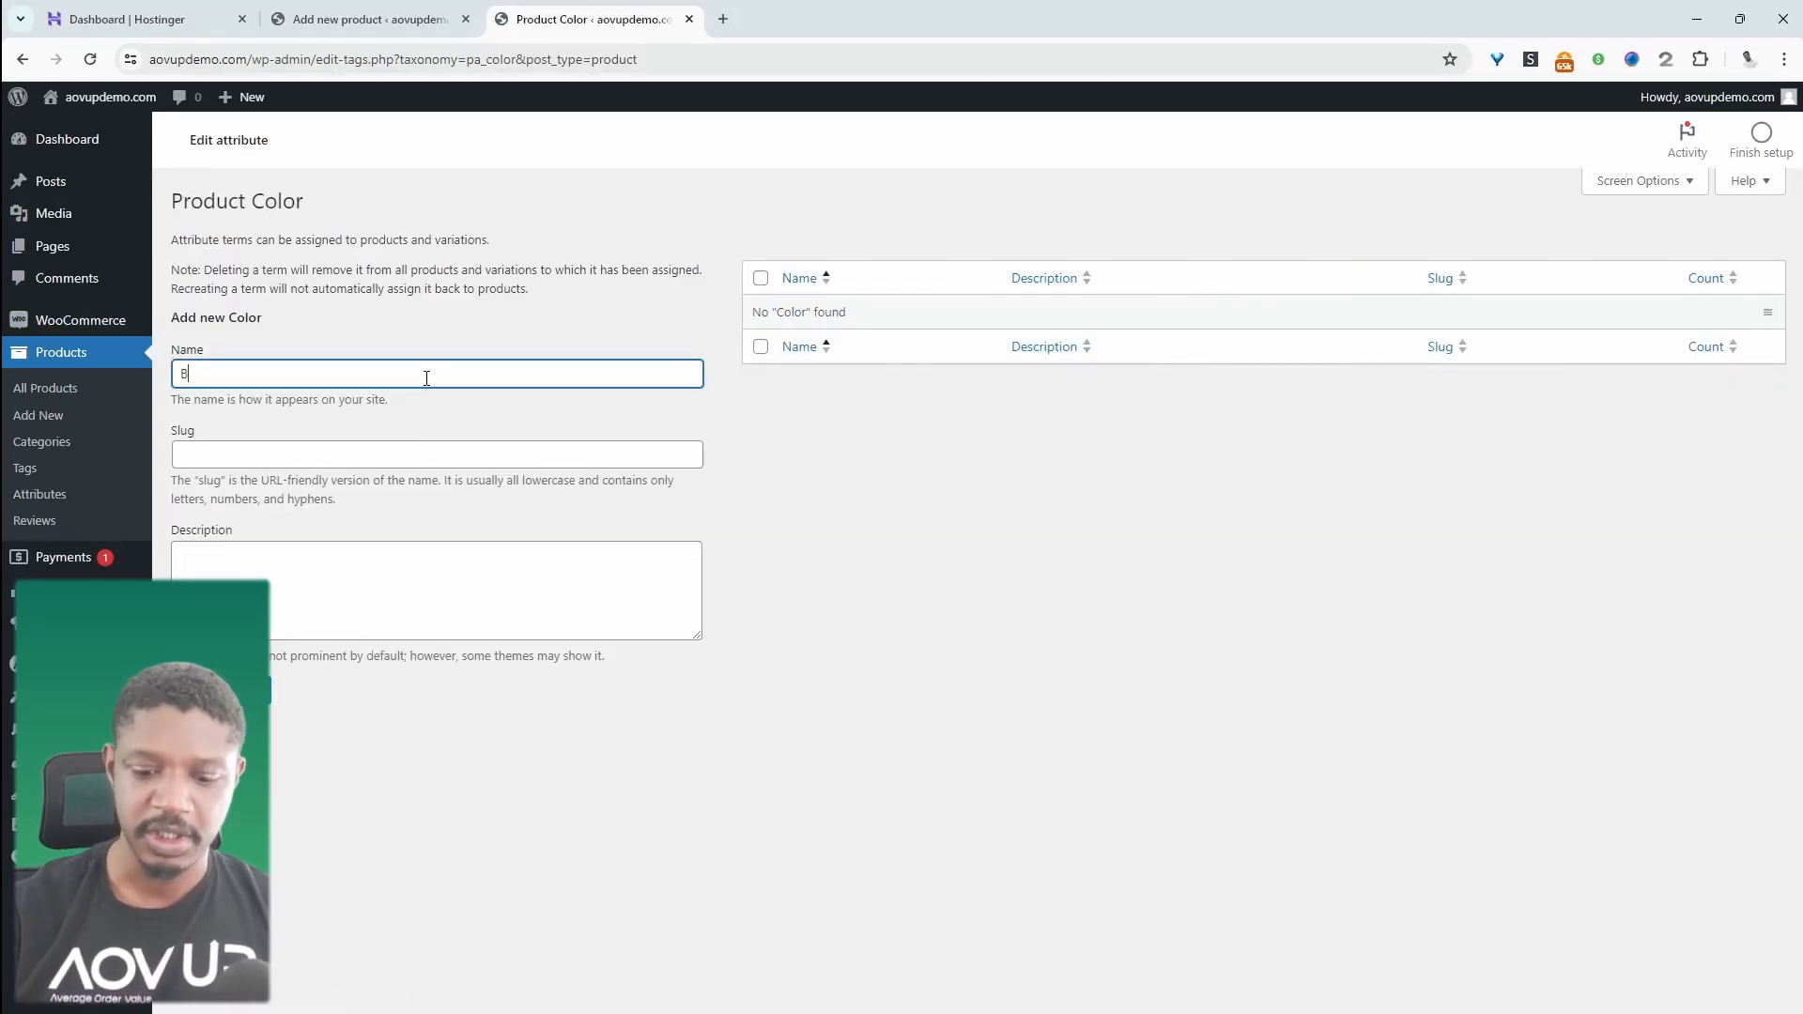
type("lue")
key("Return")
type("Brown")
key("Return")
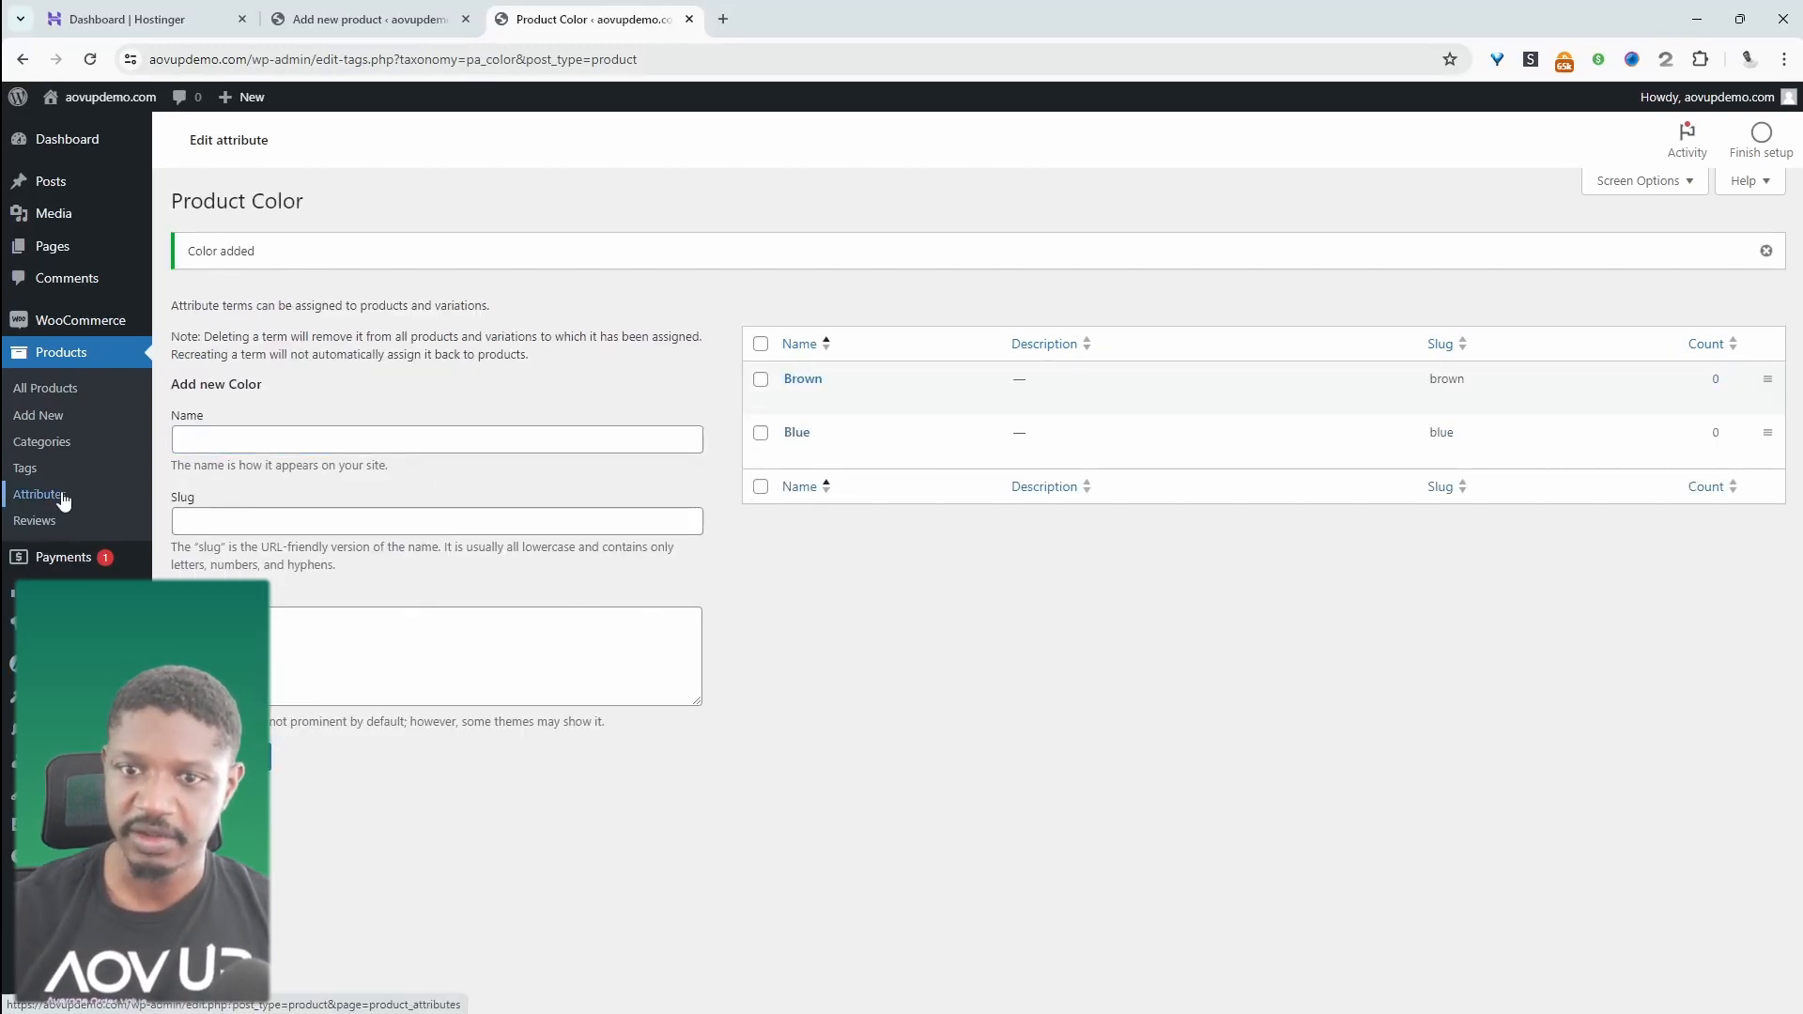
Configure the Size attribute's terms by adding "L", "M" and "S"
left_click(39, 494)
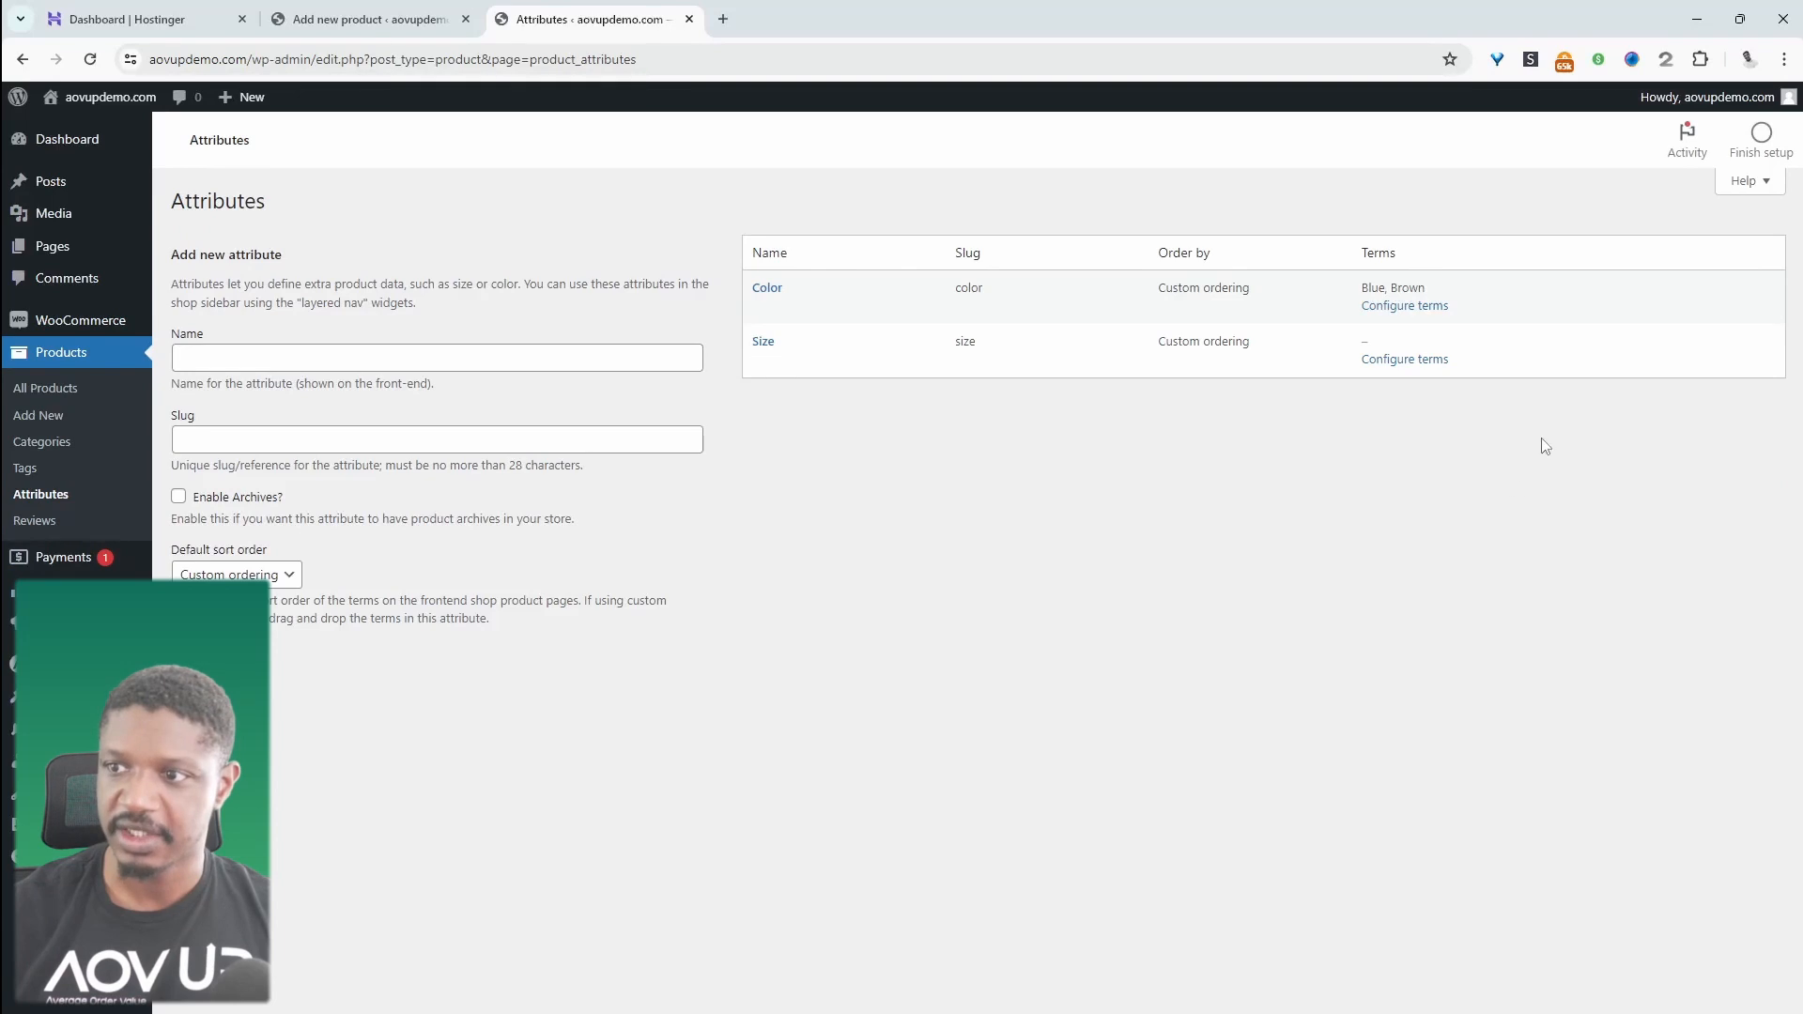
left_click(1413, 359)
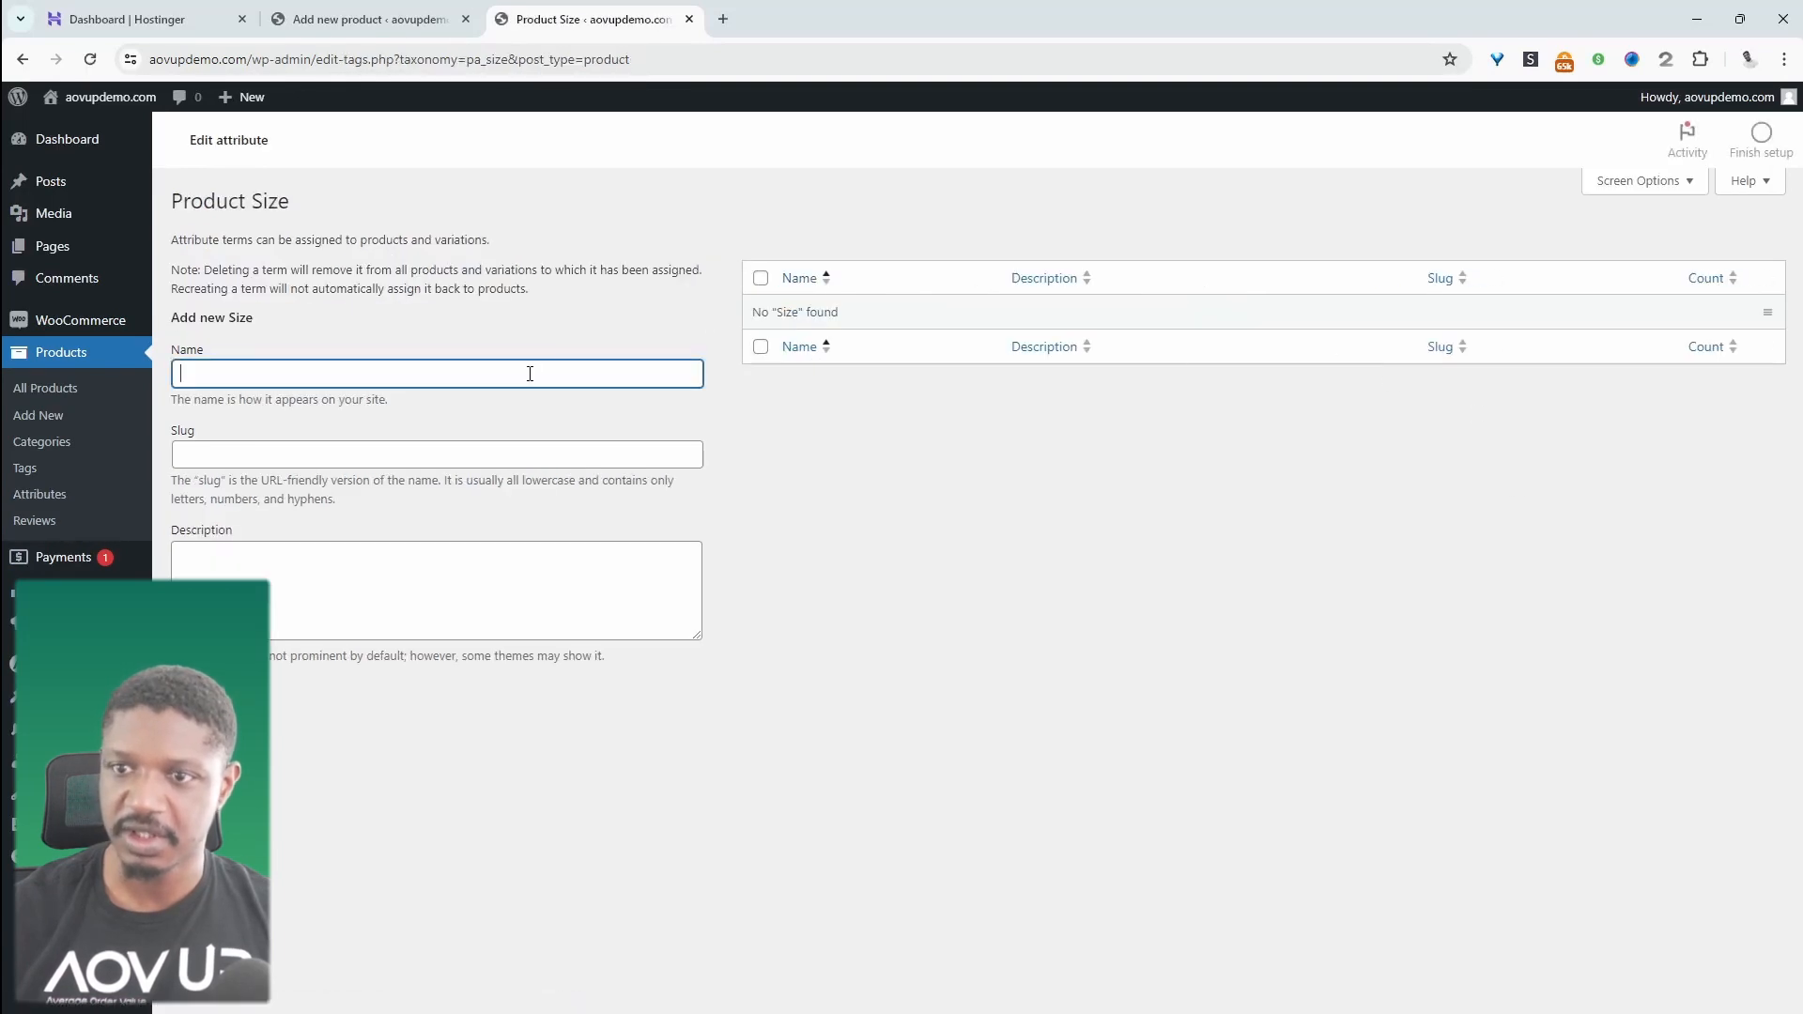
type("L")
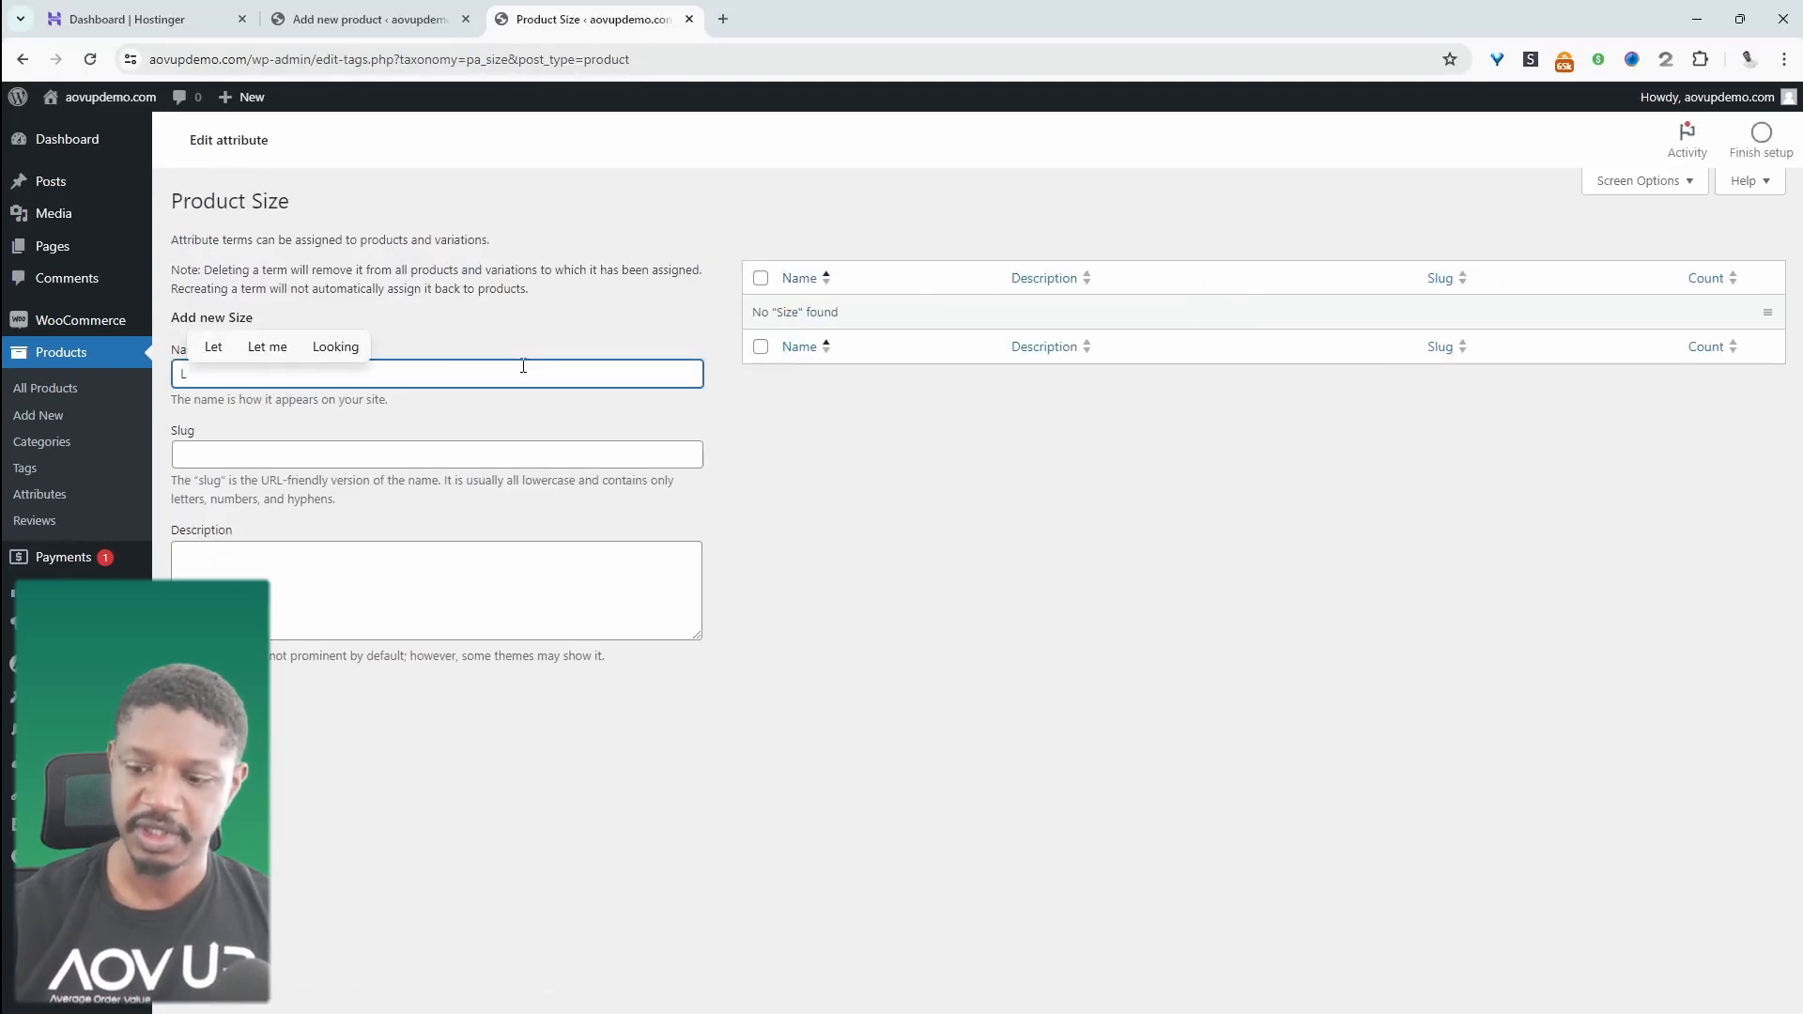
key("Return")
type("M")
key("Return")
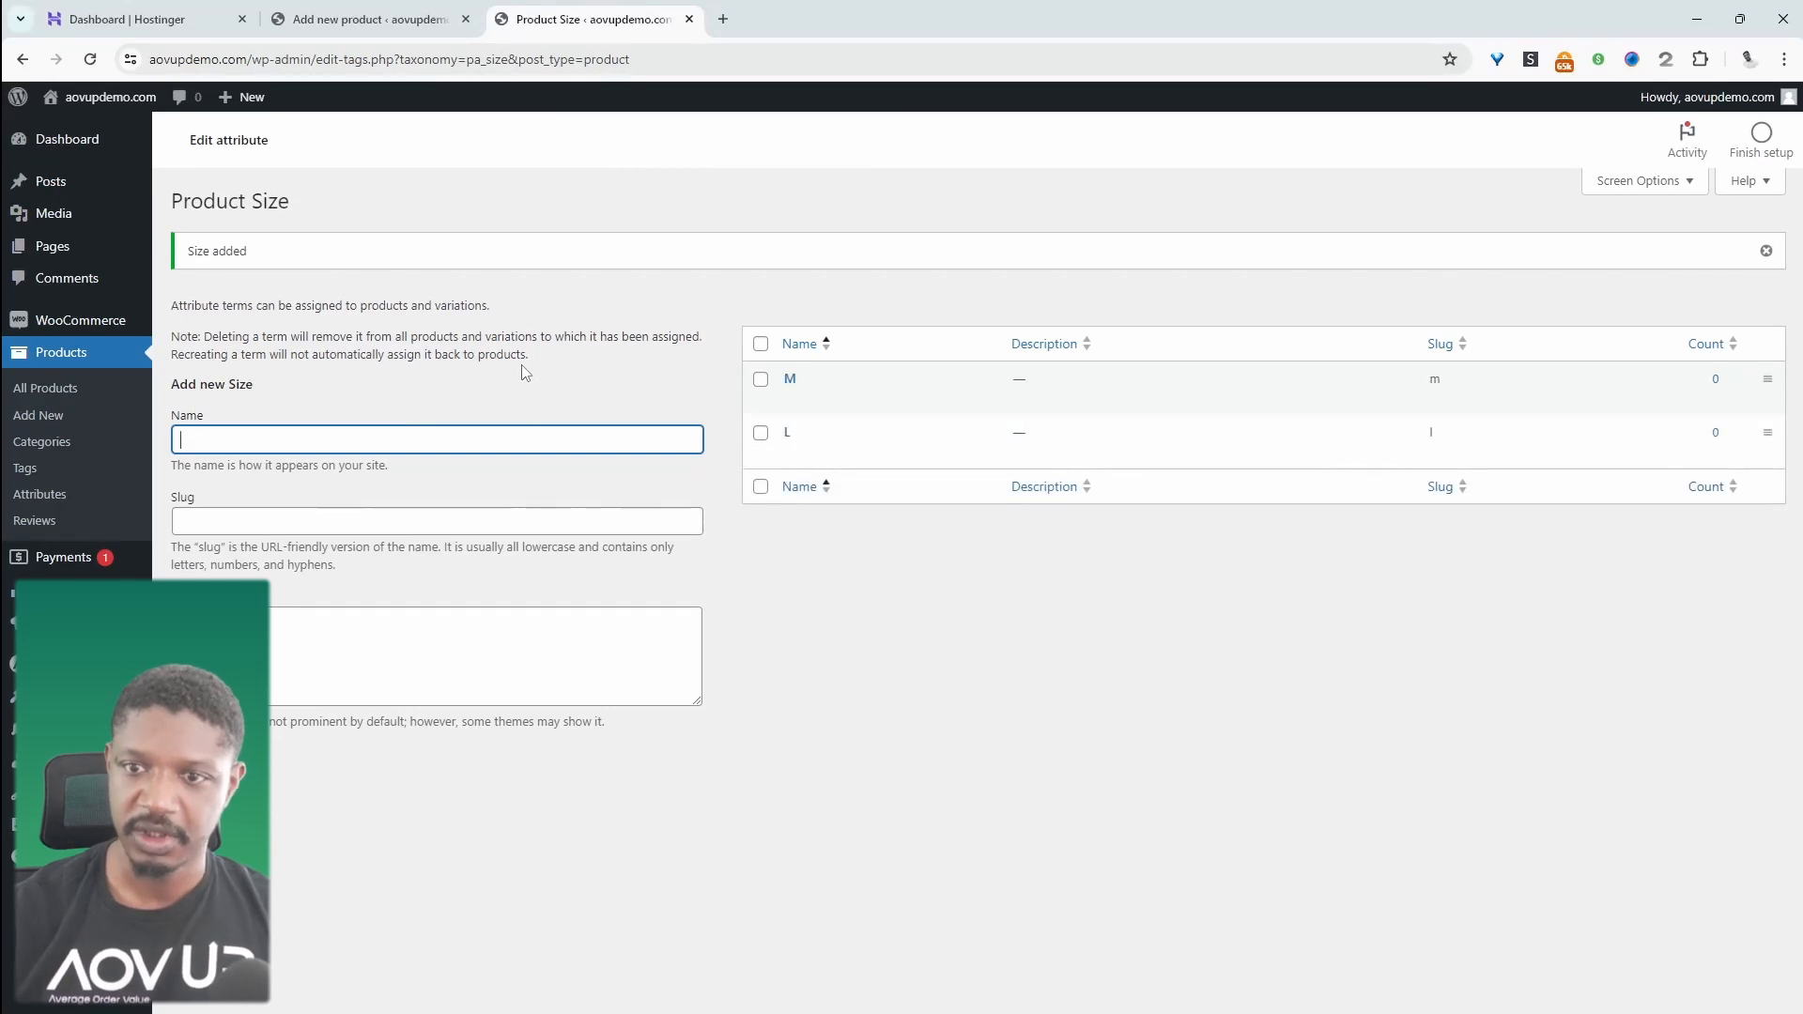
type("S")
key("Return")
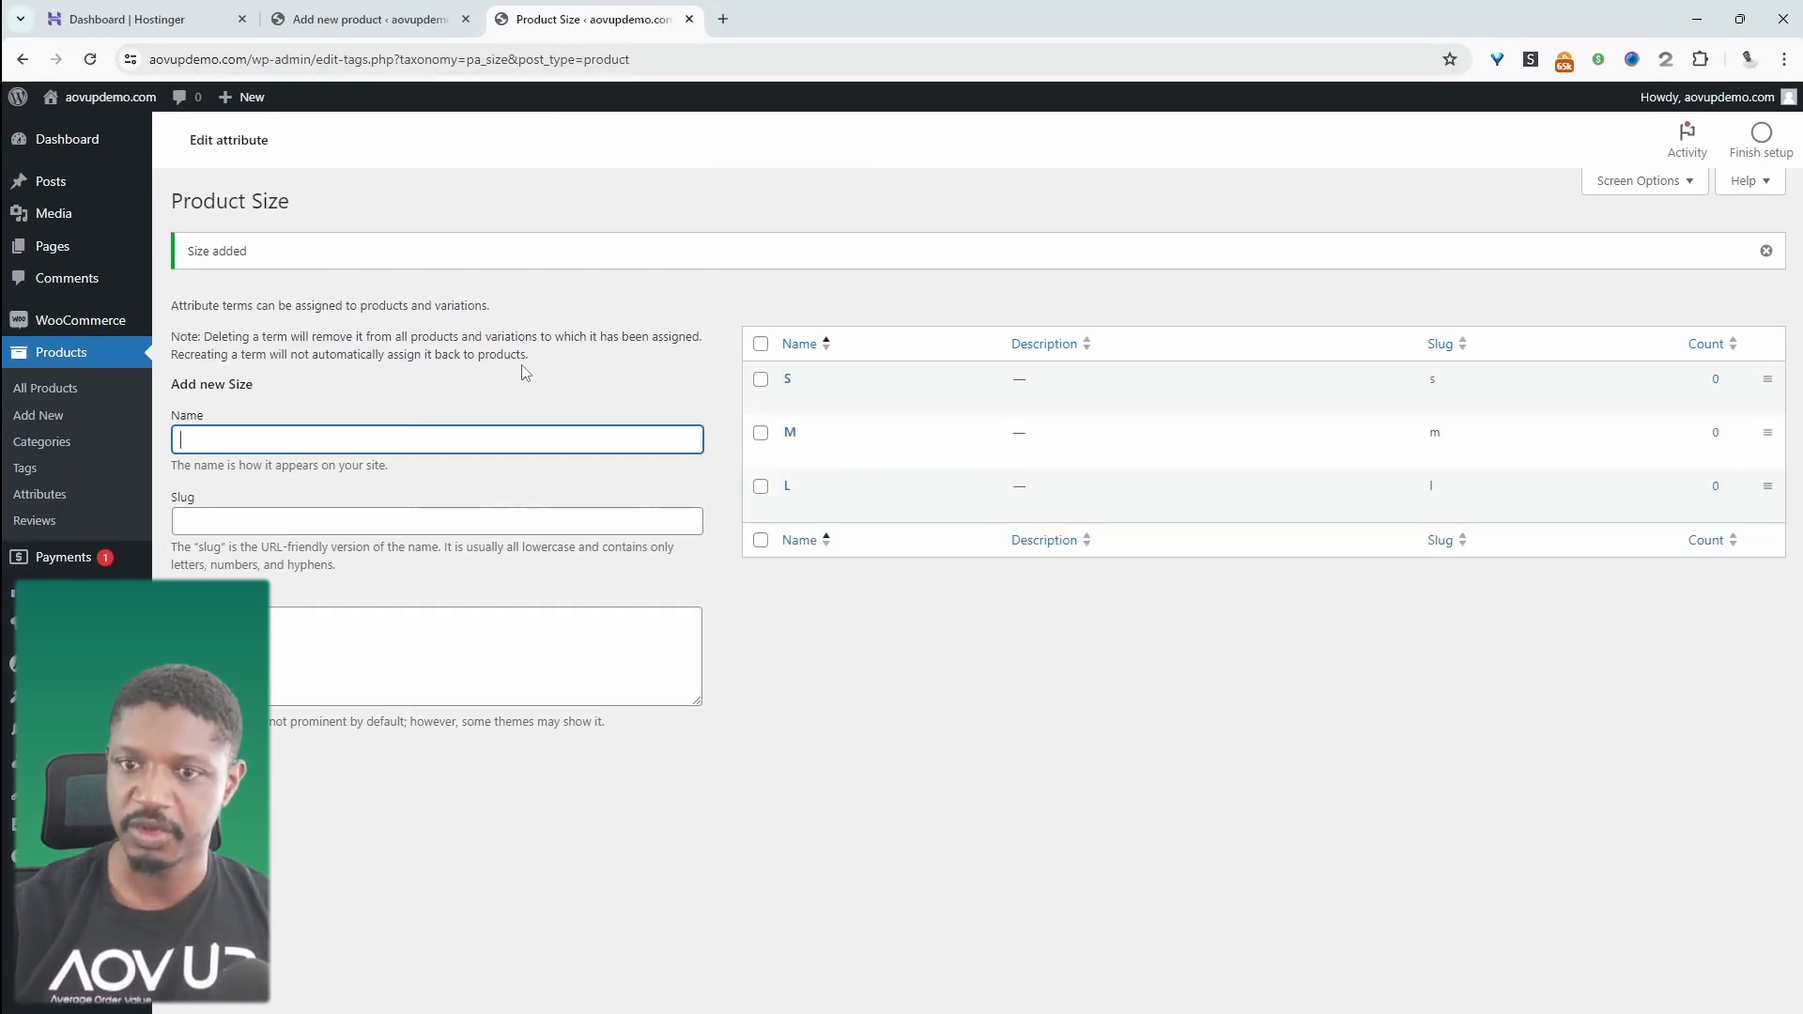
Return to the Mens Shirt product and add the existing Color attribute with all of its values for variations
key("ctrl+shift+Tab")
left_click(552, 514)
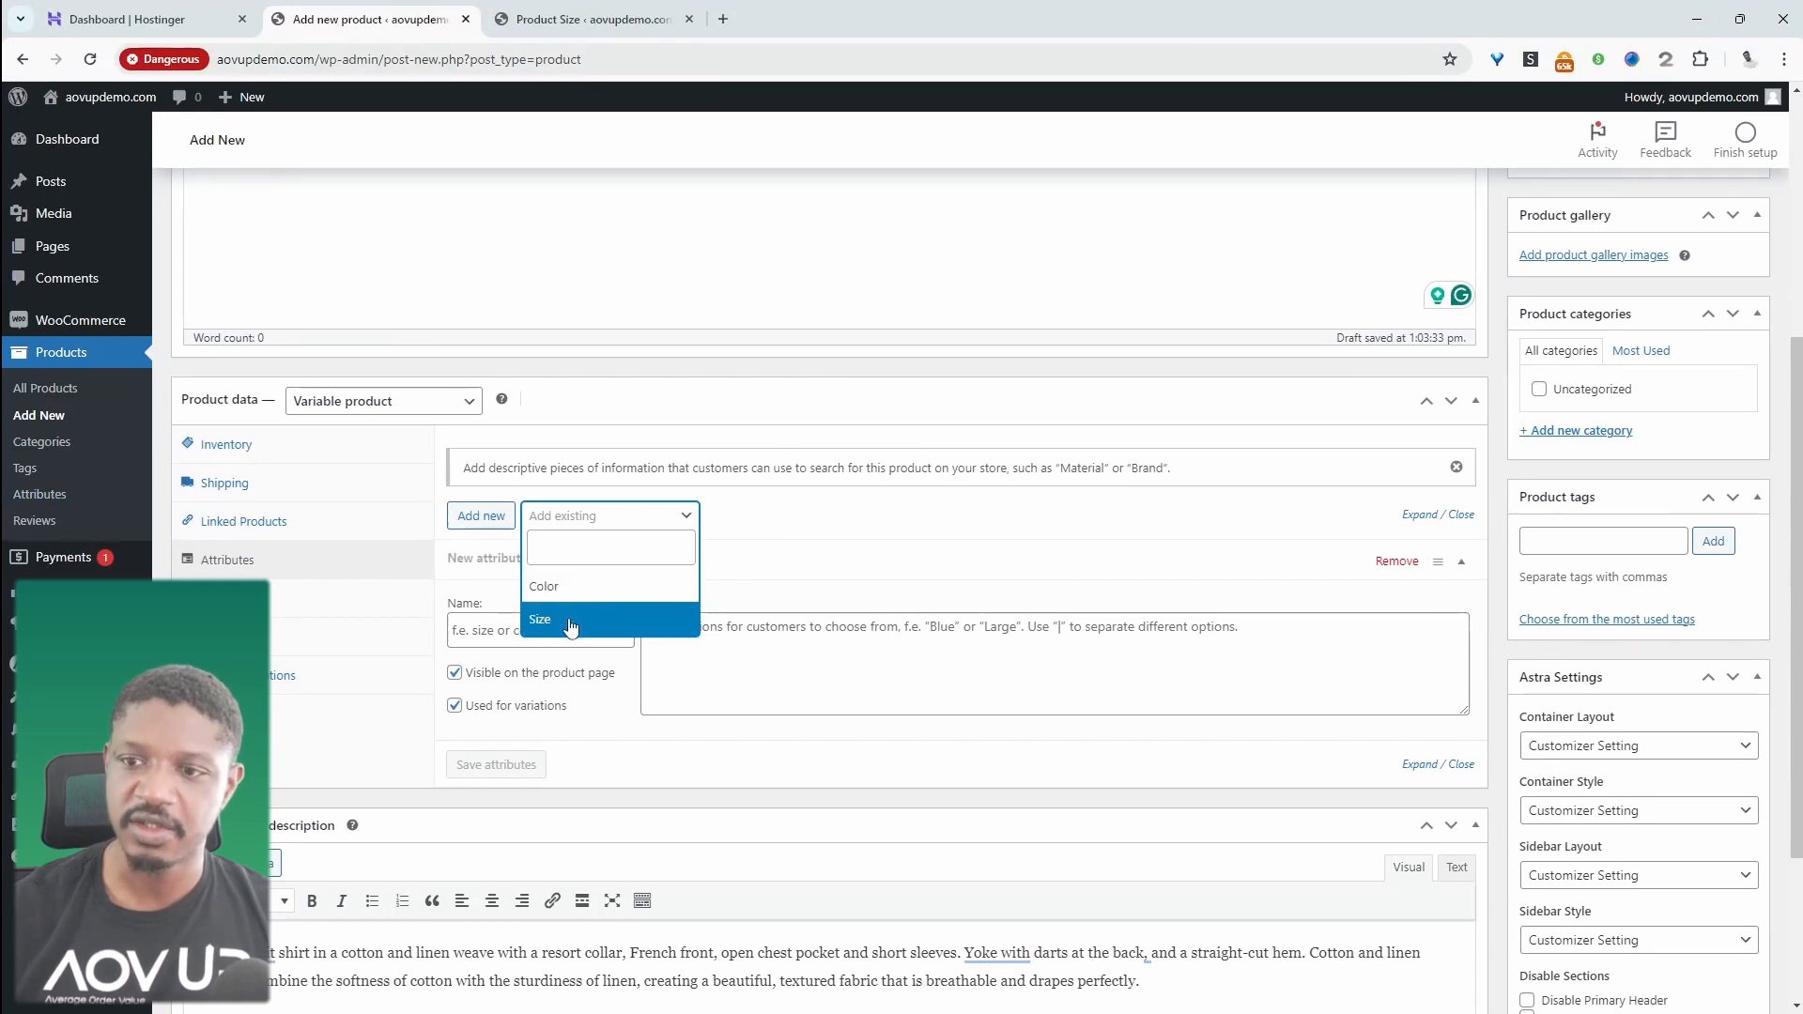
left_click(590, 588)
left_click(674, 670)
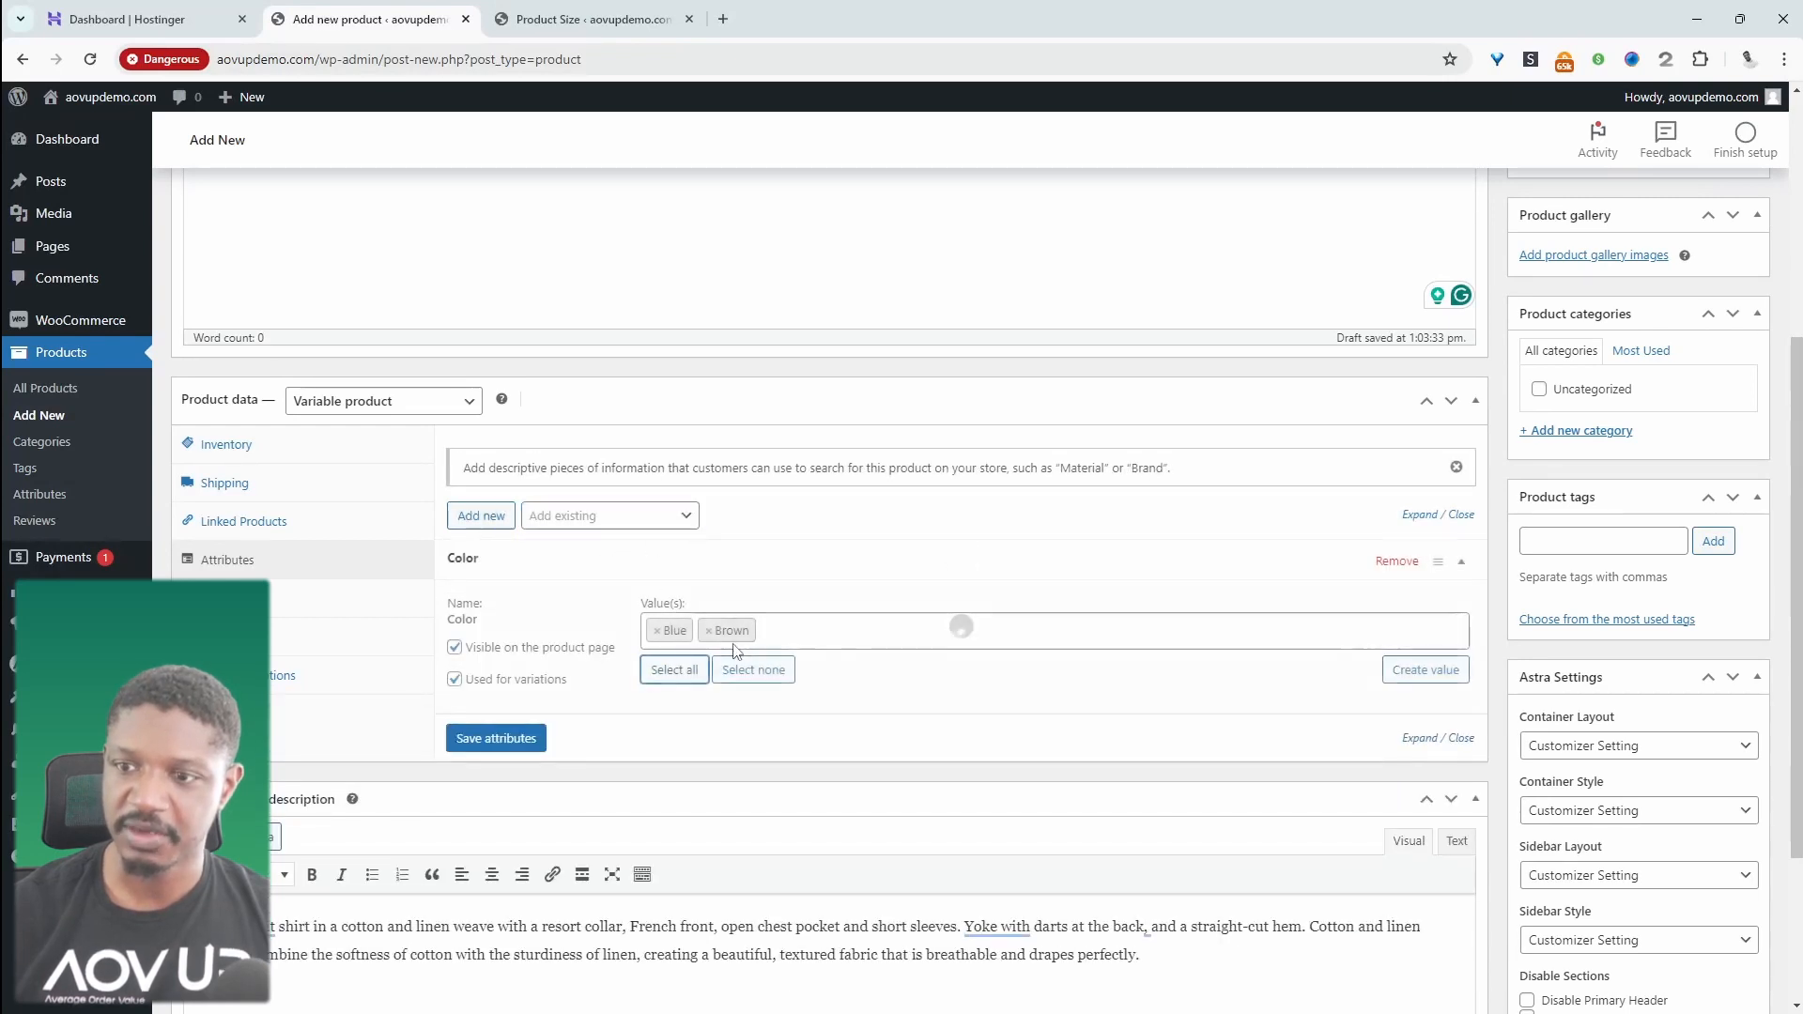
left_click(455, 679)
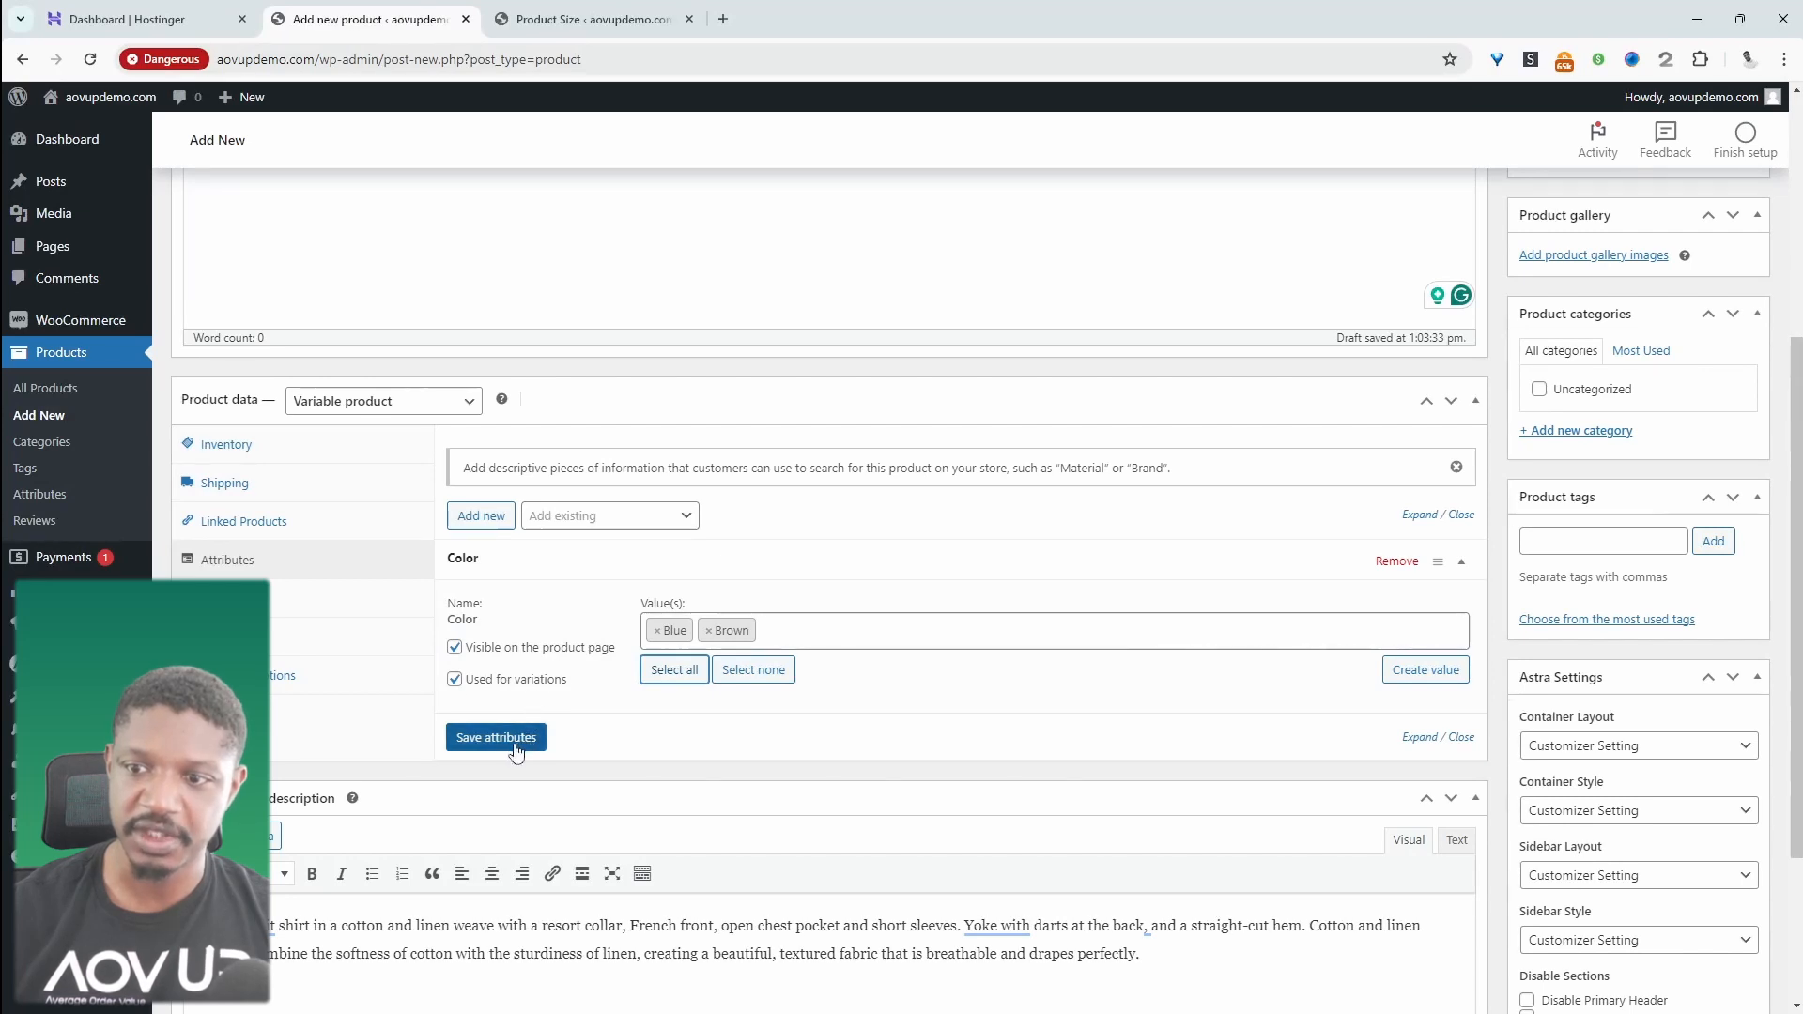
Add the existing Size attribute to the product with the values L and S, and save the attributes
left_click(549, 516)
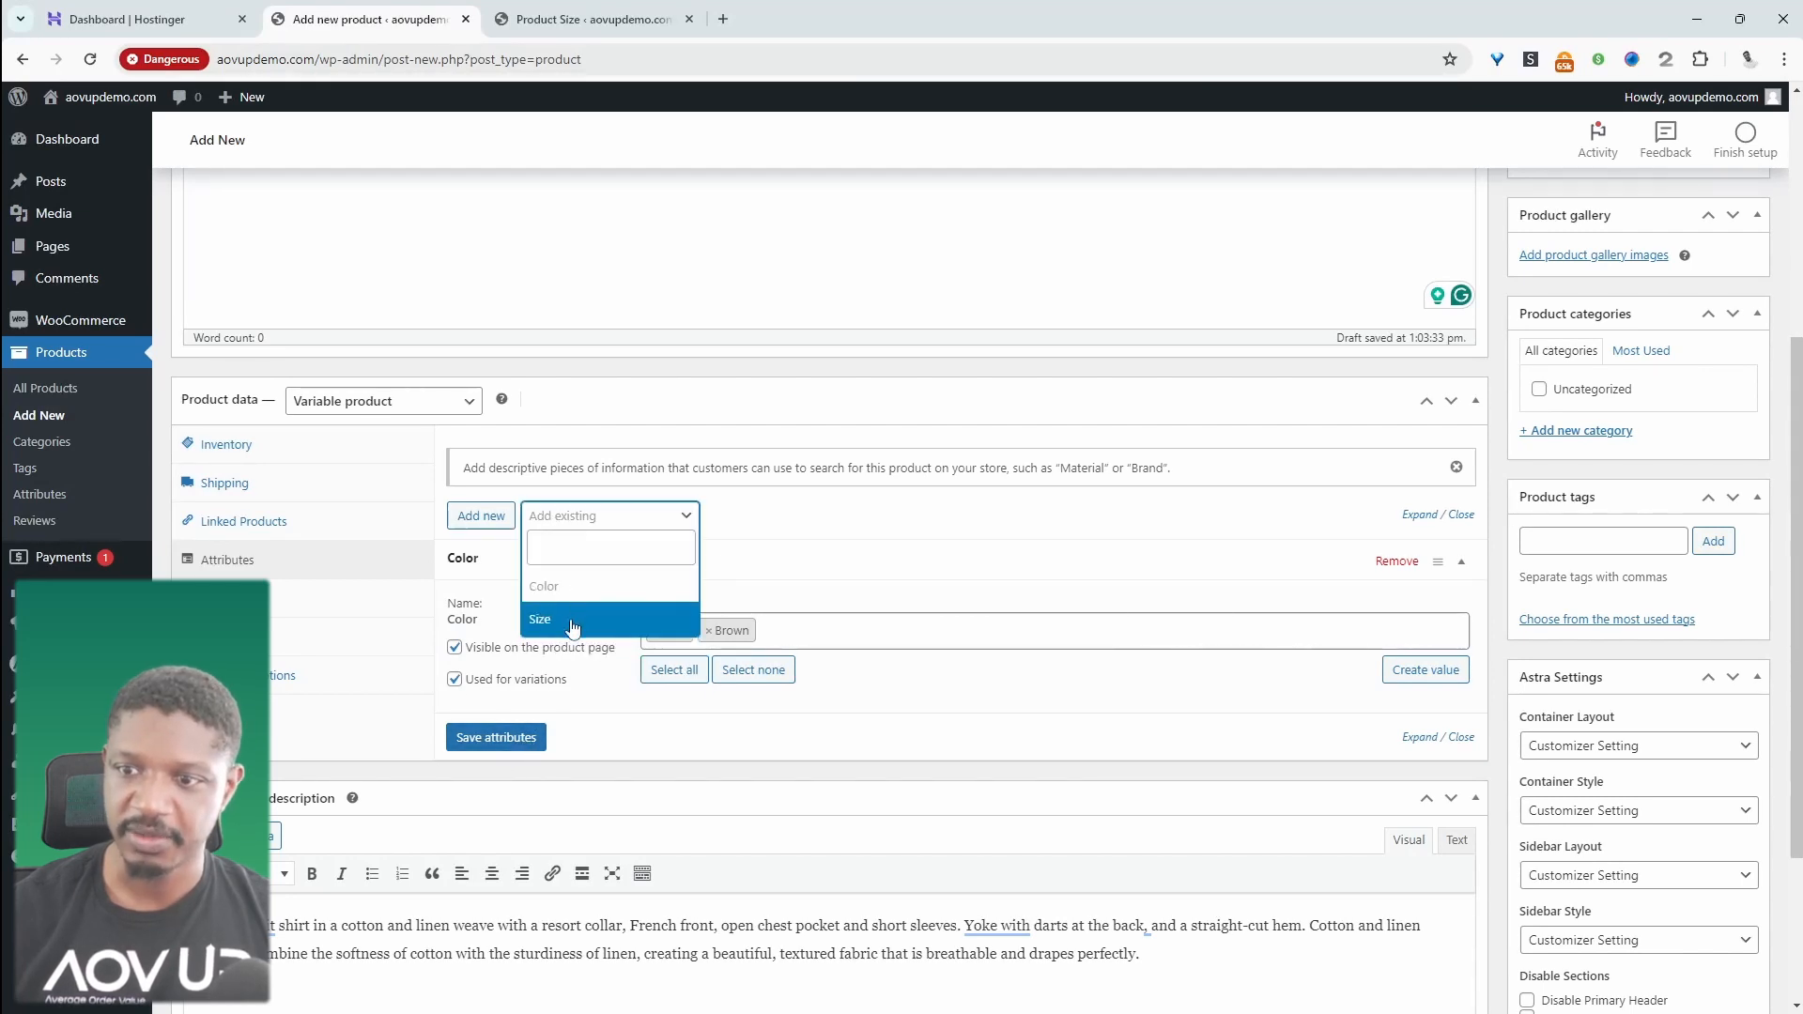
left_click(572, 622)
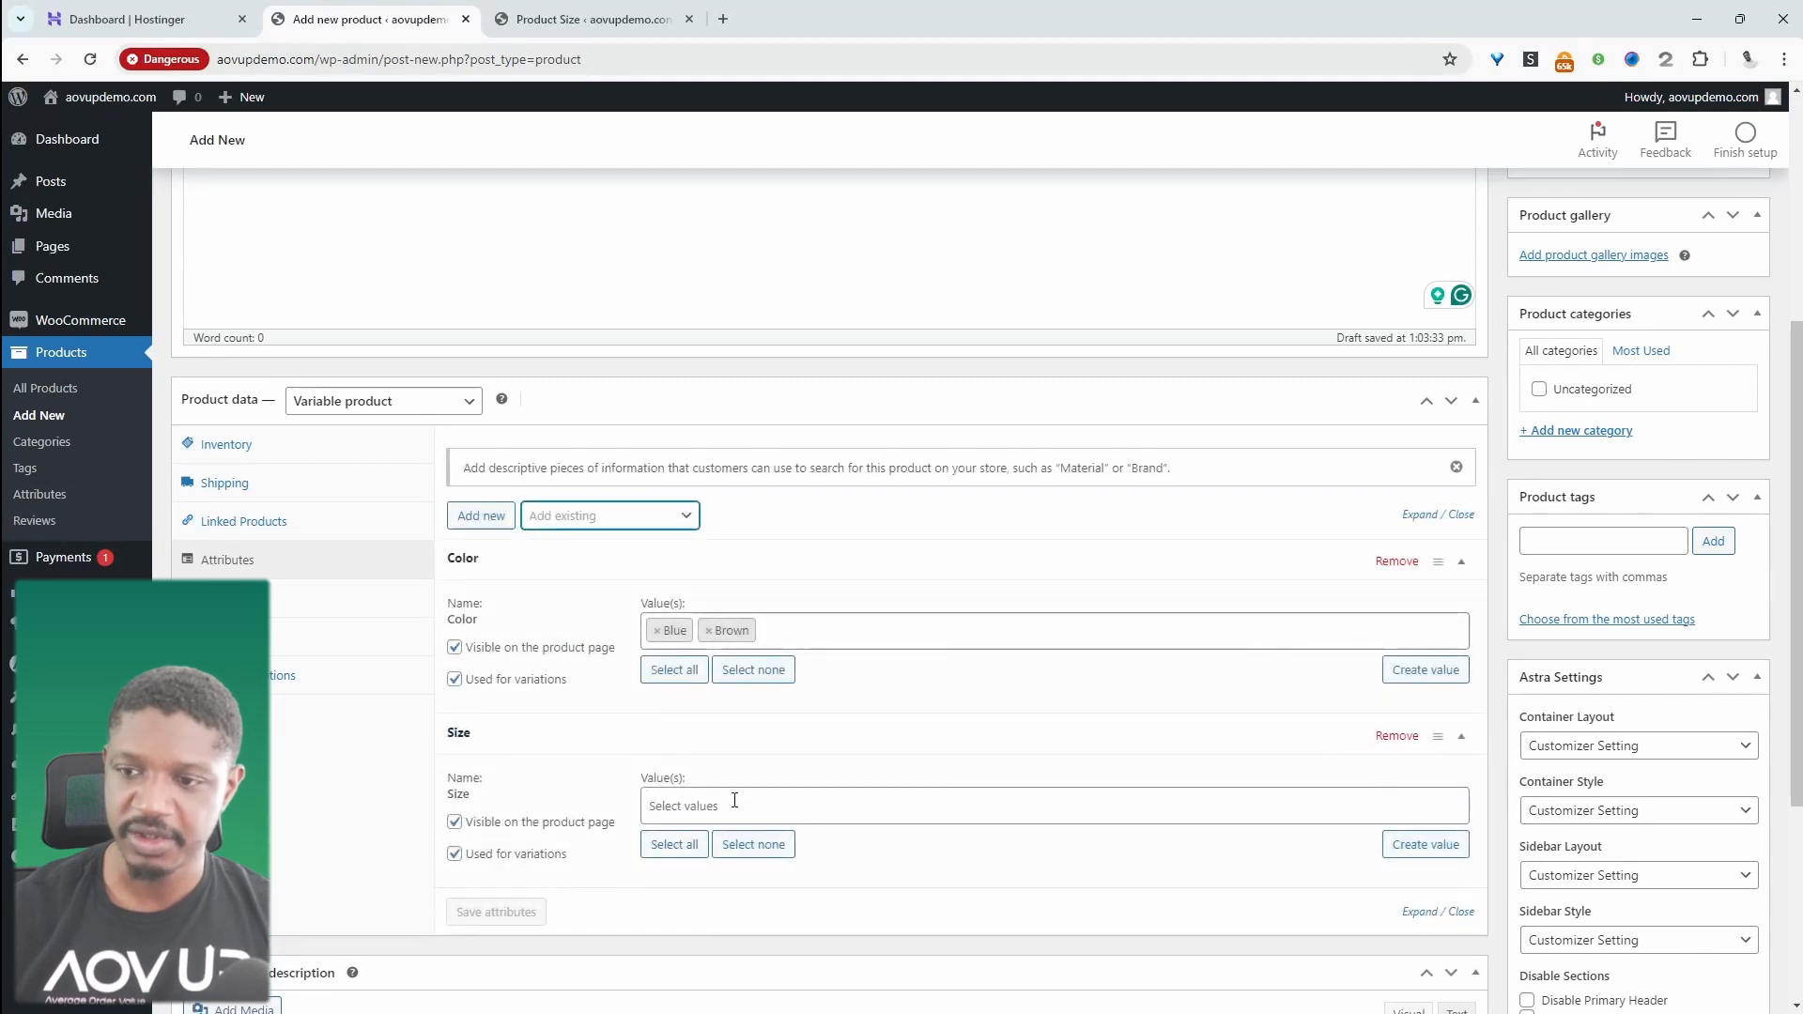
left_click(734, 804)
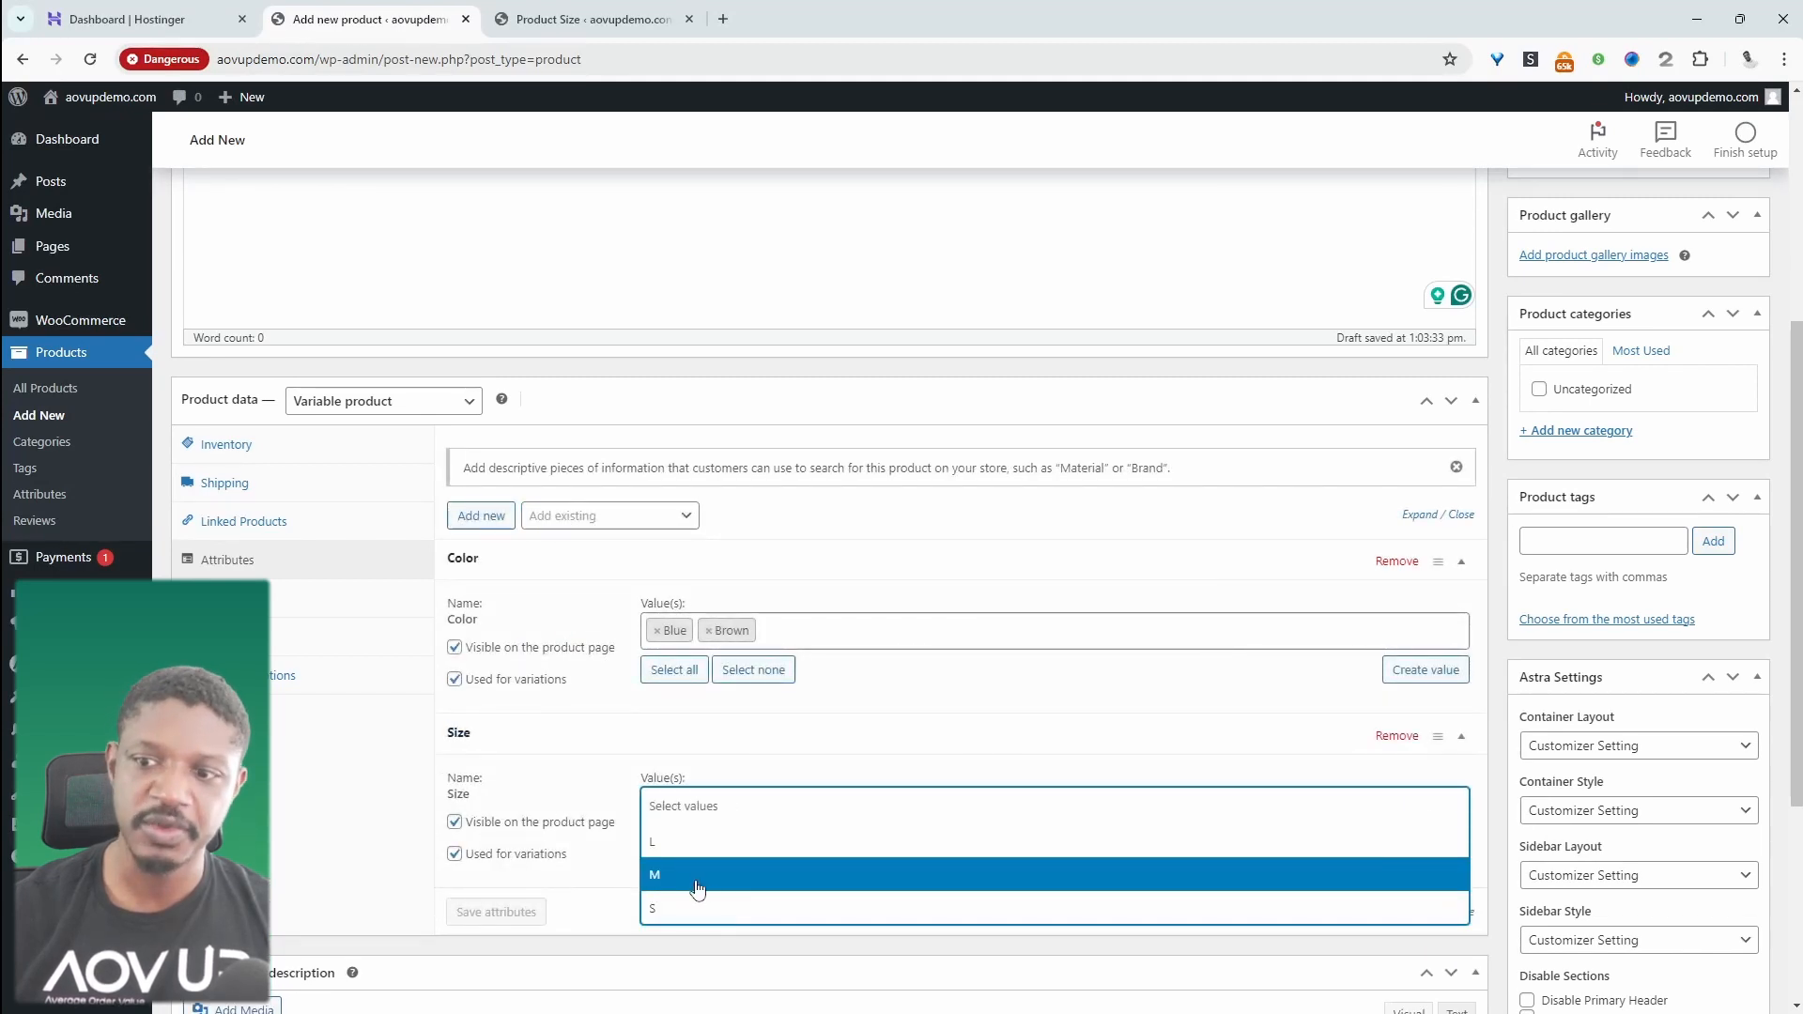
left_click(685, 842)
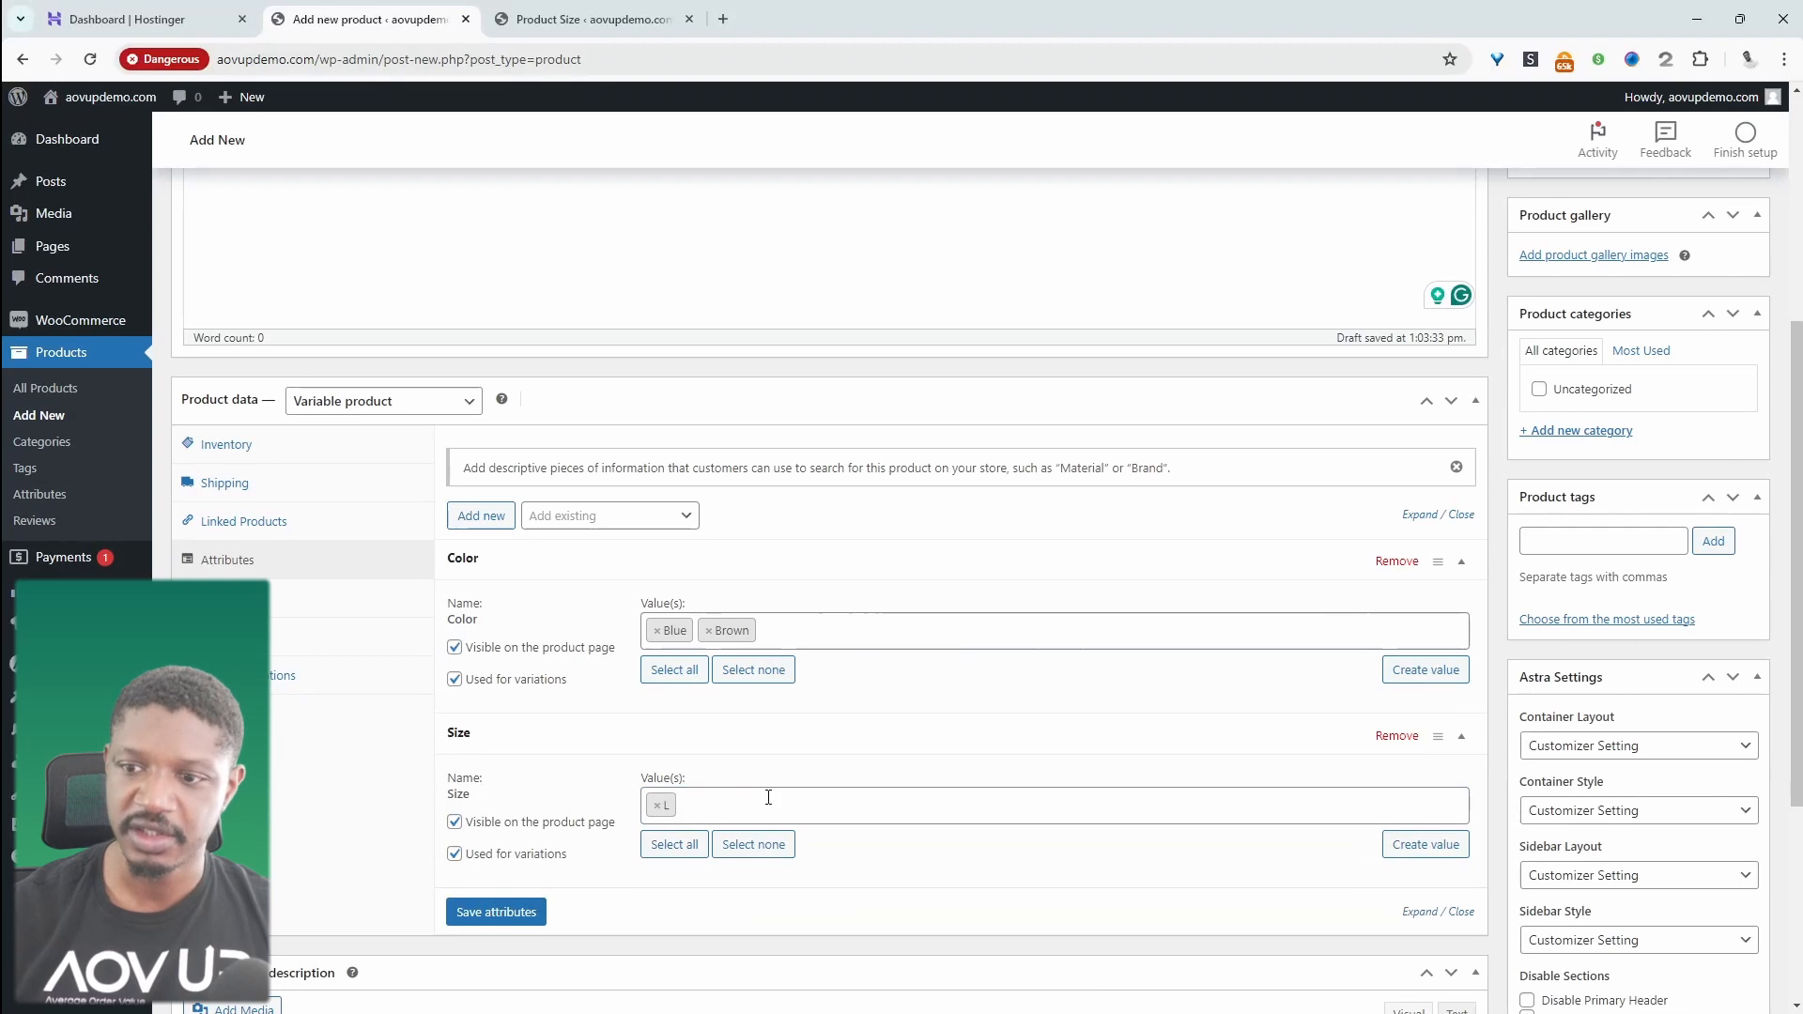
left_click(768, 797)
left_click(705, 907)
left_click(496, 911)
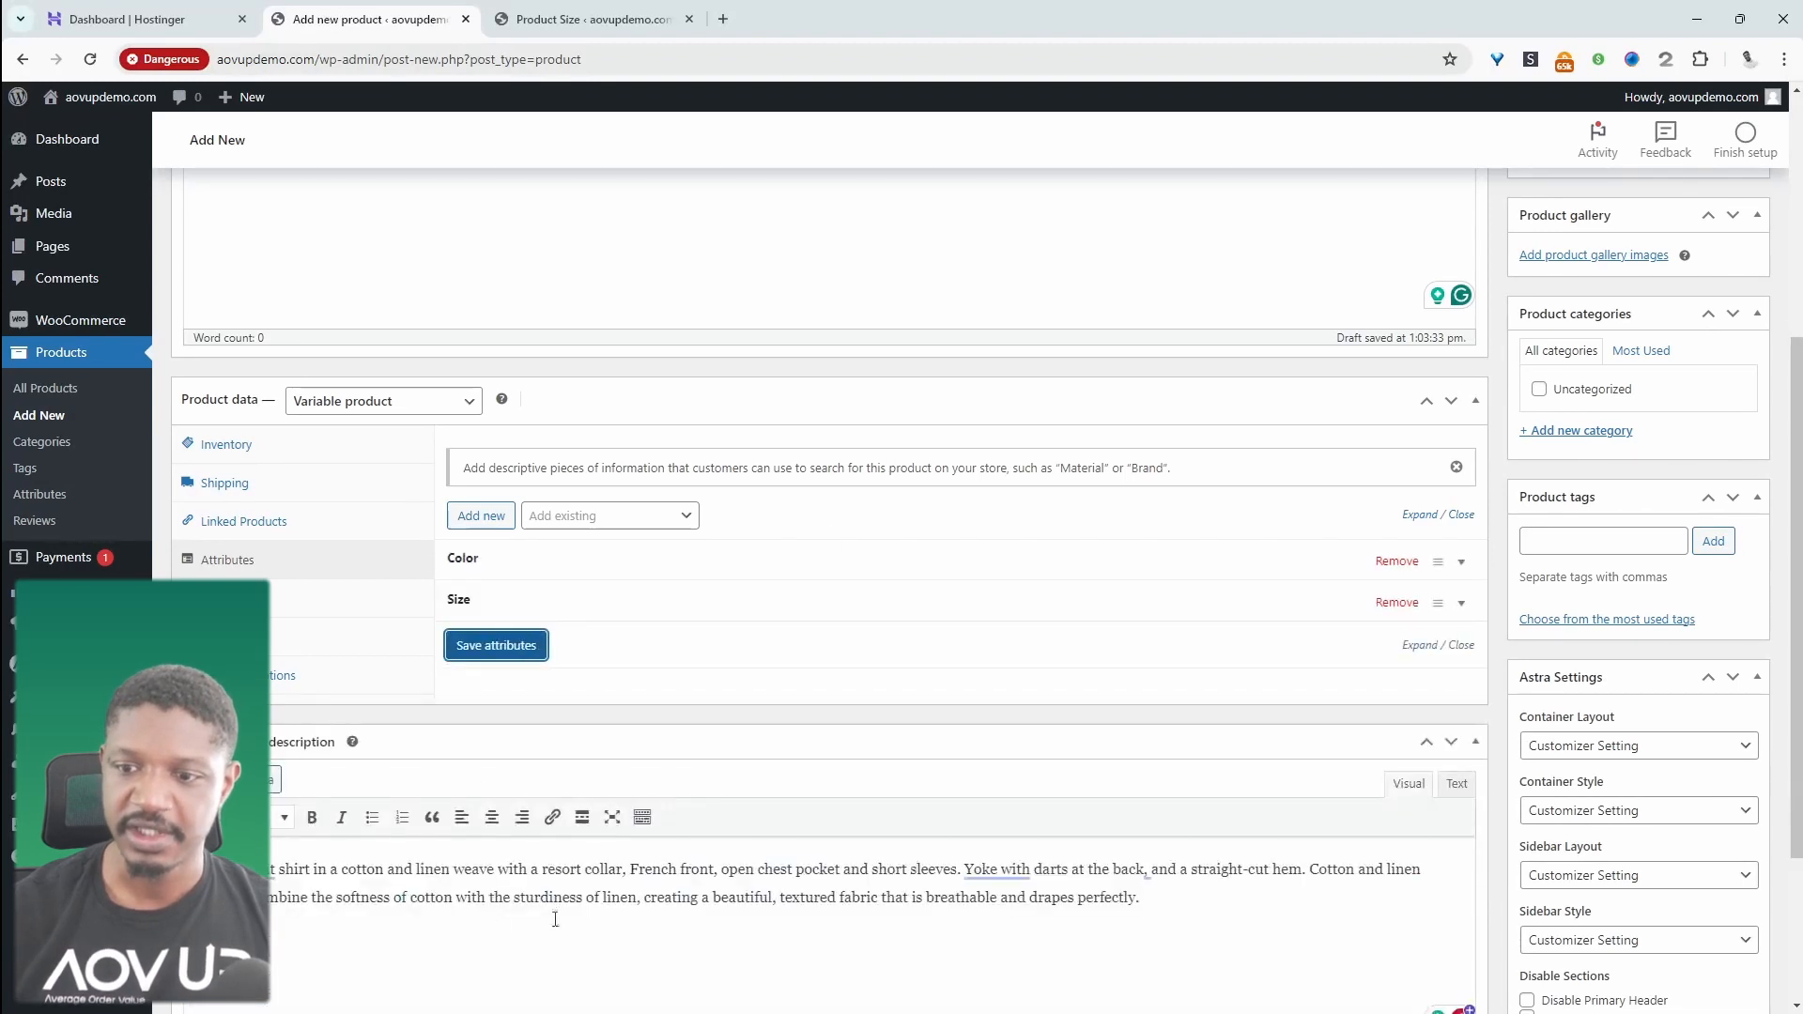
Generate variations for the Mens Shirt product from all combinations of its Color and Size attributes
left_click(300, 599)
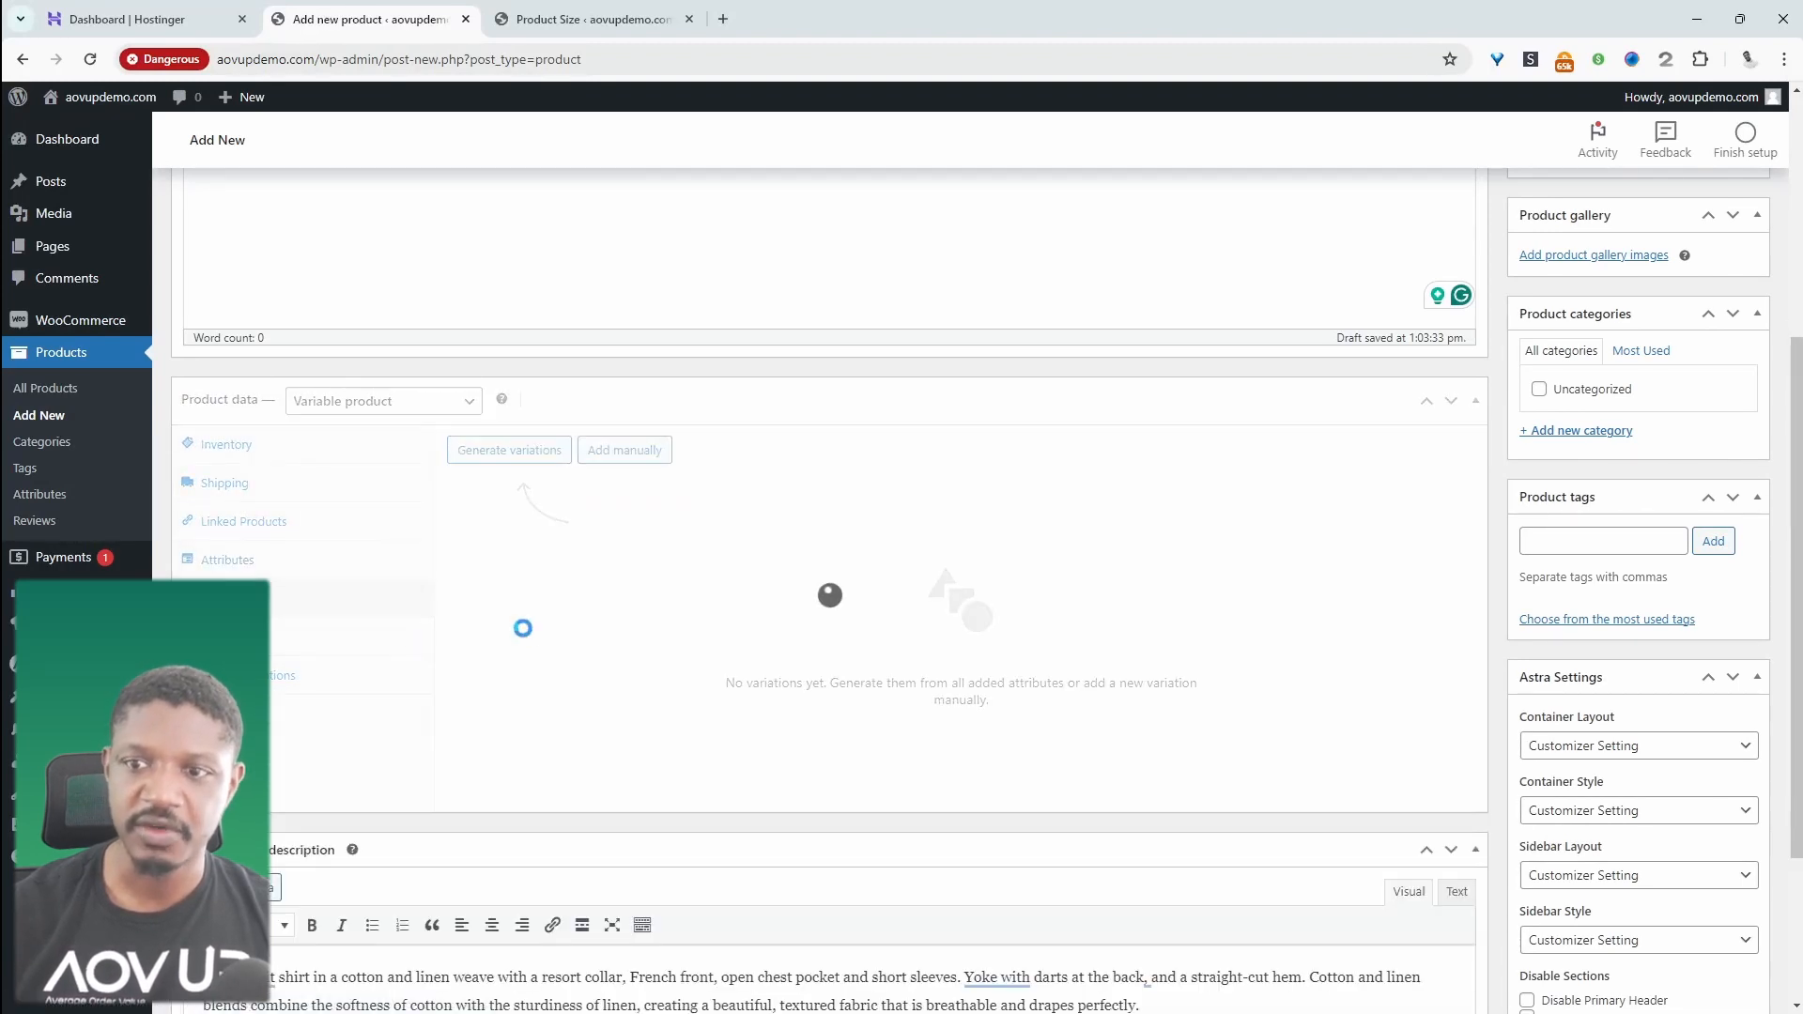
left_click(515, 453)
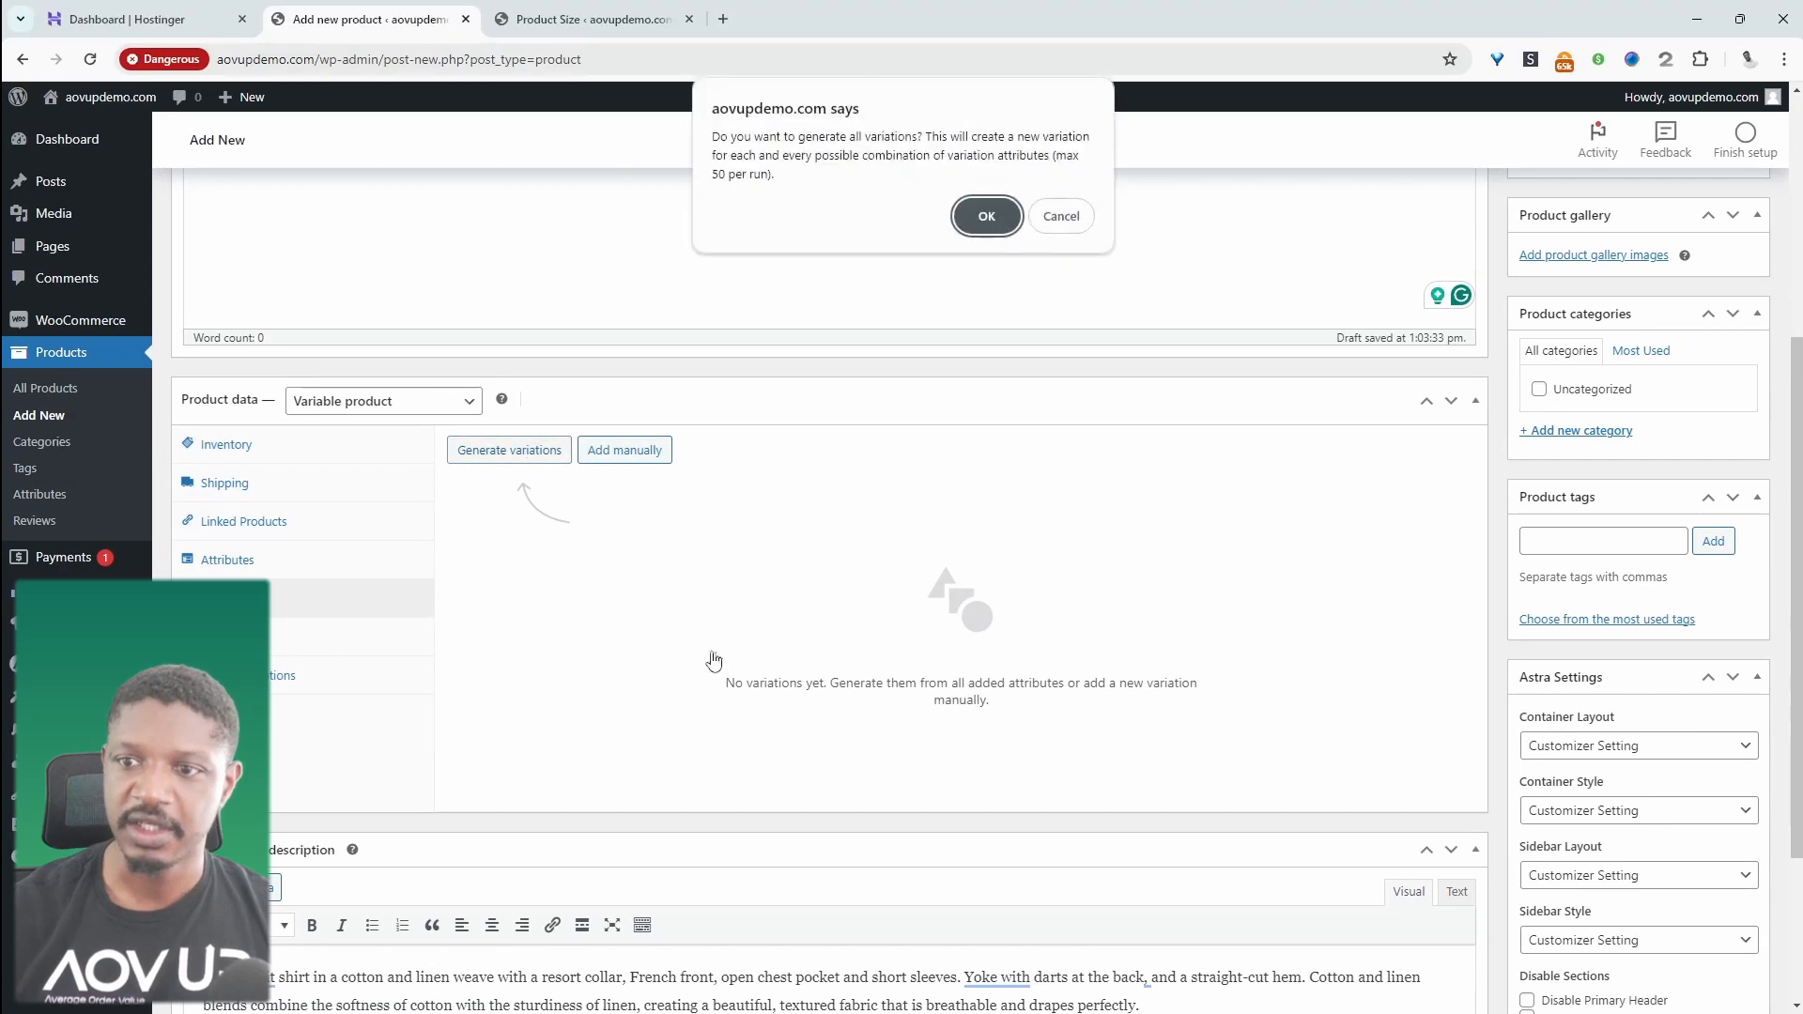
left_click(984, 218)
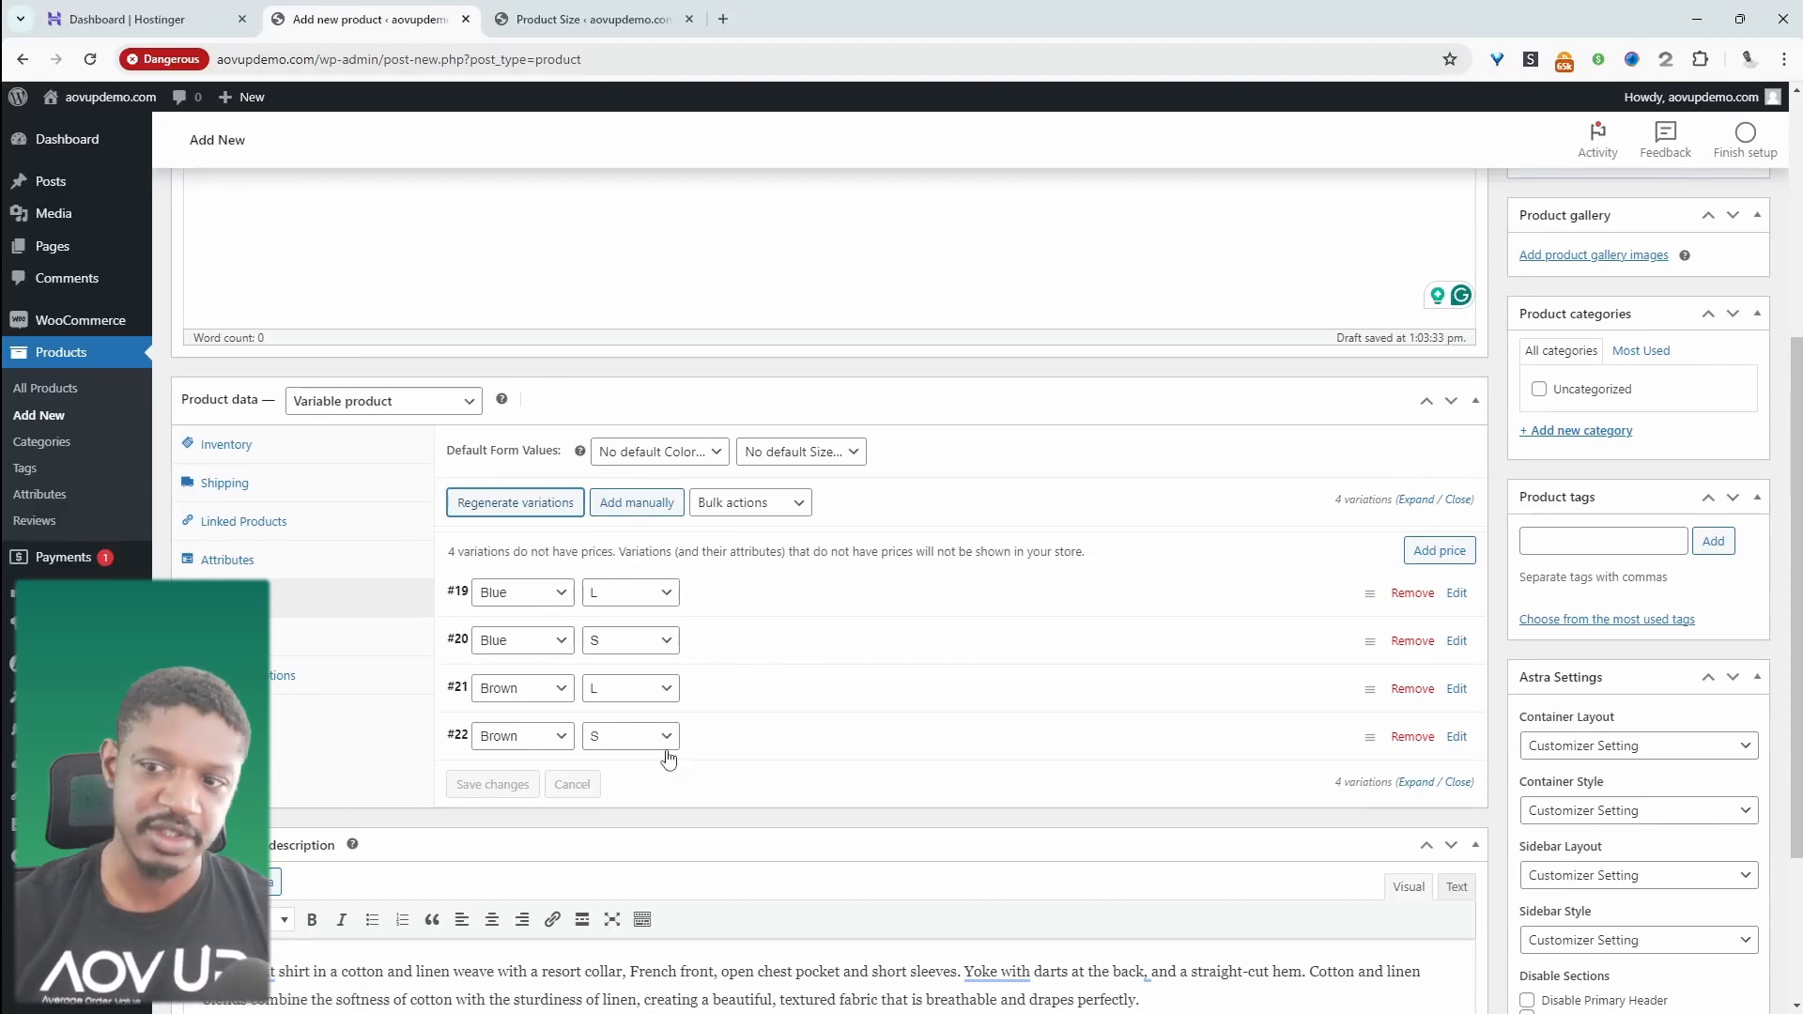
Expand the Blue, L variation and review its image, price, stock, weight and shipping fields
left_click(748, 603)
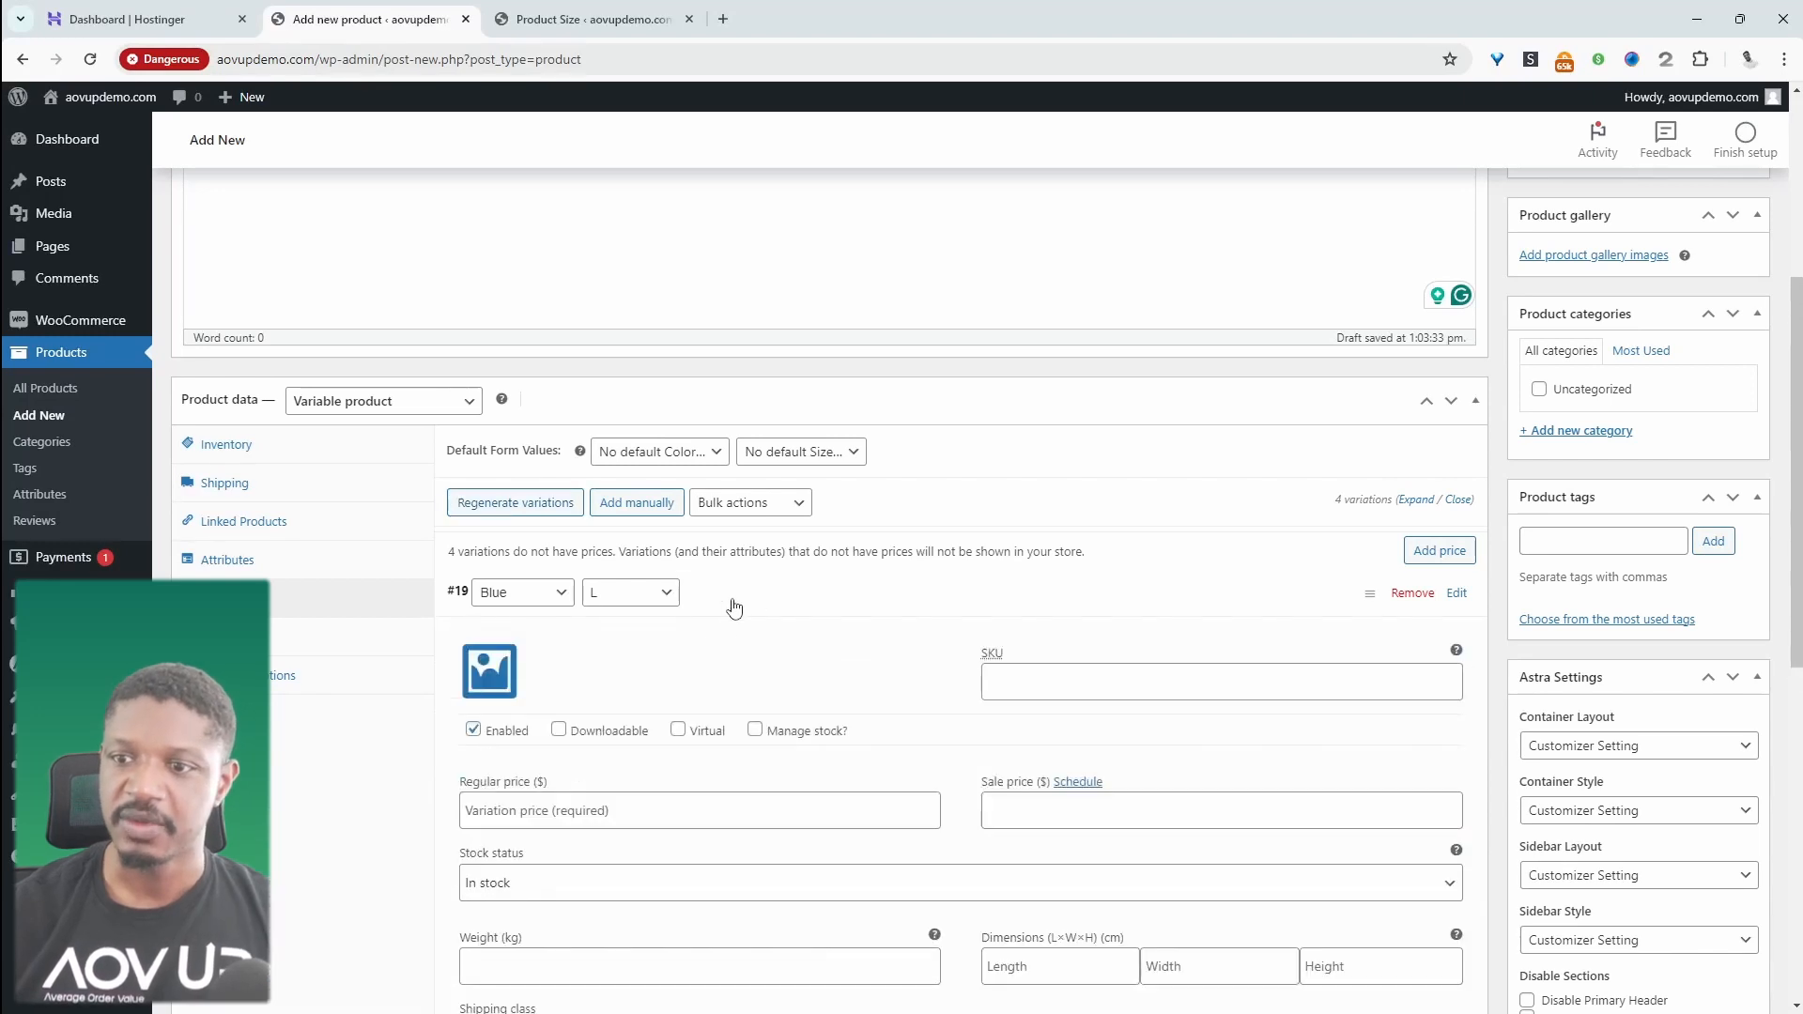
scroll(791, 663, "down", 2)
scroll(789, 662, "down", 1)
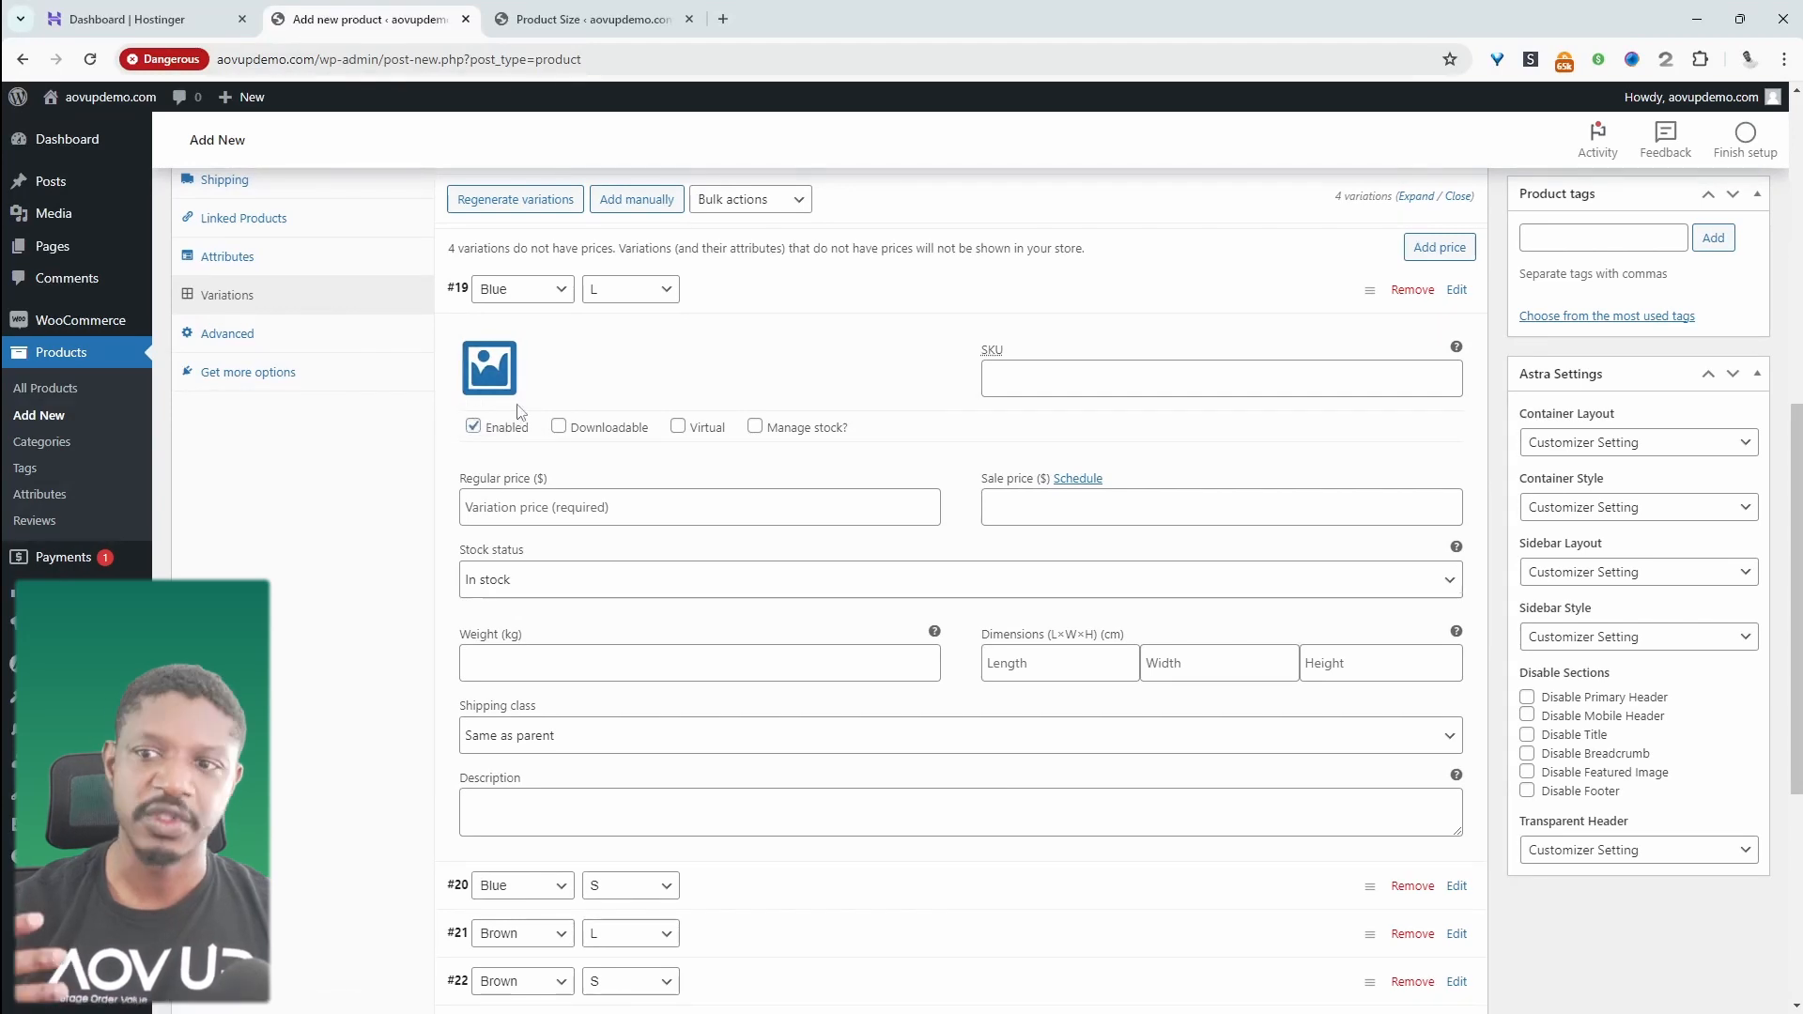
scroll(518, 411, "down", 2)
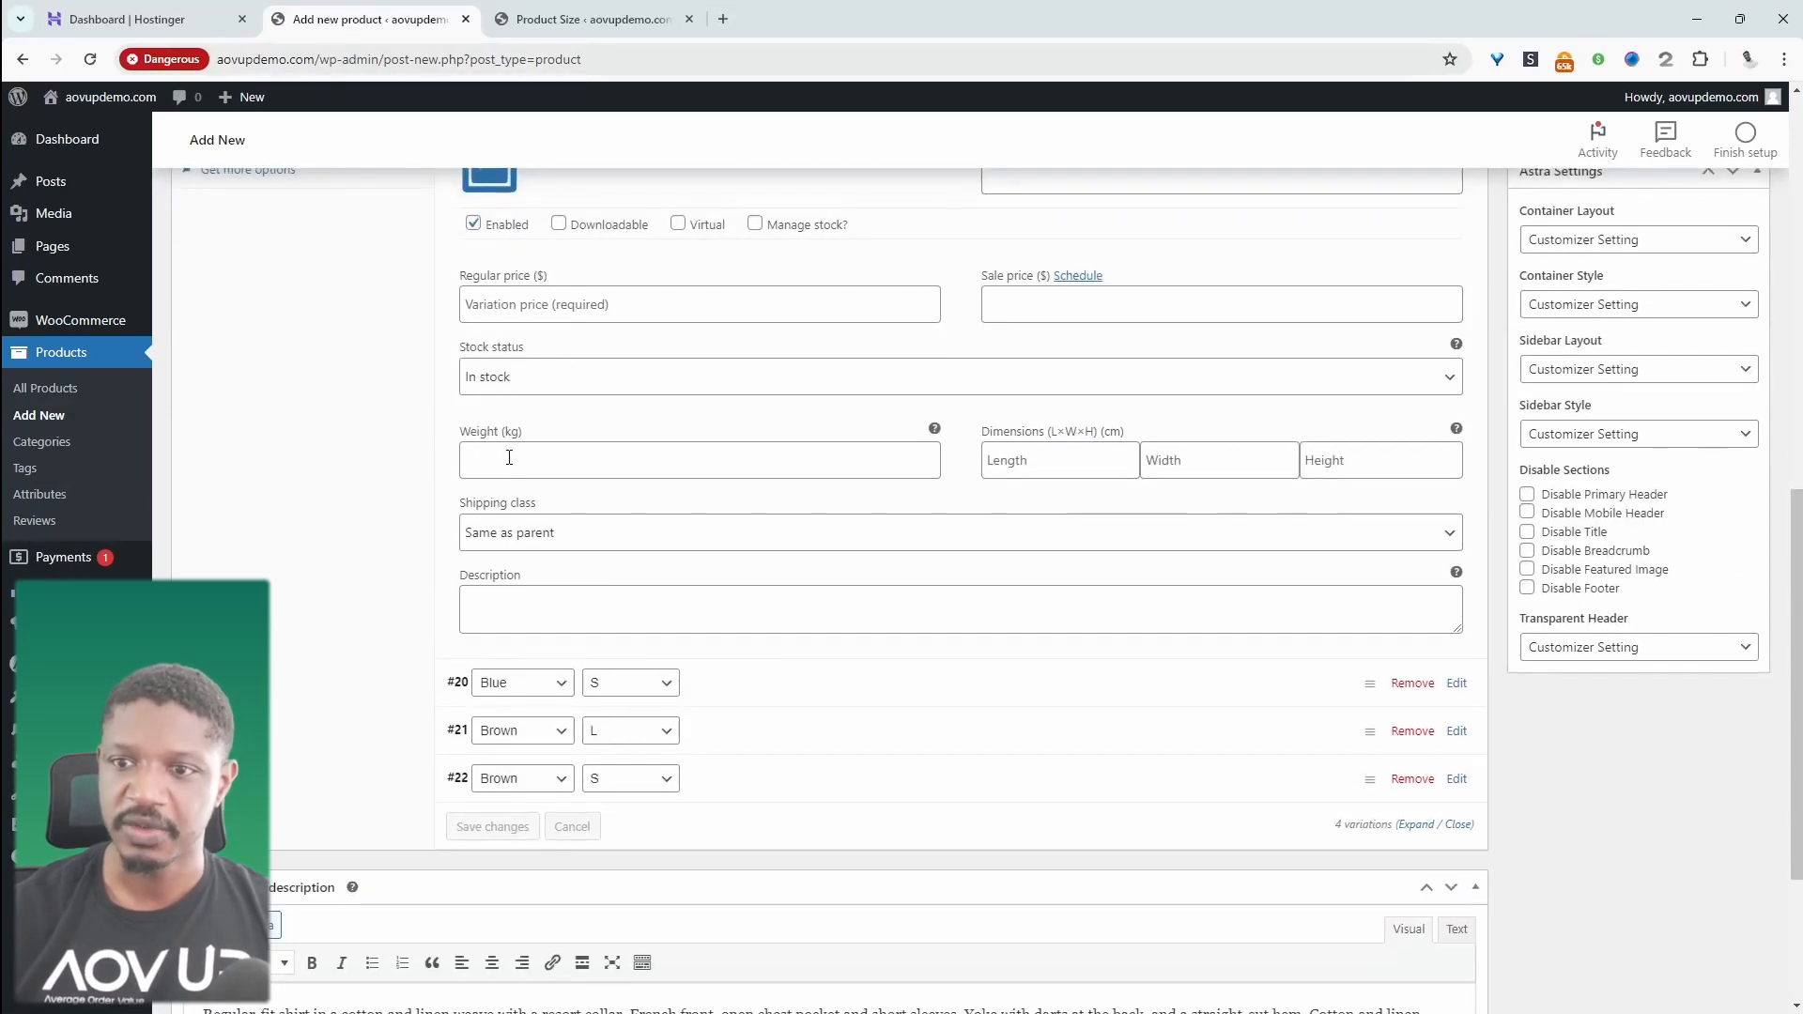
scroll(544, 470, "up", 1)
left_click(523, 383)
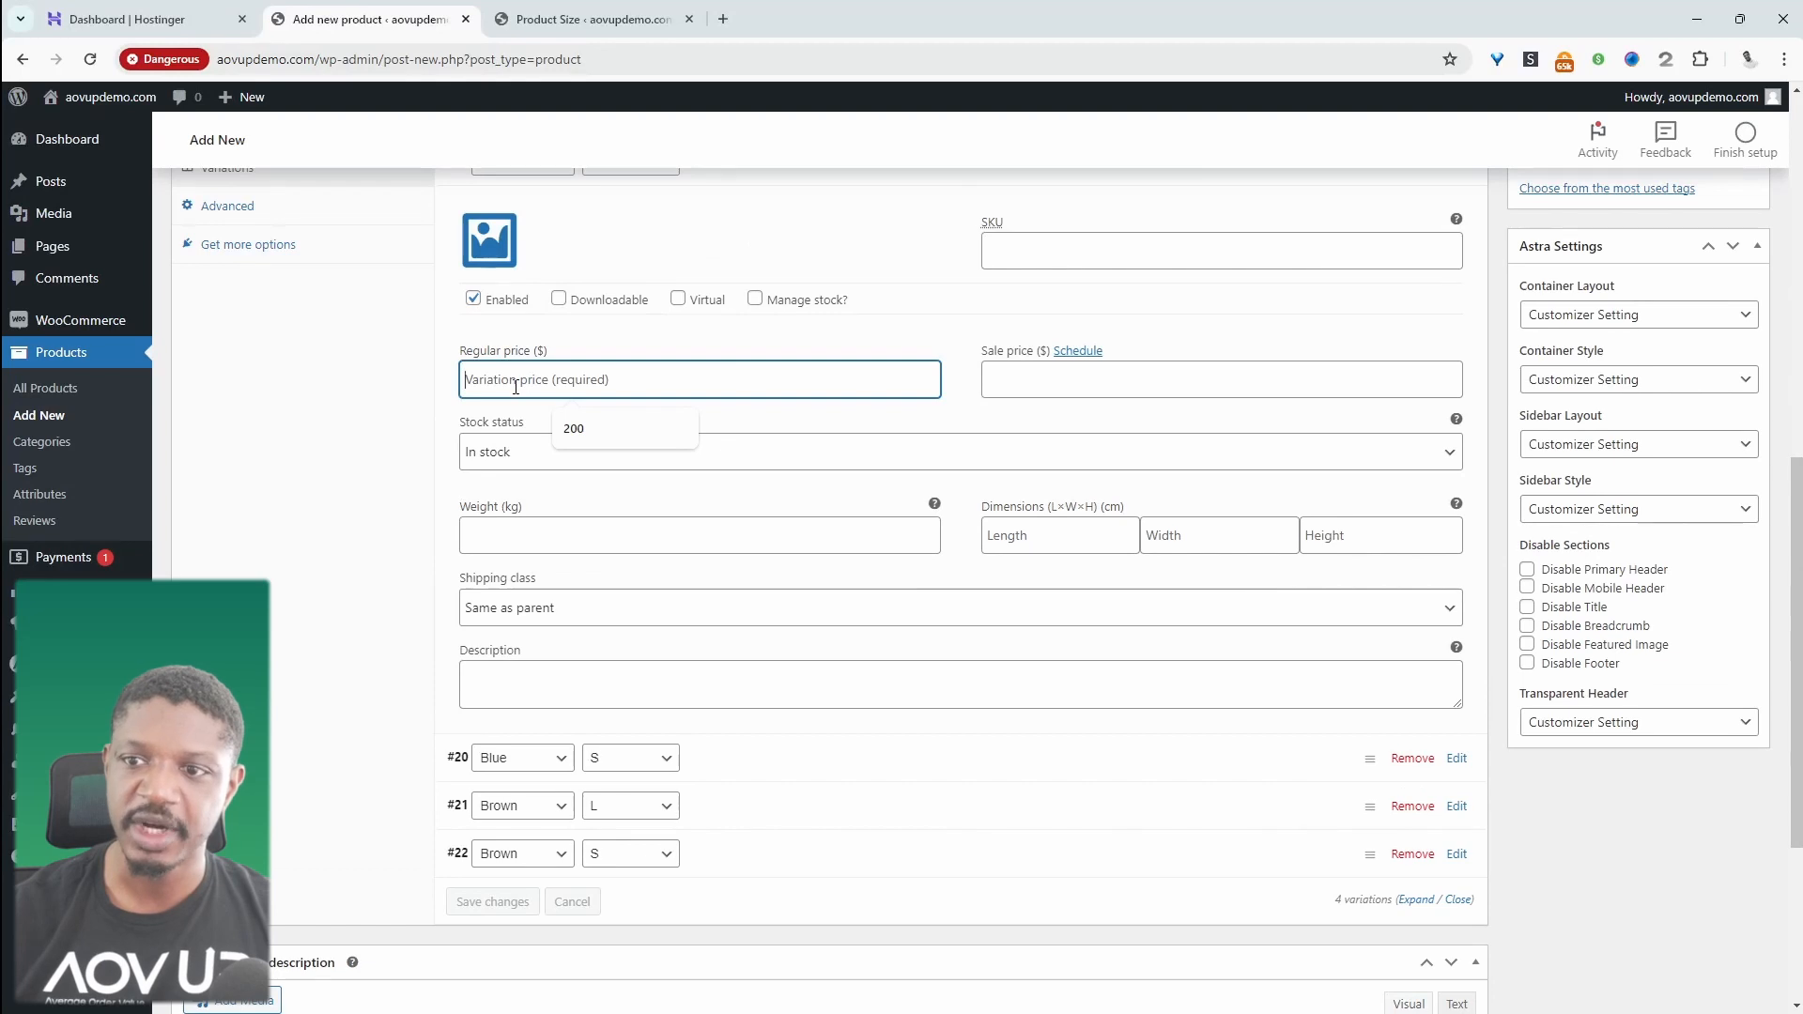
scroll(515, 387, "up", 3)
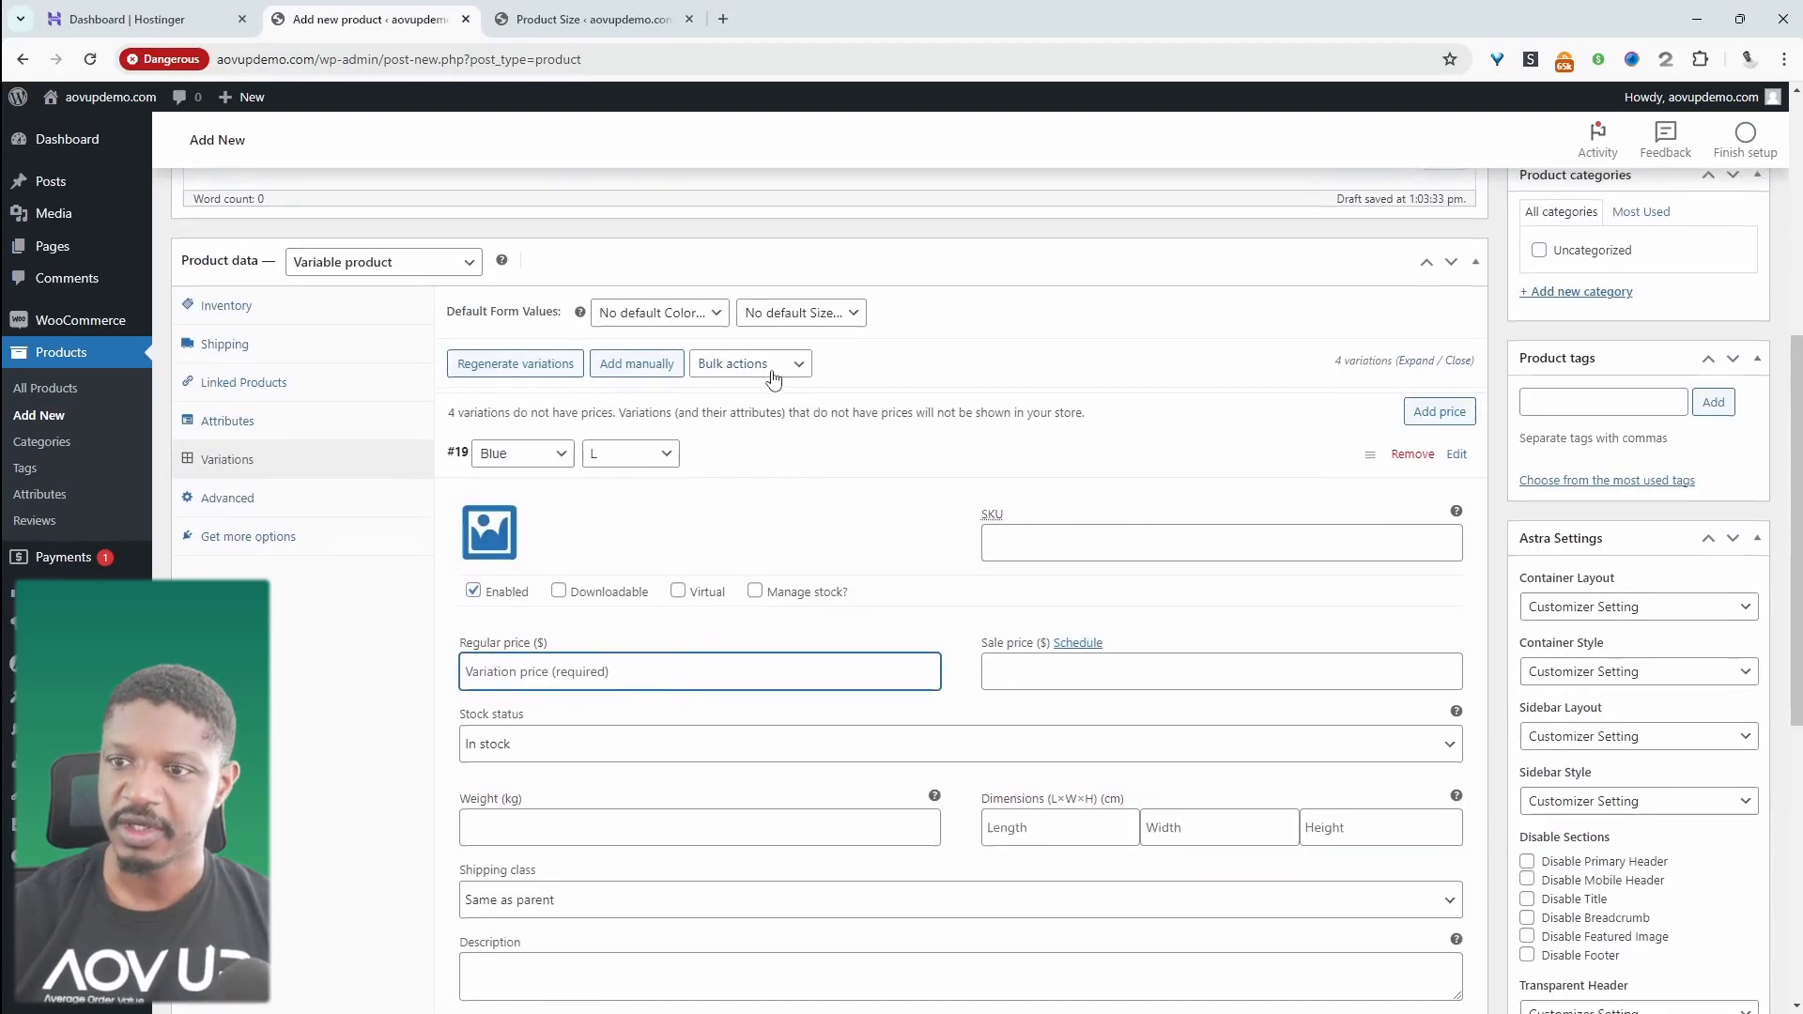
Set the regular price of all variations to 35 with a bulk action
left_click(746, 366)
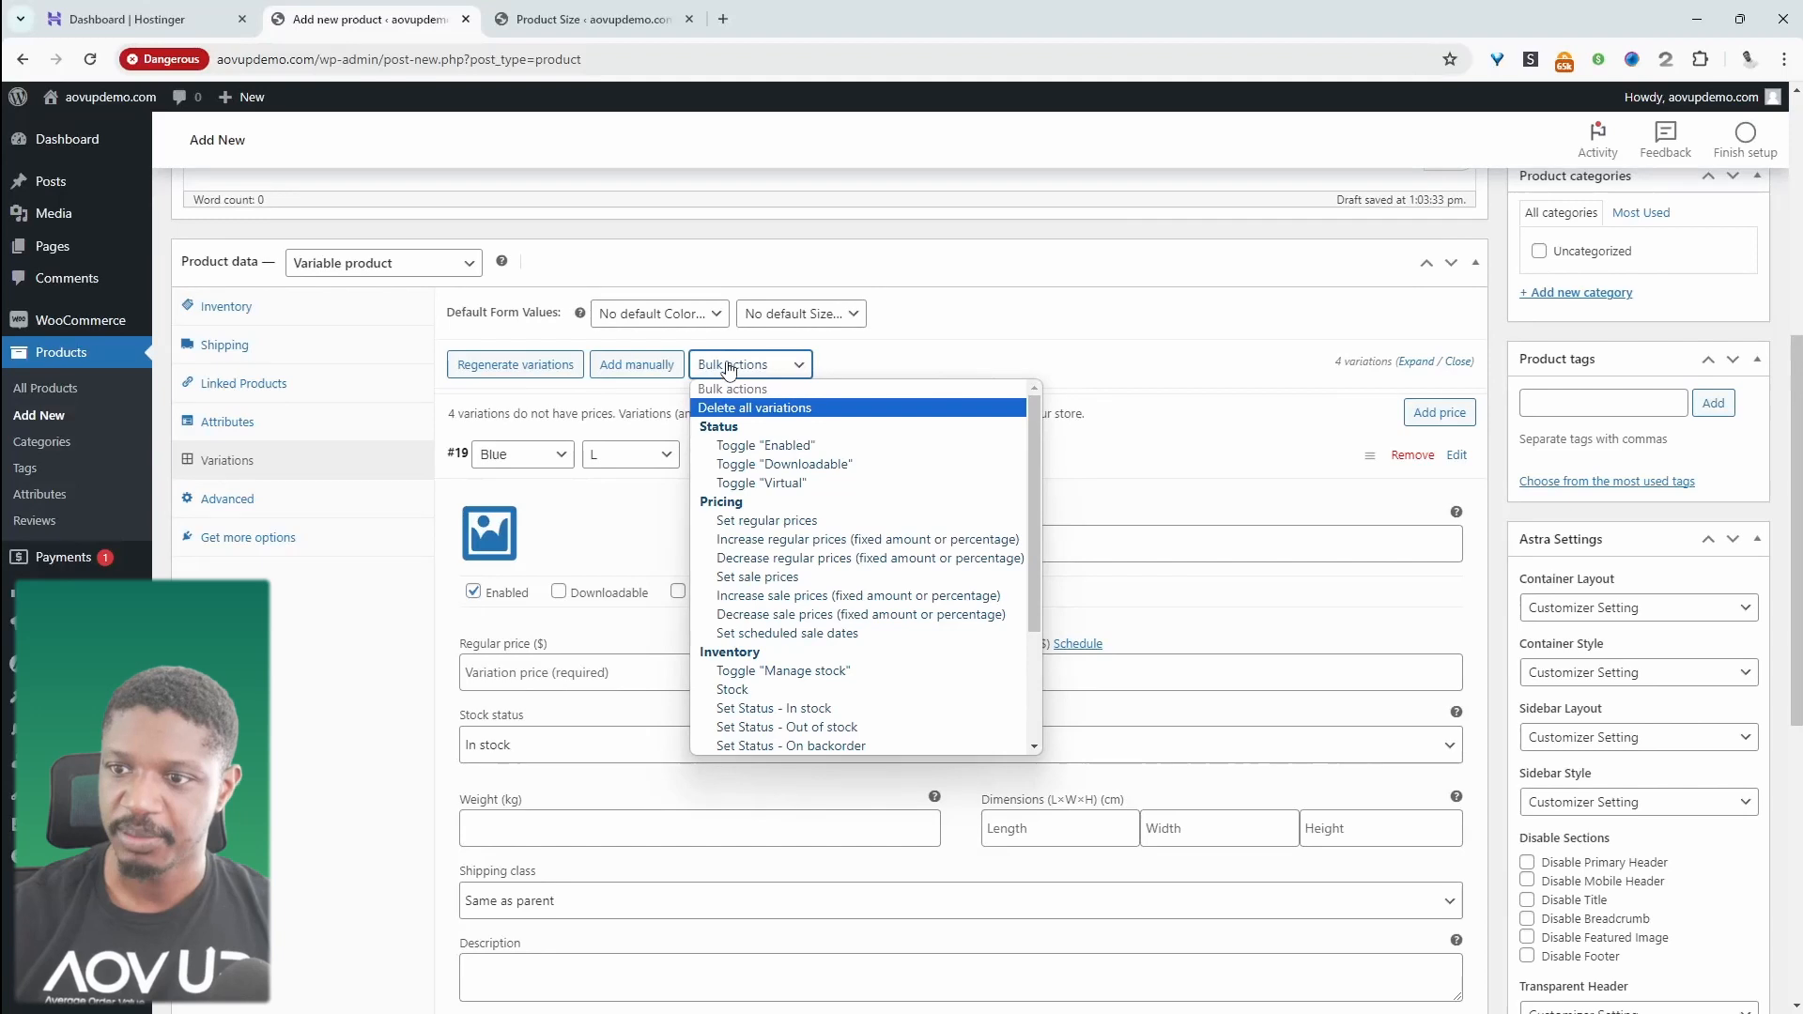
left_click(775, 521)
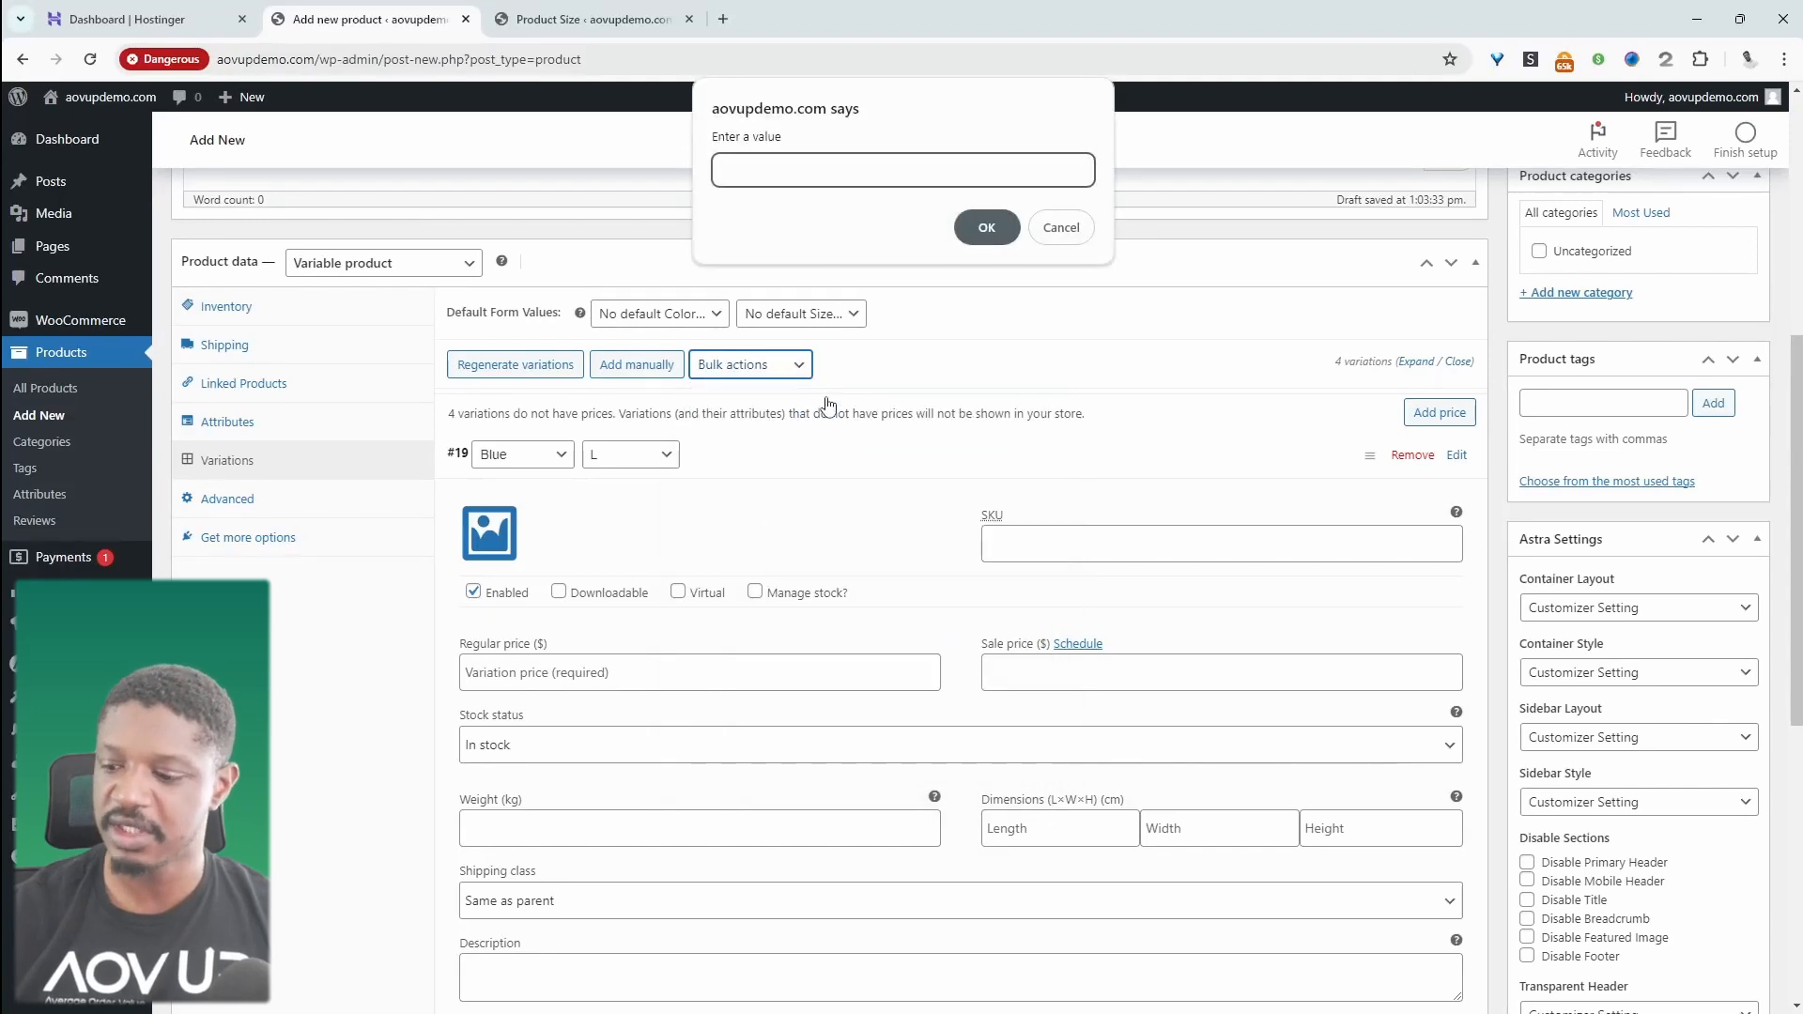
left_click(986, 227)
scroll(1565, 498, "up", 4)
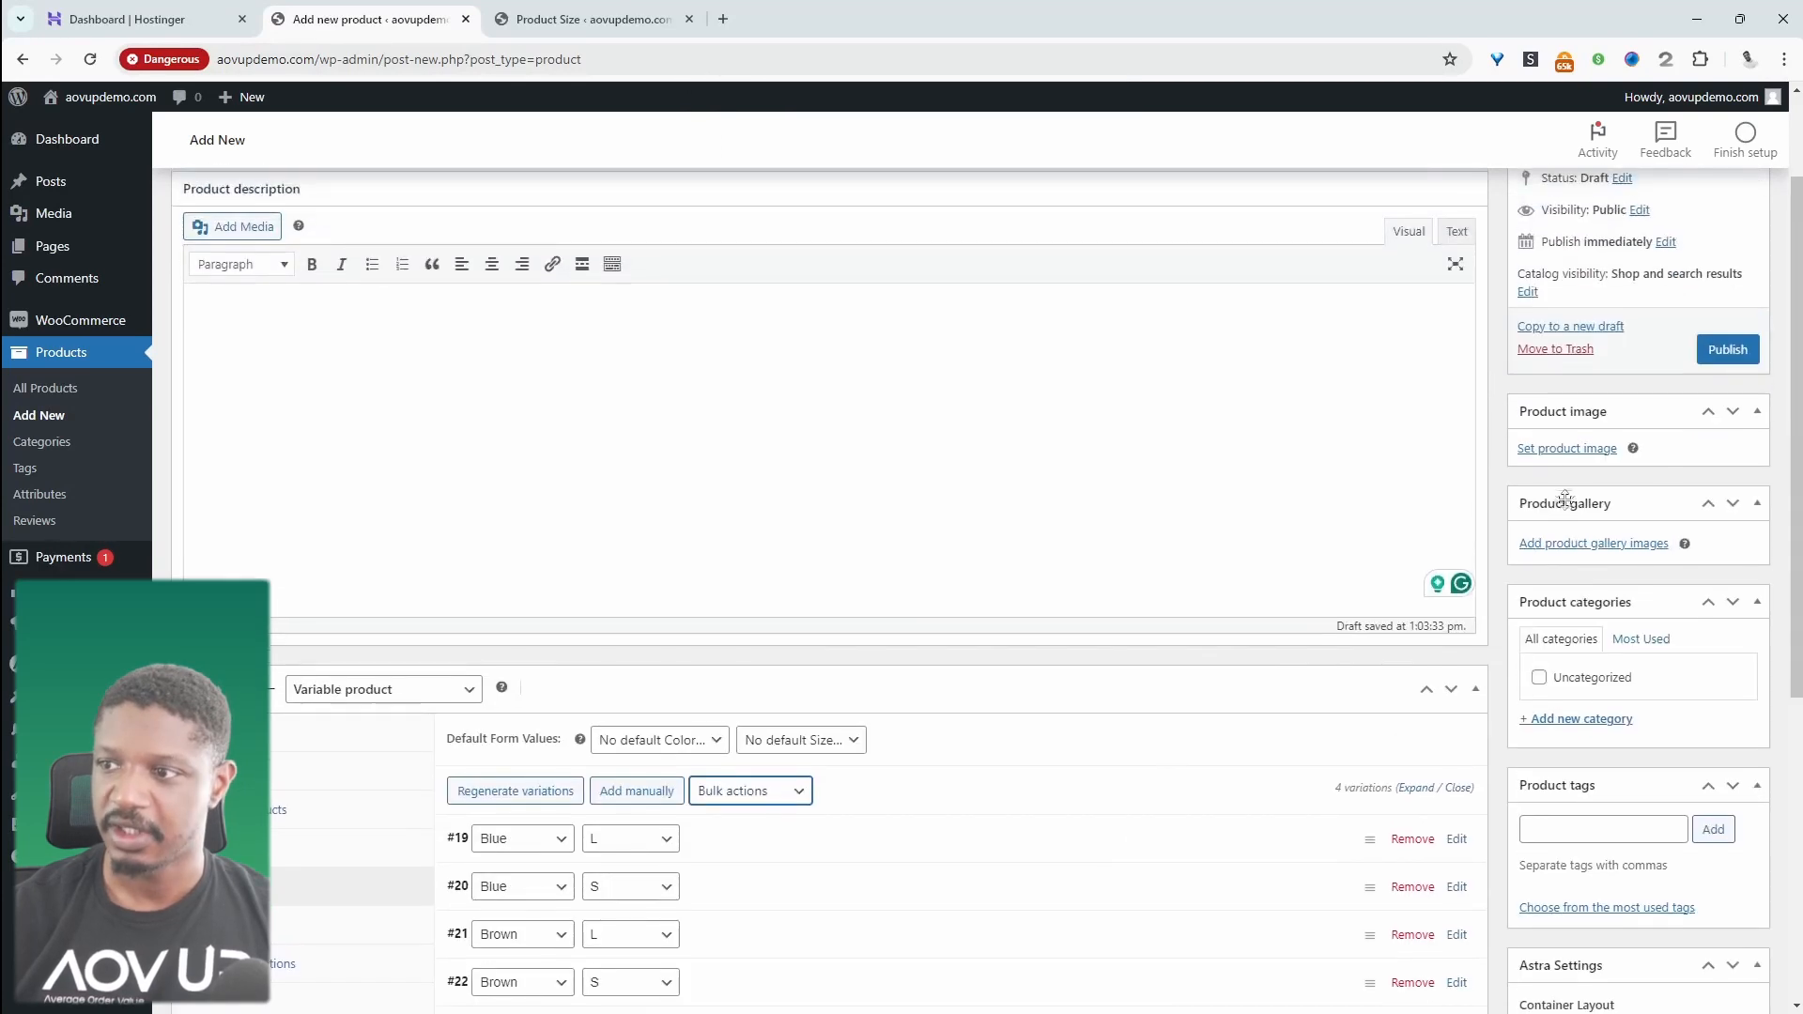
Upload the blue shirt picture and set it as the product image
left_click(1568, 449)
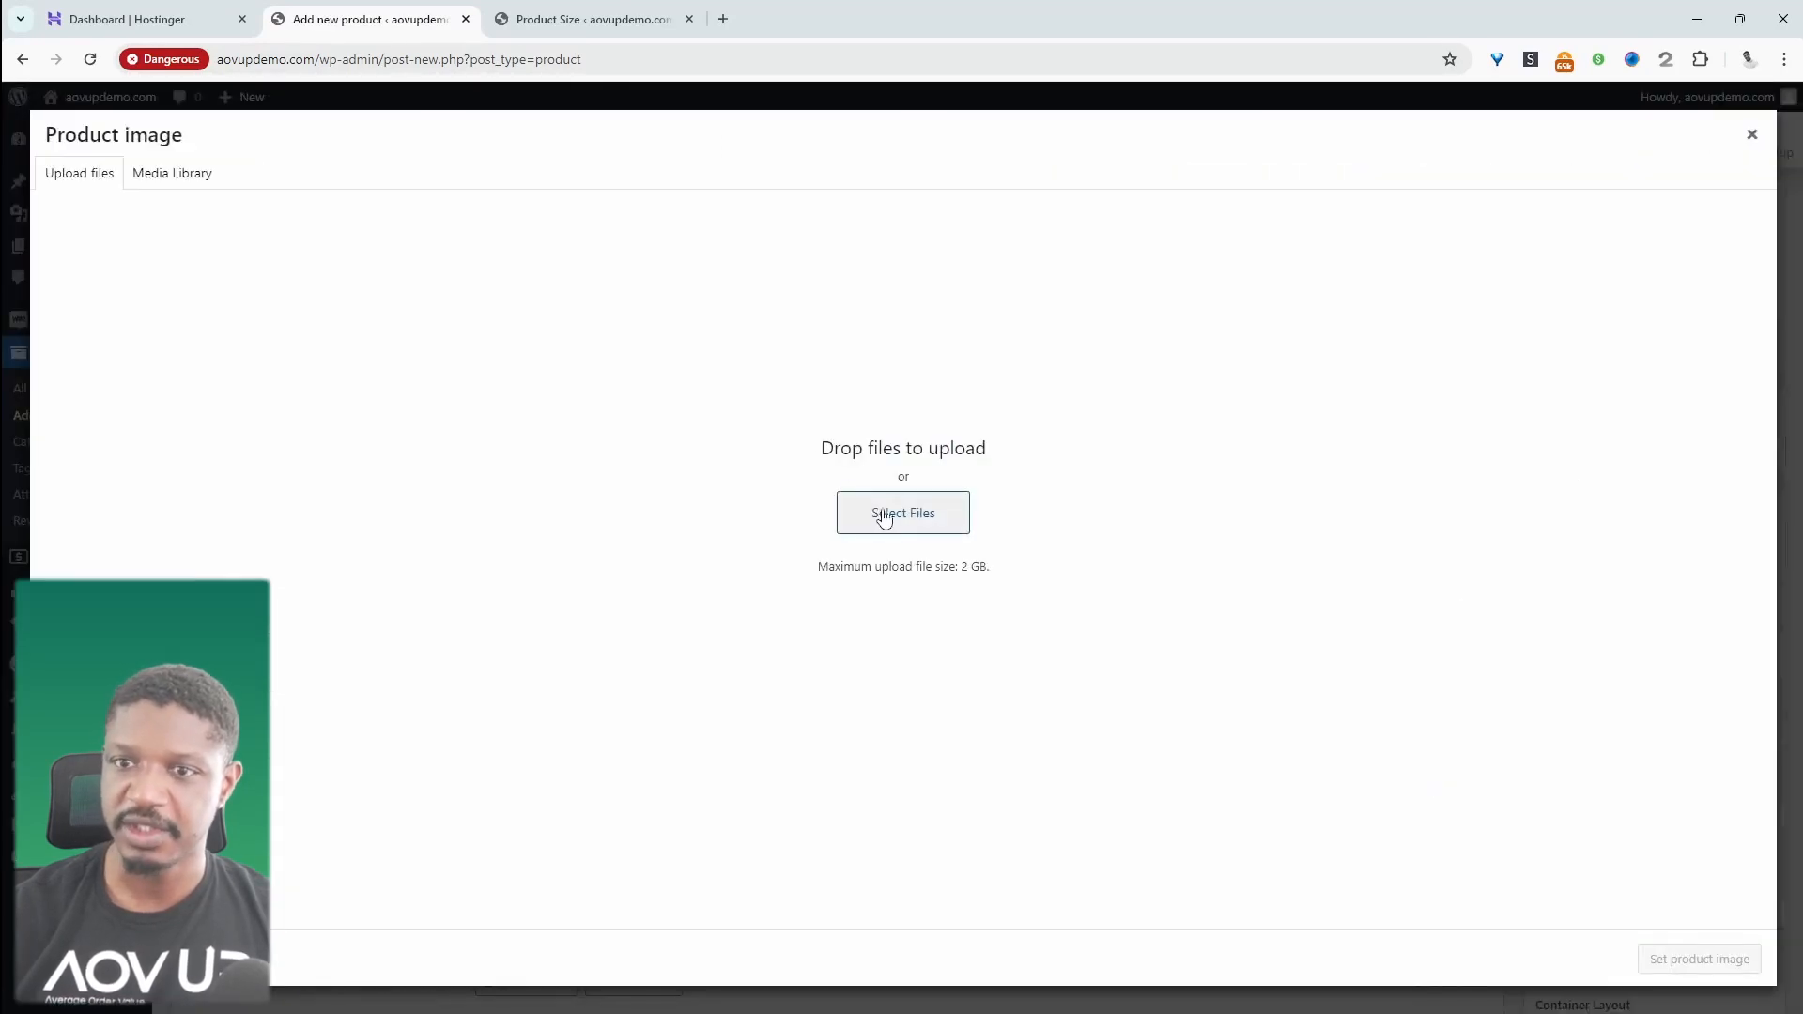
left_click(883, 518)
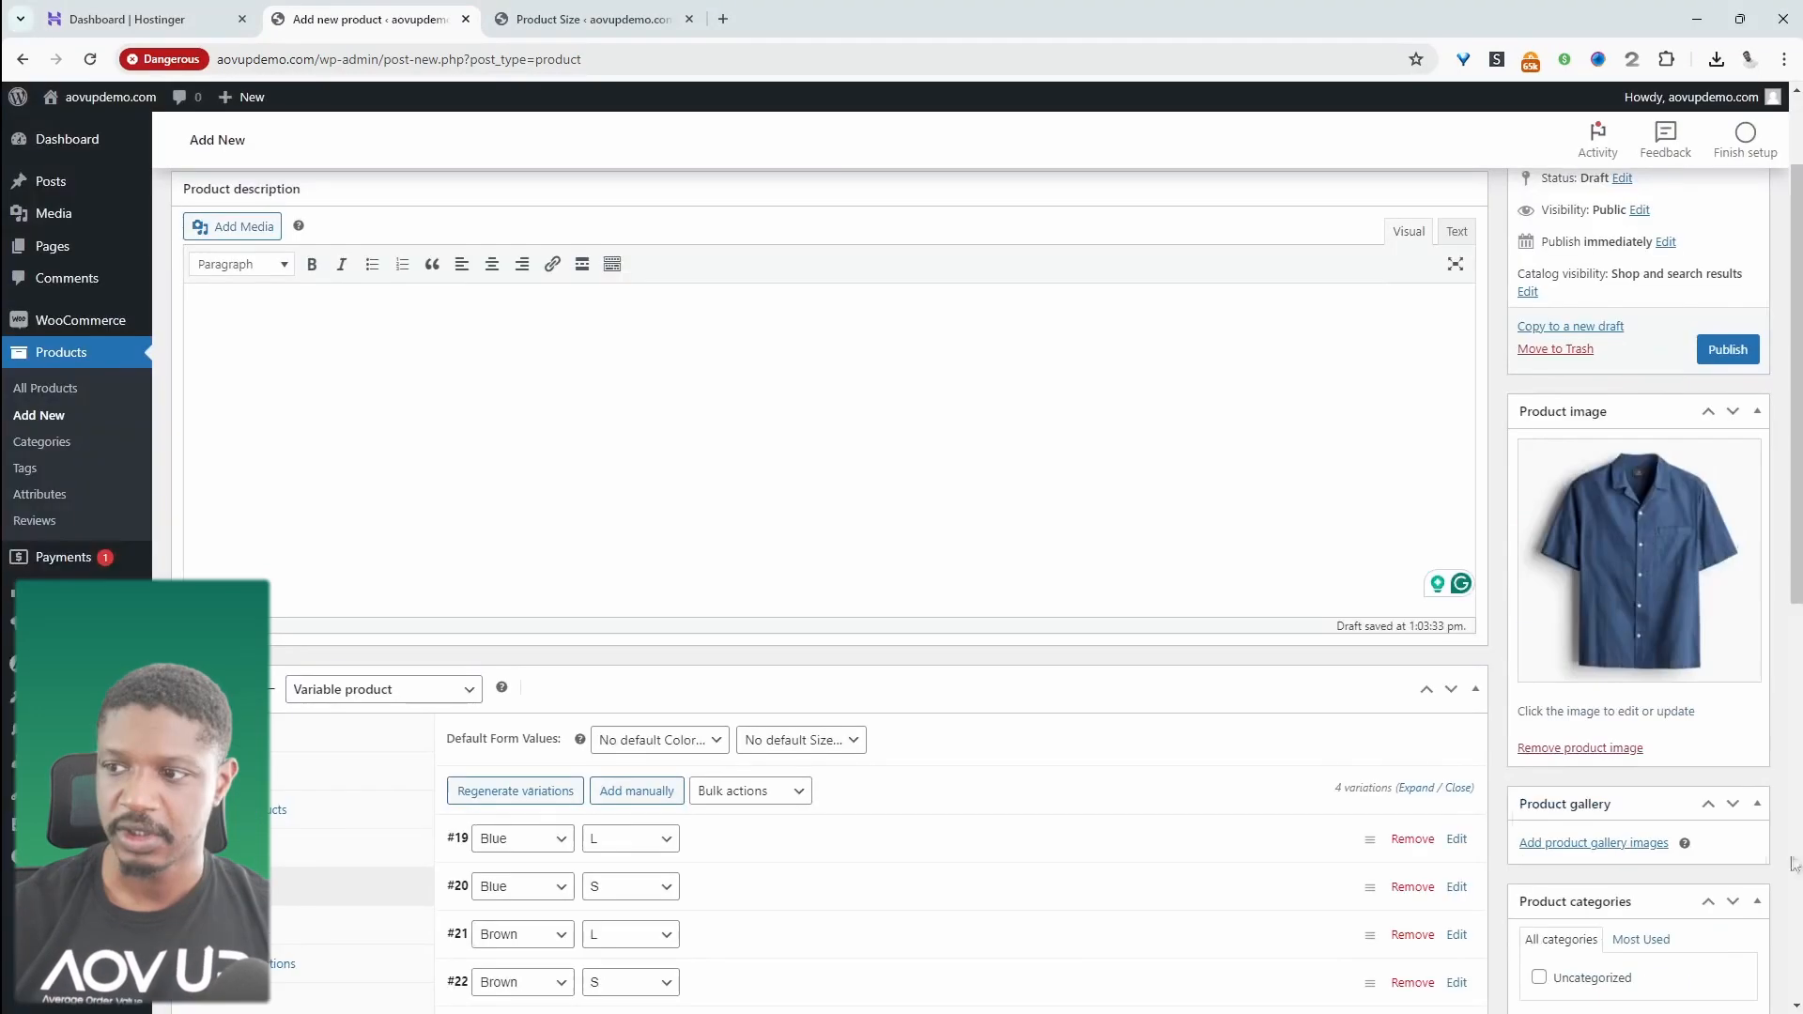
Create a new product category named "Shits" and assign the product to it
scroll(1419, 855, "down", 3)
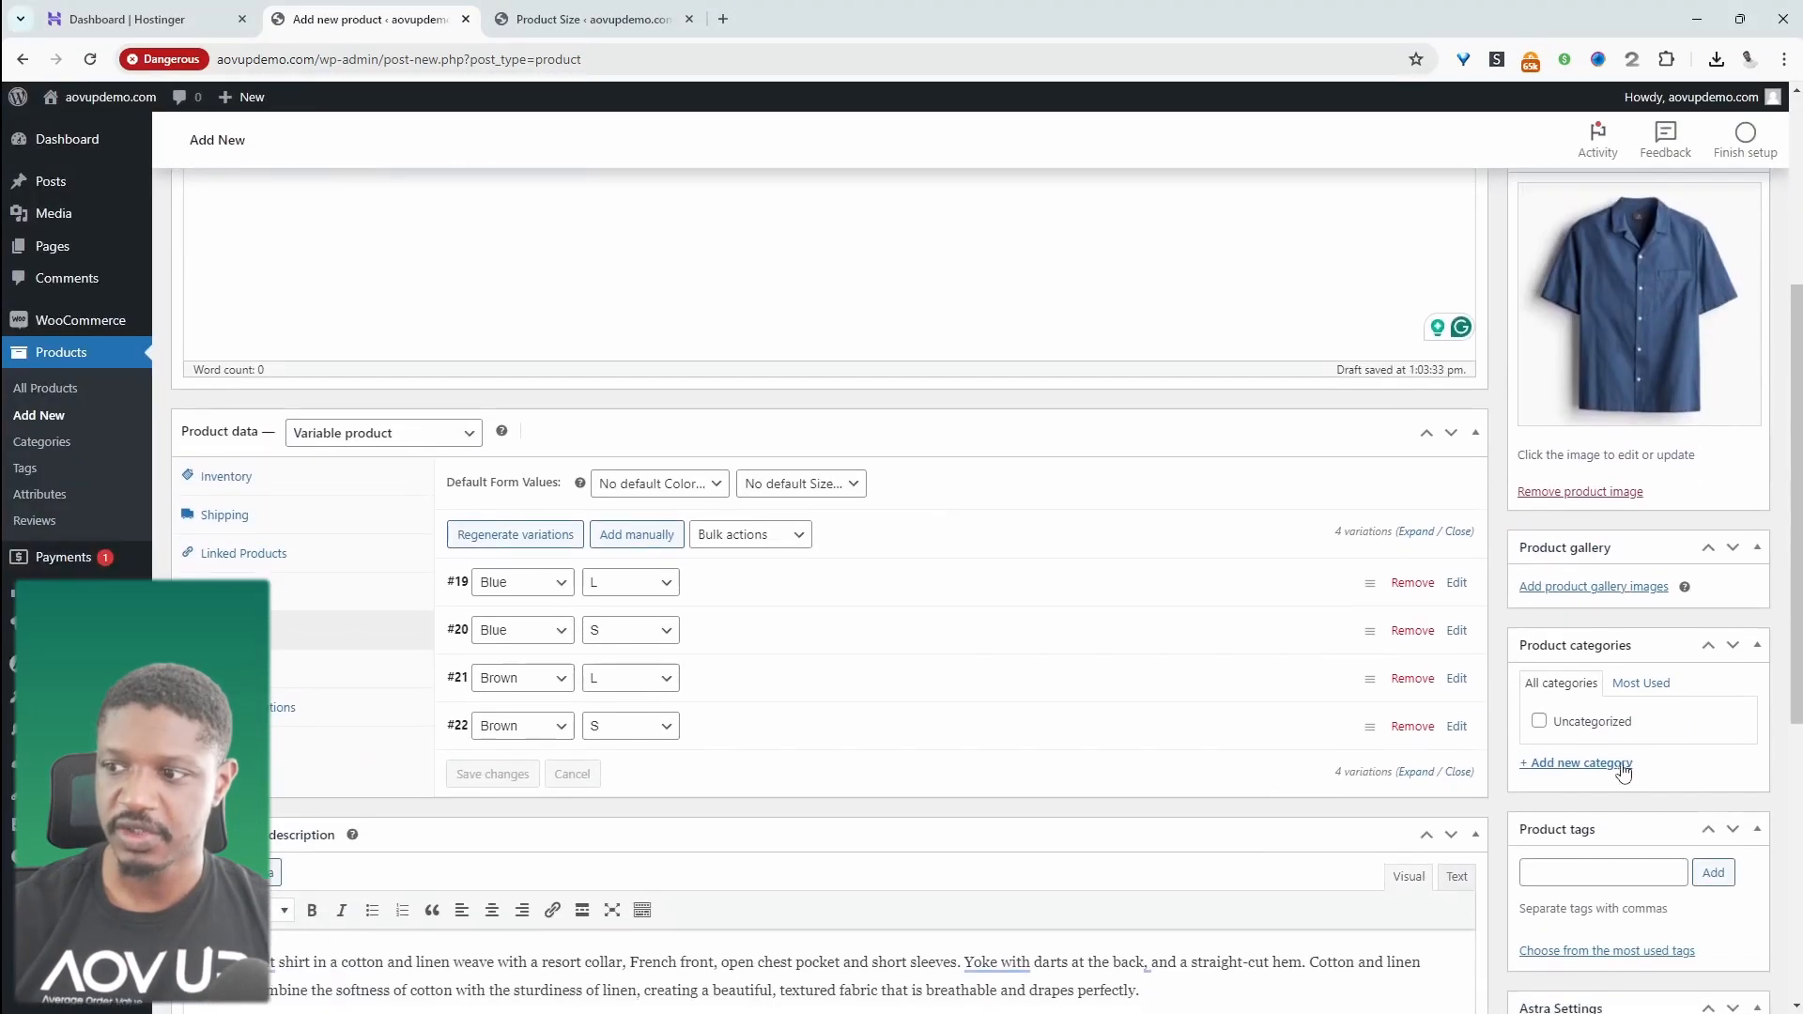
left_click(1601, 766)
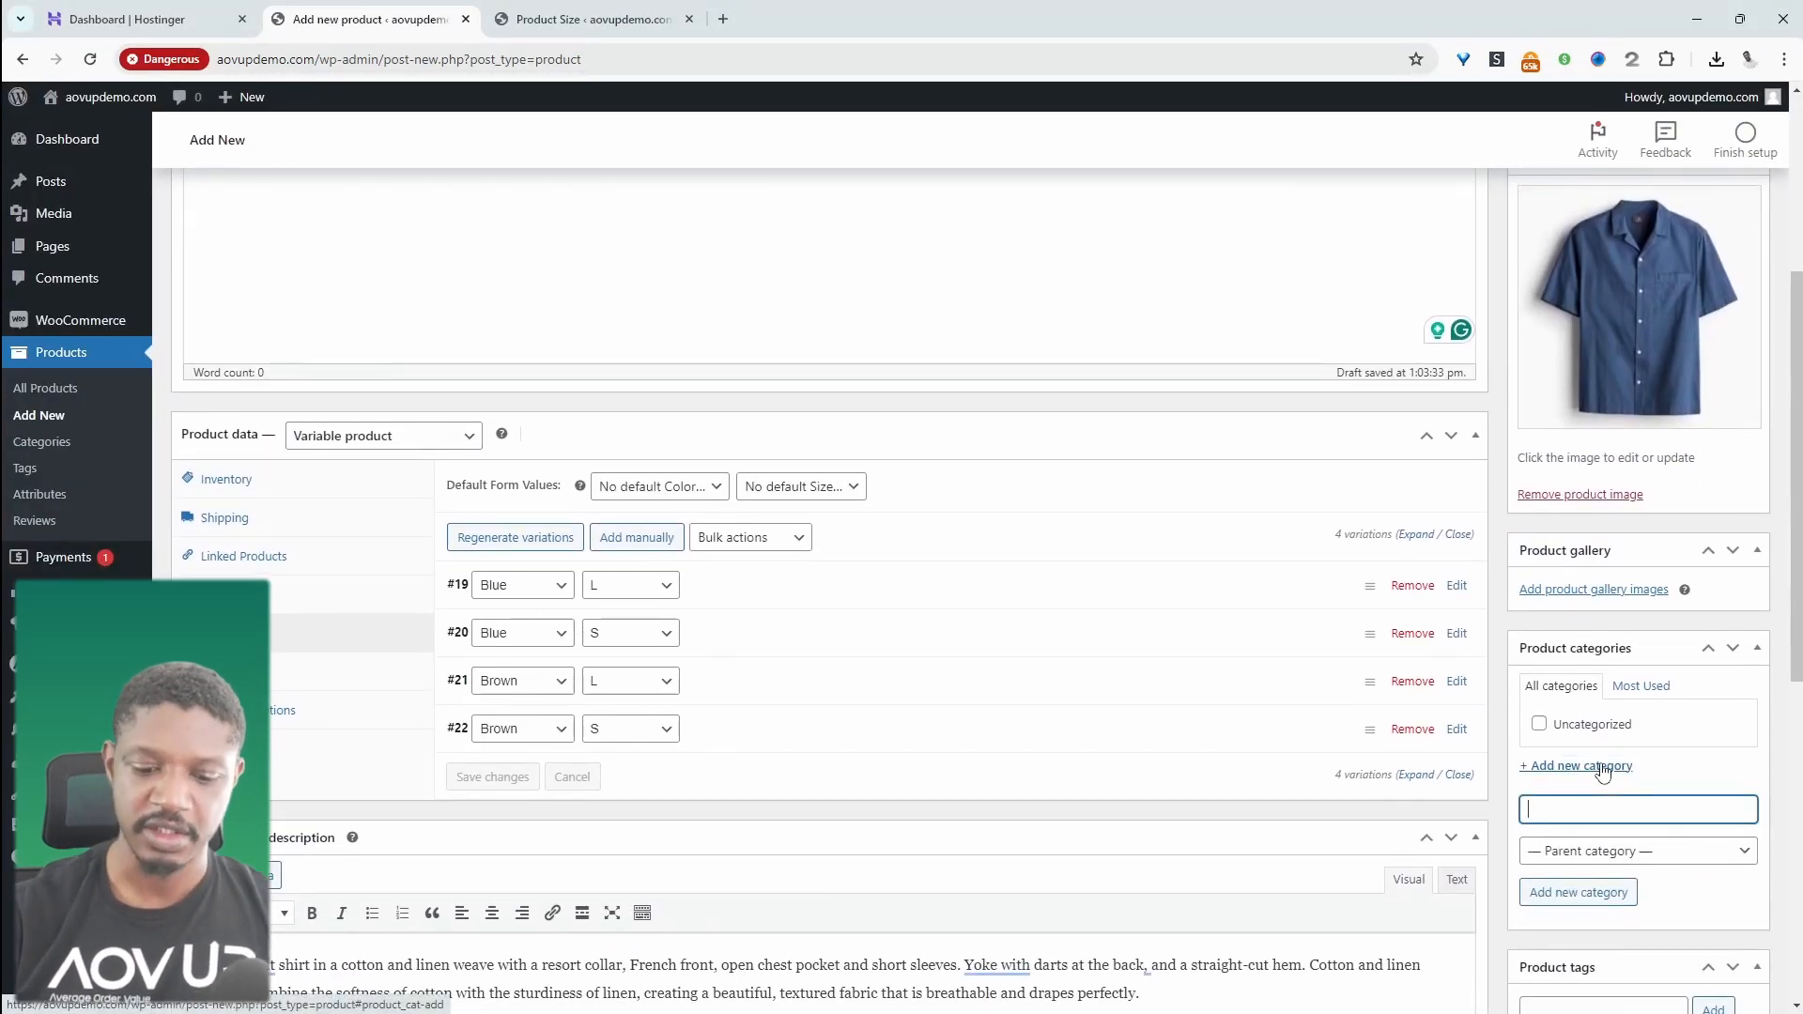
type("Shiort")
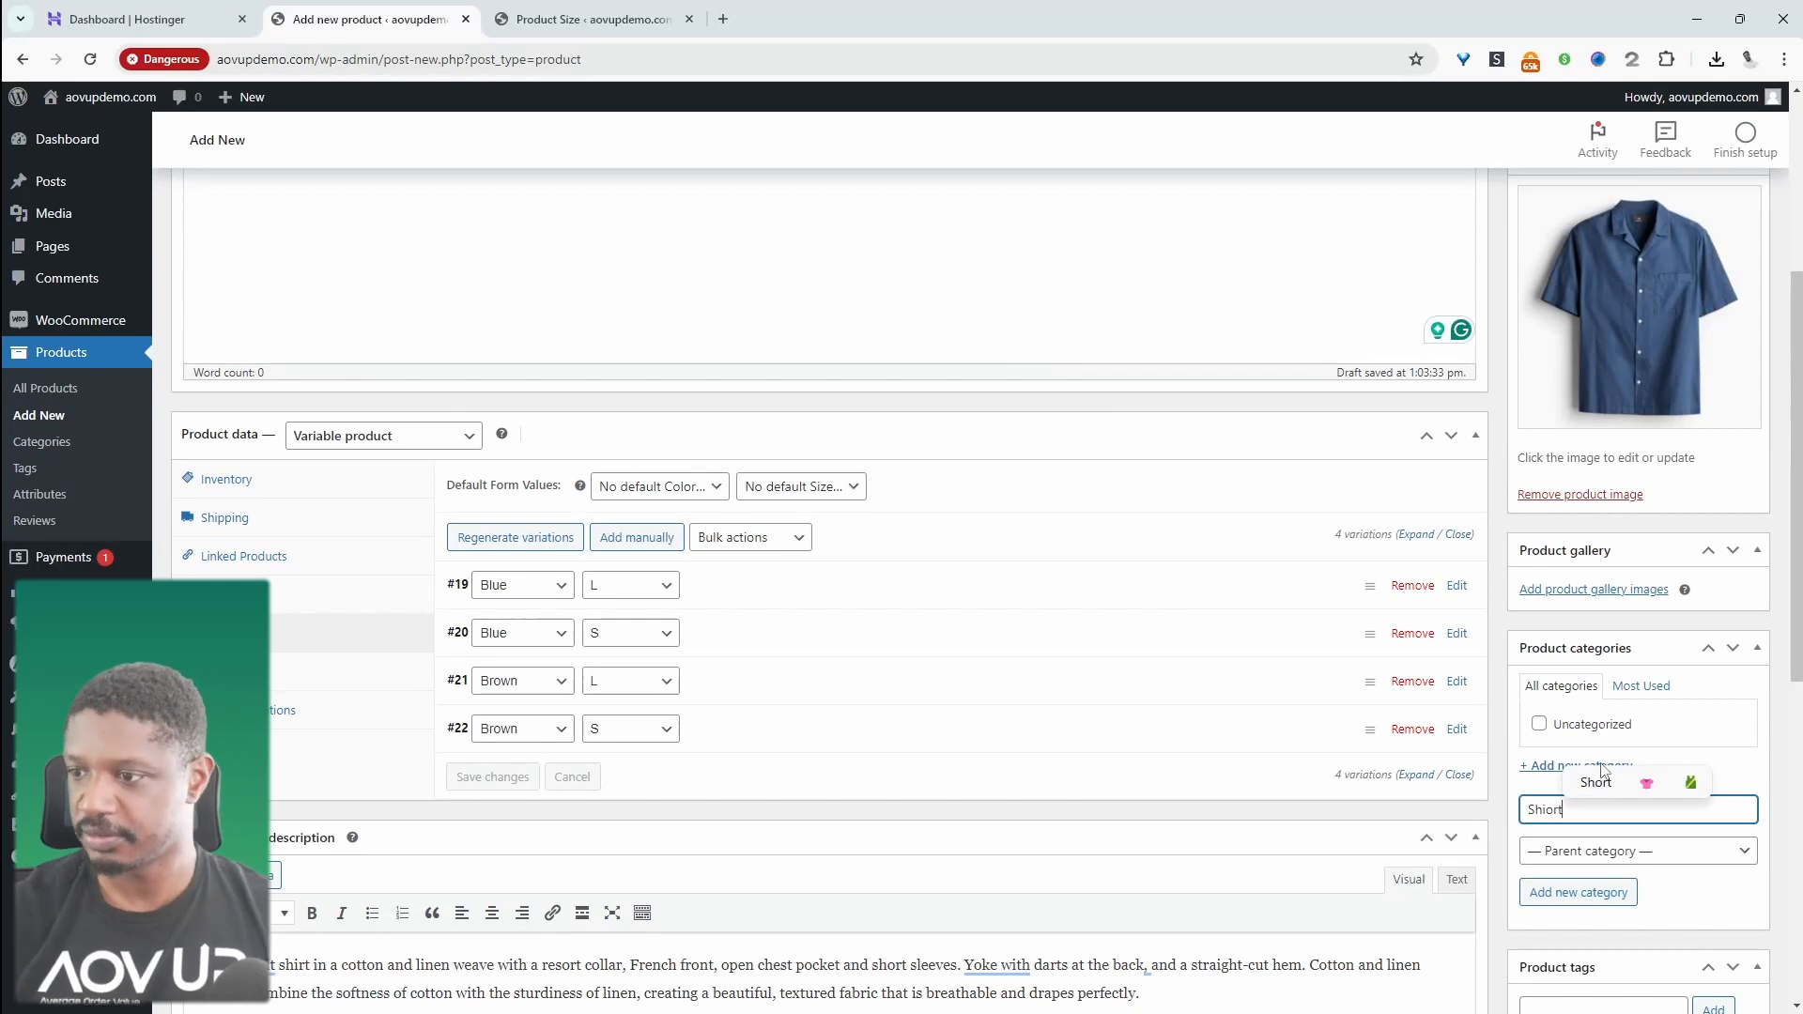
key("BackSpace")
key("BackSpace")
key("BackSpace")
type("ts")
left_click(1576, 899)
scroll(1664, 909, "down", 3)
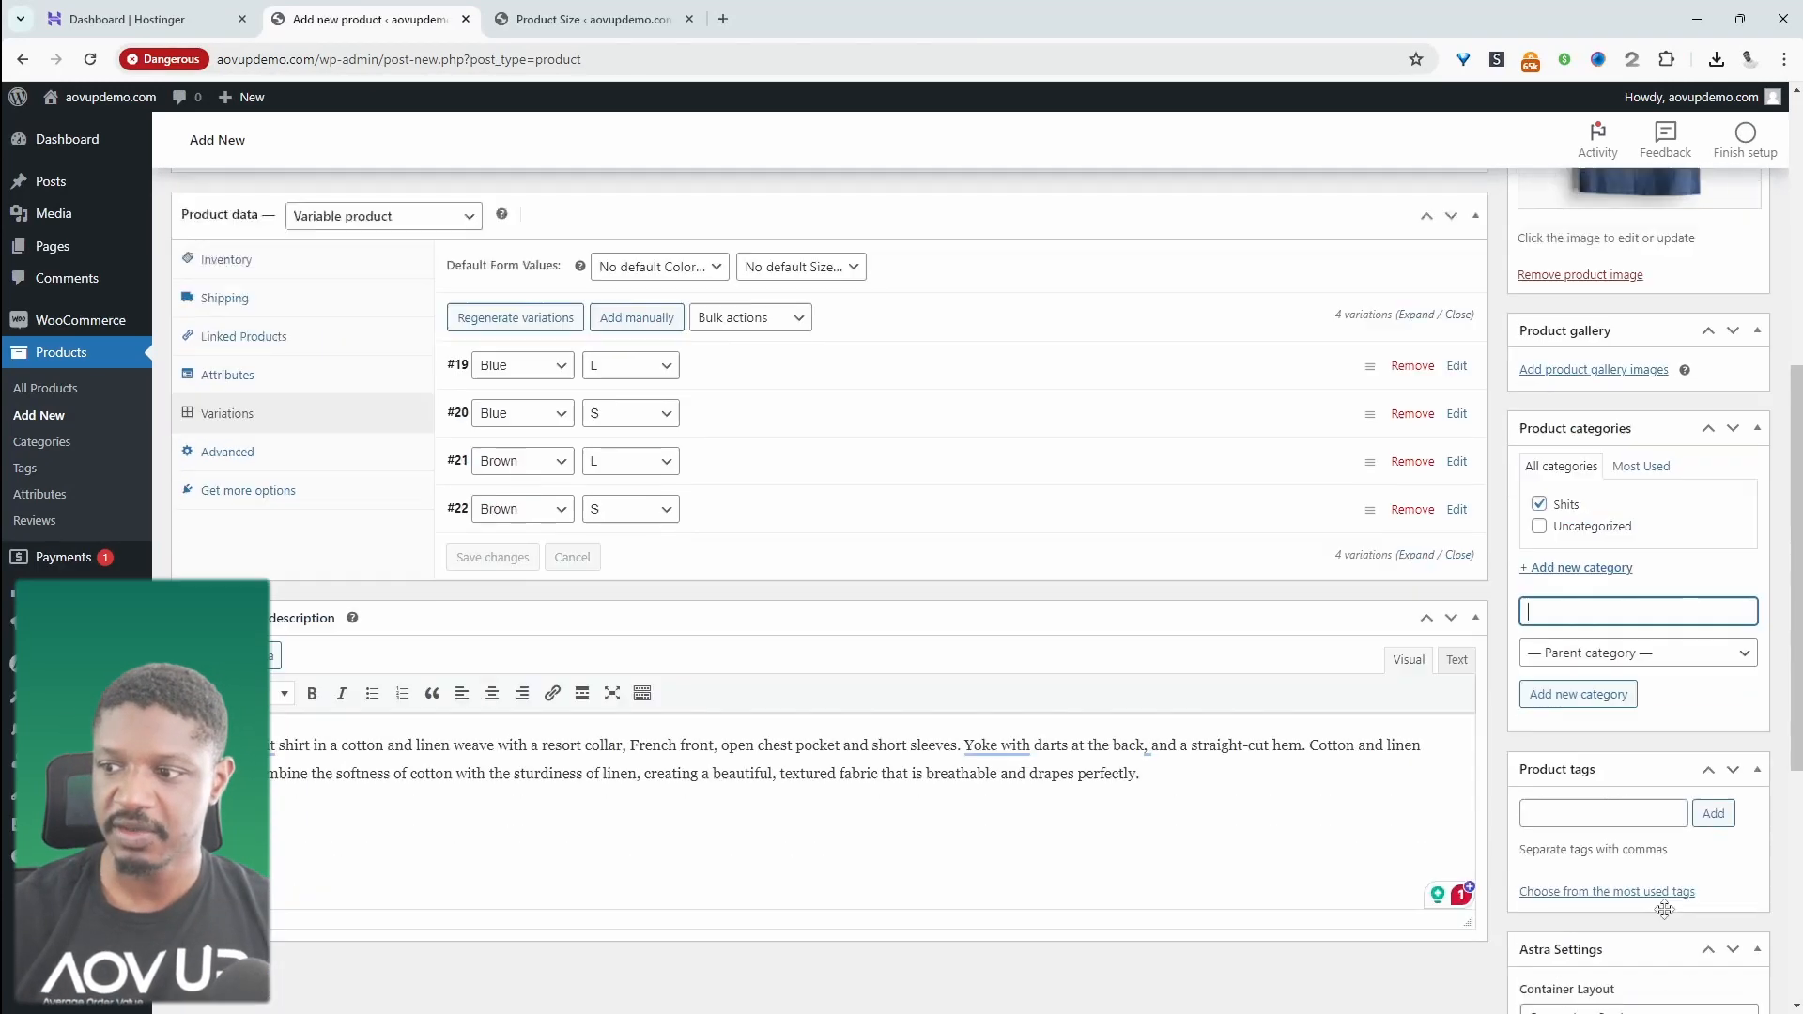
Publish the Mens Shirt product and view its store page in a separate tab
scroll(1664, 908, "up", 7)
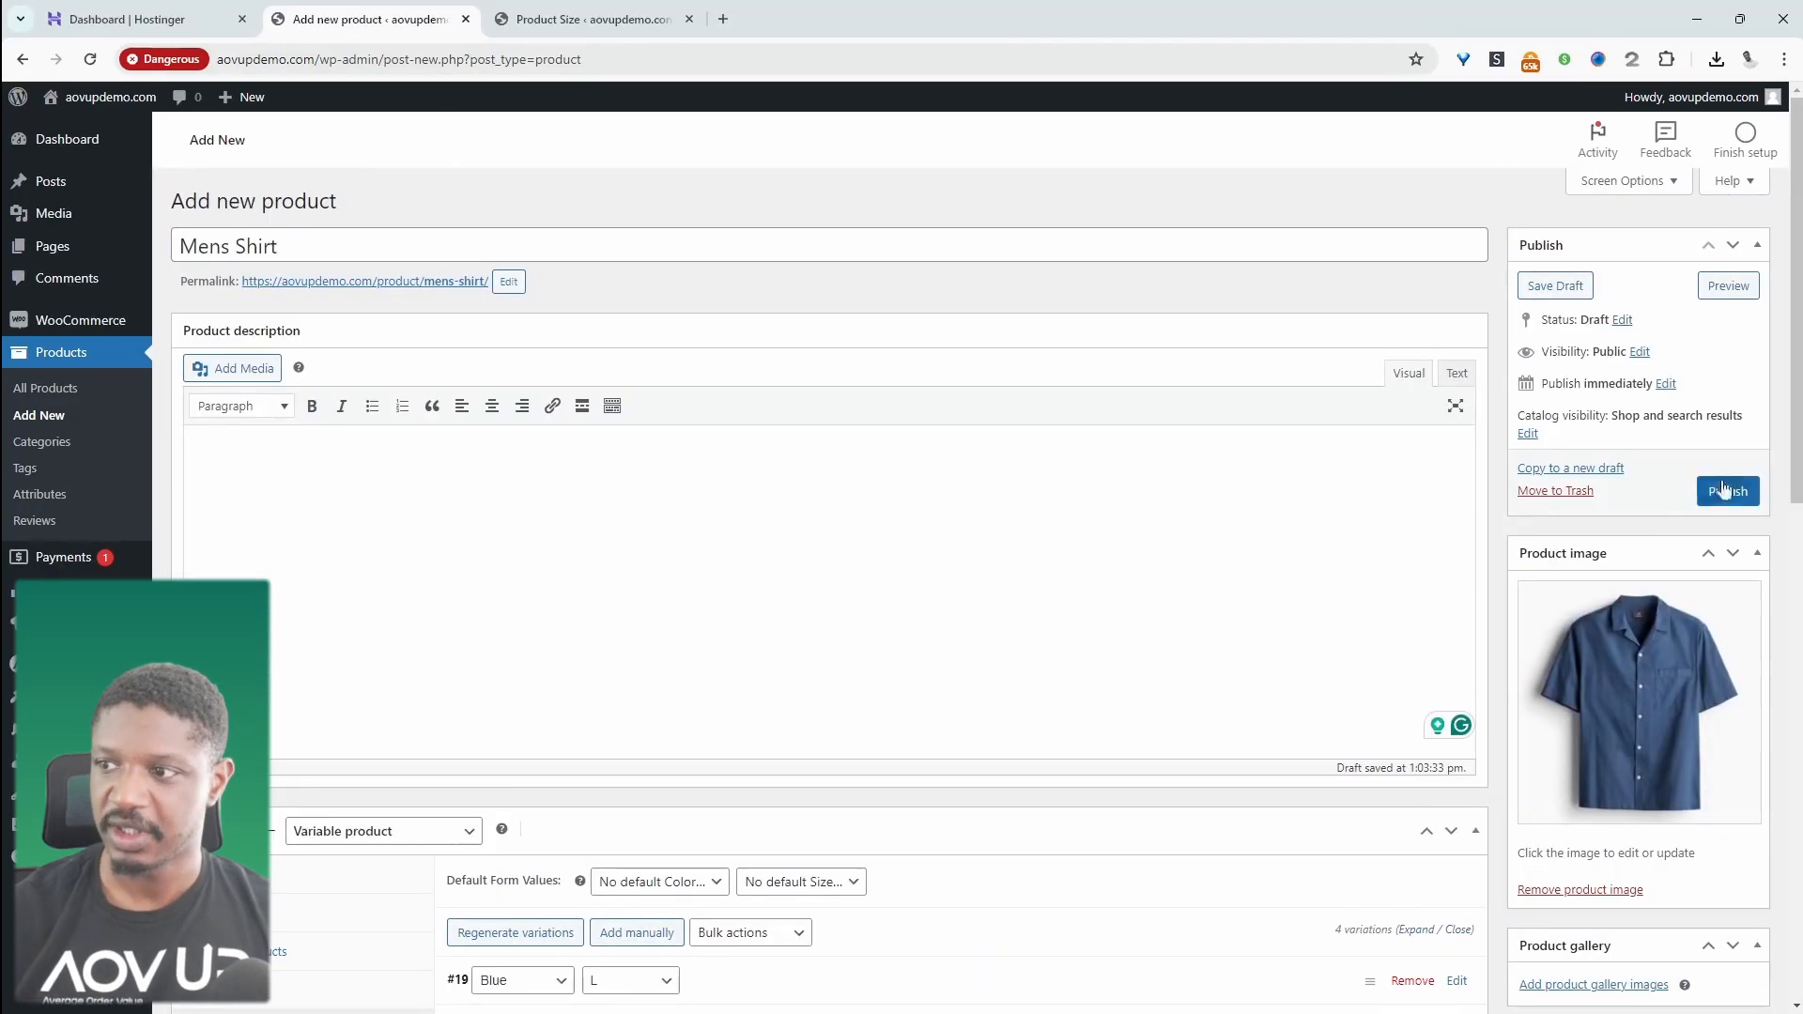
left_click(1726, 490)
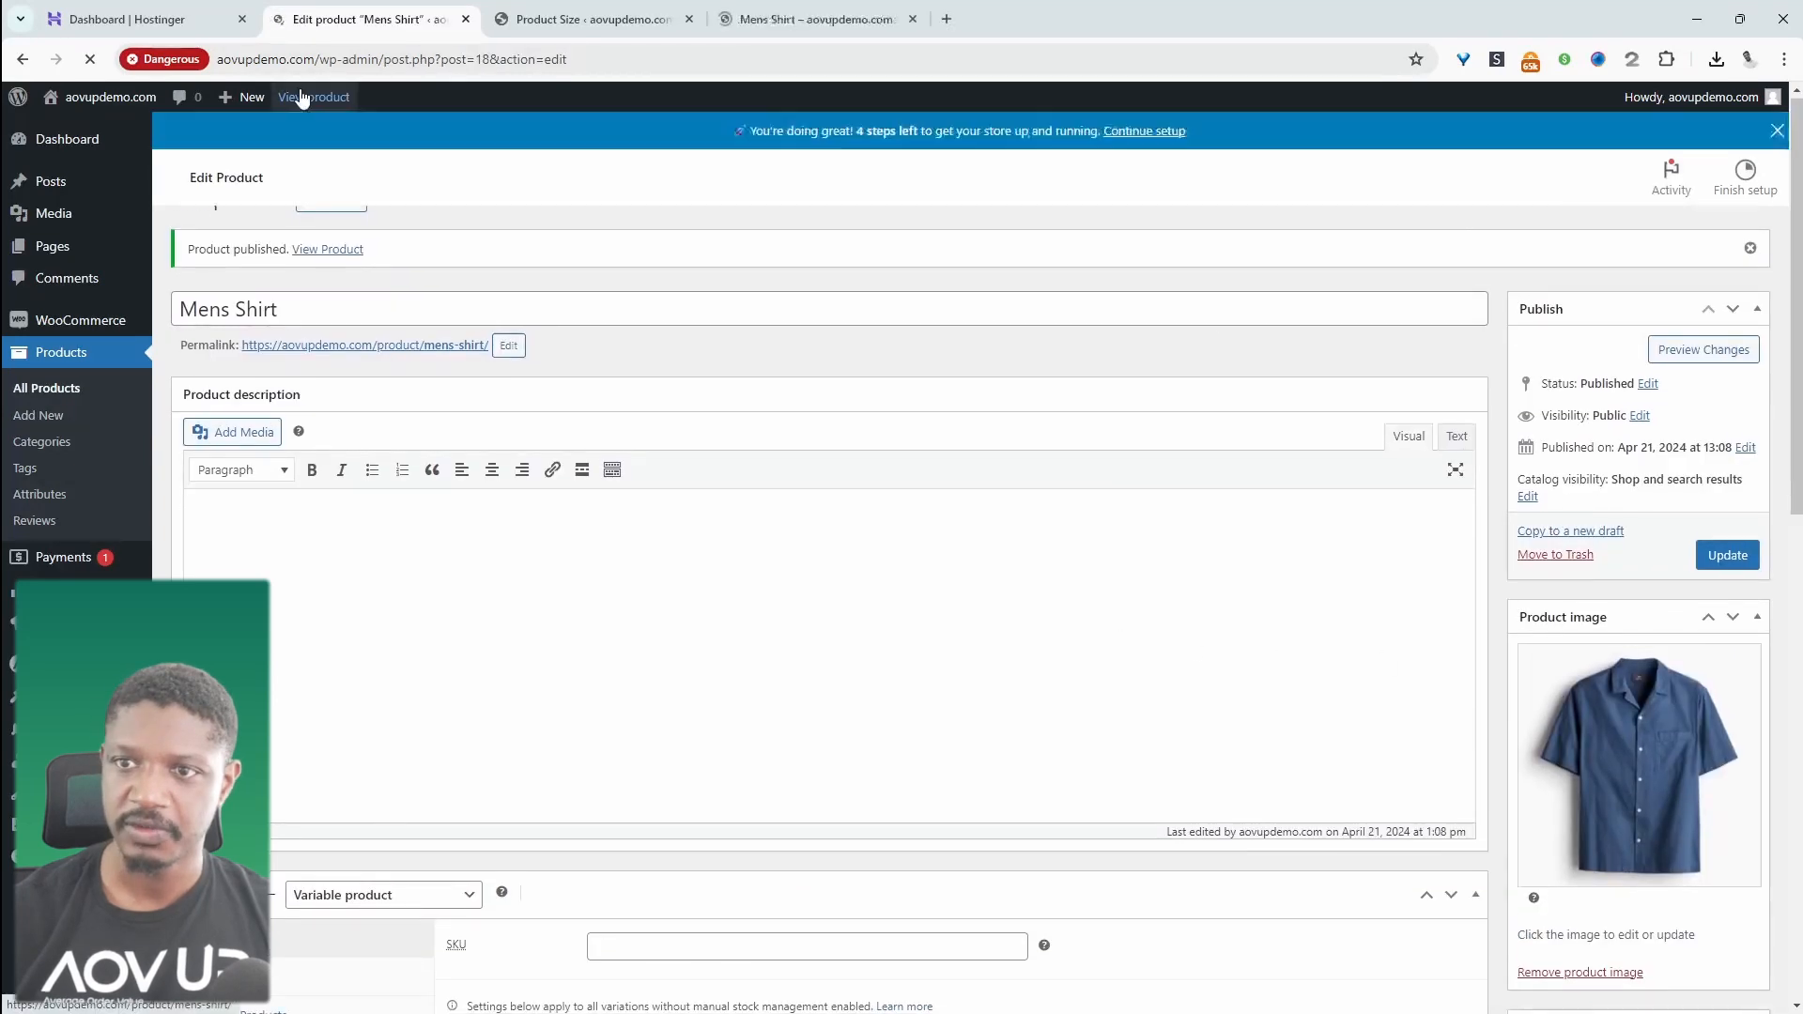
left_click(734, 30)
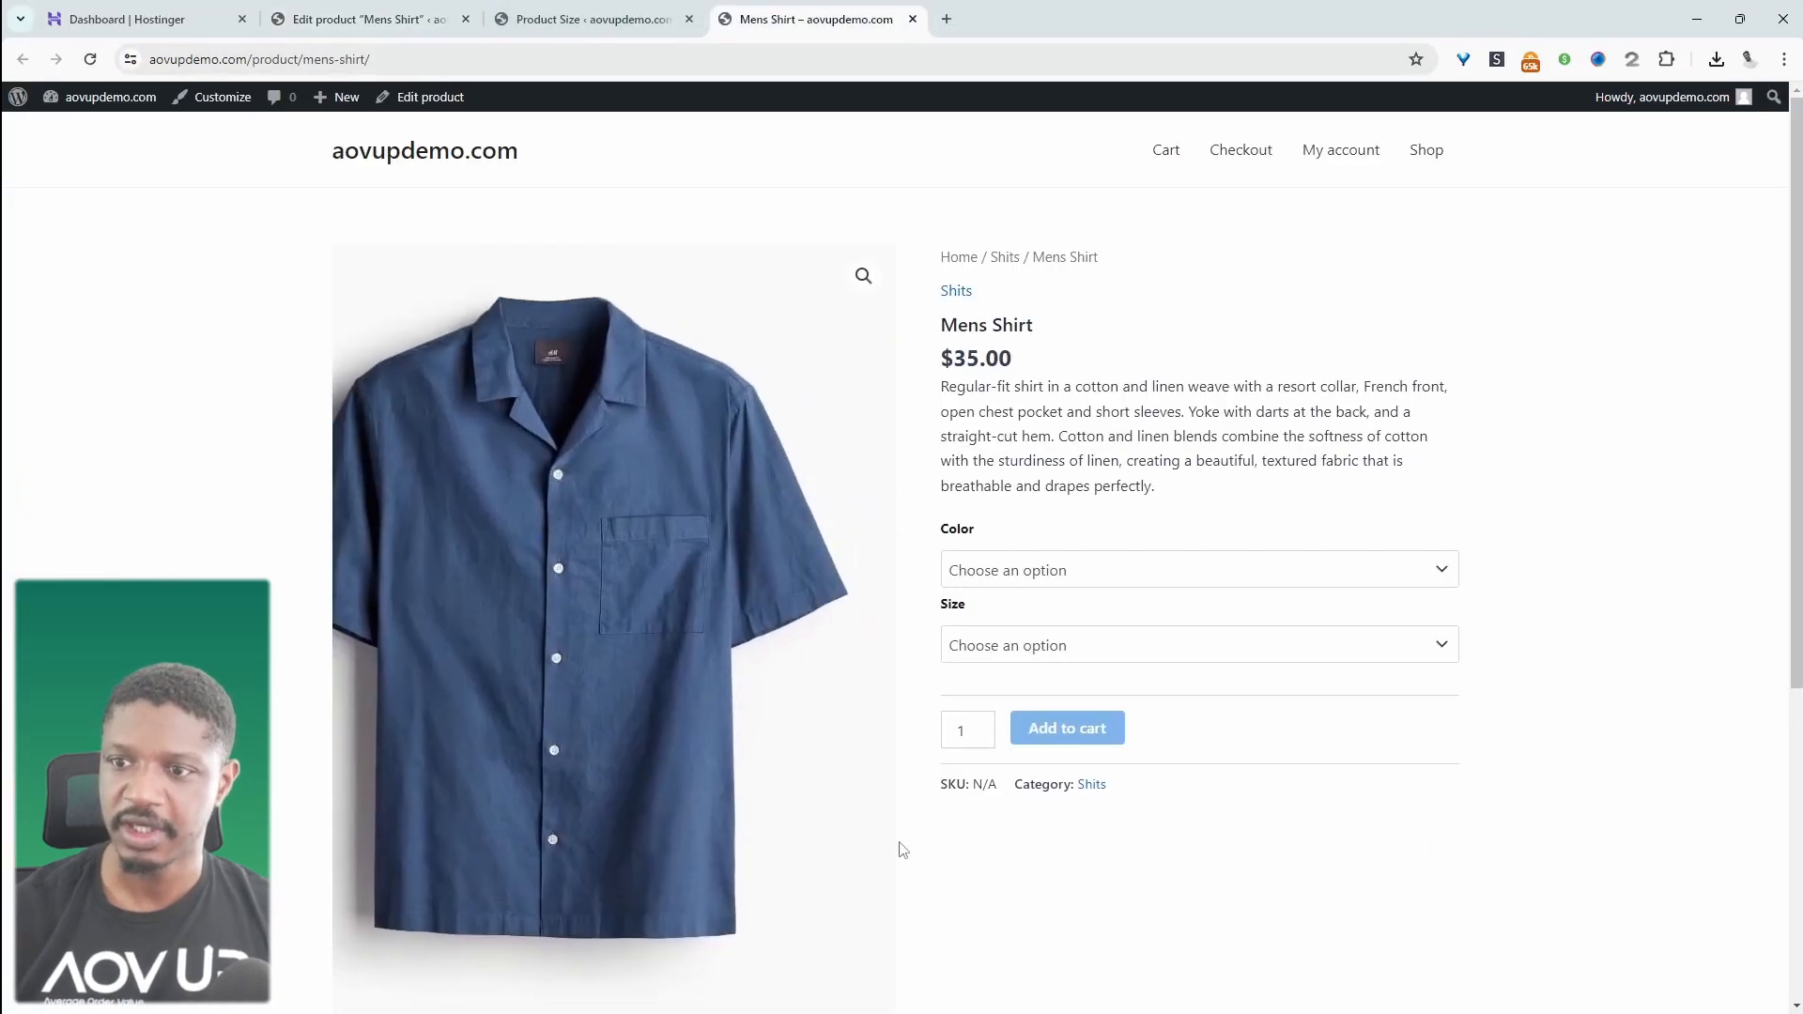
Test the variation dropdowns on the Mens Shirt page by choosing color Blue and size L
scroll(917, 588, "down", 1)
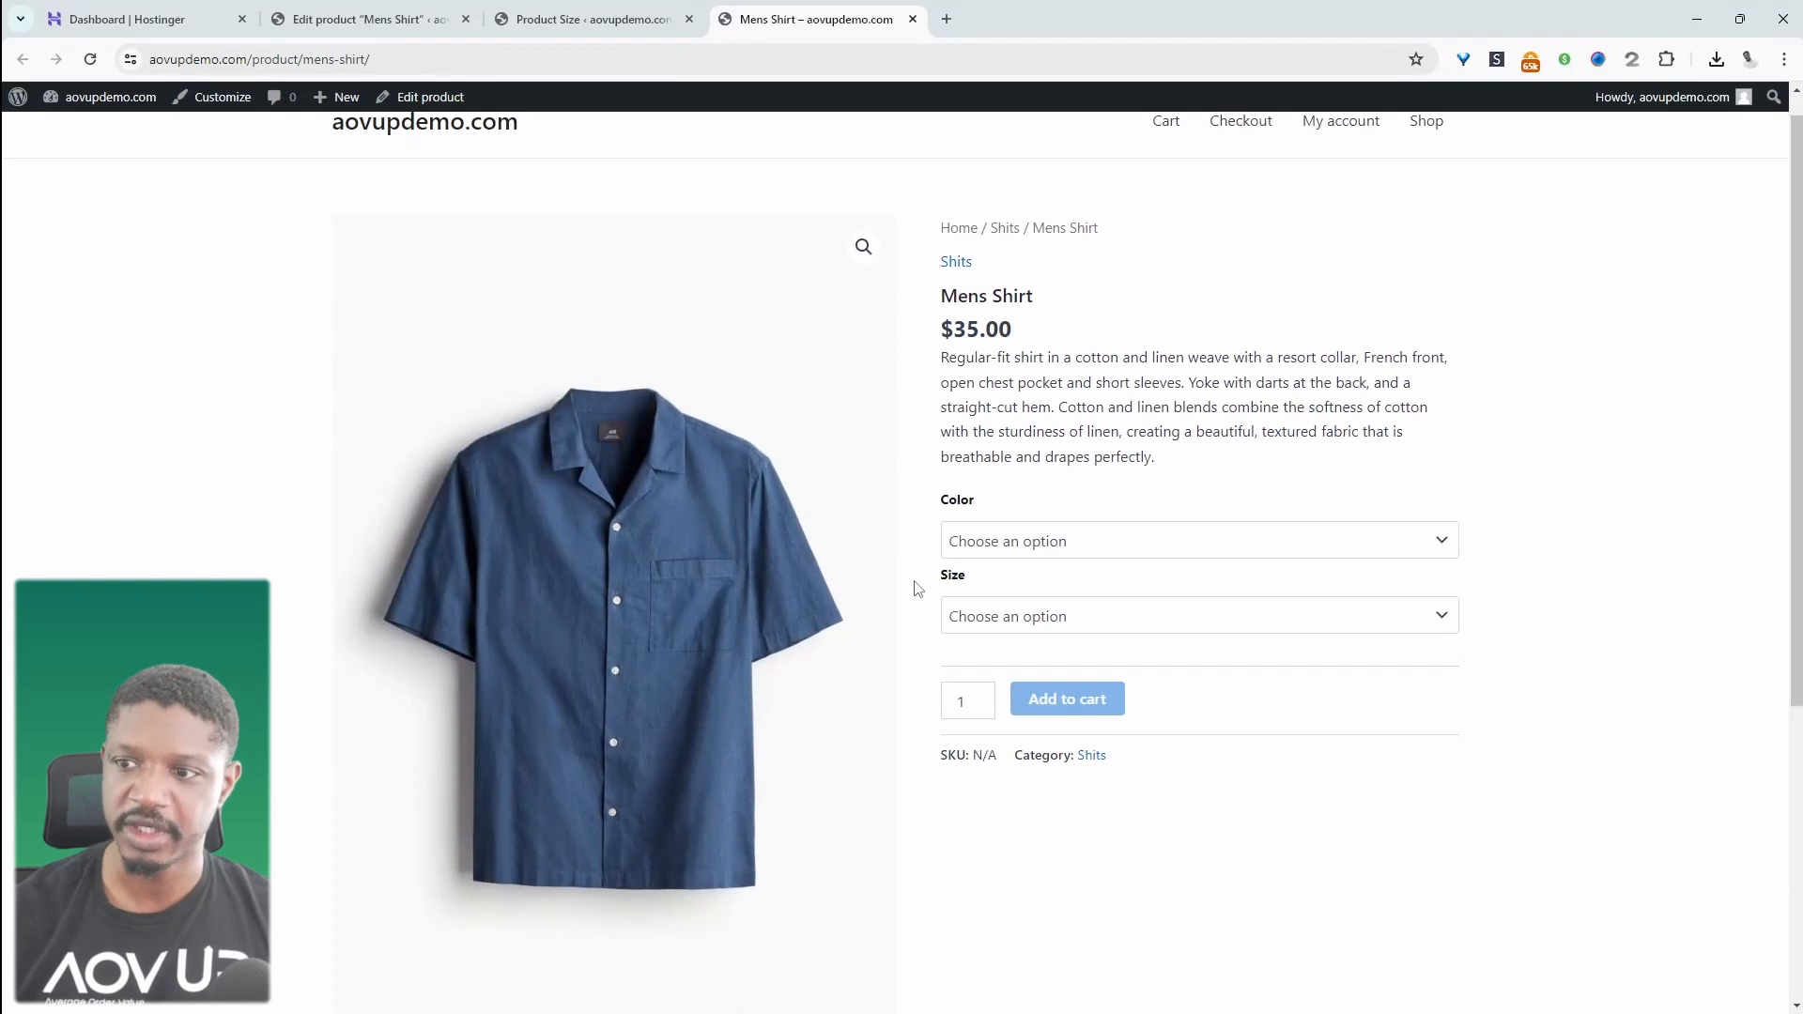
left_click(1016, 512)
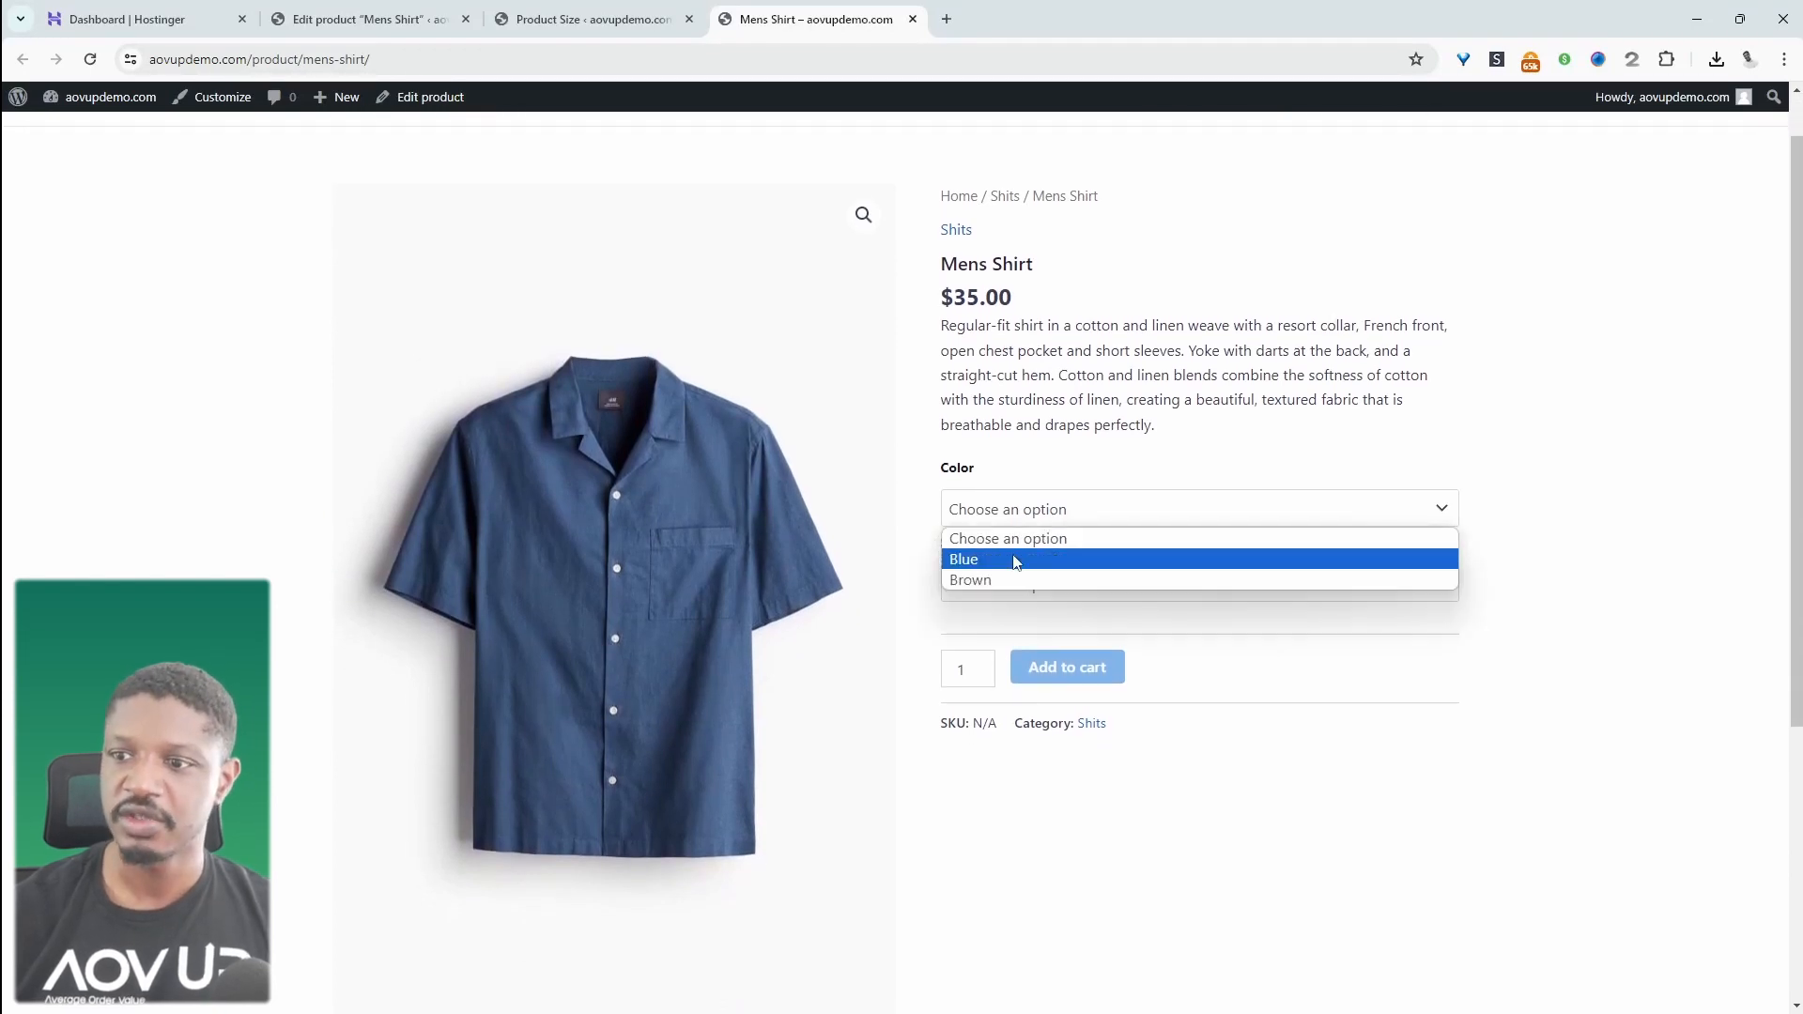
left_click(1014, 561)
left_click(1017, 597)
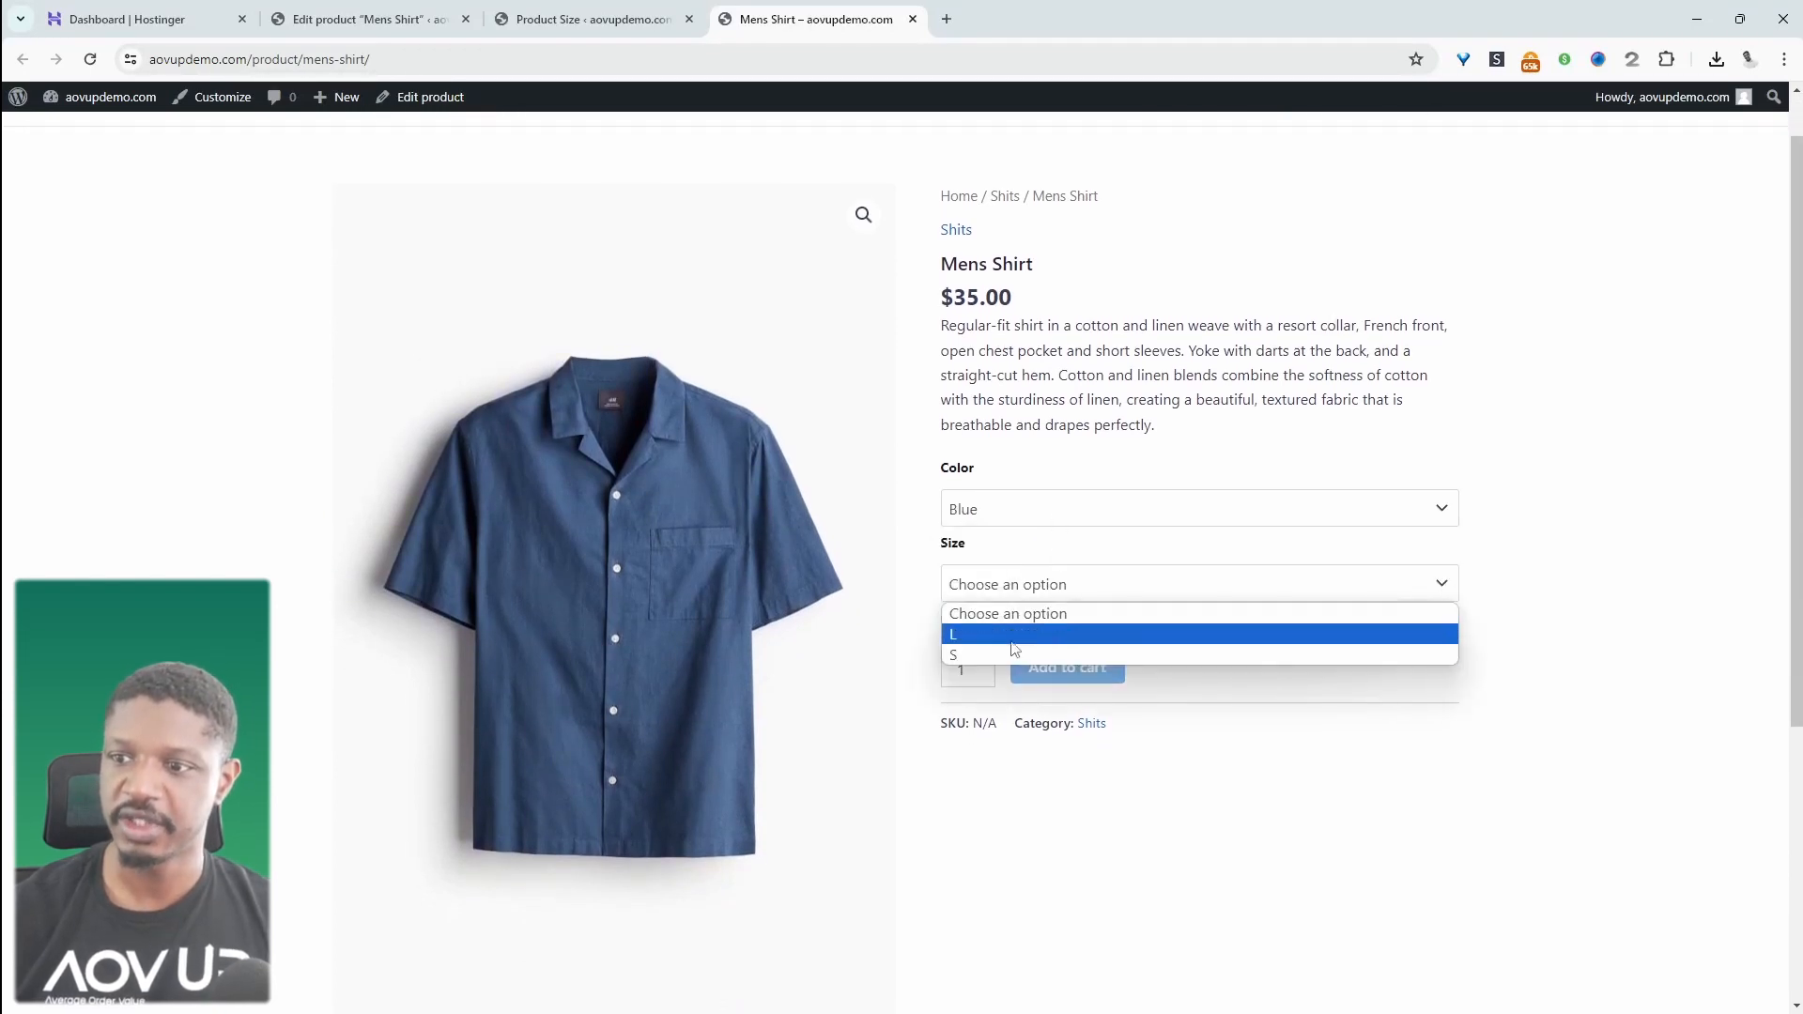
left_click(1017, 664)
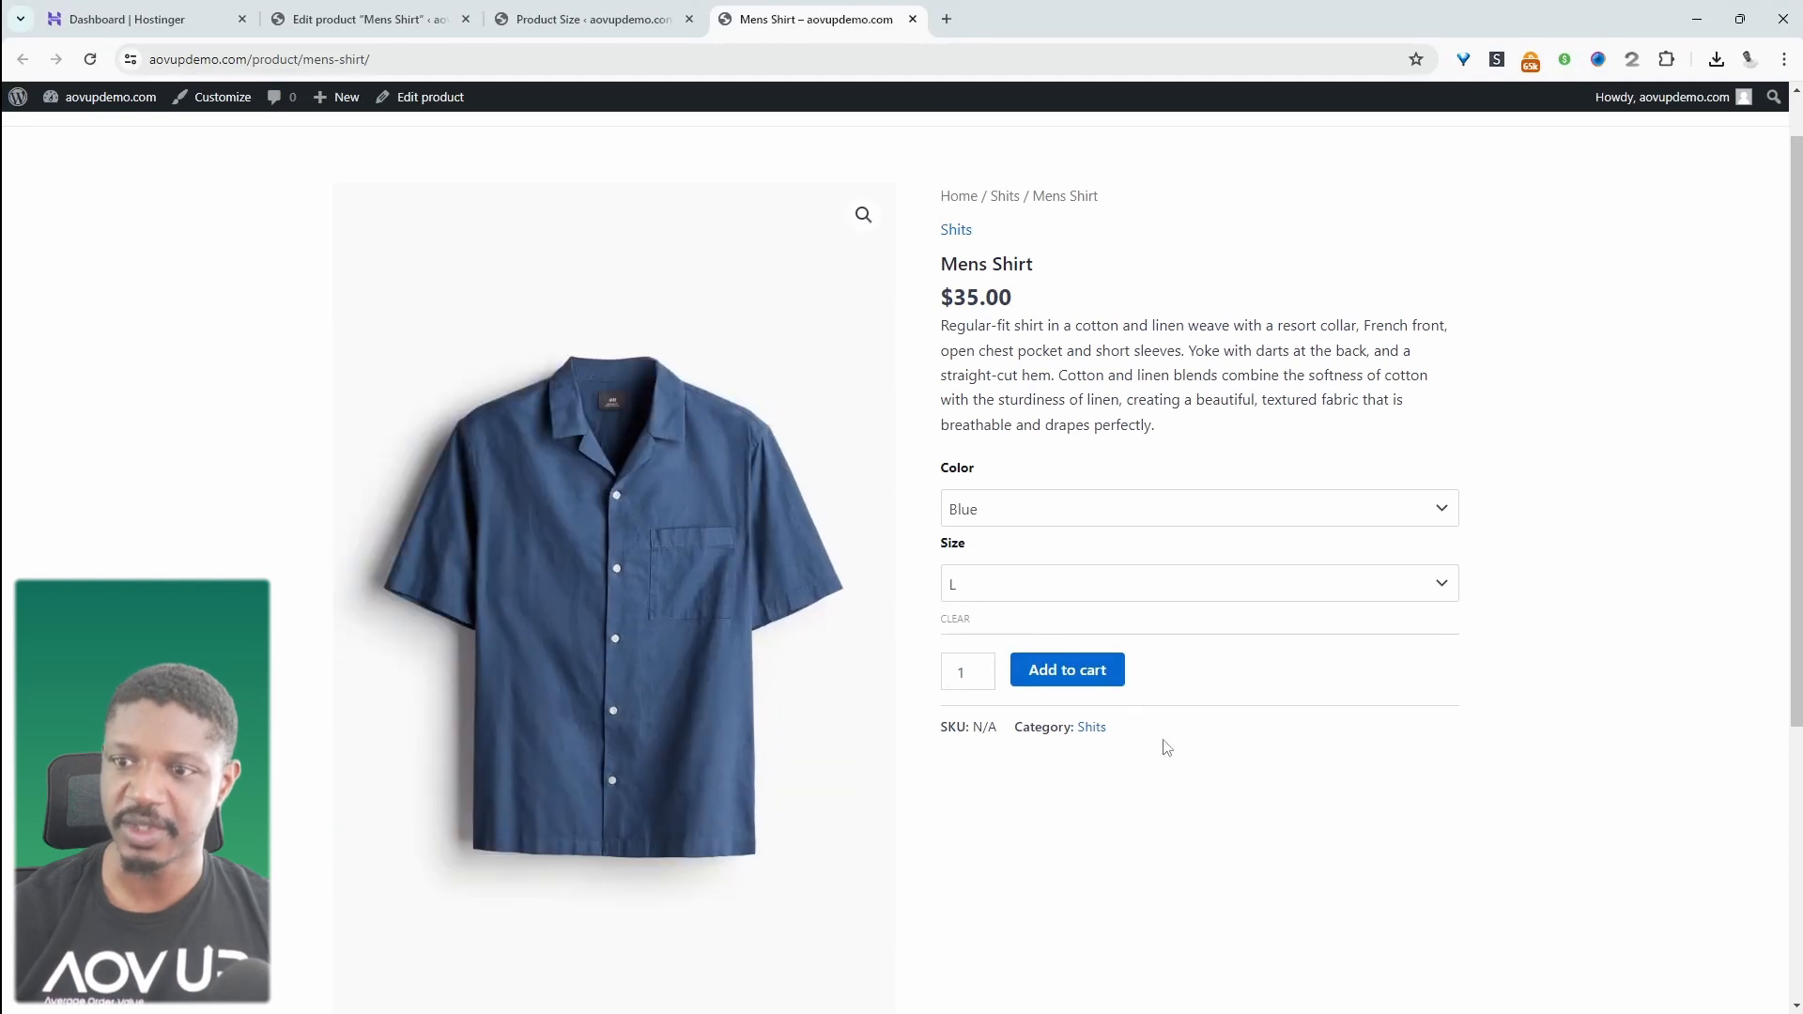
scroll(1163, 744, "up", 1)
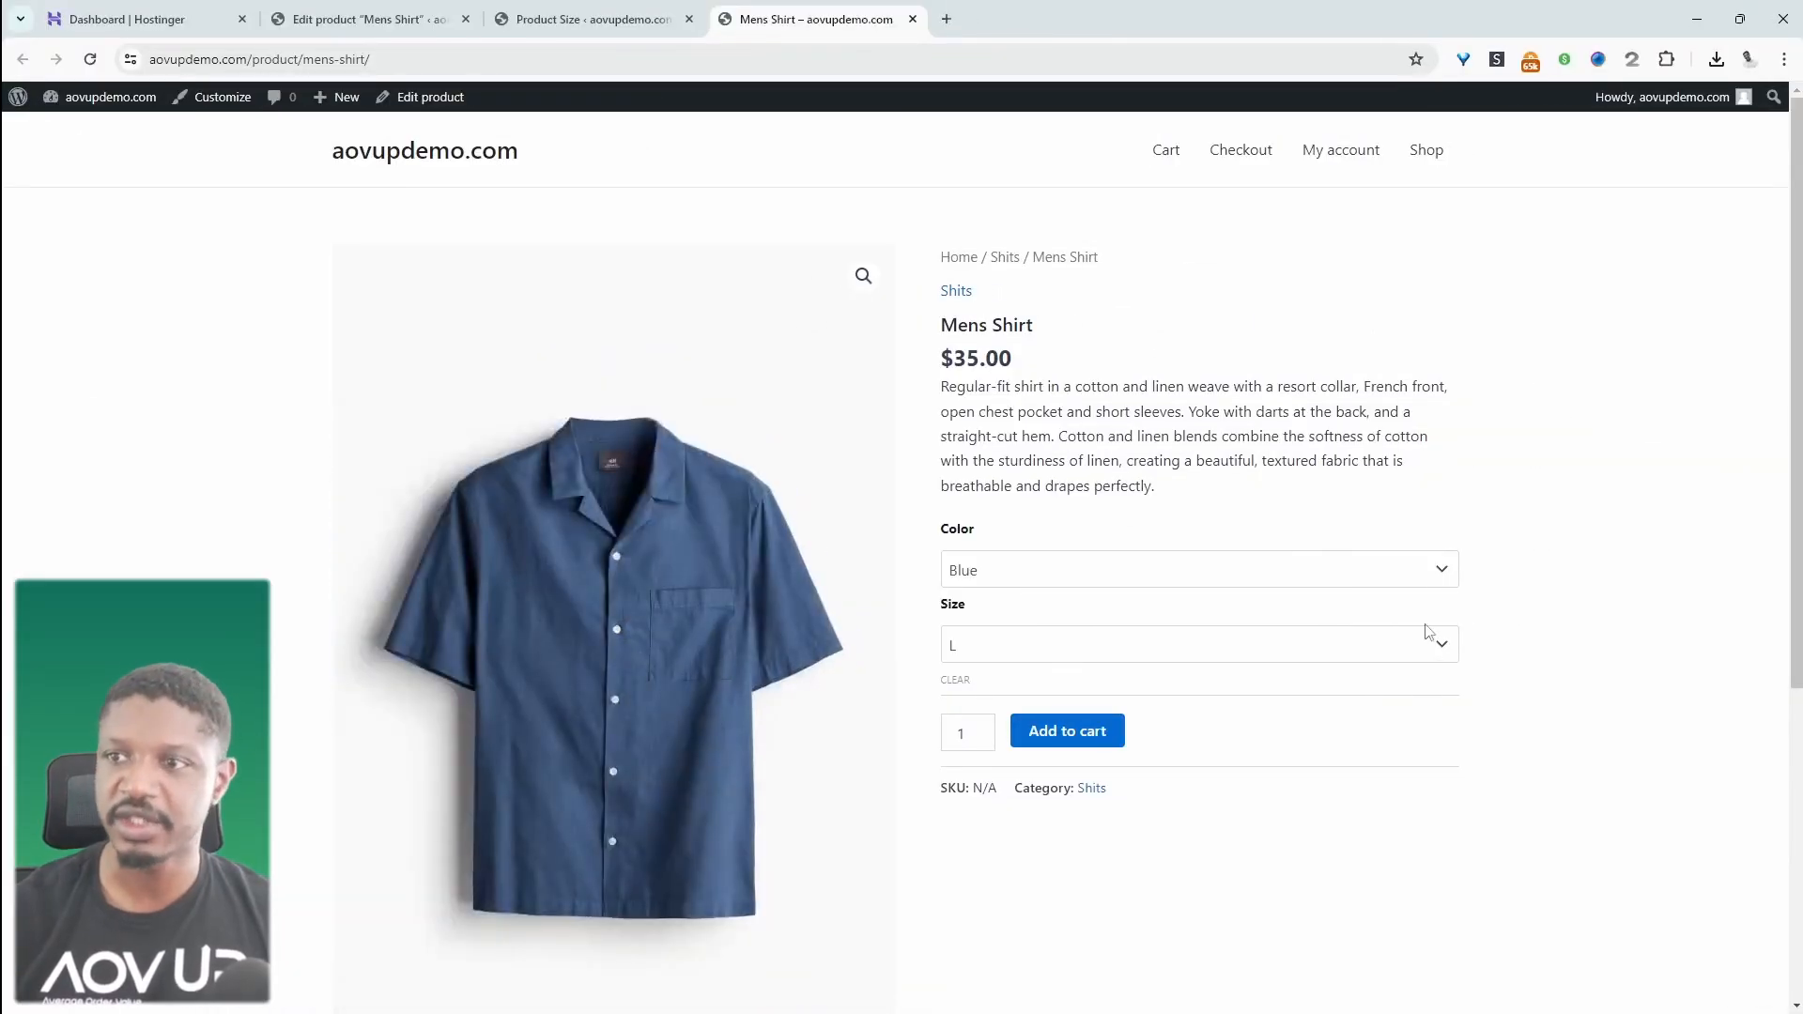
Open aovup.com in a new tab, find the WooCommerce Variation Swatches plugin and download its free version
left_click(946, 18)
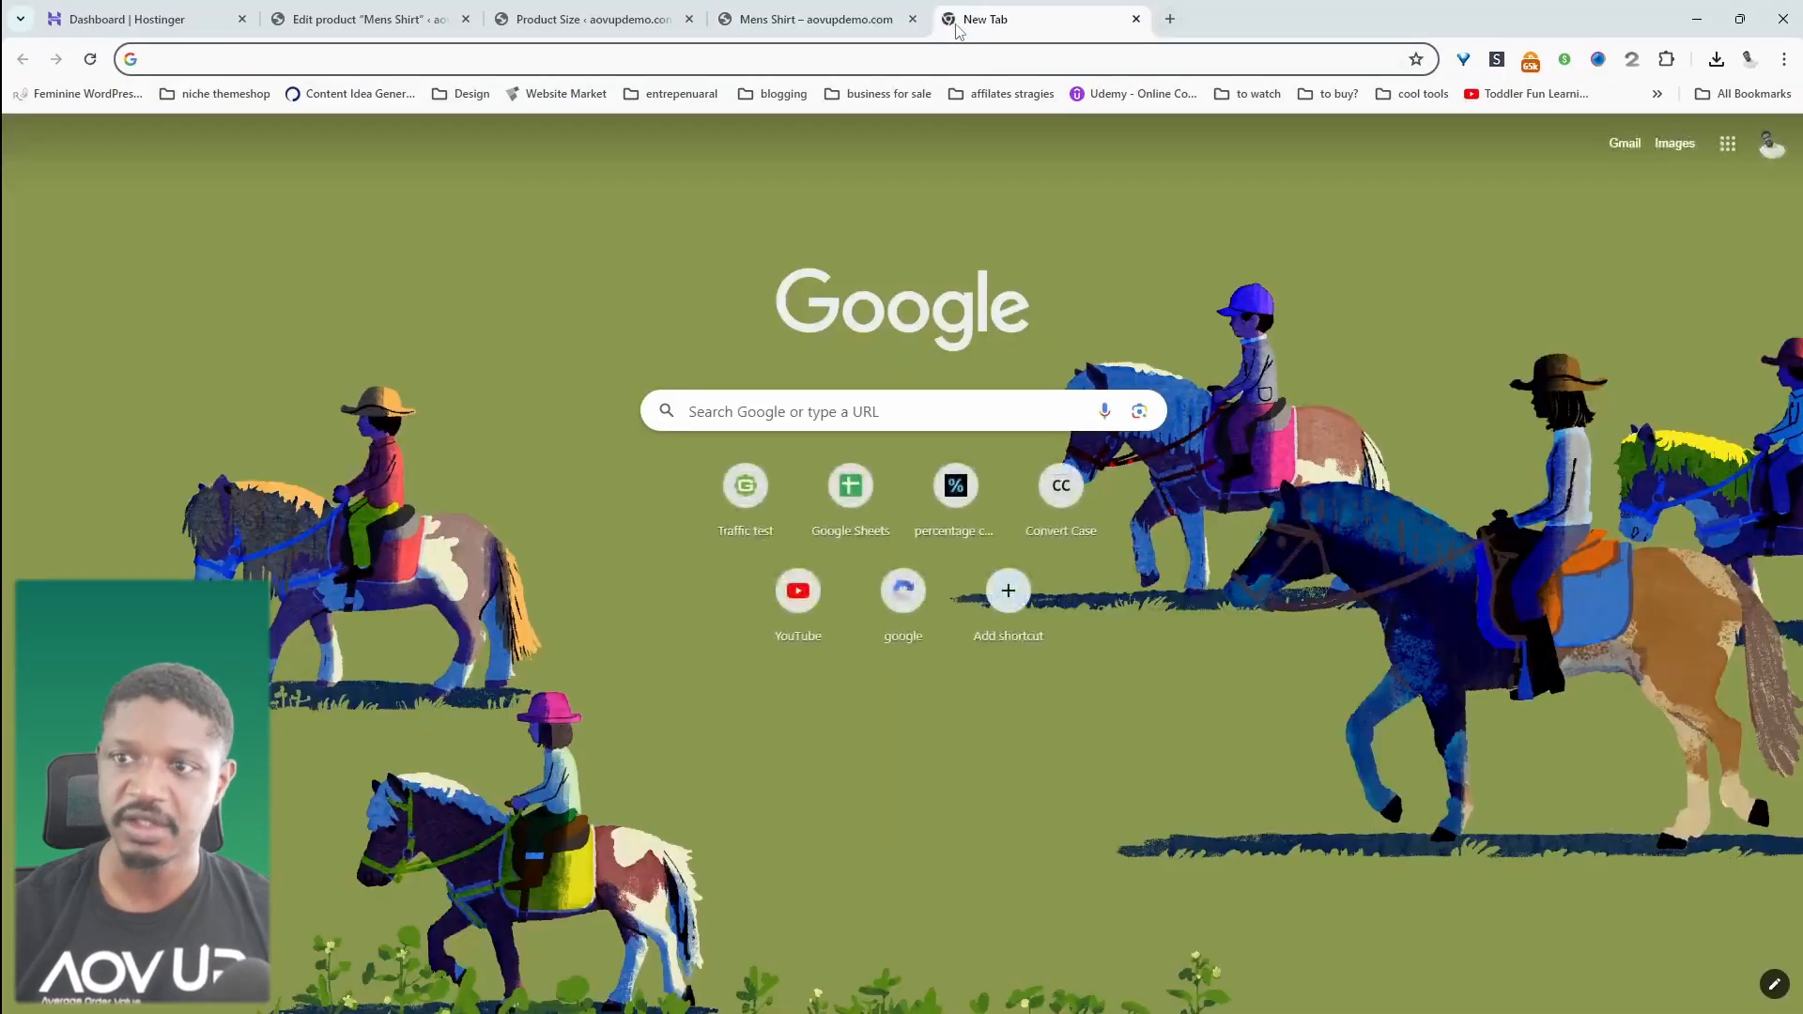
type("aovup.com")
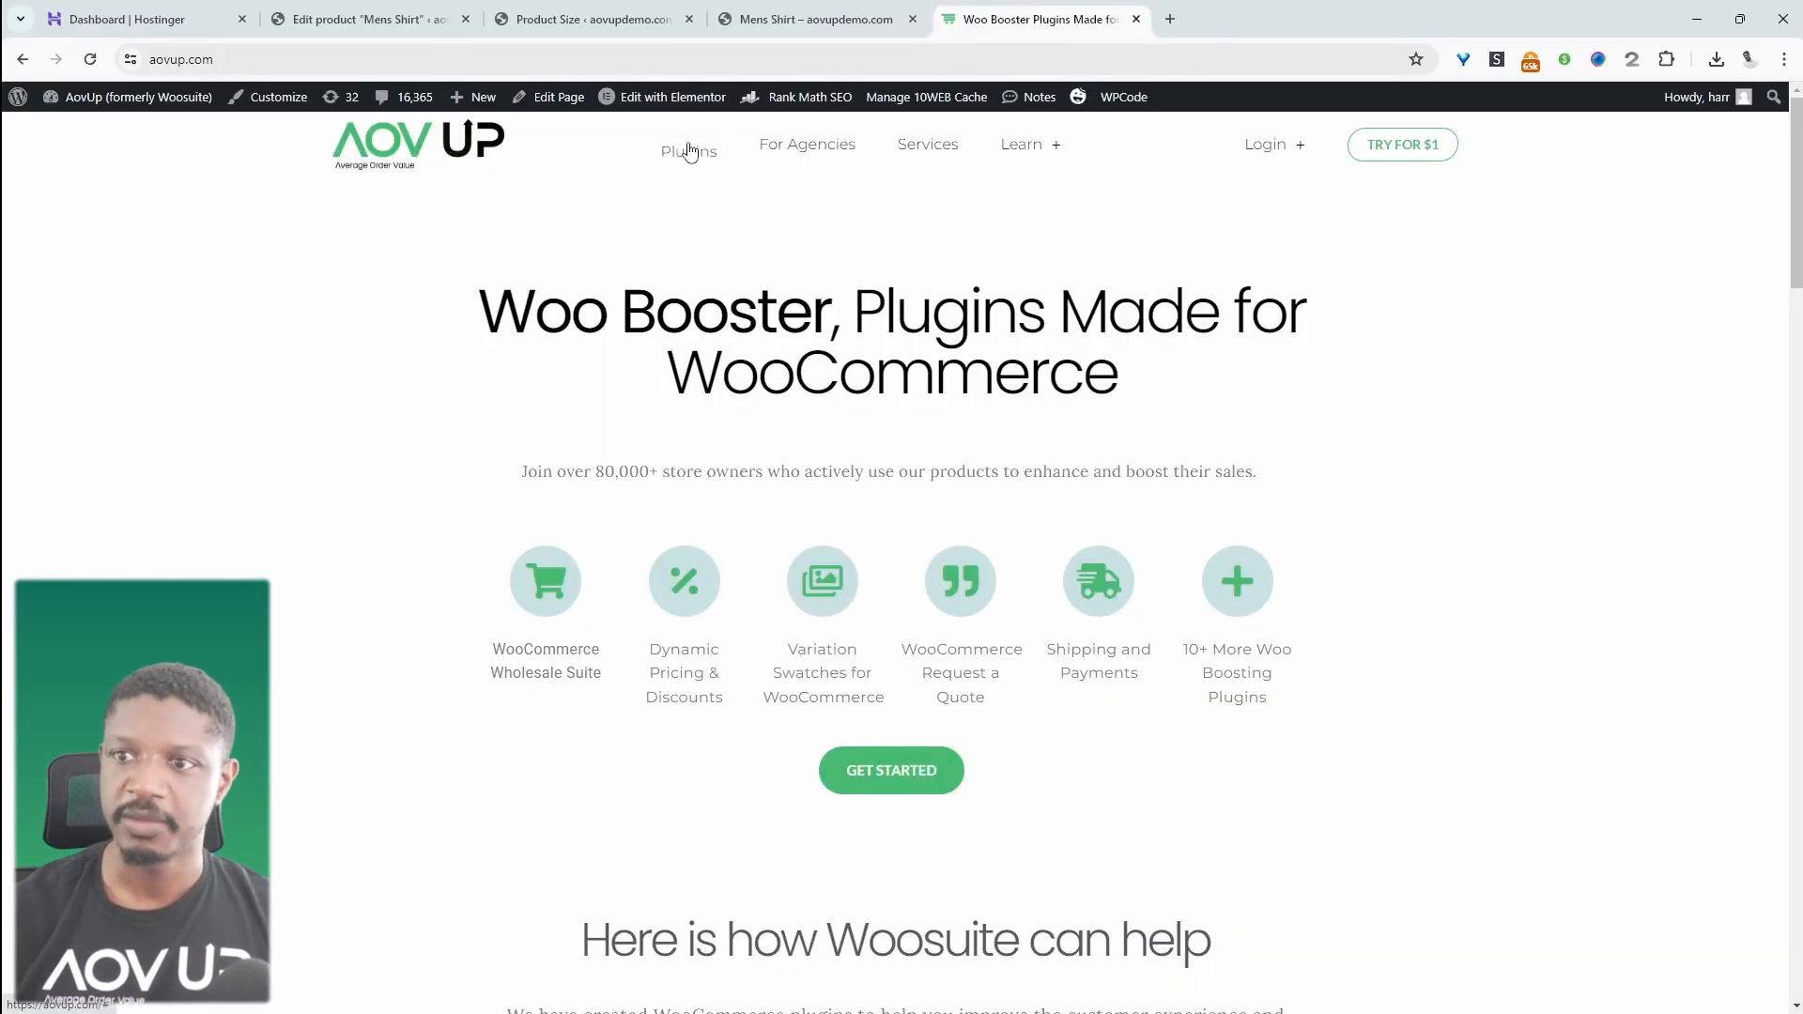
left_click(687, 148)
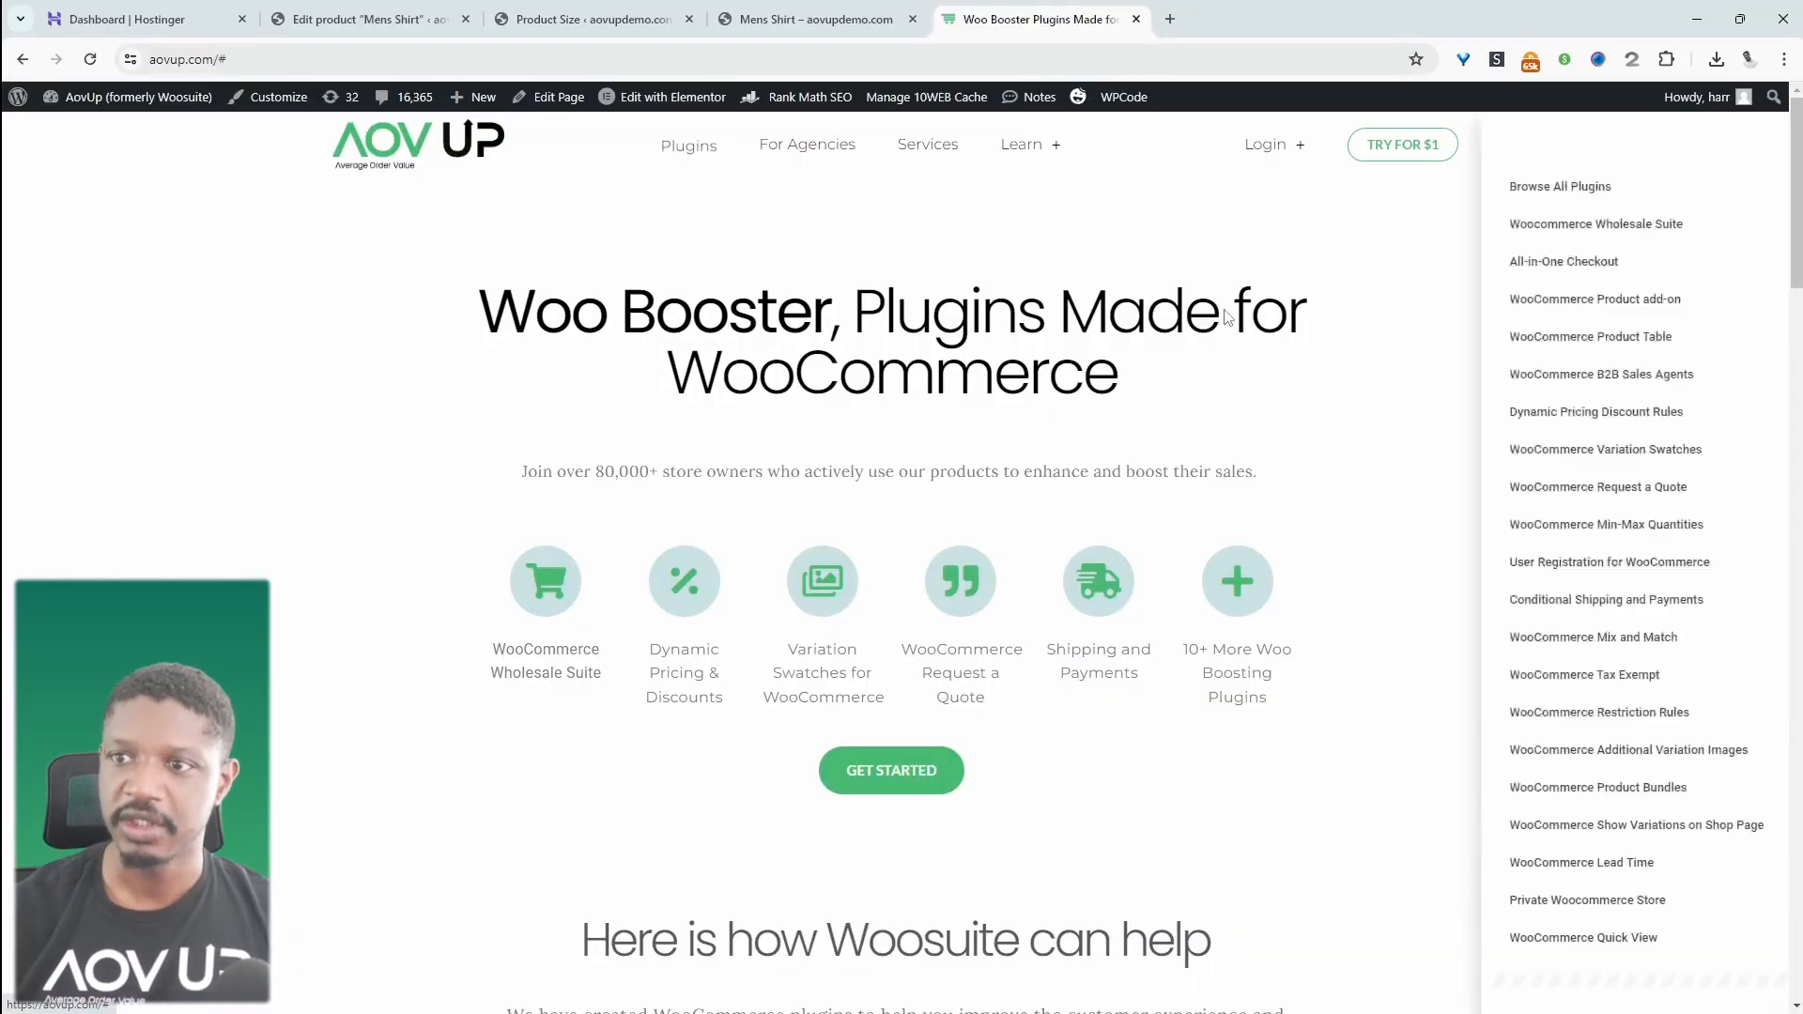
scroll(1470, 713, "down", 1)
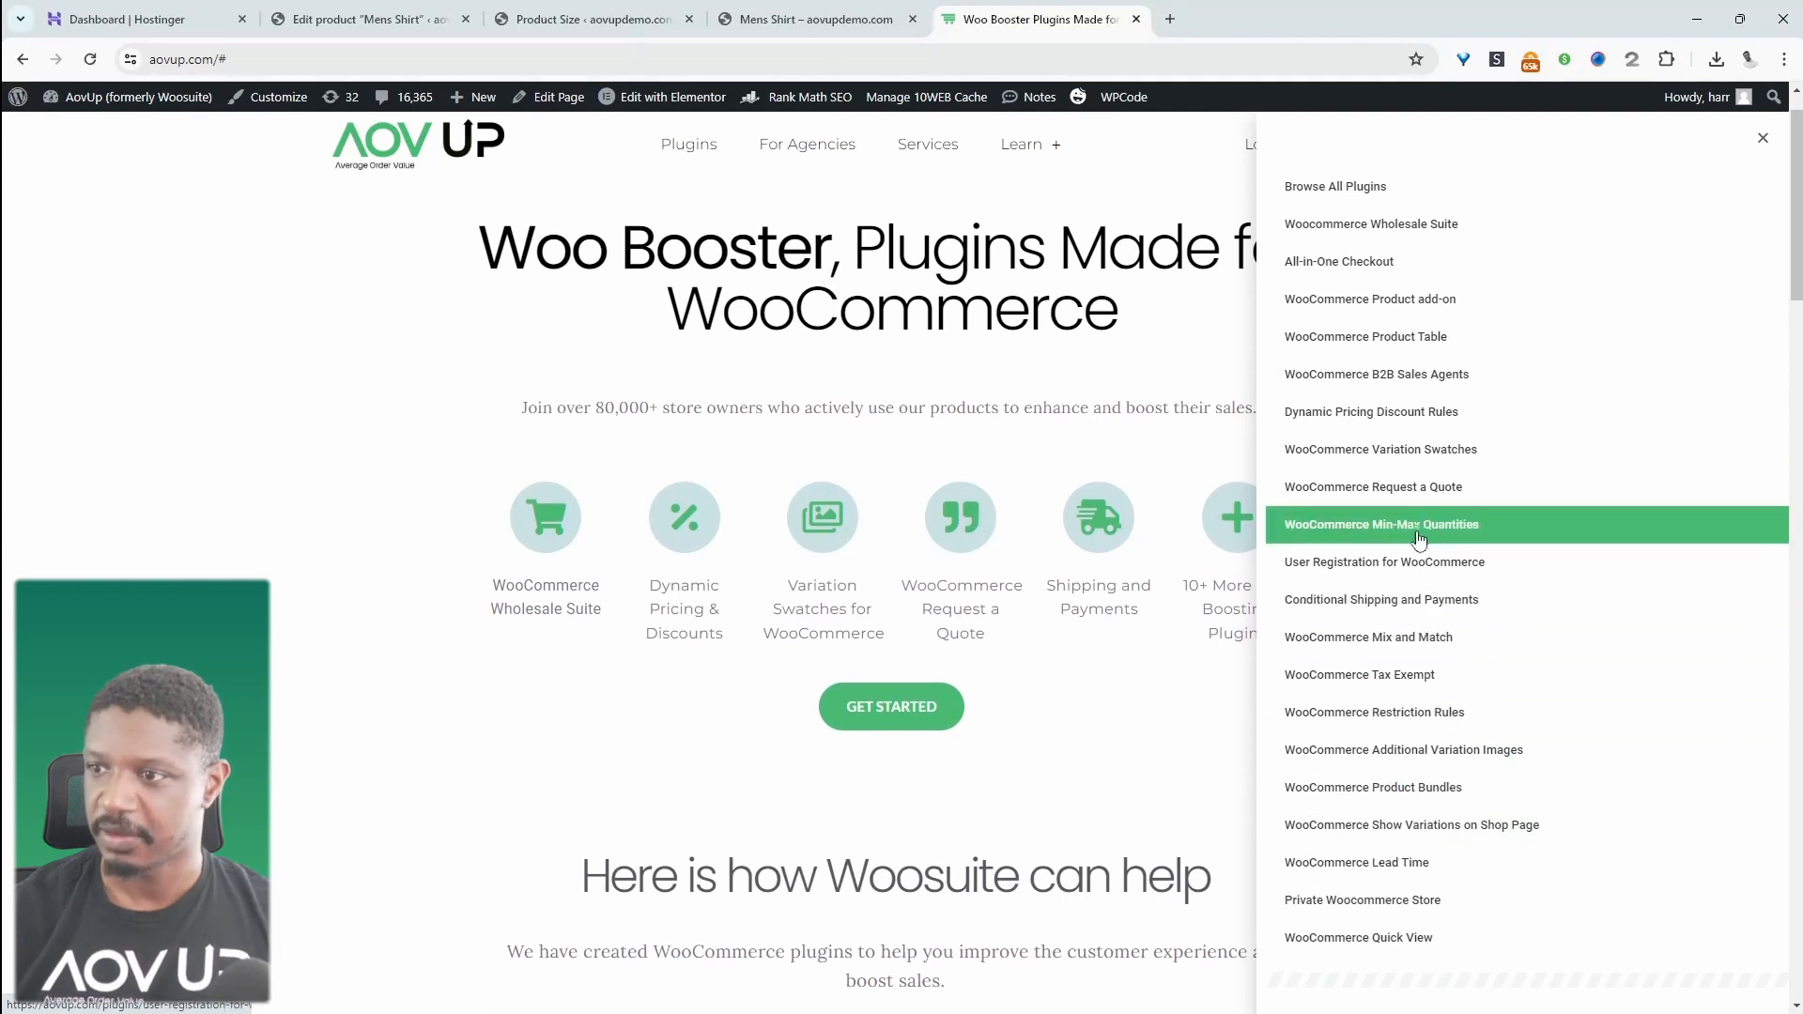
left_click(1338, 463)
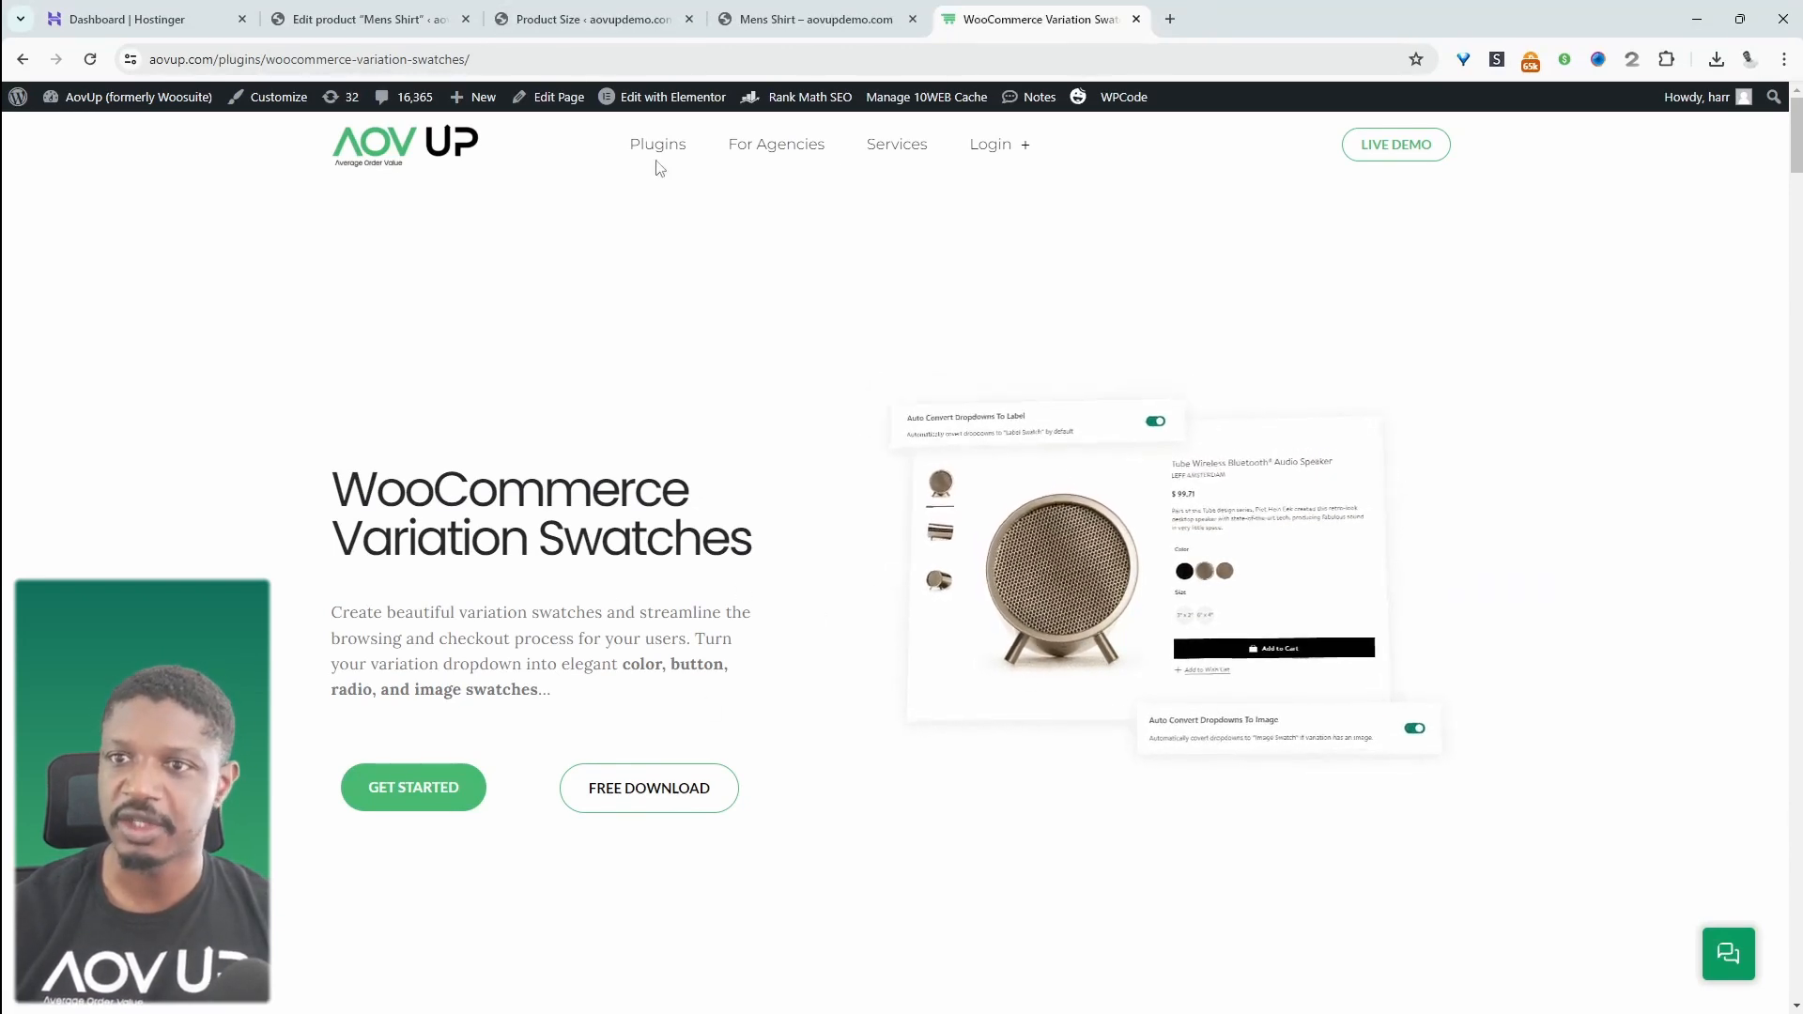
Return to the WordPress admin and upload, install and activate the plugin file variation-swatches-for-woocommerce.2.2.2.zip
left_click(591, 19)
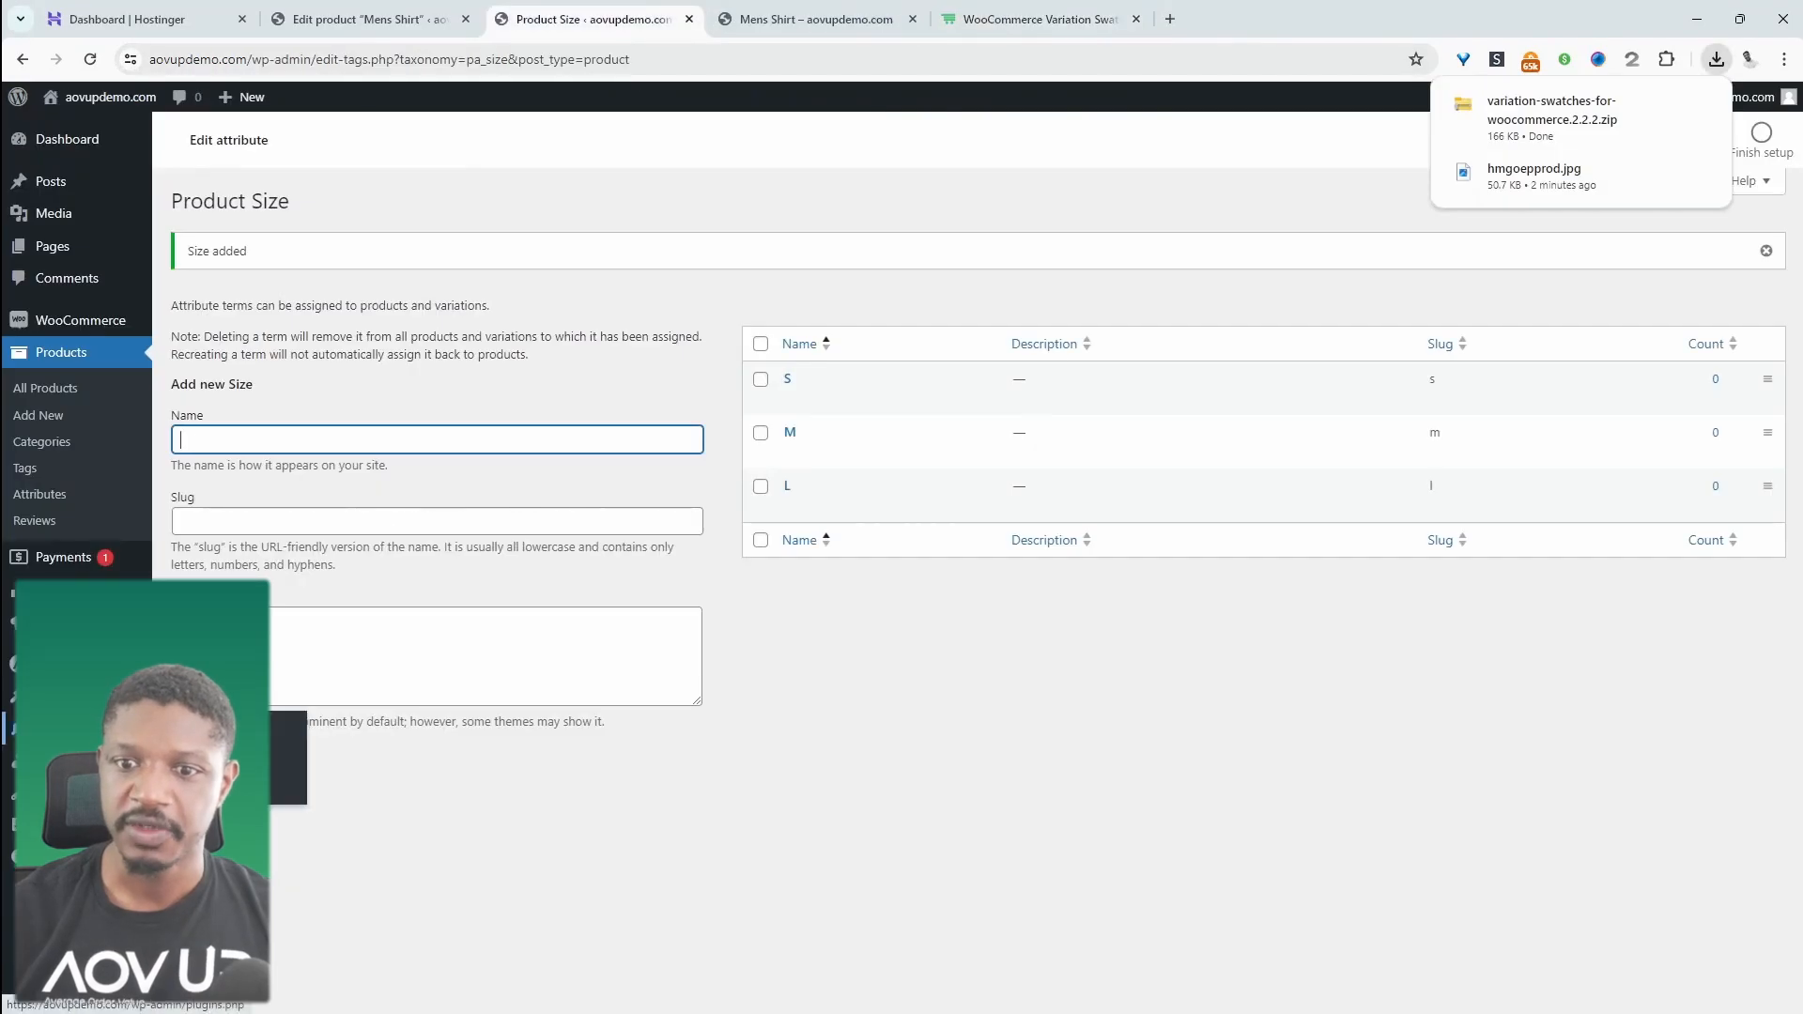
left_click(202, 757)
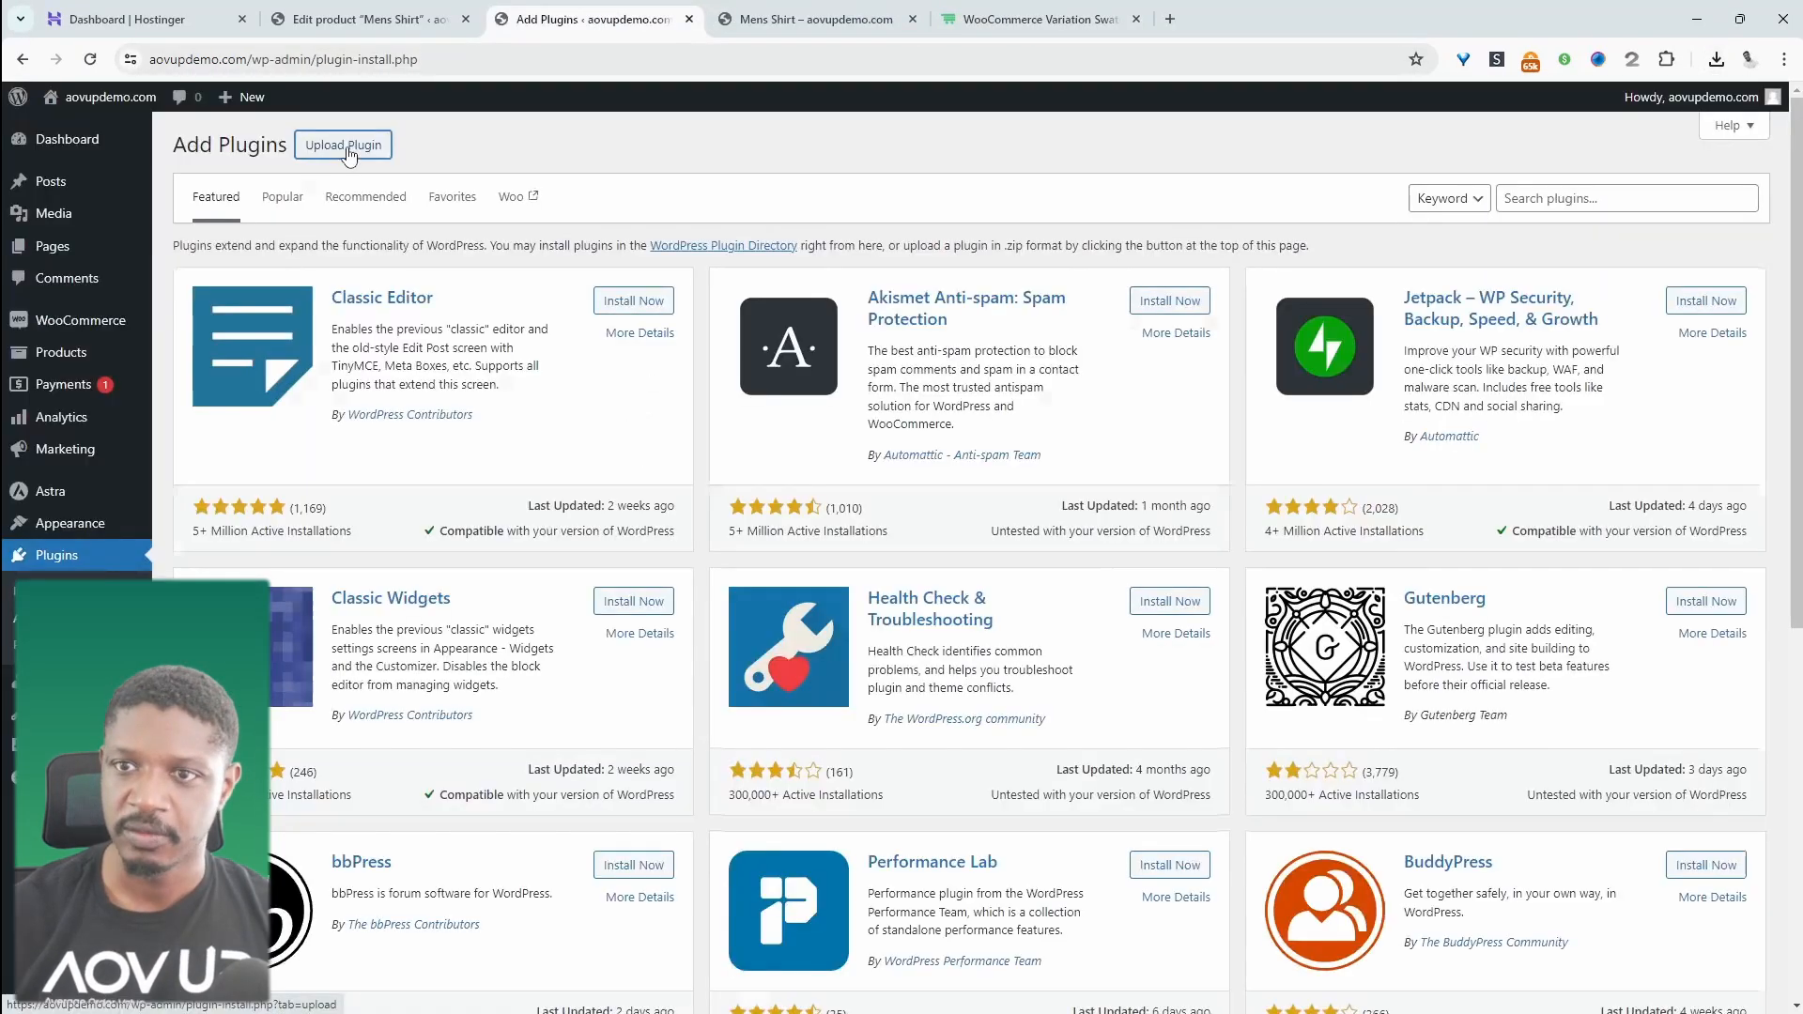
left_click(347, 150)
left_click(842, 314)
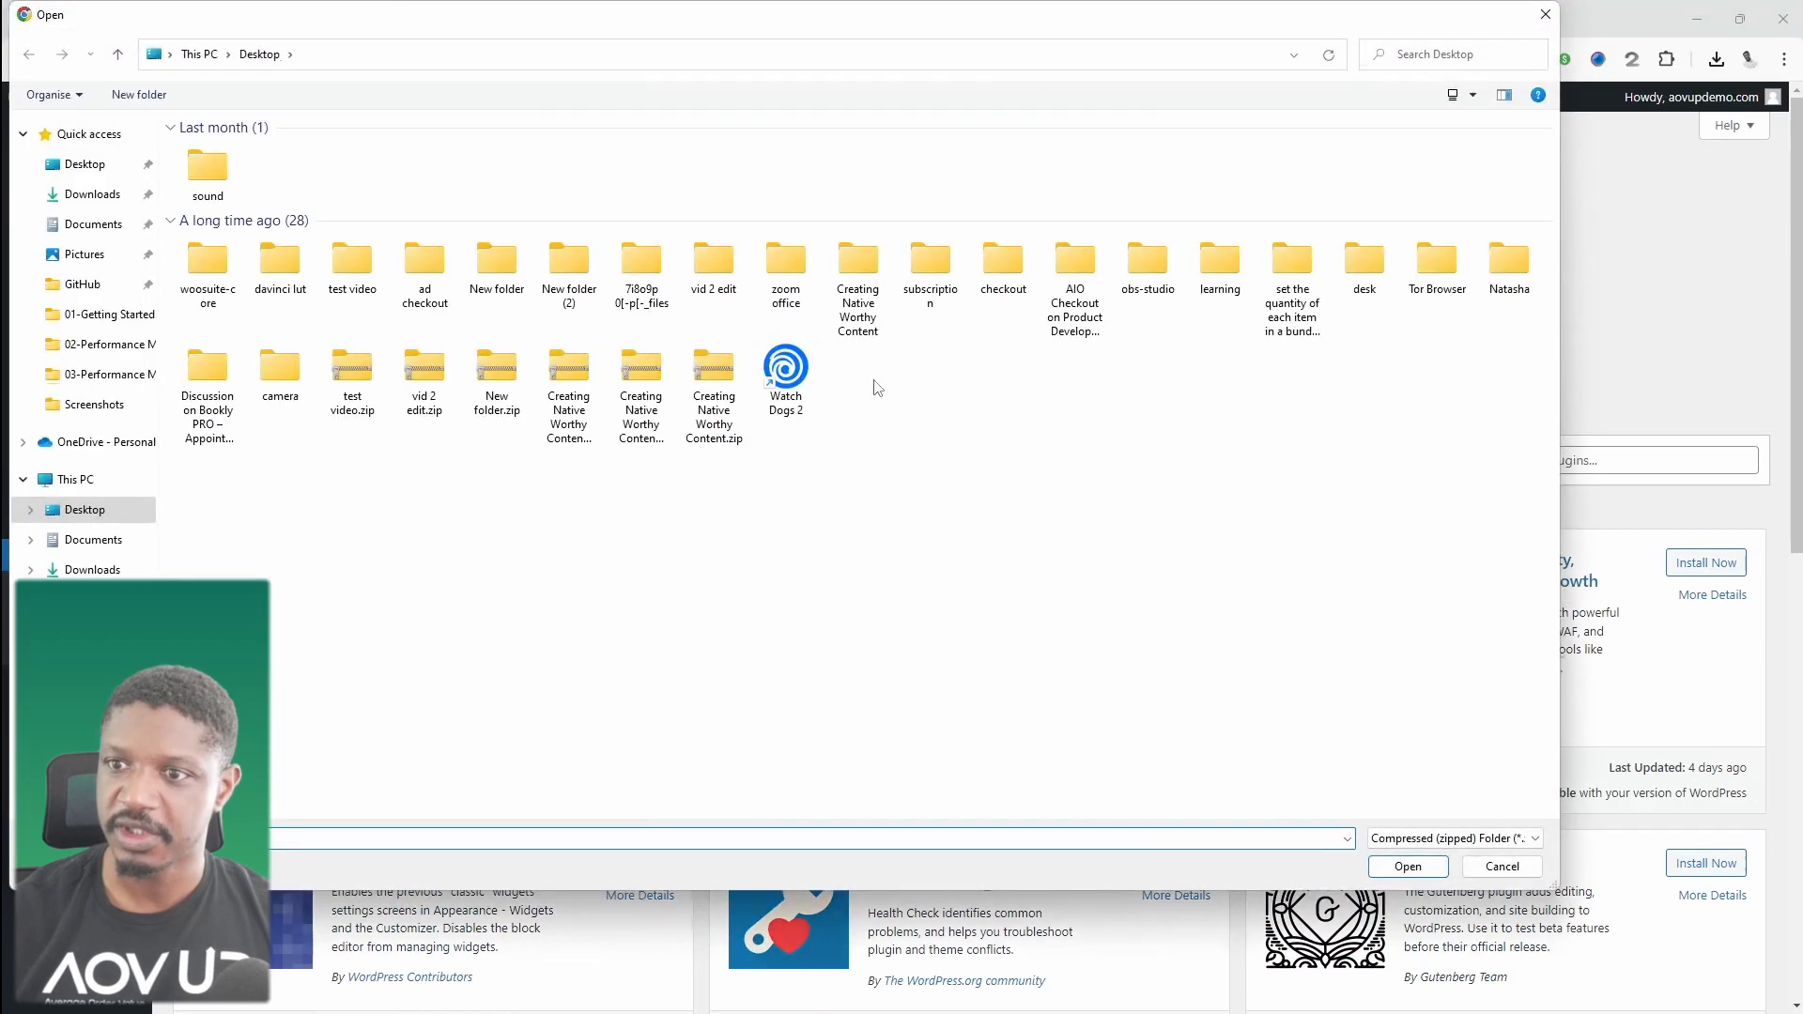
left_click(92, 193)
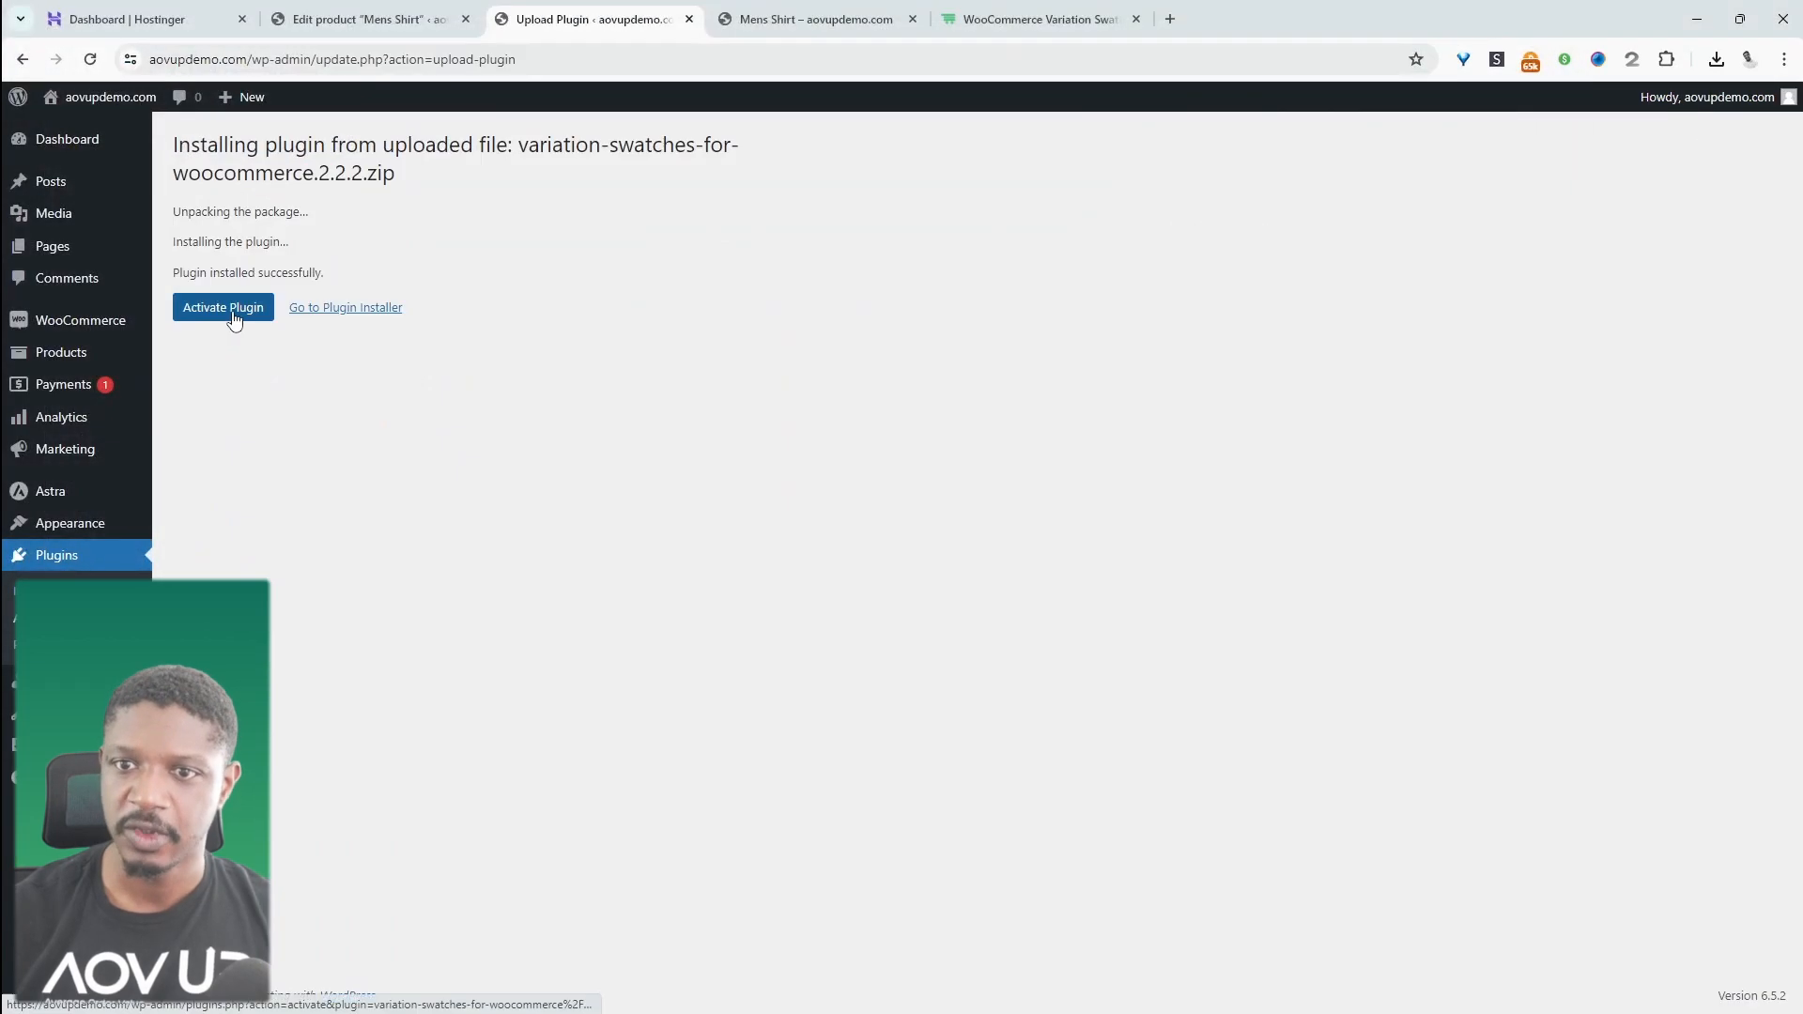
left_click(234, 319)
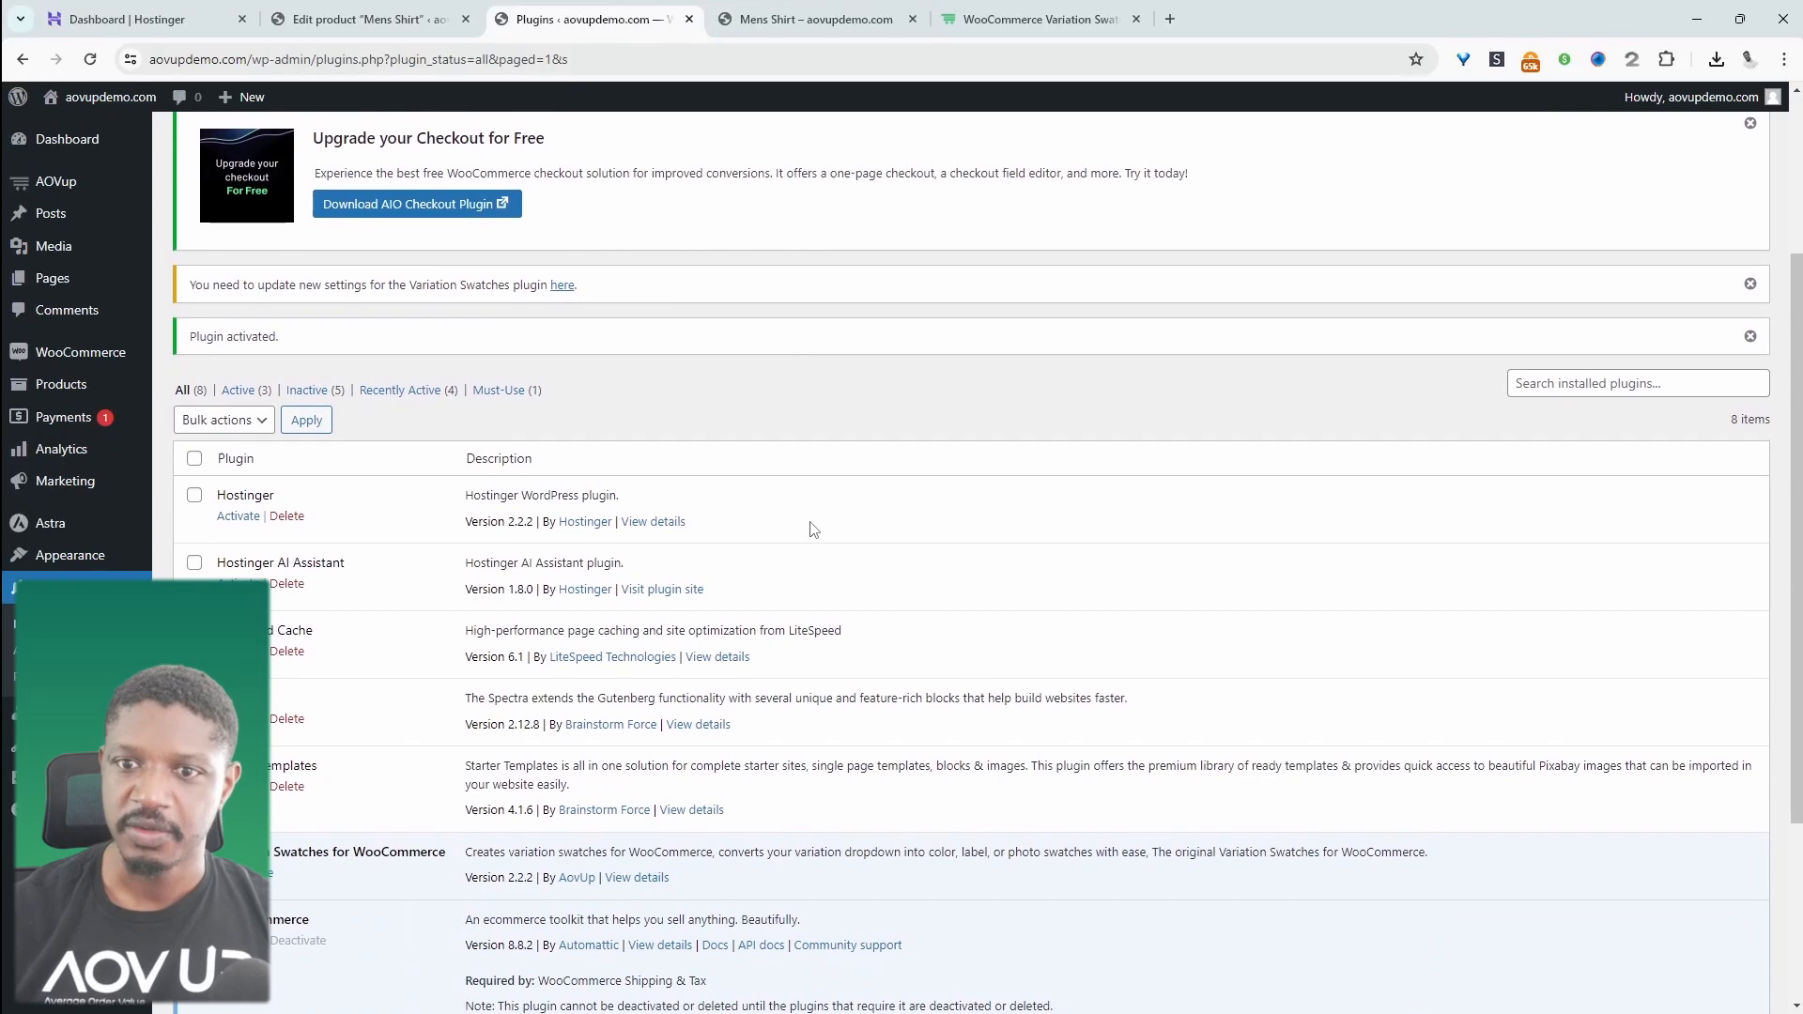
Open the Variation Swatches plugin settings and enable color swatches for the Color attribute
scroll(813, 529, "up", 3)
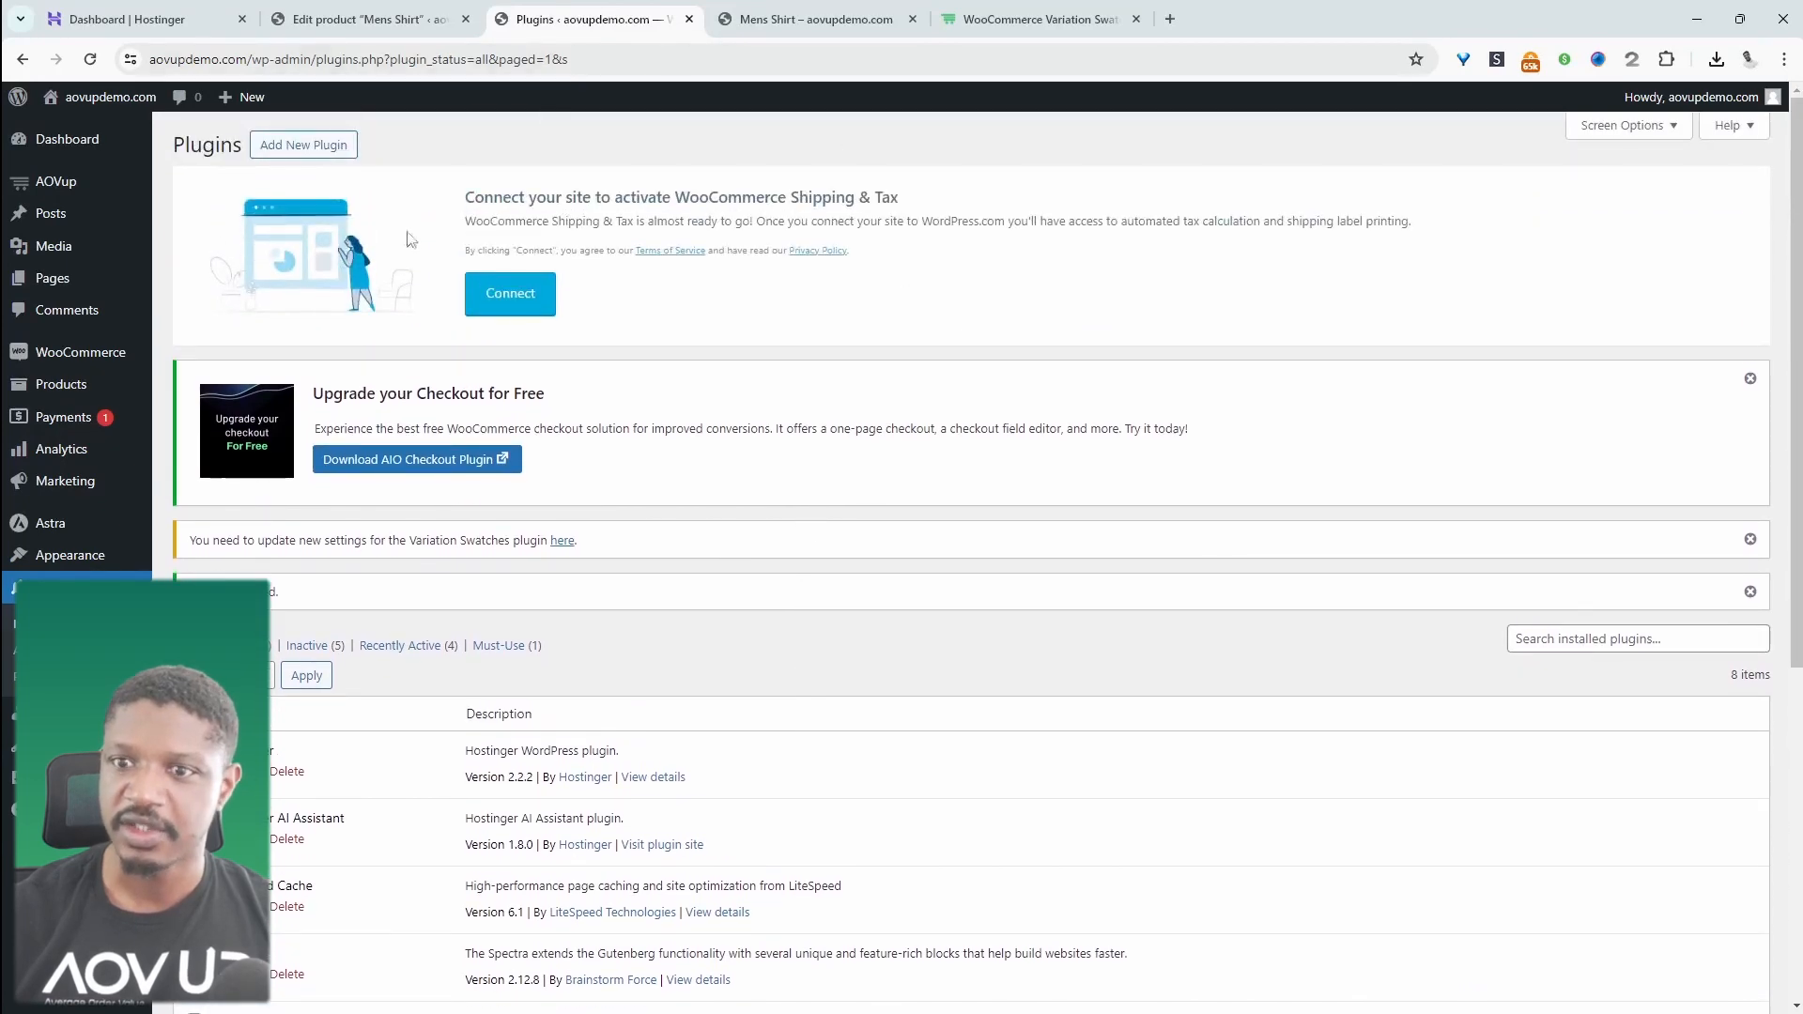
mouse_move(80, 194)
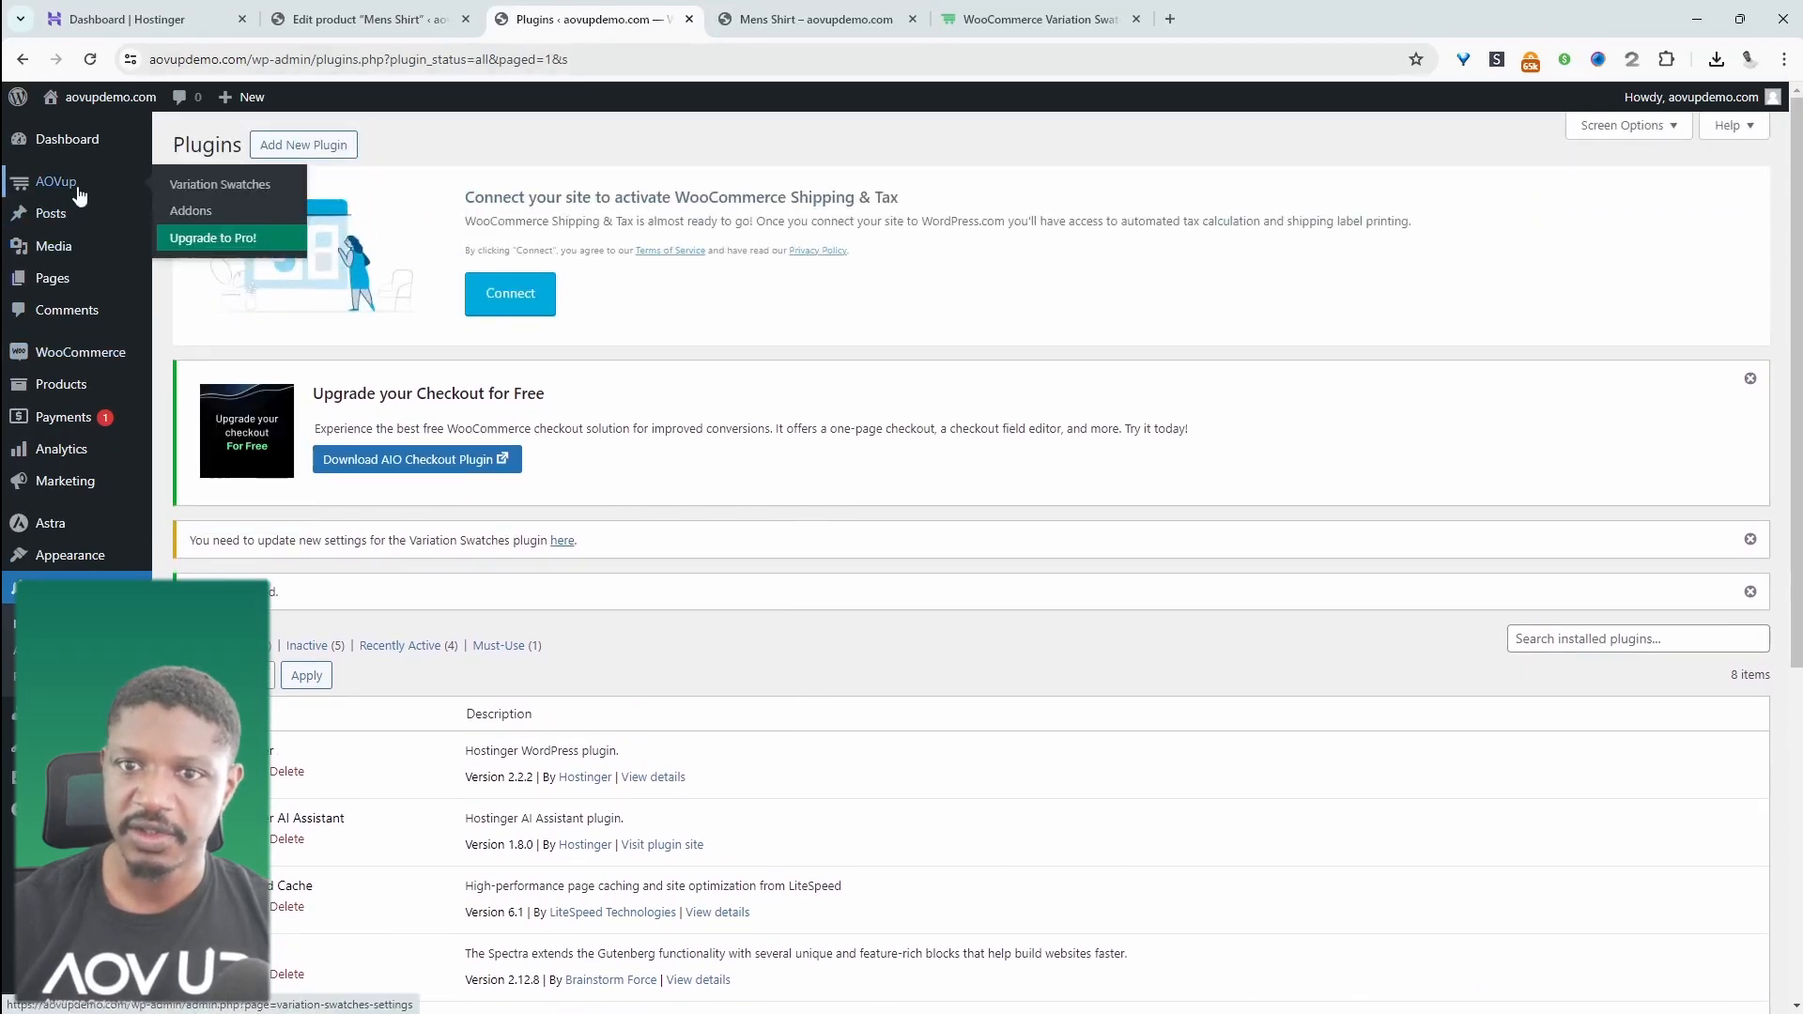
left_click(211, 185)
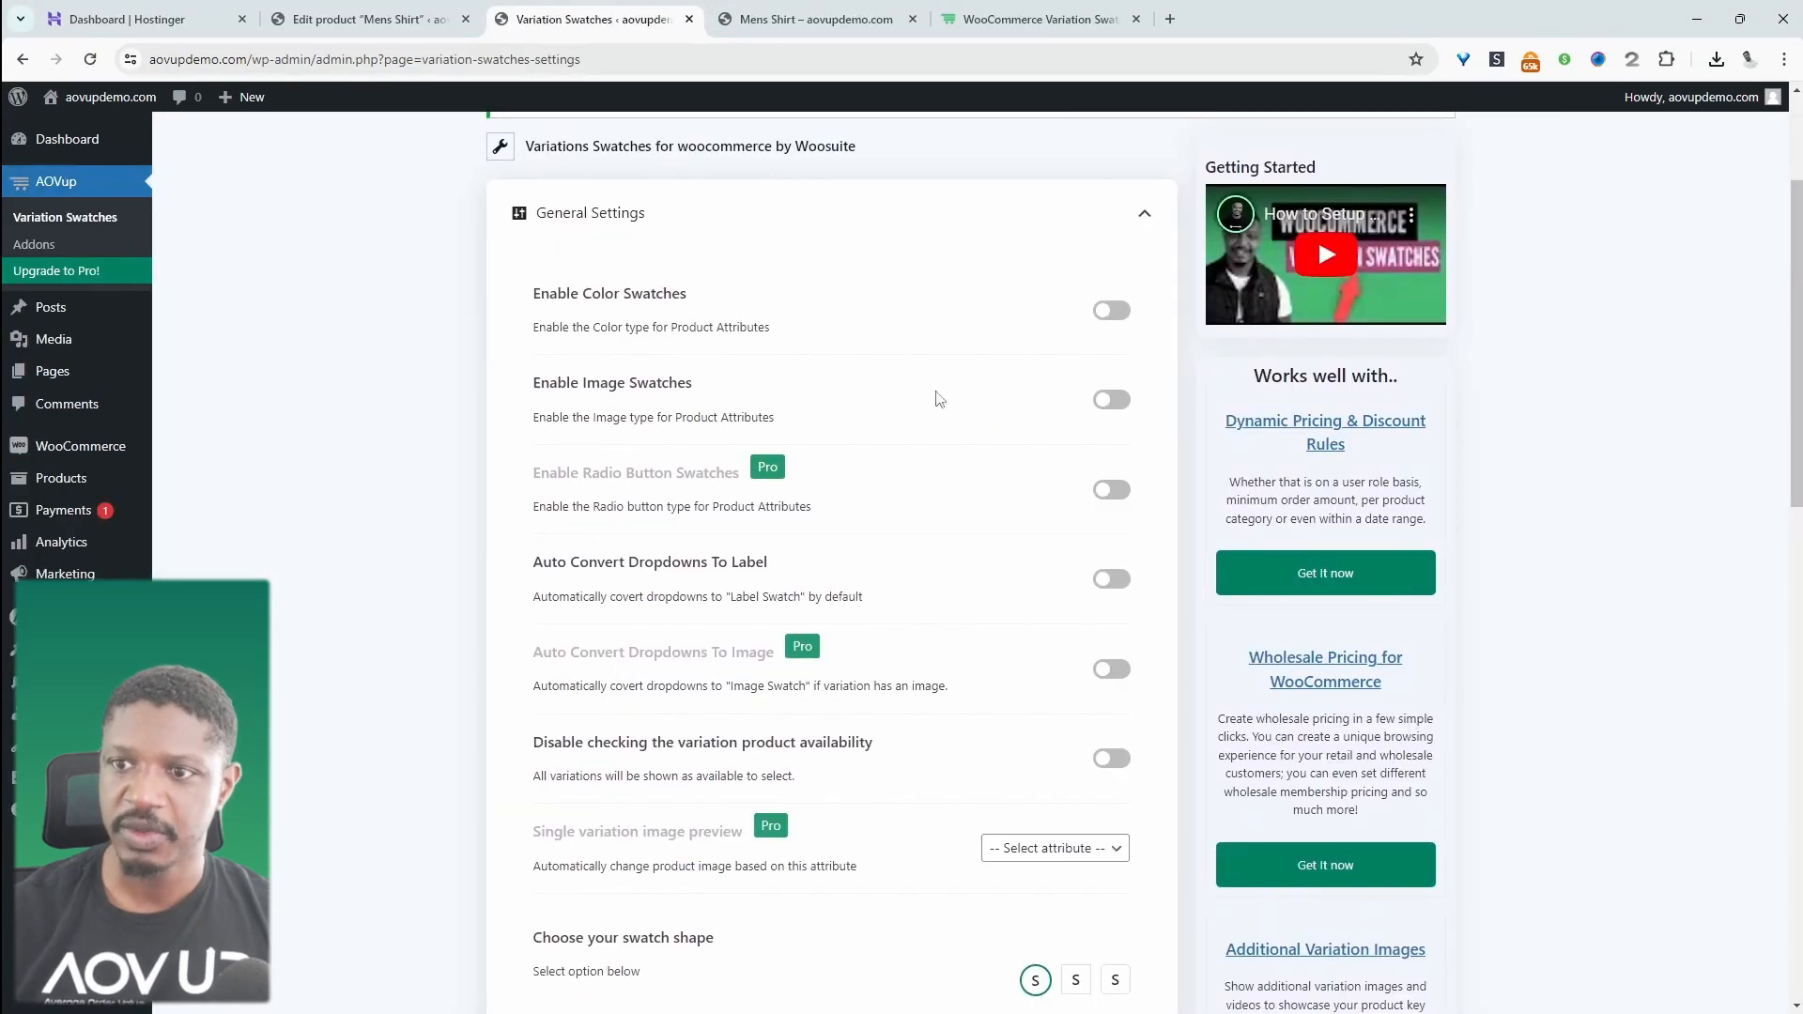
left_click(1112, 311)
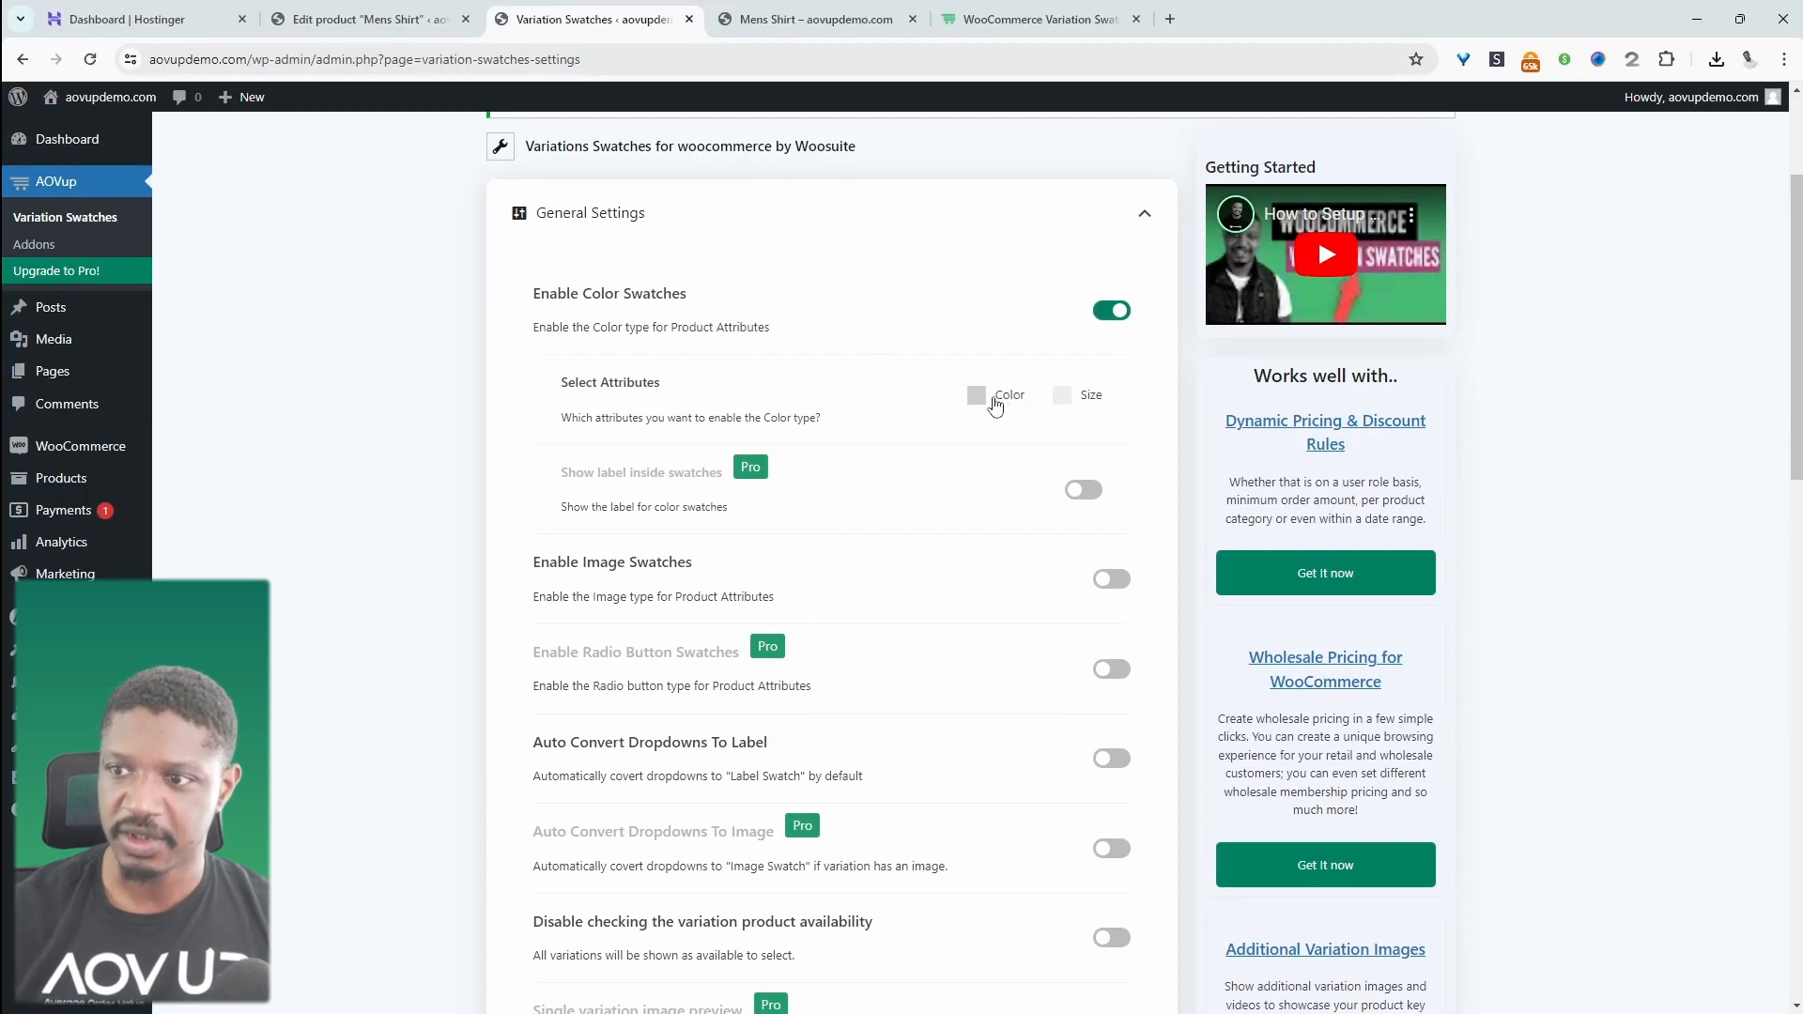
left_click(995, 403)
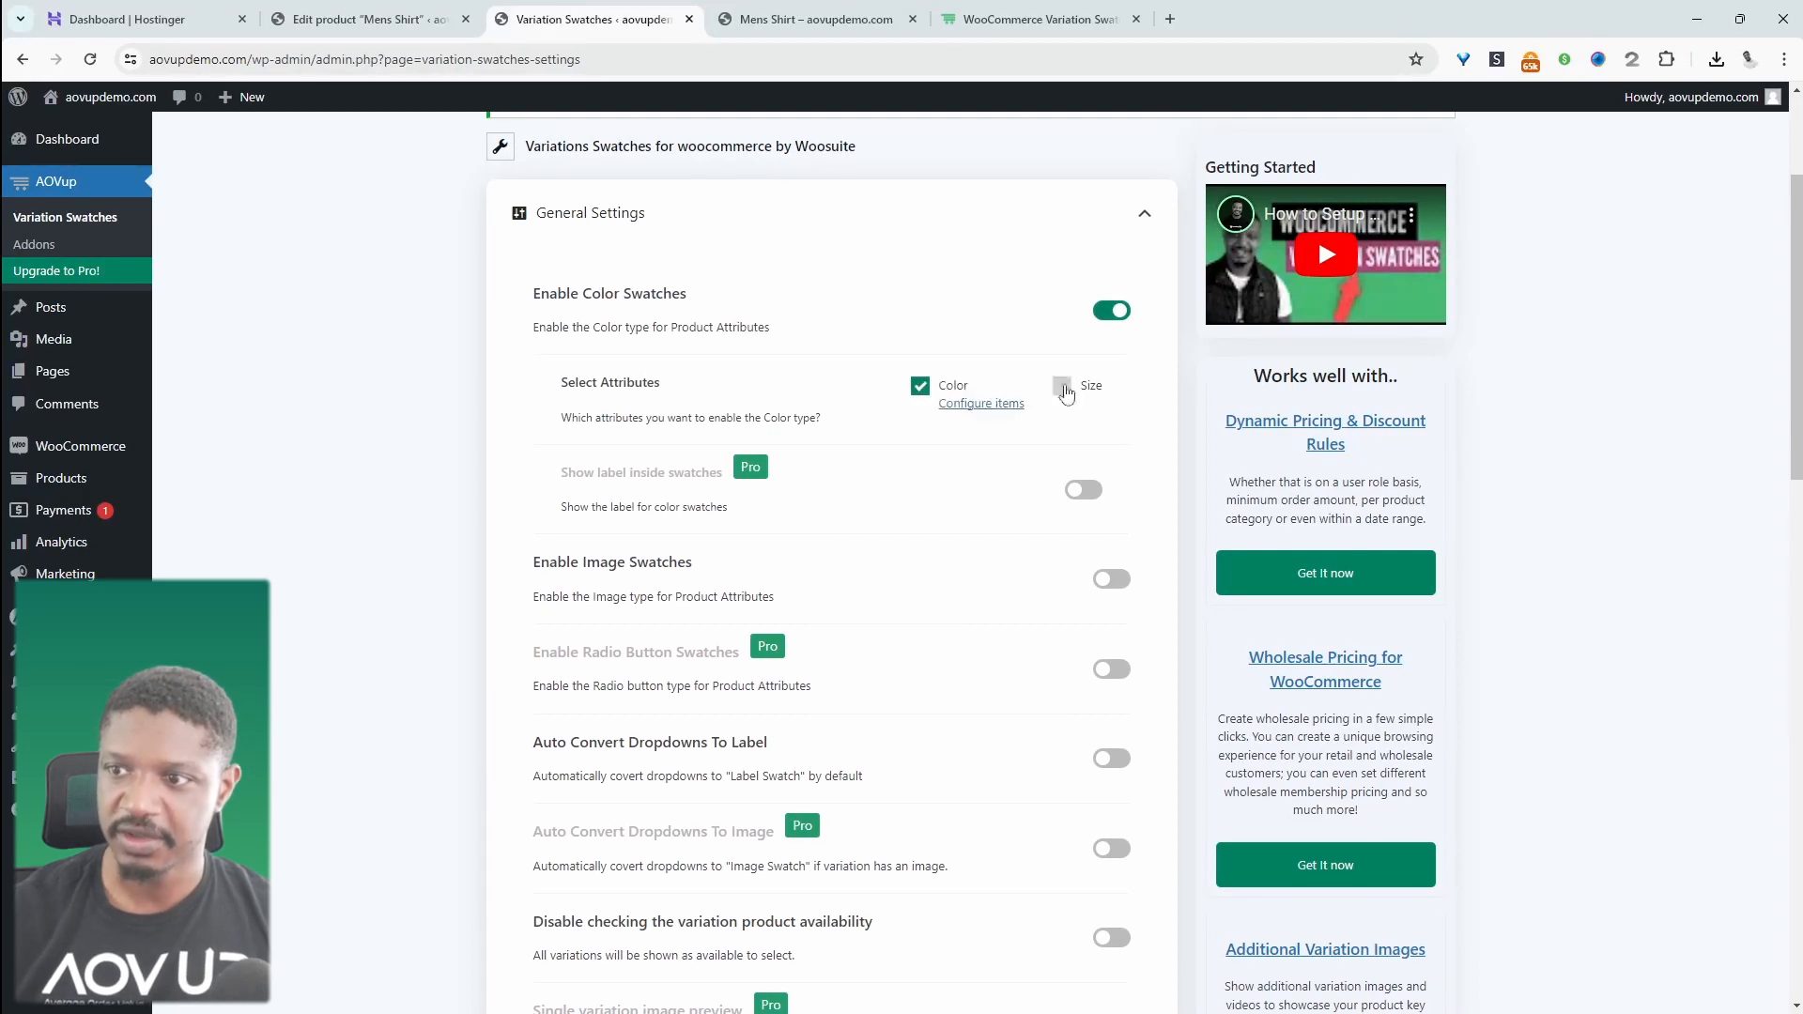
Open the Color attribute's items for configuration, assign the blue preset swatch to the Blue term and update it
left_click(978, 414)
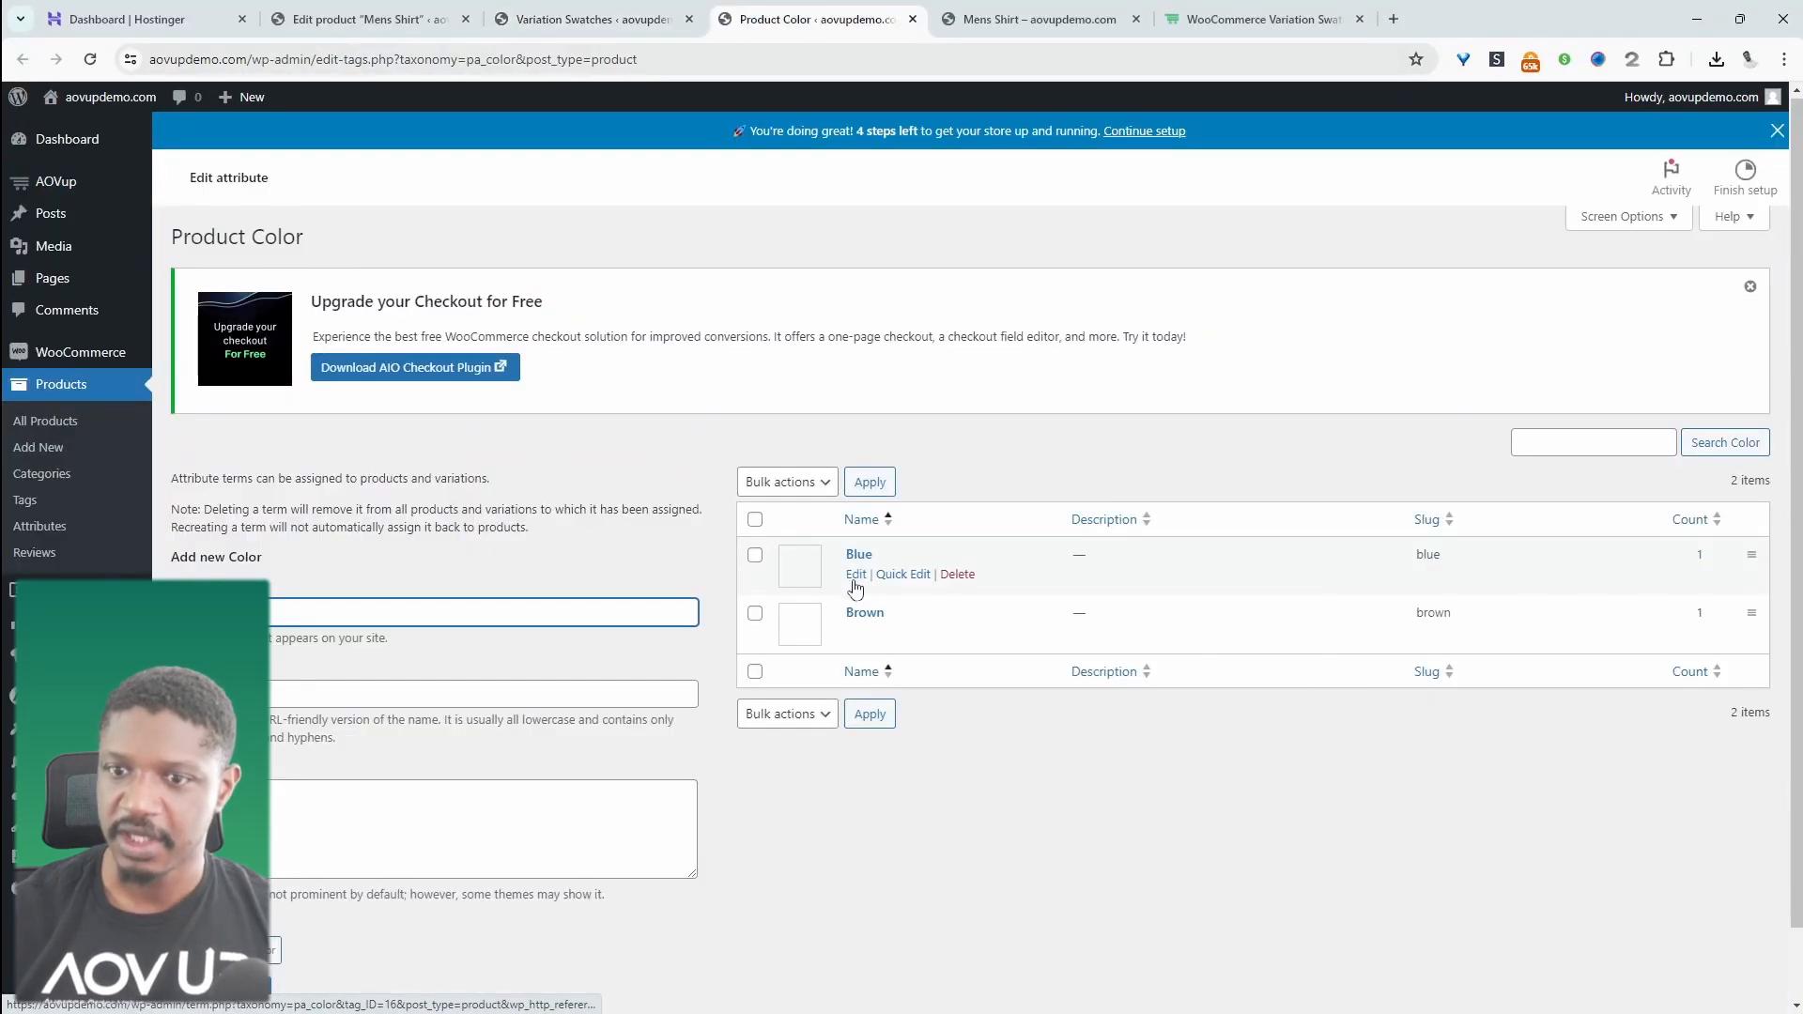
left_click(855, 579)
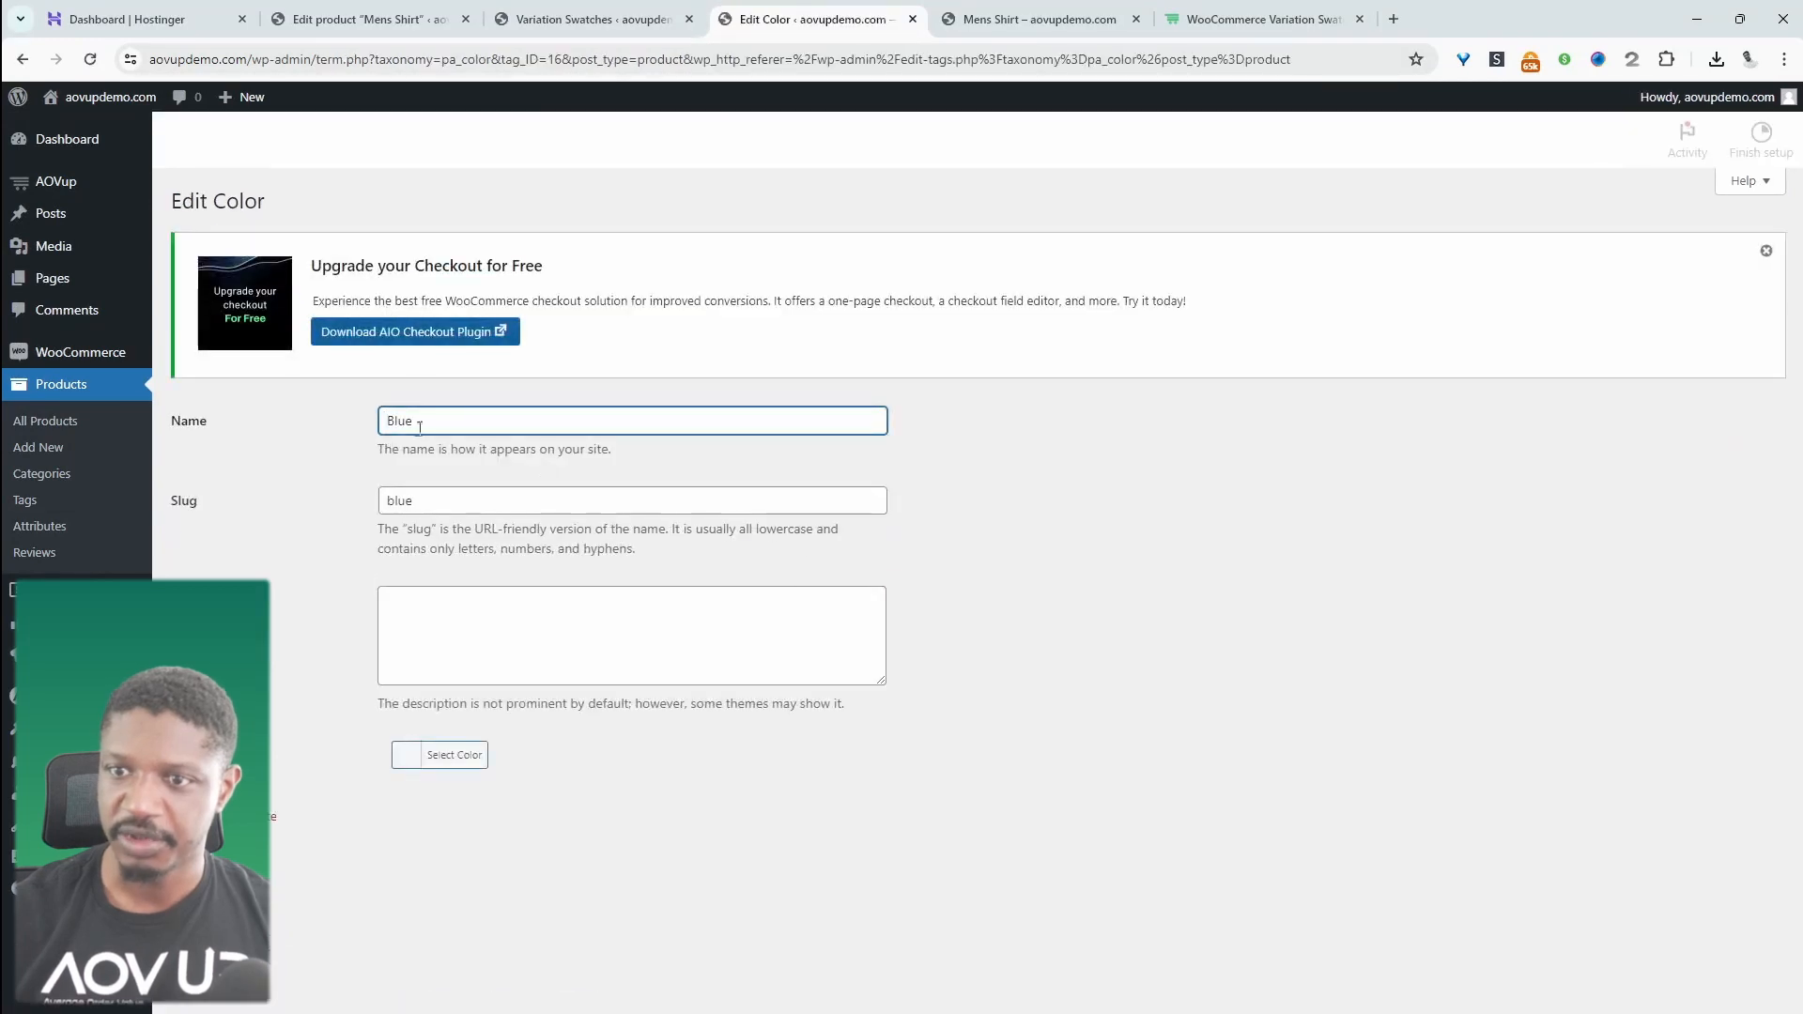
left_click(455, 792)
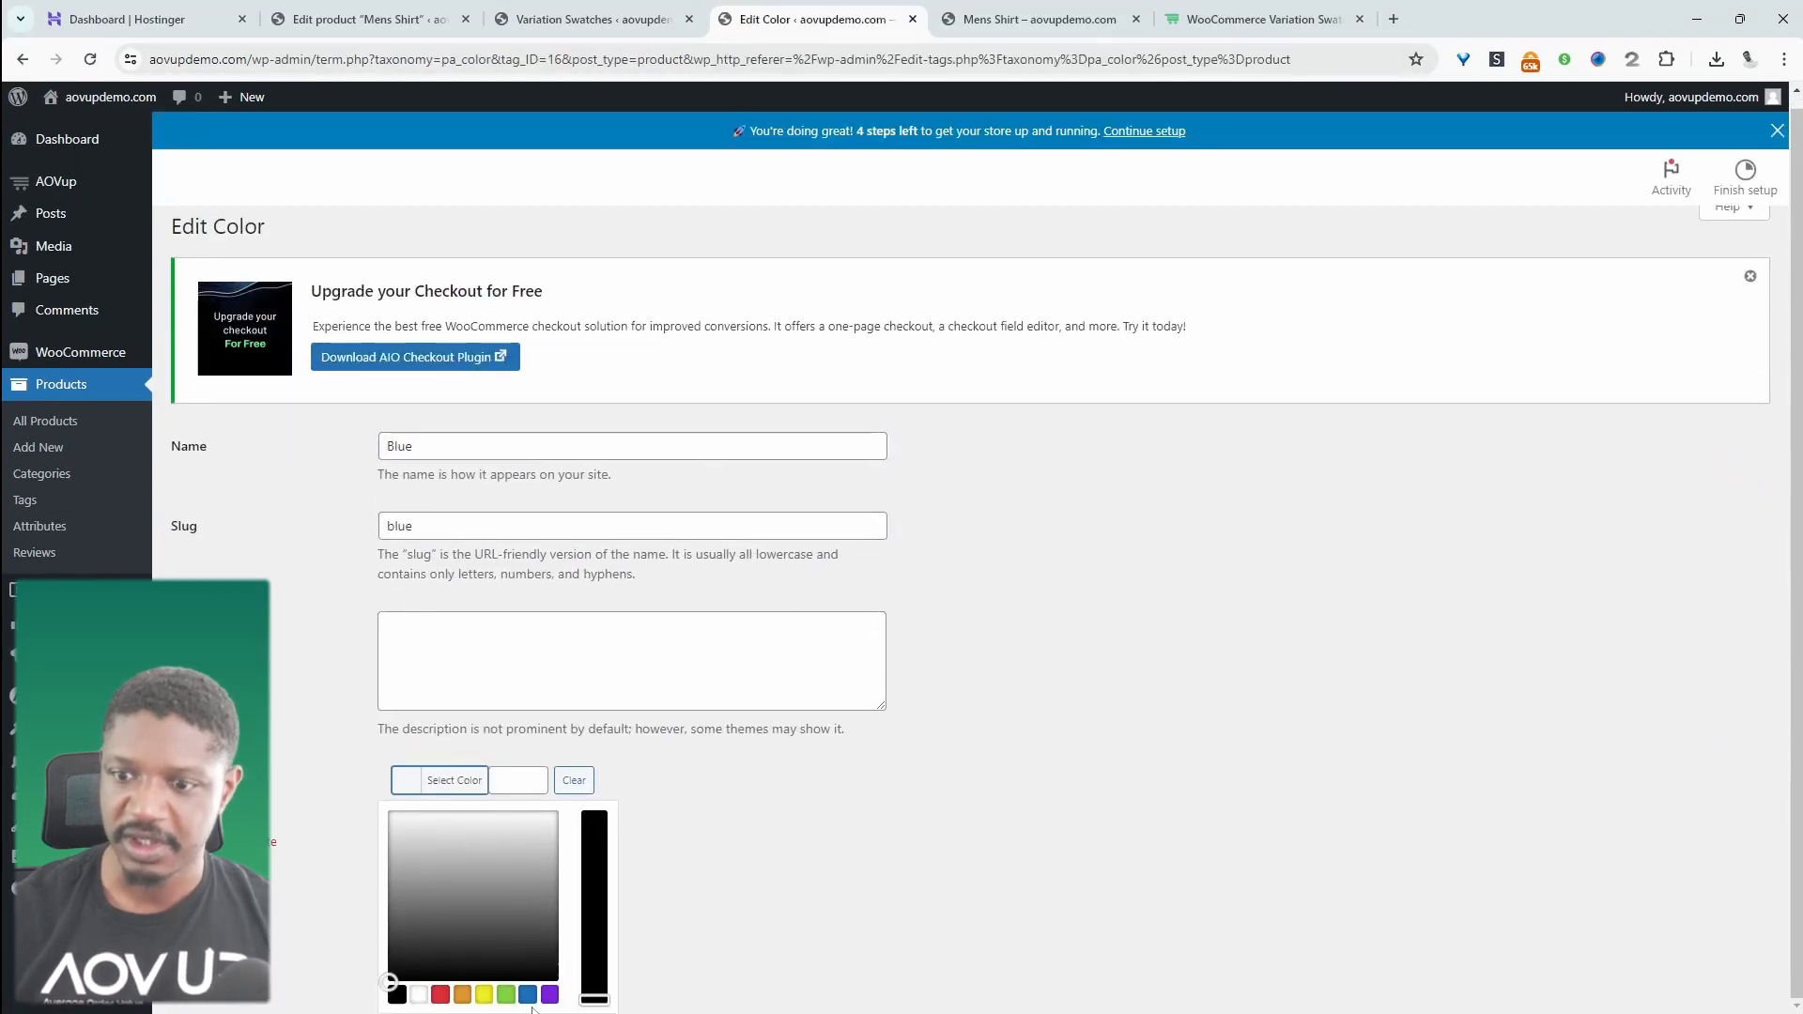
left_click(528, 997)
left_click(655, 802)
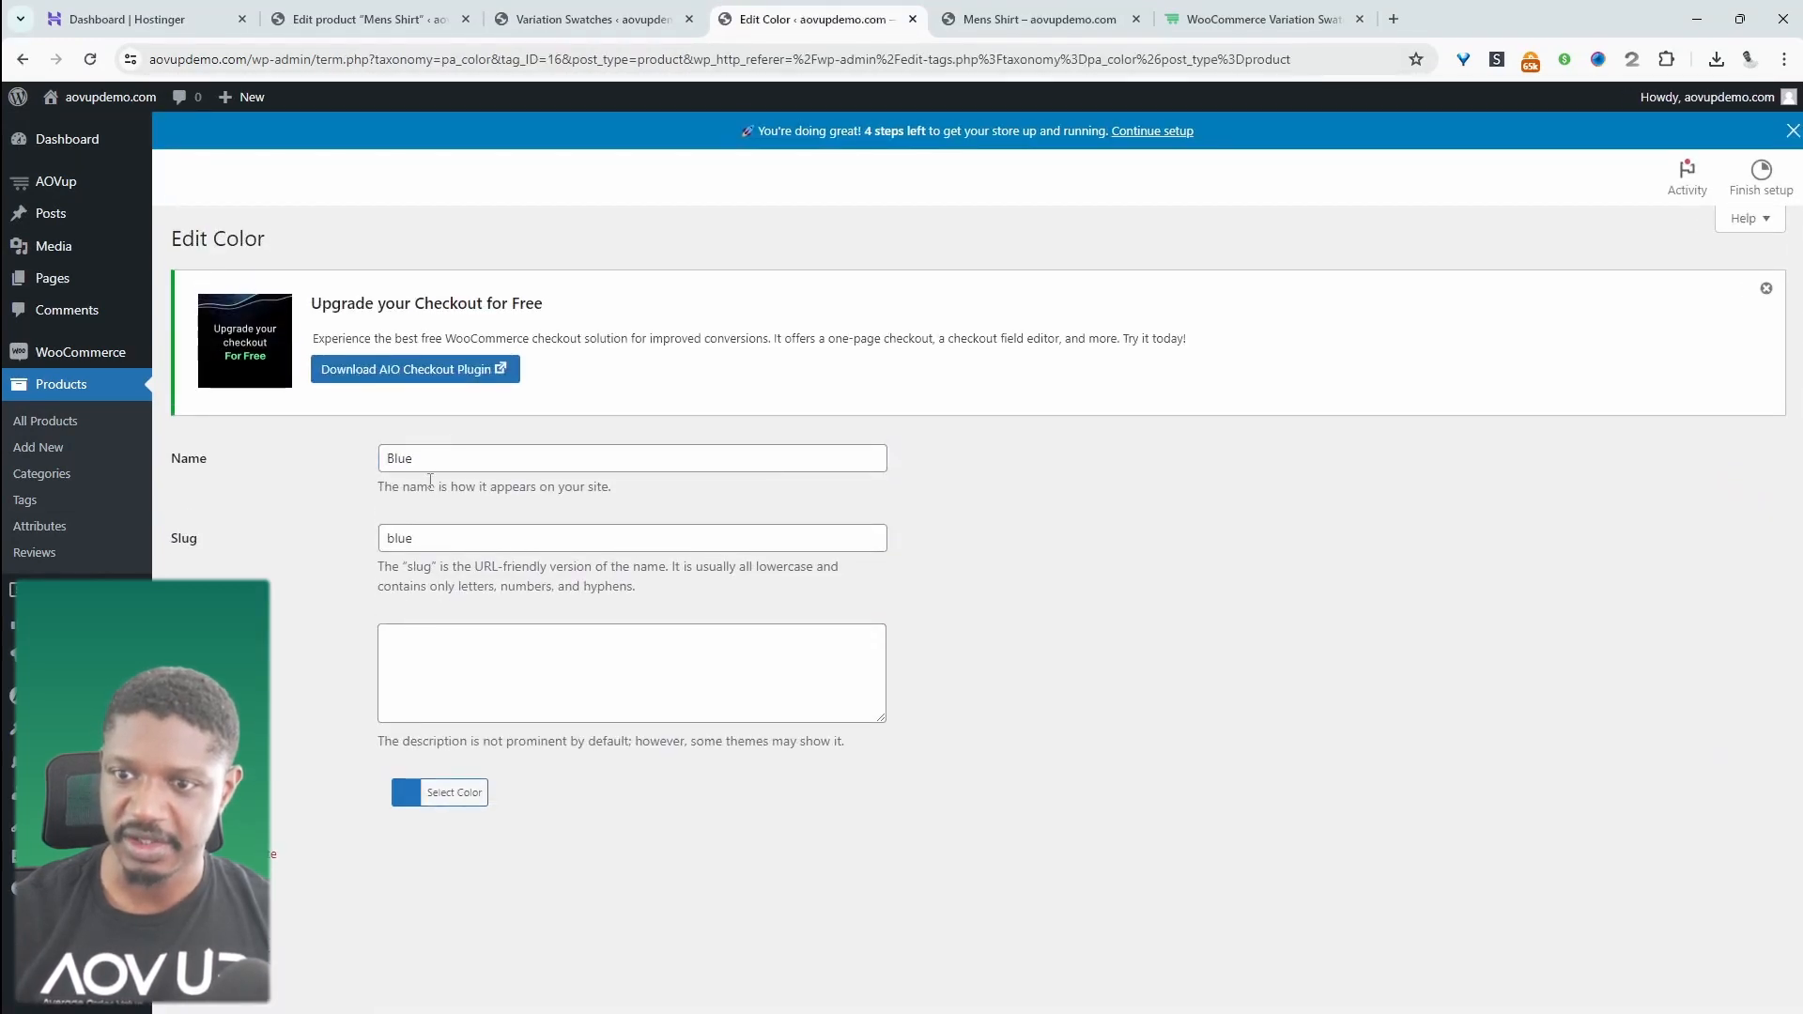
left_click_drag(430, 483, 383, 458)
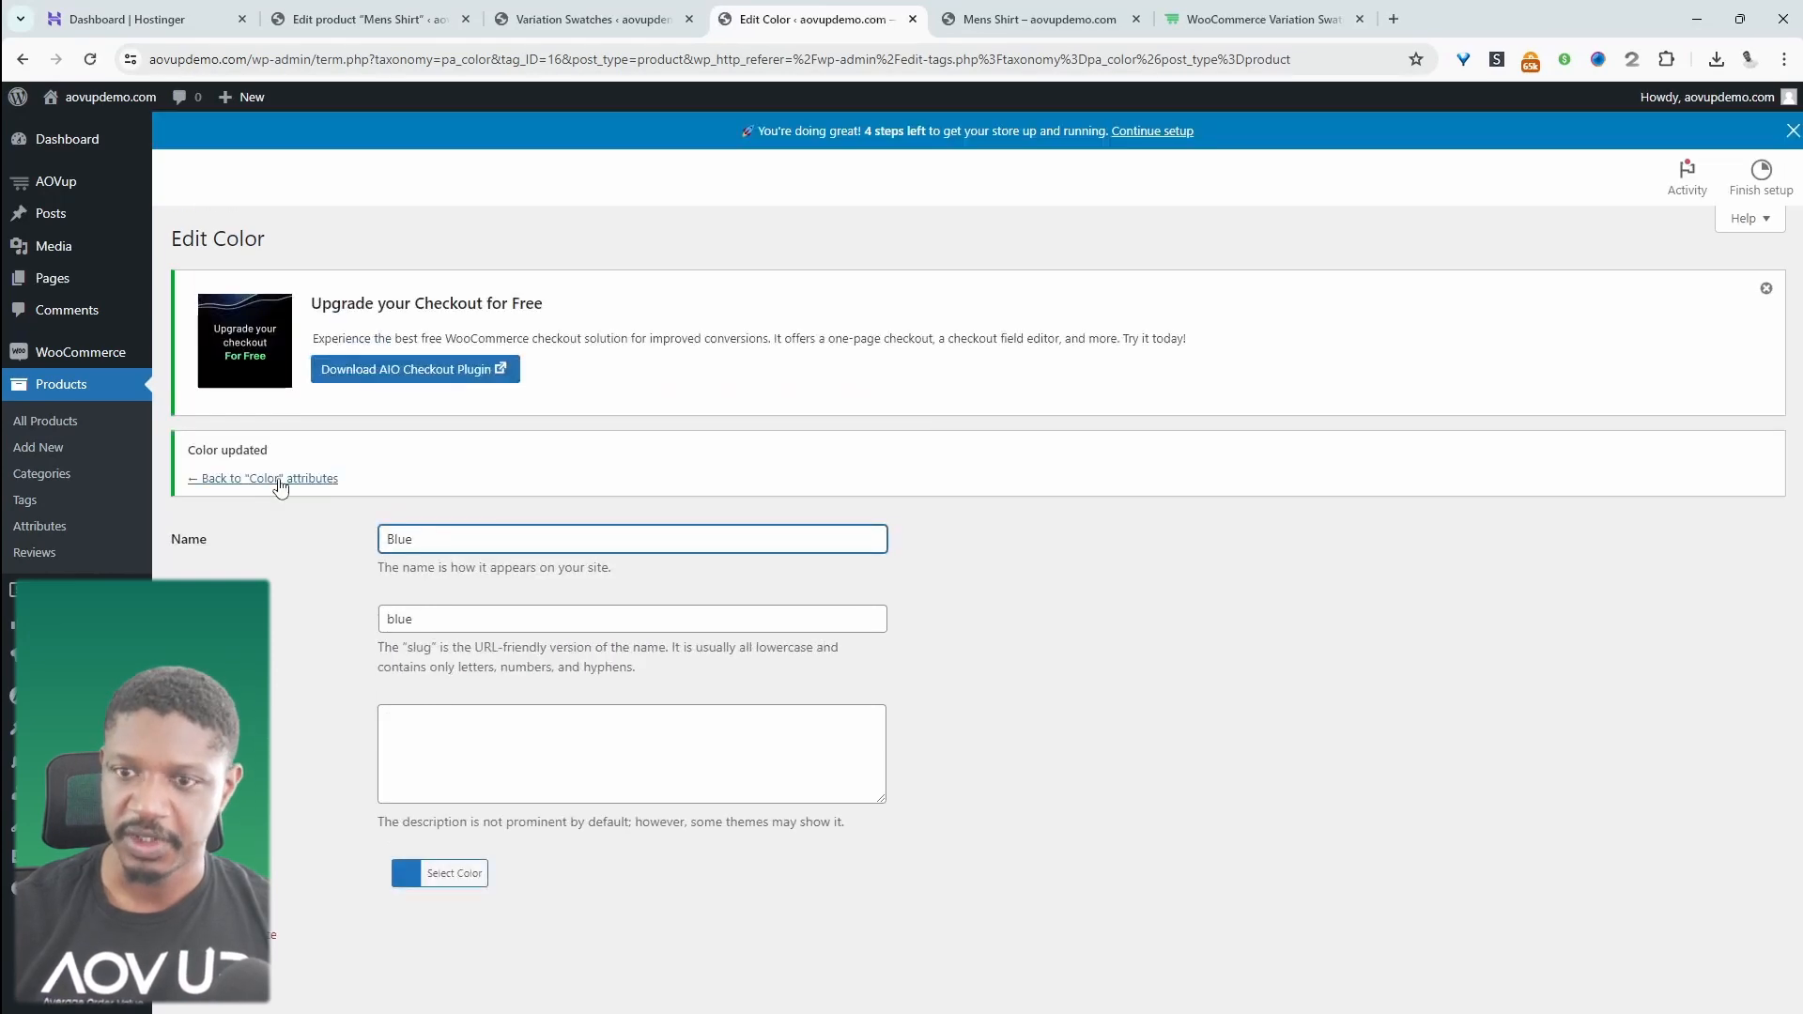
Return to the Color attribute terms, assign a brown swatch color to the Brown term and update it
left_click(274, 491)
left_click(855, 633)
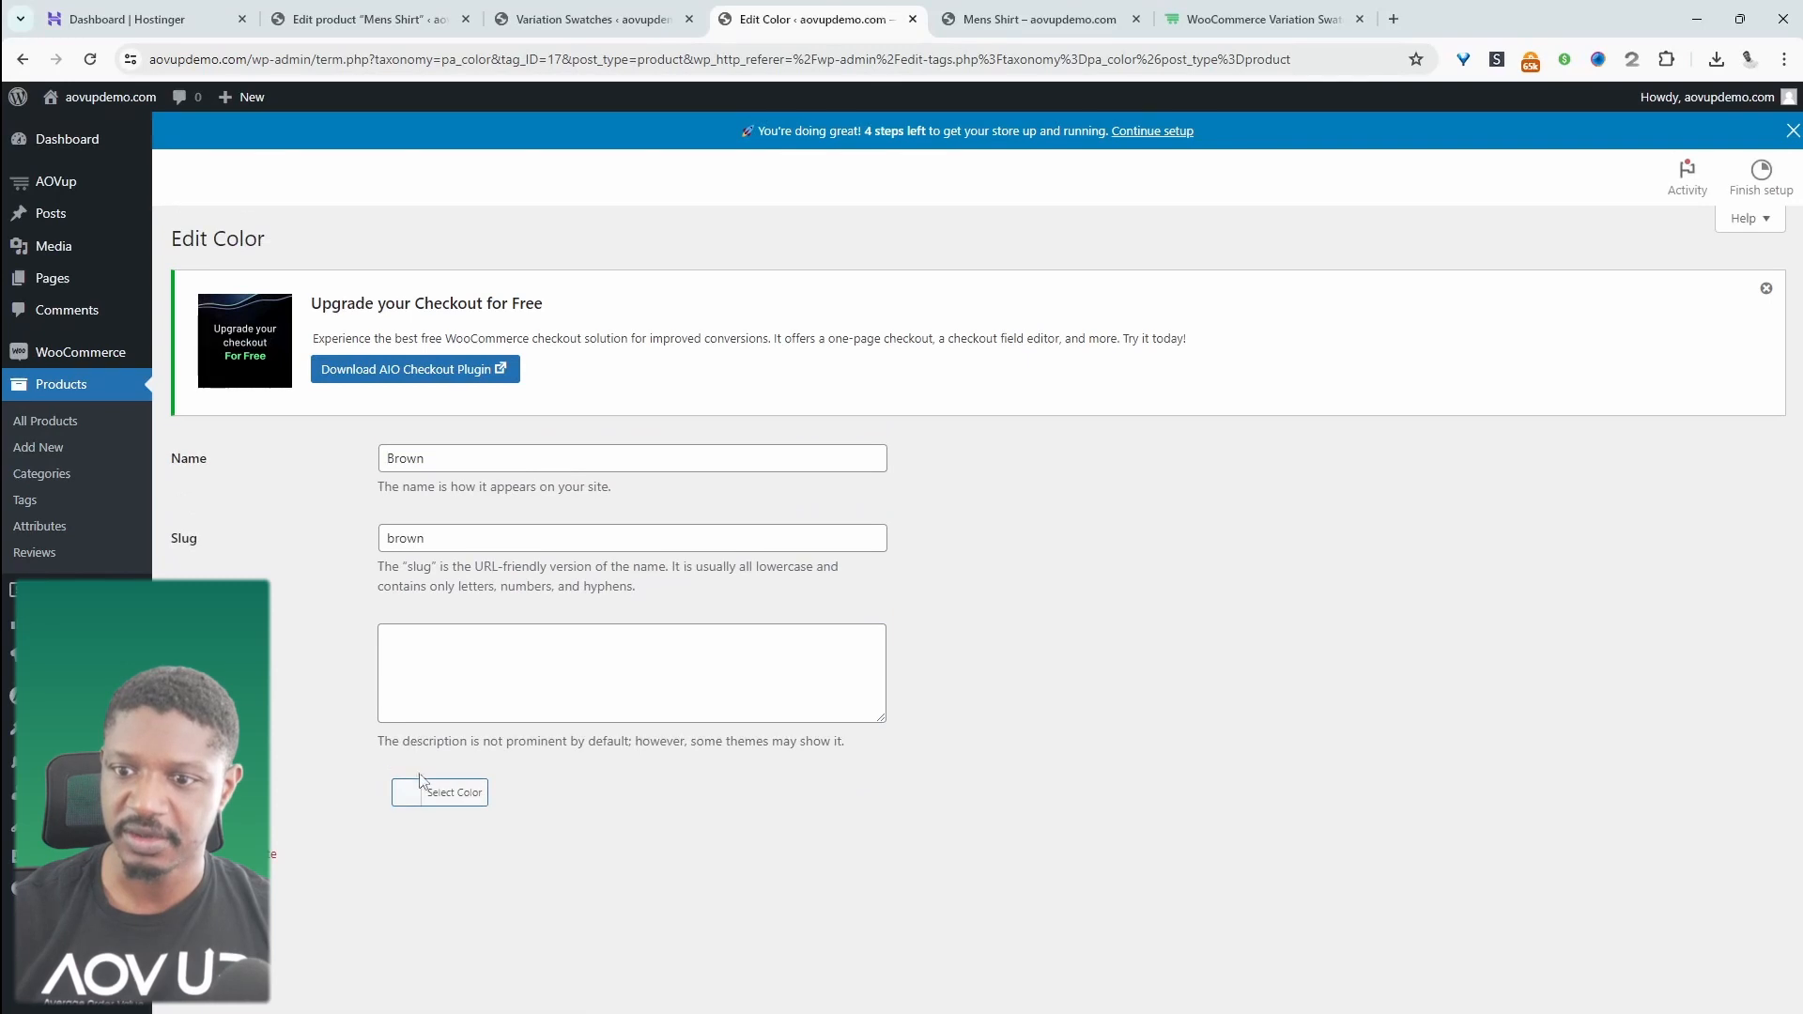
left_click(449, 780)
left_click(944, 816)
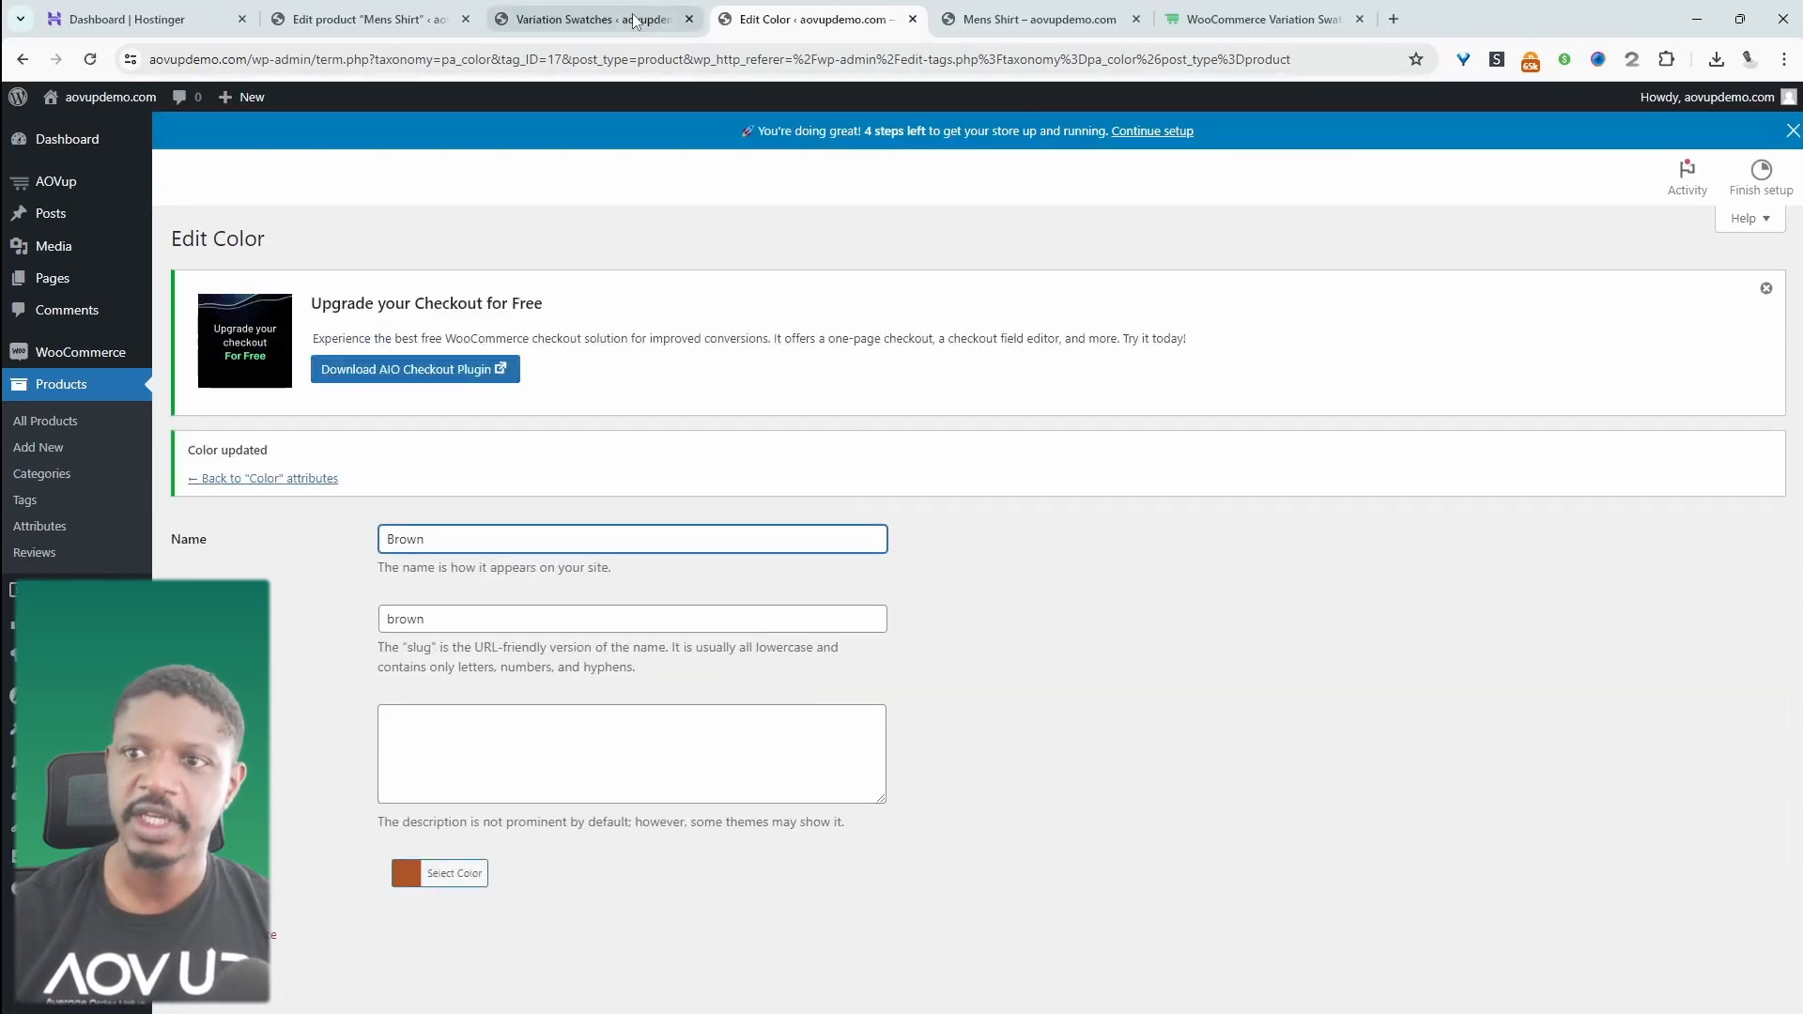
Back in the Variation Swatches settings, enable Auto Convert Dropdowns To Label and save the settings
left_click(592, 19)
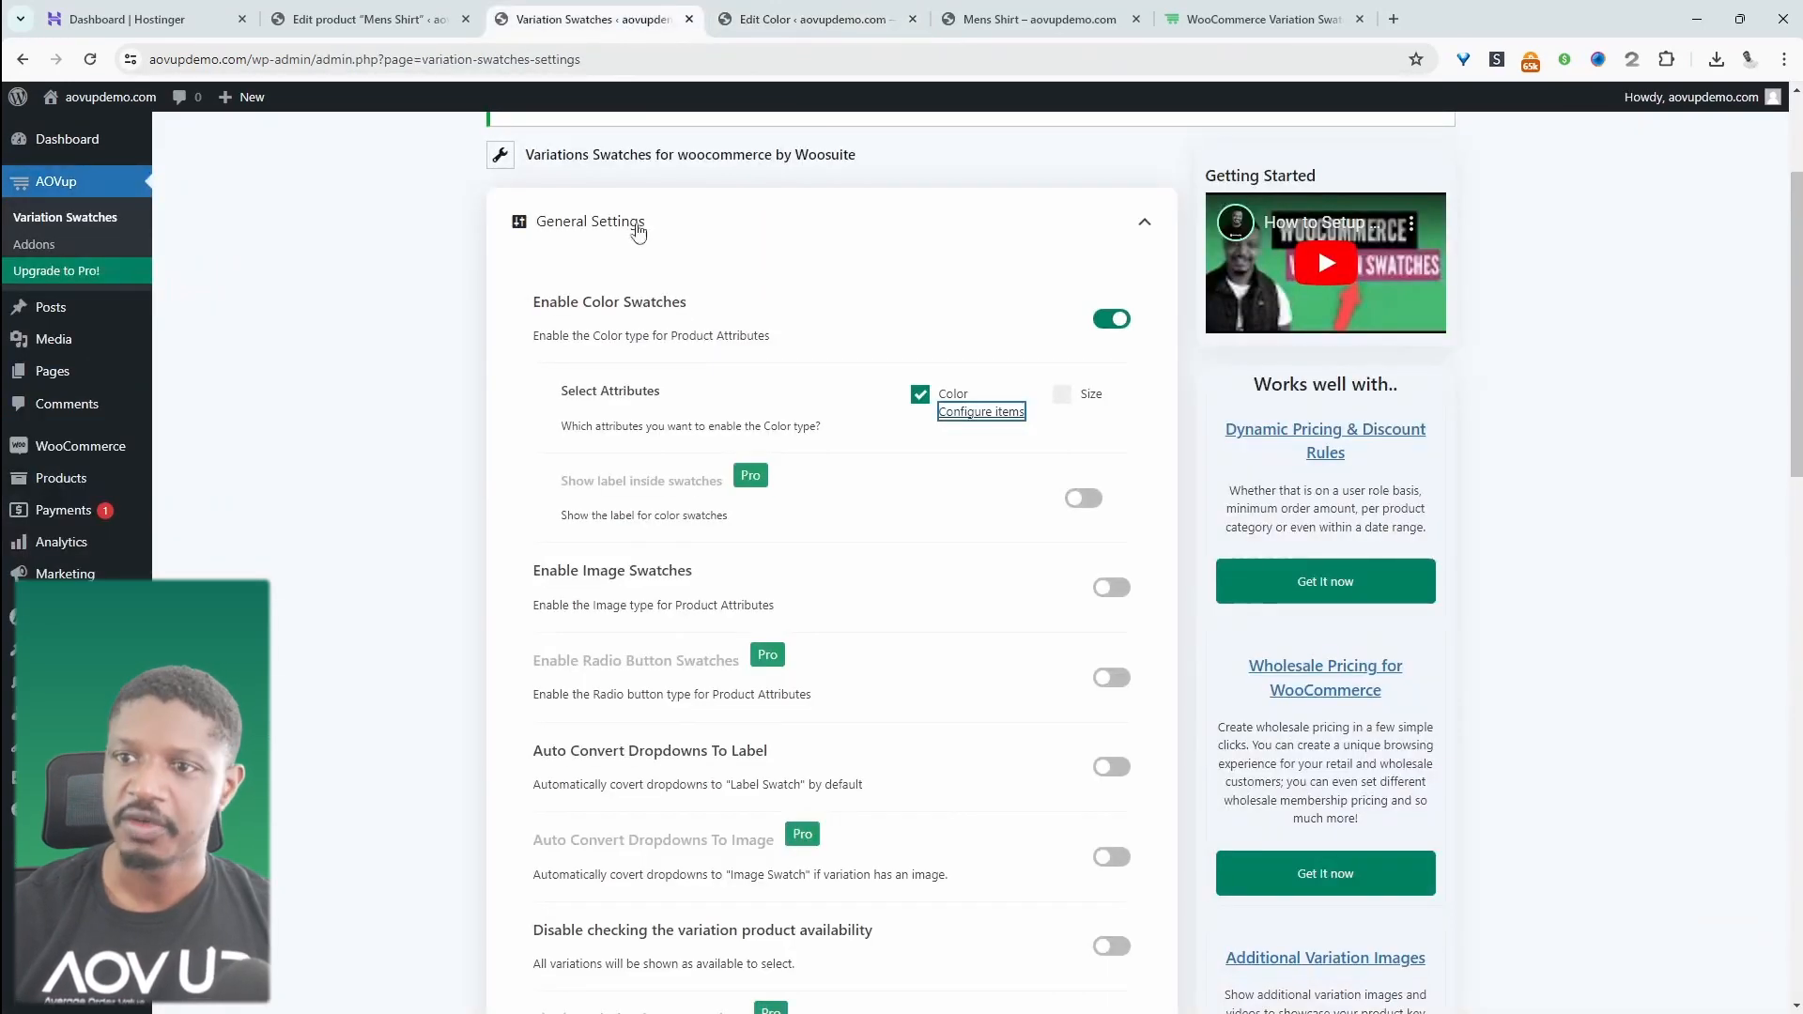
scroll(705, 590, "down", 2)
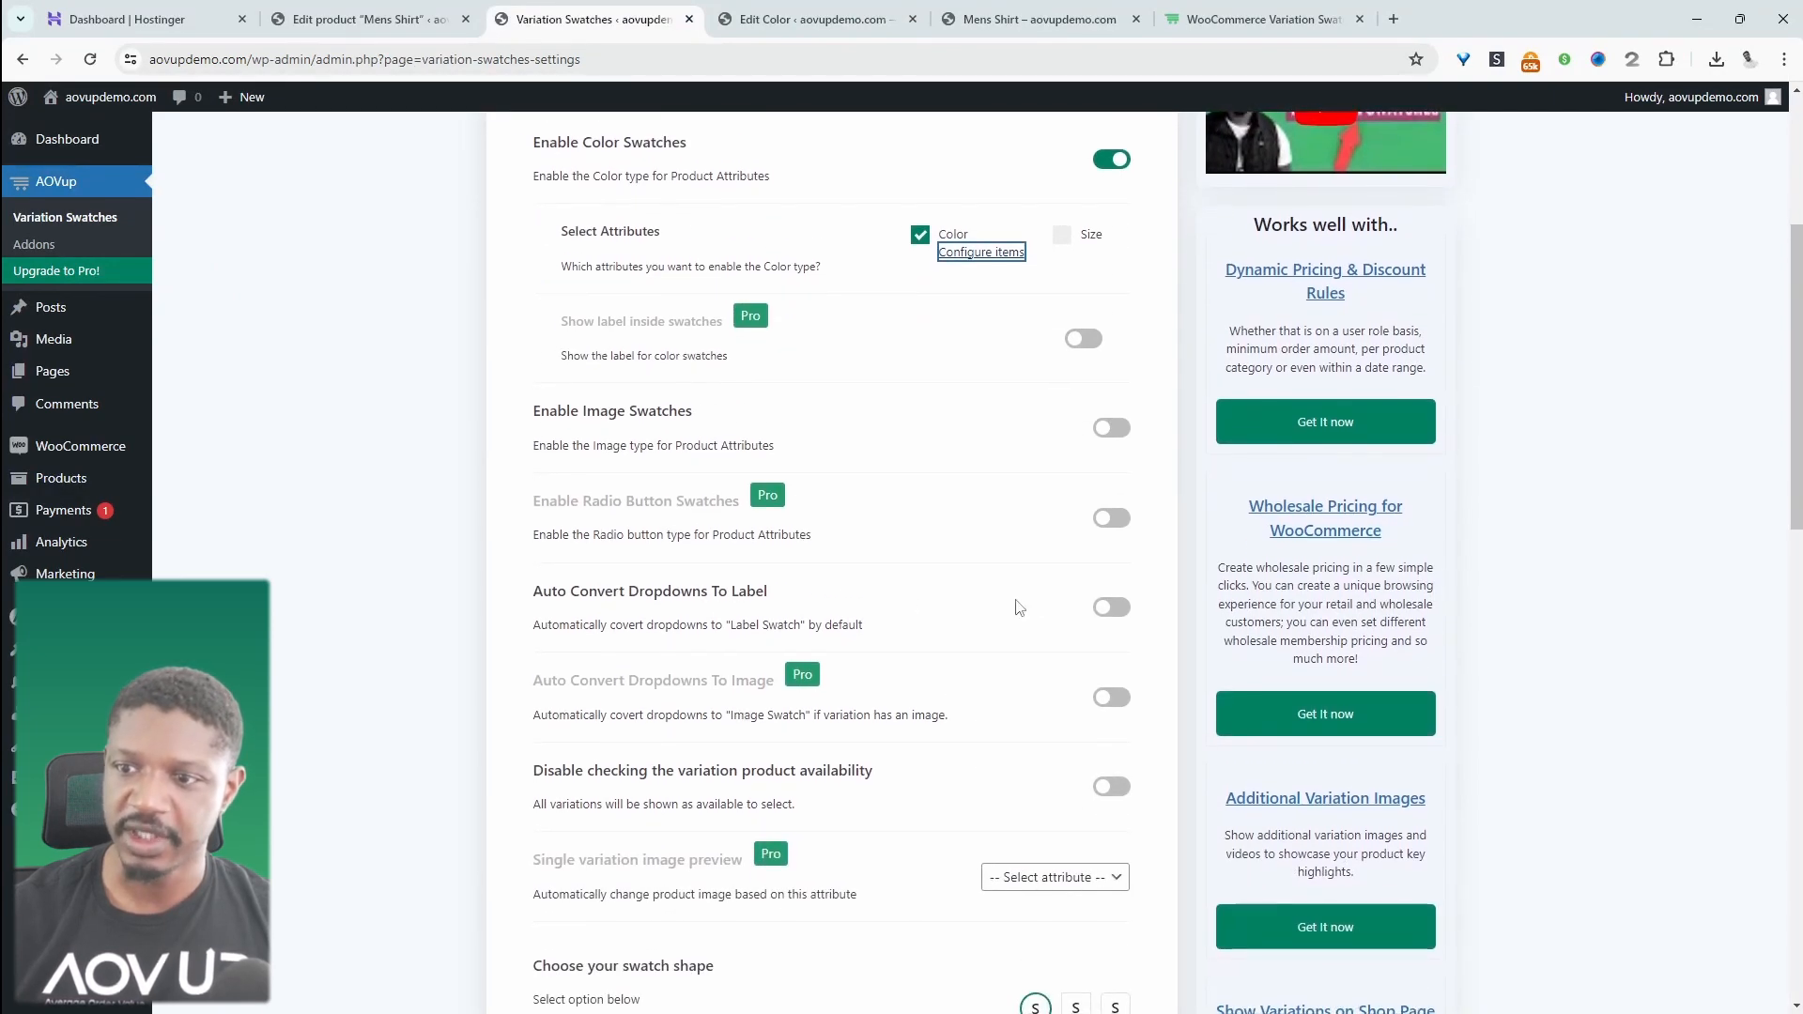
left_click(1111, 607)
left_click(1061, 680)
scroll(1108, 739, "up", 4)
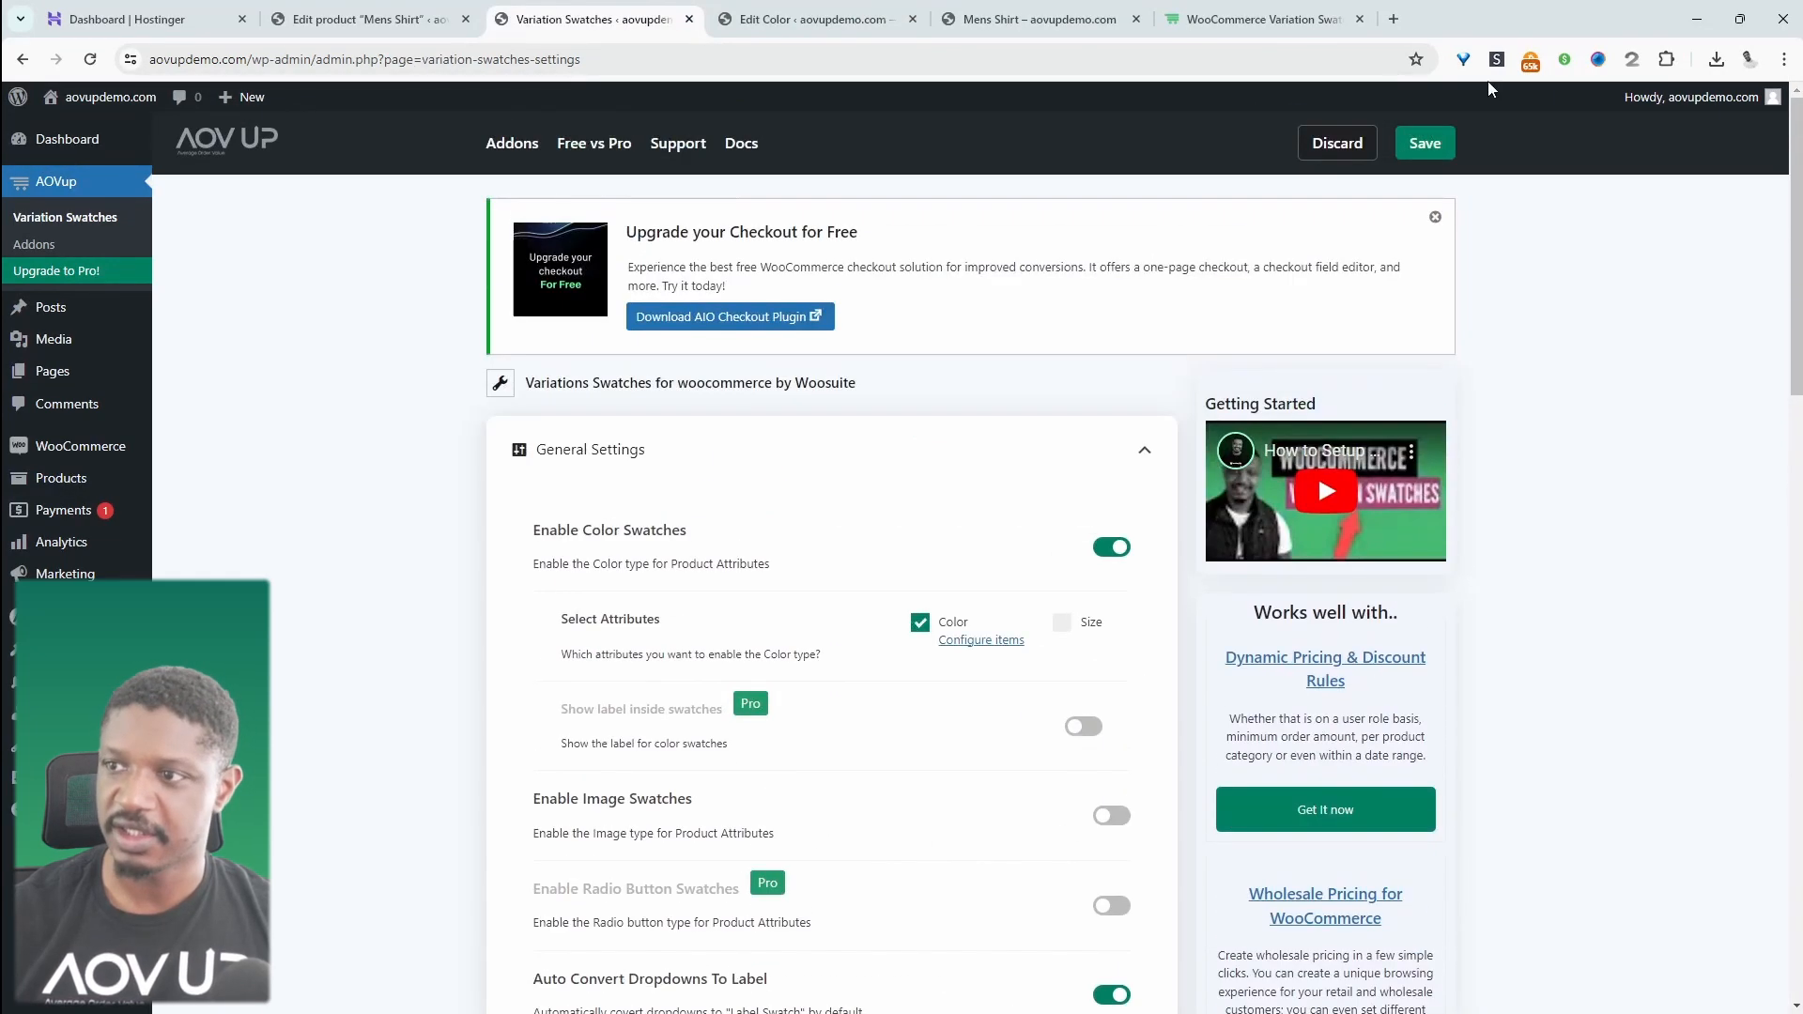
left_click(1424, 146)
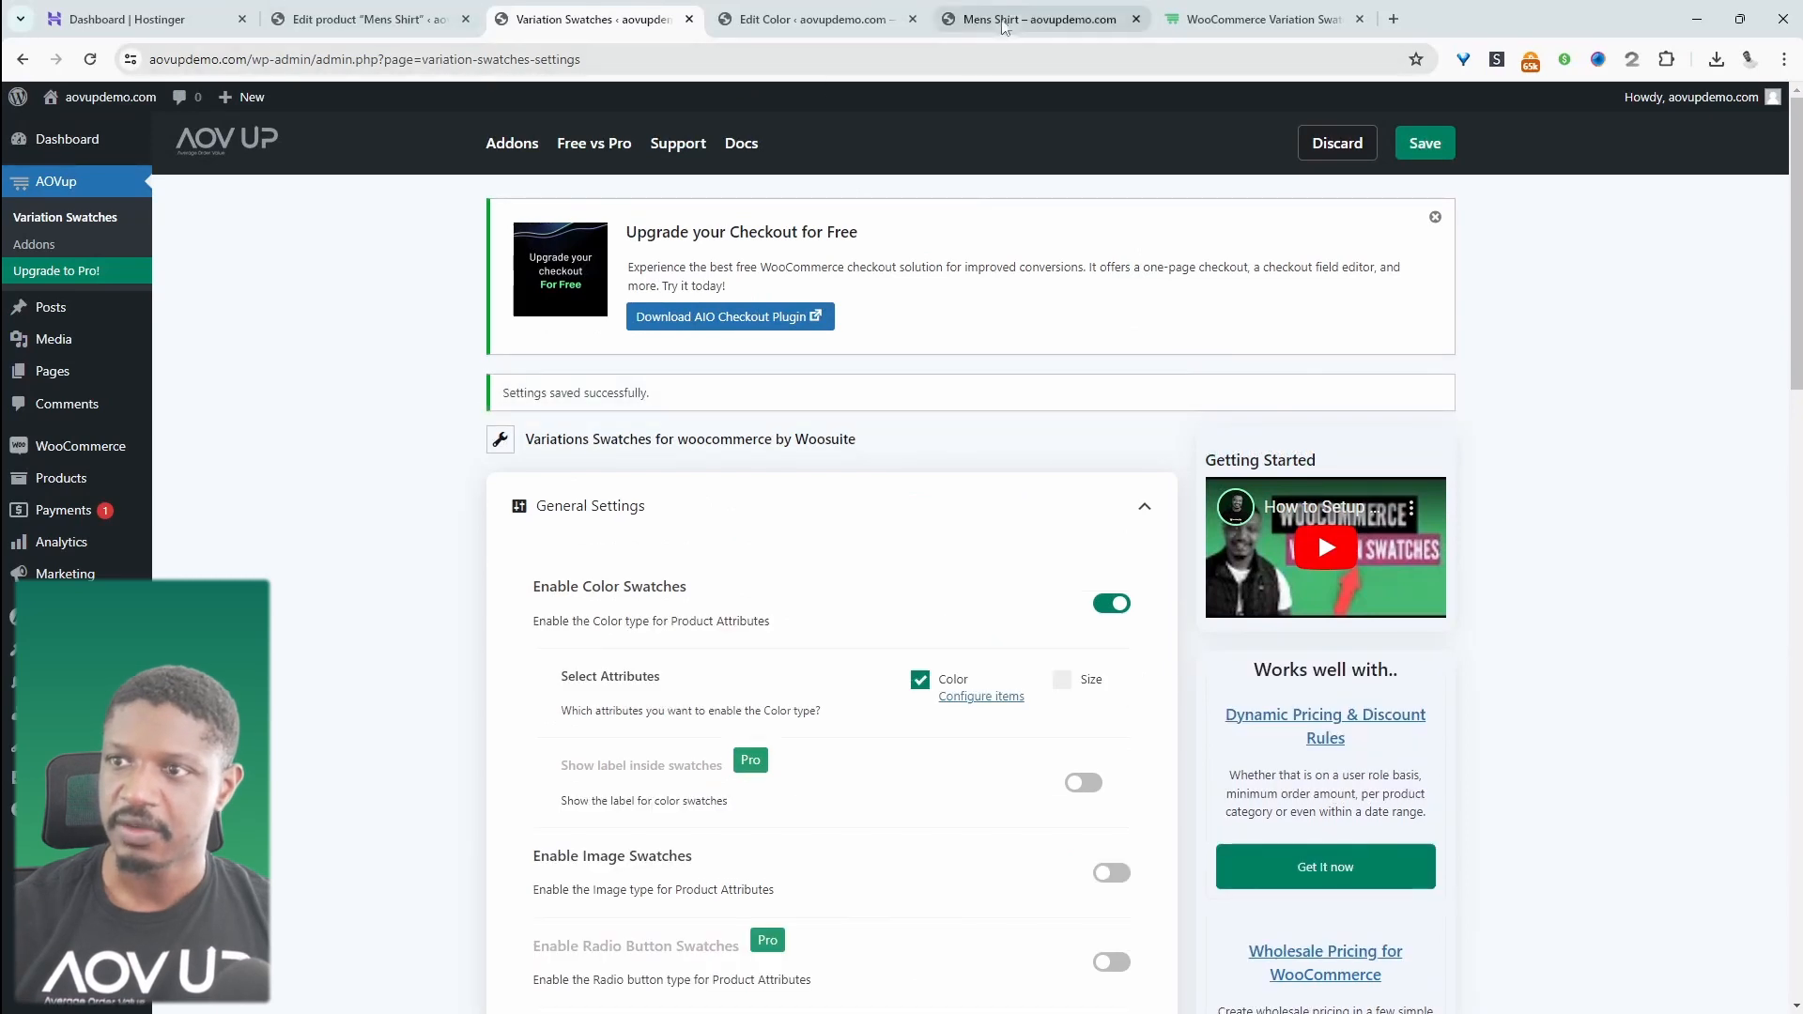
Reload the Mens Shirt store page and test its blue and brown color swatches
left_click(1014, 19)
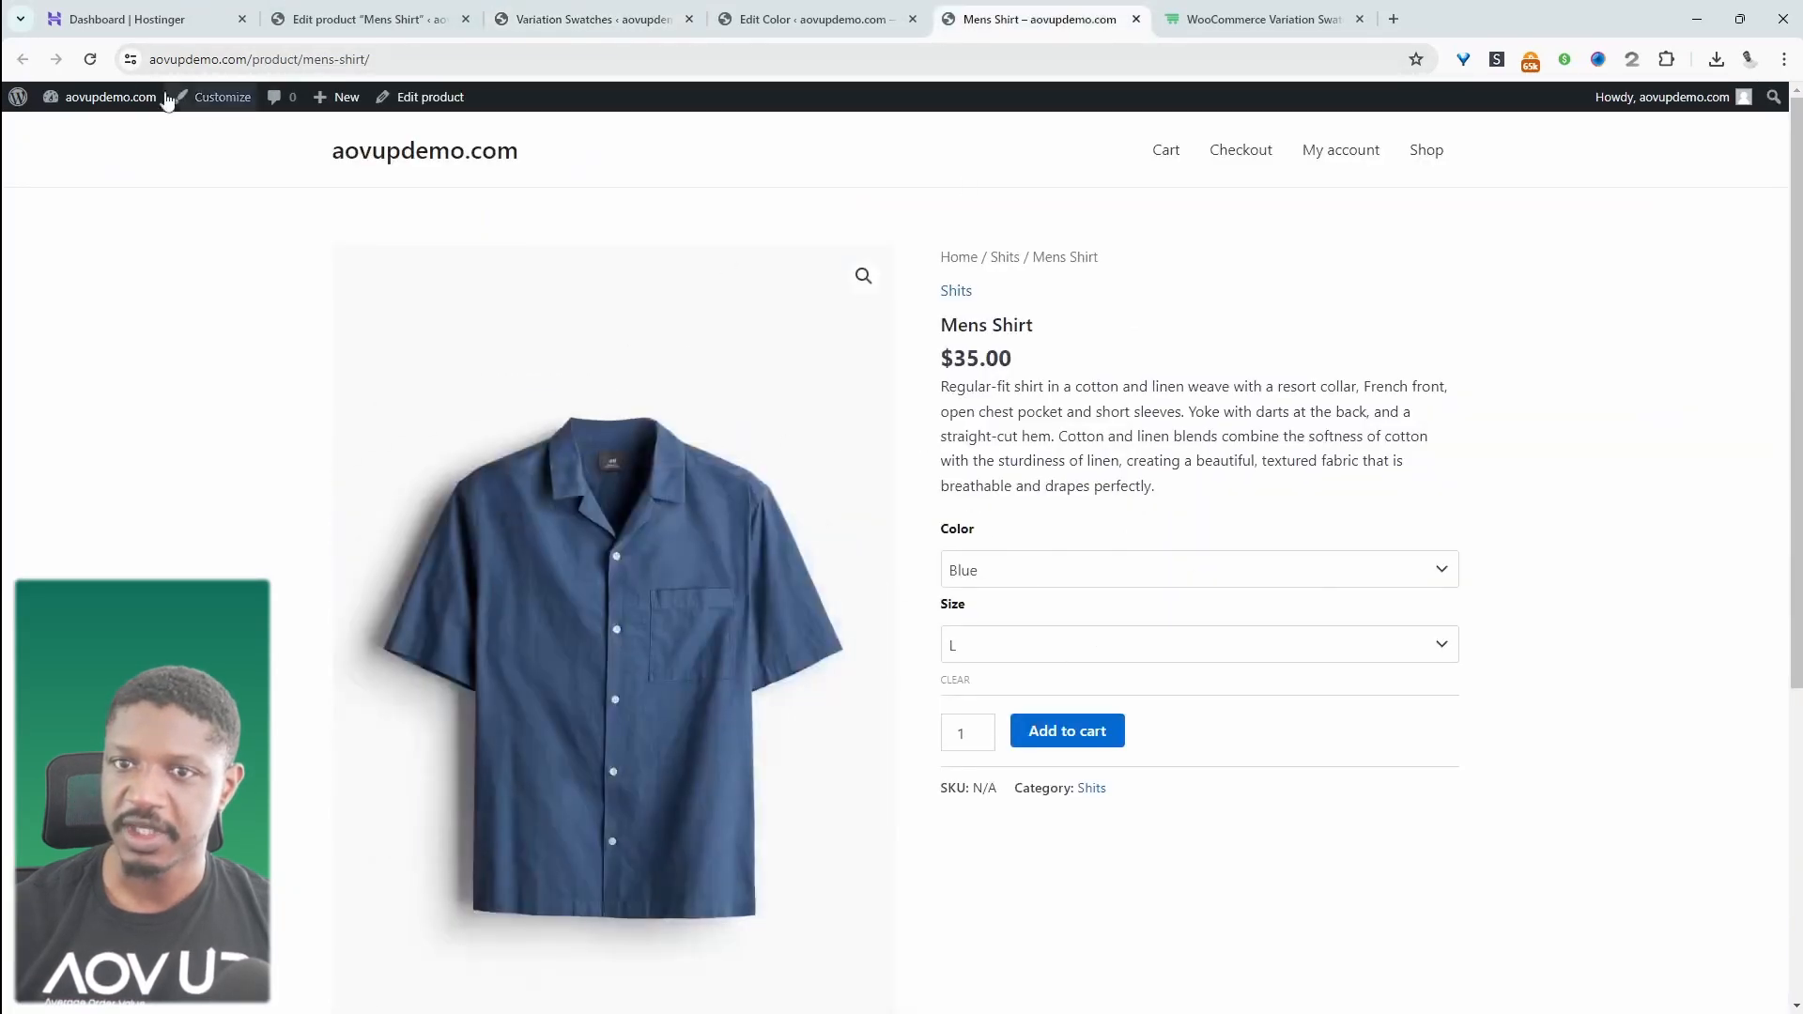
key("F5")
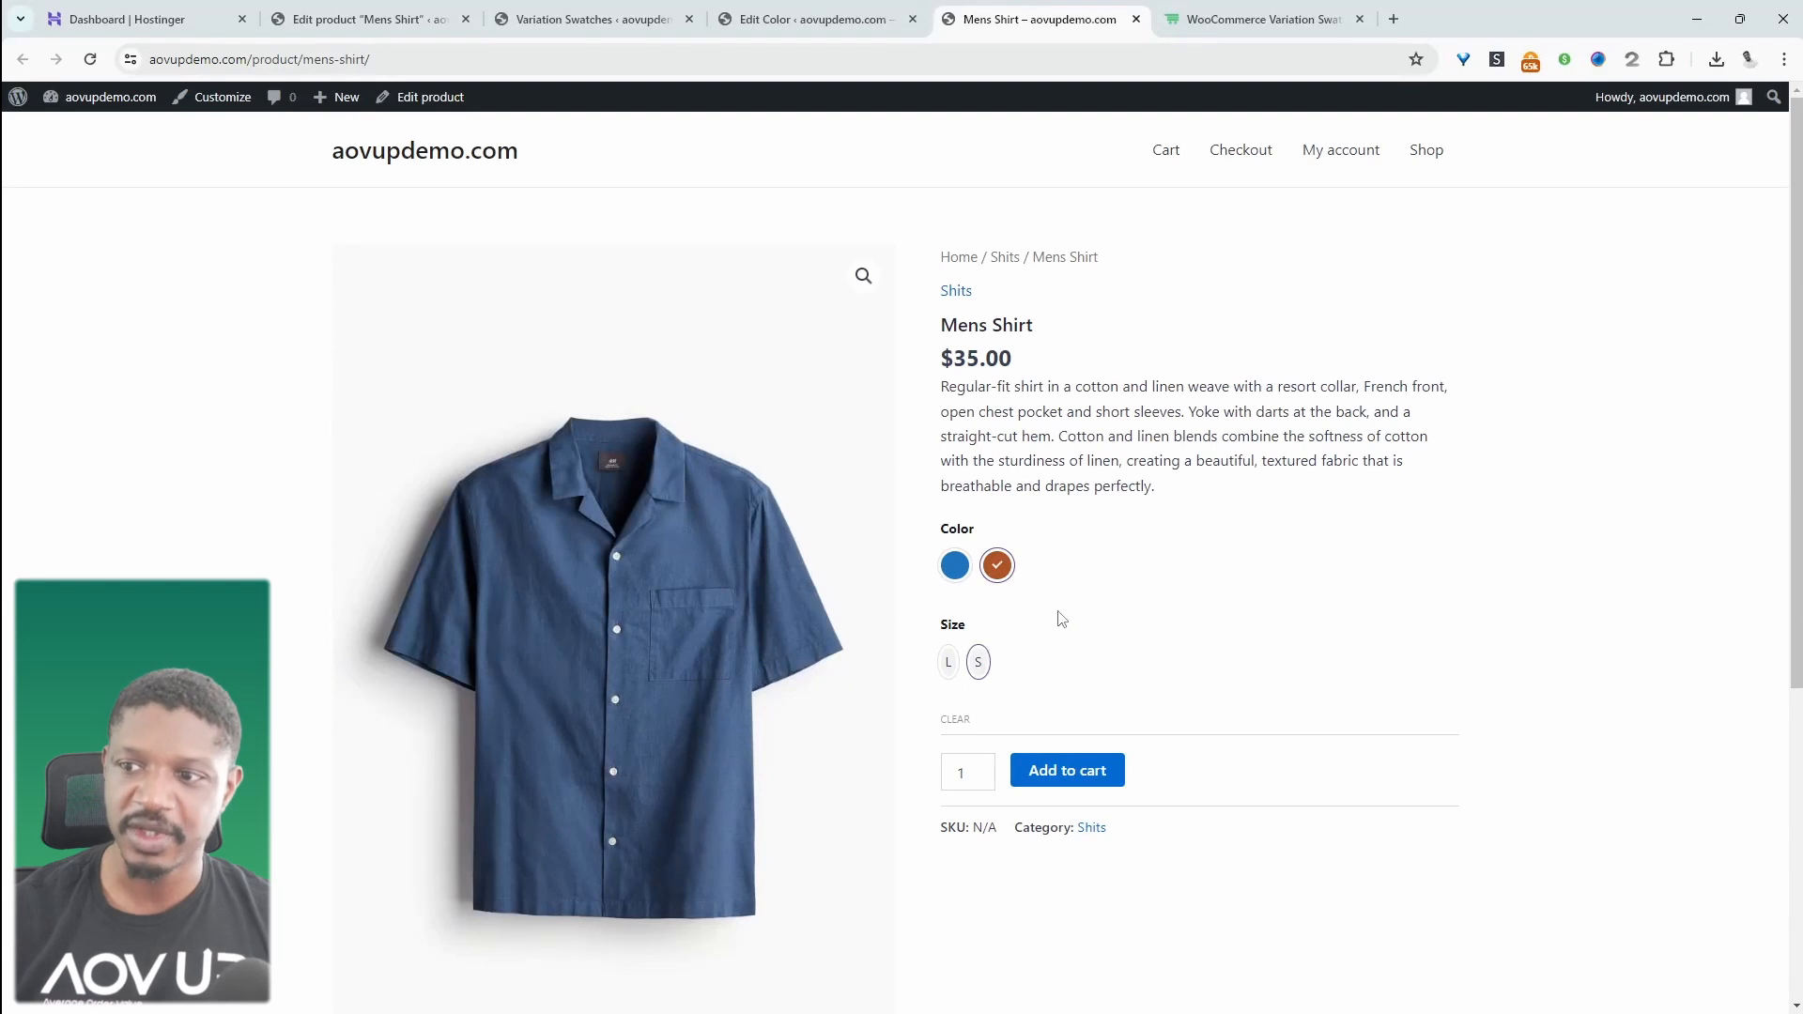
left_click(956, 567)
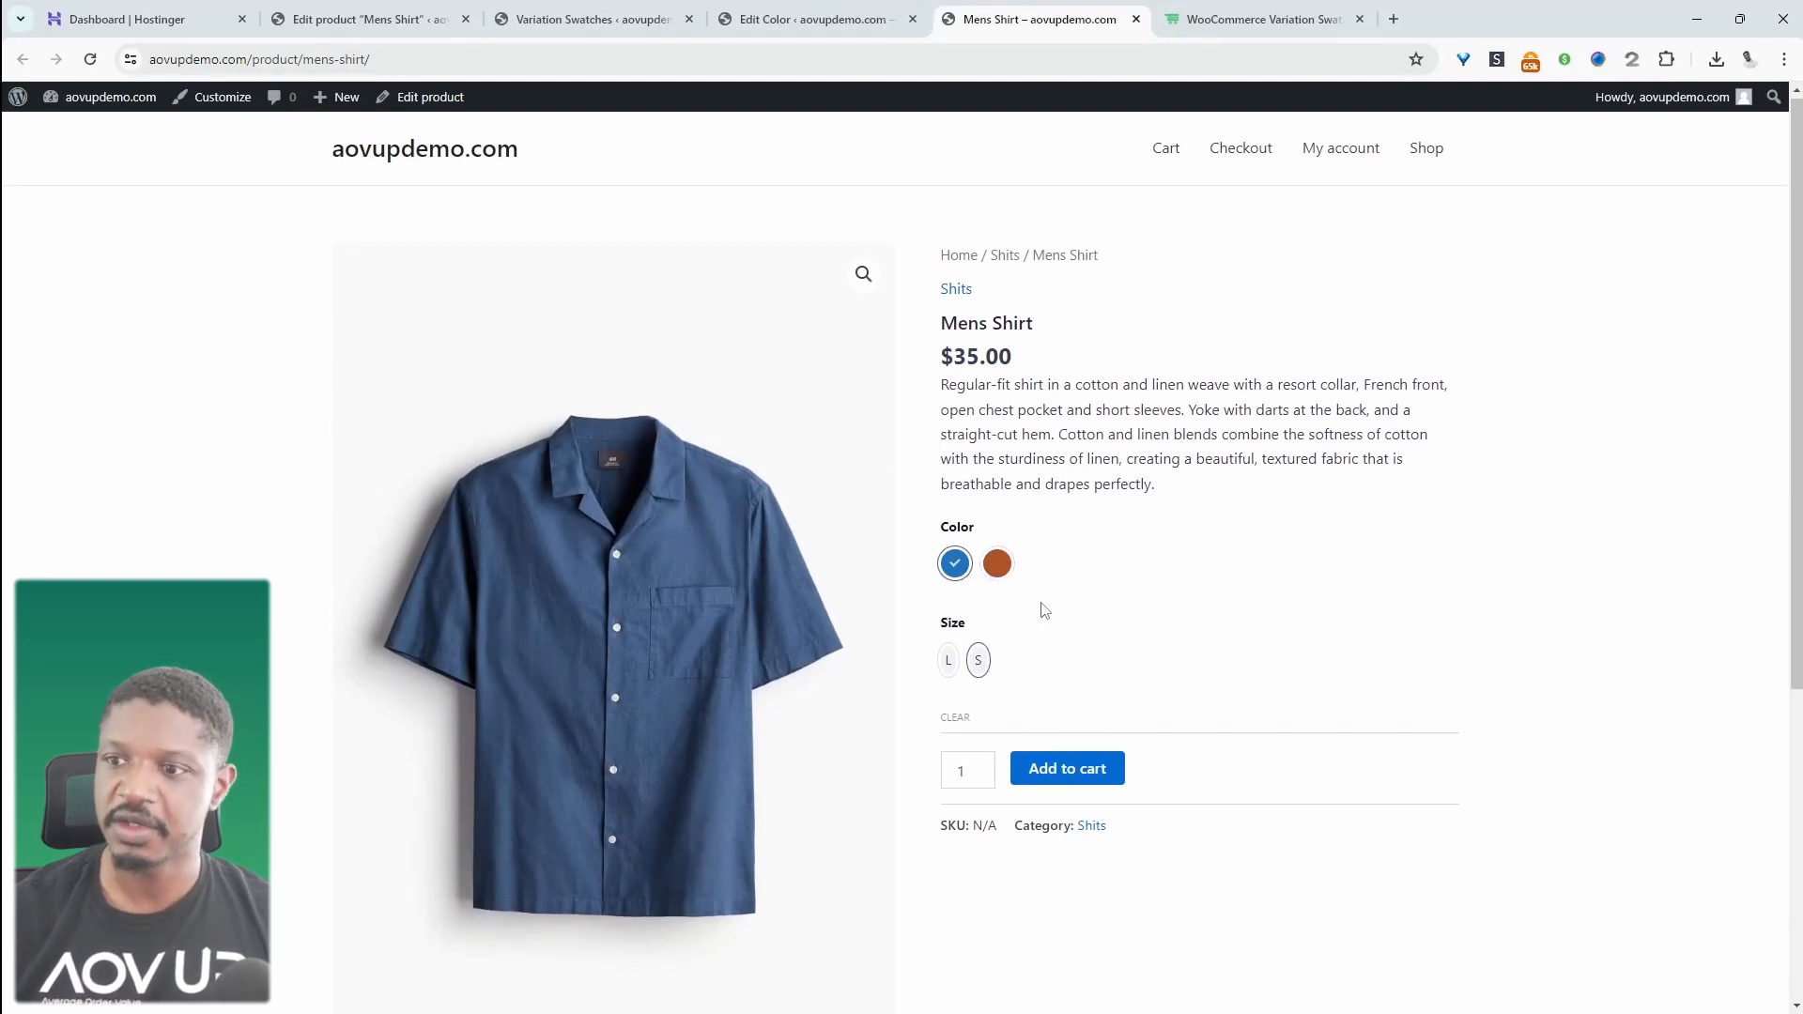
left_click(997, 565)
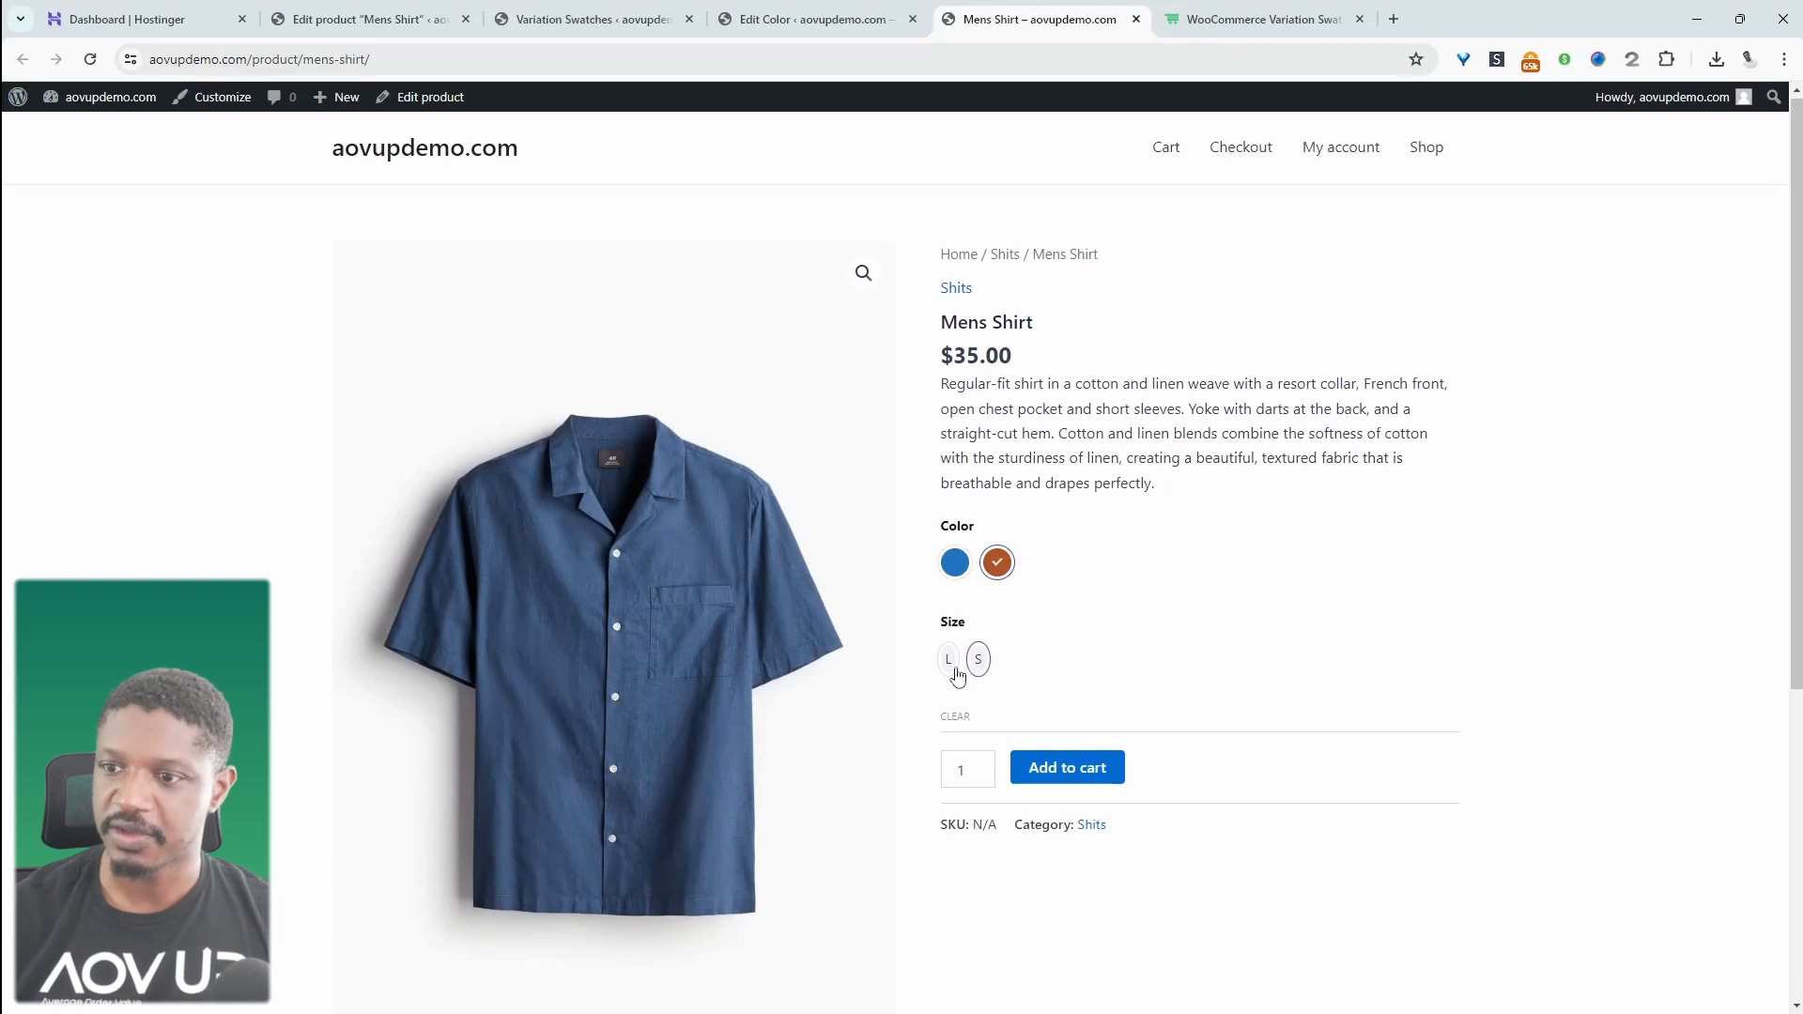
left_click(953, 575)
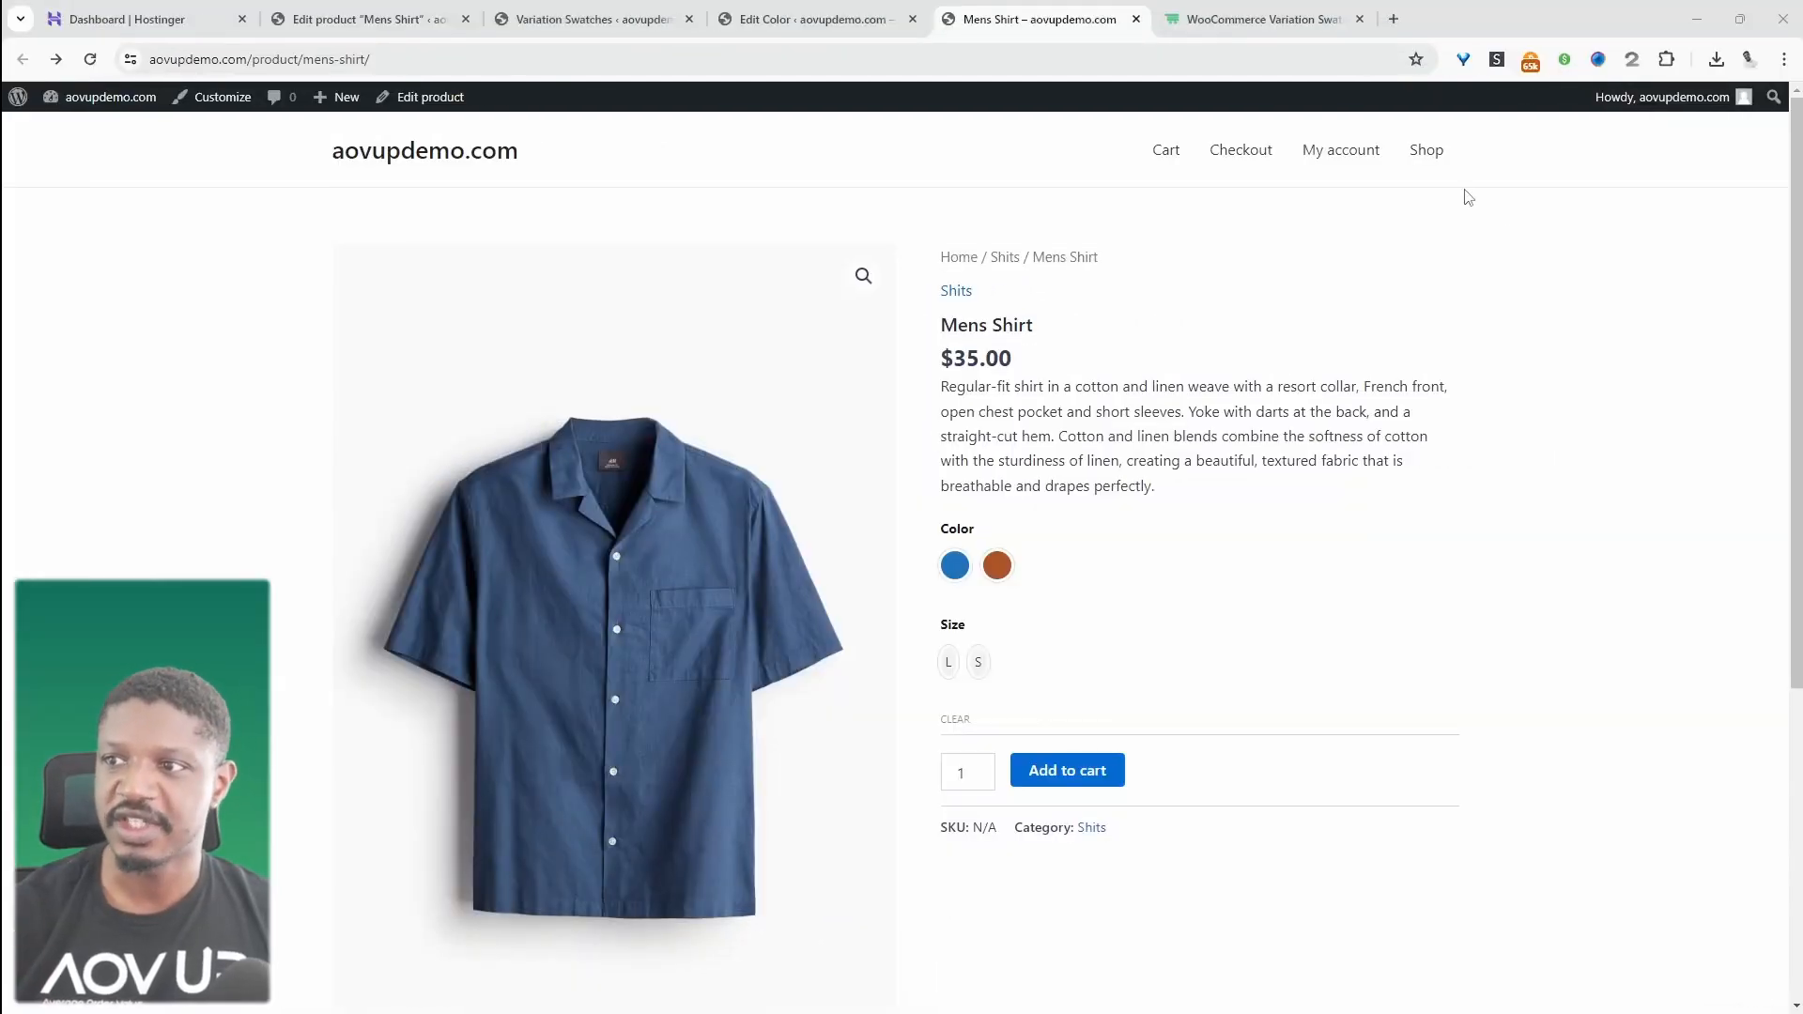
Search the WordPress theme directory for blocksy, install and activate the Blocksy theme, and add the Blocksy Companion plugin
left_click(849, 11)
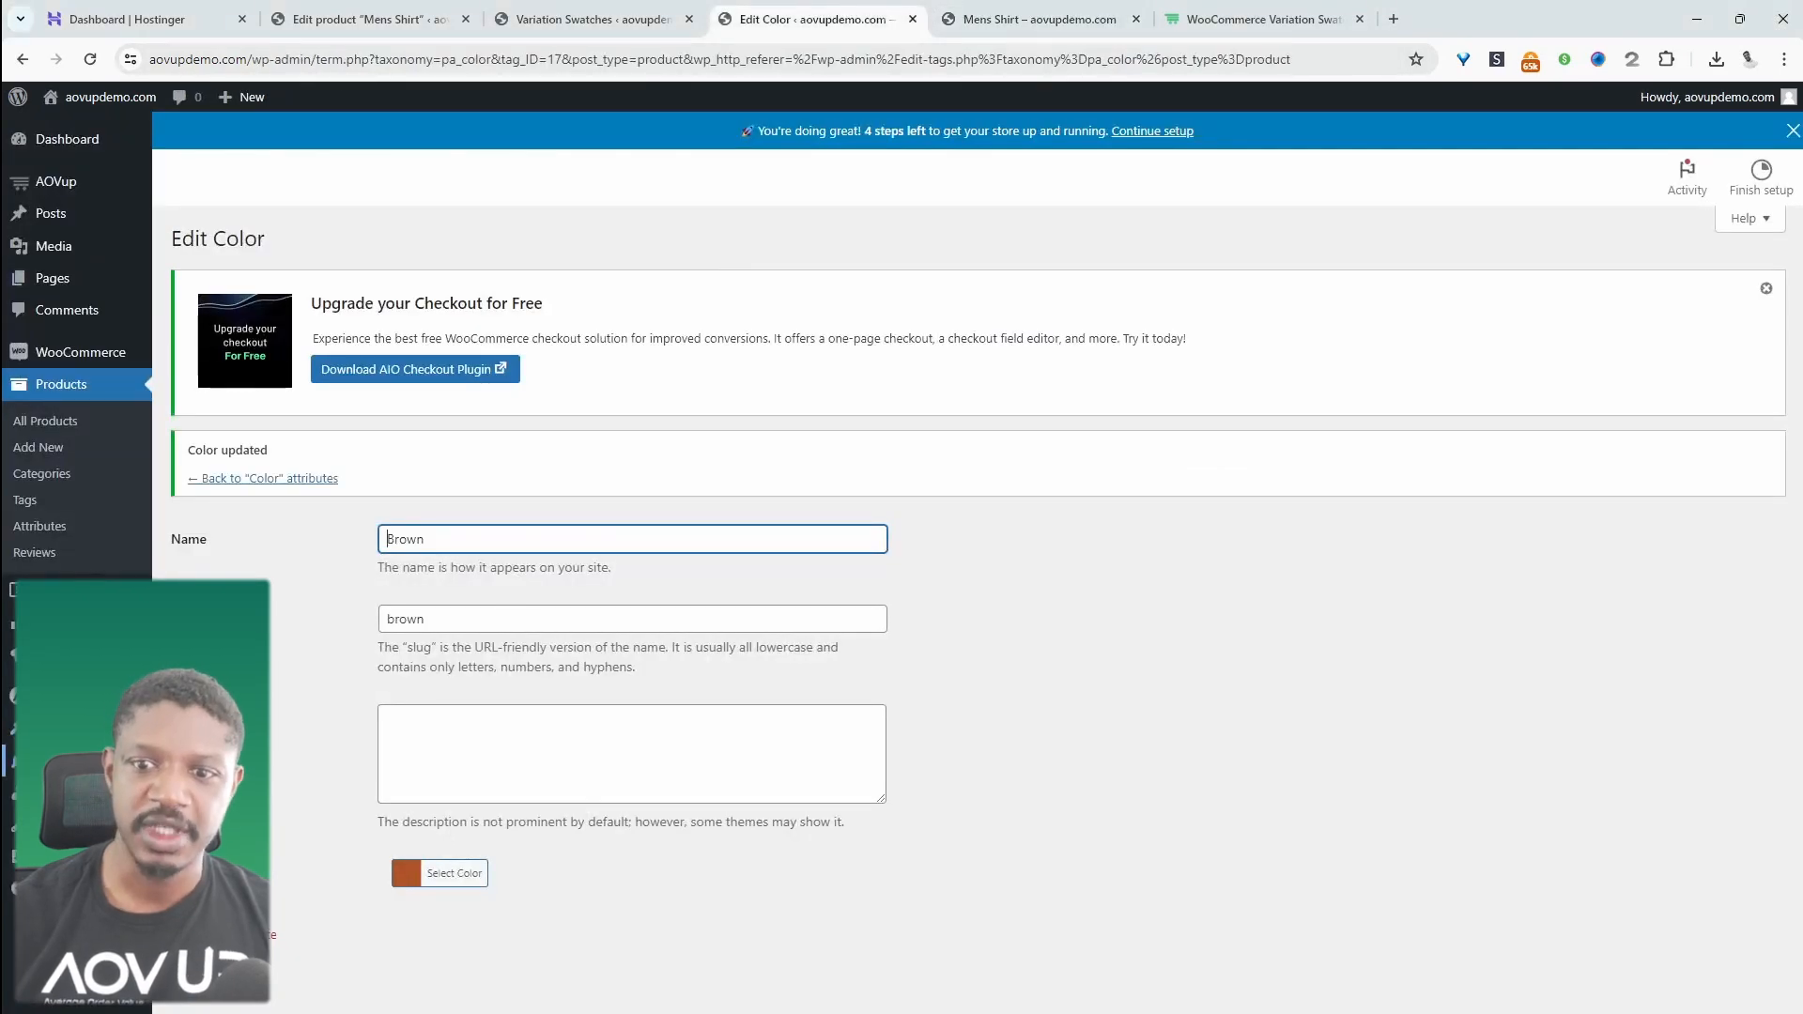
left_click(94, 729)
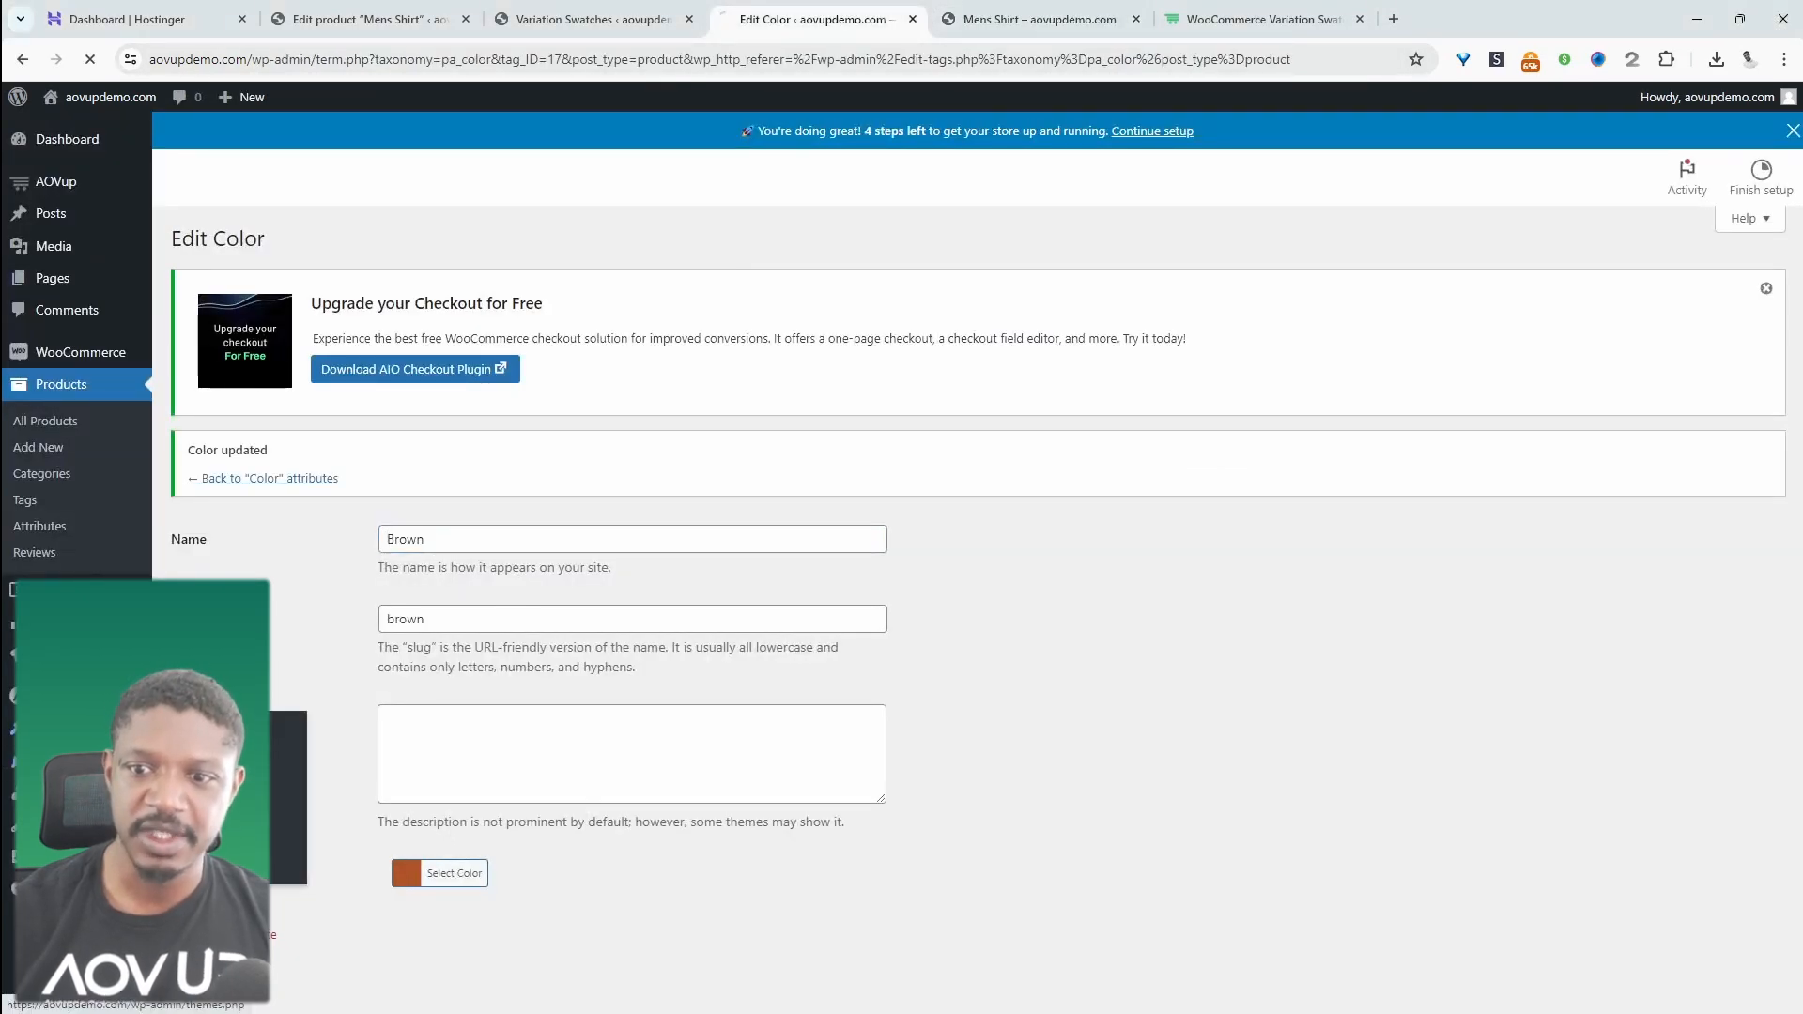
left_click(362, 152)
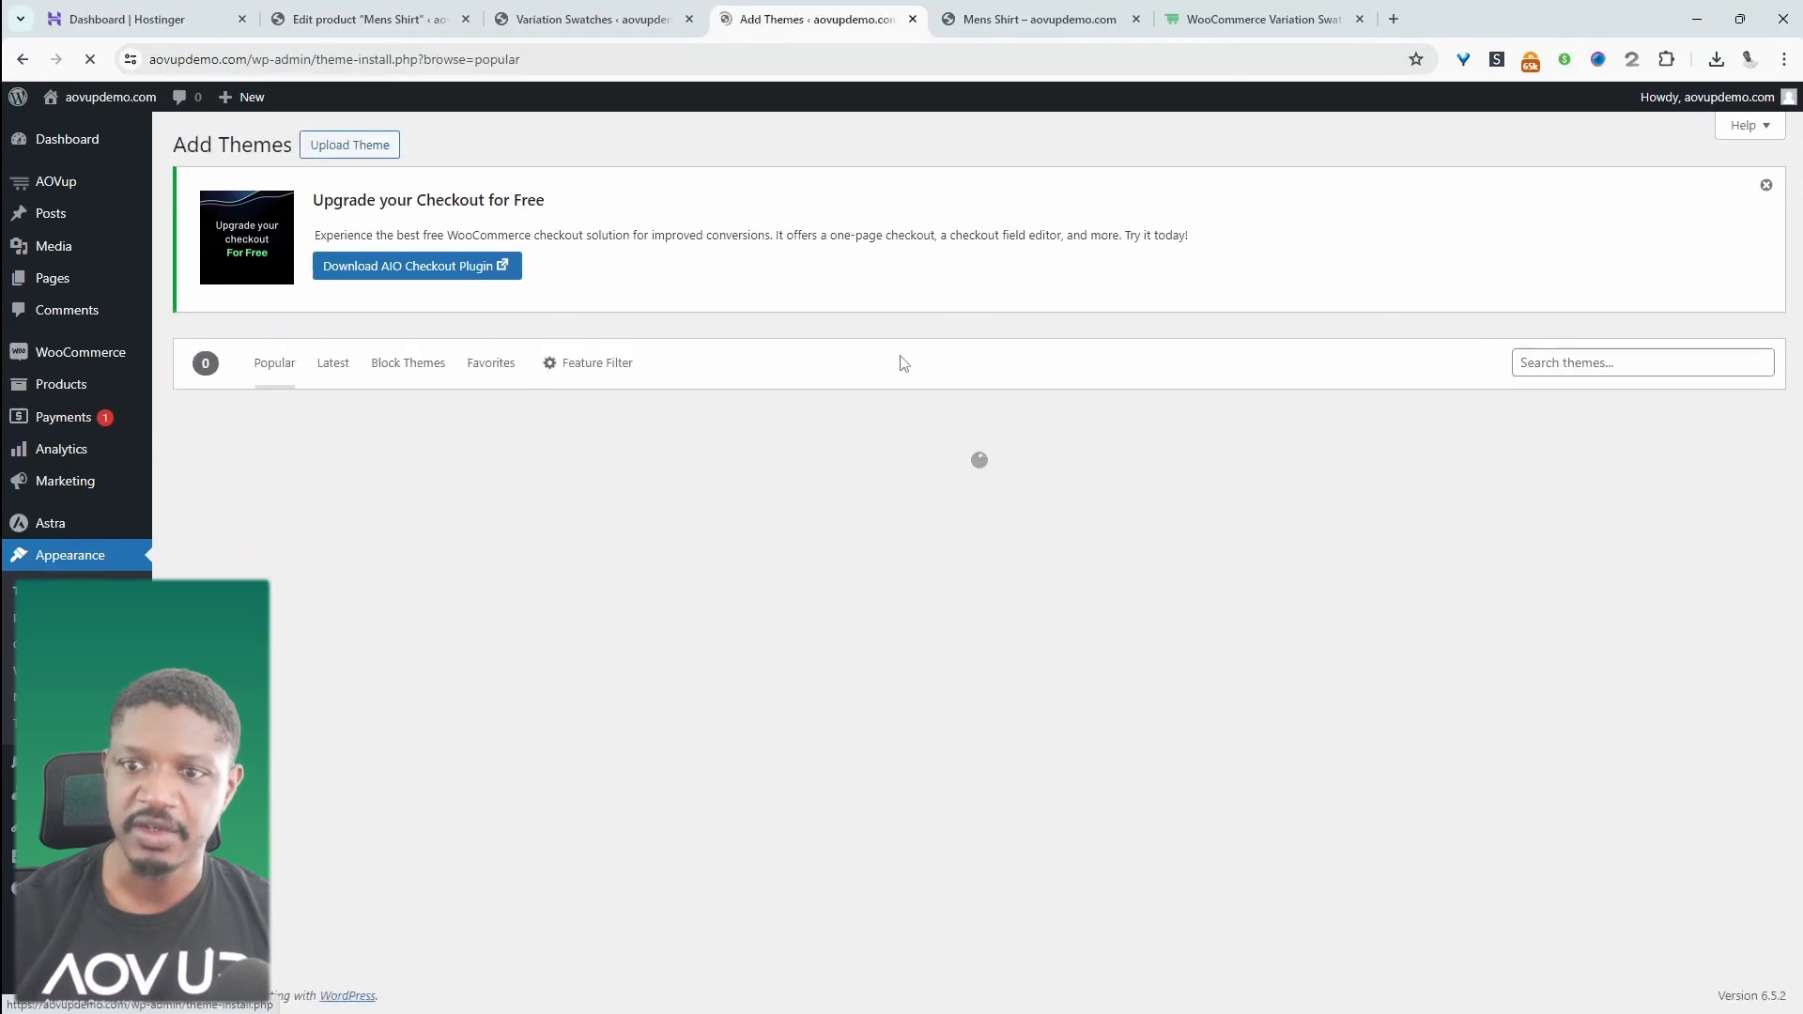
left_click(1558, 365)
type("b")
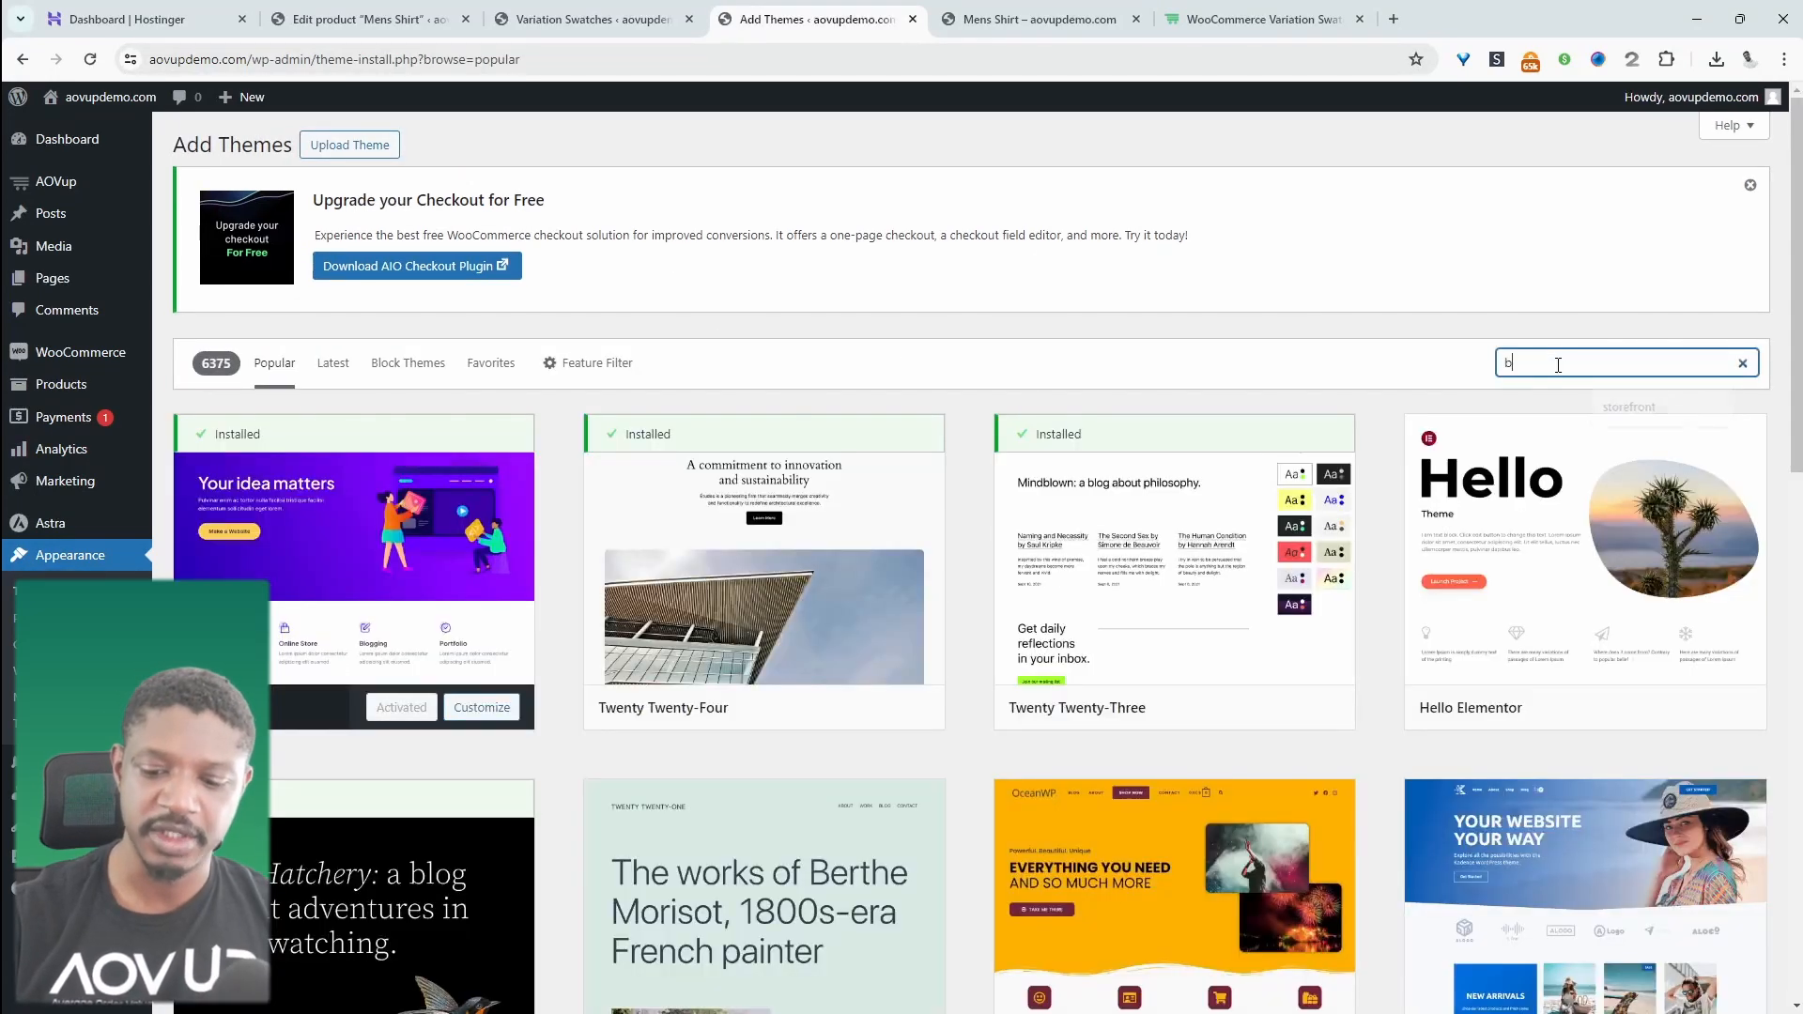
type("locksy")
left_click(415, 714)
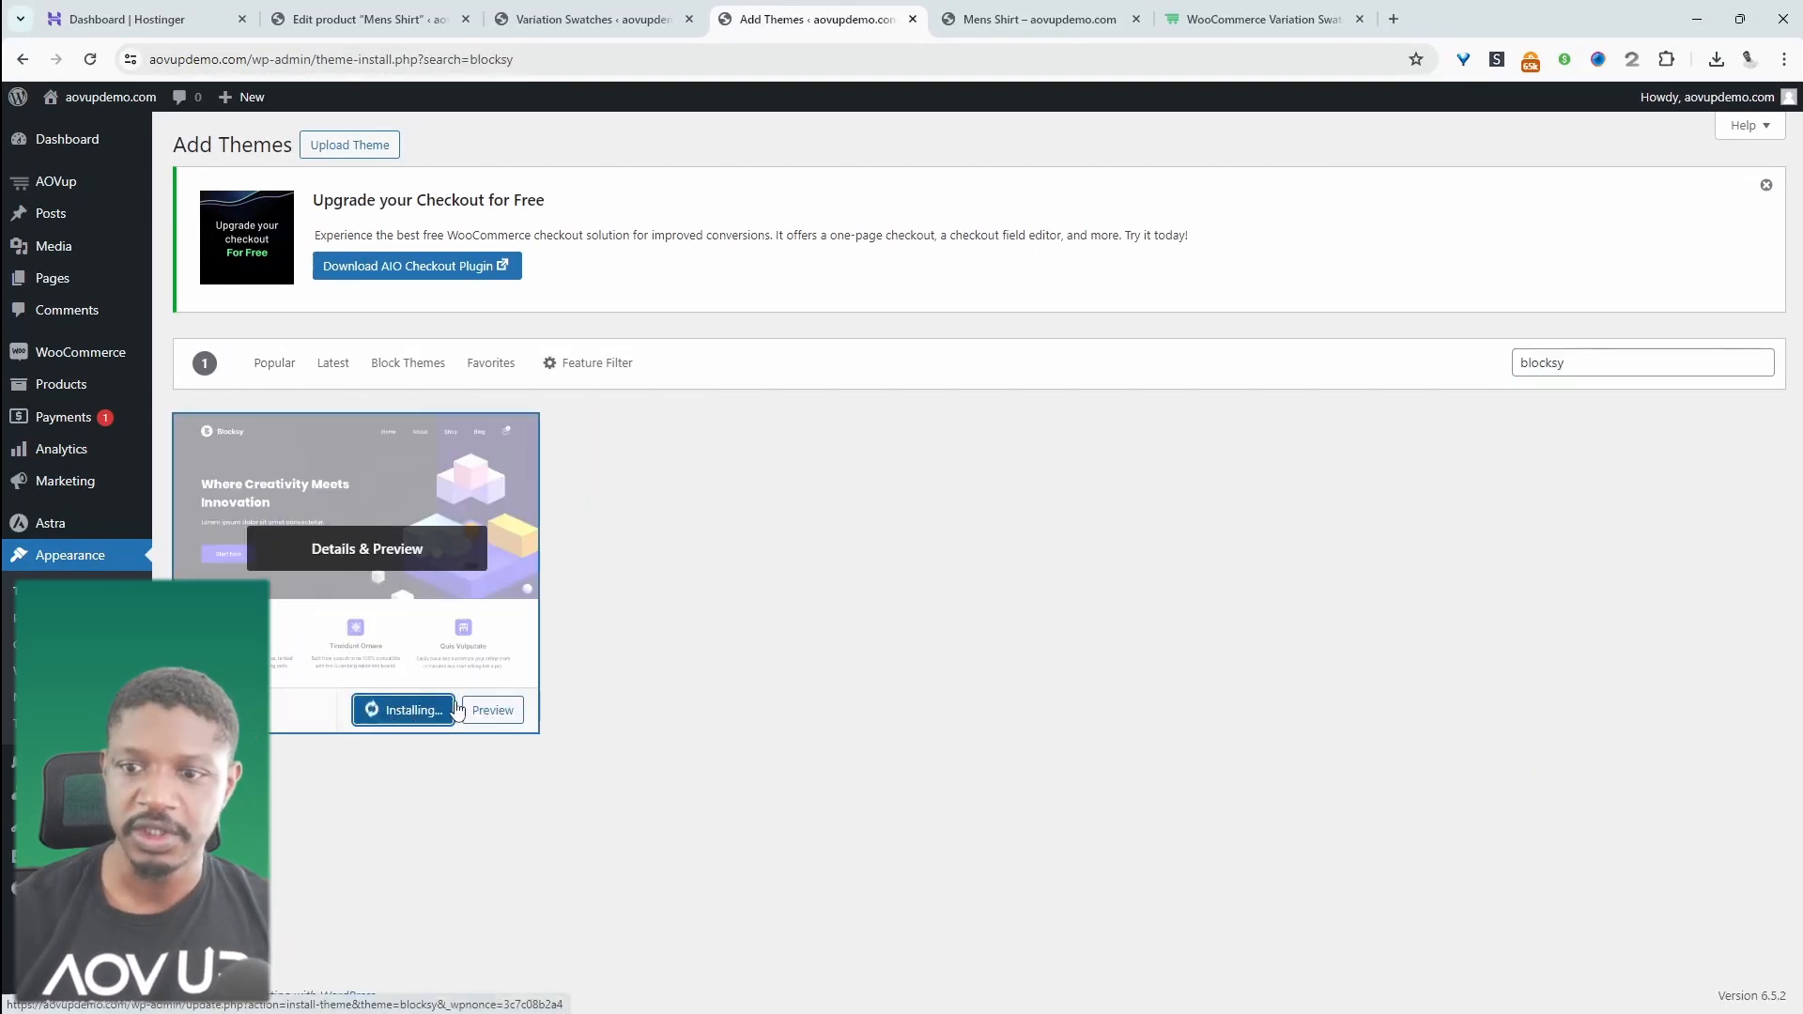
left_click(396, 712)
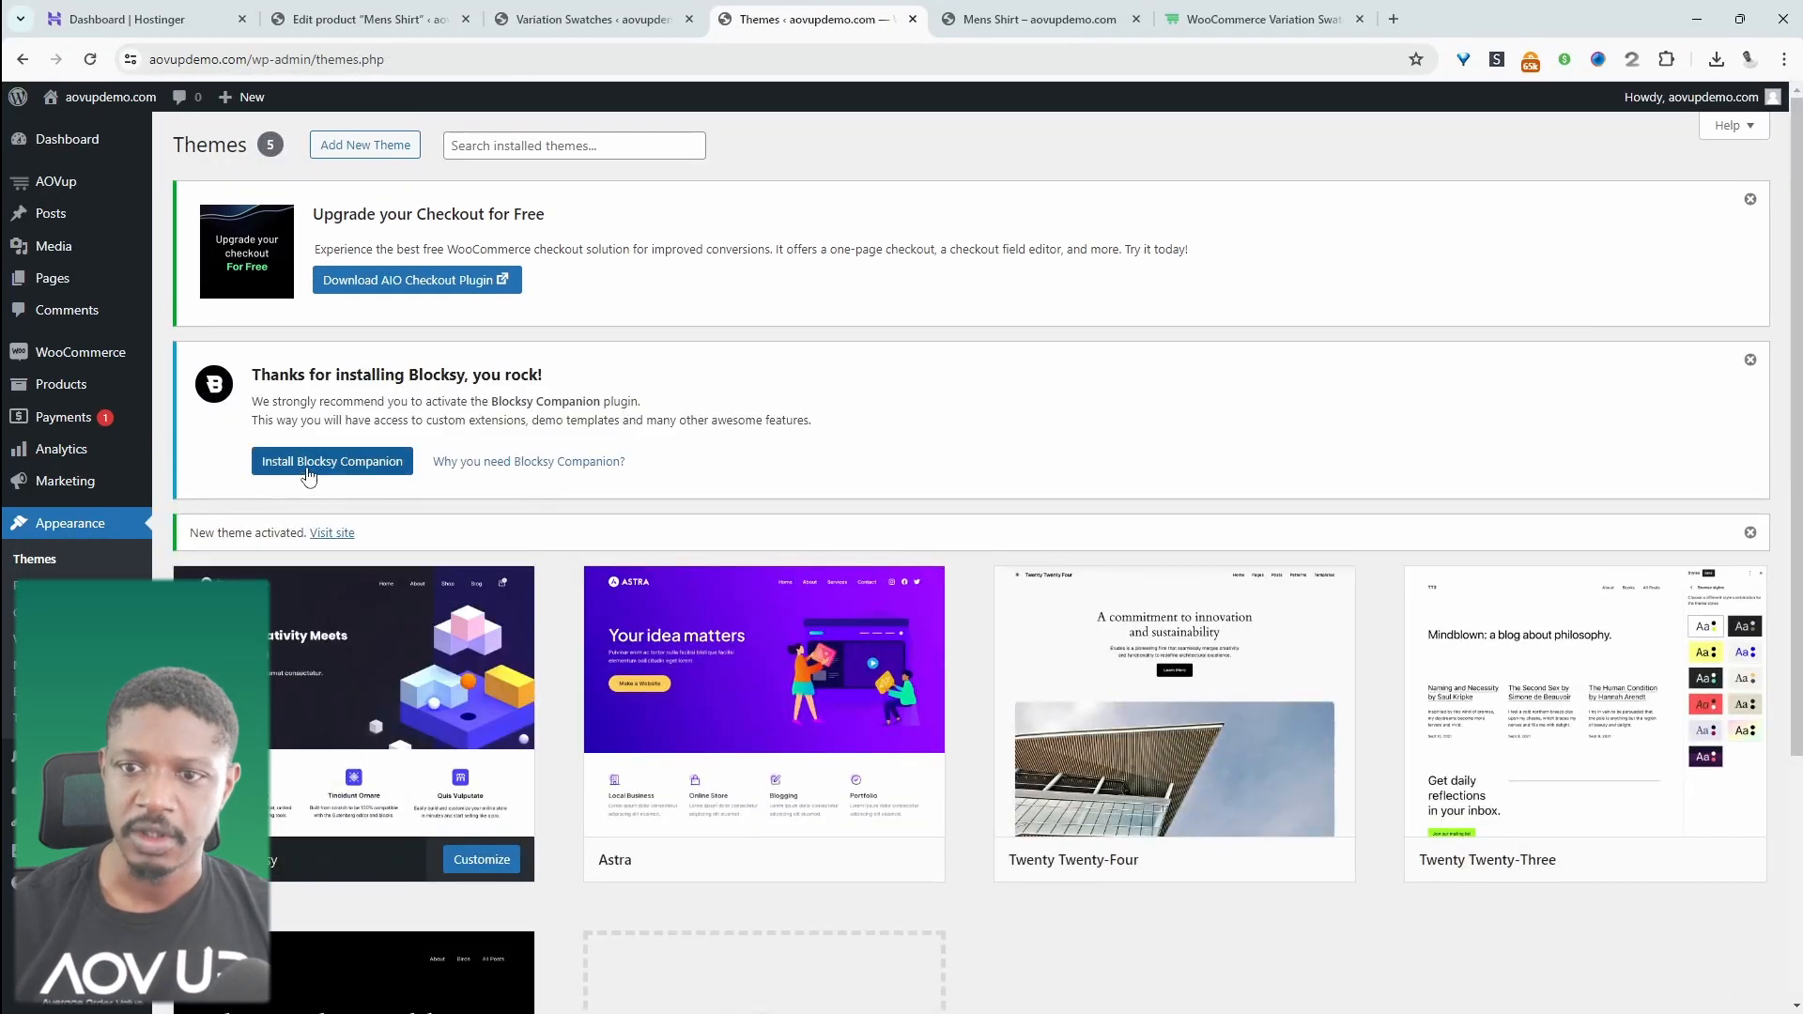
left_click(335, 462)
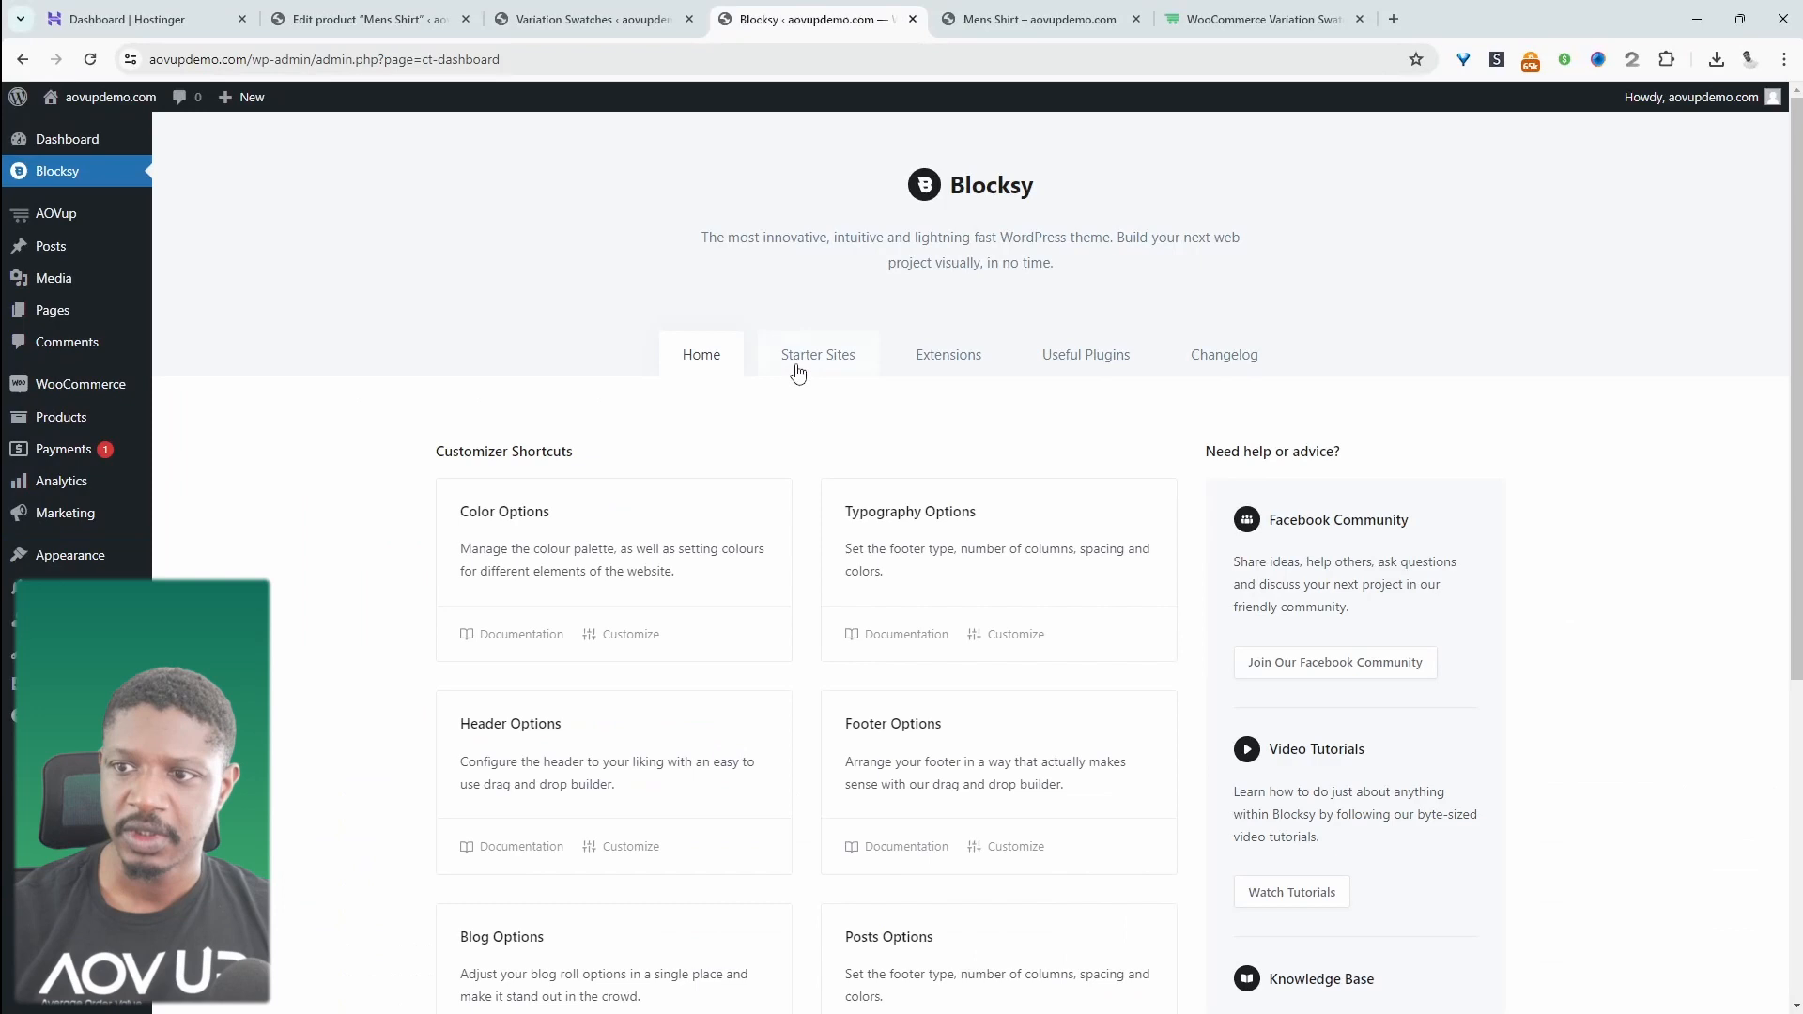
Import Blocksy's Modern Shop starter site with the Gutenberg builder and its required plugins, and view the site's homepage
left_click(803, 359)
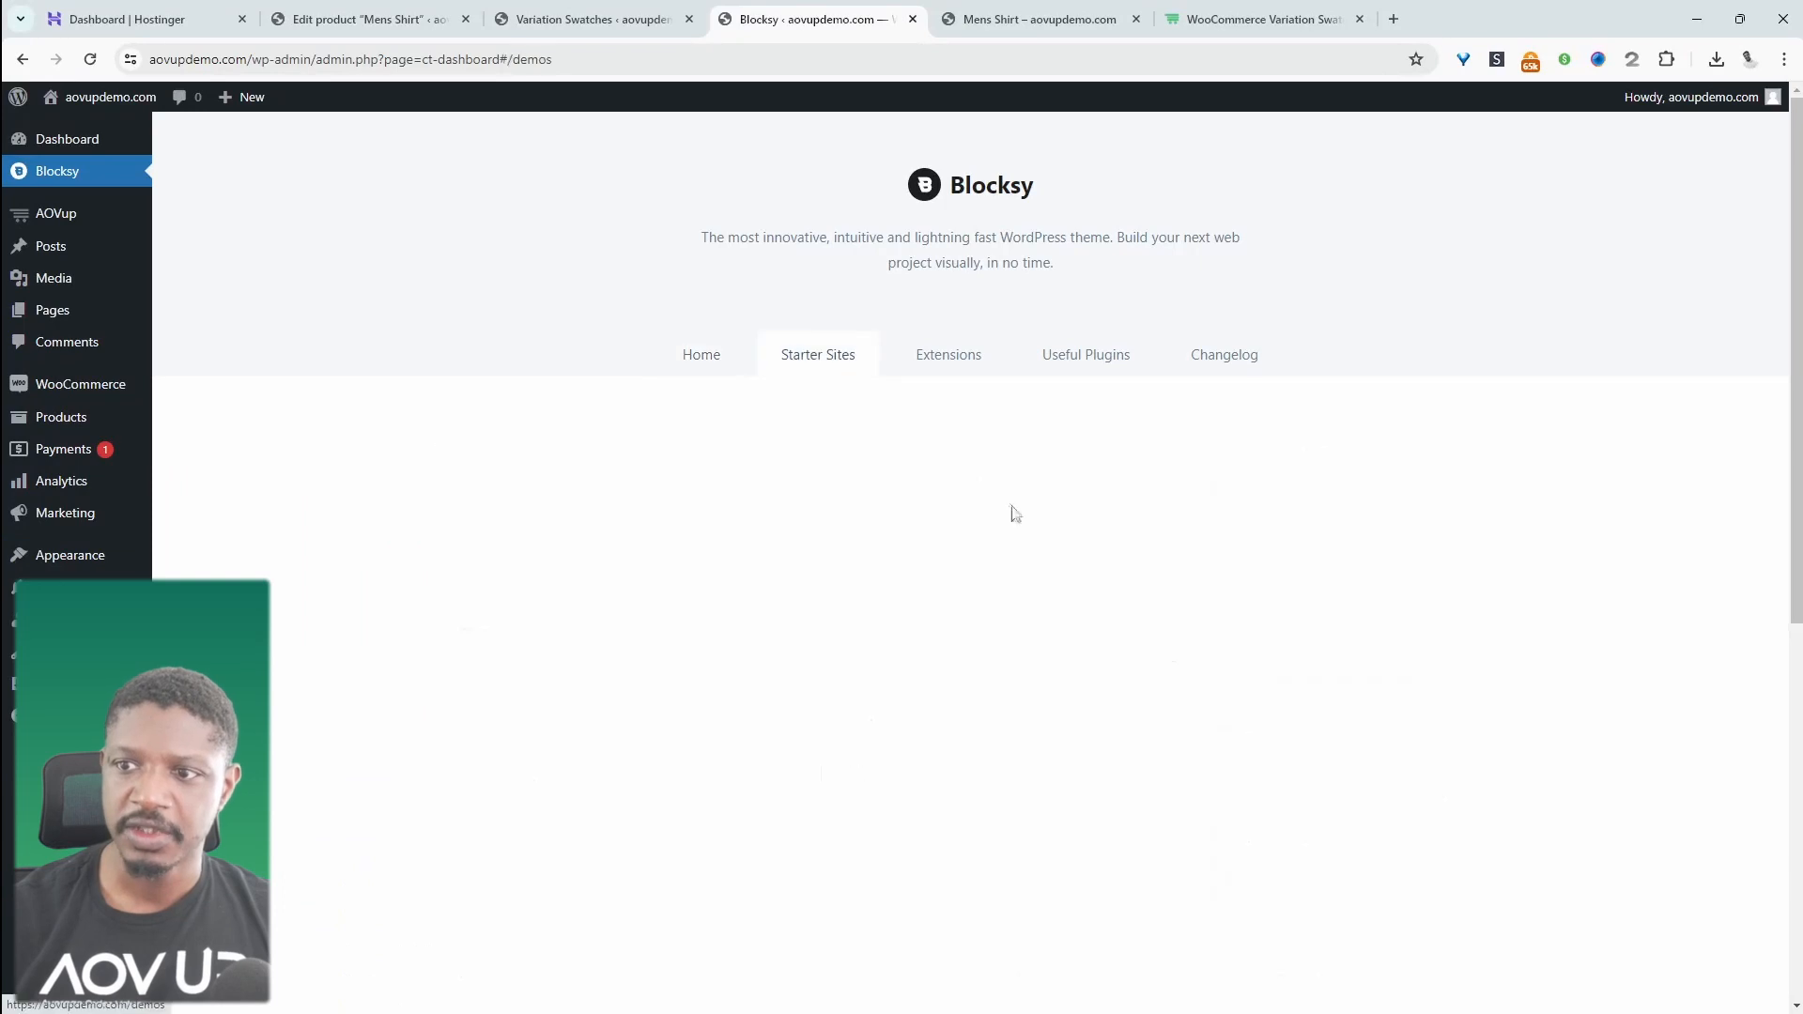
scroll(693, 668, "down", 3)
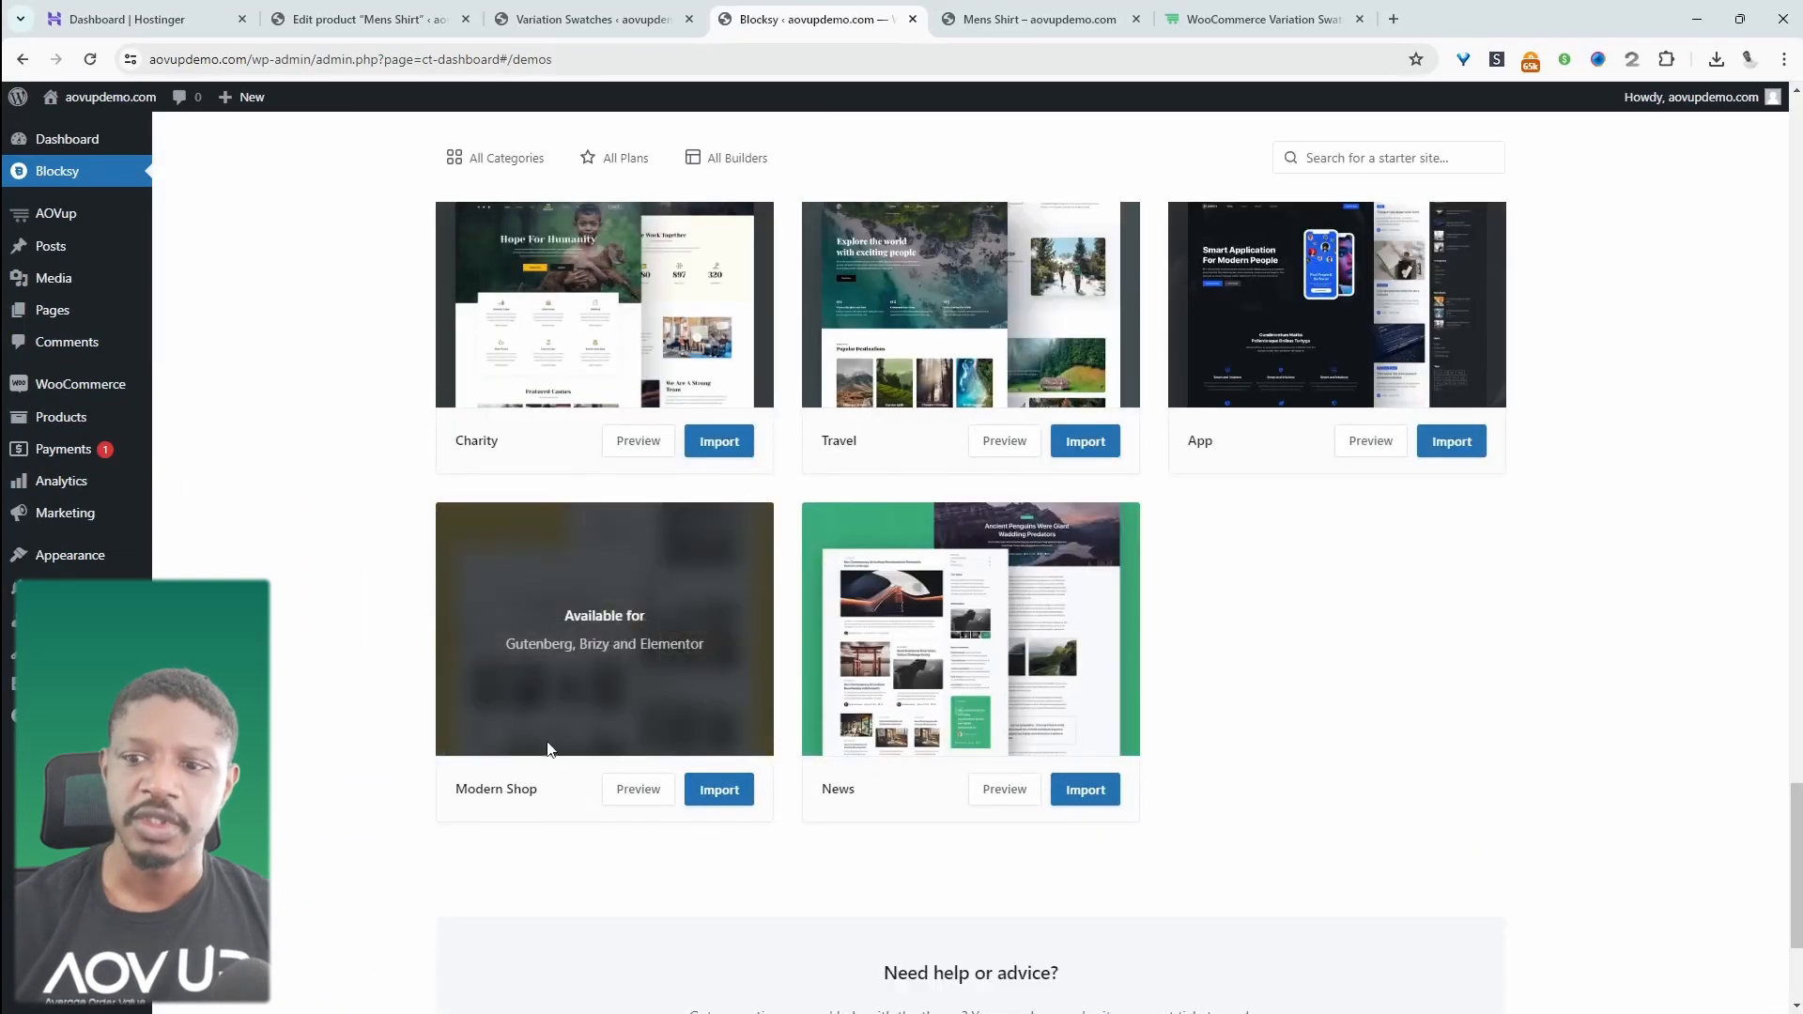
left_click(720, 794)
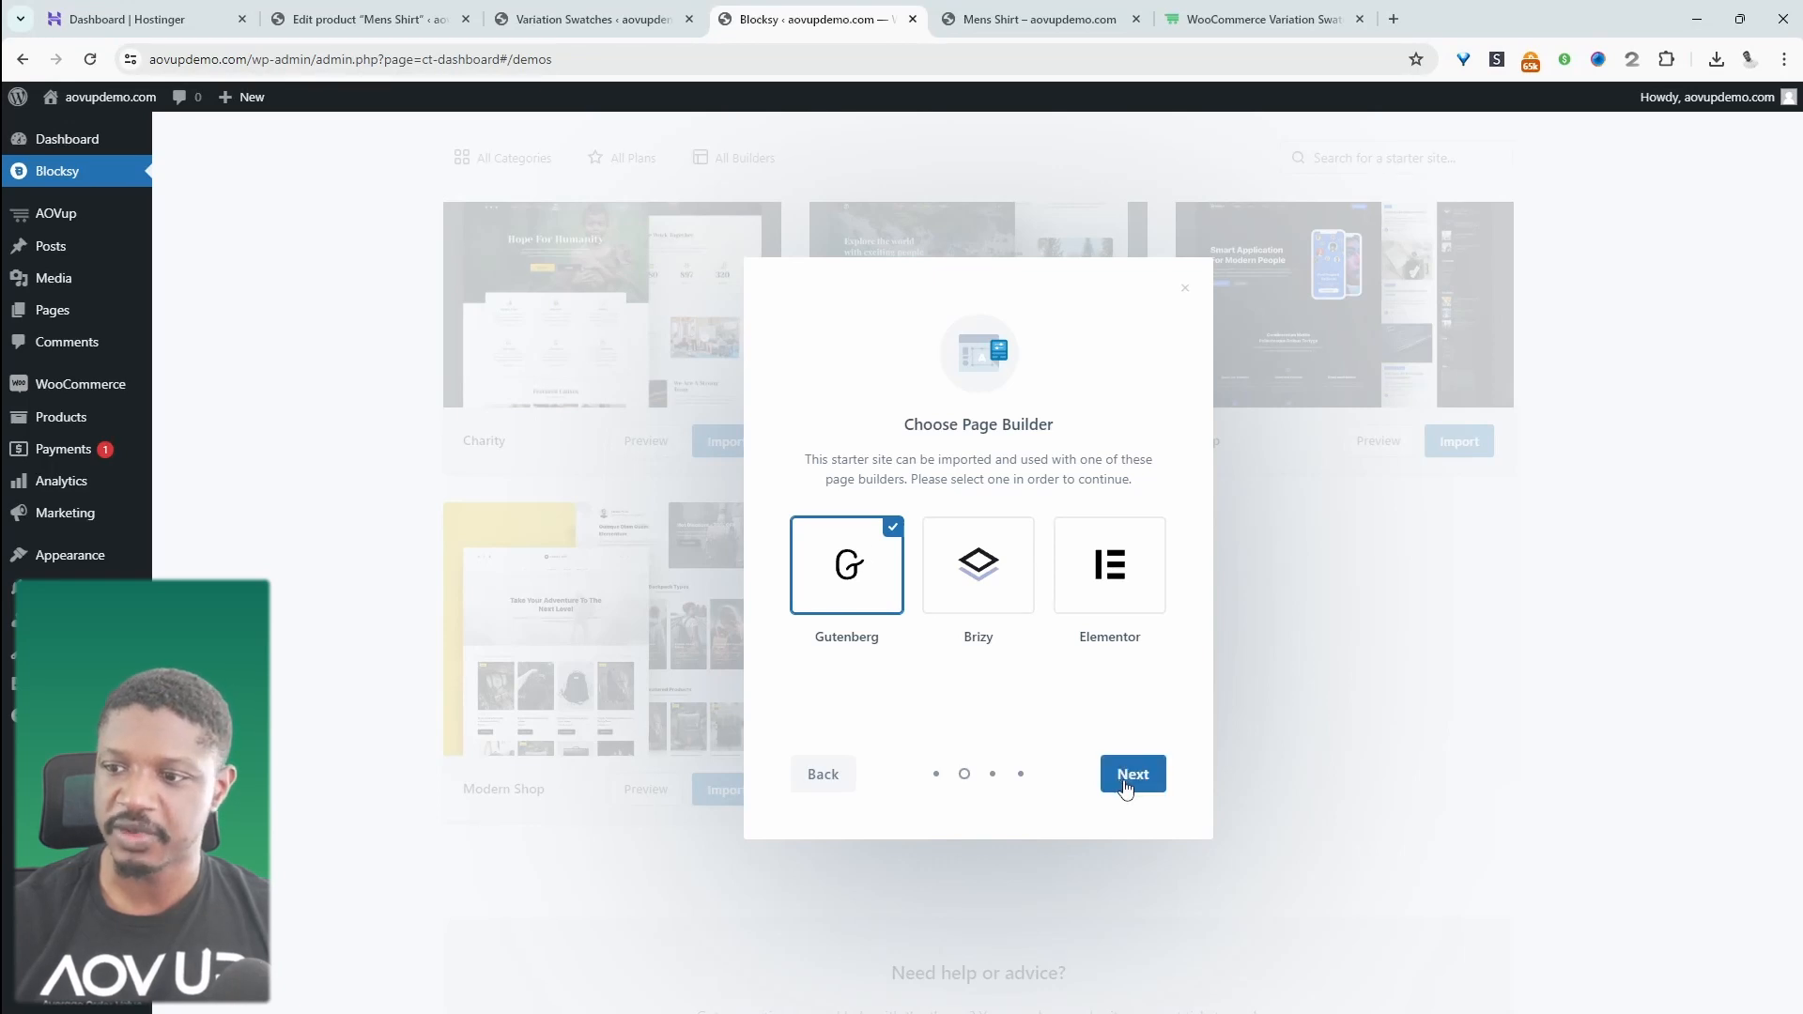
left_click(1126, 787)
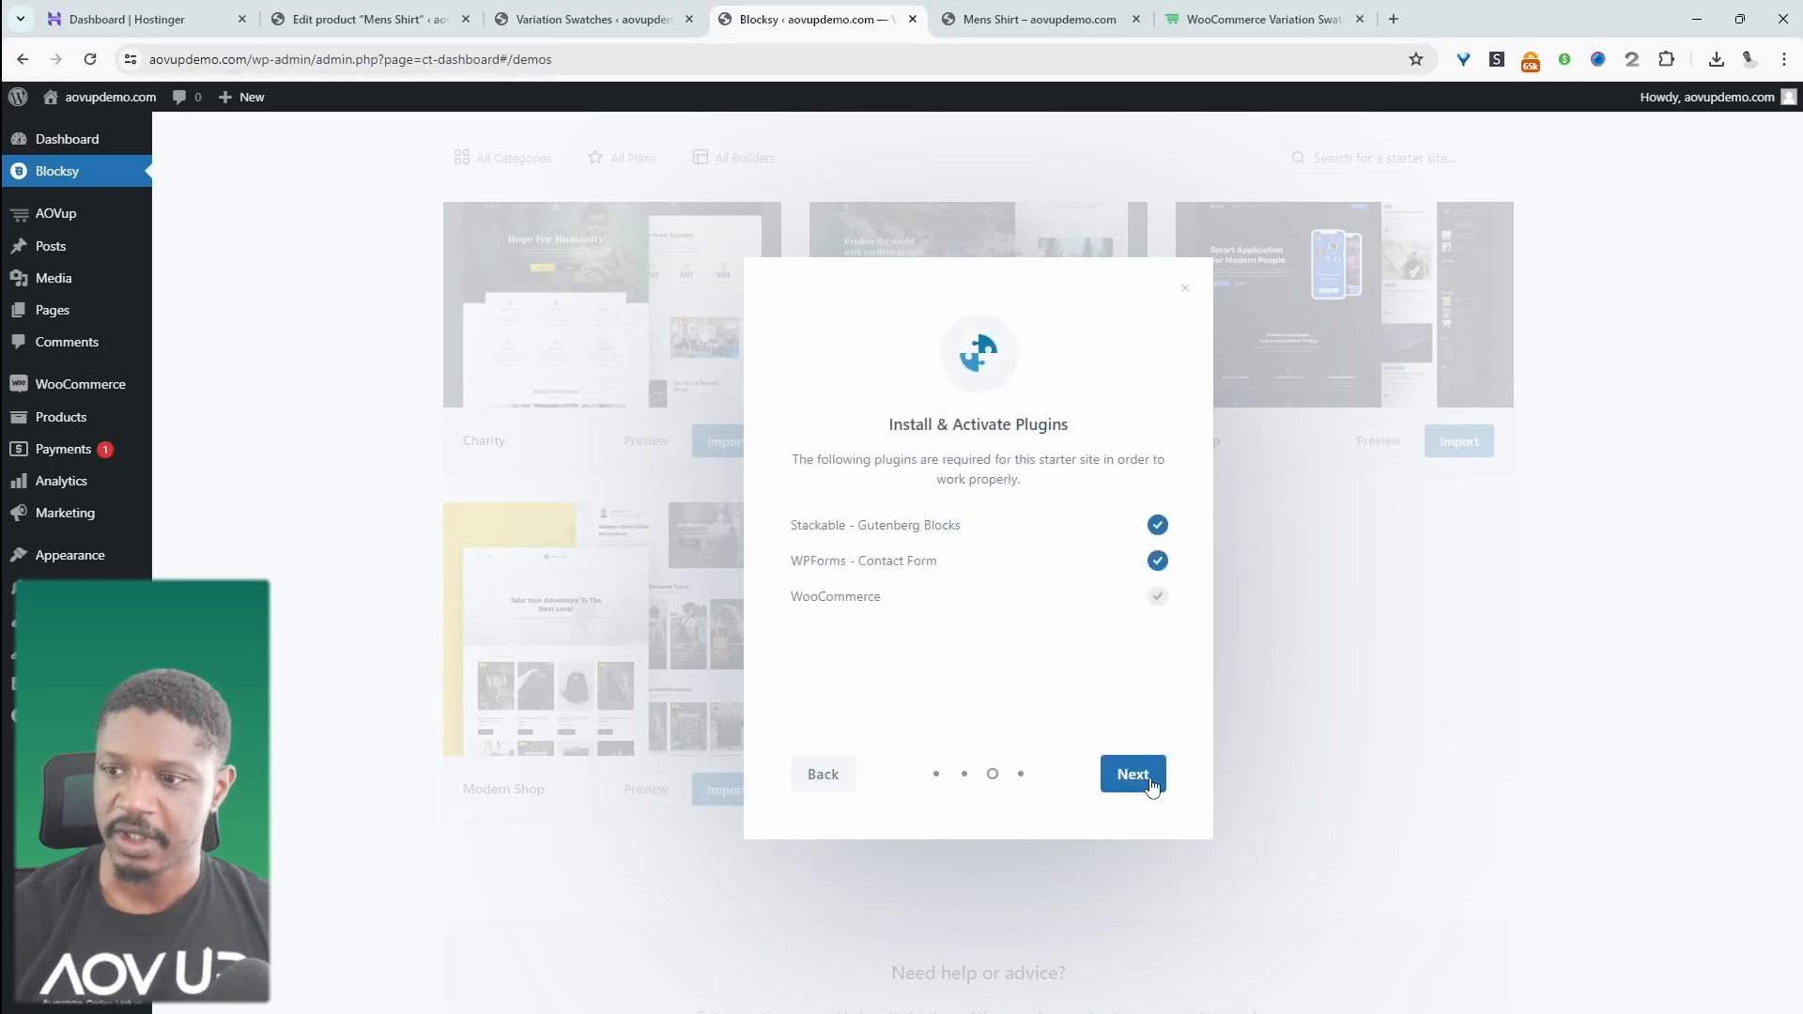
left_click(1149, 783)
left_click(1148, 798)
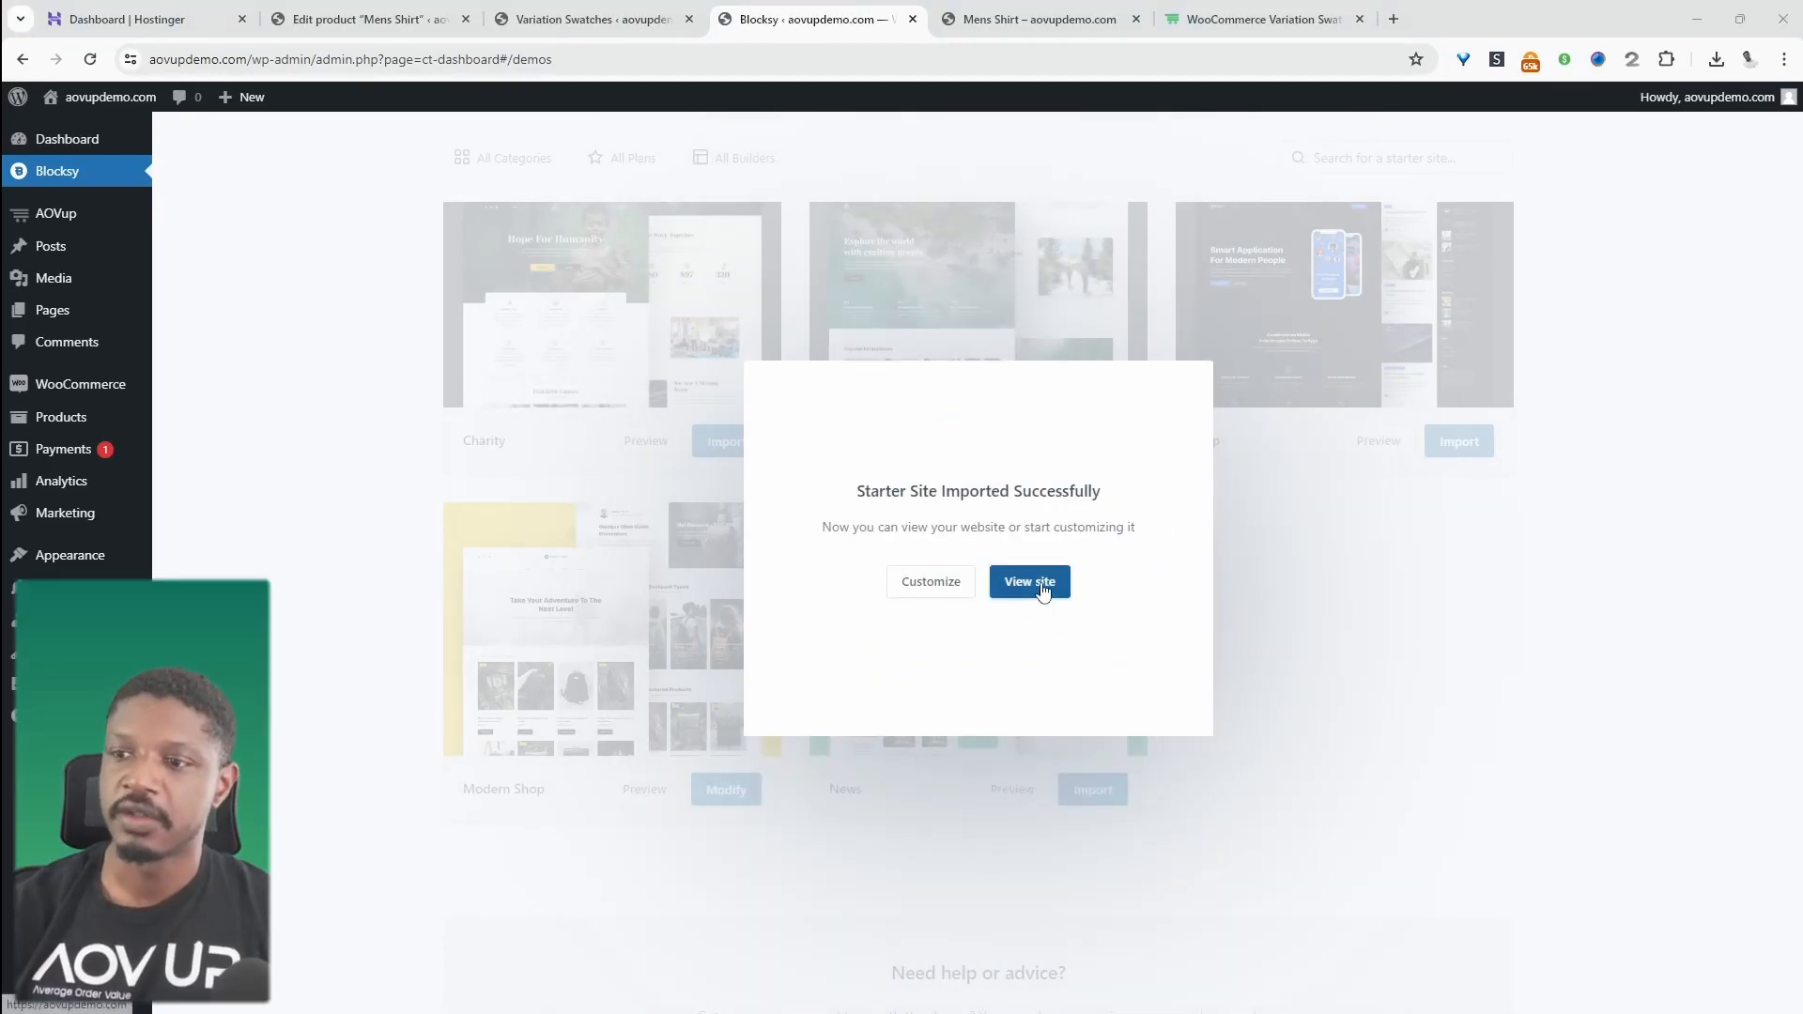
left_click(1040, 584)
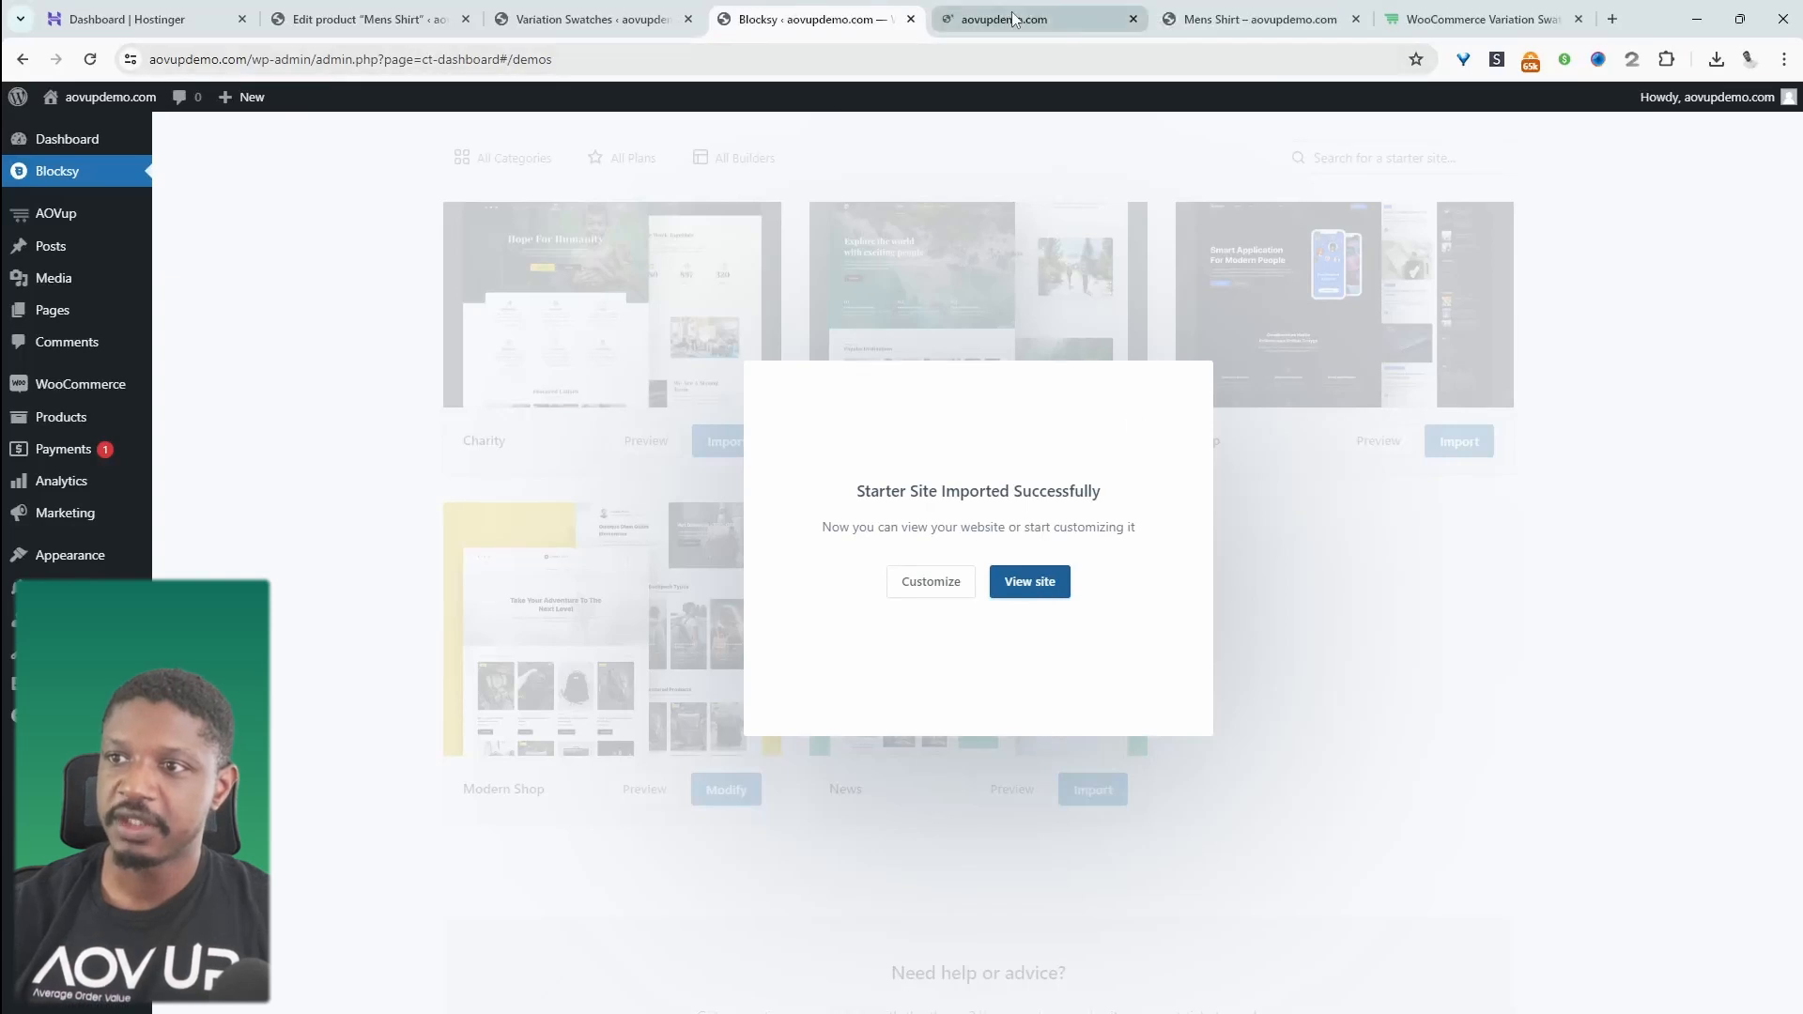
scroll(757, 621, "down", 20)
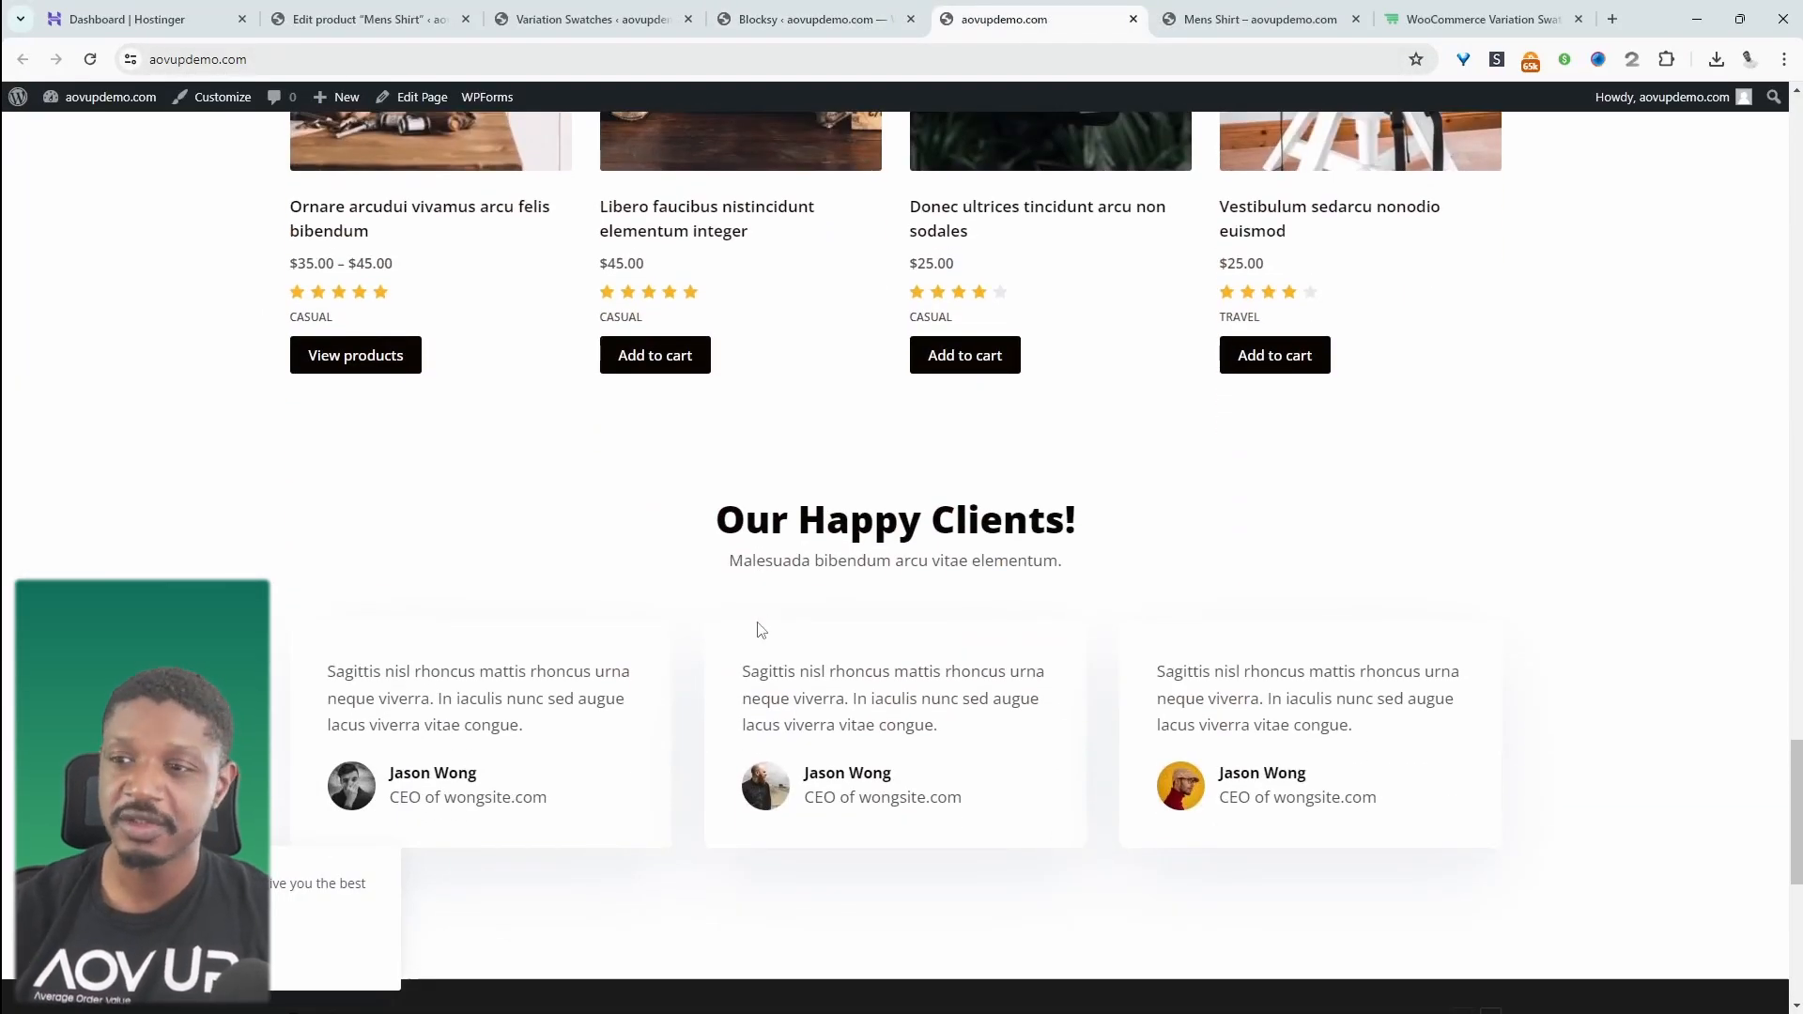
Open the homepage in the page editor and replace the hero heading text with "Welcome to our AOVUP Store!"
scroll(761, 630, "down", 7)
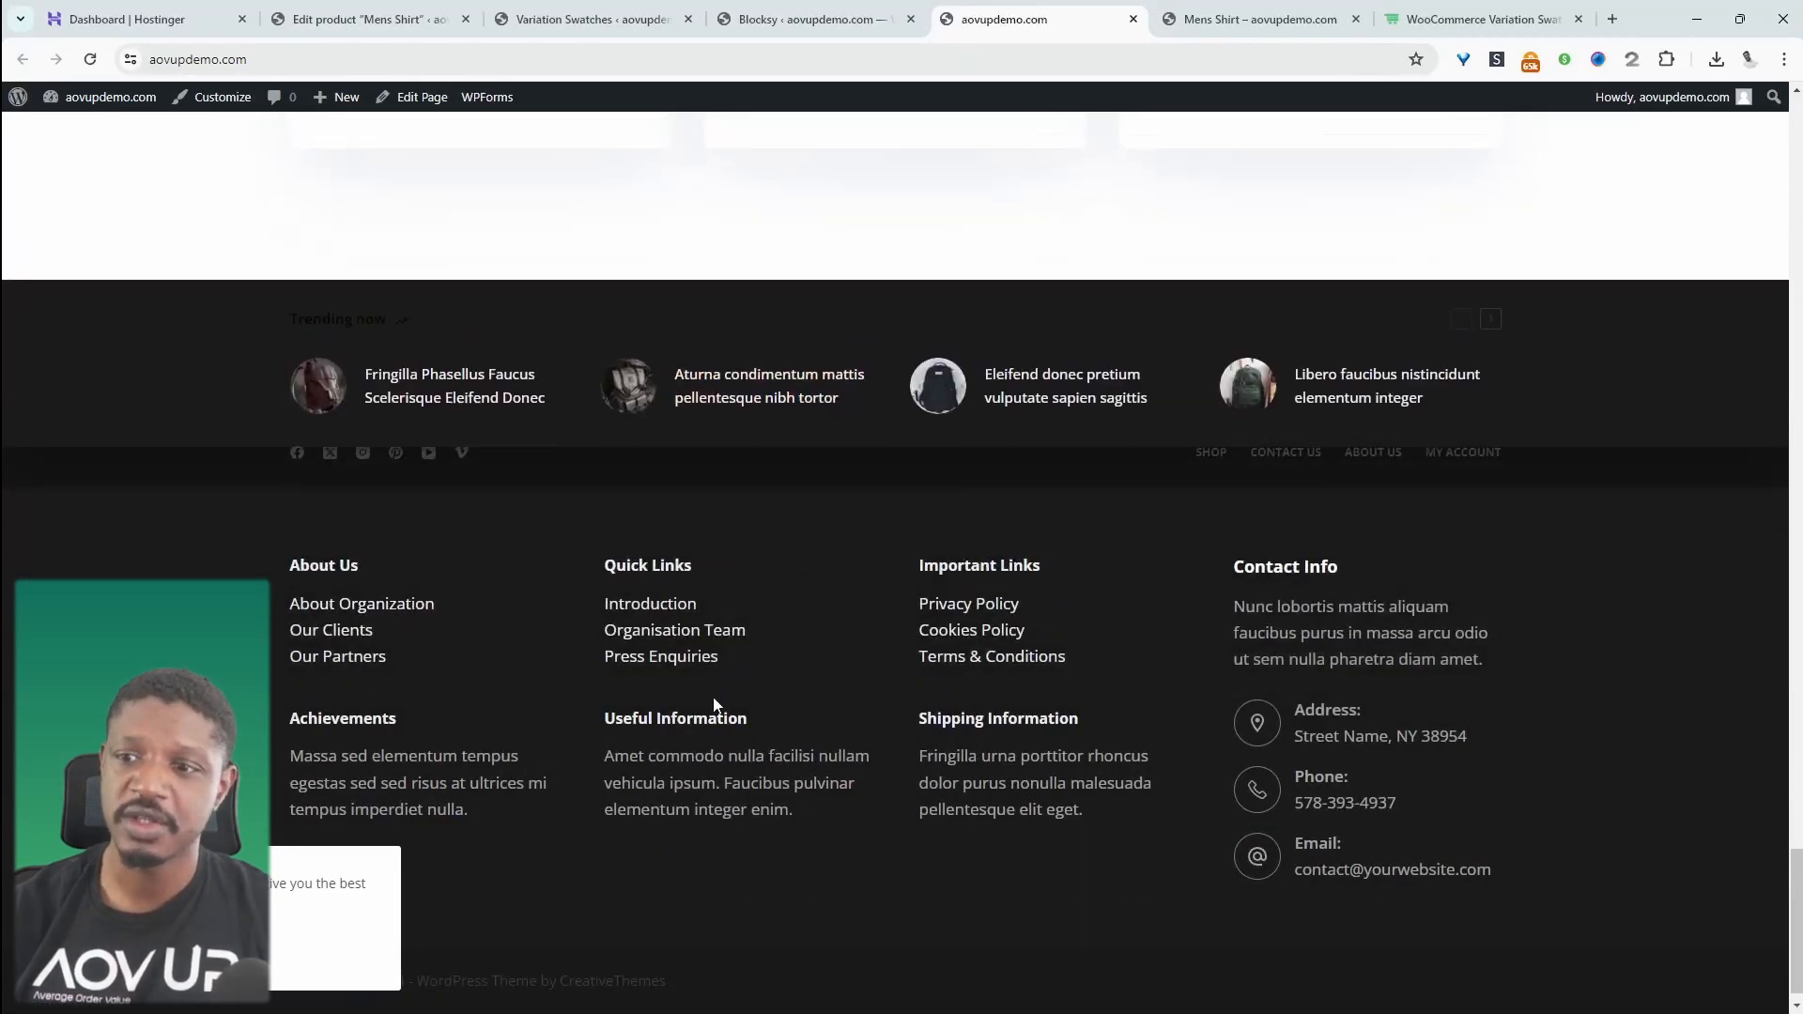
scroll(719, 690, "up", 20)
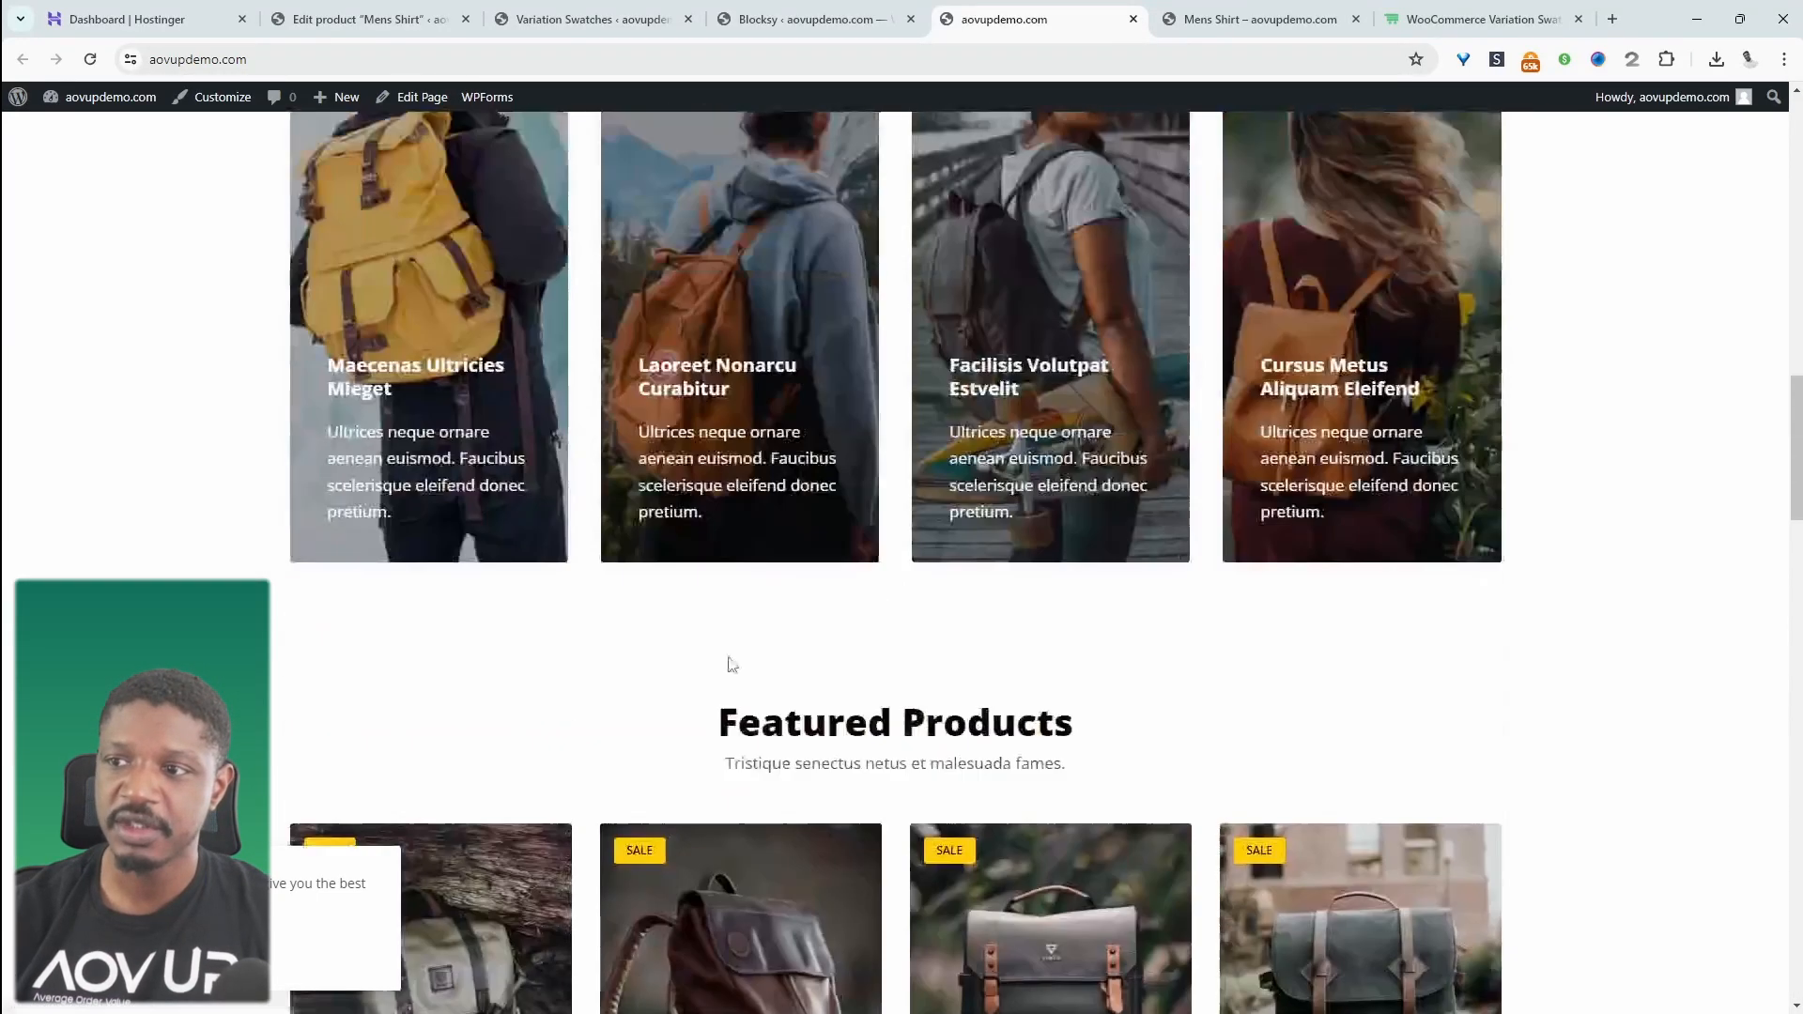
scroll(731, 661, "up", 10)
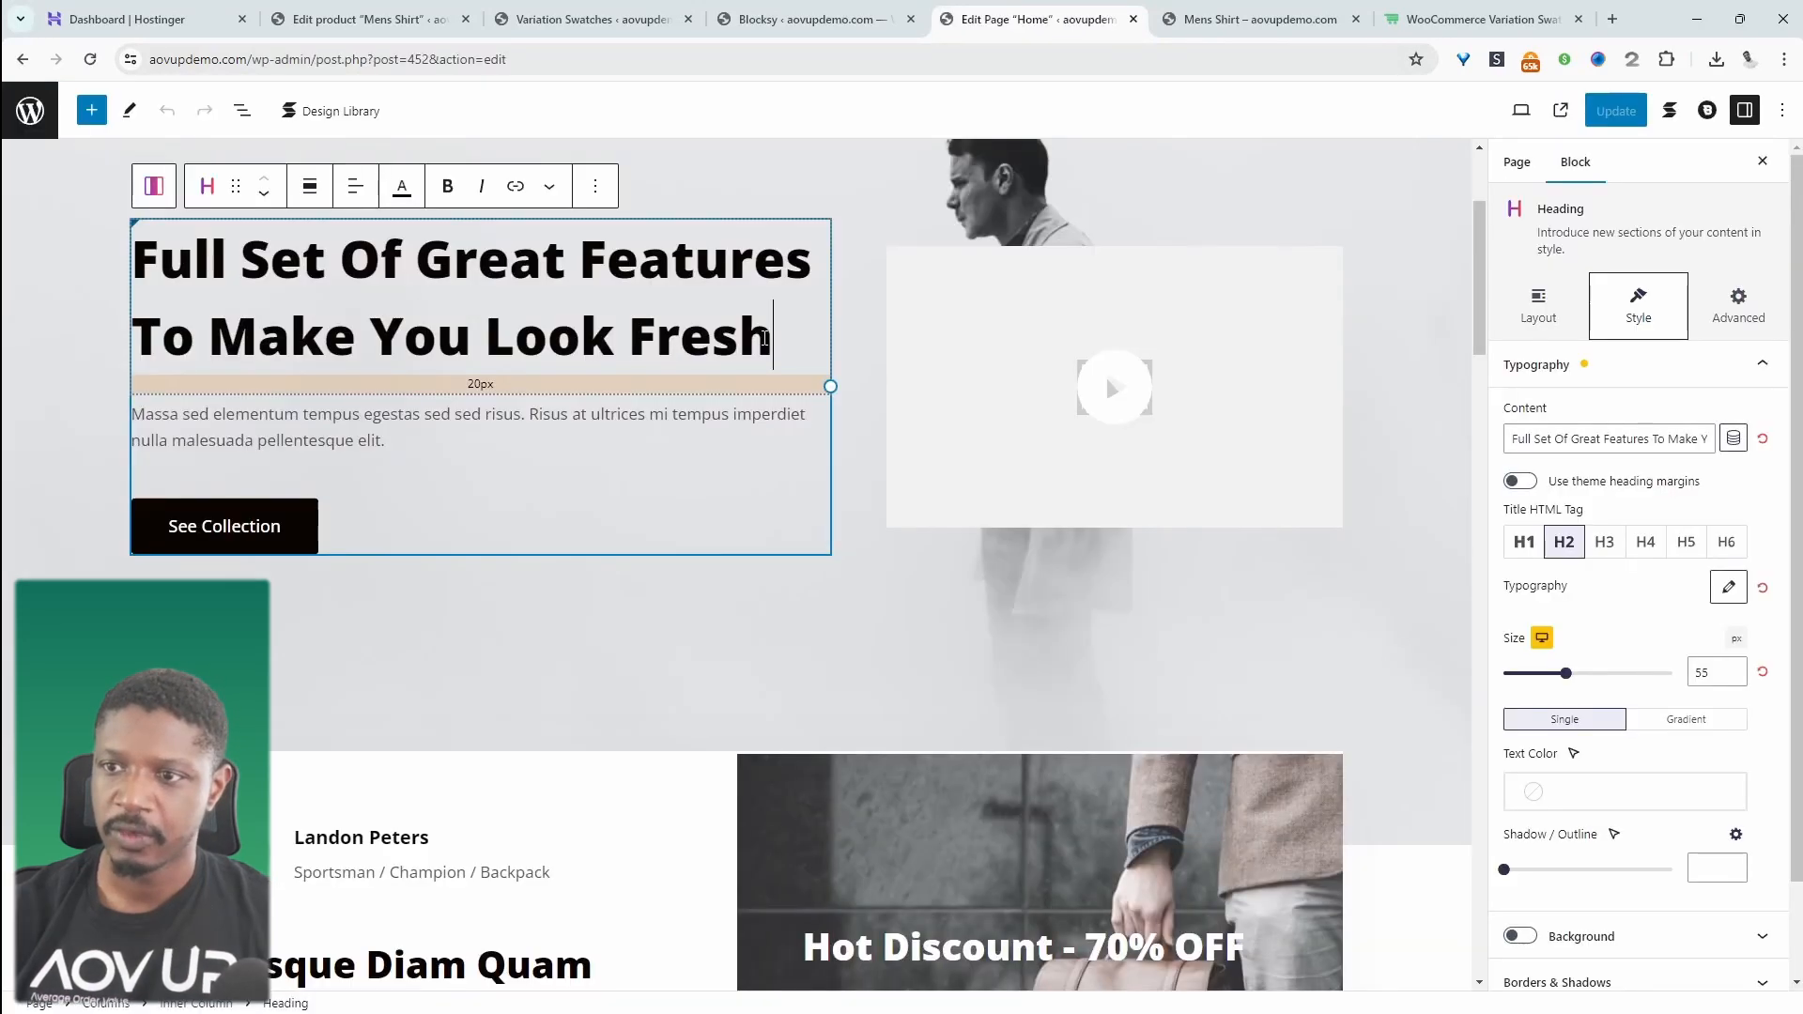
left_click_drag(773, 350, 130, 272)
type("Welcome to our AOVUP Store!")
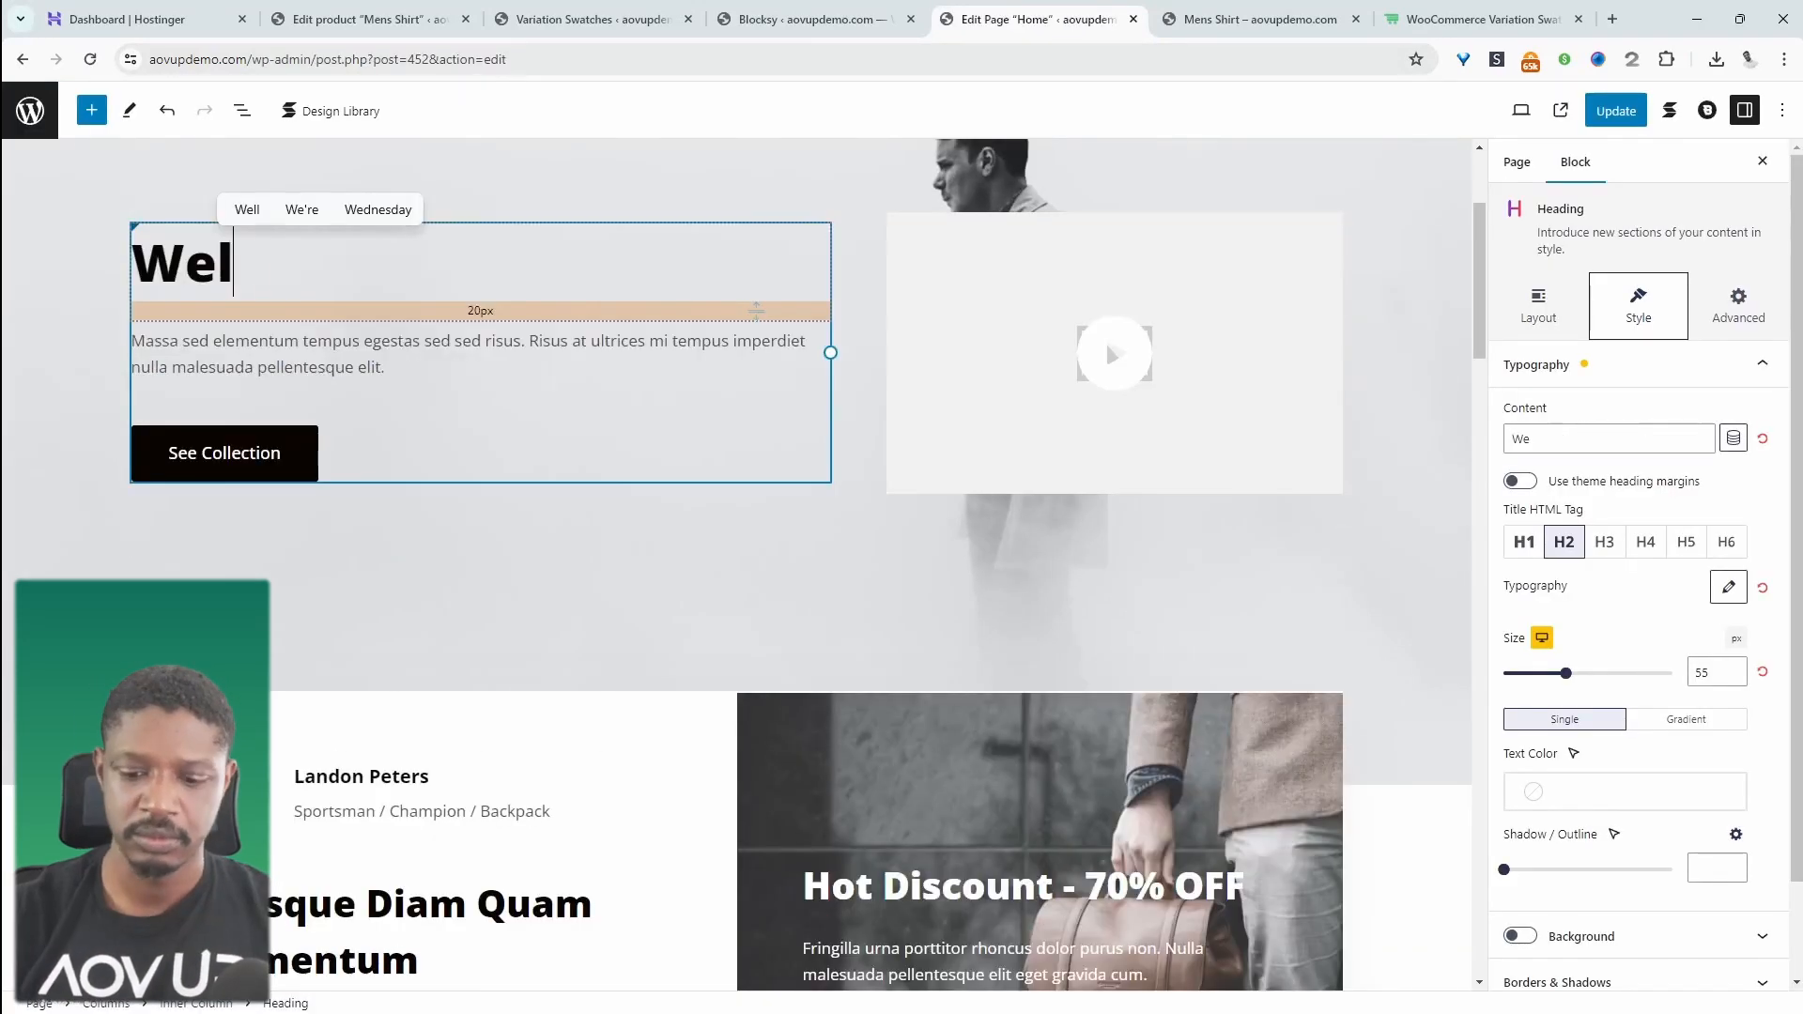
Replace the container background image of the second Backpack Types card with the media library photo of a red backpack hiker in a forest, and update the page
scroll(682, 589, "down", 5)
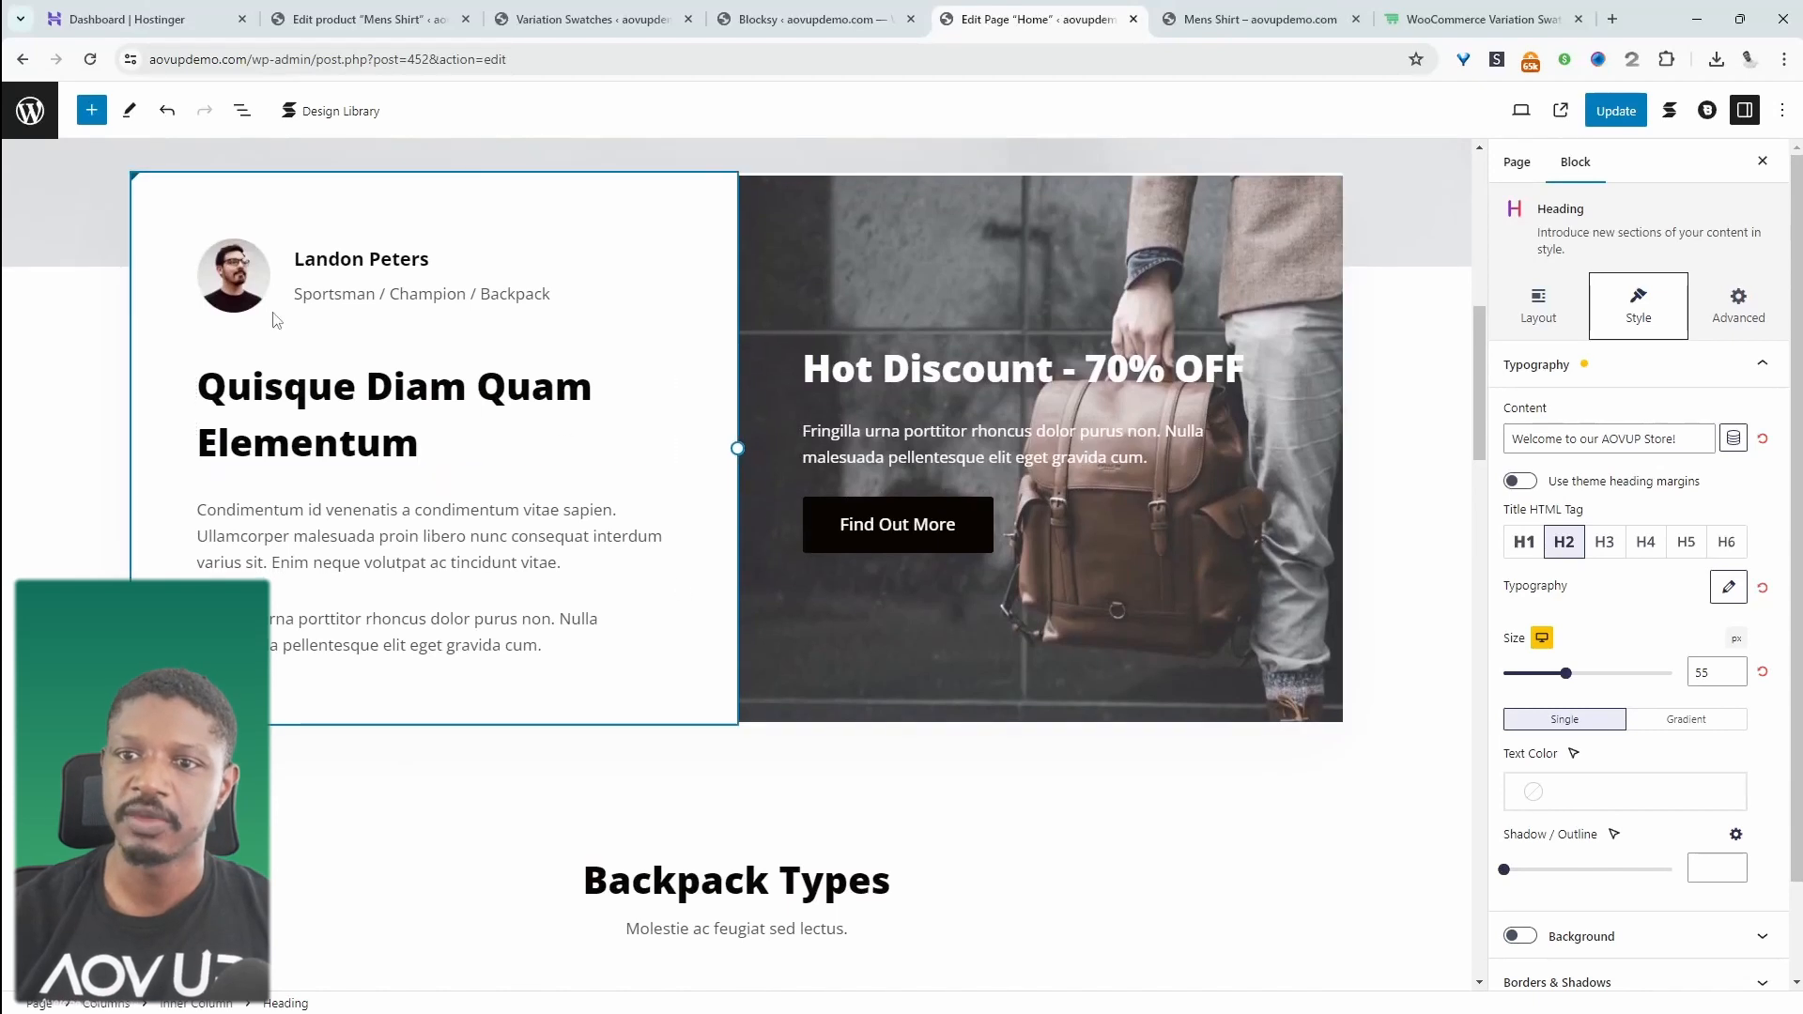
scroll(569, 653, "down", 5)
scroll(569, 654, "down", 3)
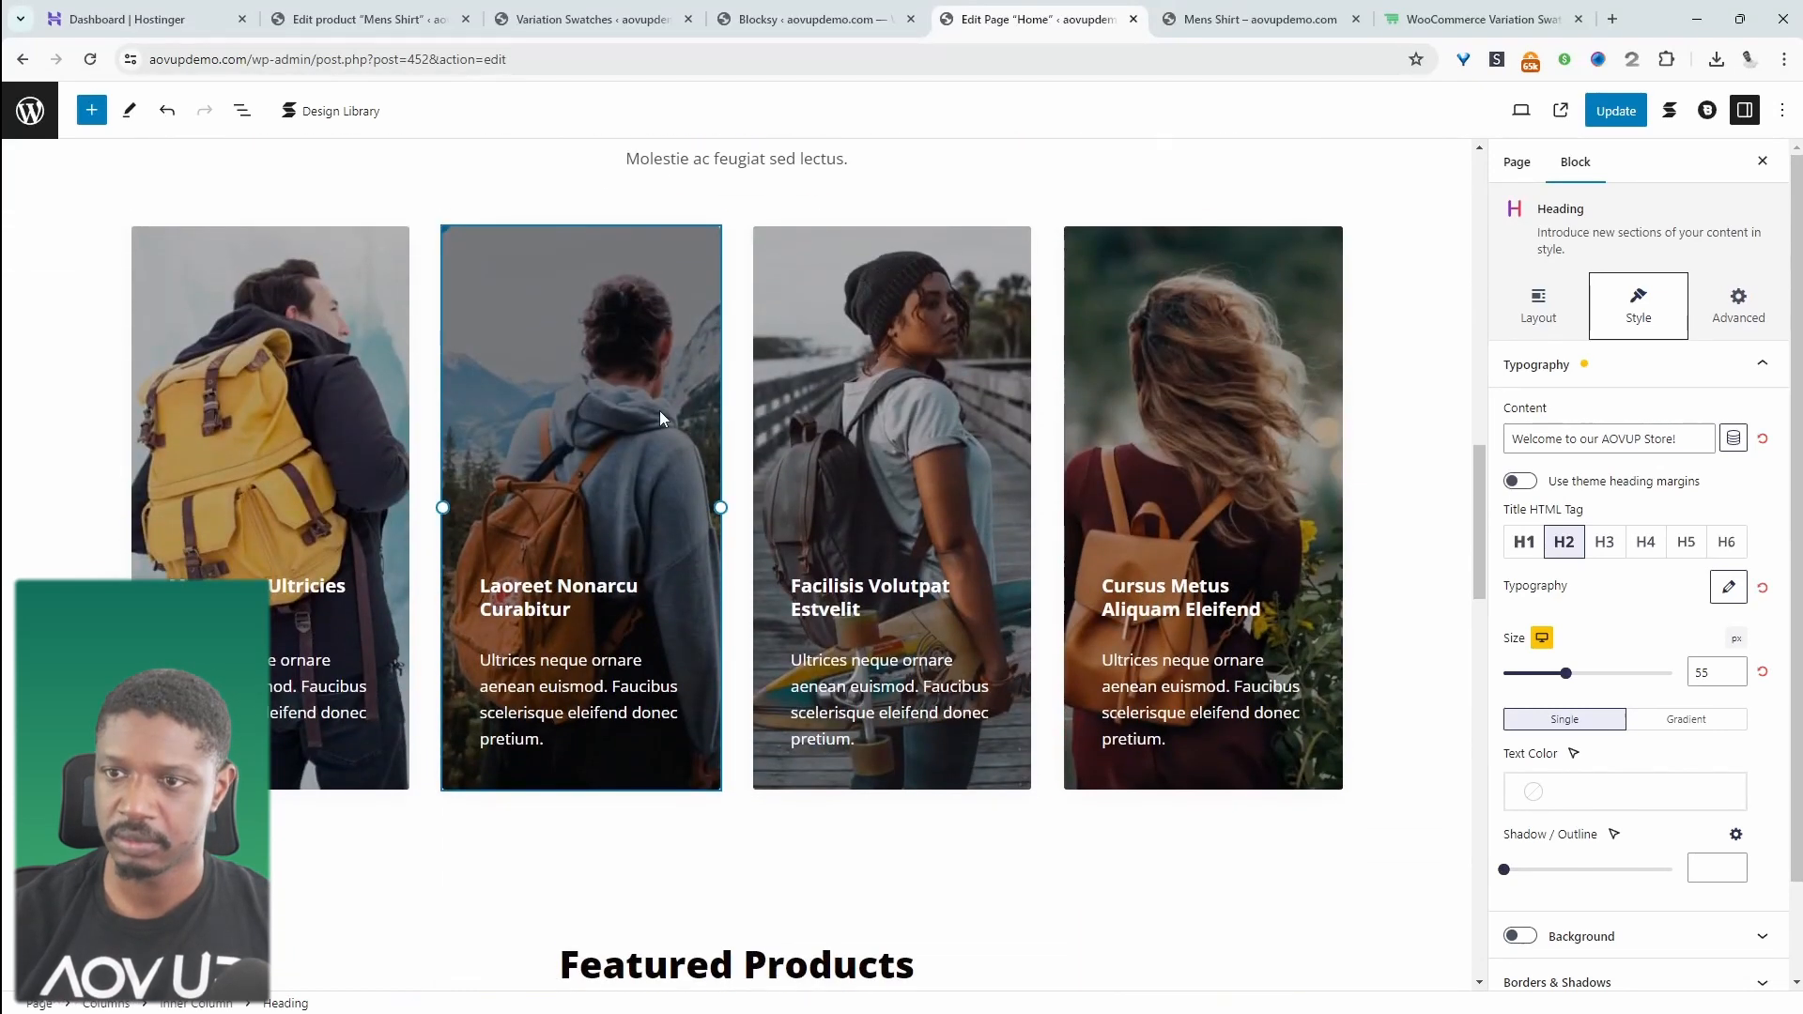
left_click(659, 410)
left_click(1651, 319)
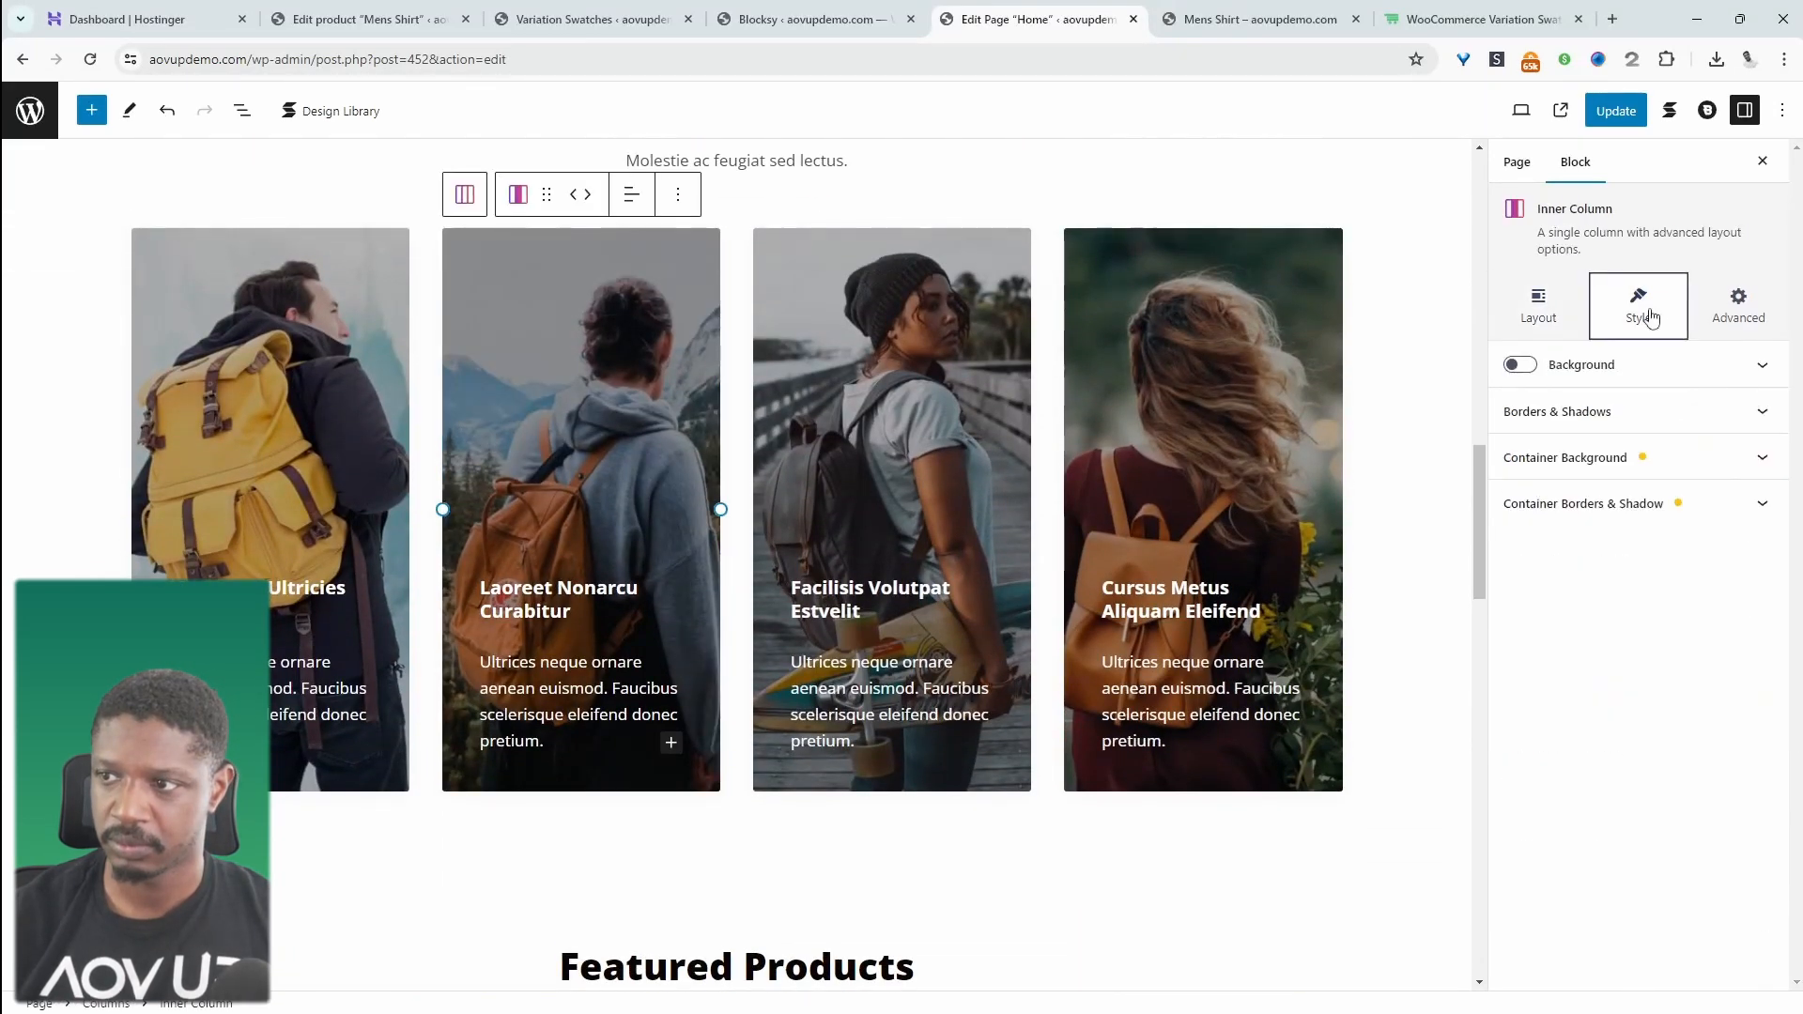
left_click(1658, 457)
scroll(1638, 626, "down", 3)
left_click(1662, 616)
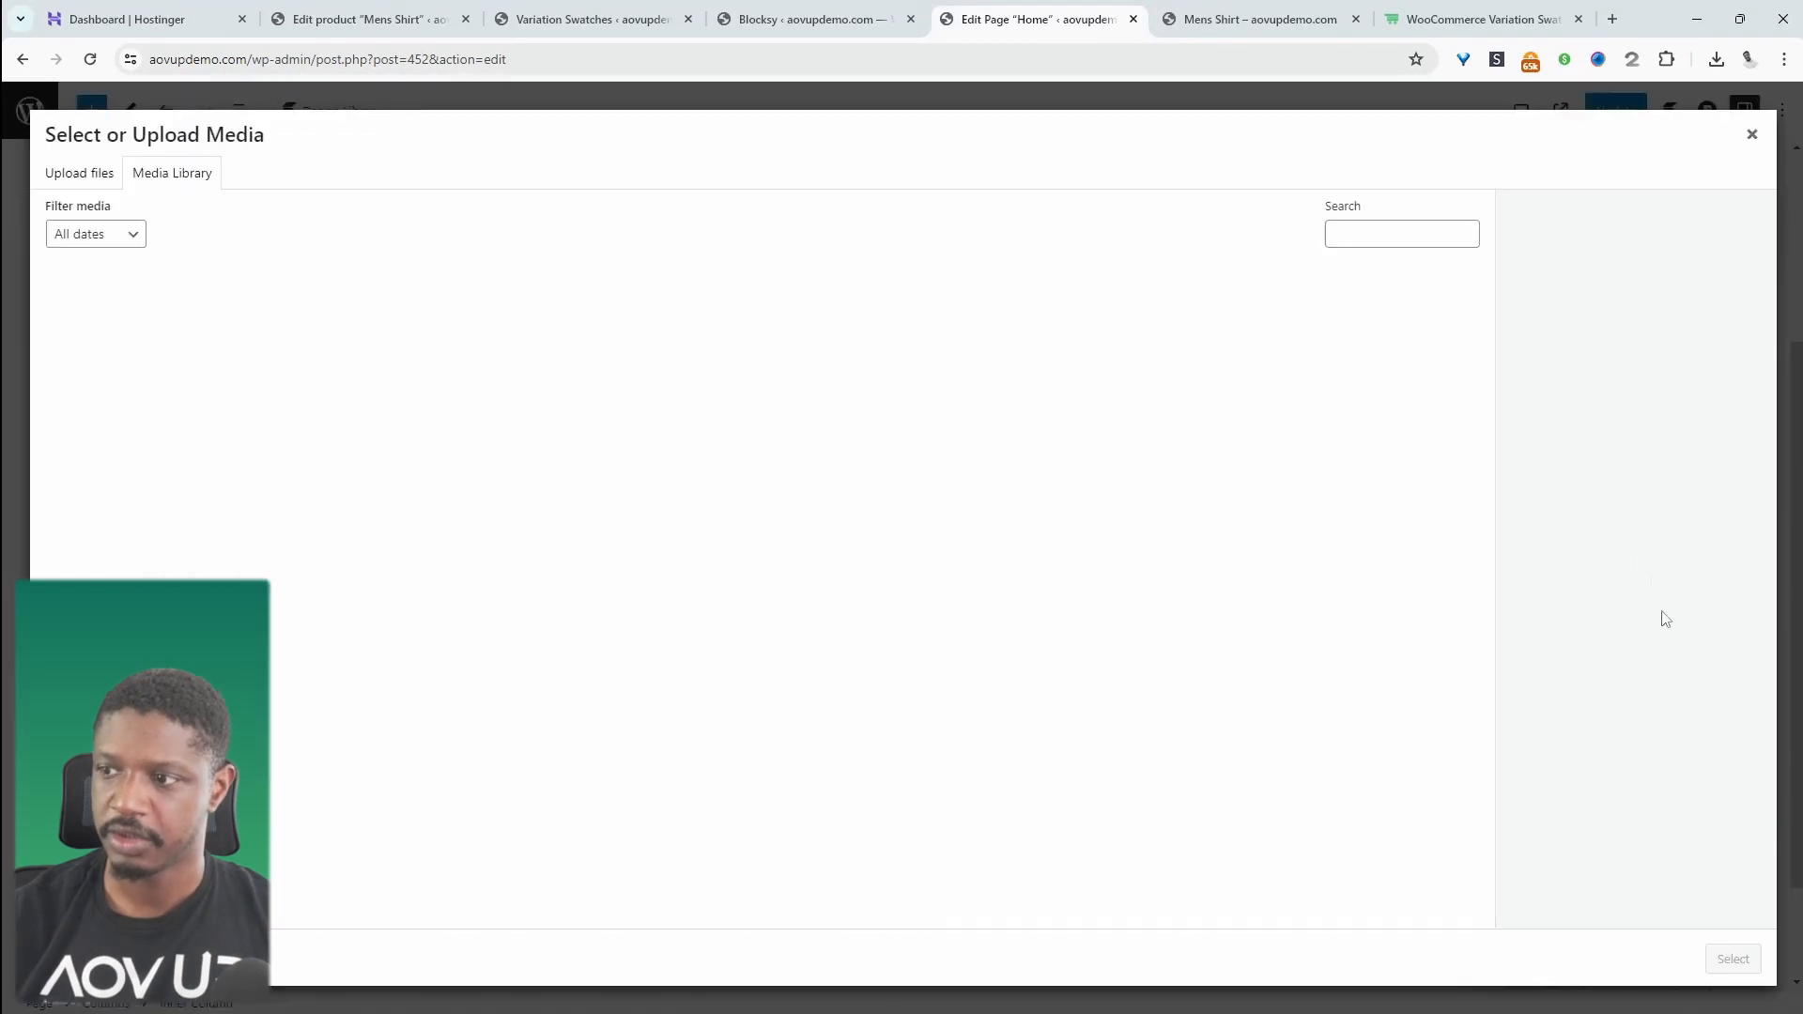
left_click(682, 476)
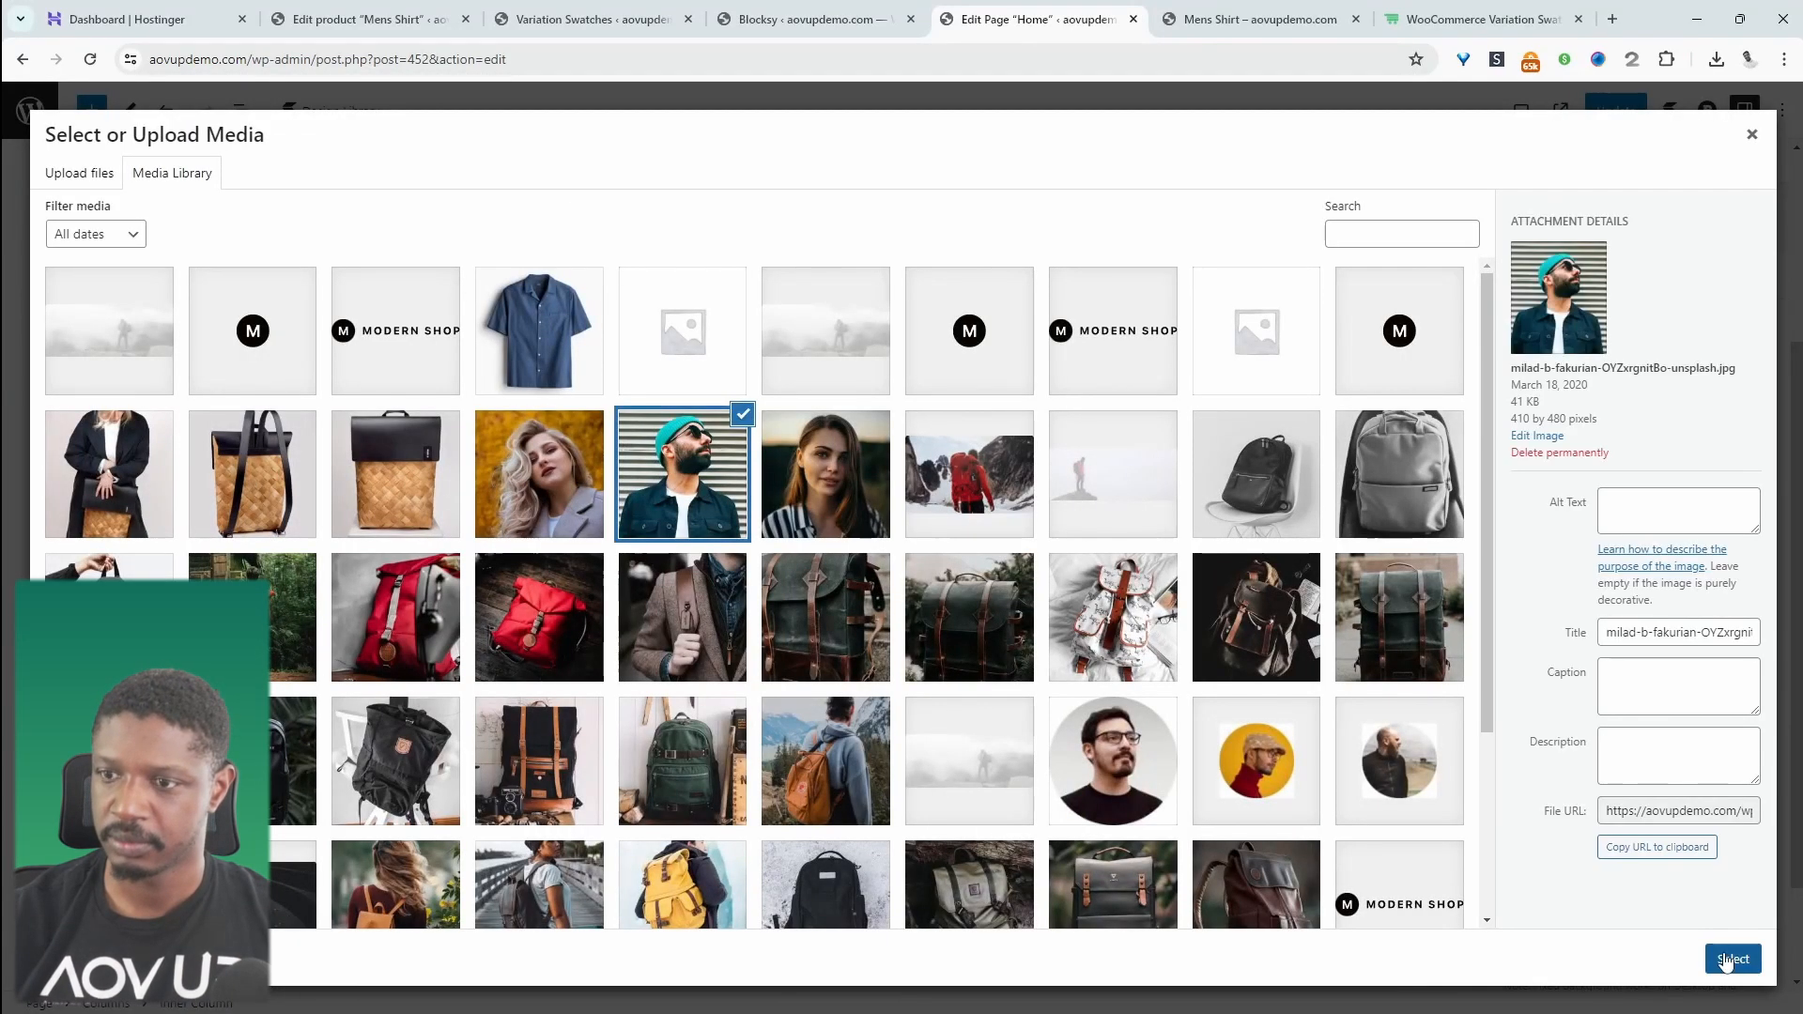
left_click(1732, 961)
scroll(1033, 369, "up", 2)
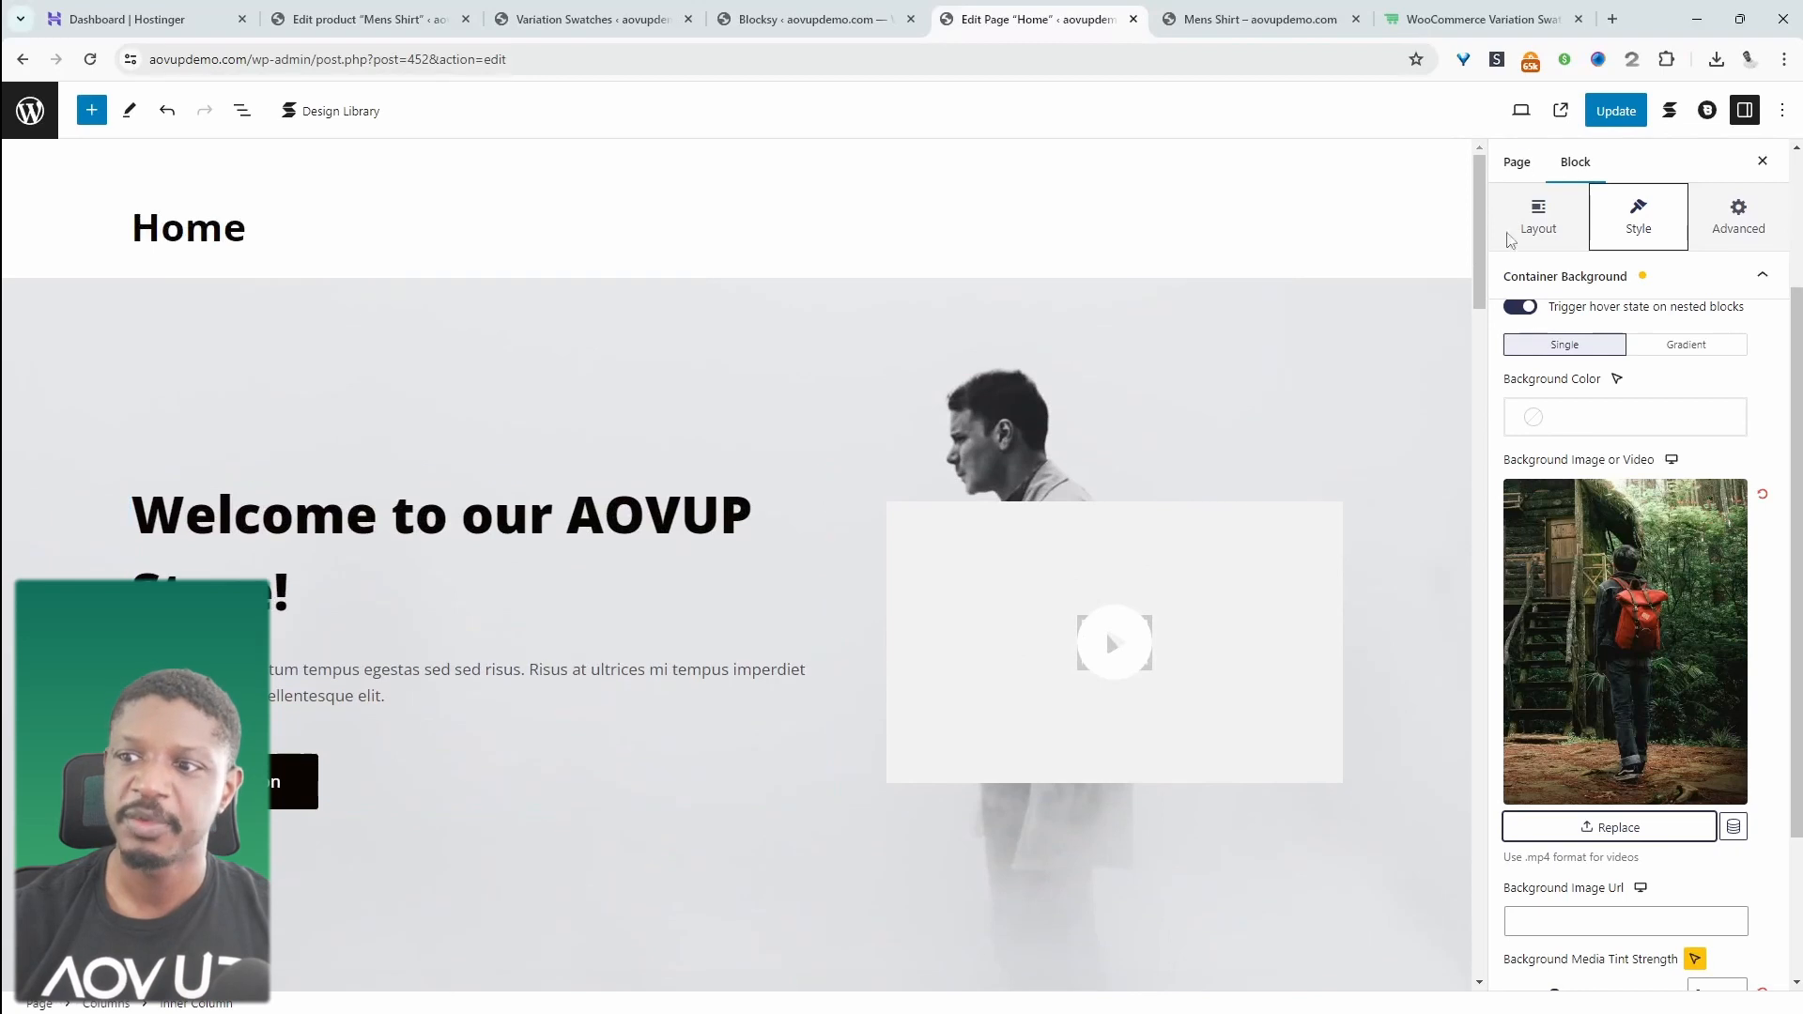
left_click(1615, 111)
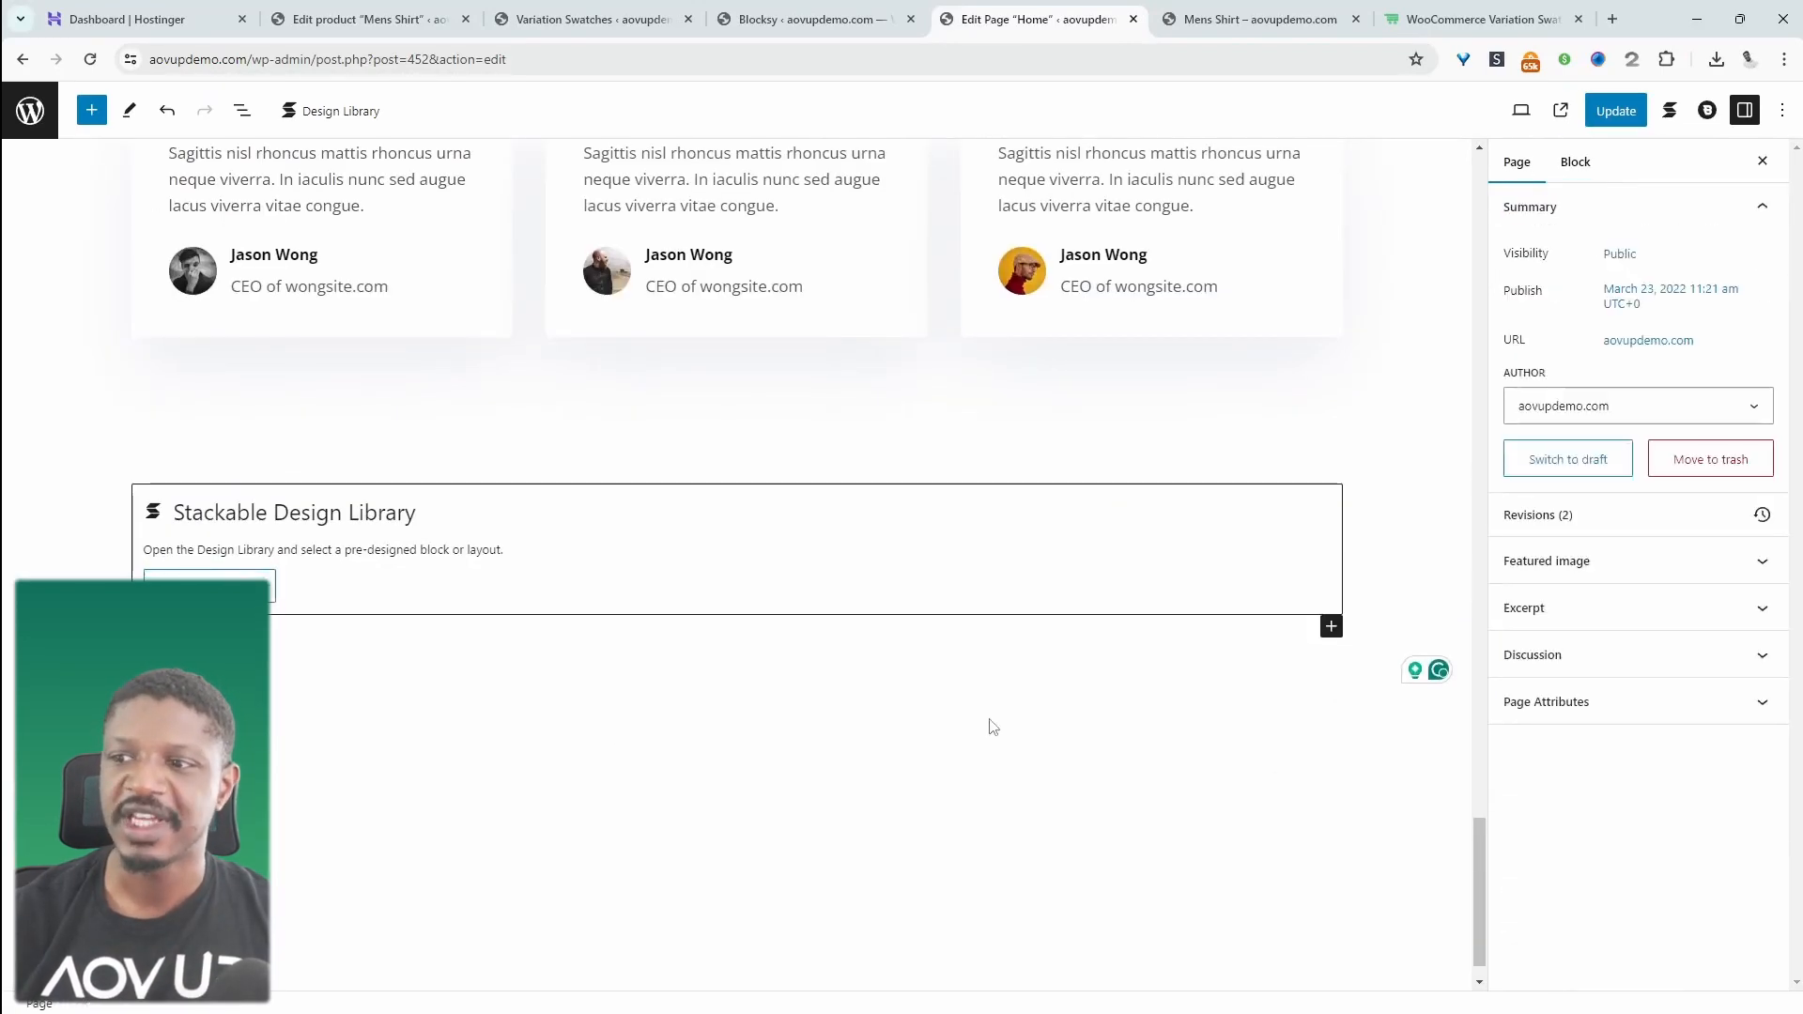
Browse the block and pattern library, insert the Featured Category Triple pattern below the Stackable Design Library block, and delete it again
scroll(1108, 700, "down", 1)
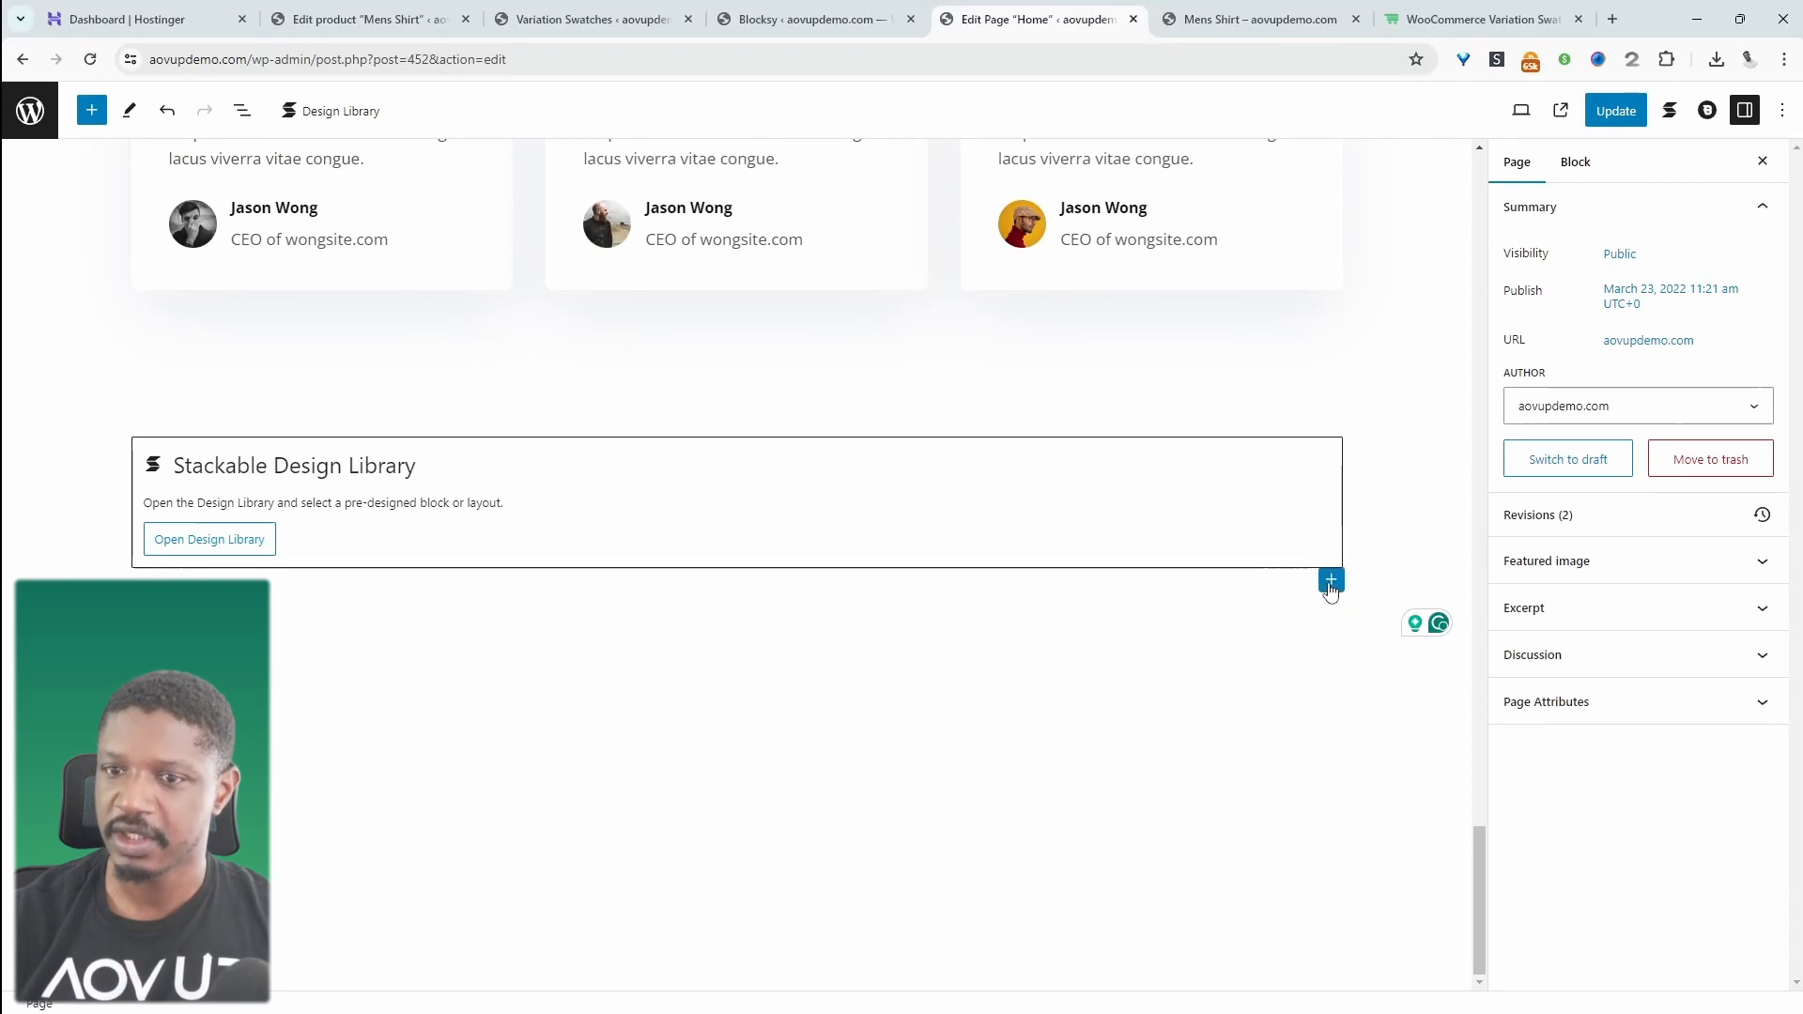
left_click(1331, 581)
left_click(1420, 887)
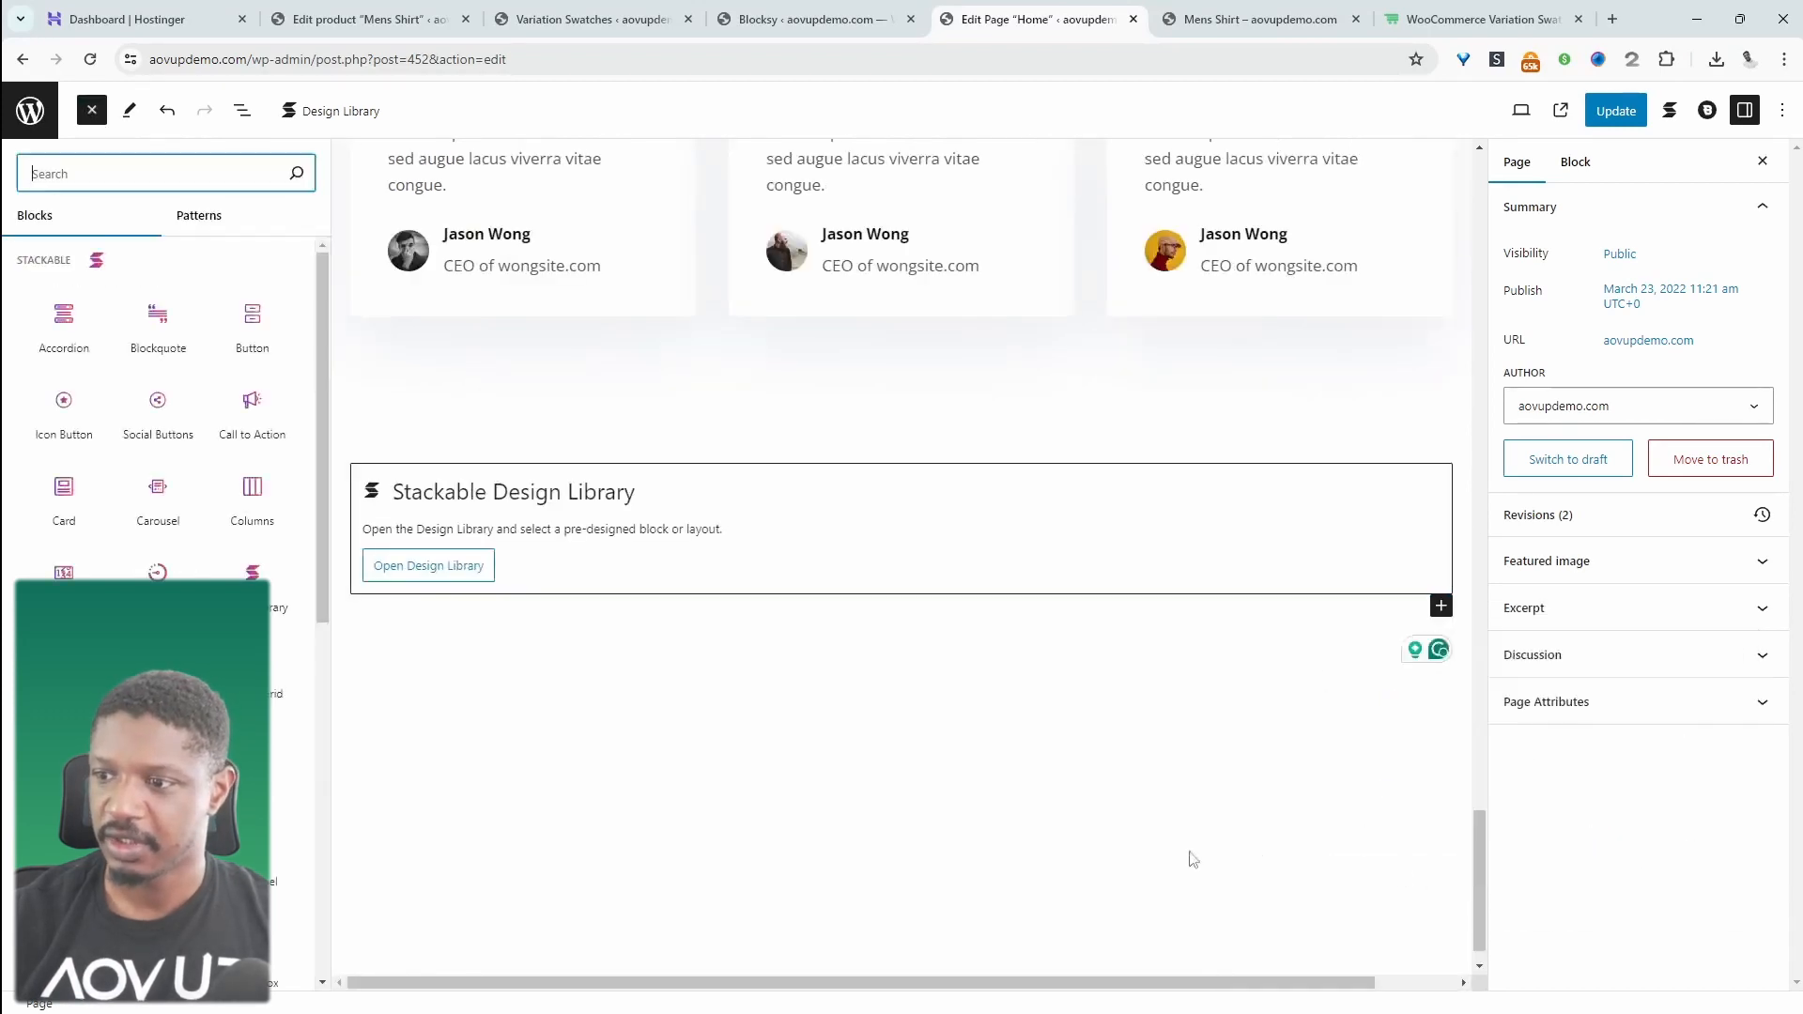
scroll(162, 435, "down", 10)
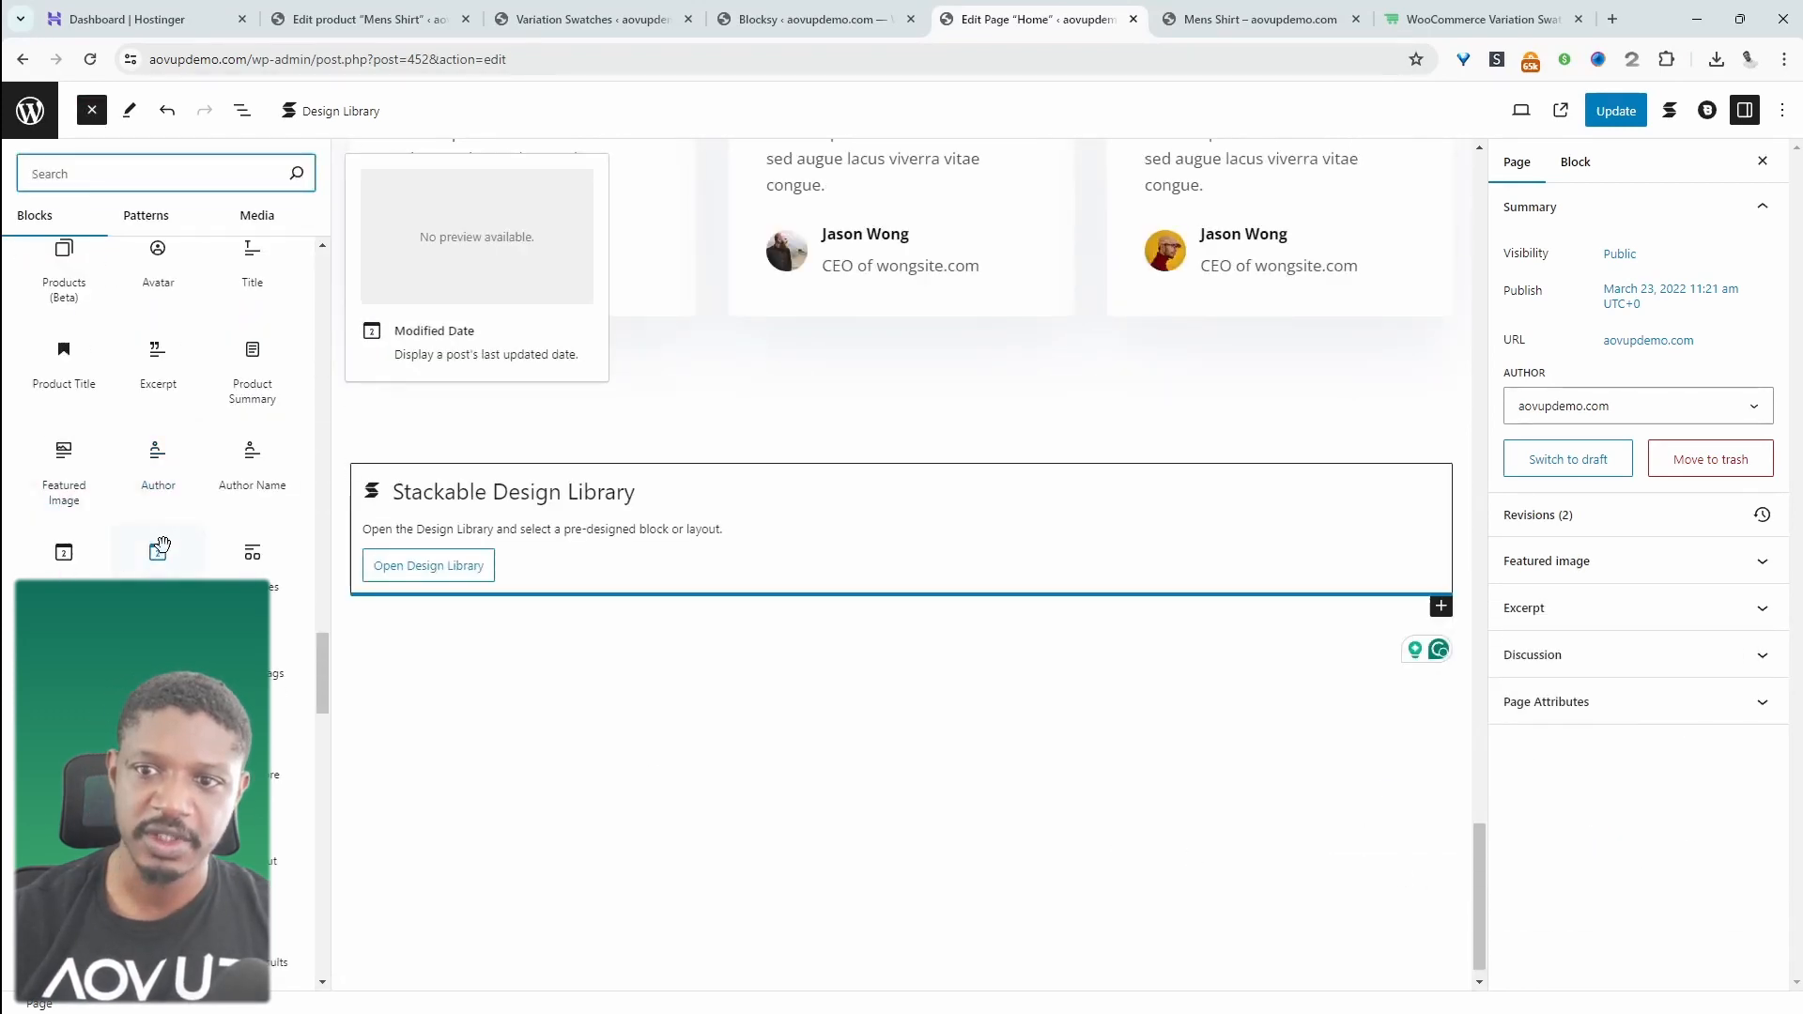
scroll(188, 544, "down", 3)
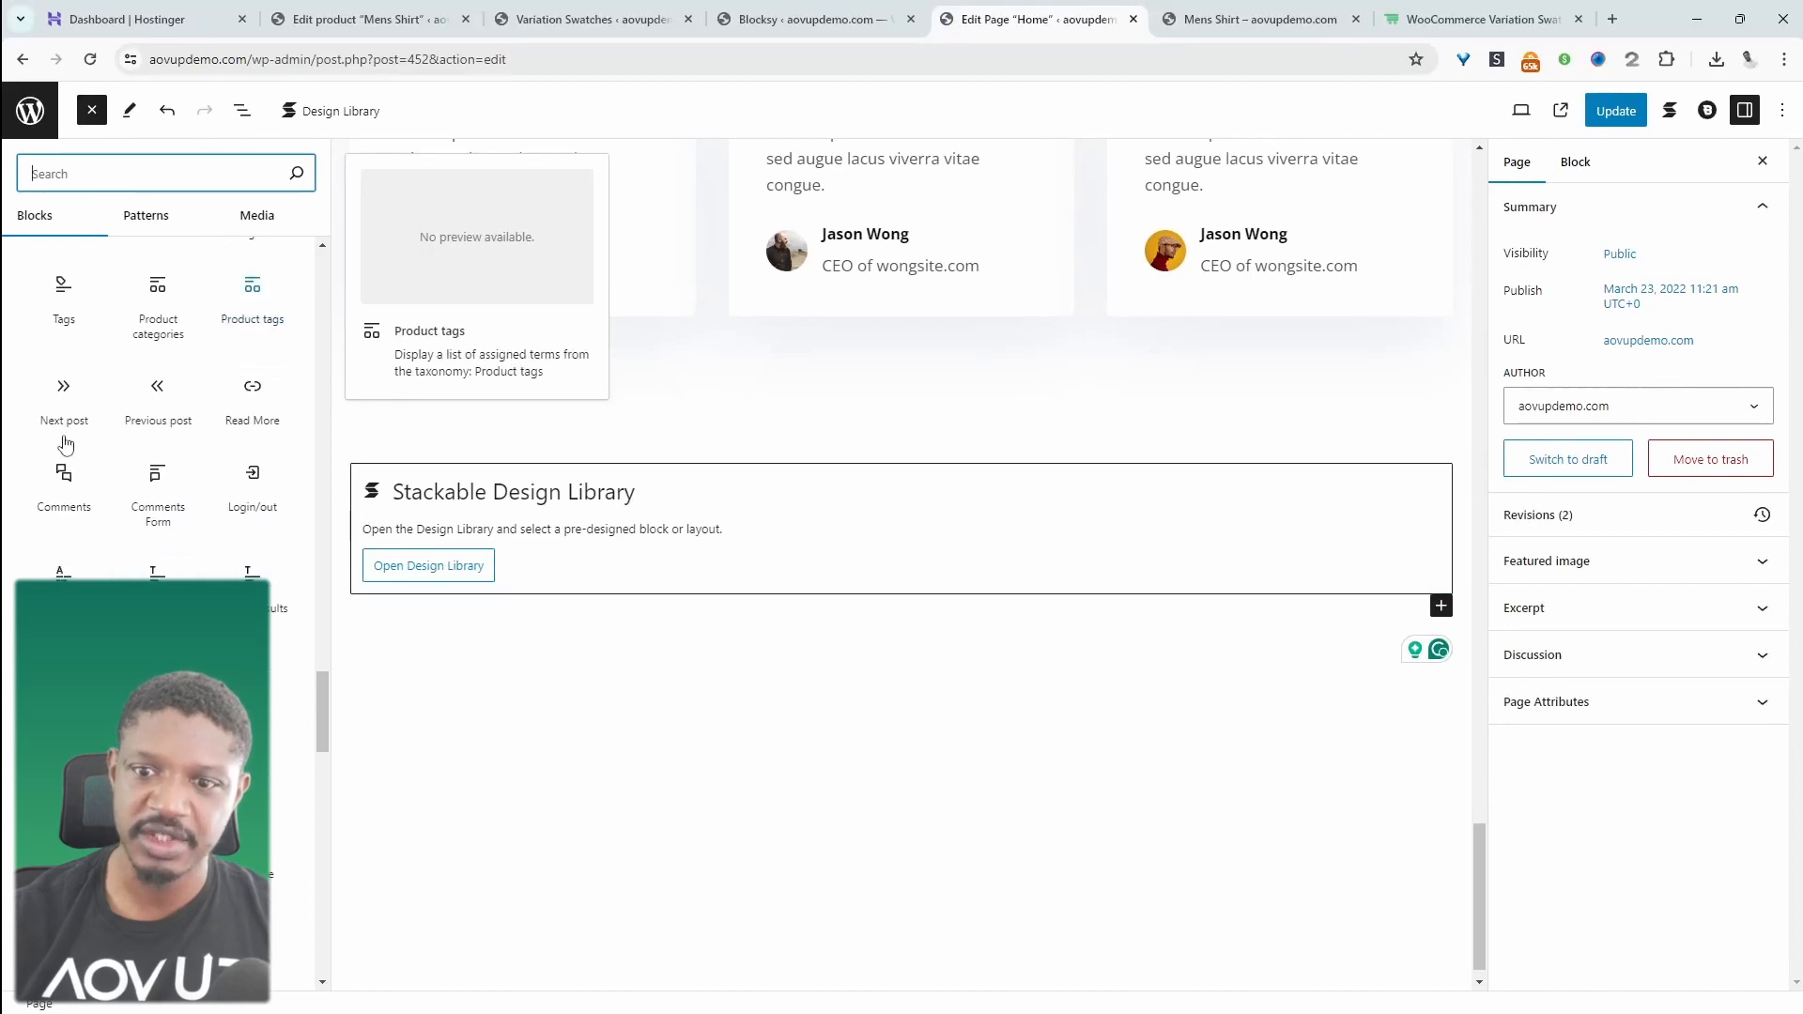
left_click(134, 221)
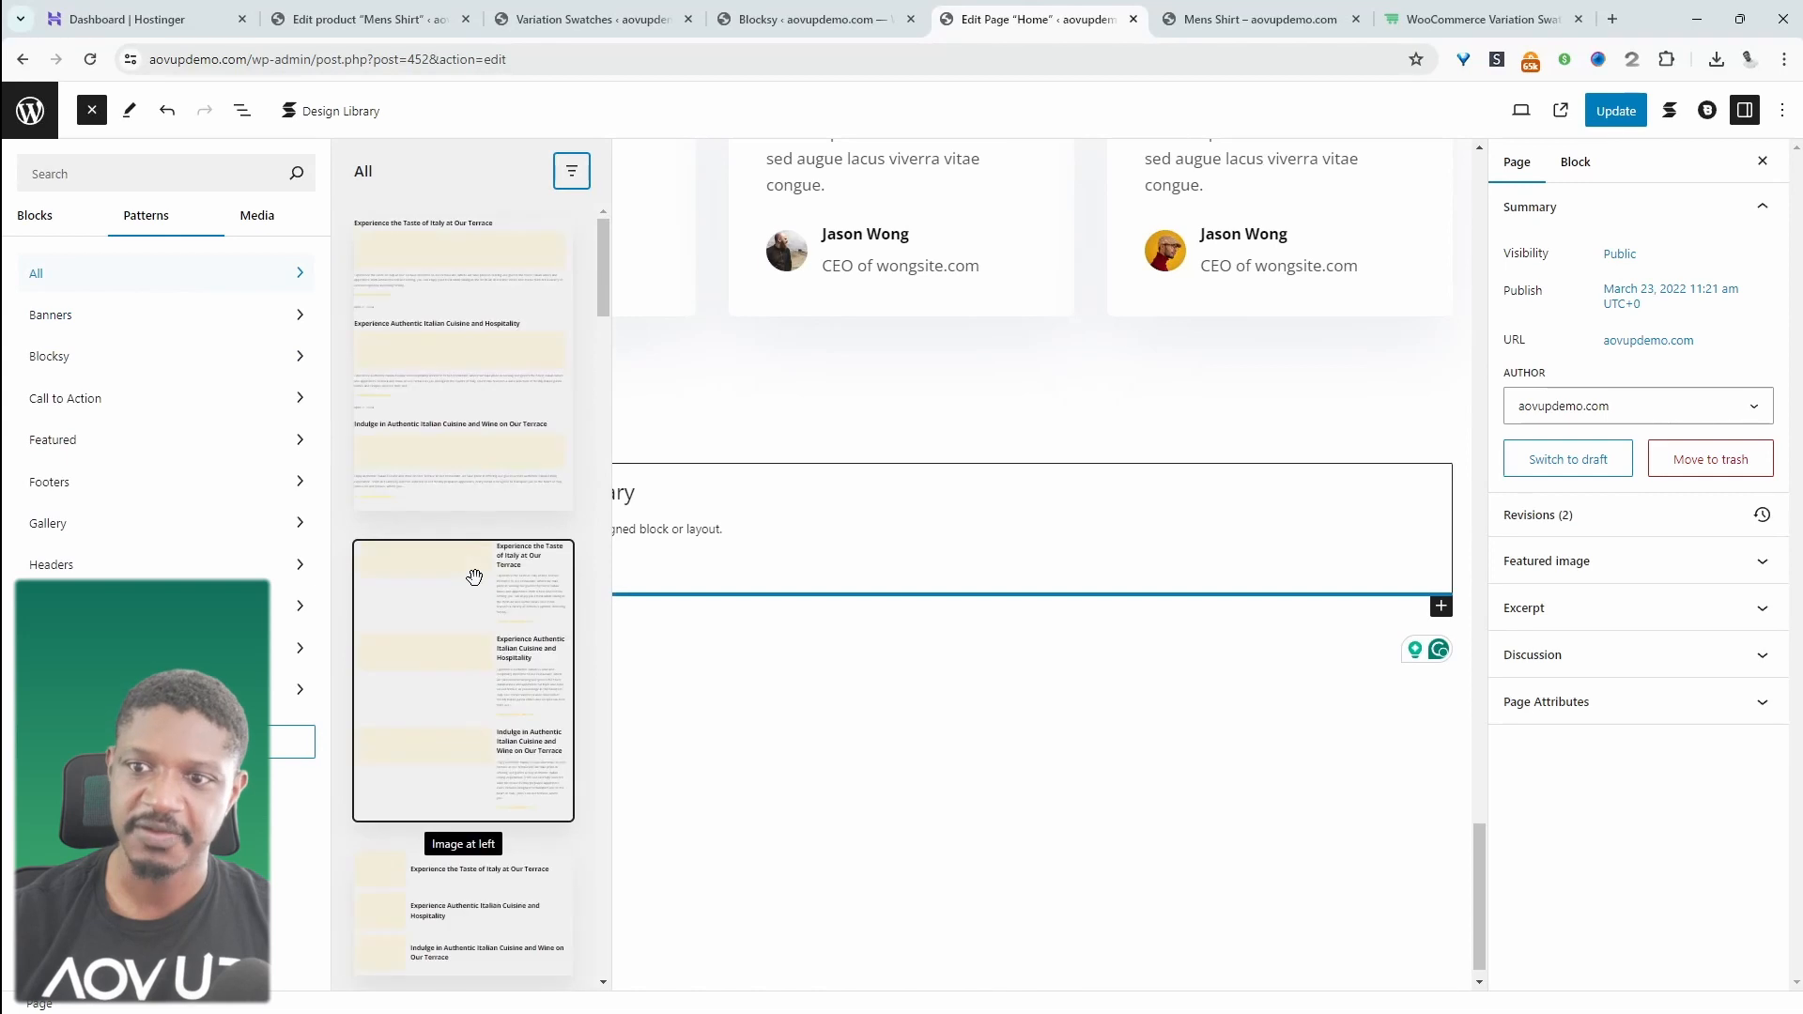
scroll(474, 576, "down", 10)
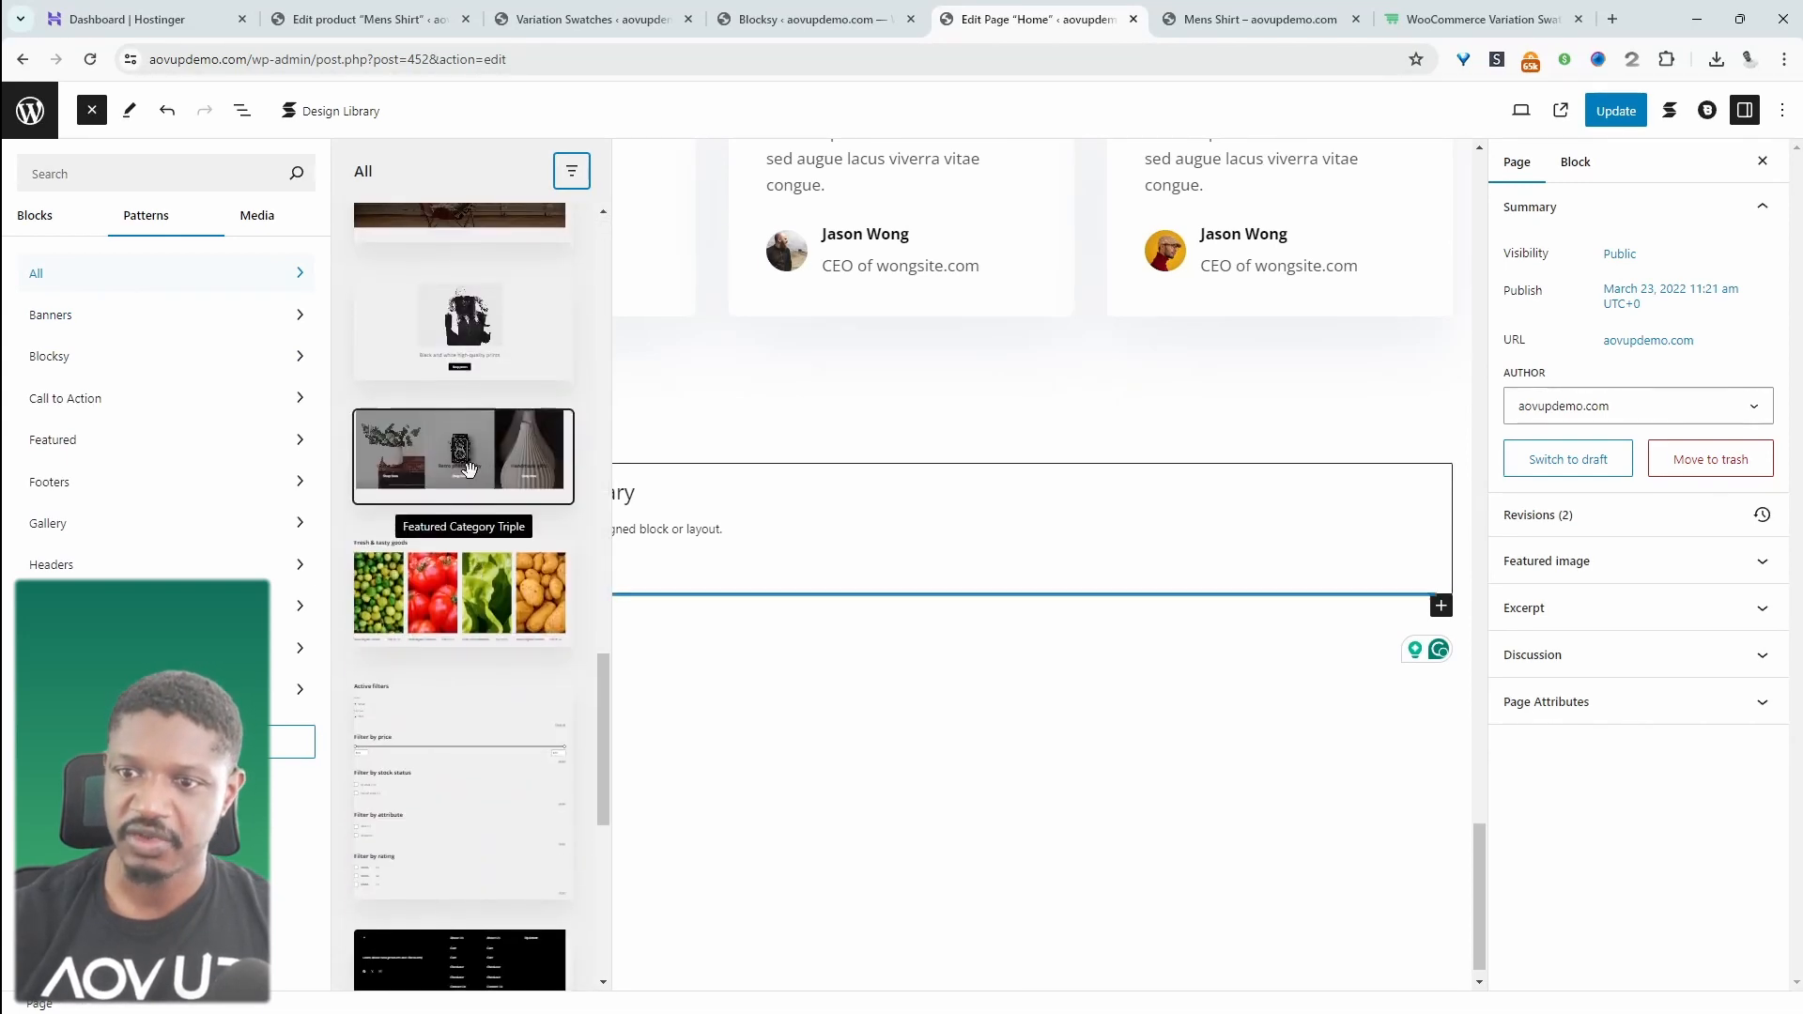
left_click_drag(460, 456, 1034, 682)
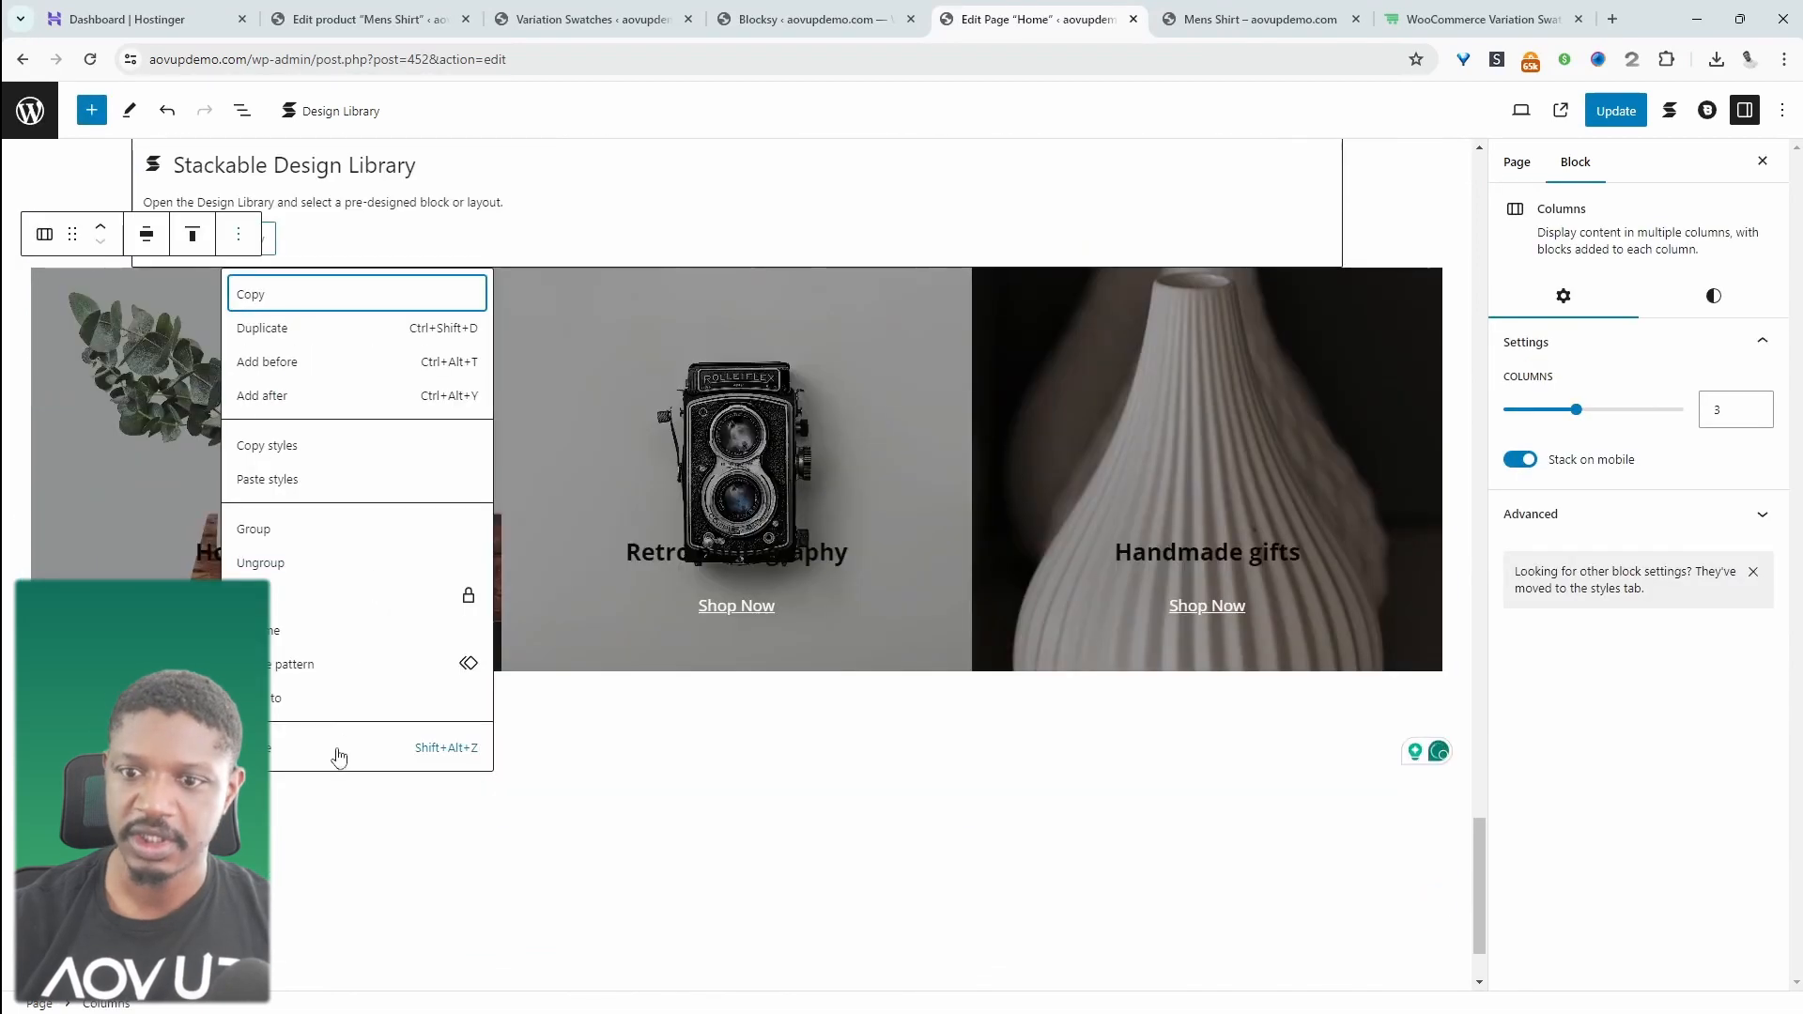
left_click(339, 757)
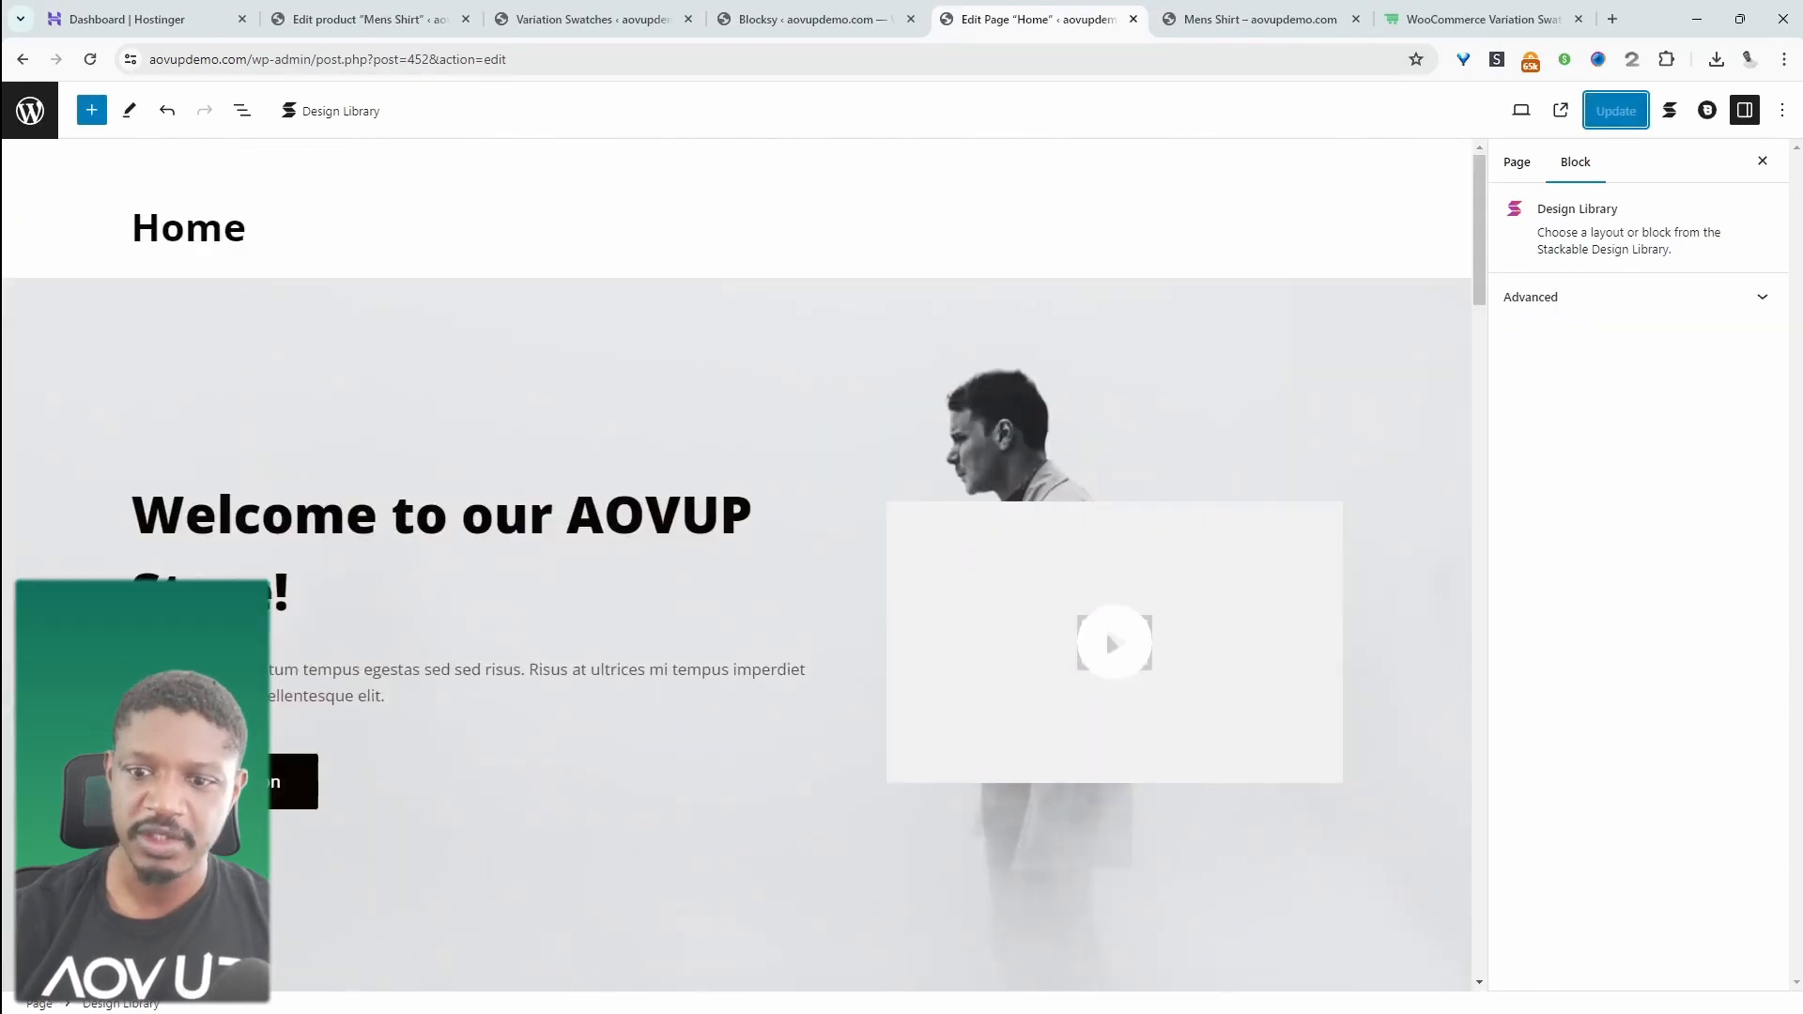
View the live homepage and open the Shop page to look through its product listing and footer
left_click(169, 953)
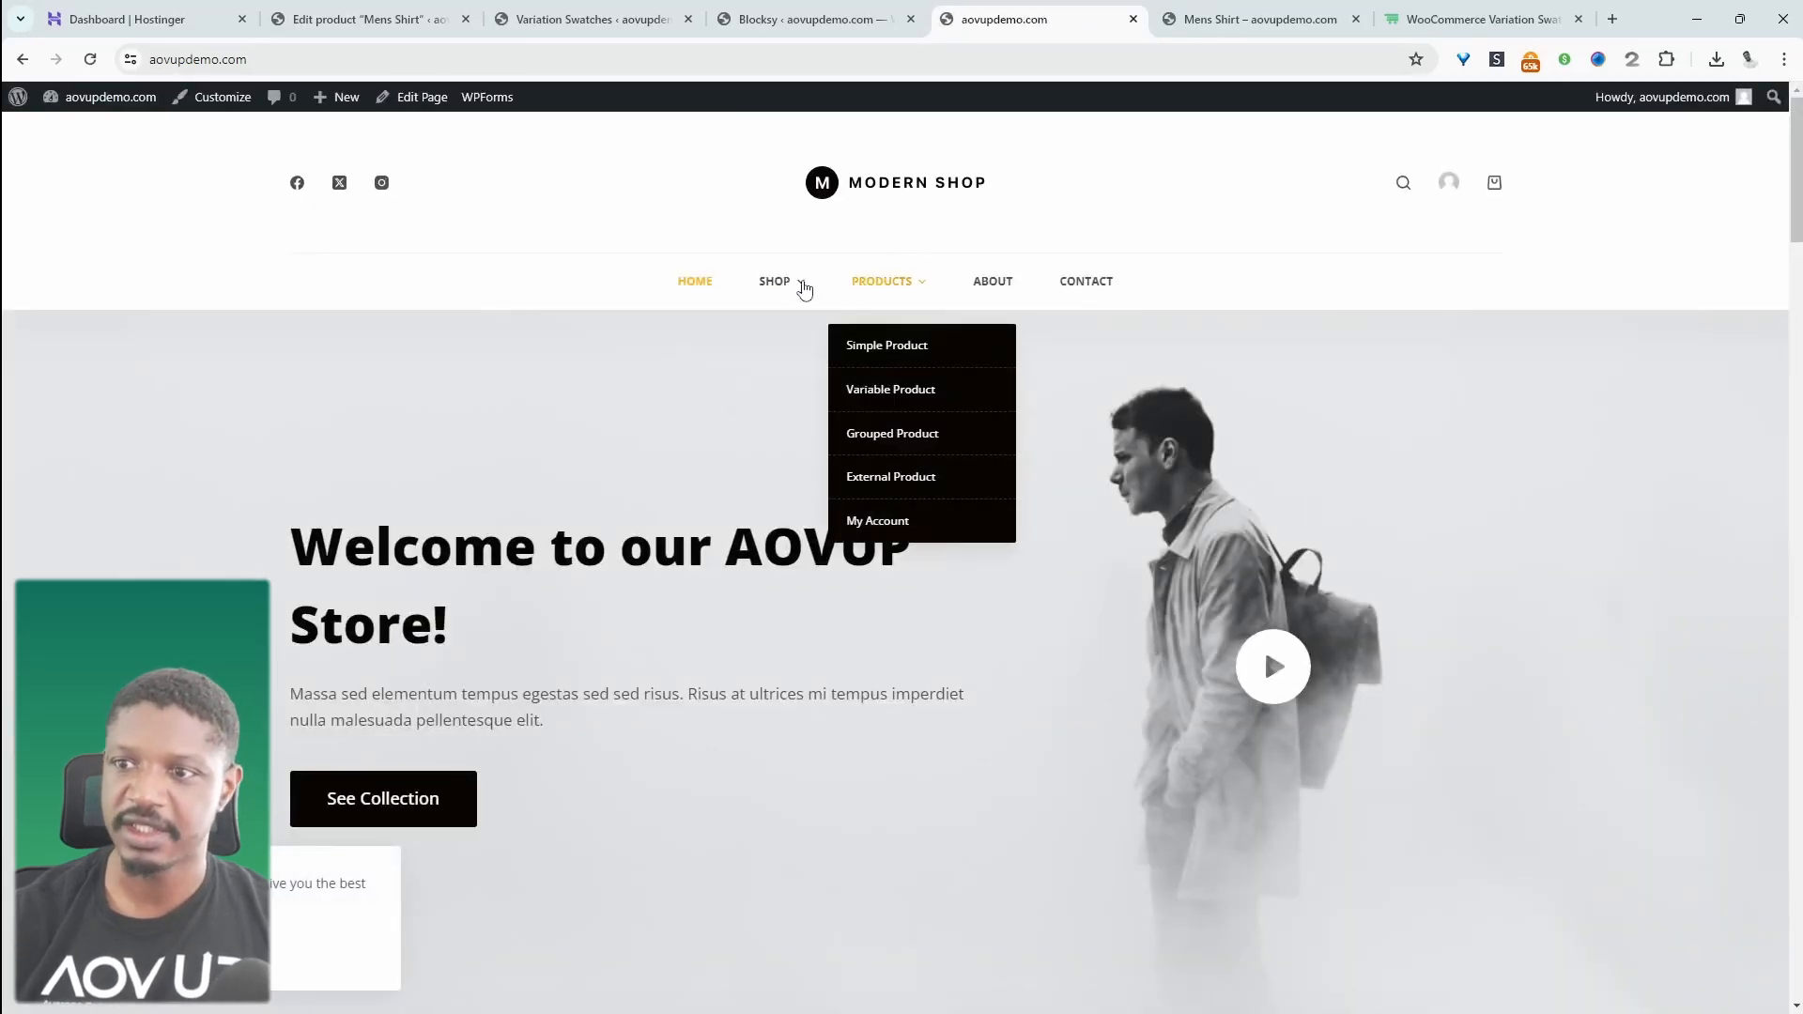
mouse_move(785, 290)
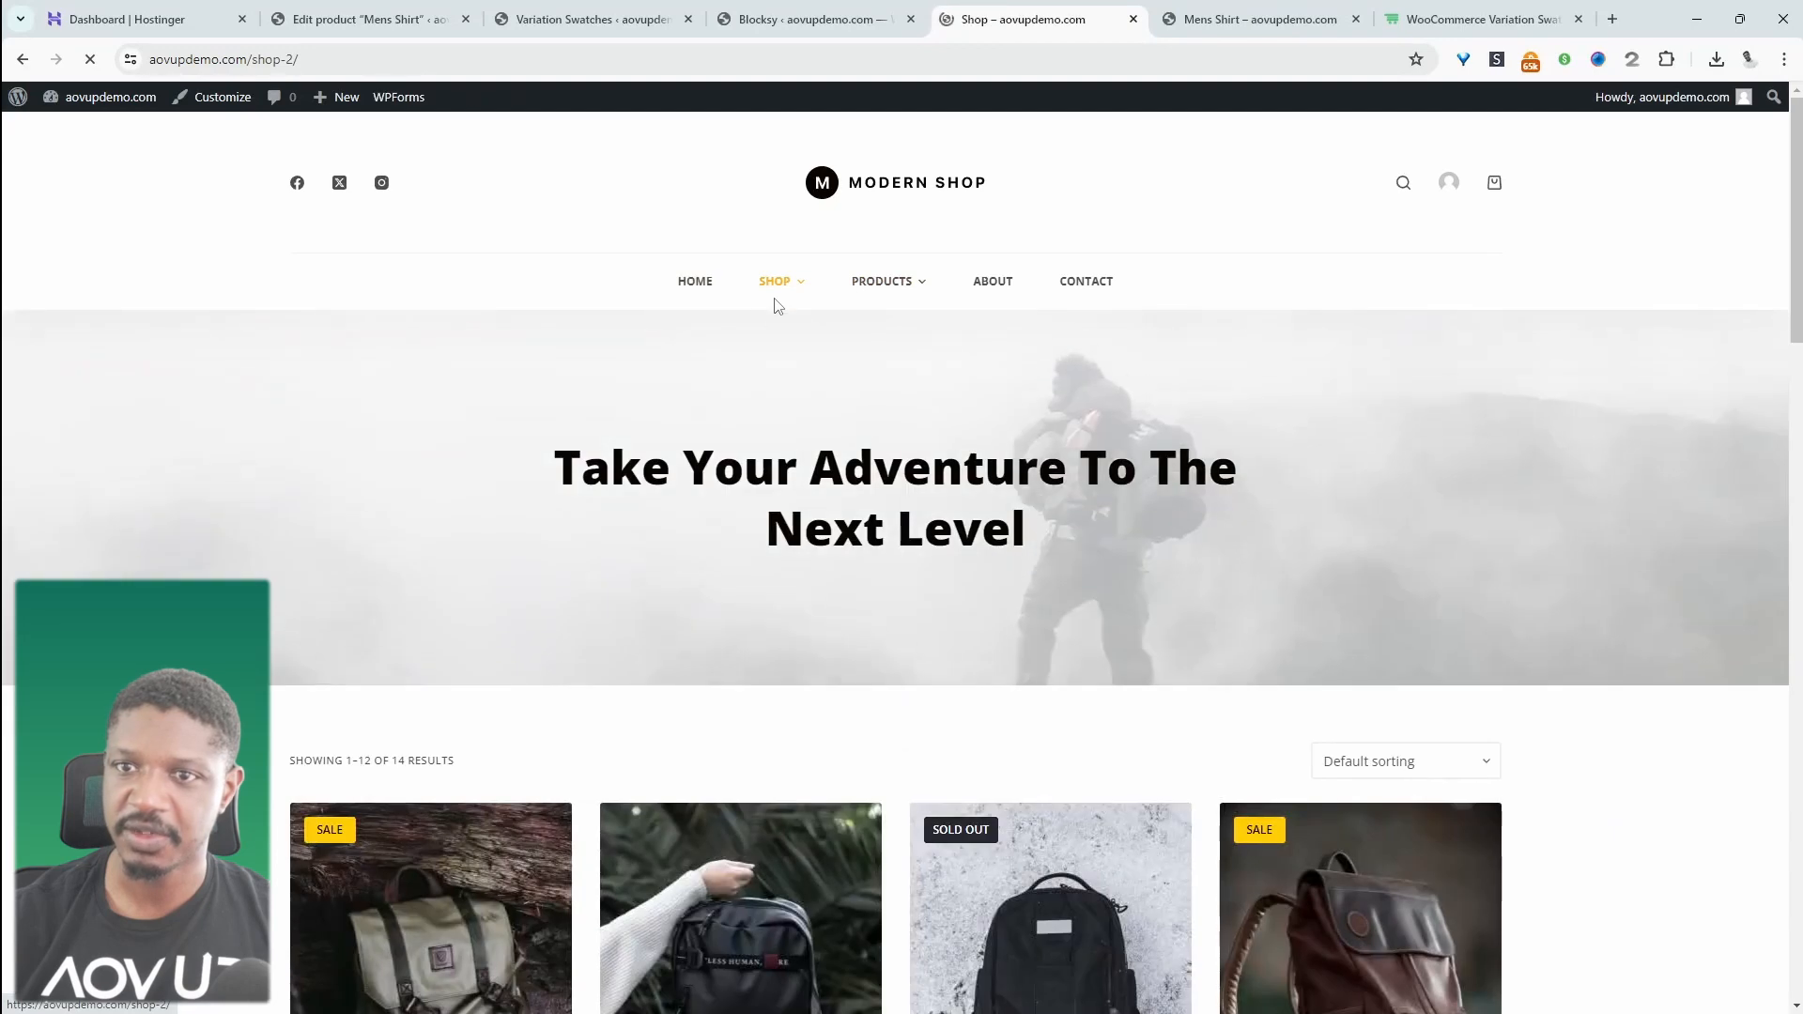
scroll(874, 609, "down", 10)
scroll(874, 606, "down", 5)
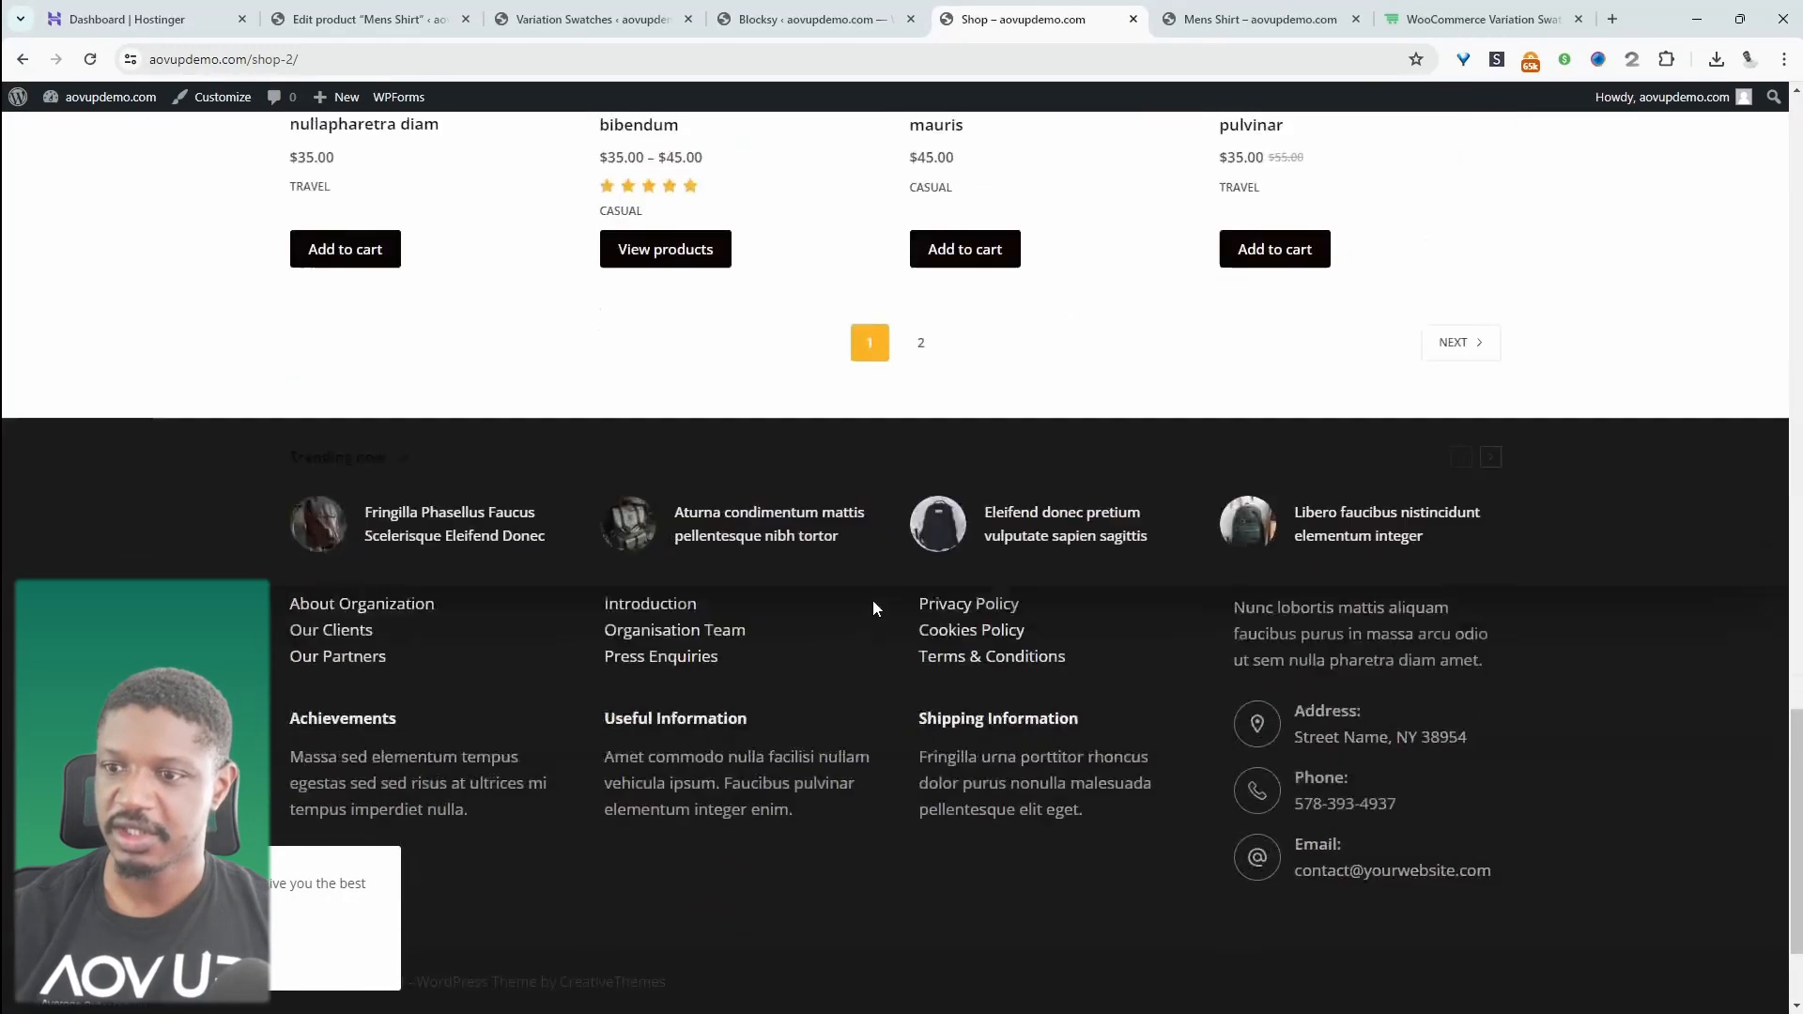
scroll(873, 604, "up", 20)
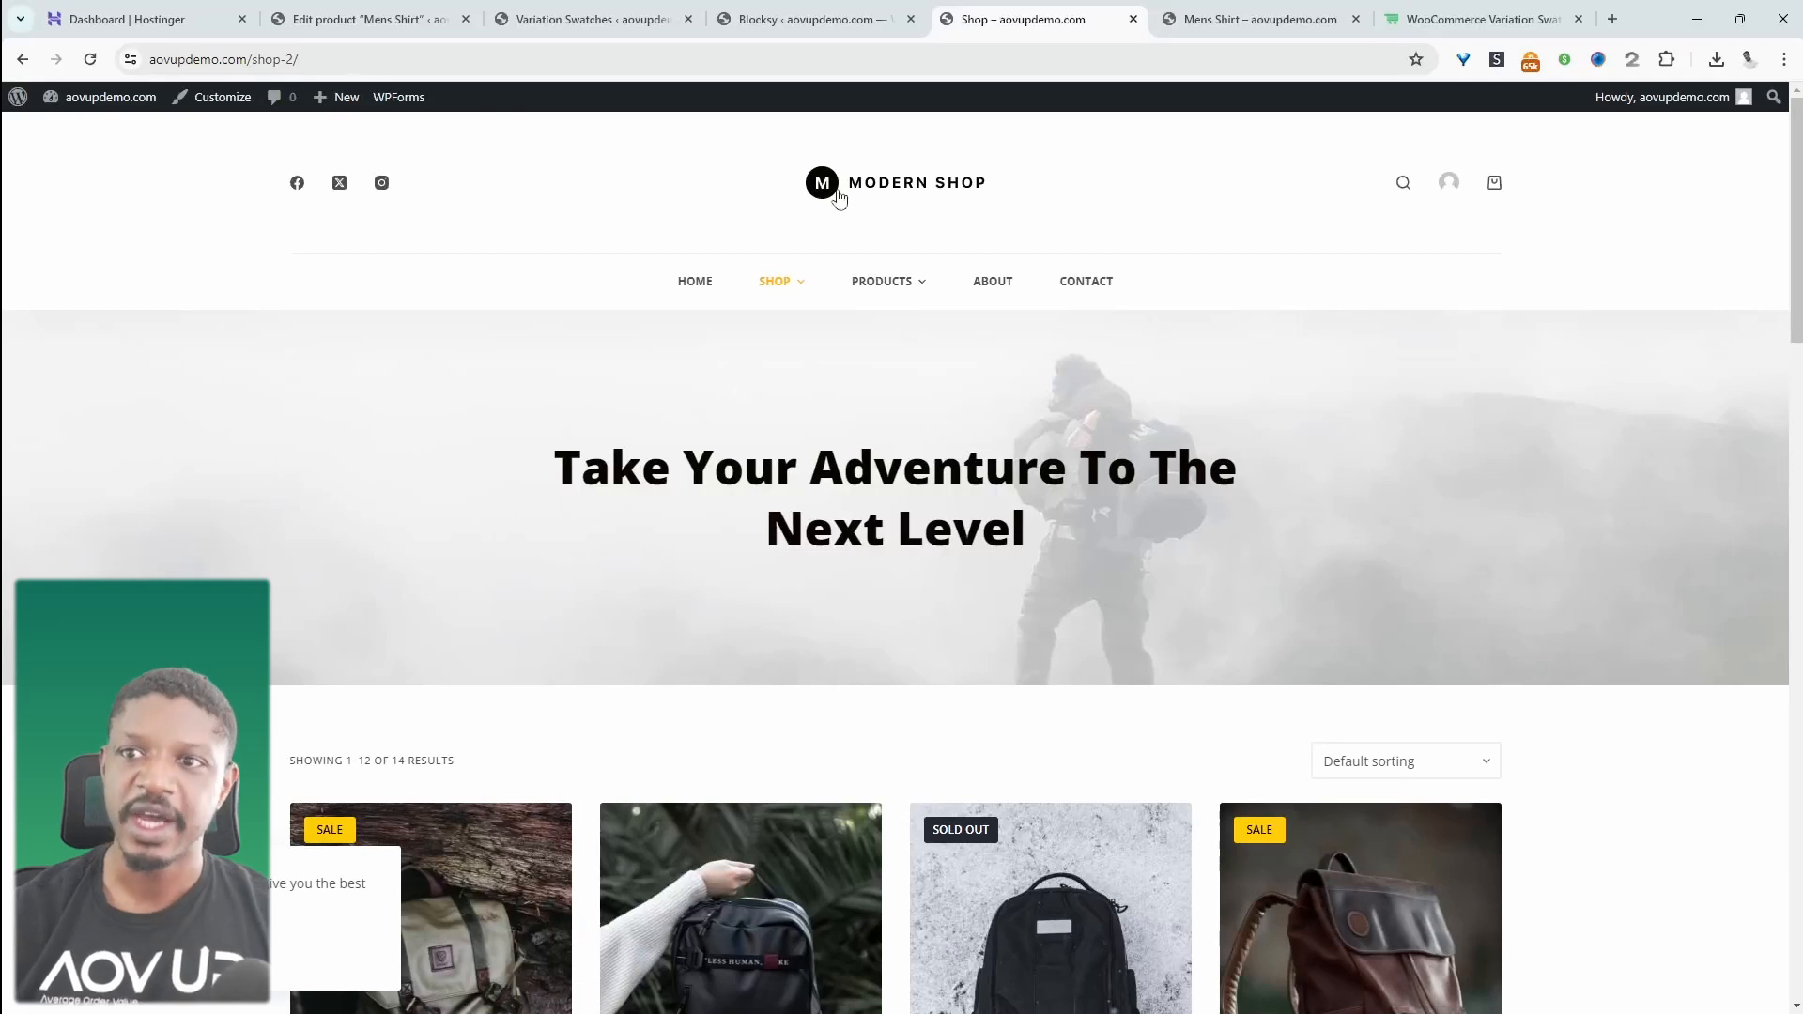
Search the WordPress plugin directory for pixabay, and install and activate the Instant Images plugin
left_click(831, 21)
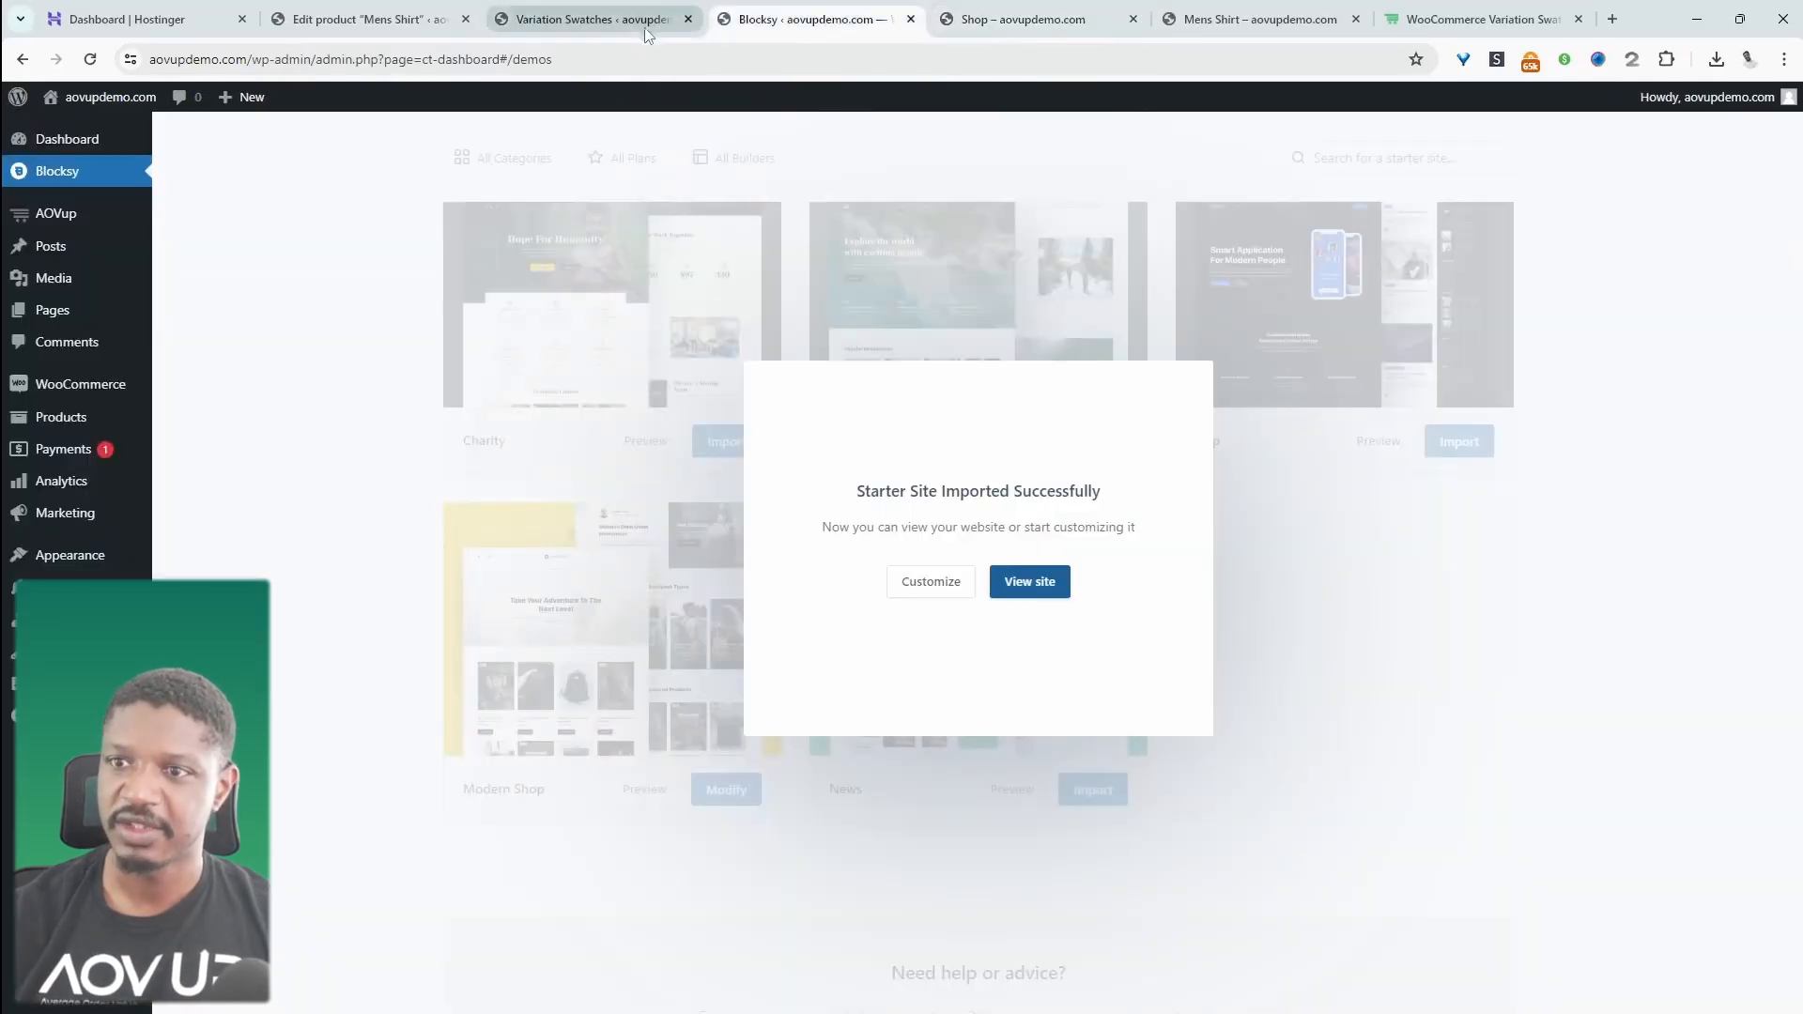
left_click(1290, 556)
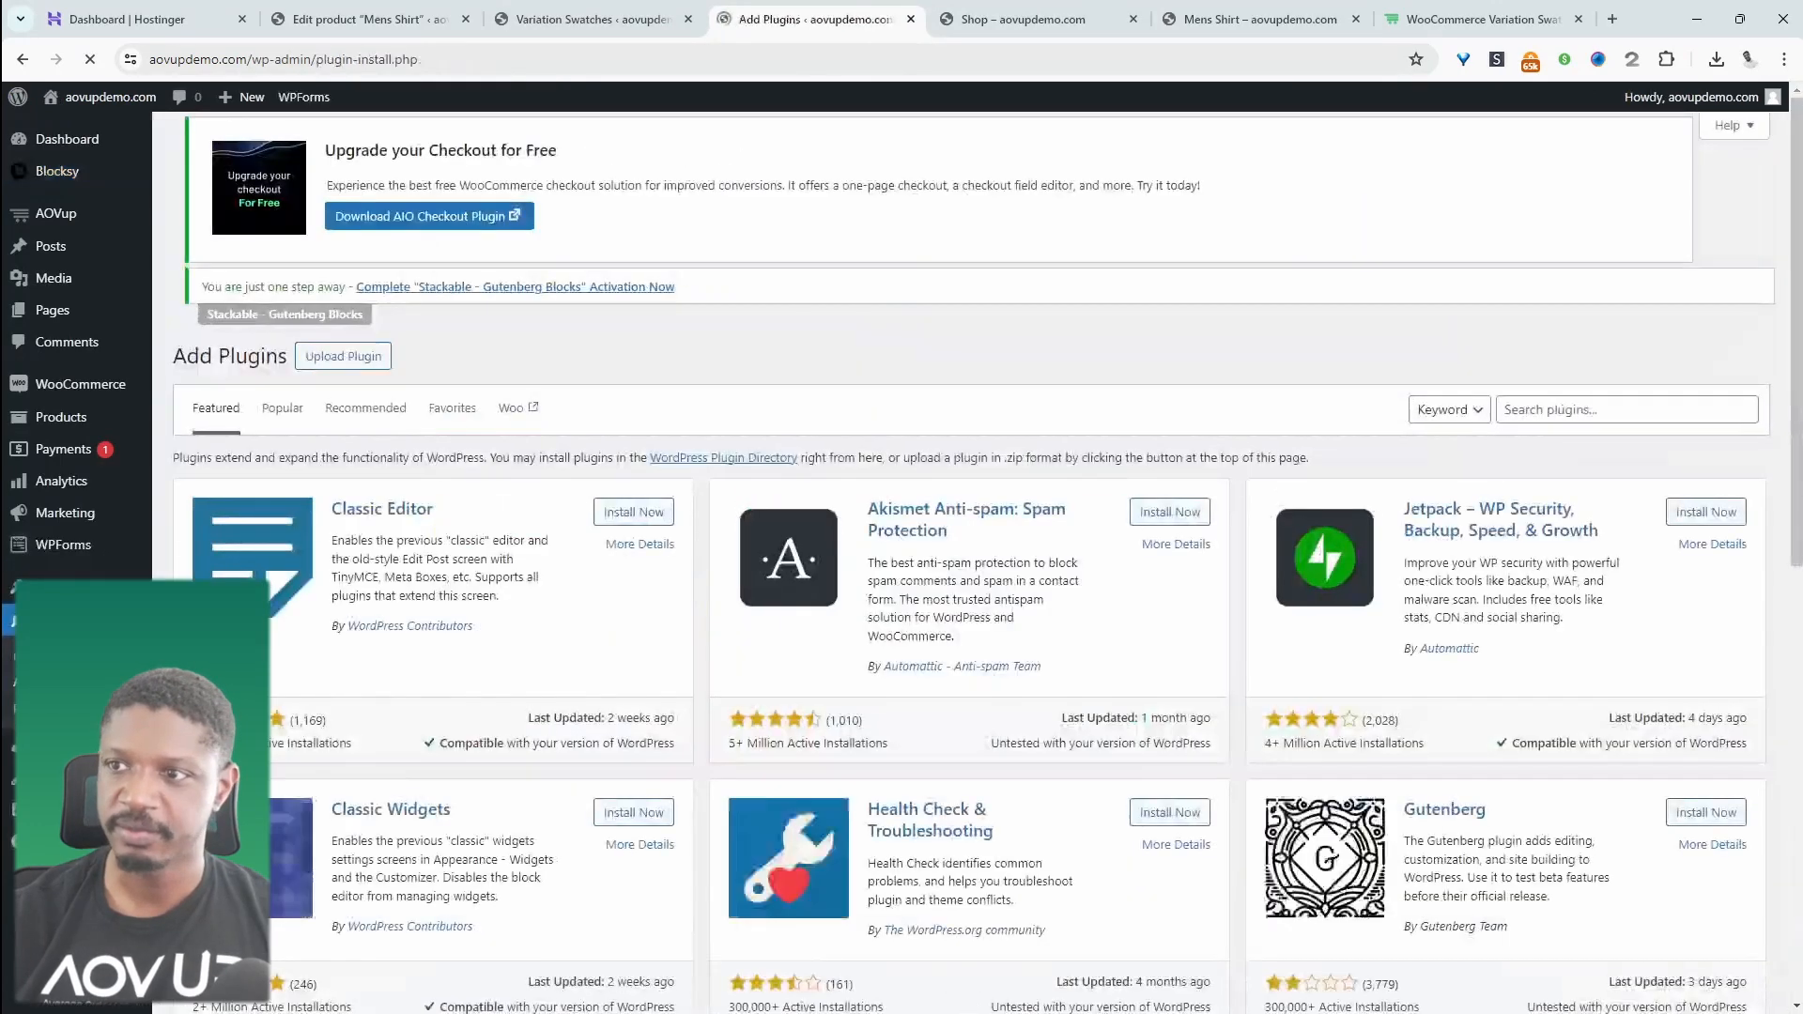
left_click(1569, 418)
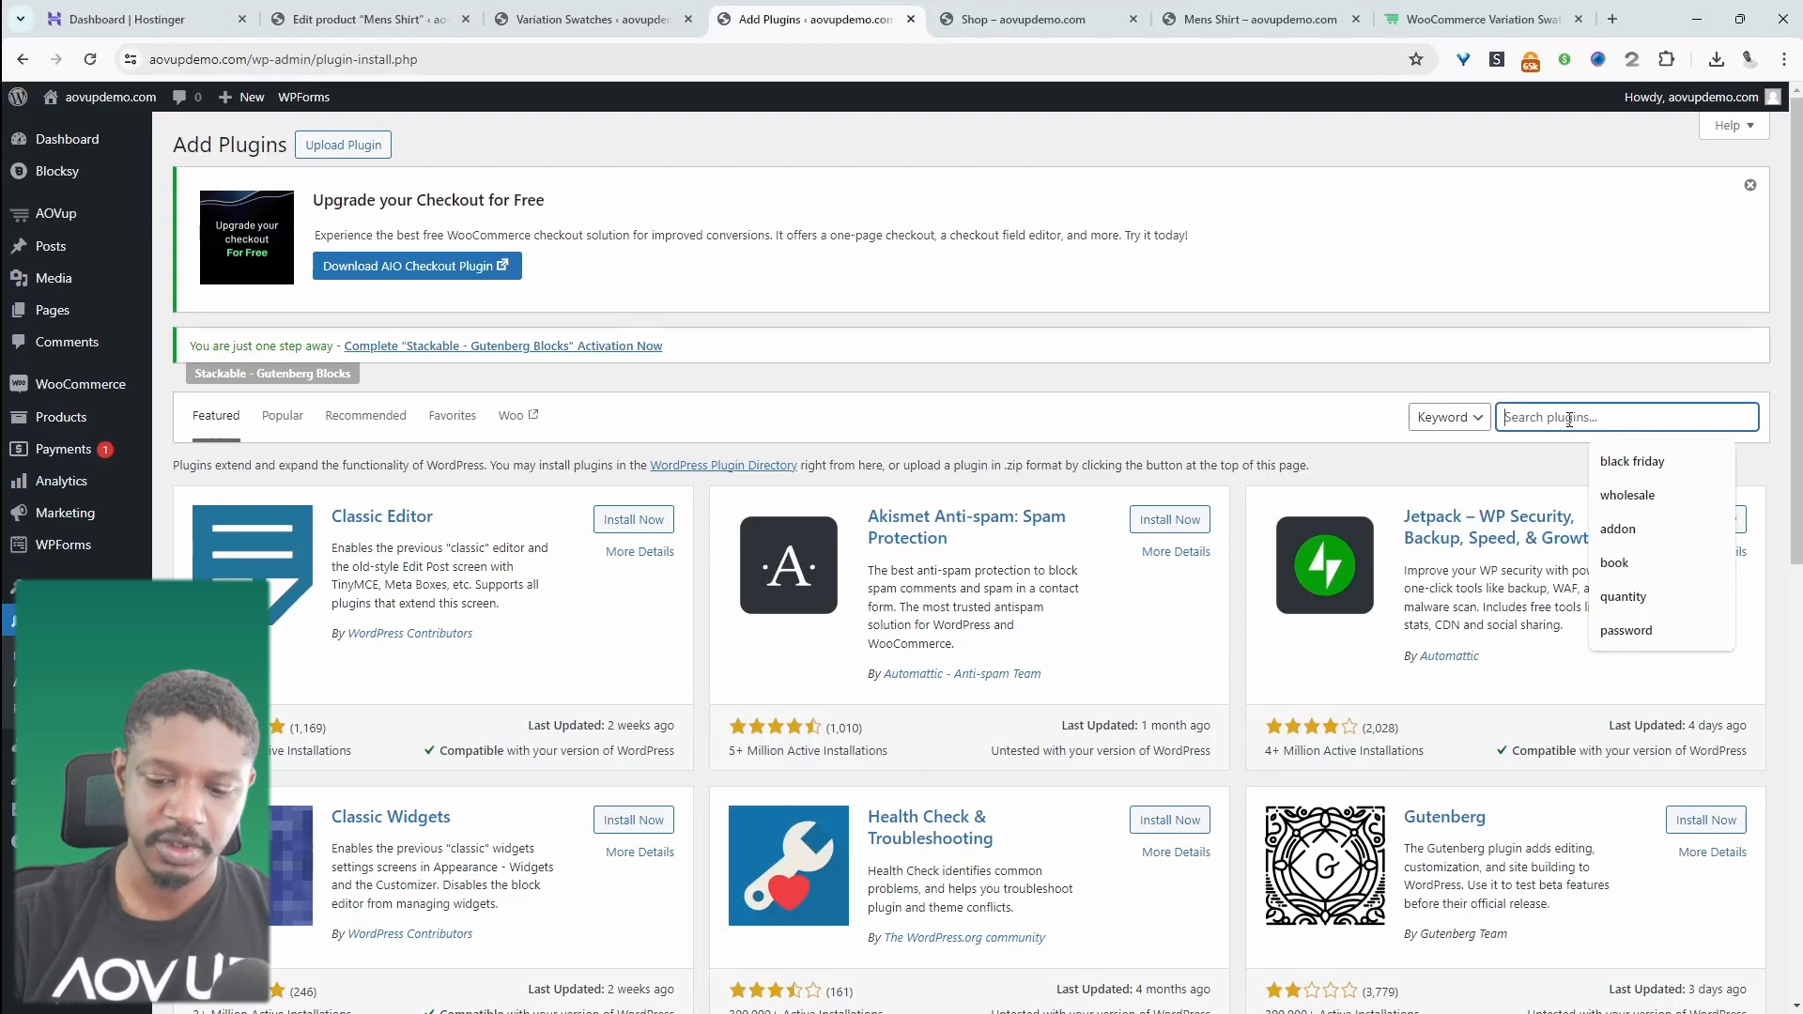
type("pixabay")
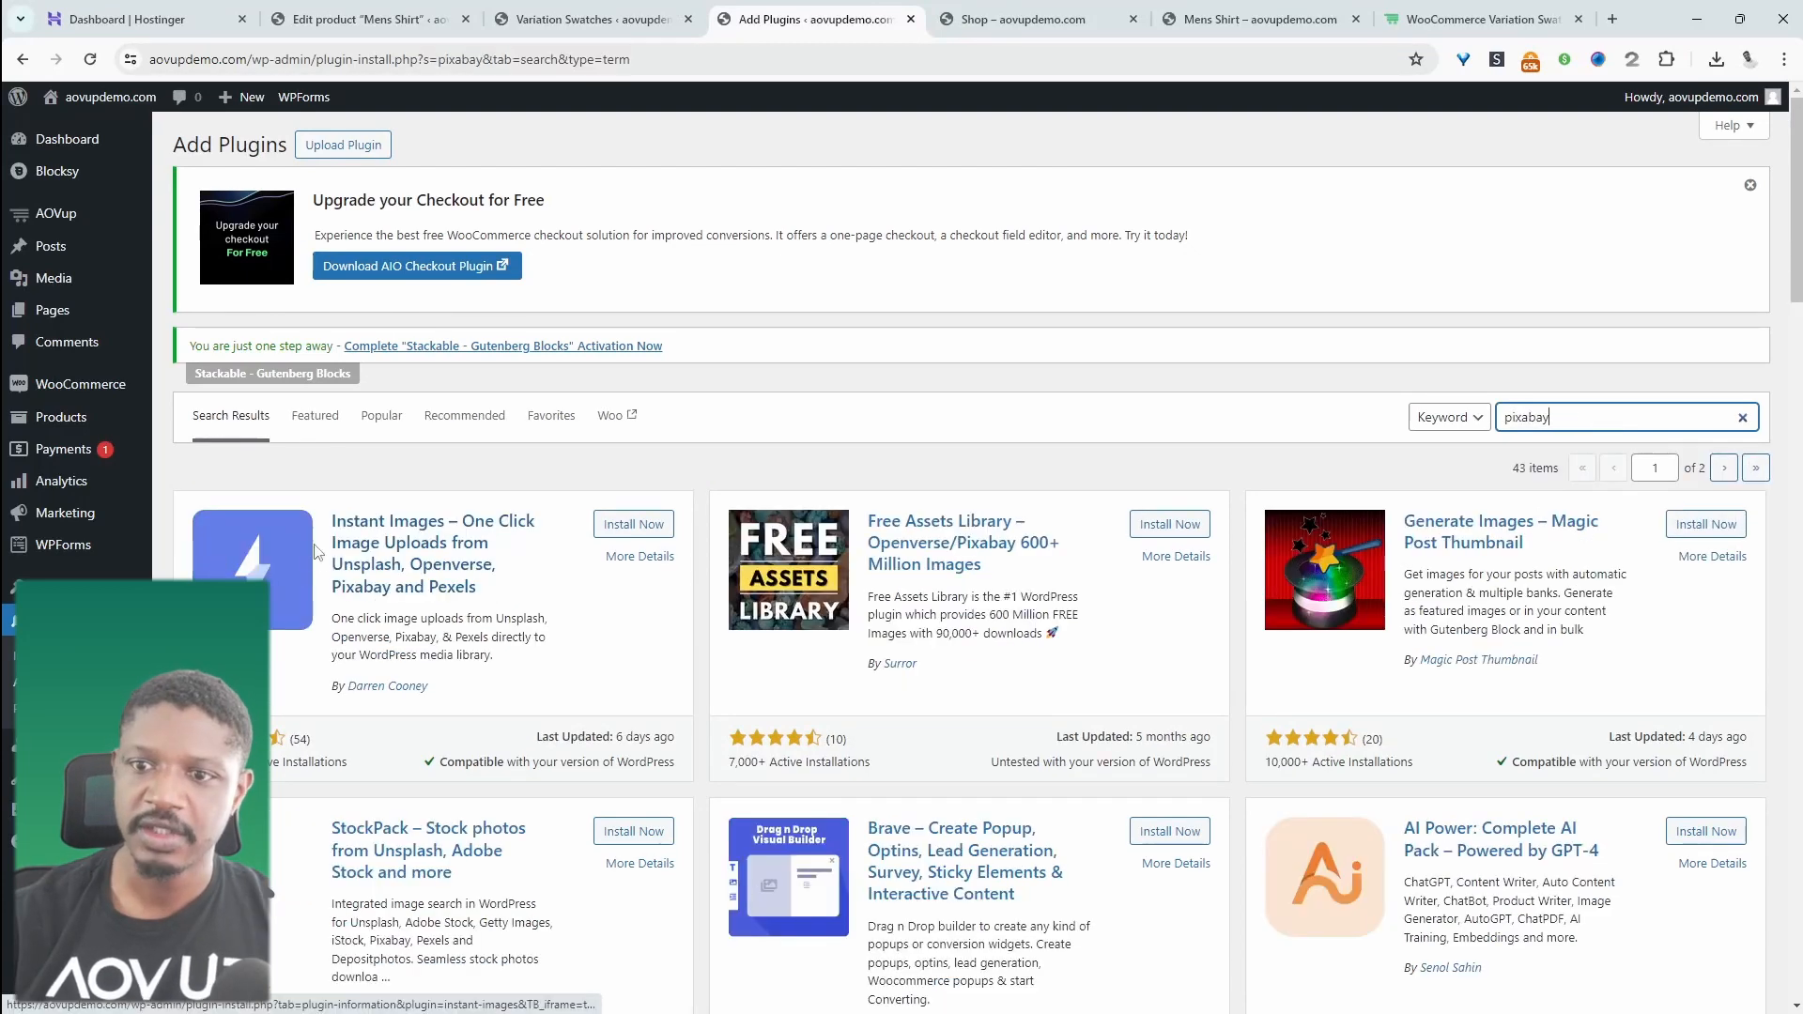
left_click(611, 526)
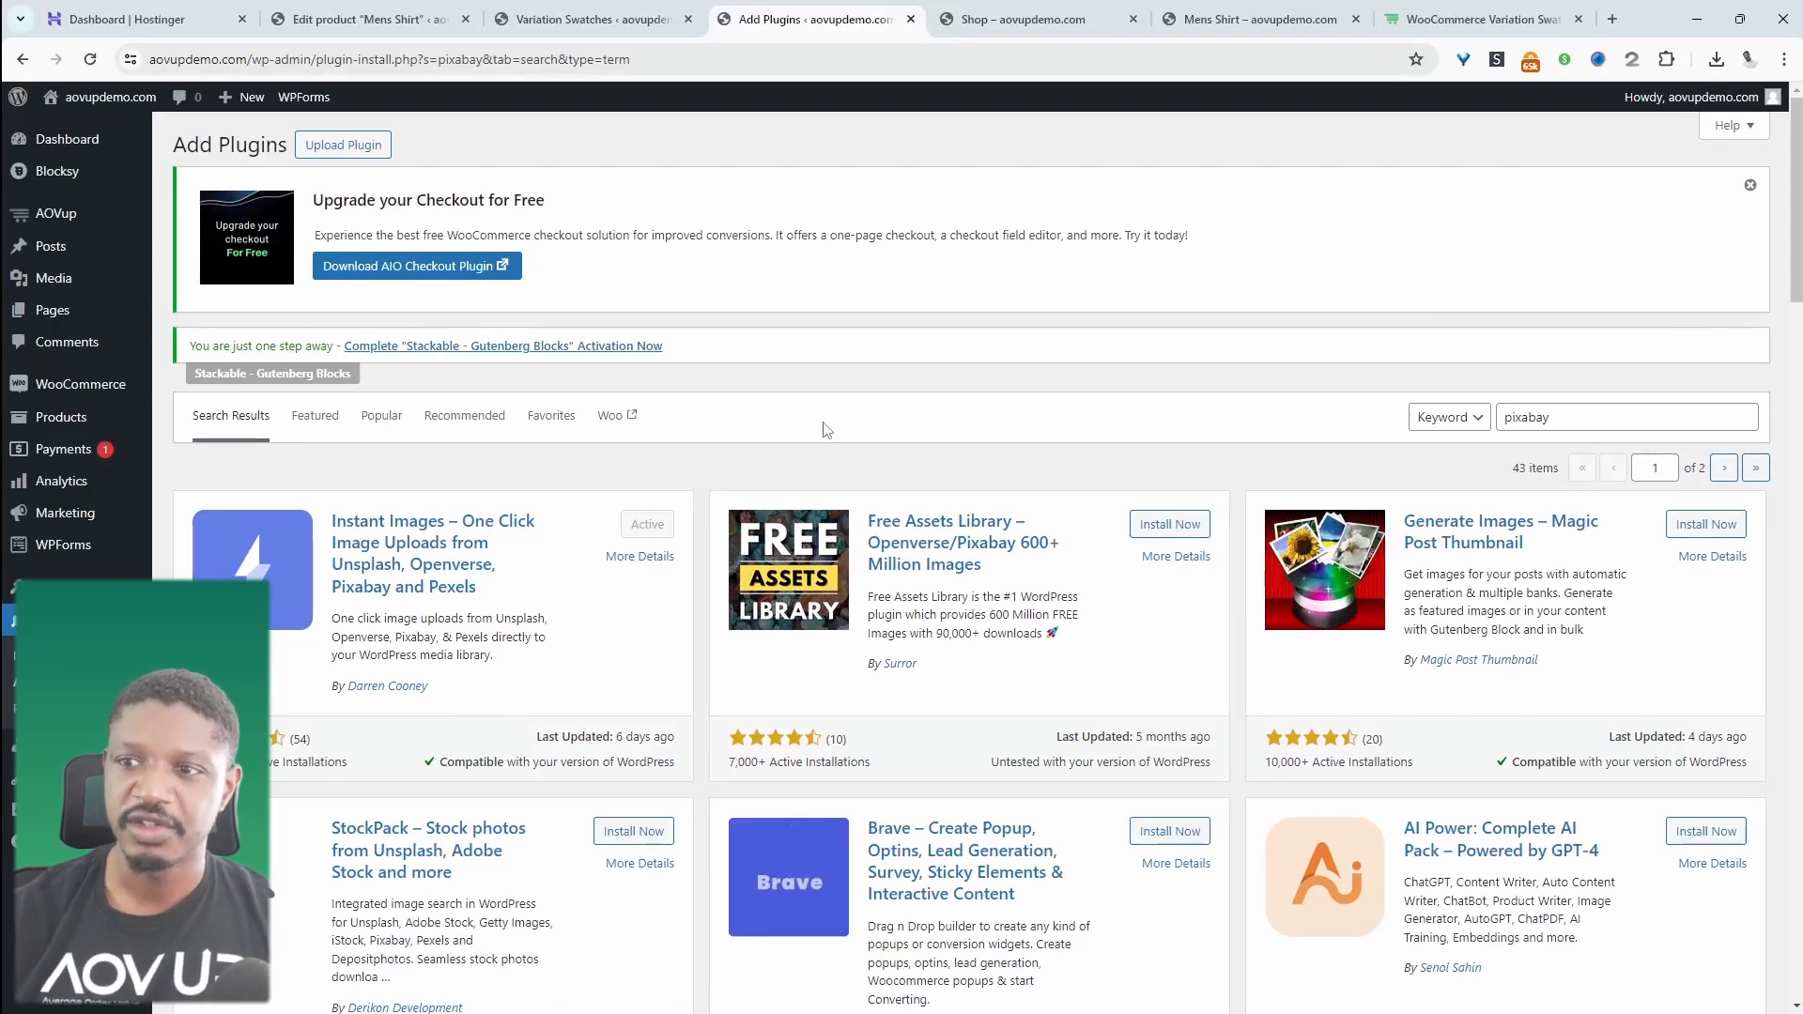
Open the Shop page in the theme customizer and bring up the image picker for the page title's custom background
left_click(1028, 18)
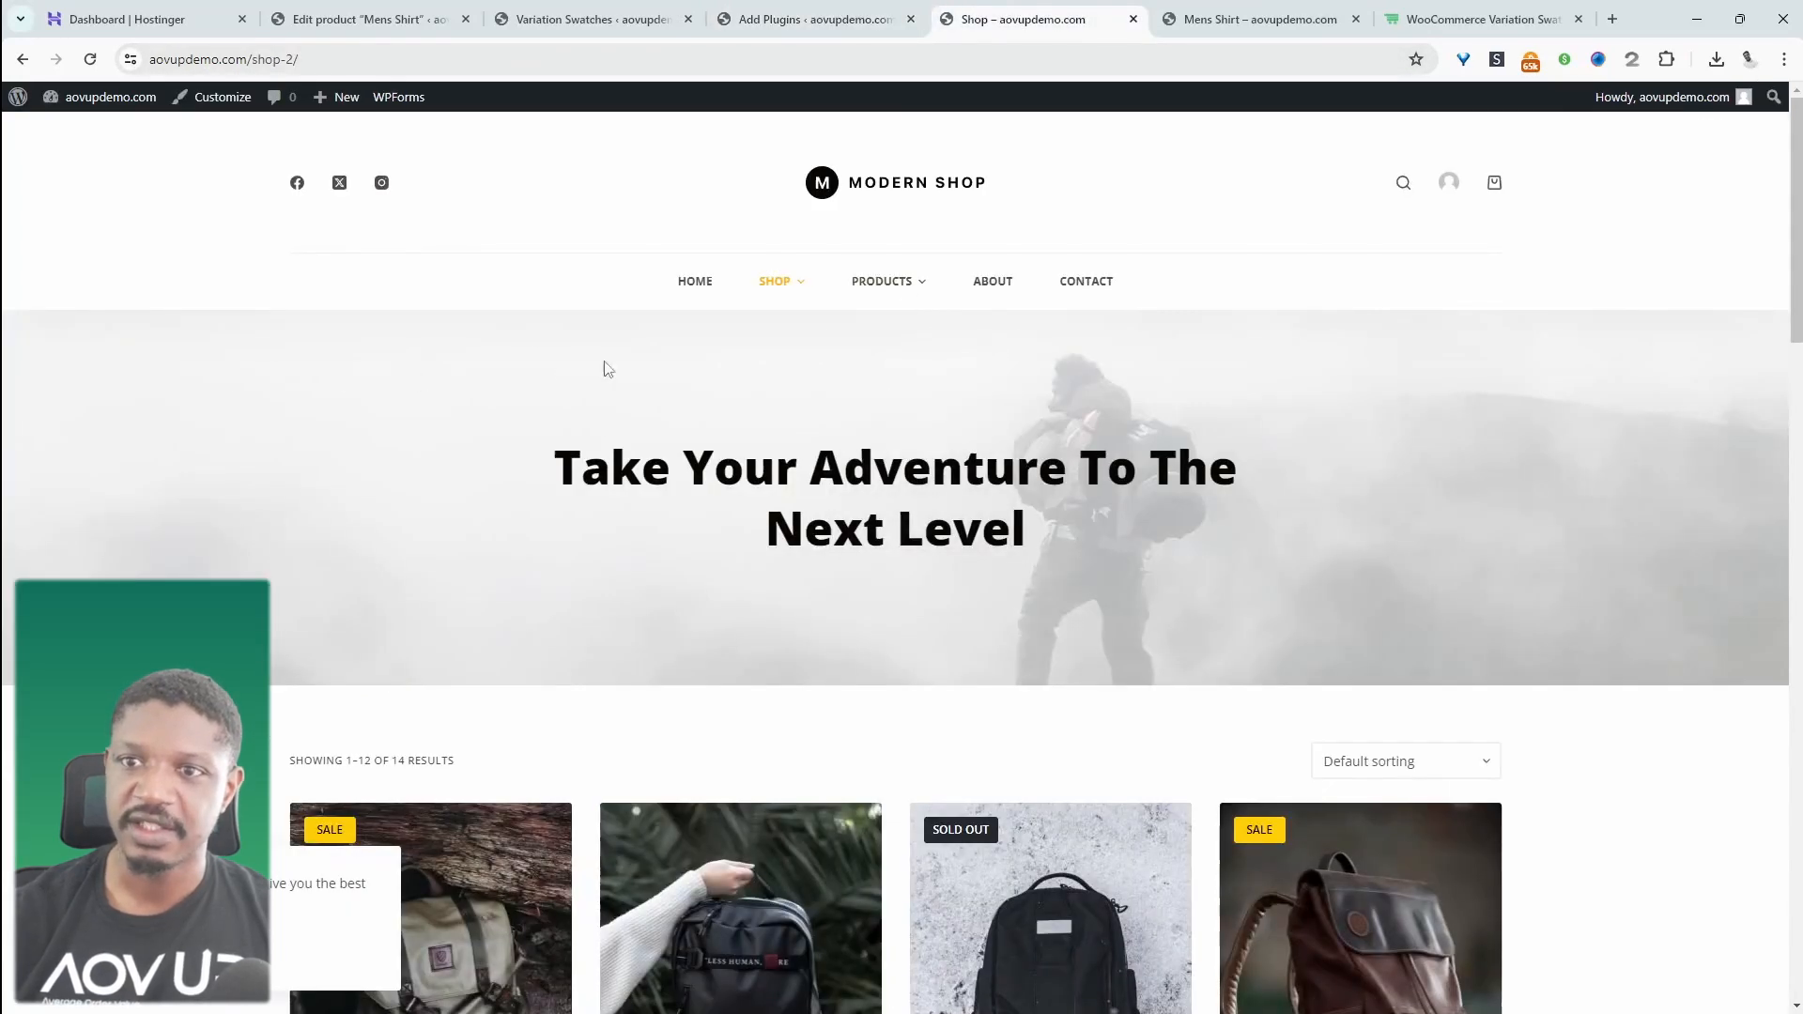
left_click(229, 105)
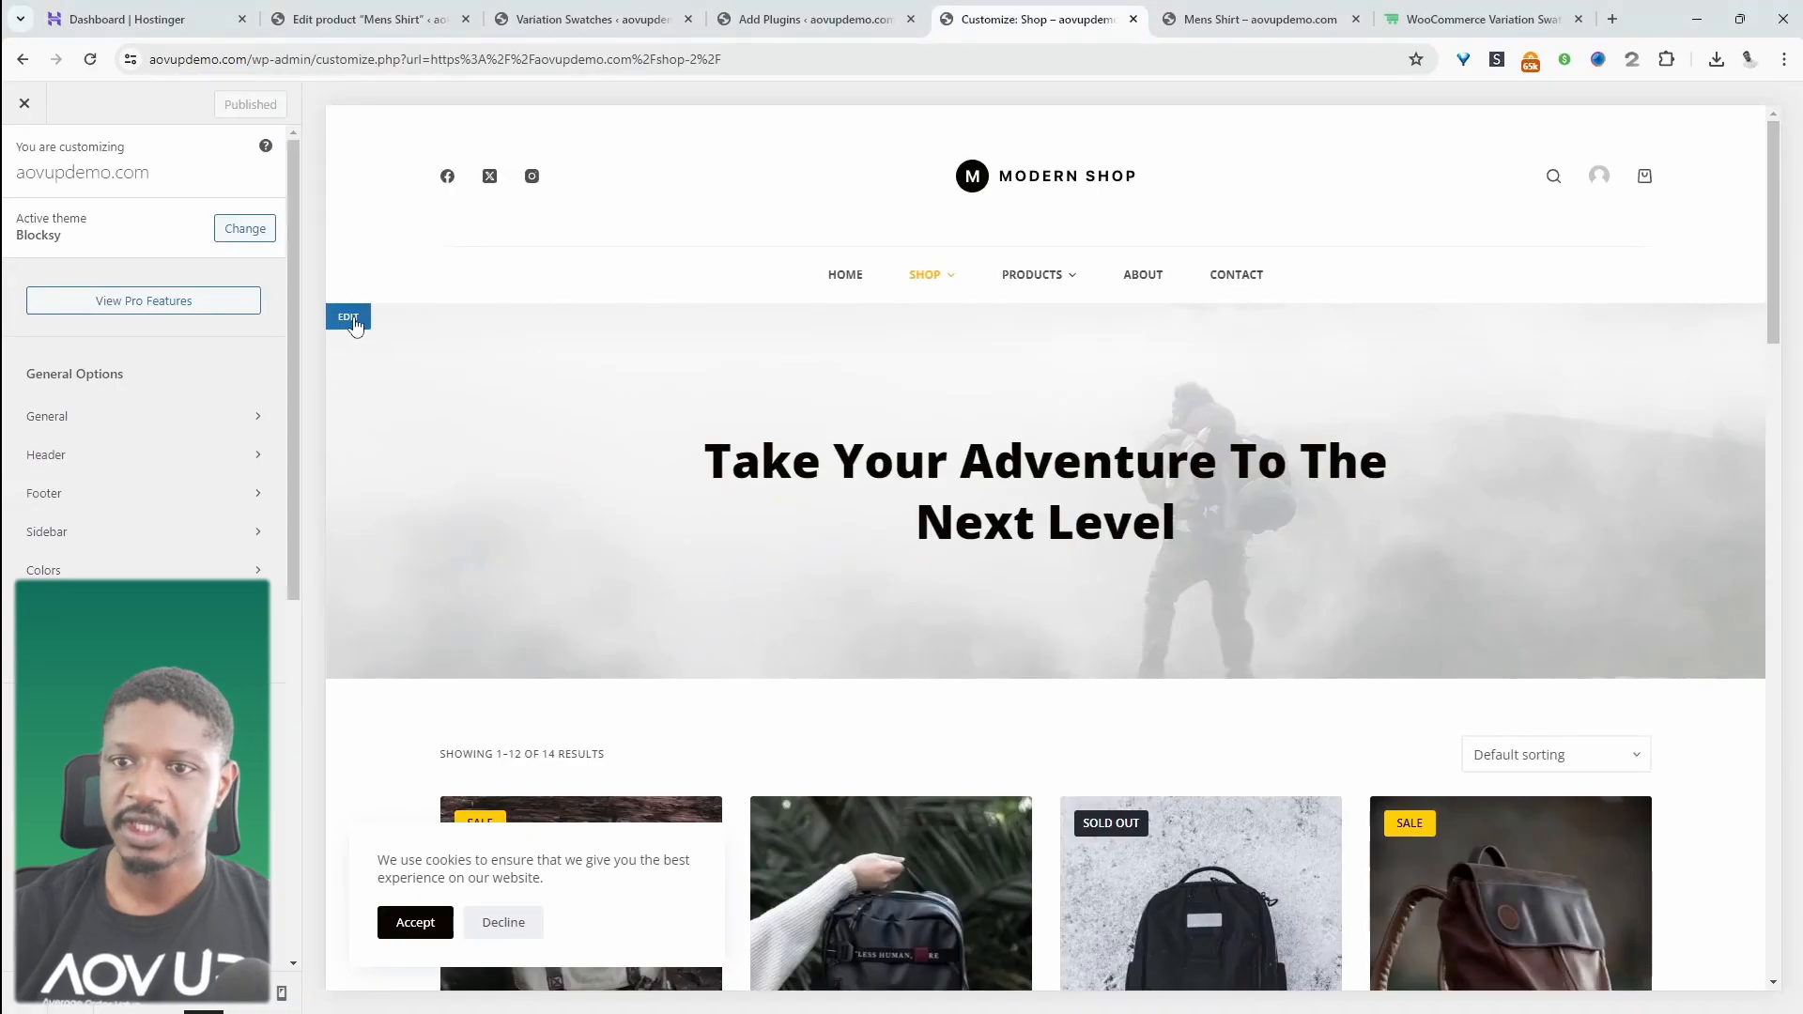
left_click(349, 318)
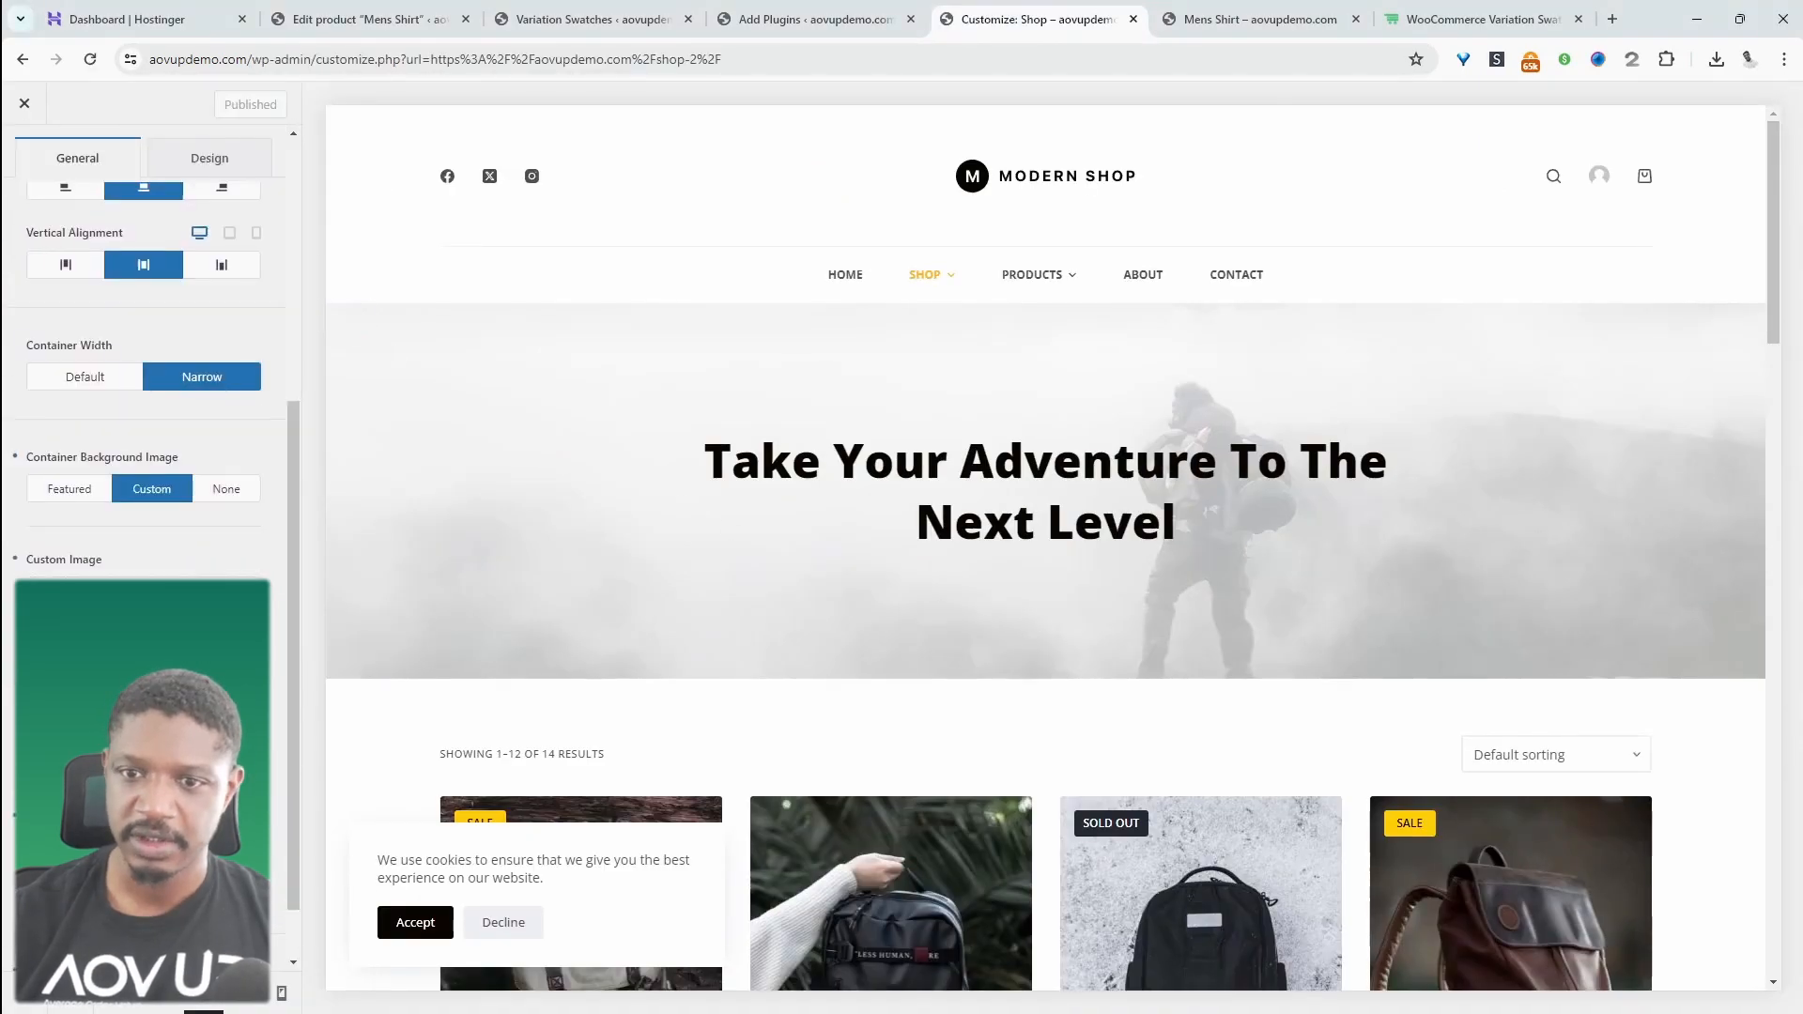
left_click(143, 657)
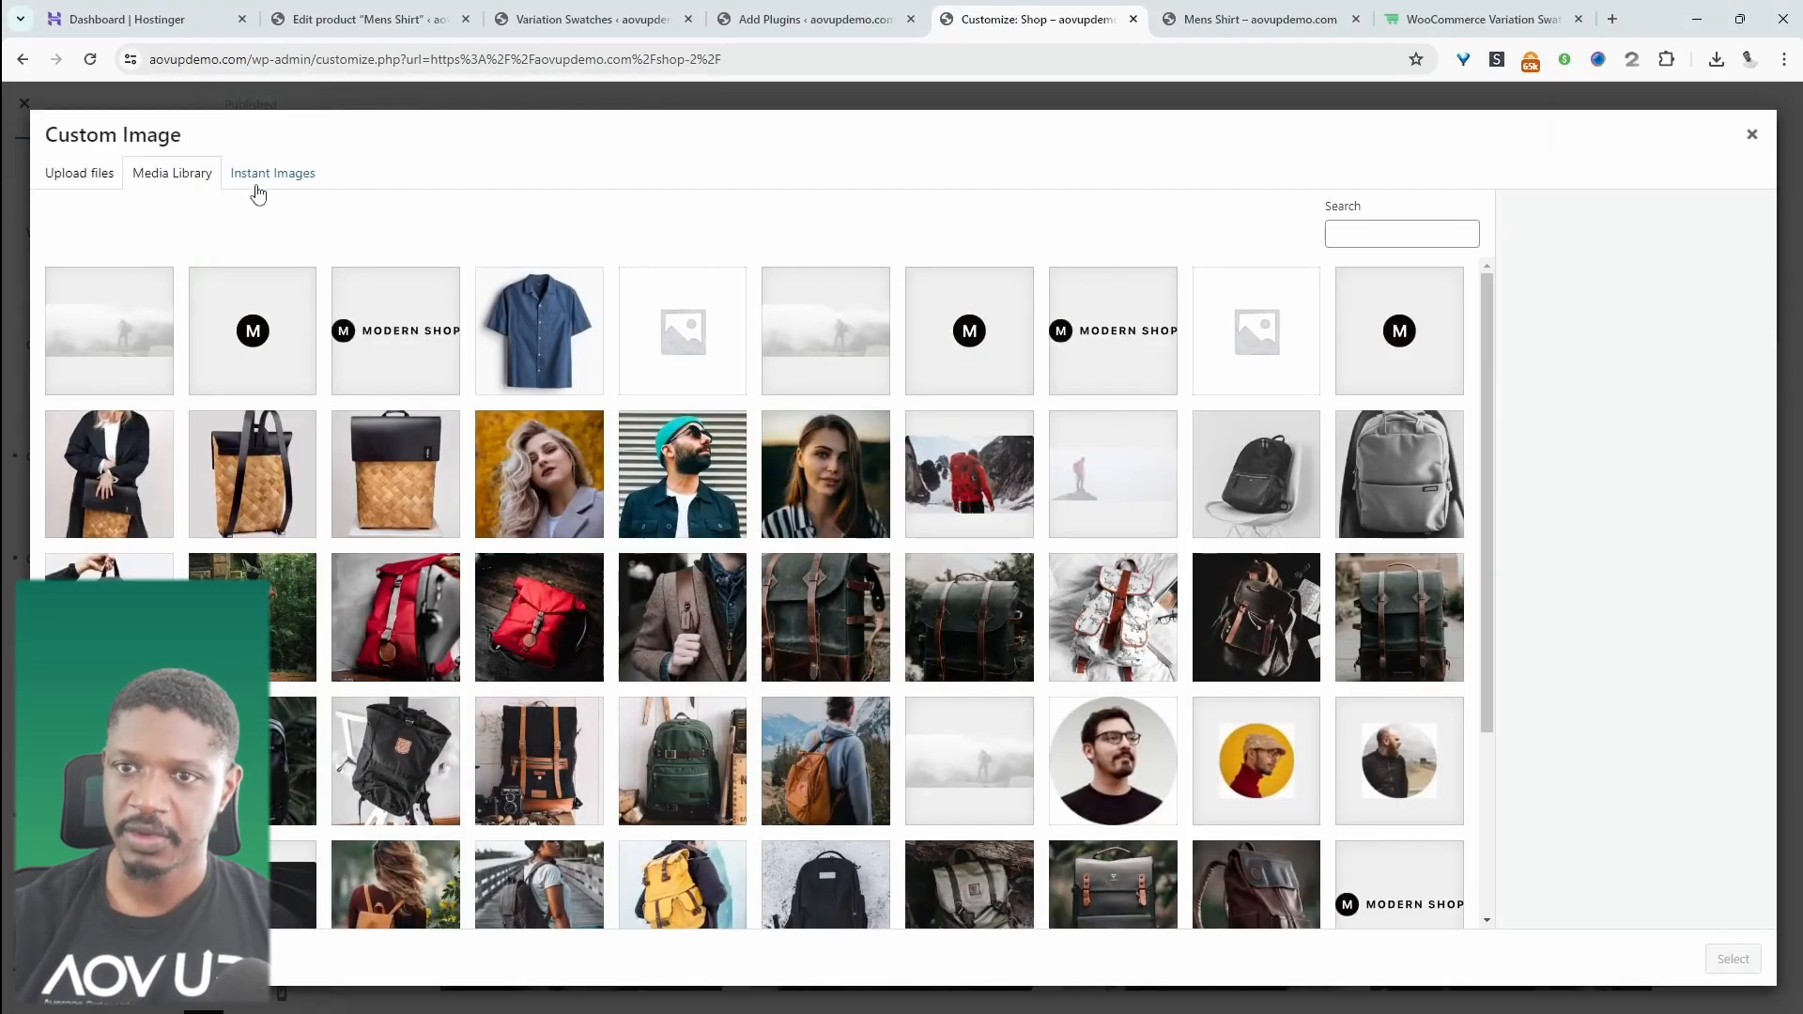
Import an Unsplash hiking-sign photo through Instant Images, and use the media library photo of the dark green backpack as the title background
left_click(263, 184)
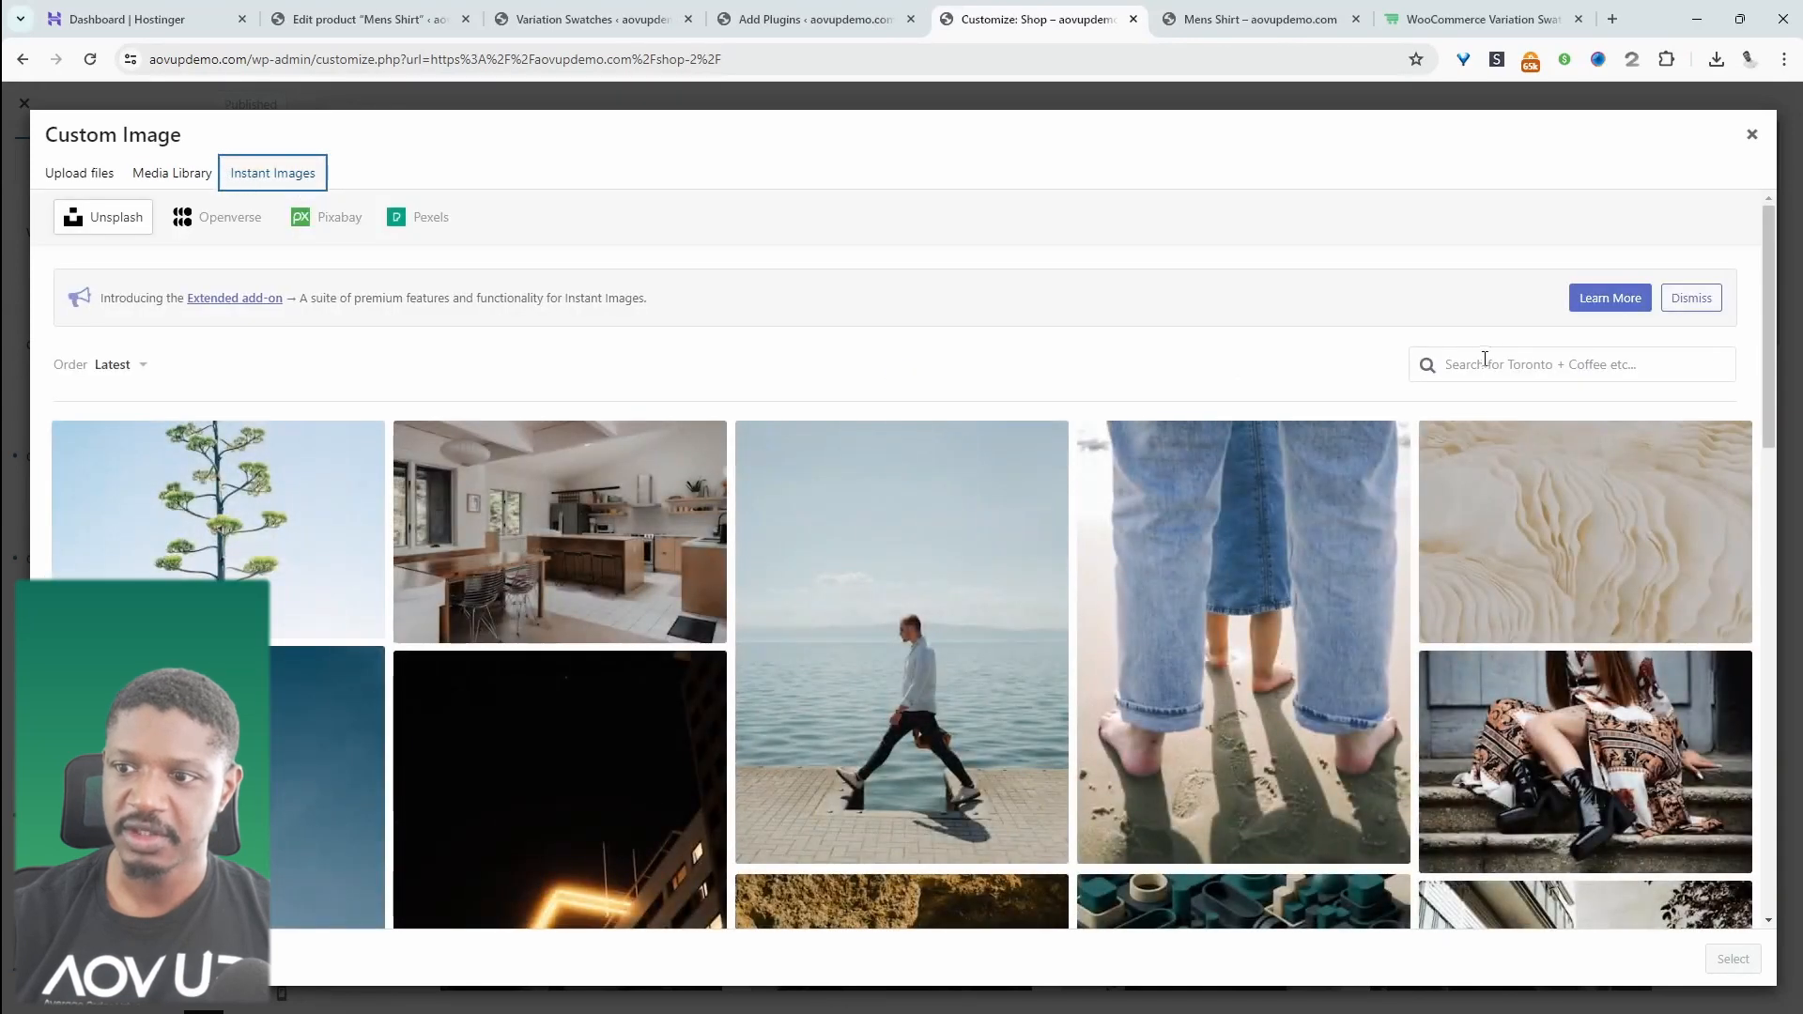
left_click(1522, 371)
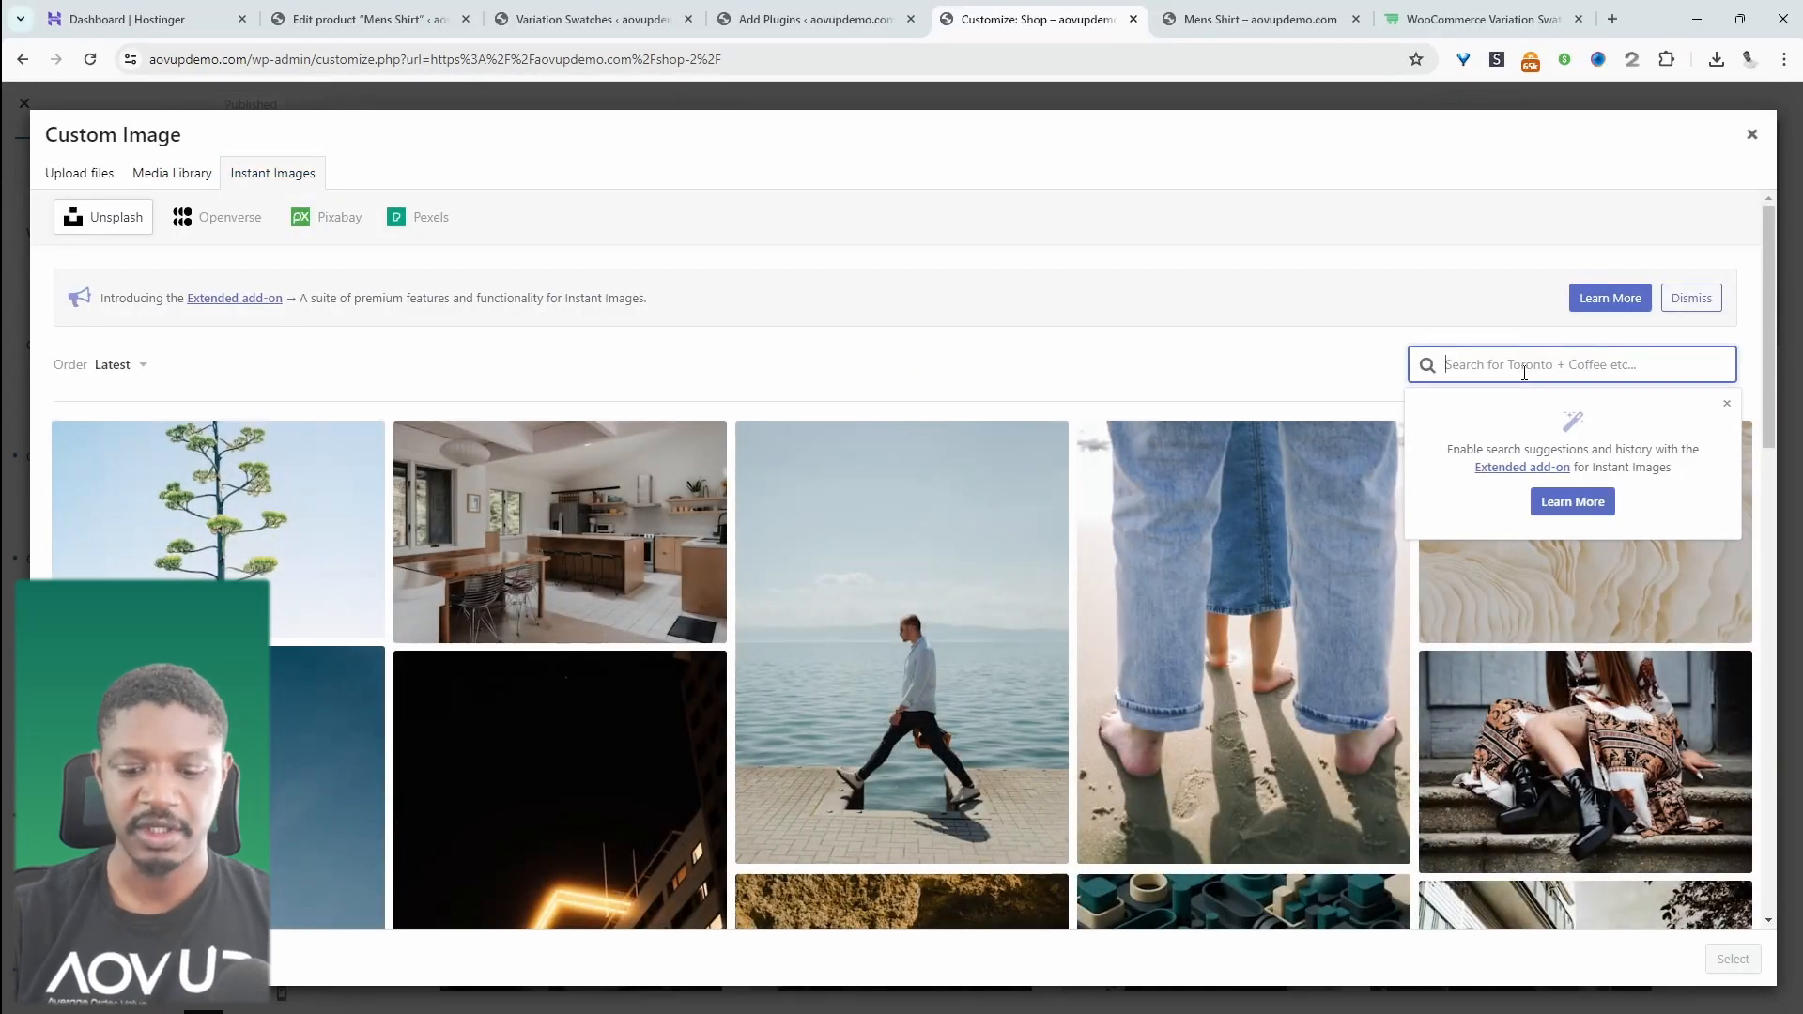
type("hicking")
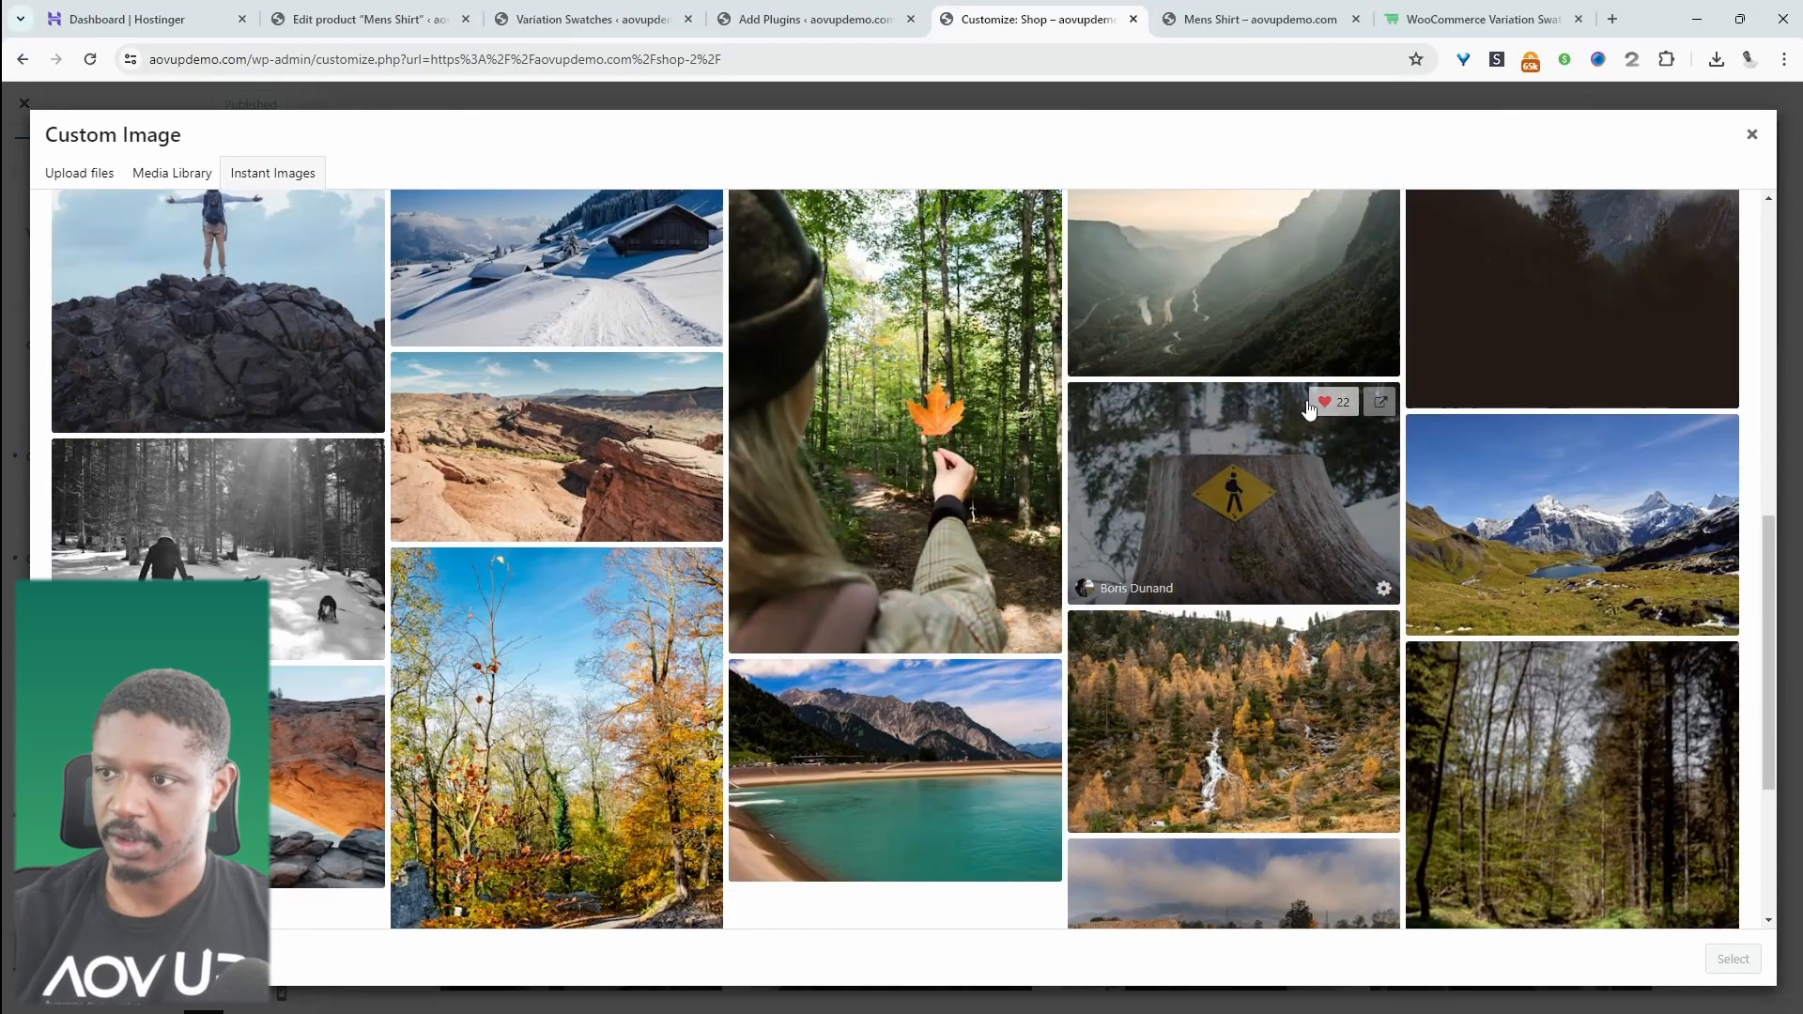
left_click(1294, 515)
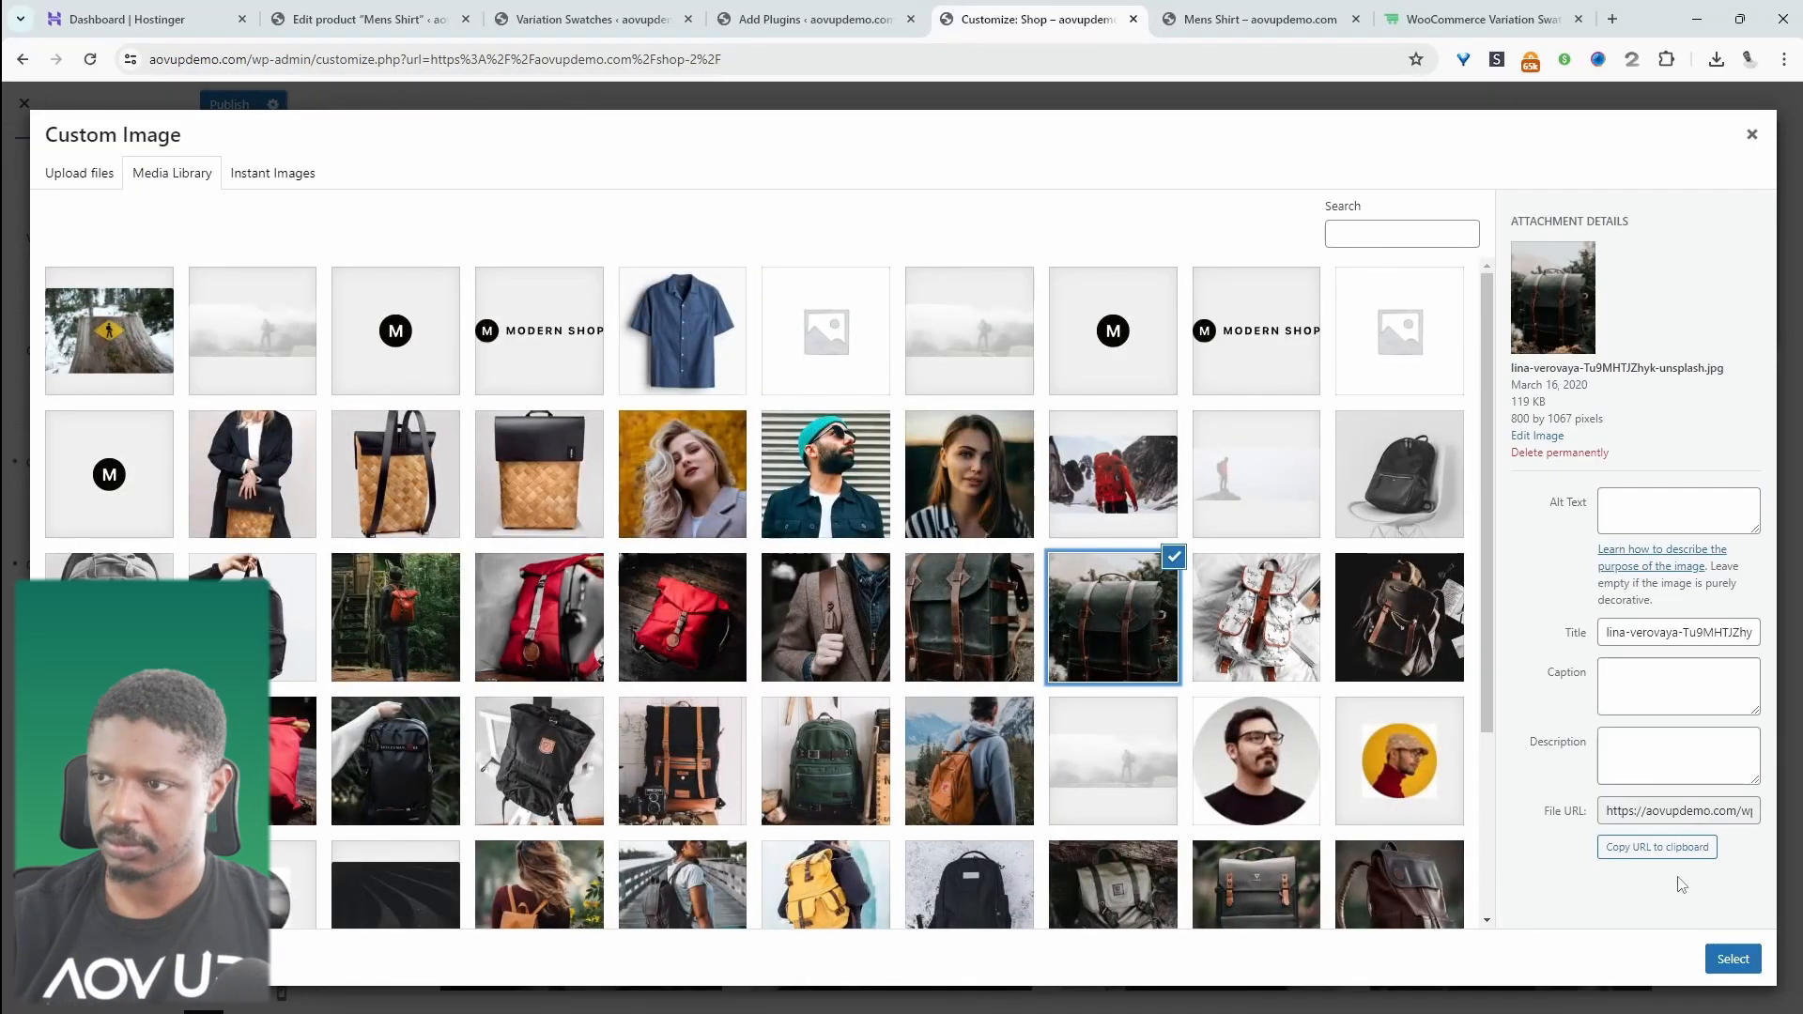
left_click(1714, 951)
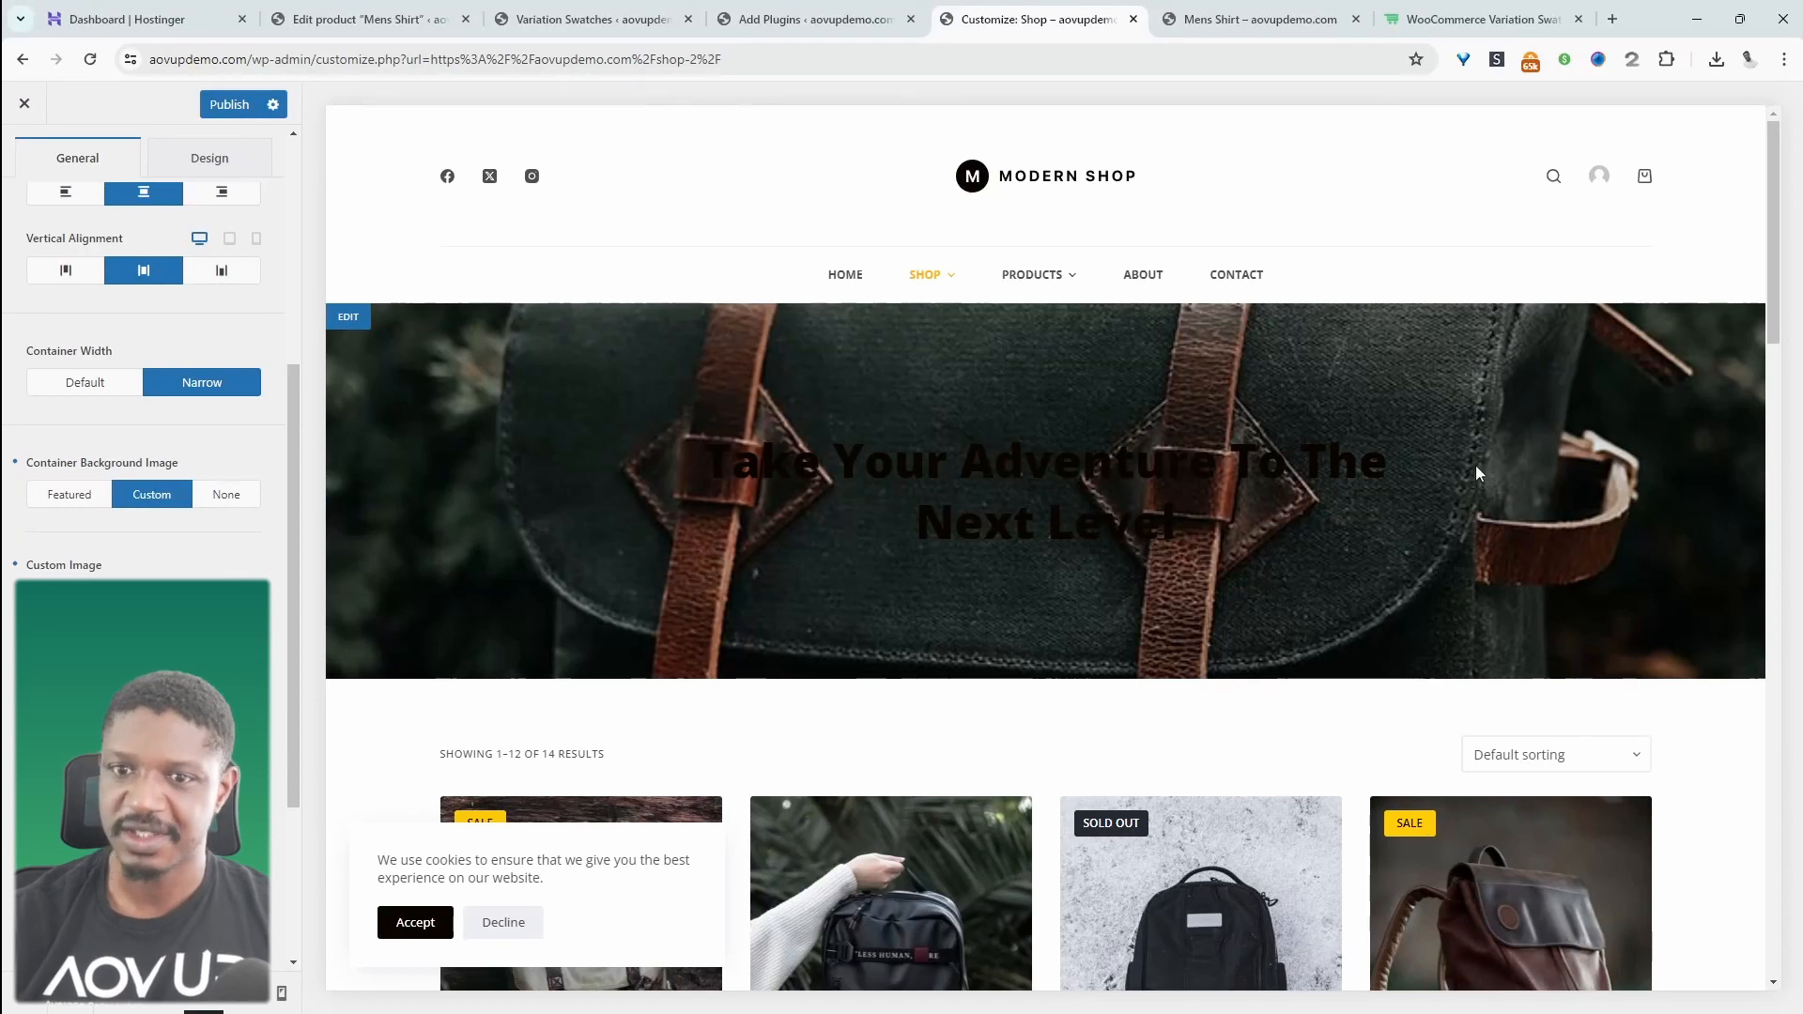
Set the shop page title's font color to off-white for contrast with the background and publish the changes
scroll(141, 423, "up", 5)
left_click(211, 241)
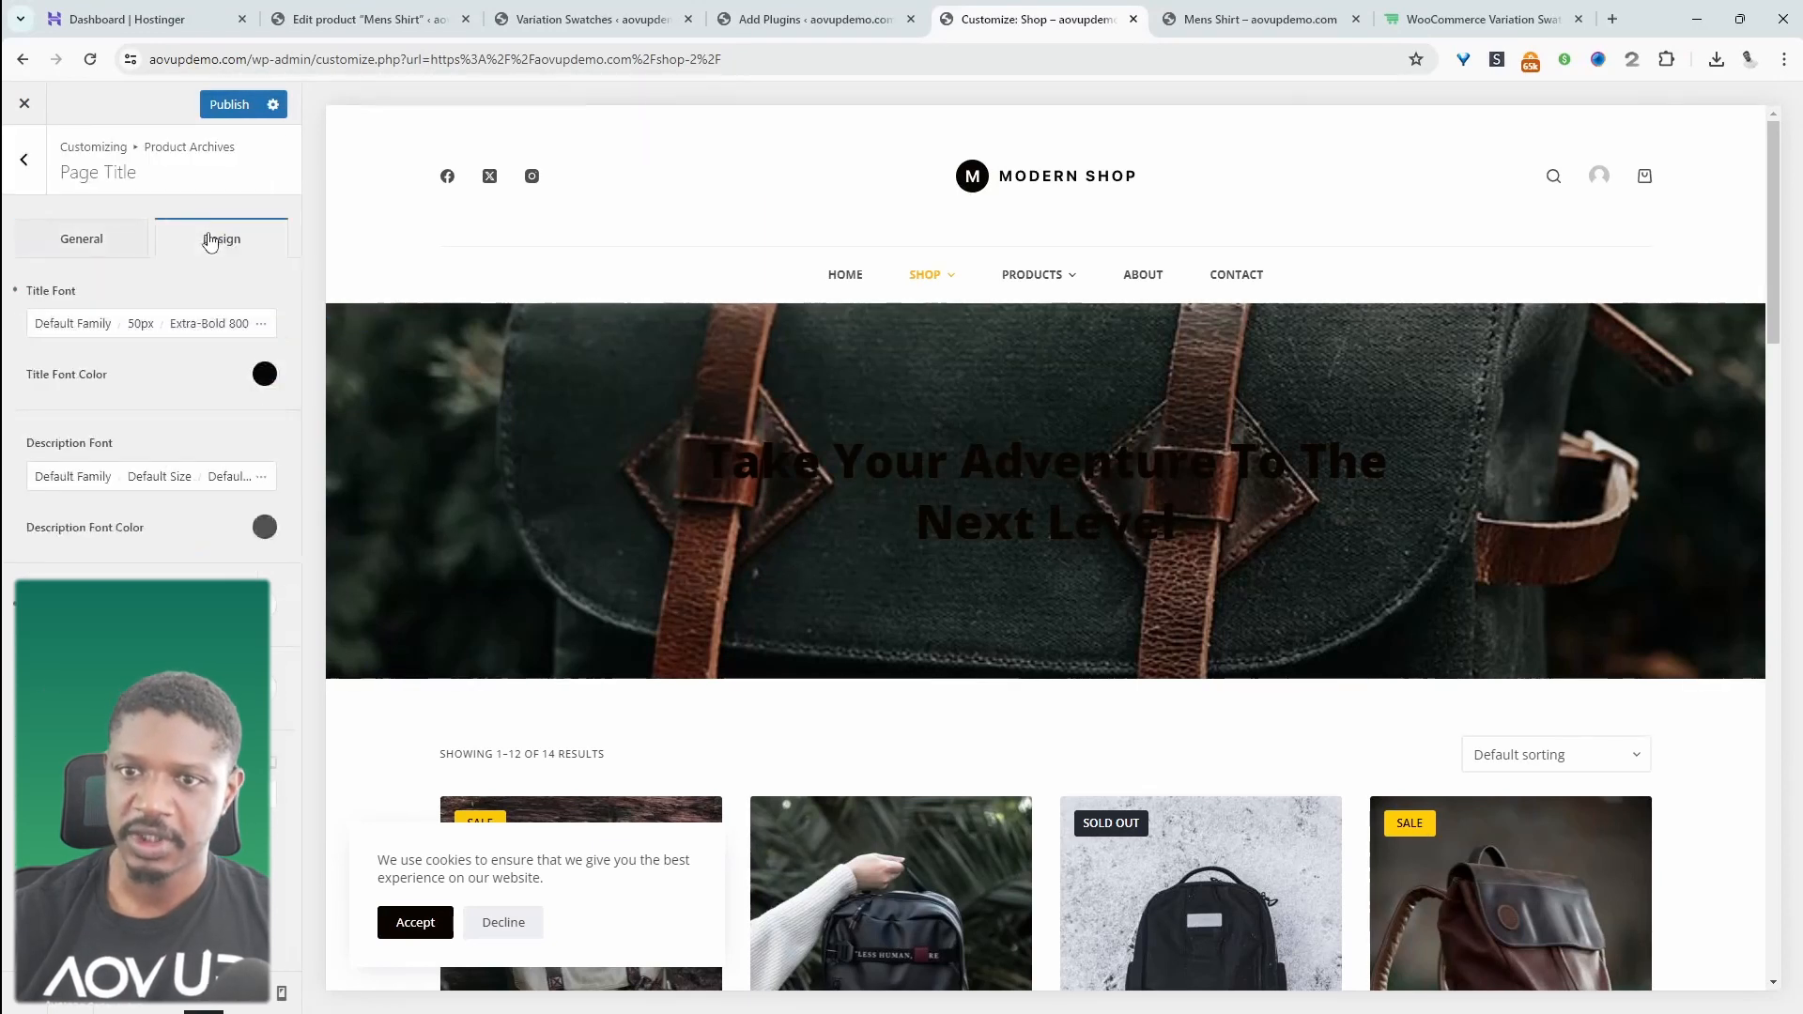
left_click(264, 374)
left_click_drag(216, 542, 32, 424)
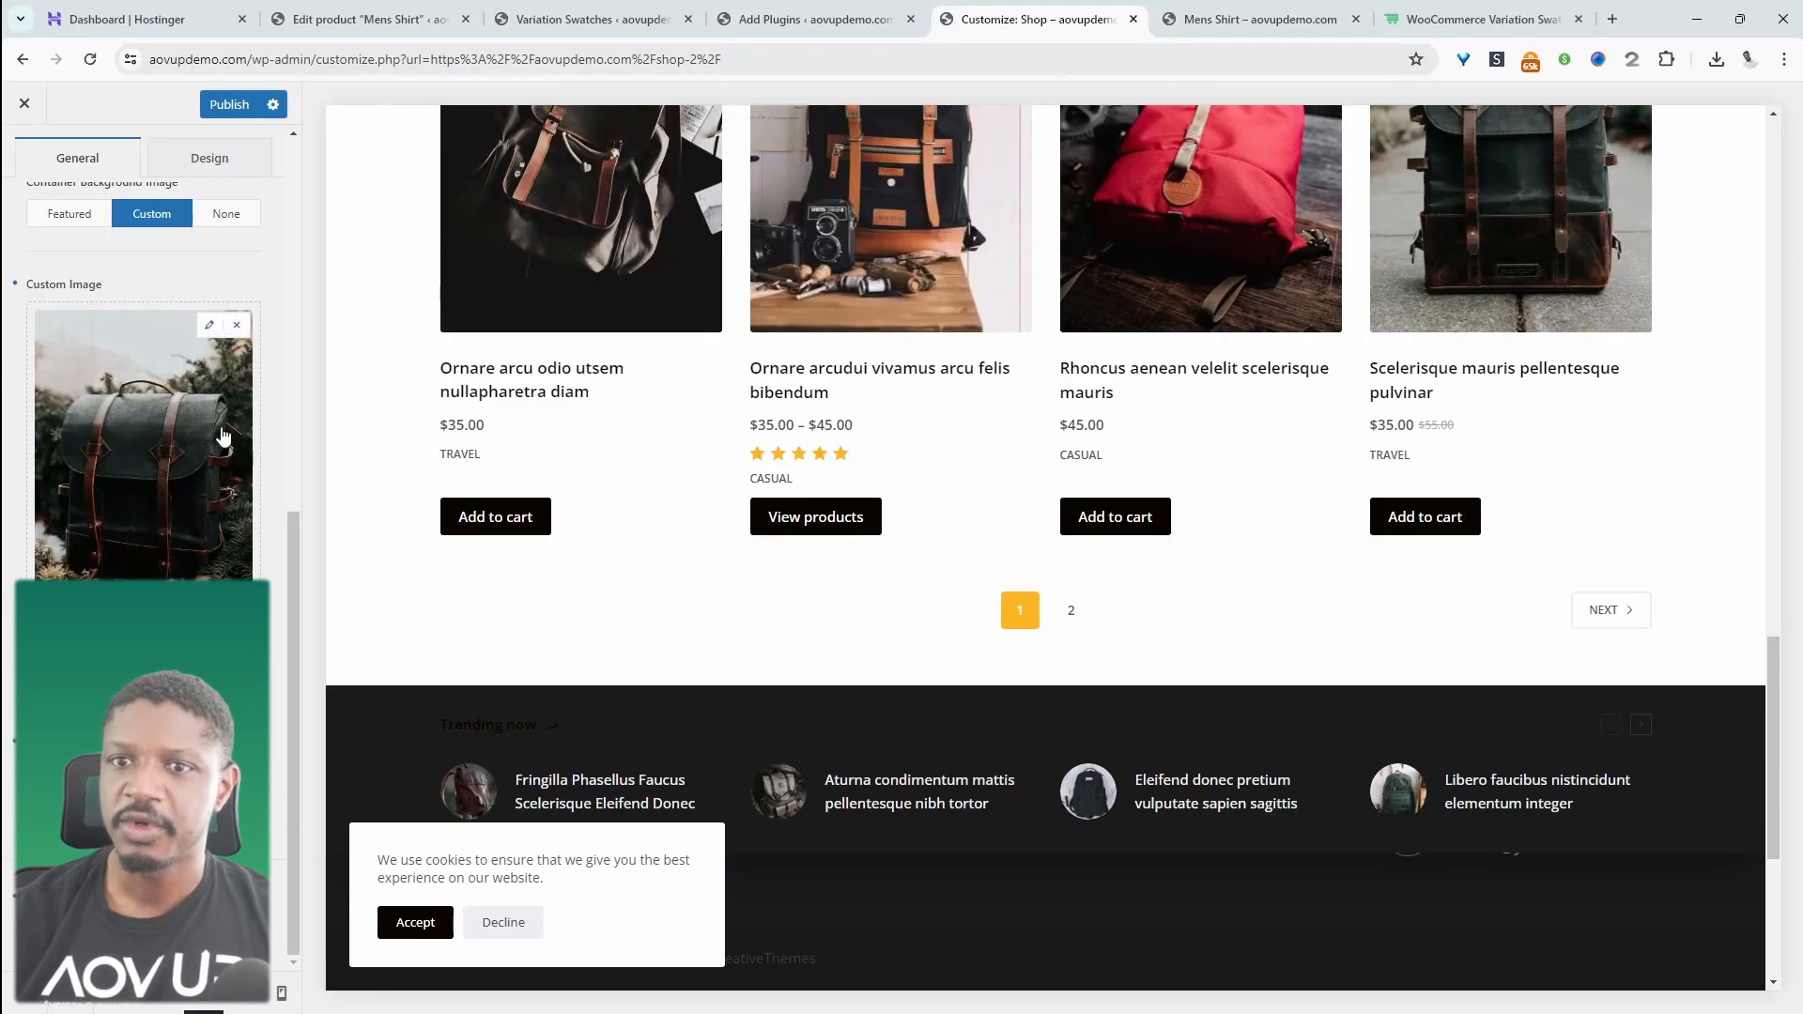
left_click(219, 302)
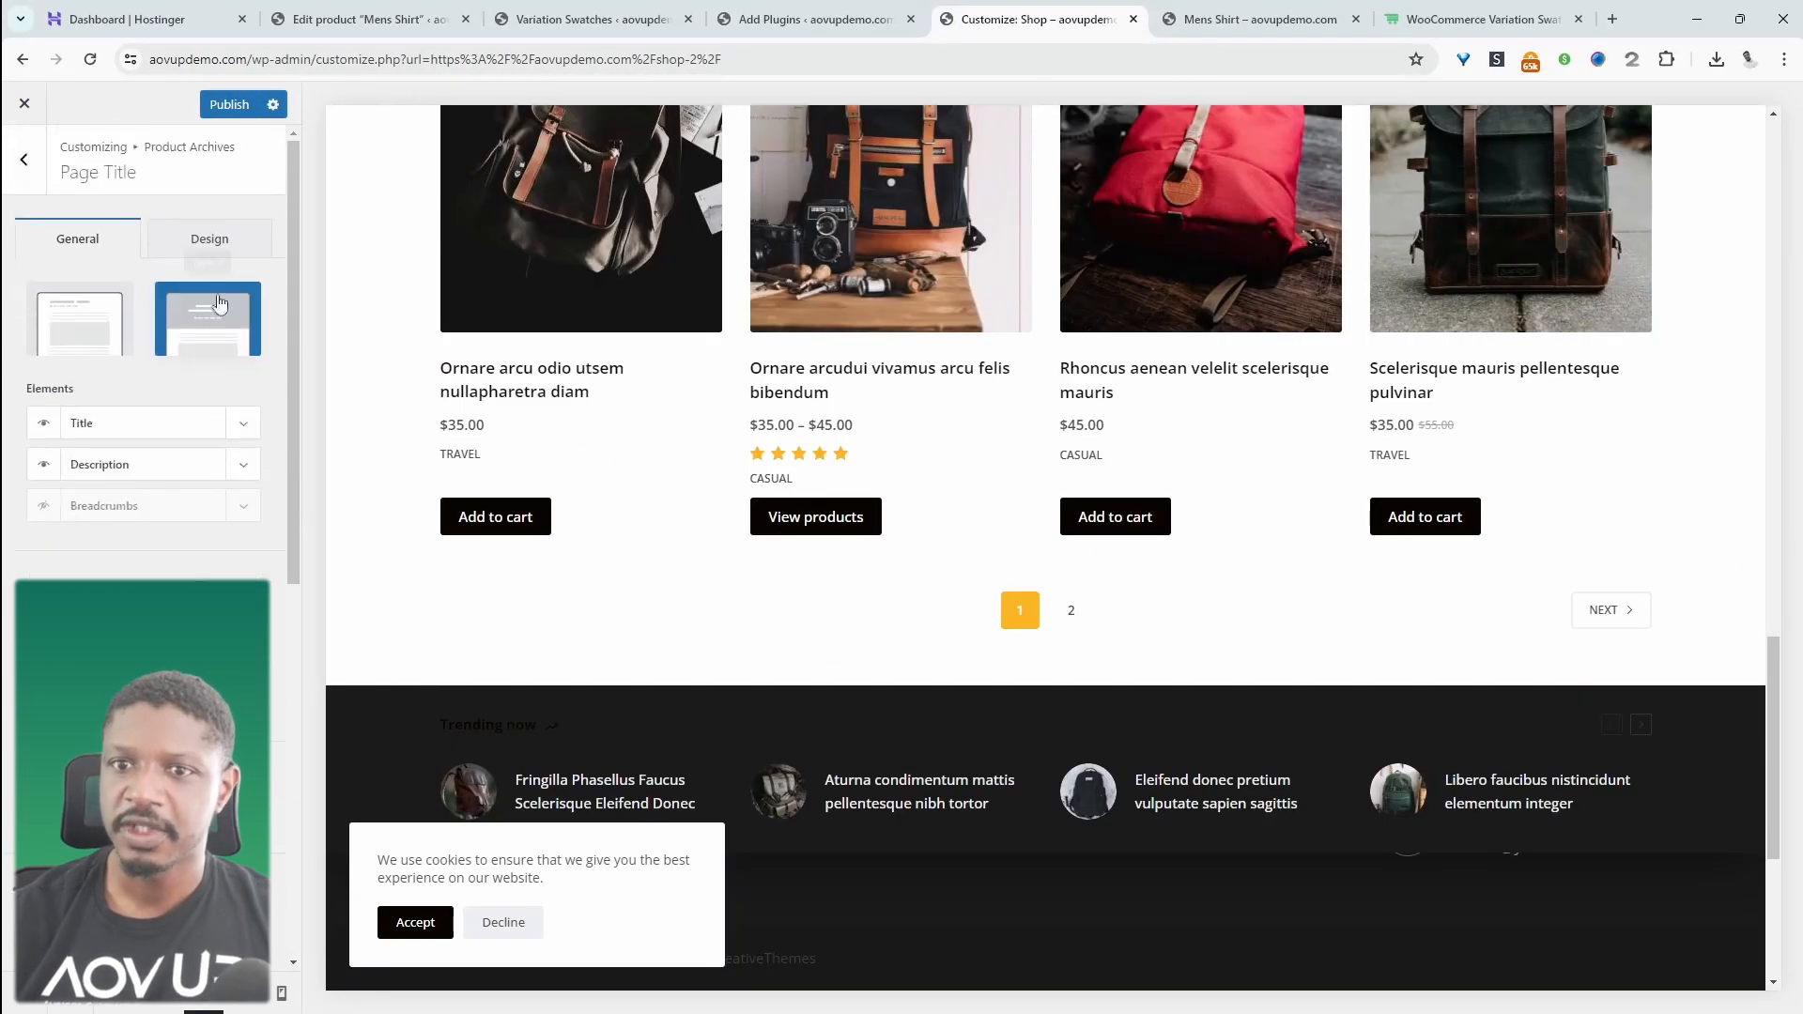
left_click(229, 104)
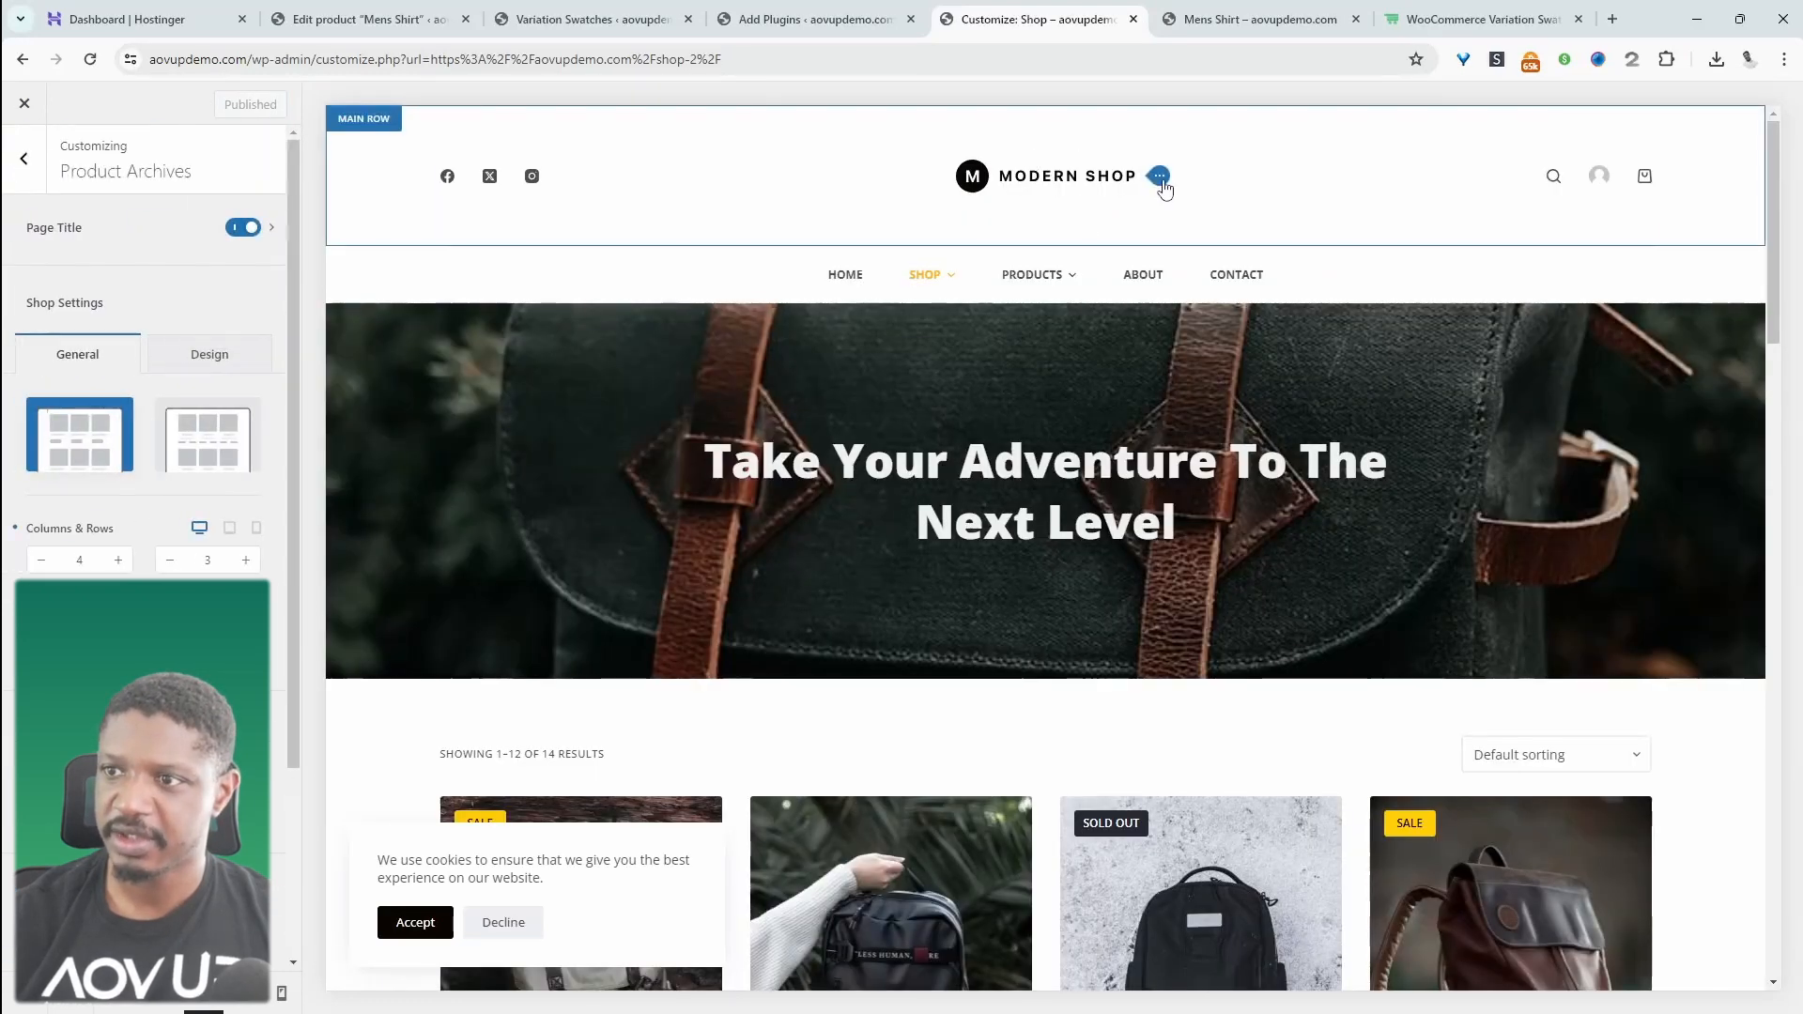
Replace the header logo with an uploaded AOV UP logo at a height of 68 px and publish the change
left_click(1161, 176)
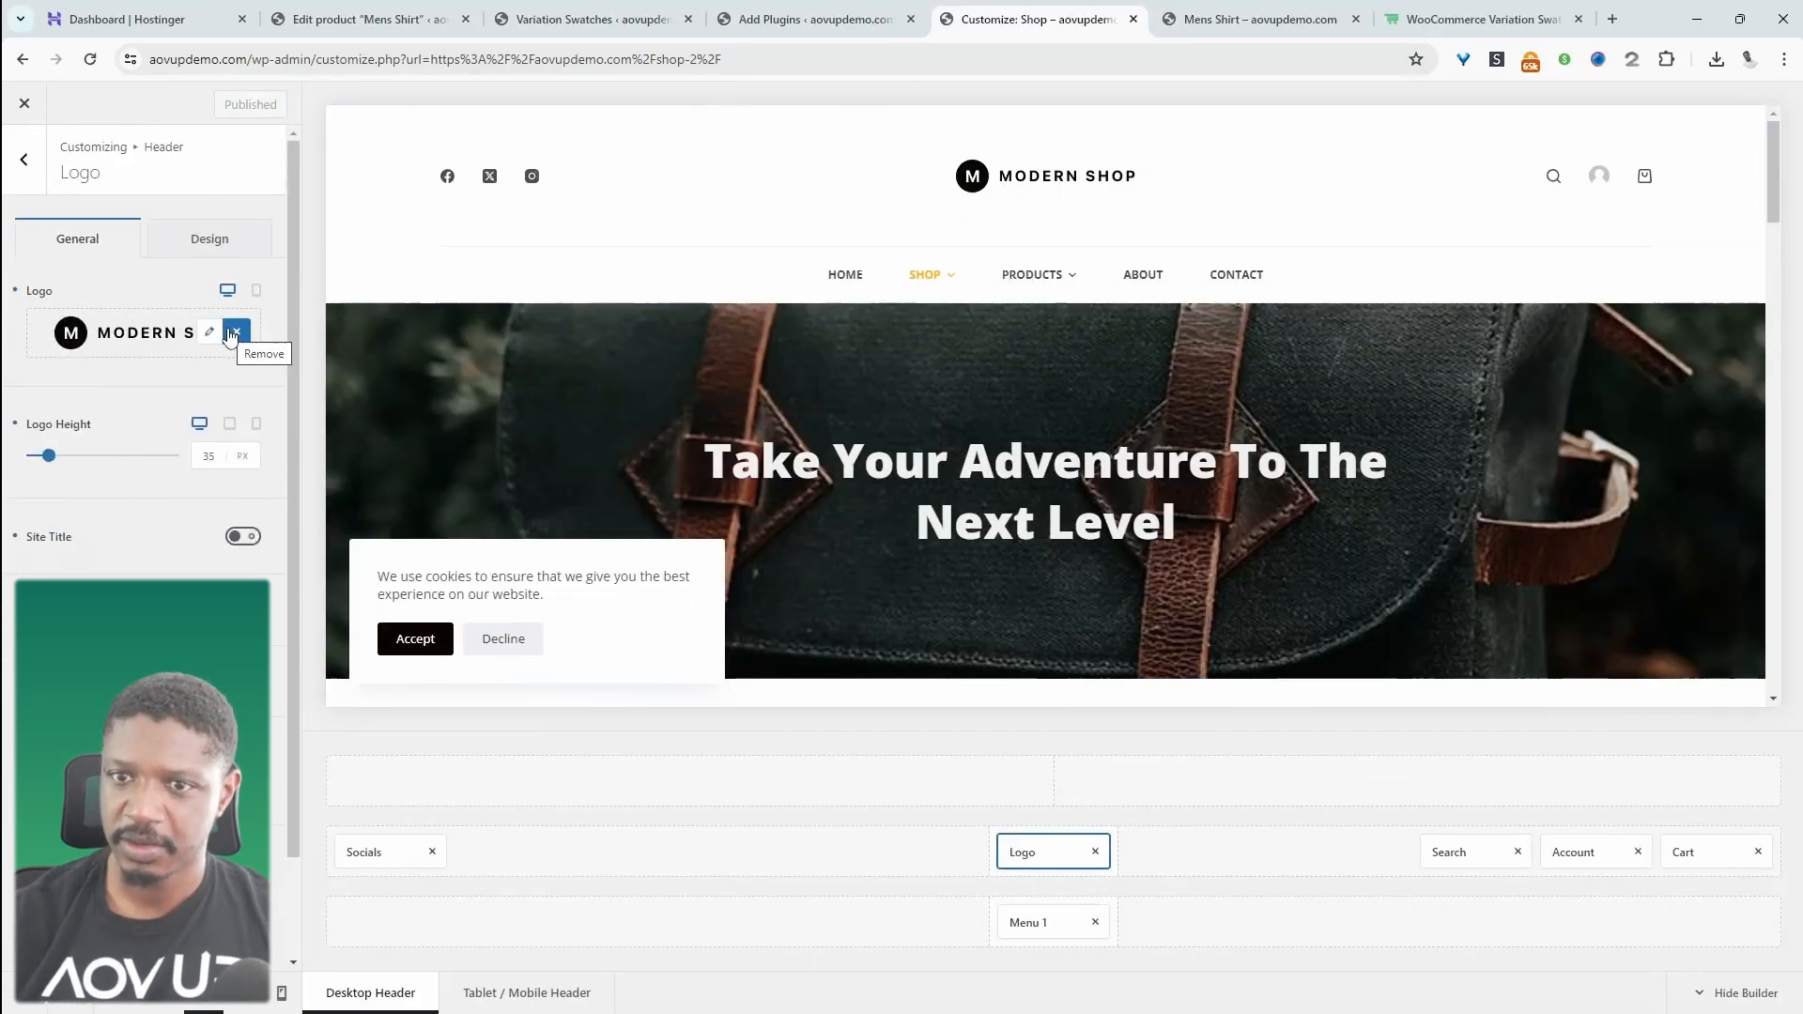
left_click(209, 333)
left_click(79, 174)
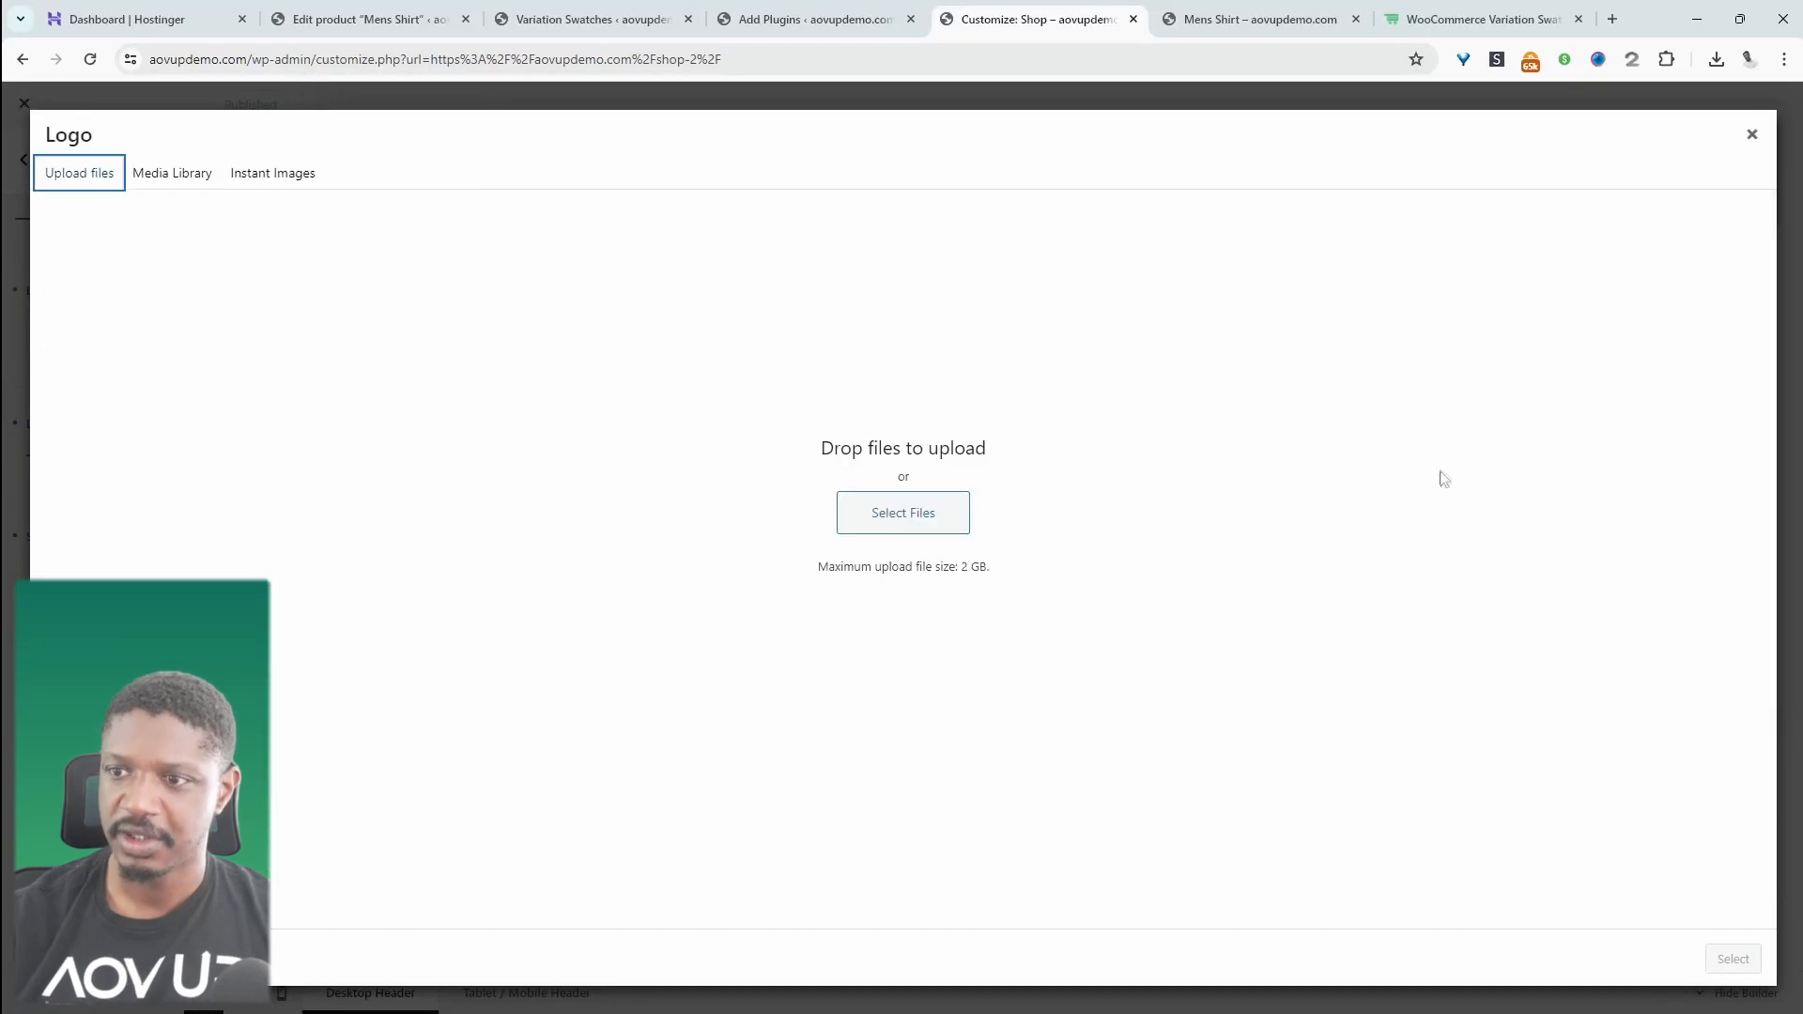
left_click(900, 512)
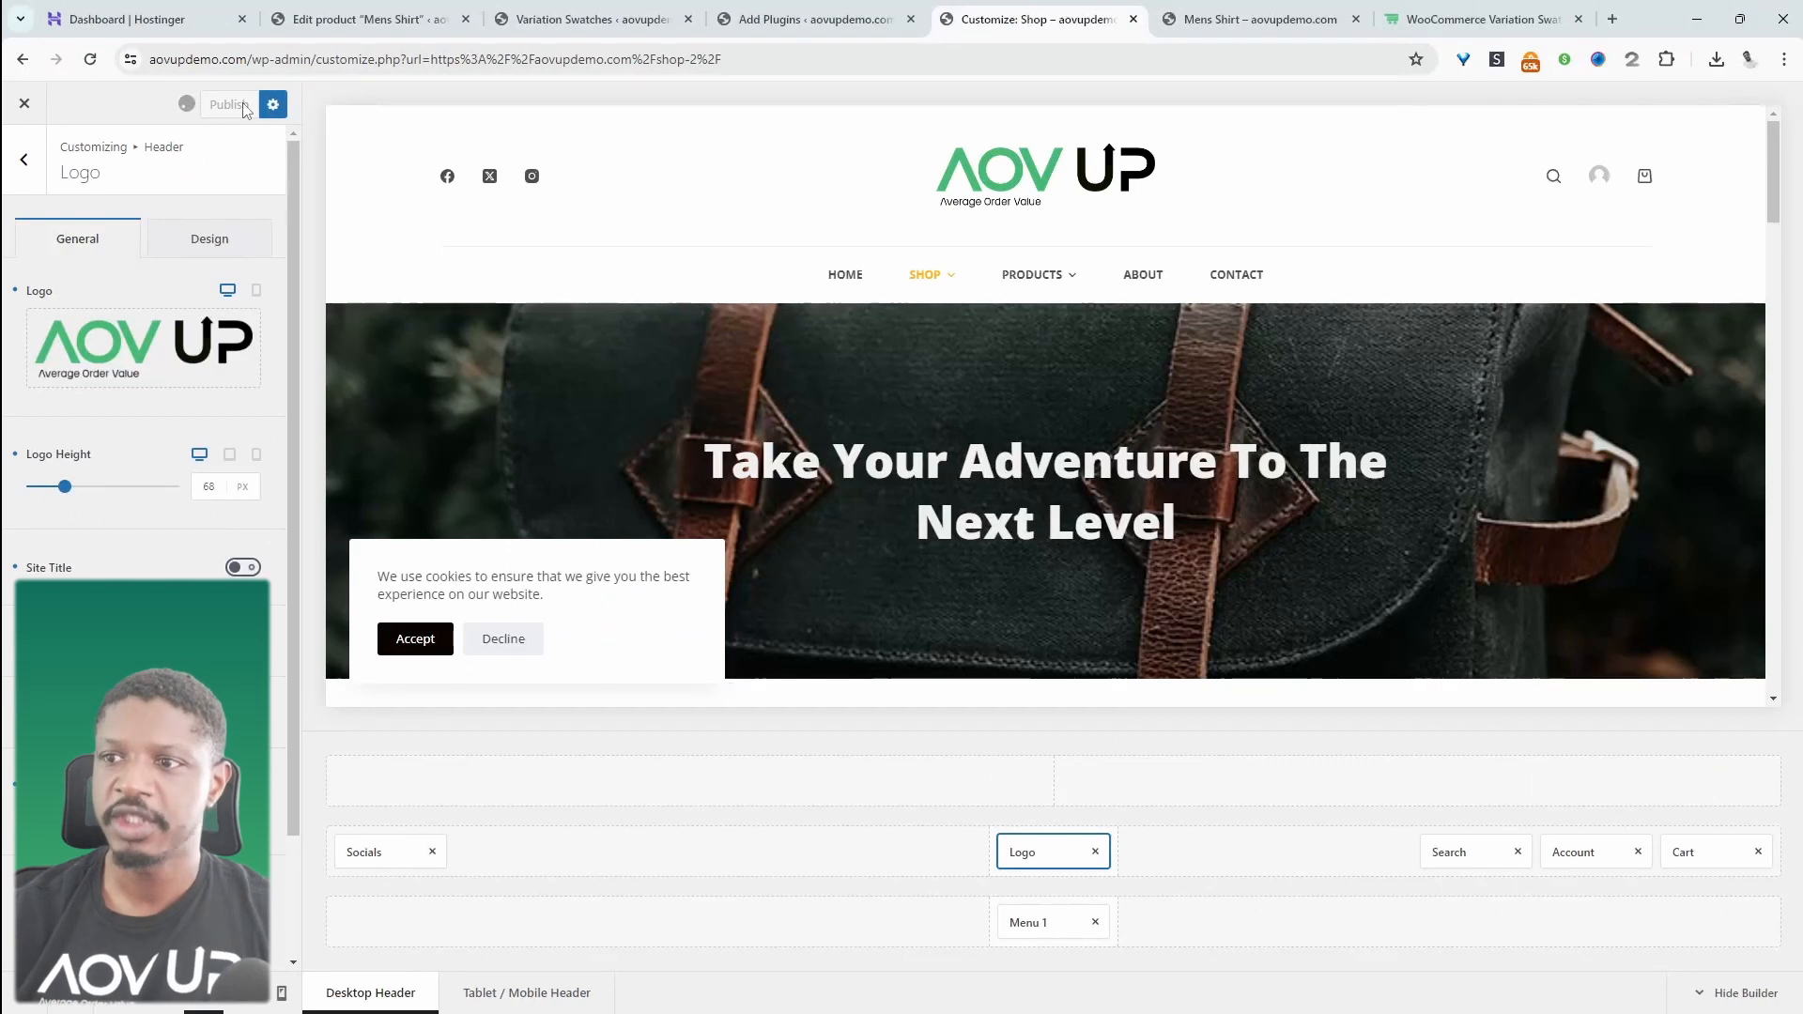
View the live shop and the Mens Shirt product page to look through its image, swatches and additional information
middle_click(1134, 196)
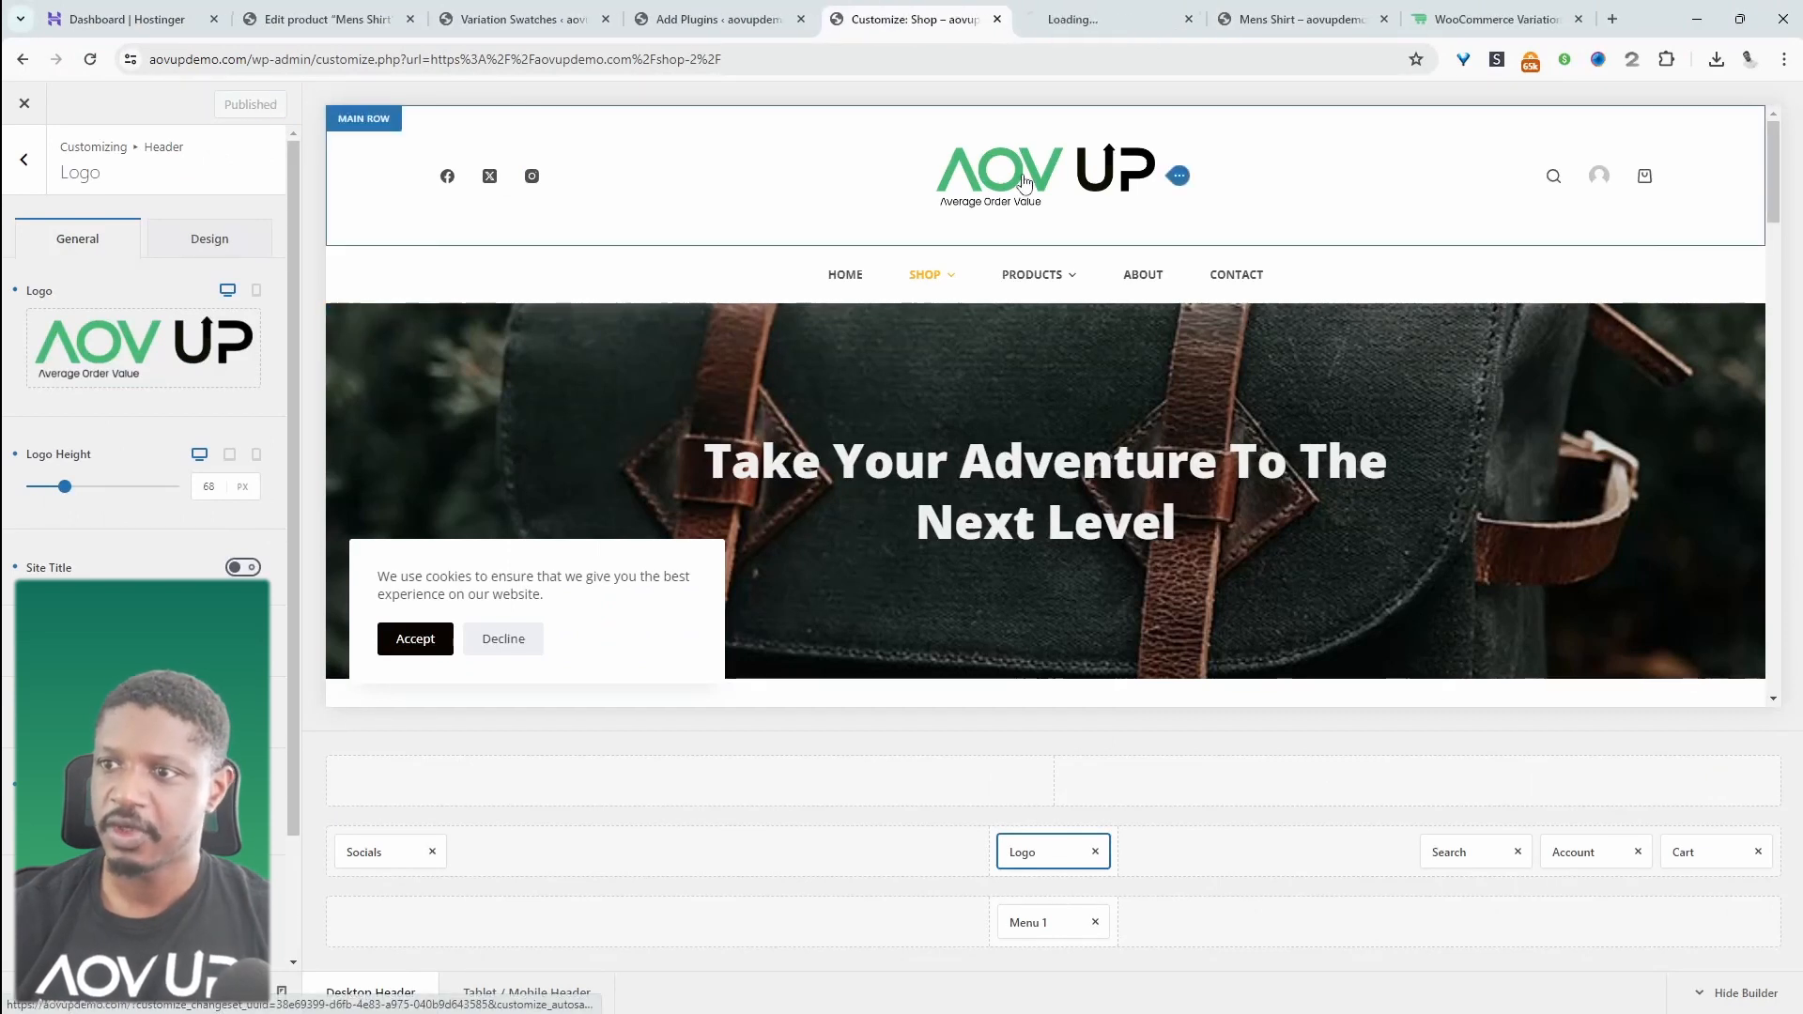
left_click(1104, 13)
scroll(1019, 643, "down", 20)
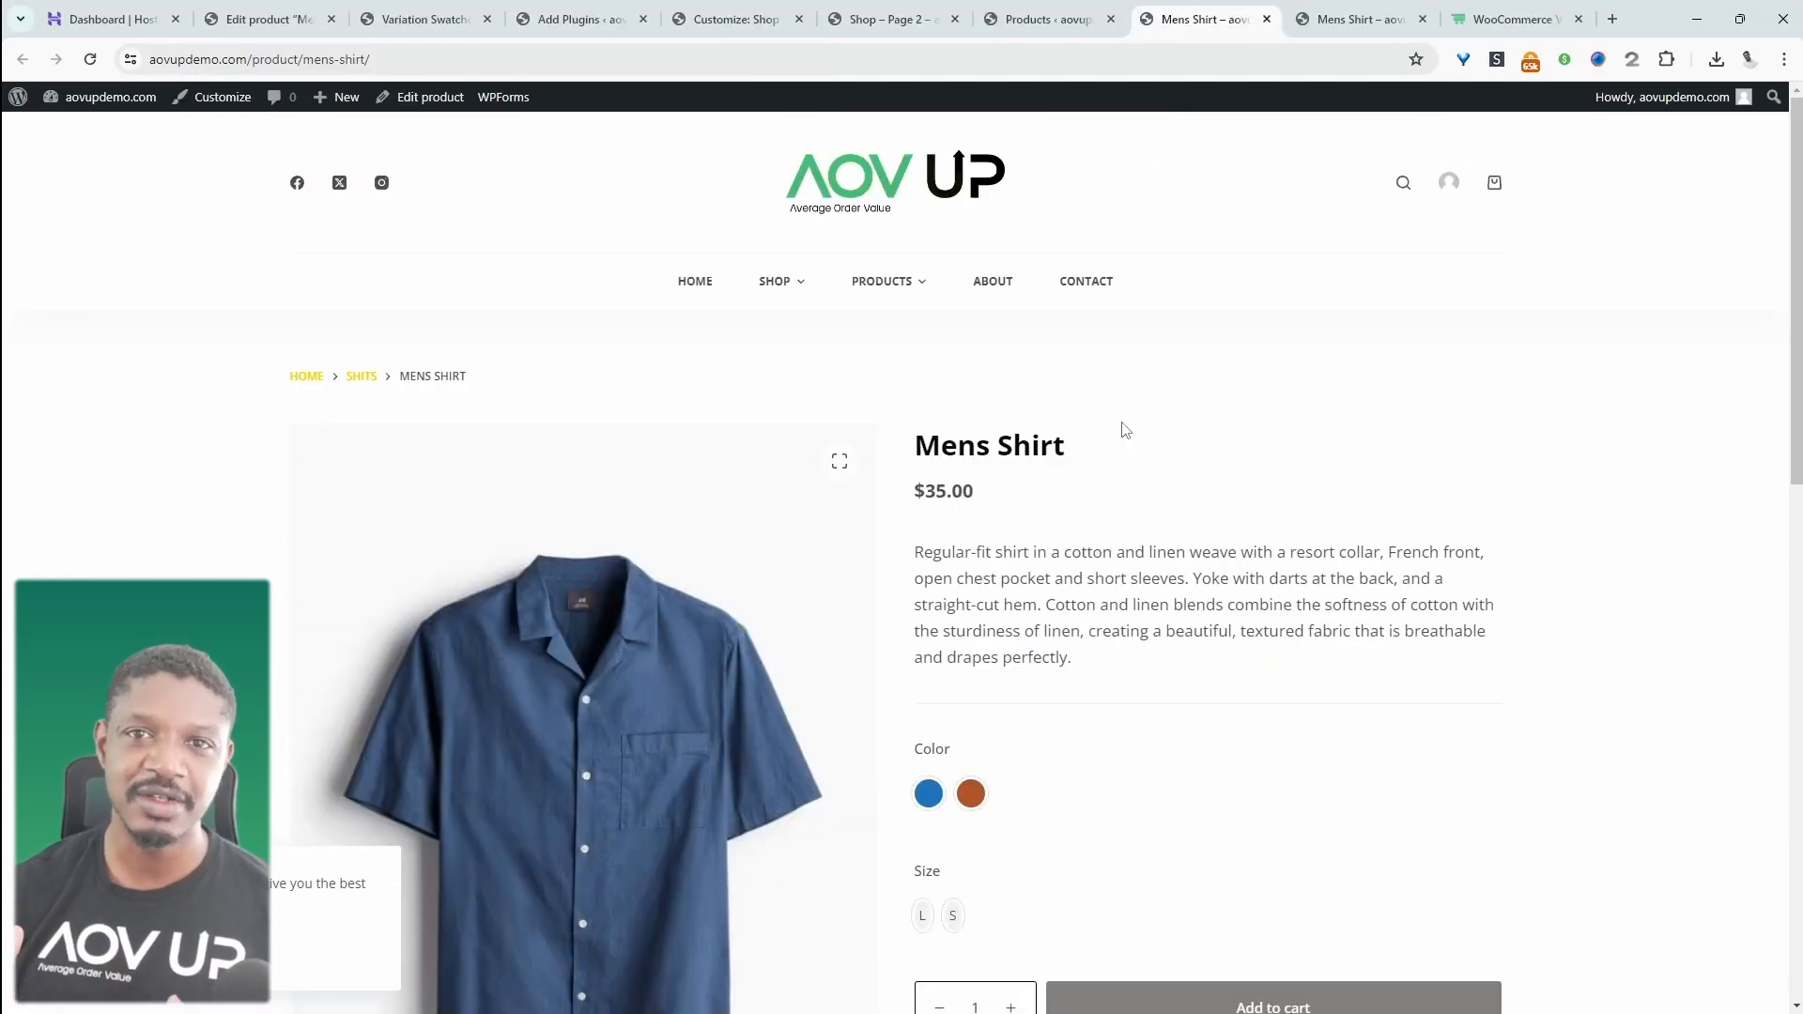
scroll(1126, 430, "down", 3)
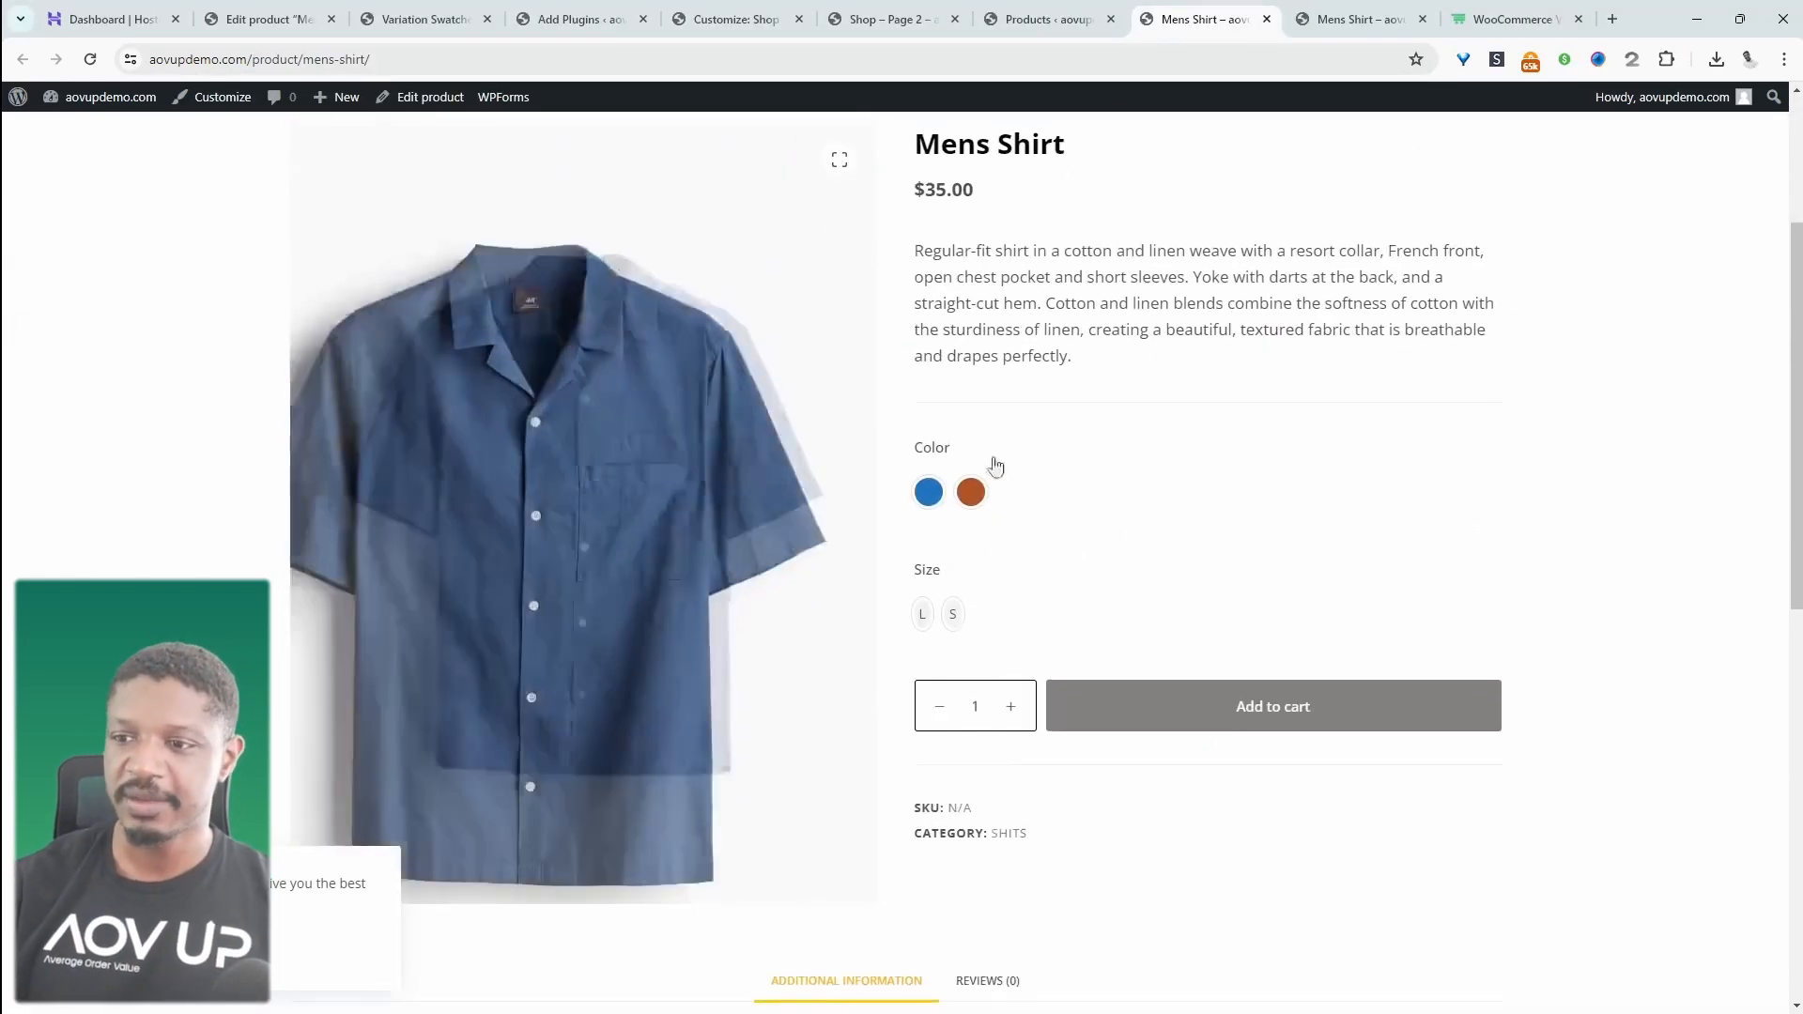
scroll(994, 467, "up", 3)
scroll(857, 480, "down", 3)
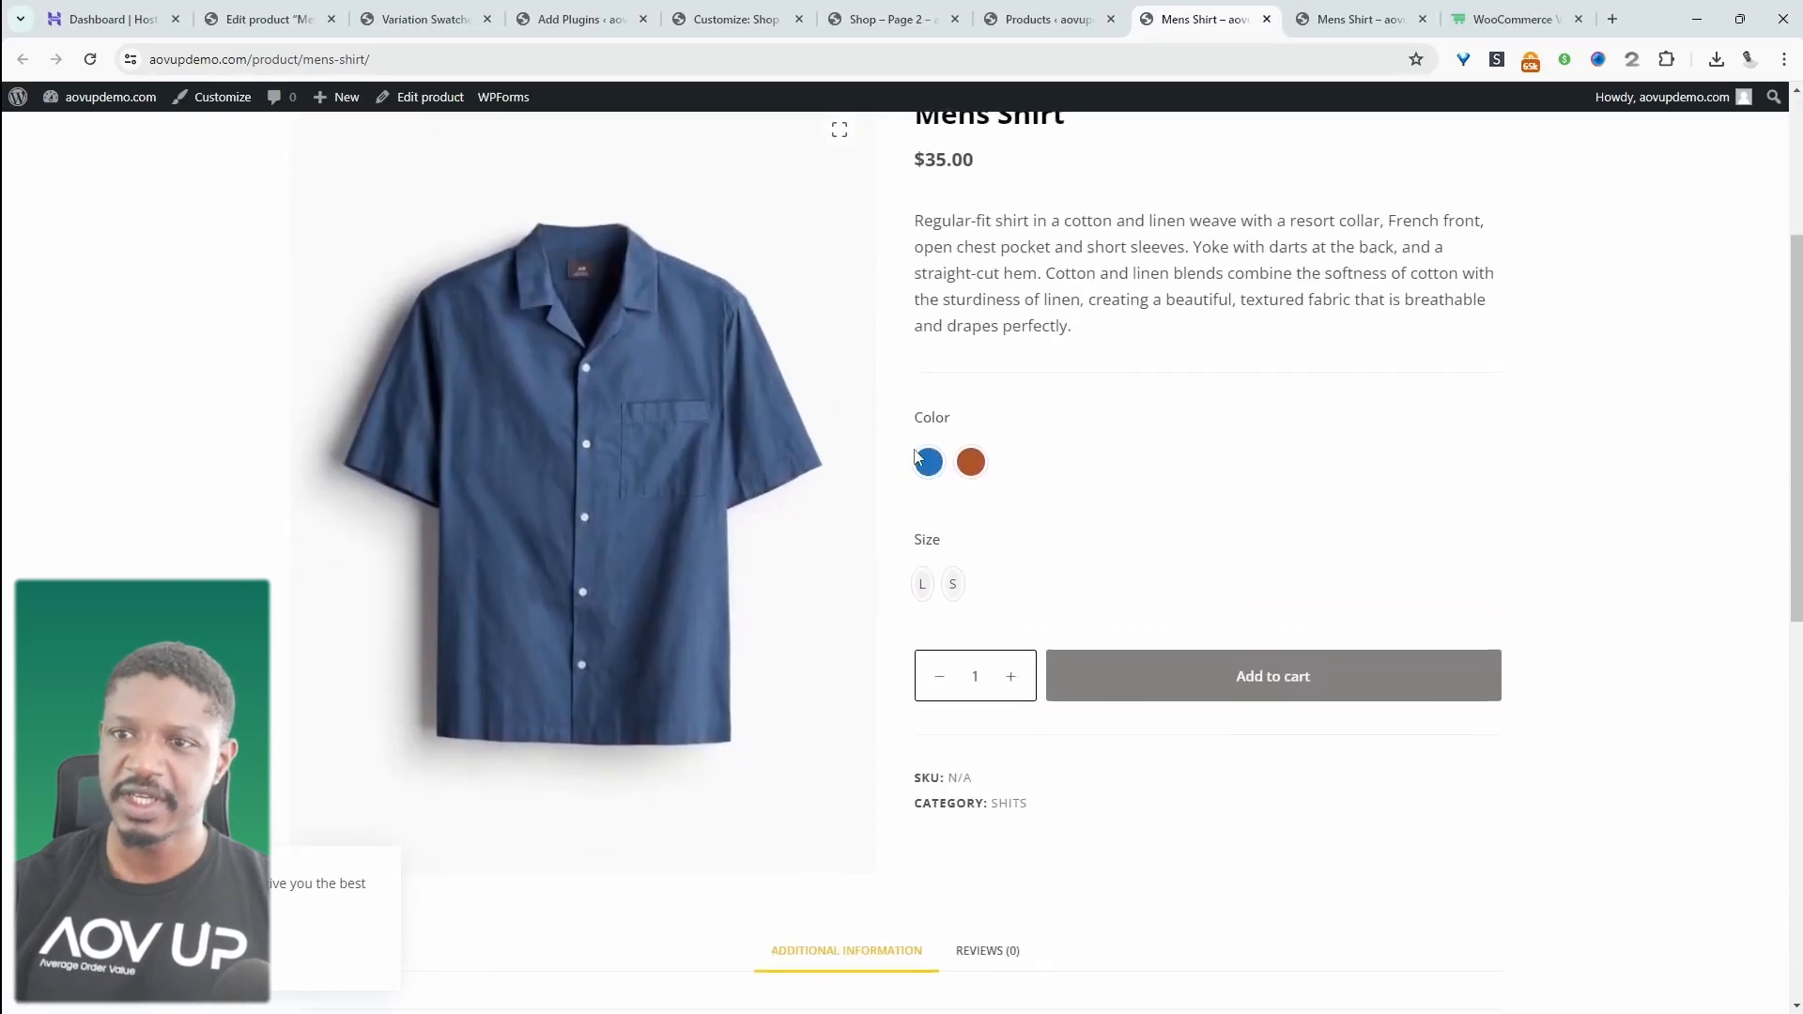
scroll(737, 589, "down", 4)
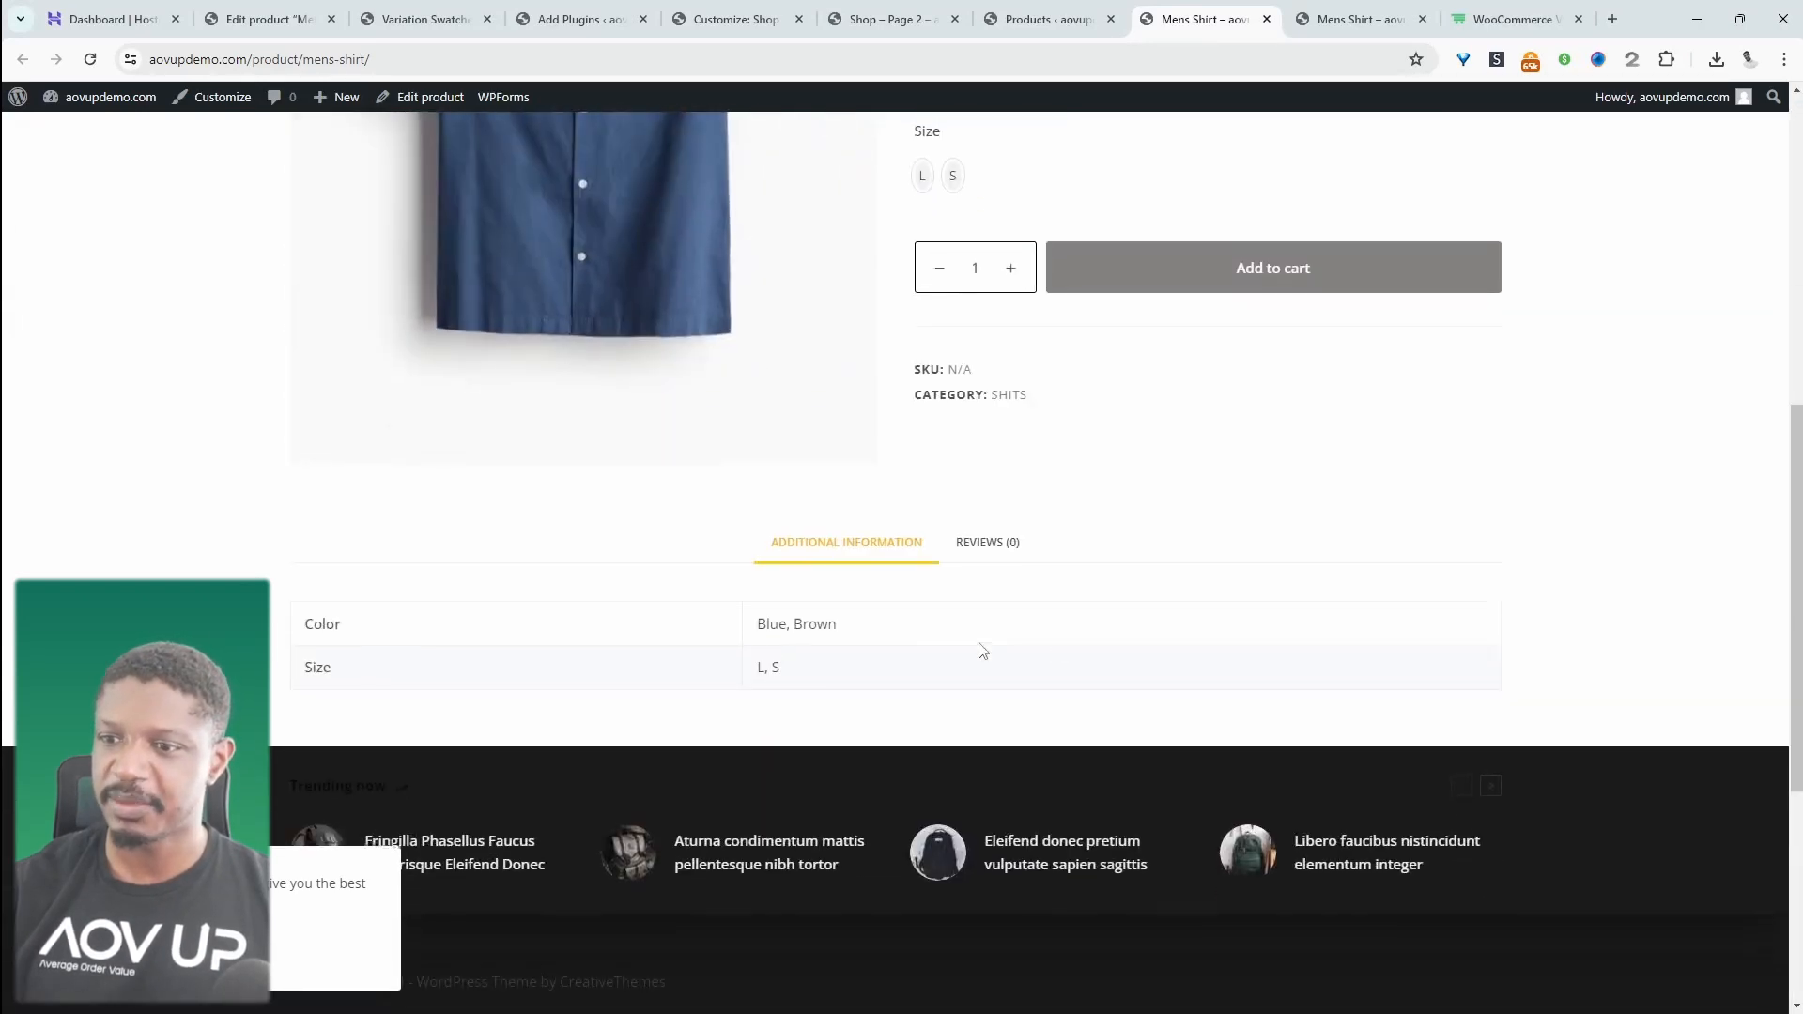
scroll(978, 645, "up", 8)
Open the Mens Shirt page in the theme customizer and bring up its Product Elements settings
left_click(198, 101)
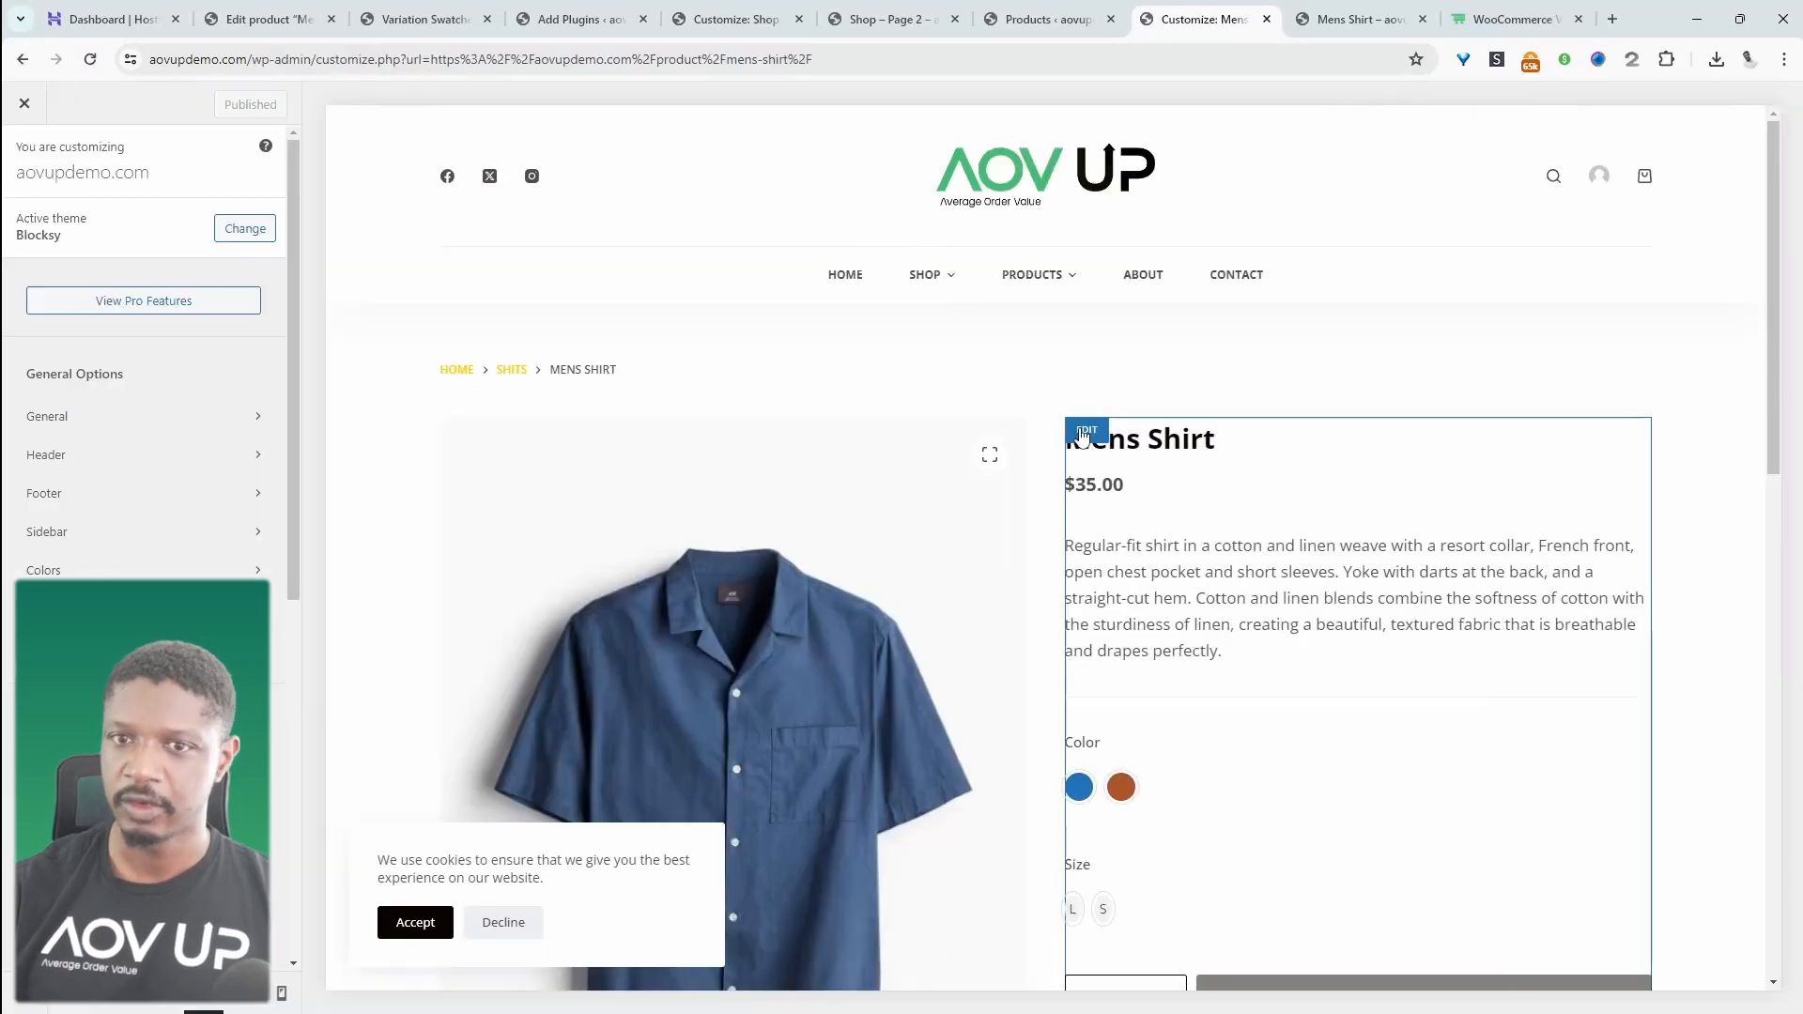
left_click(1087, 431)
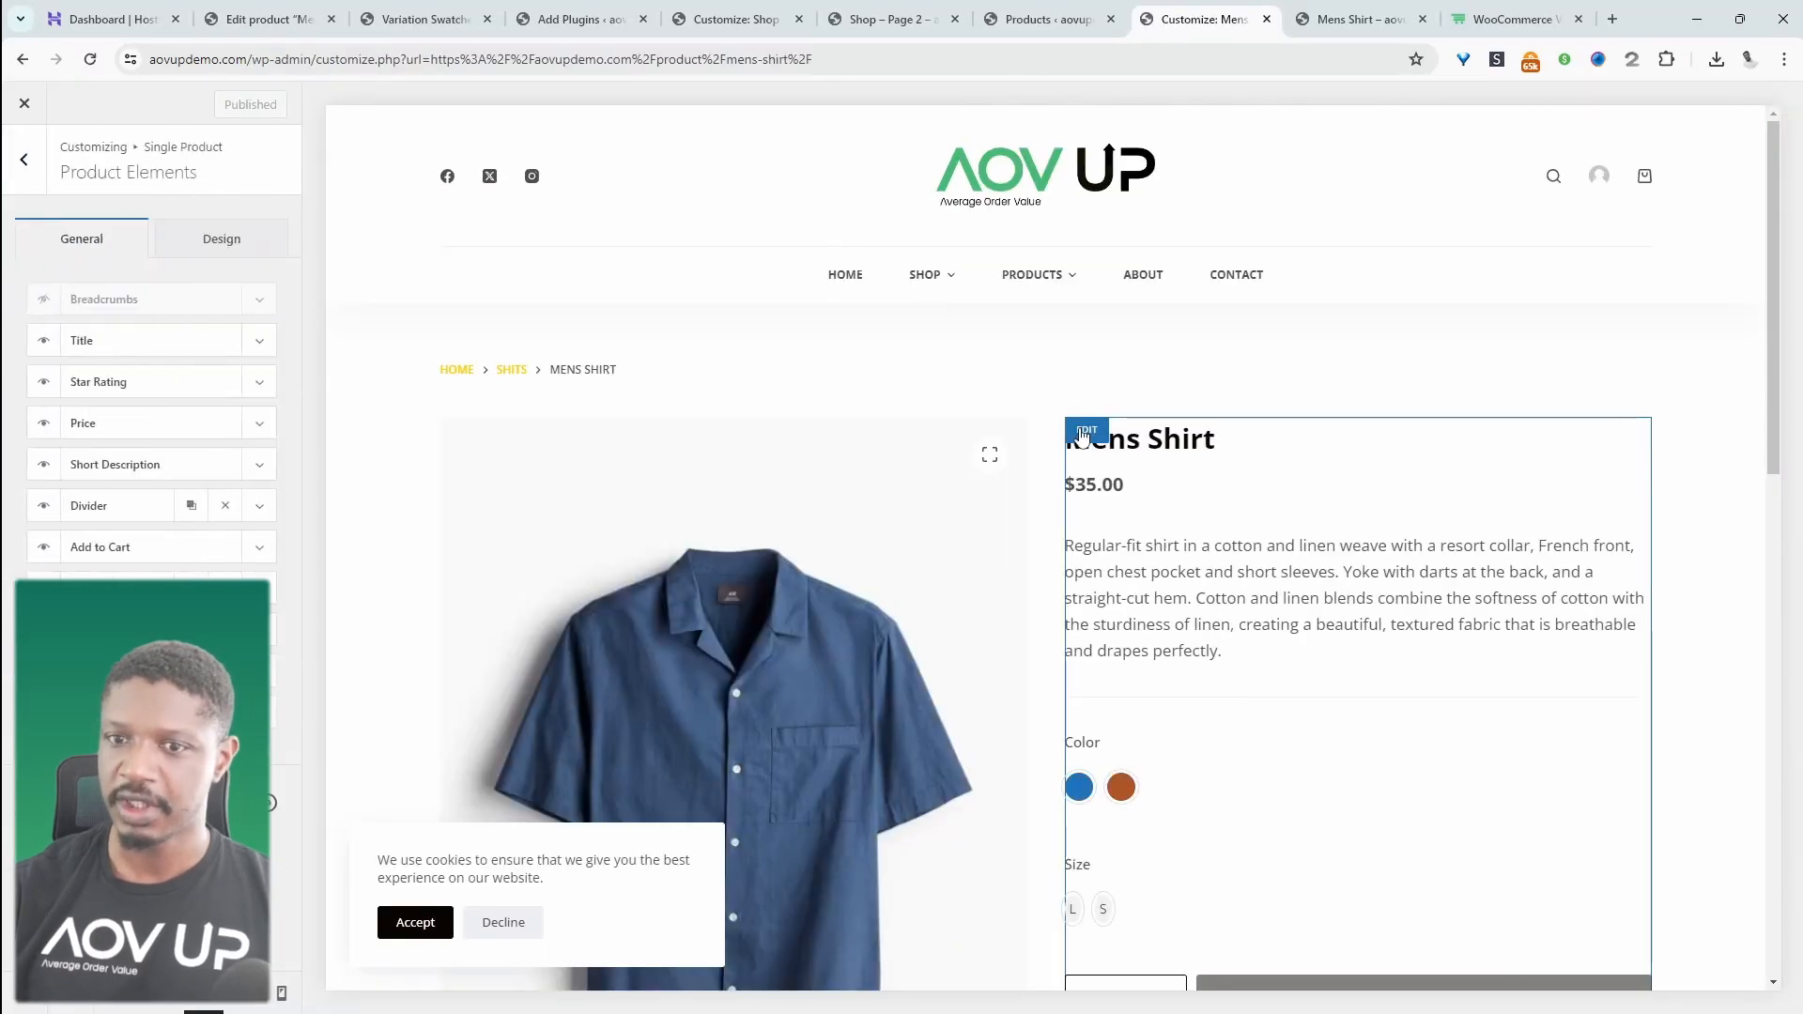
scroll(901, 441, "down", 1)
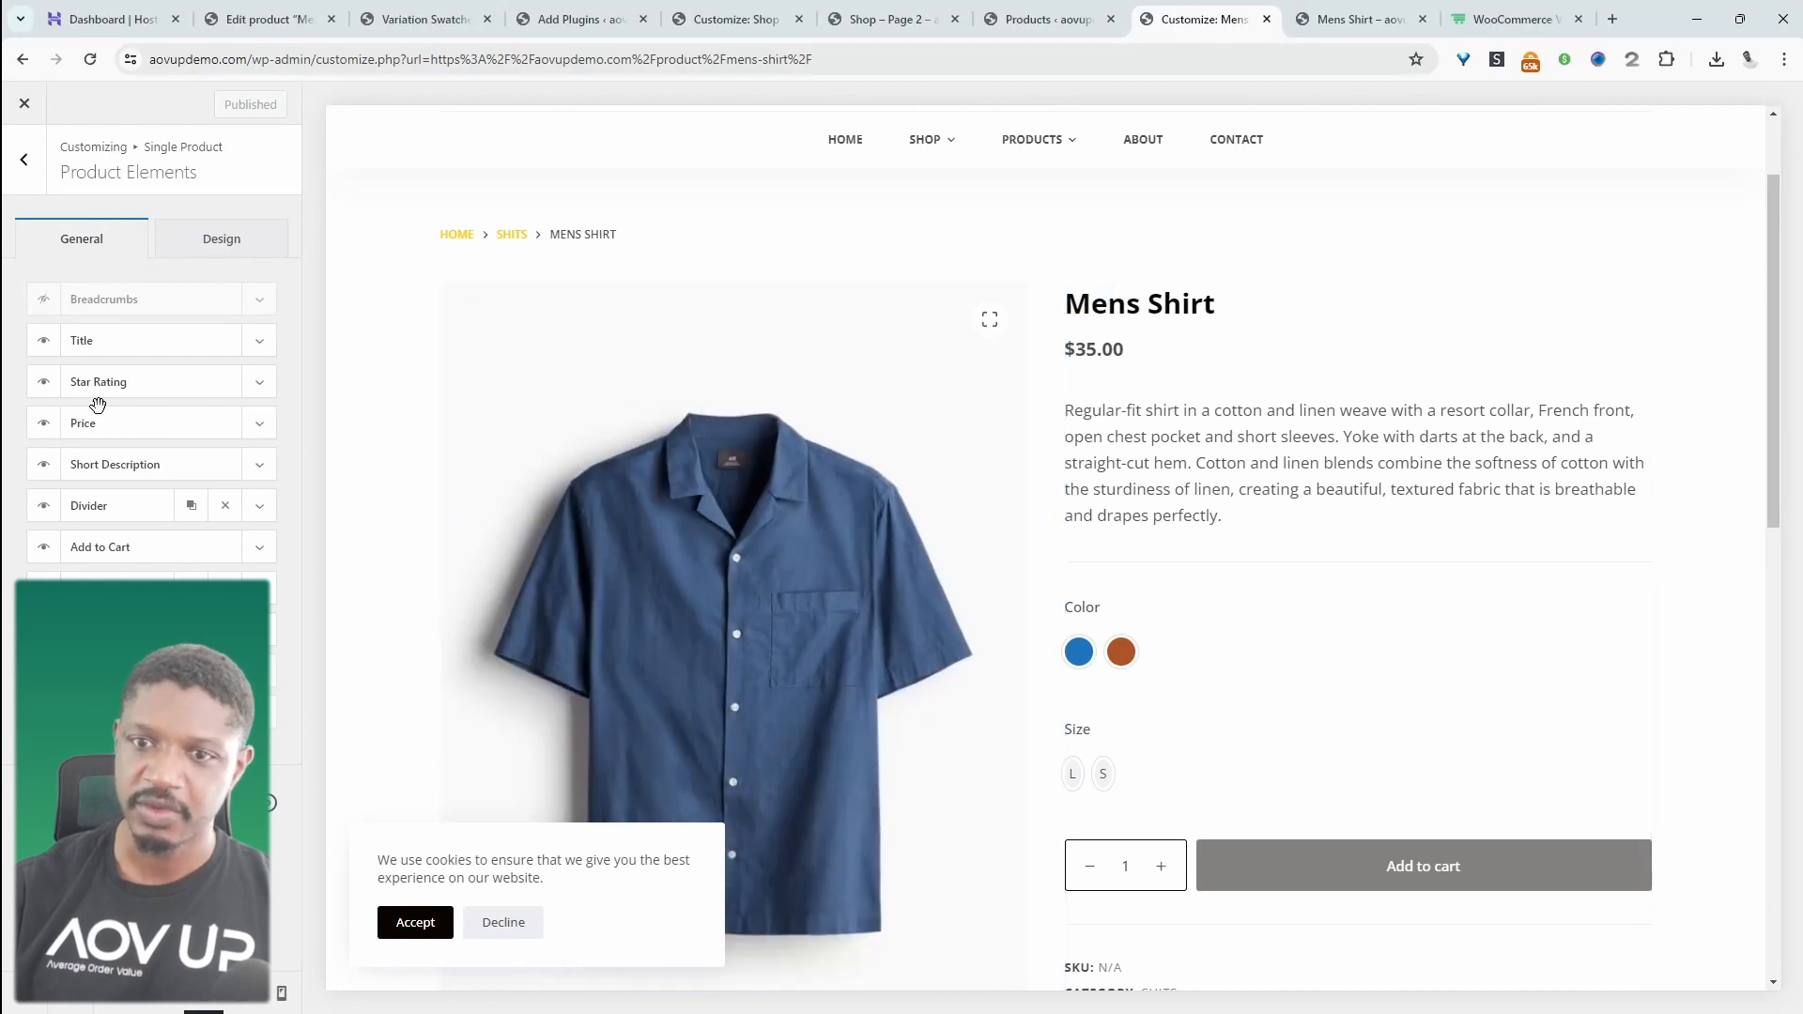
Try out the visibility toggles of the Star Rating and Breadcrumbs product elements and restore their original visibility
left_click(44, 382)
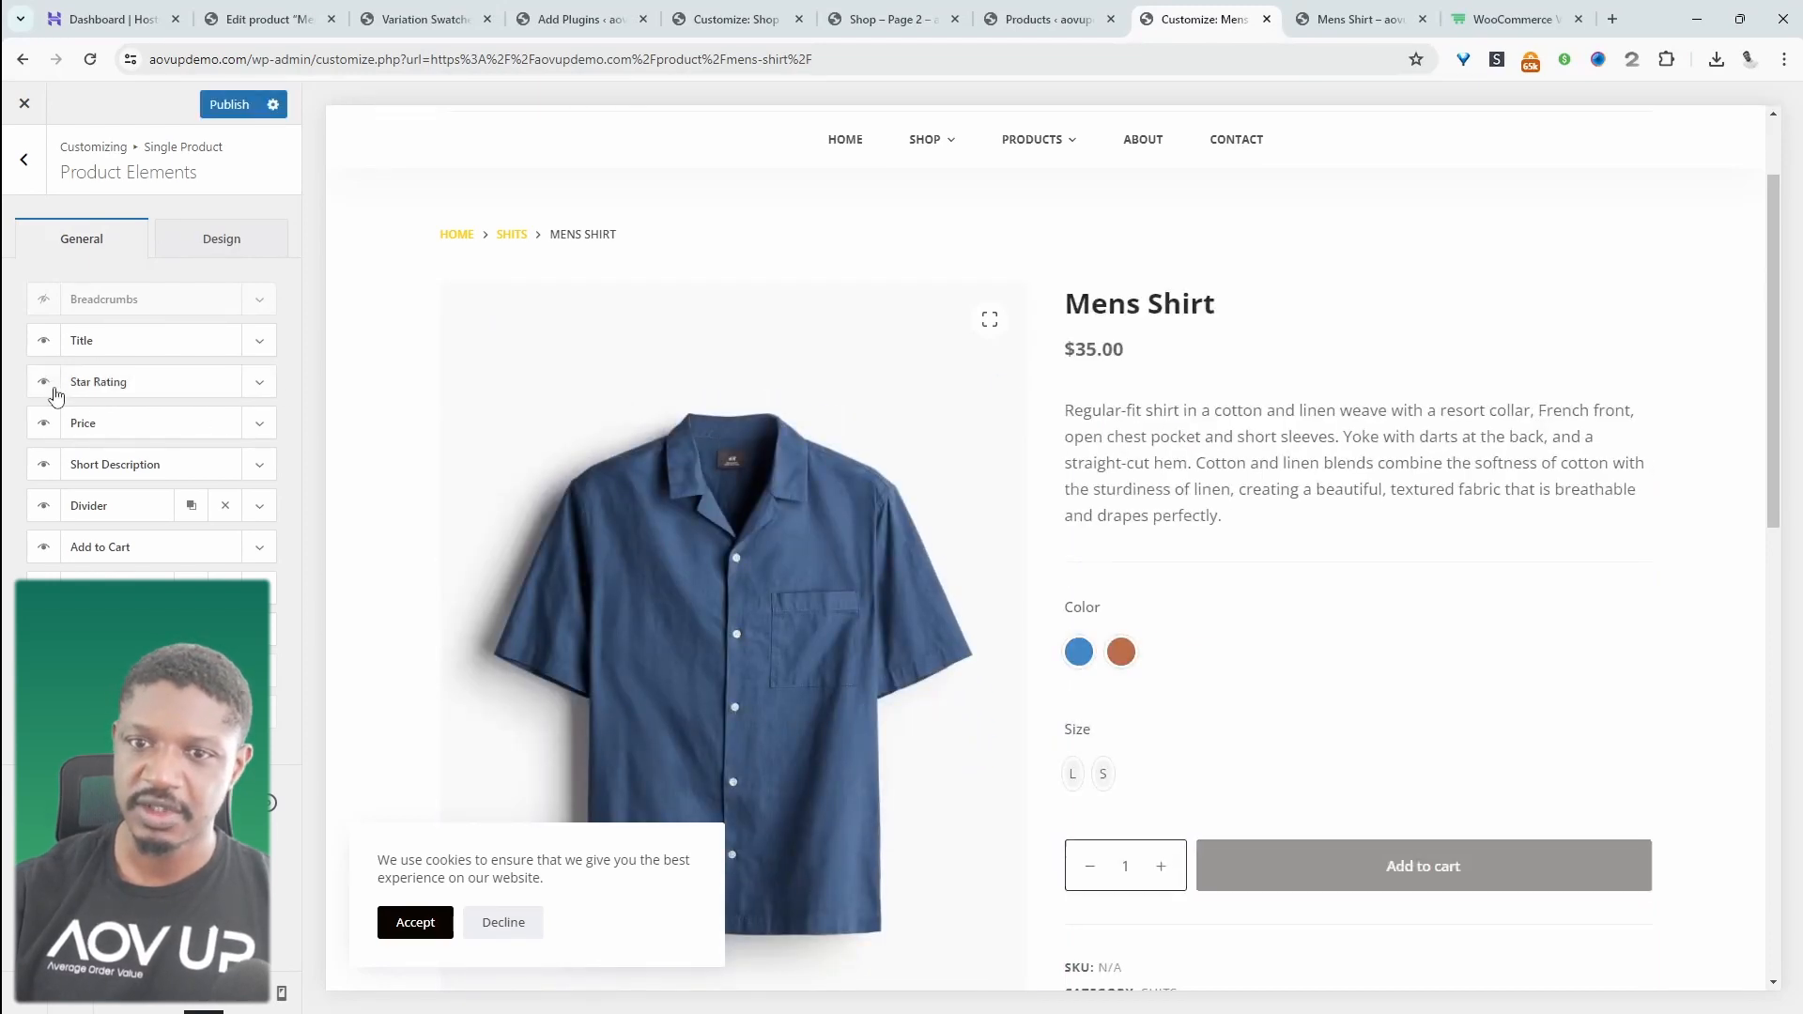
left_click(43, 301)
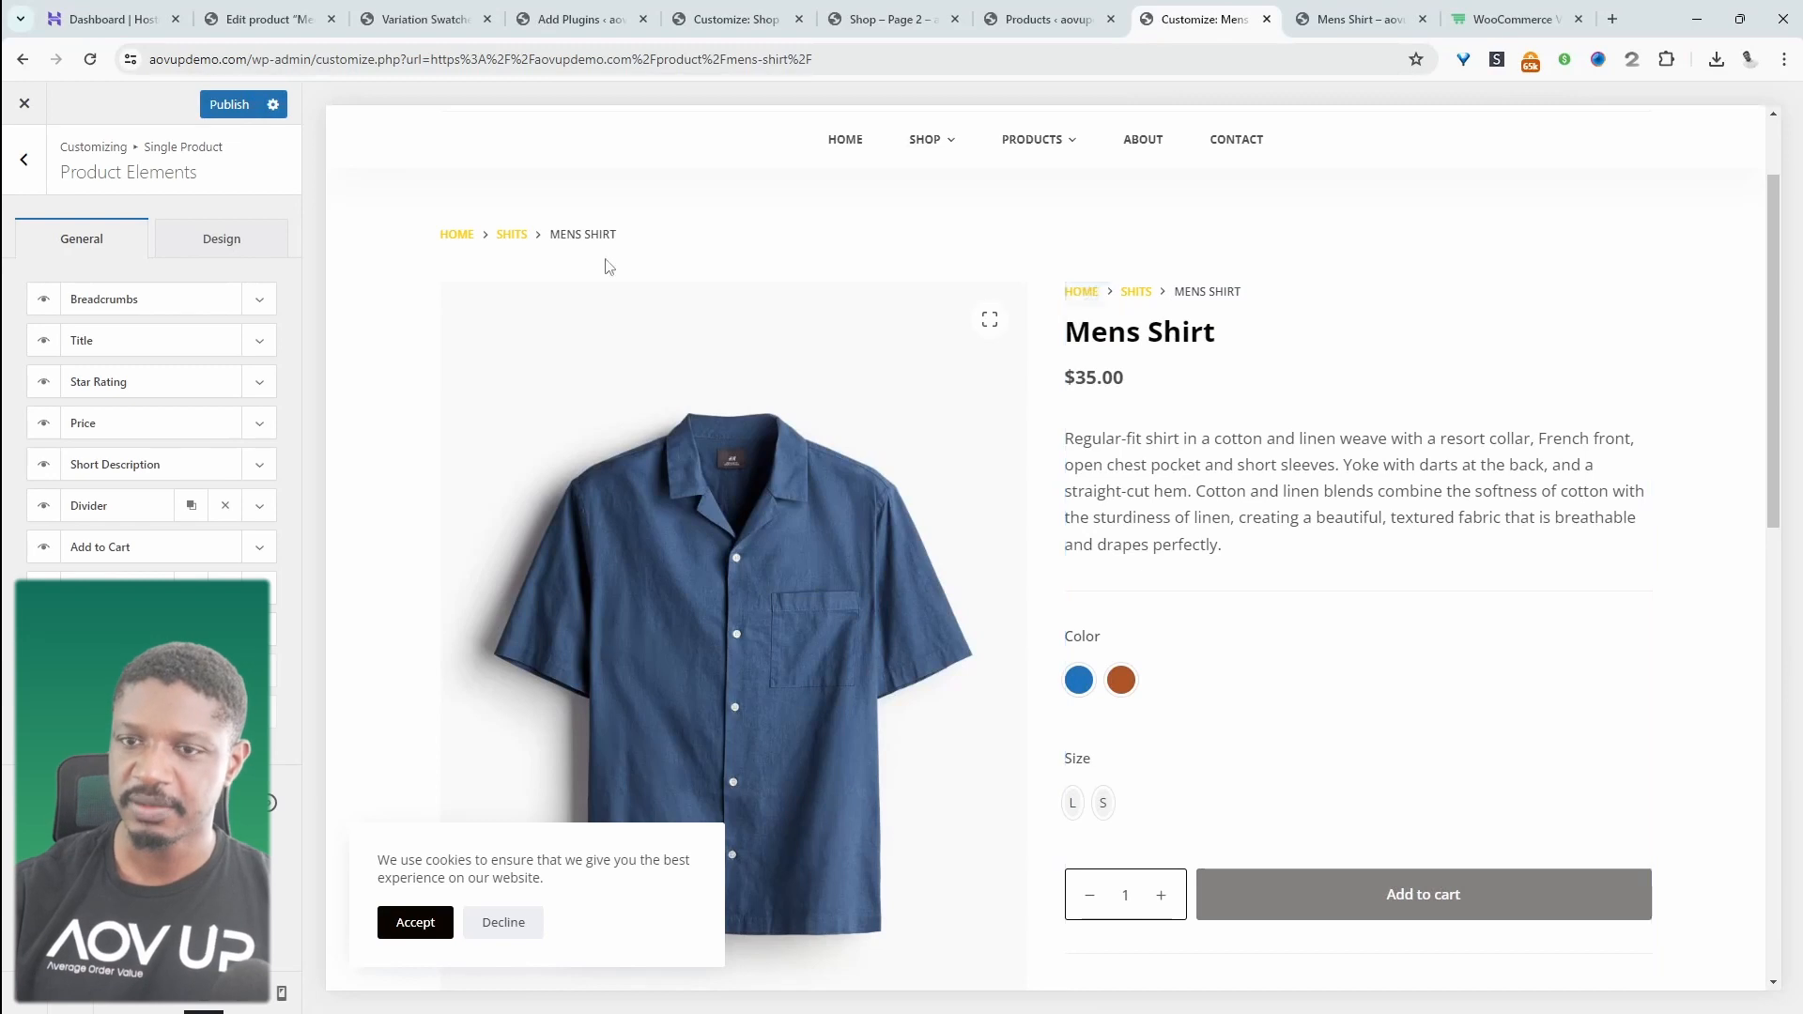
left_click(43, 299)
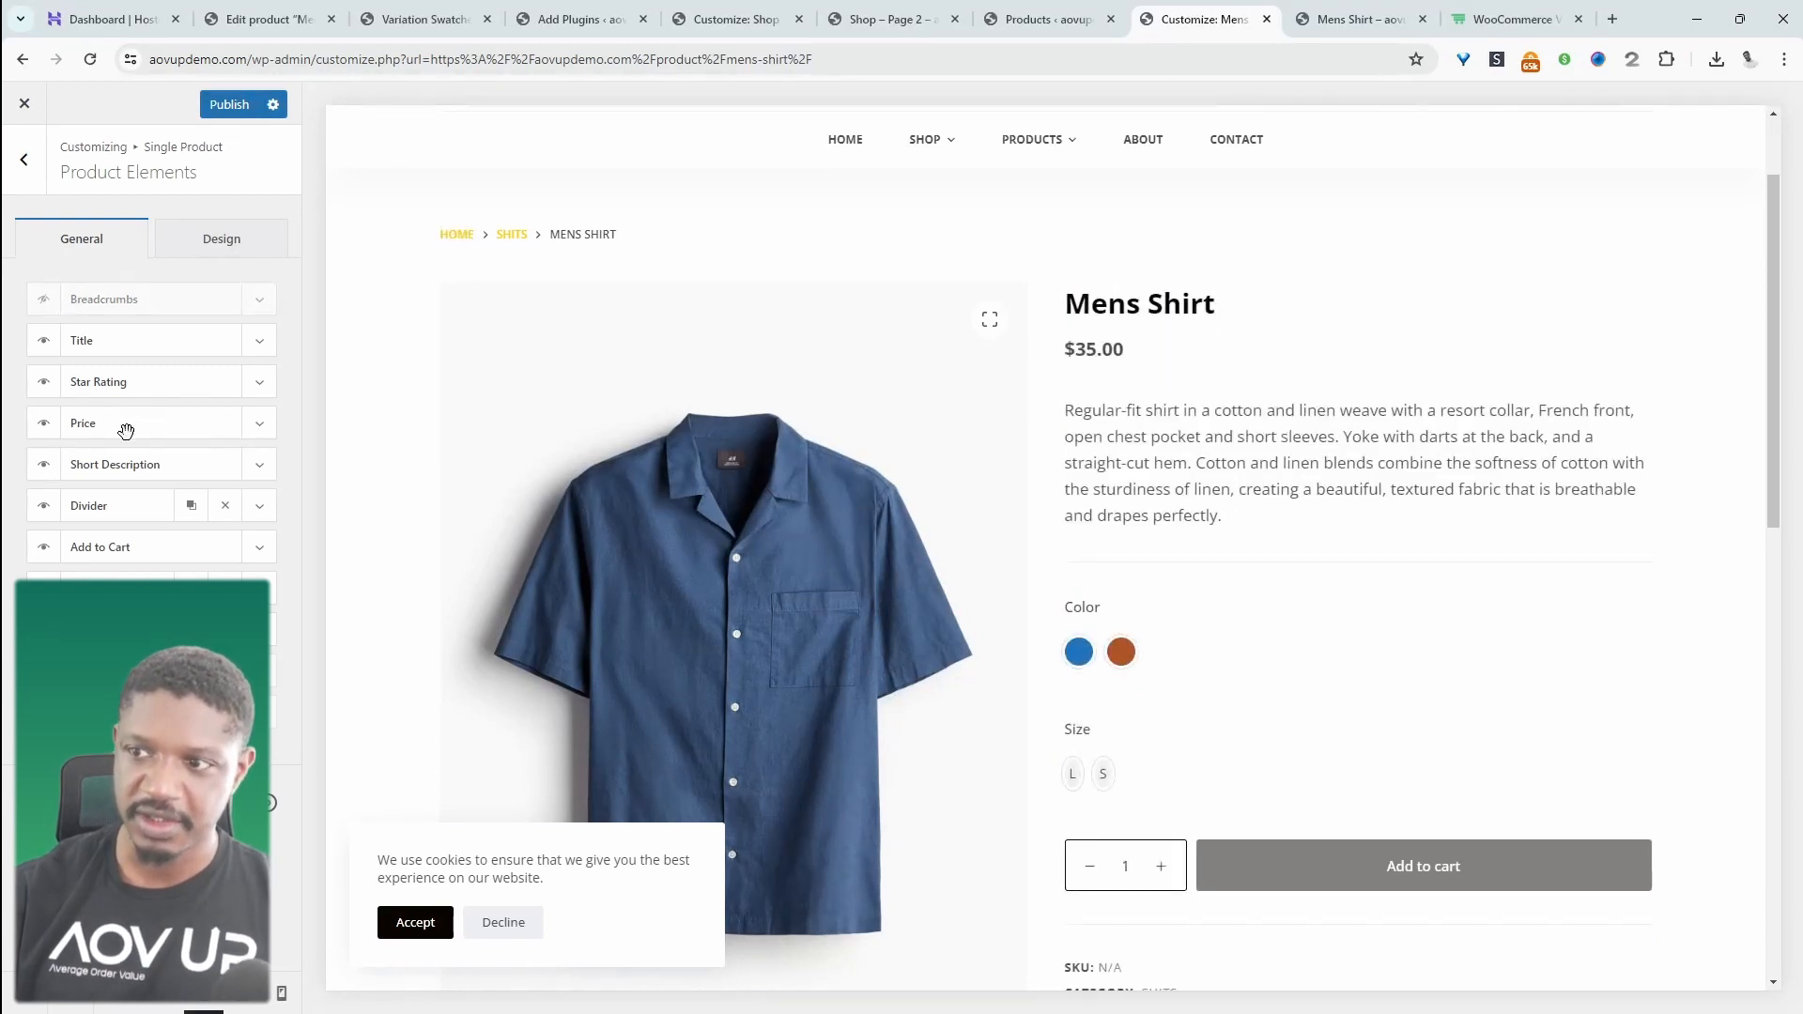
Move the Price element above the Title, and set the bottom spacing to 0 px for Price and 42 px for Title
left_click_drag(132, 424, 148, 342)
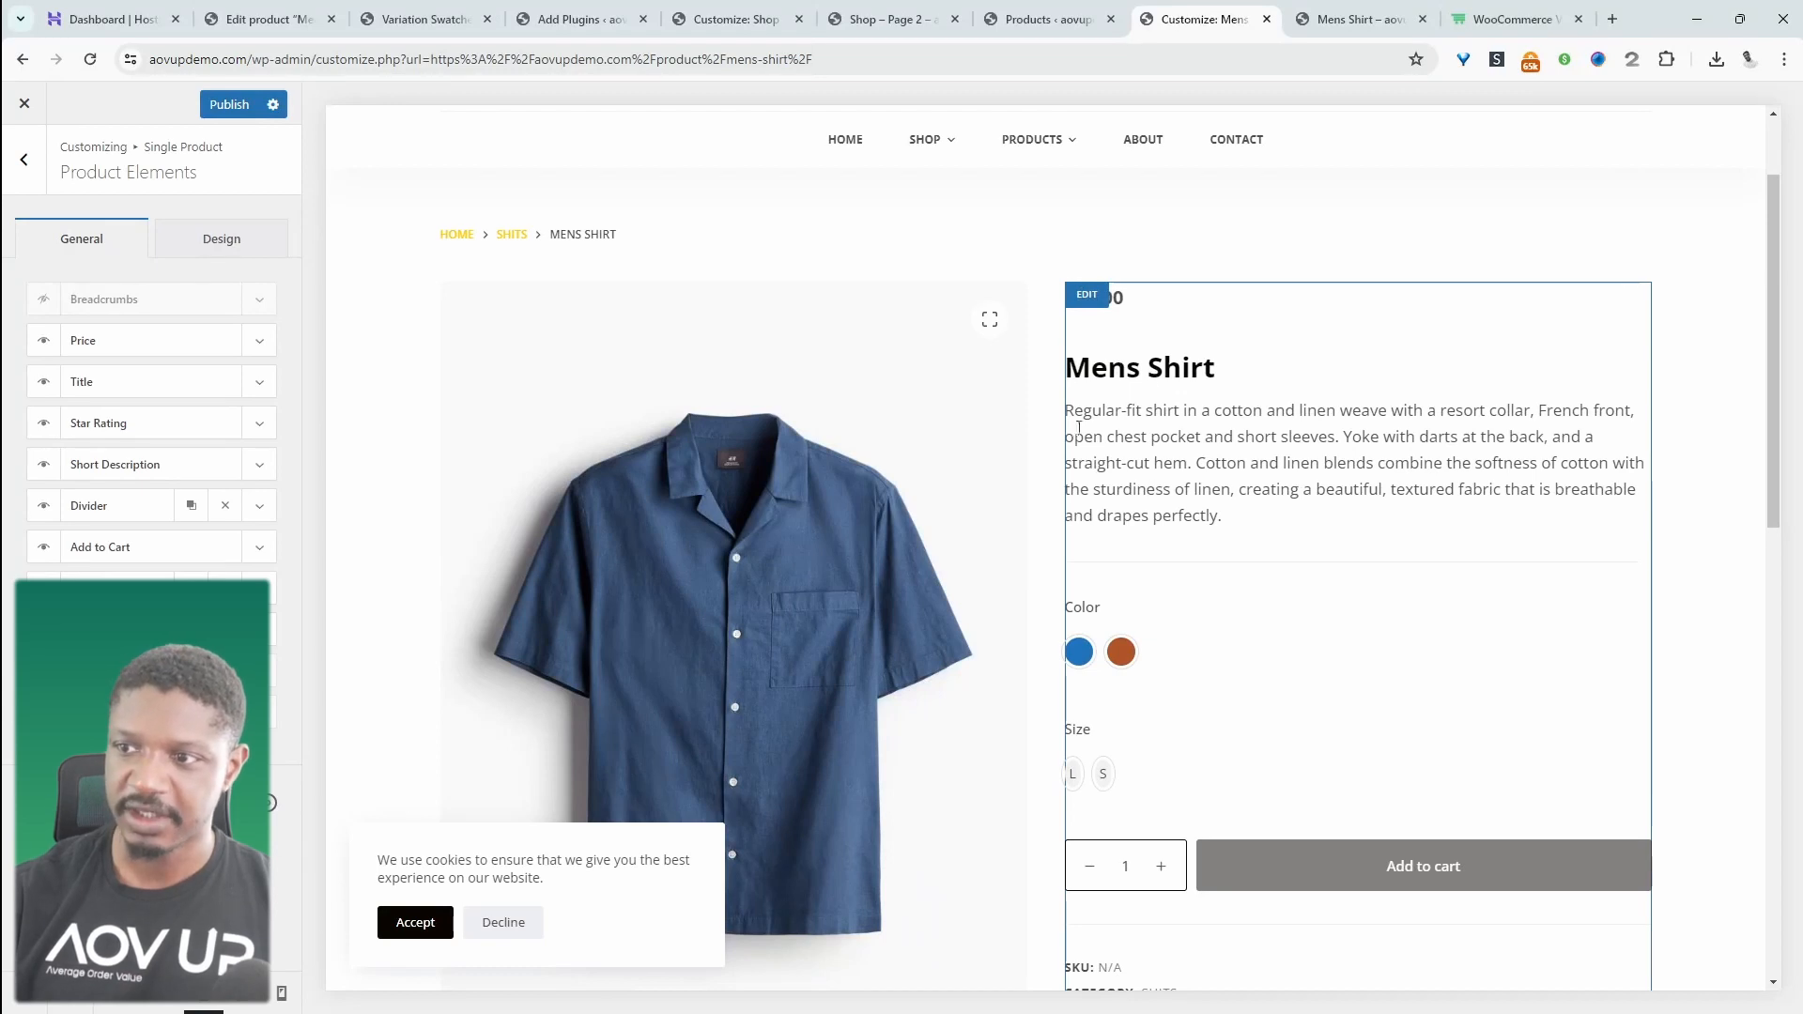
left_click(270, 350)
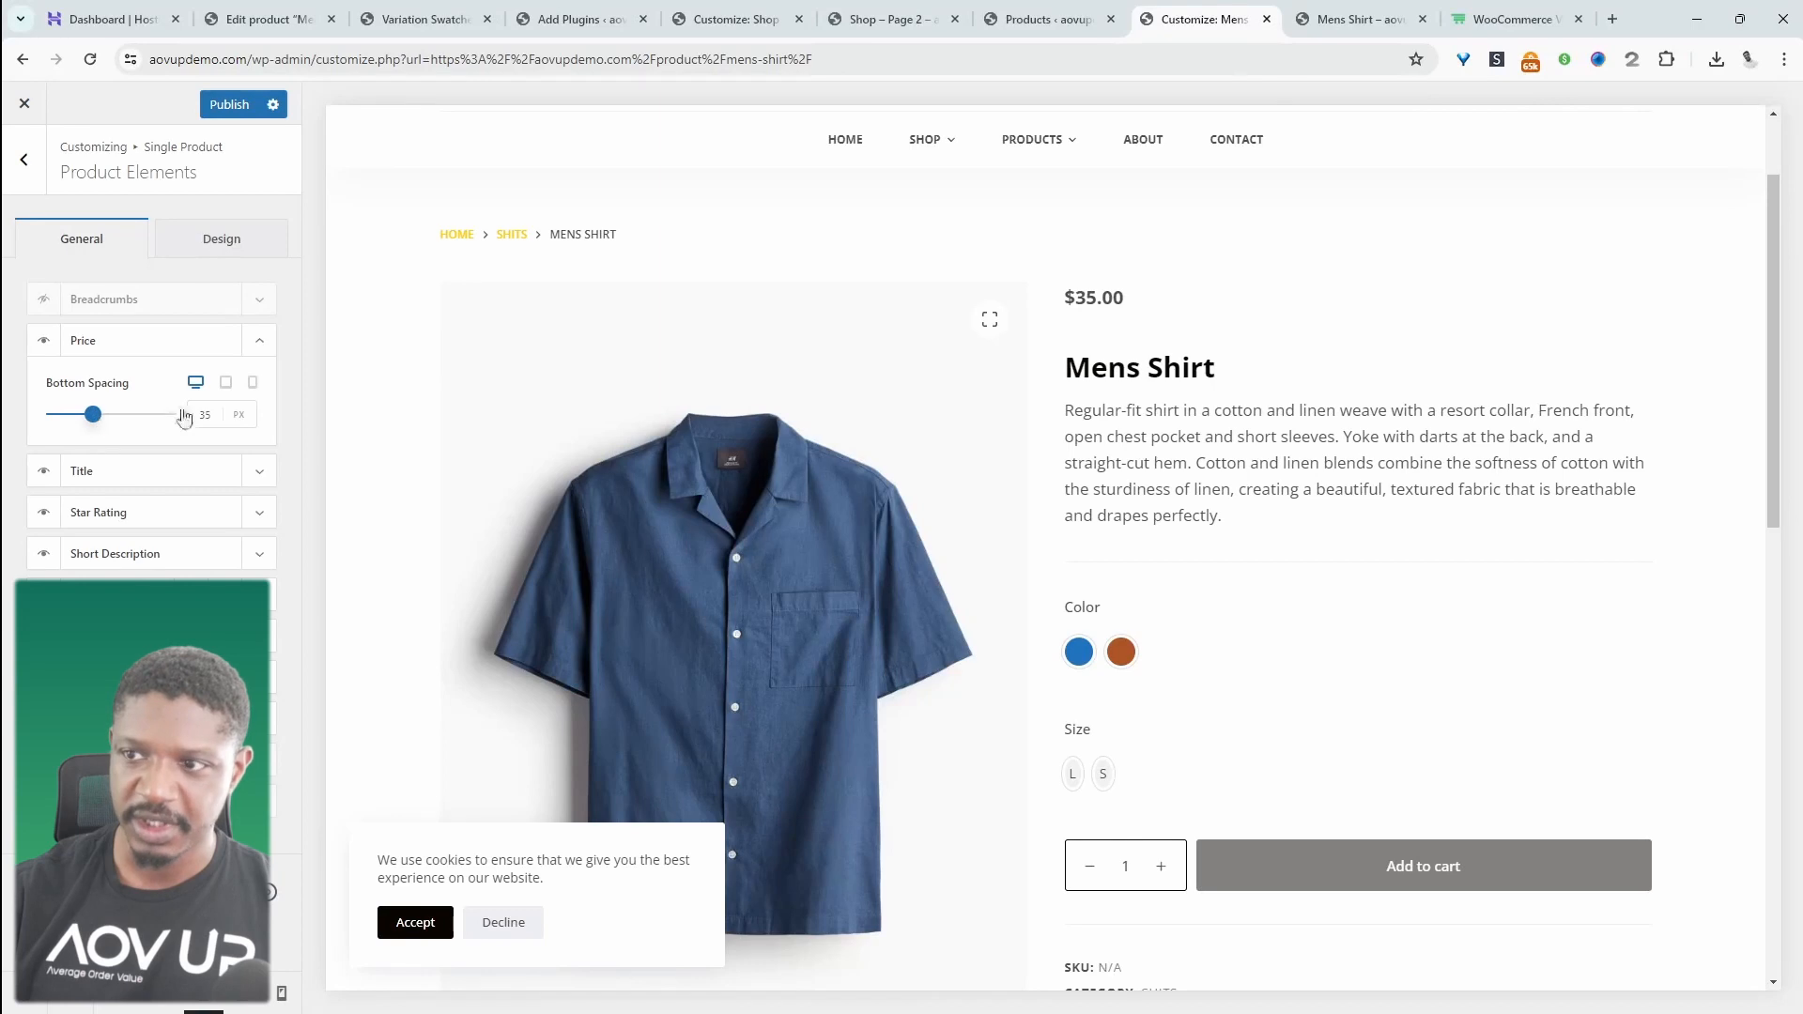
left_click_drag(109, 421, 50, 430)
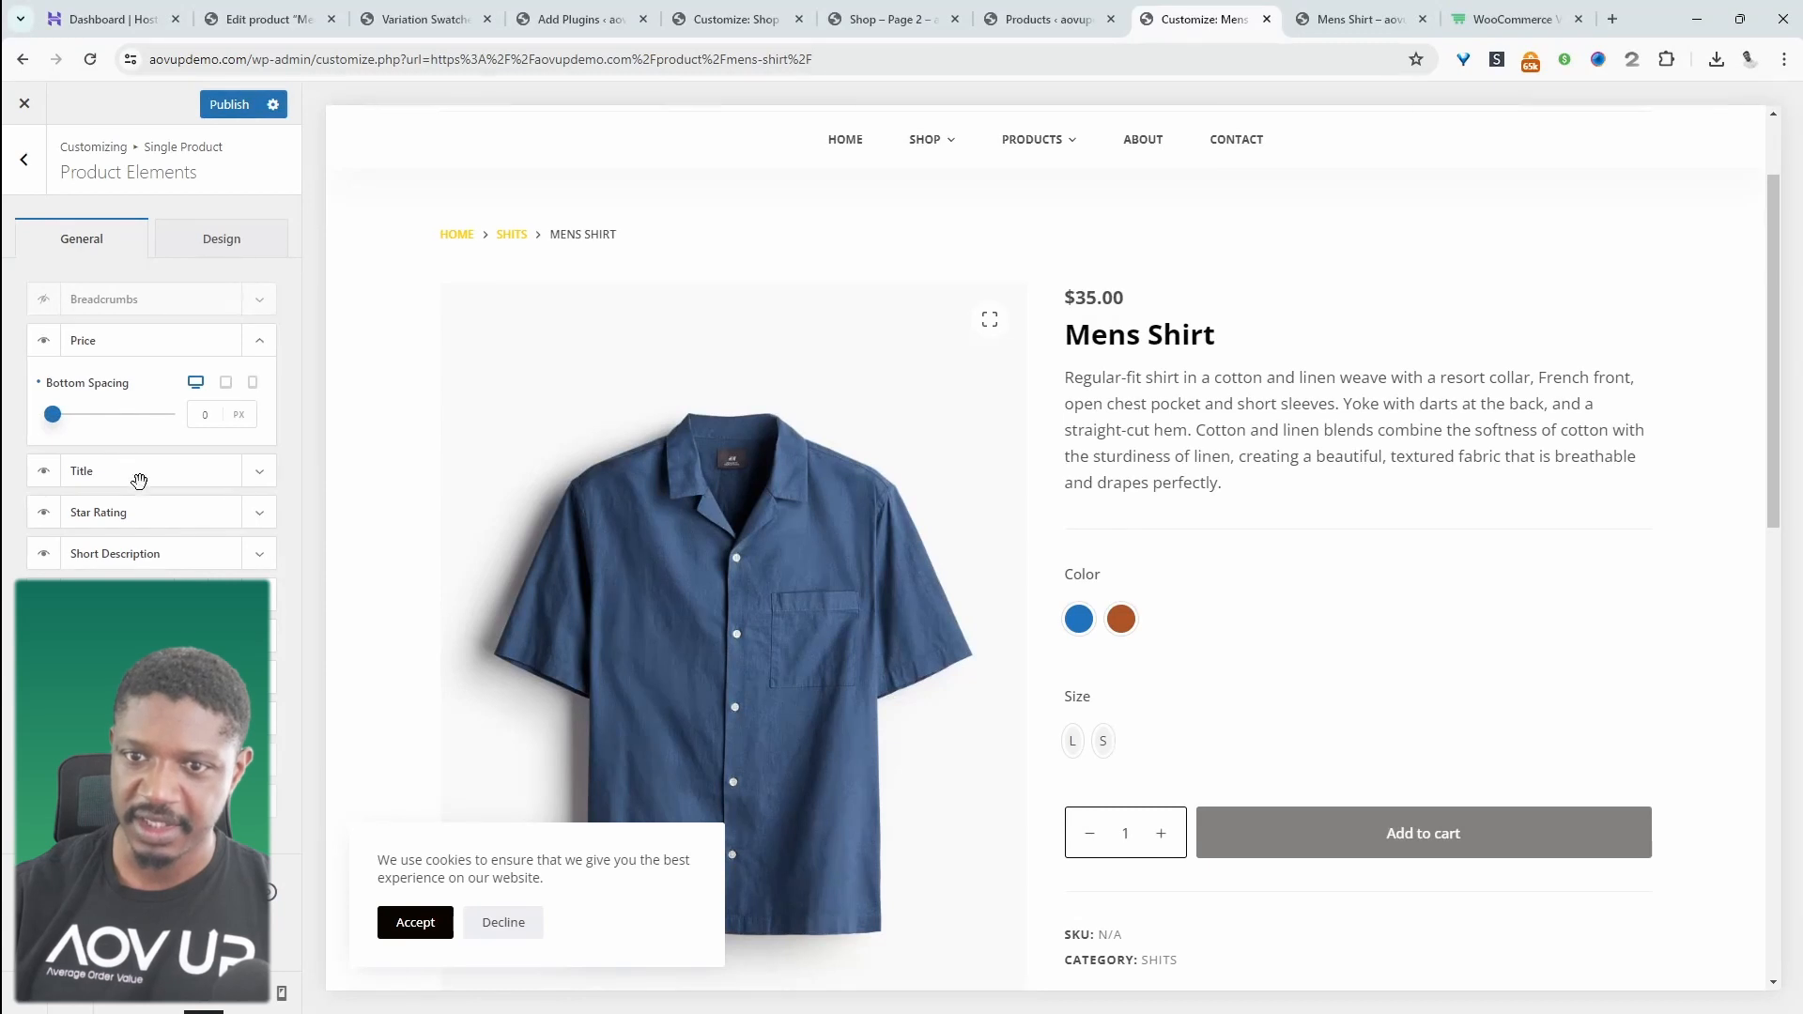
left_click(259, 473)
left_click(101, 456)
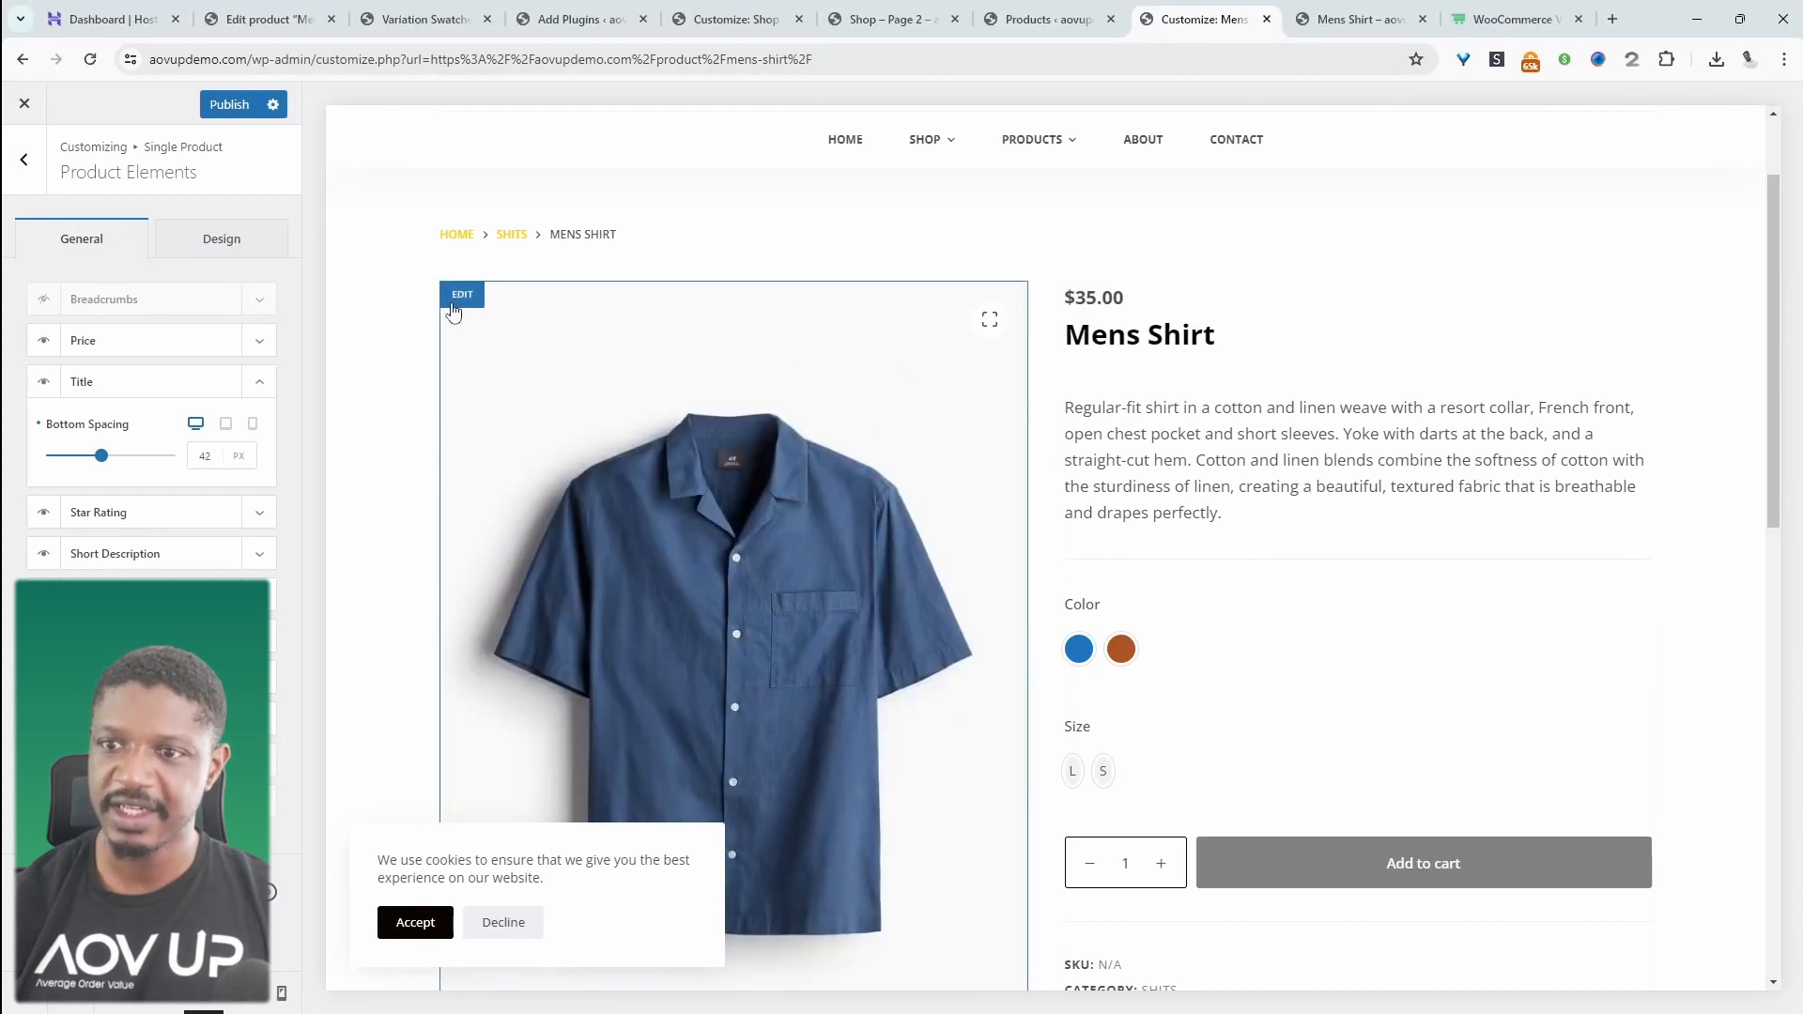
Open the Product Gallery settings and look through the product page preview from the gallery down to the footer
left_click(454, 302)
scroll(766, 257, "down", 10)
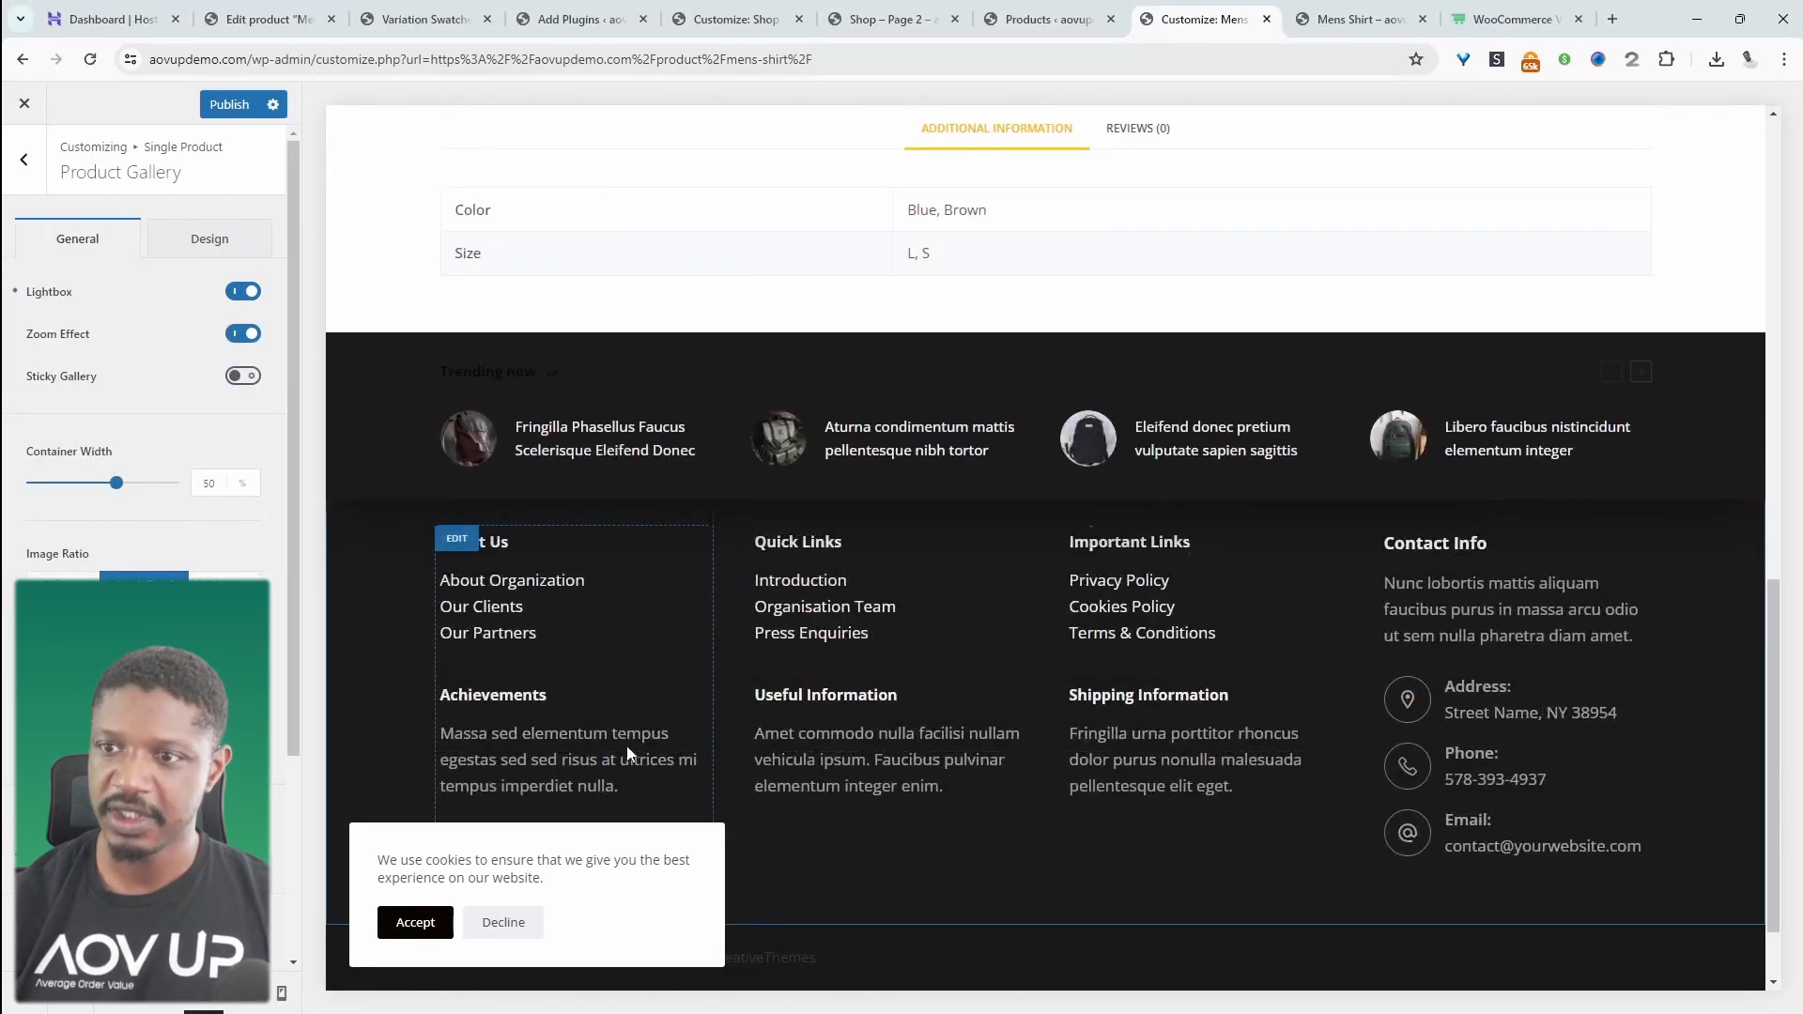
scroll(766, 257, "up", 5)
scroll(770, 375, "up", 4)
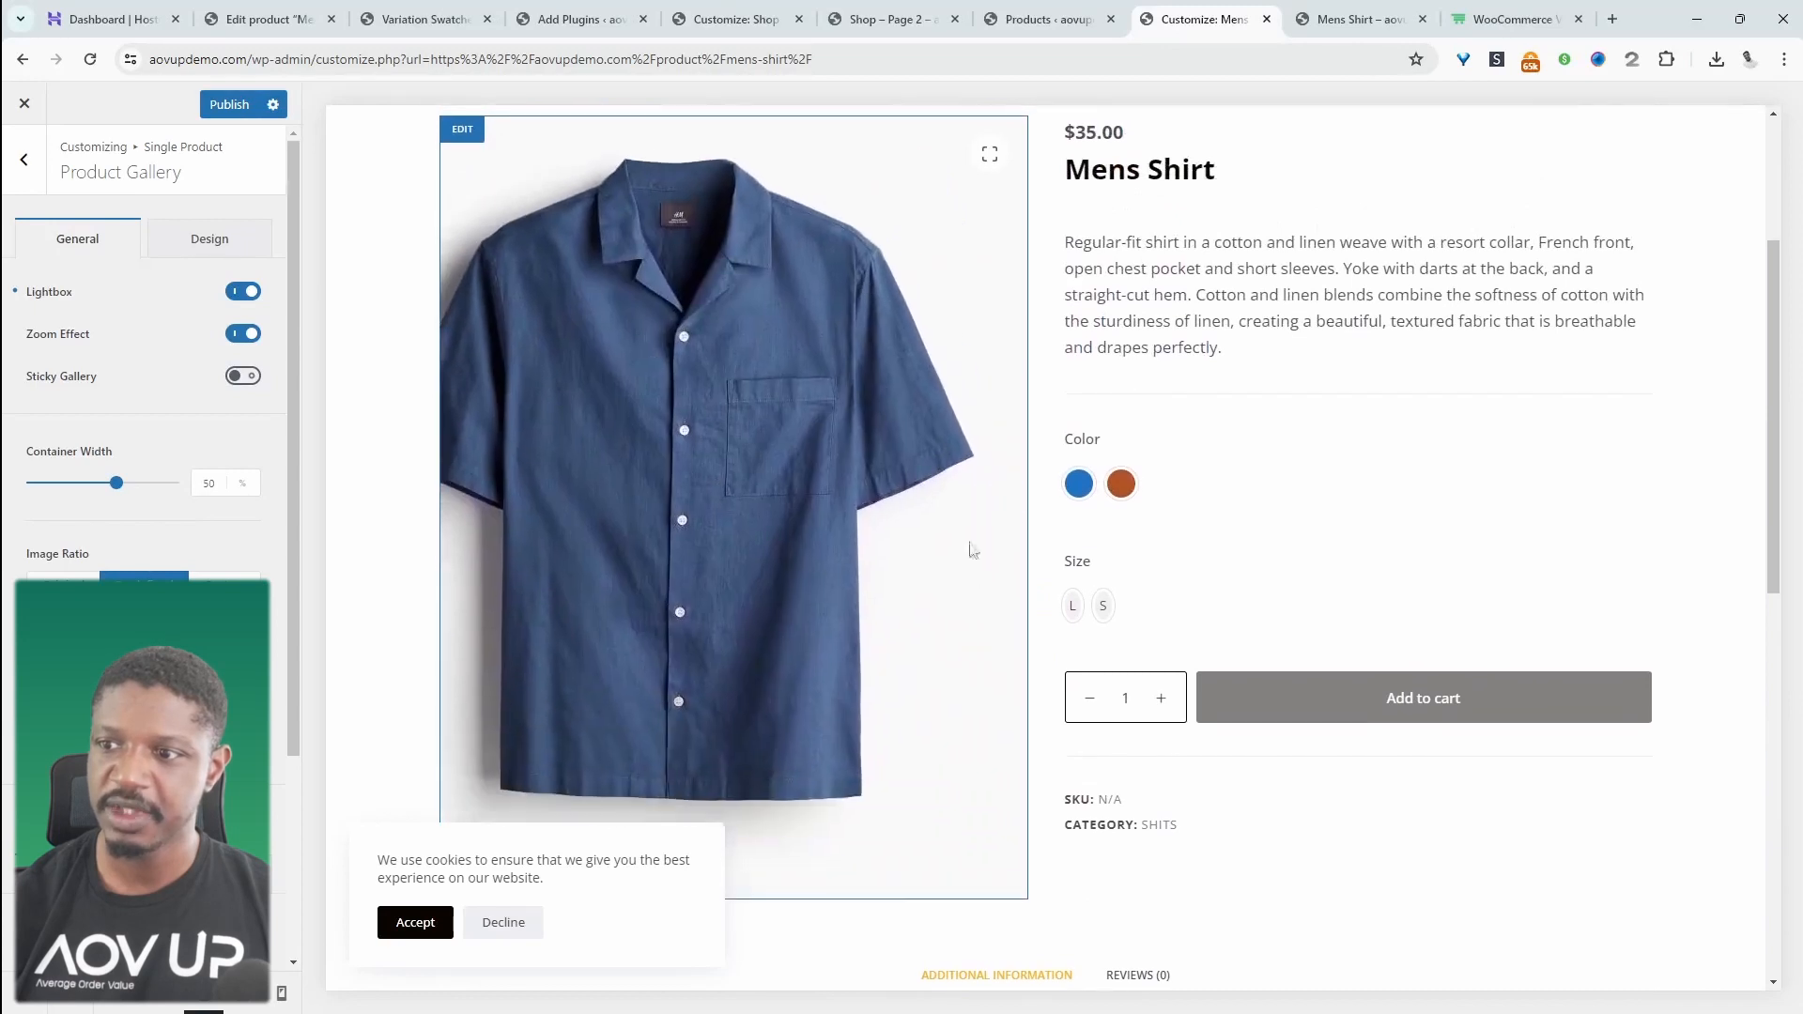
scroll(1369, 672, "down", 5)
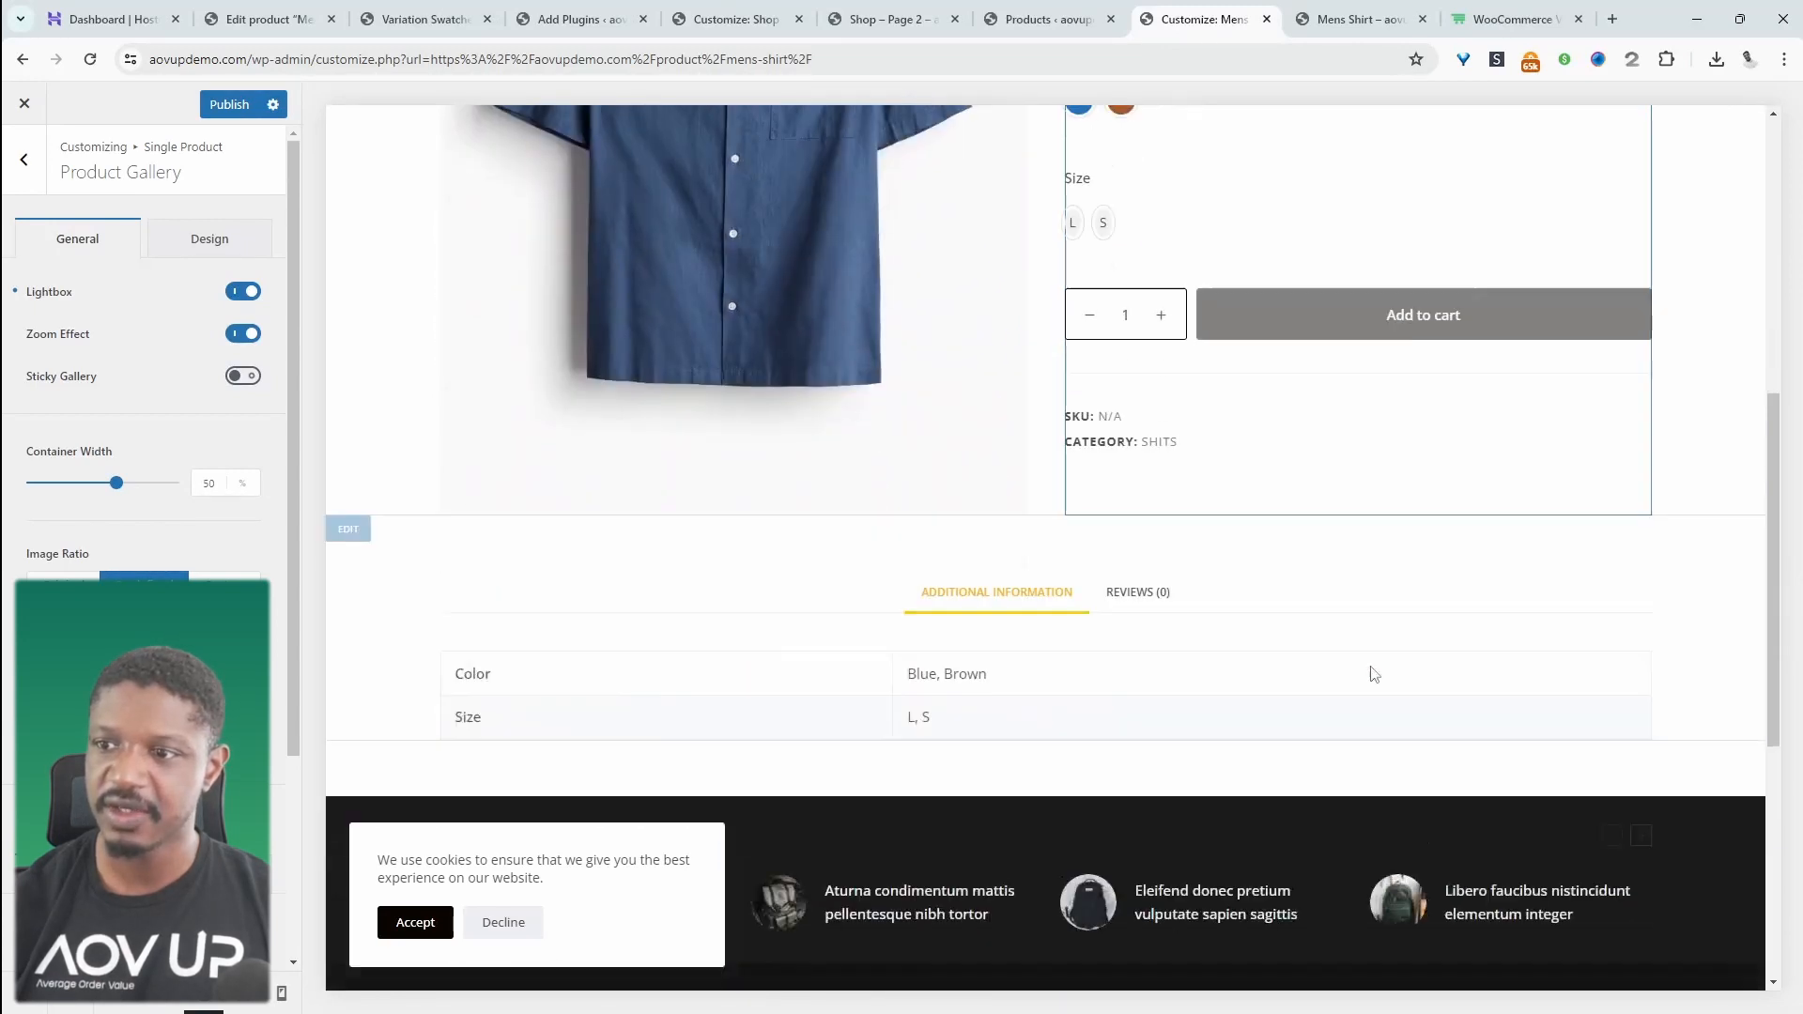
scroll(1369, 672, "down", 1)
scroll(1369, 672, "up", 6)
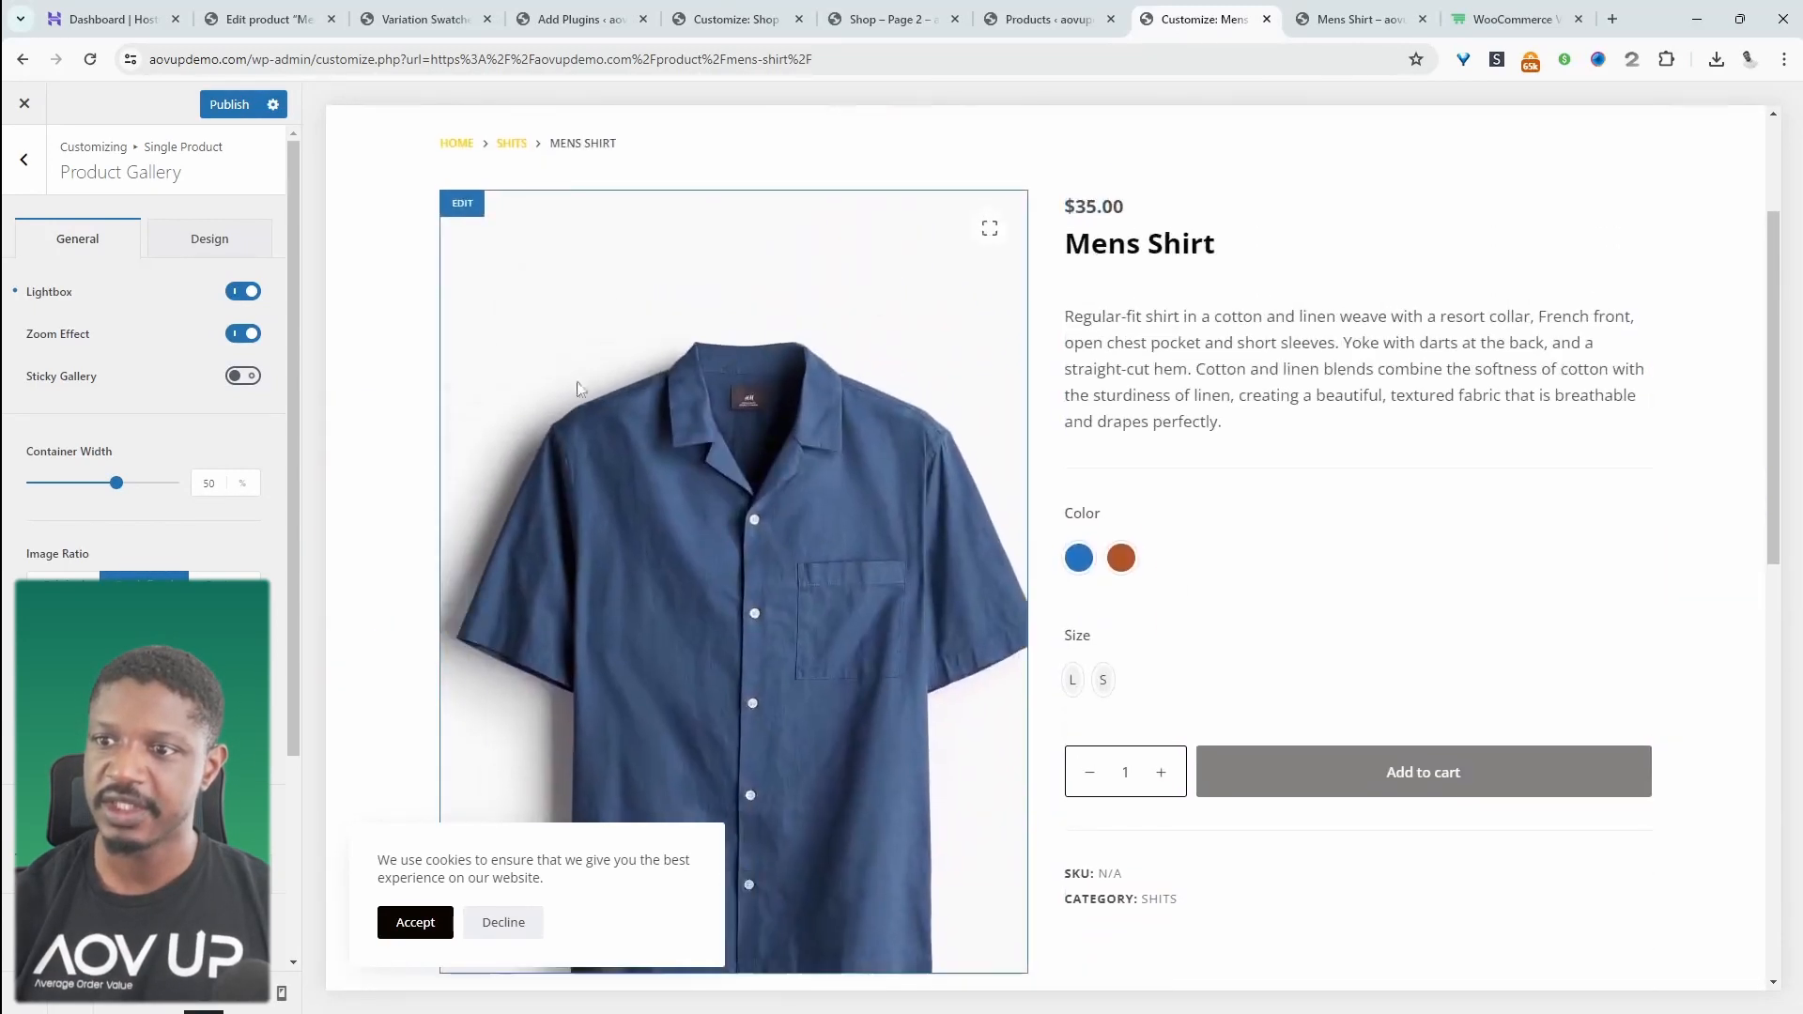
Enable the Sticky Gallery, set the product gallery's container width to 65%, and publish the customizer changes
scroll(582, 427, "down", 4)
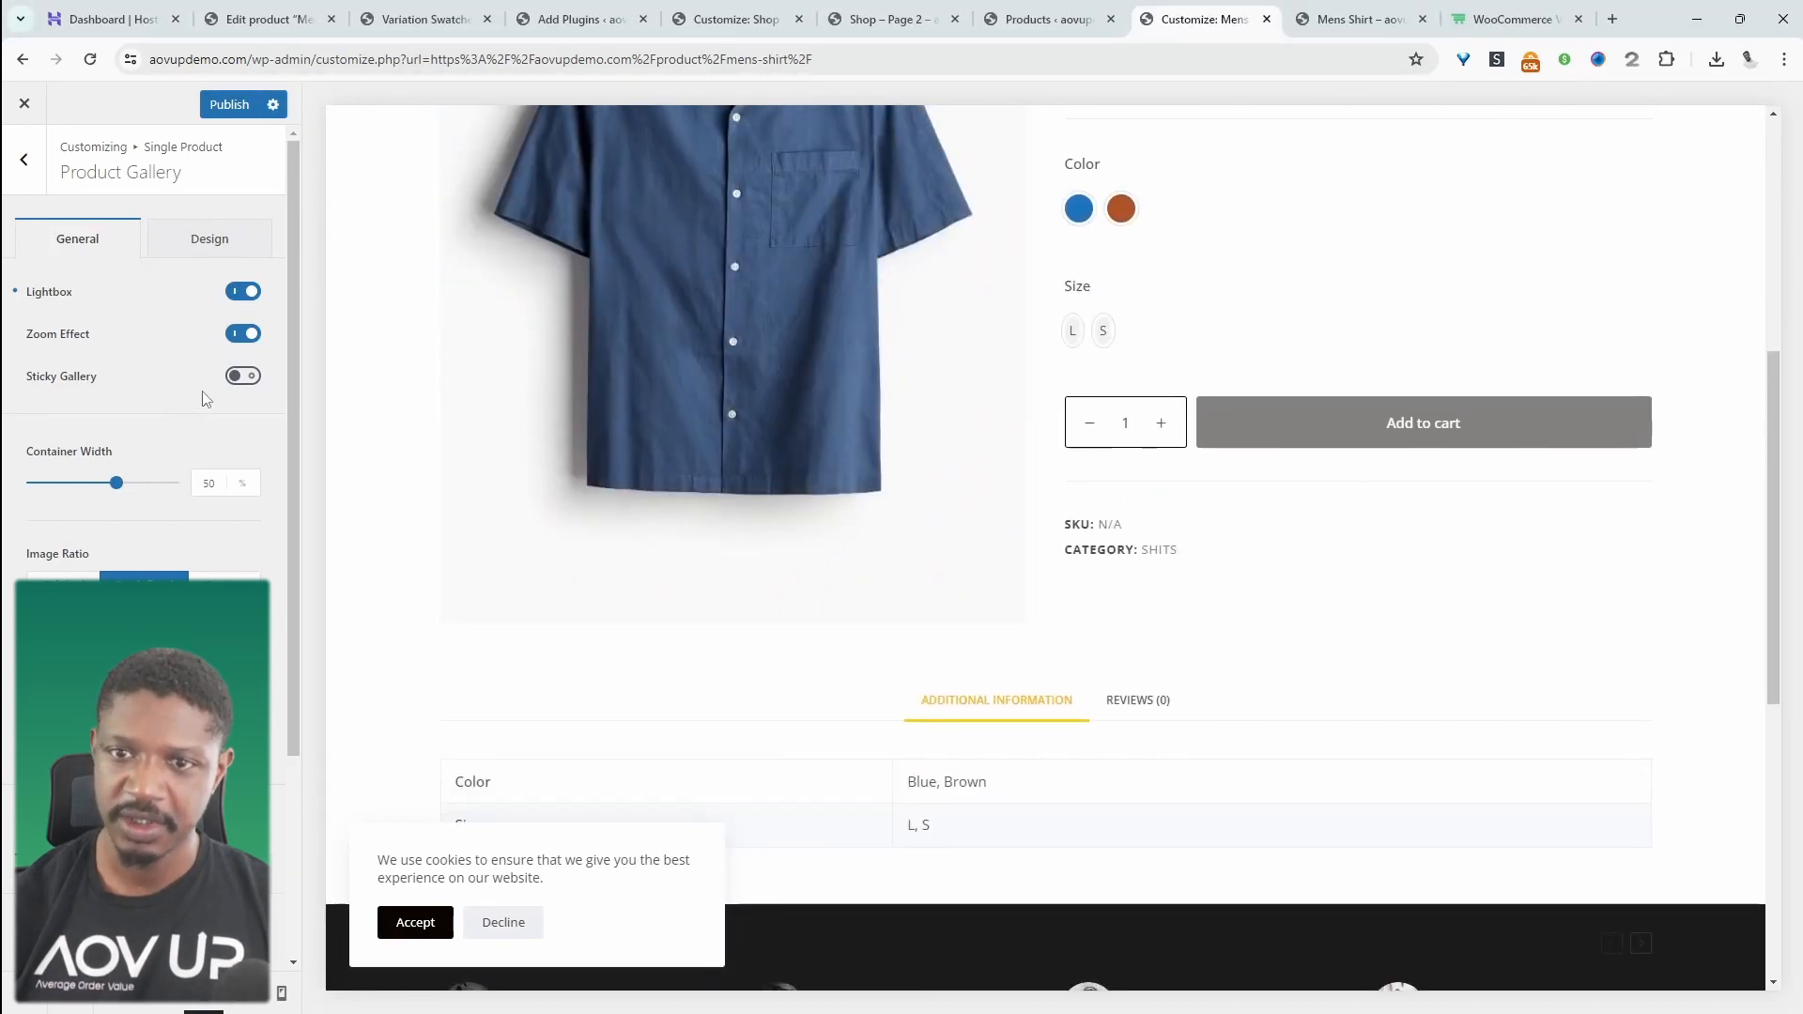
left_click(246, 376)
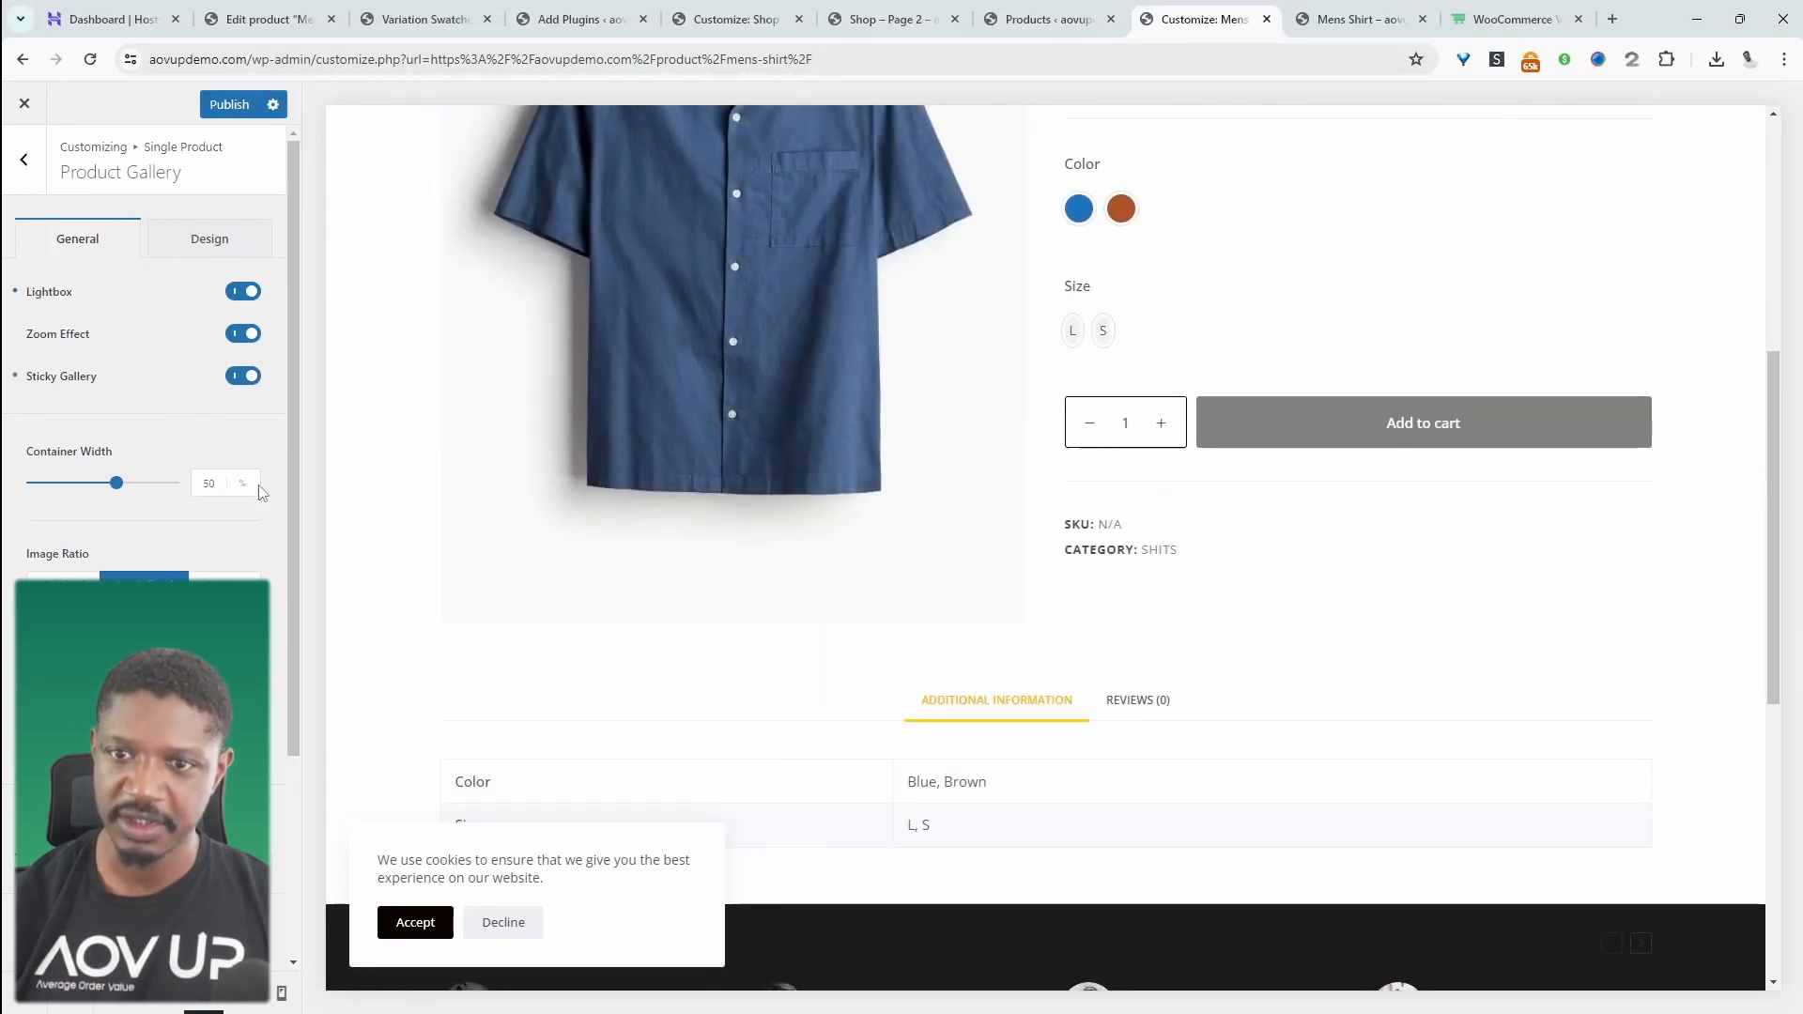
left_click_drag(116, 484, 158, 485)
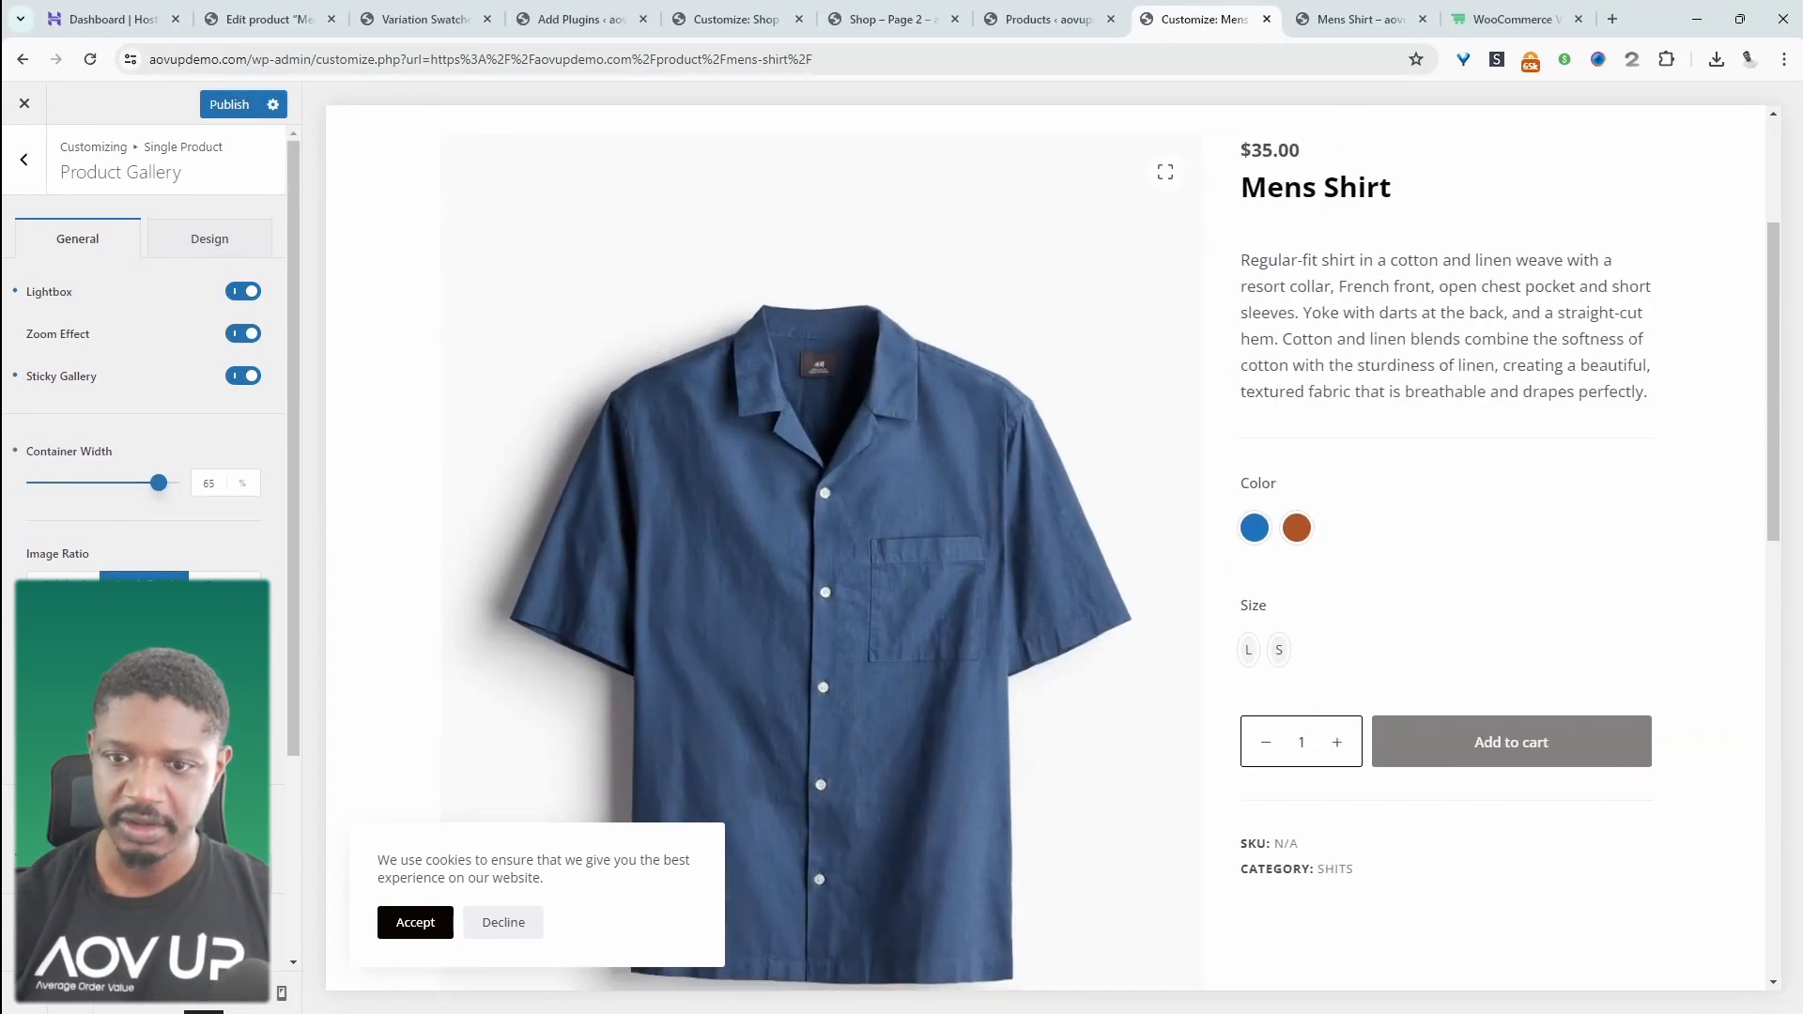
scroll(188, 281, "down", 3)
left_click(240, 107)
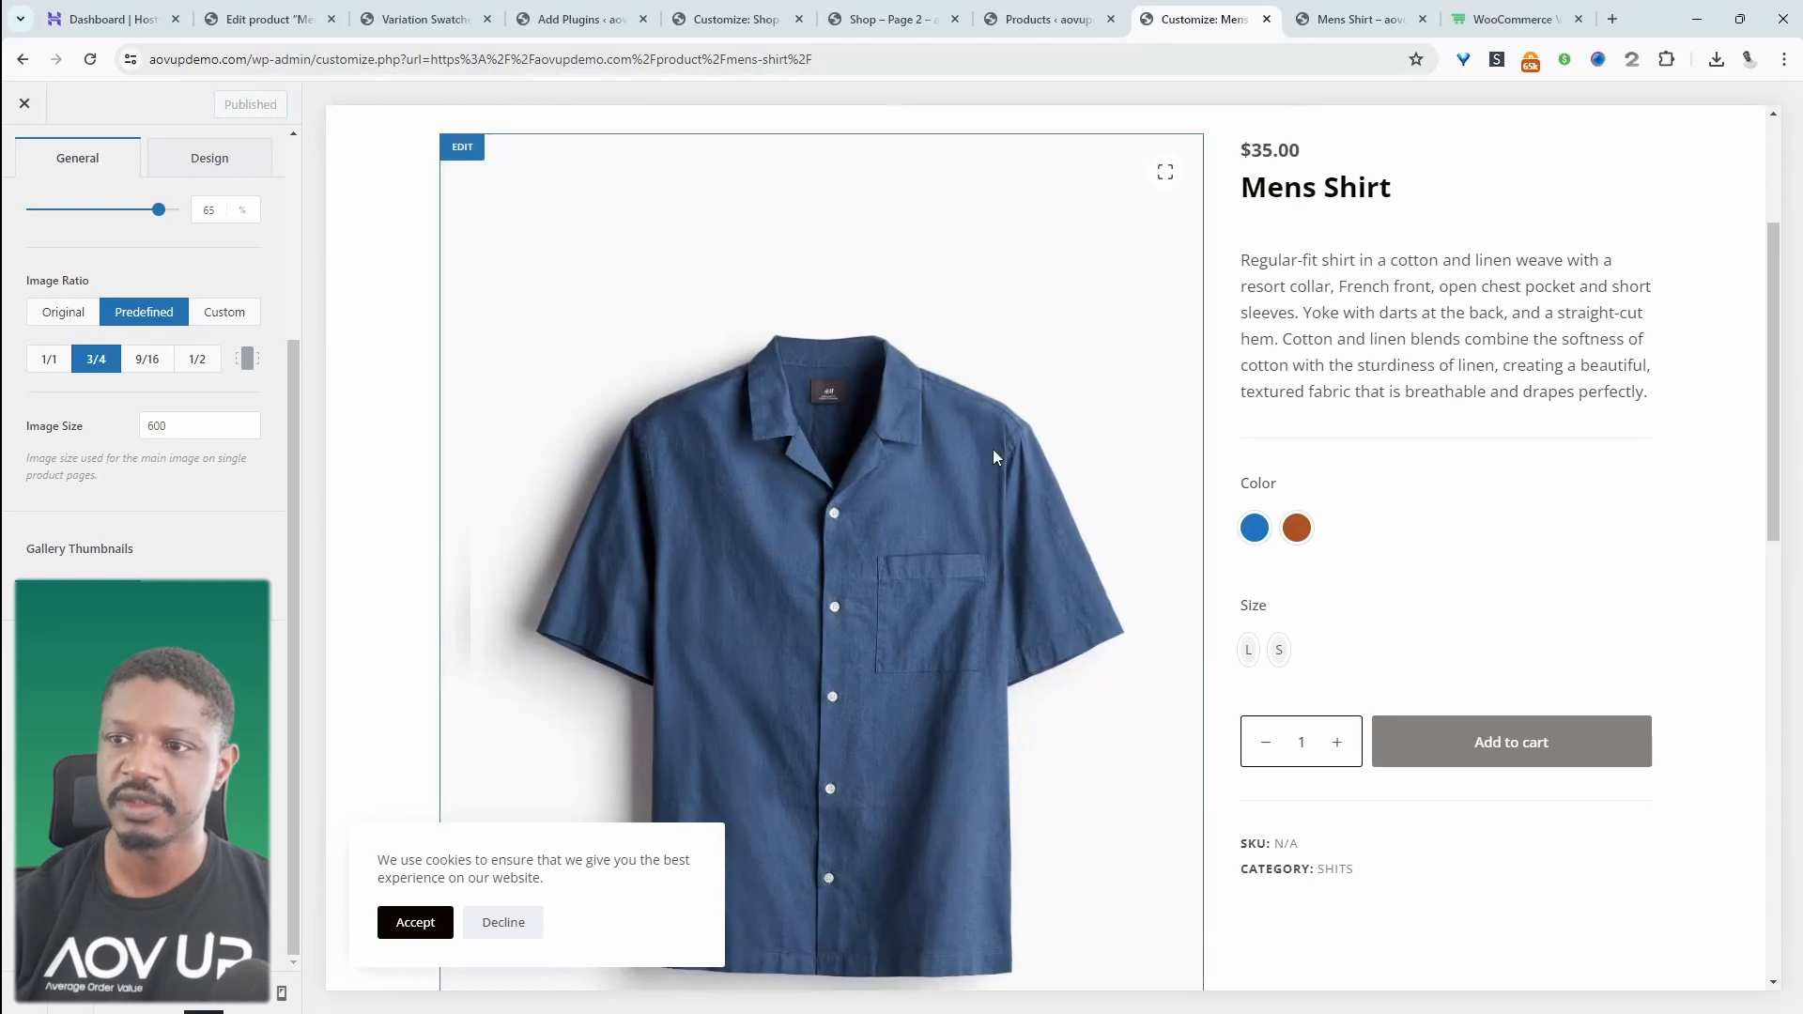
Review the live Mens Shirt product page from the additional information up to the gallery and title
left_click(1059, 19)
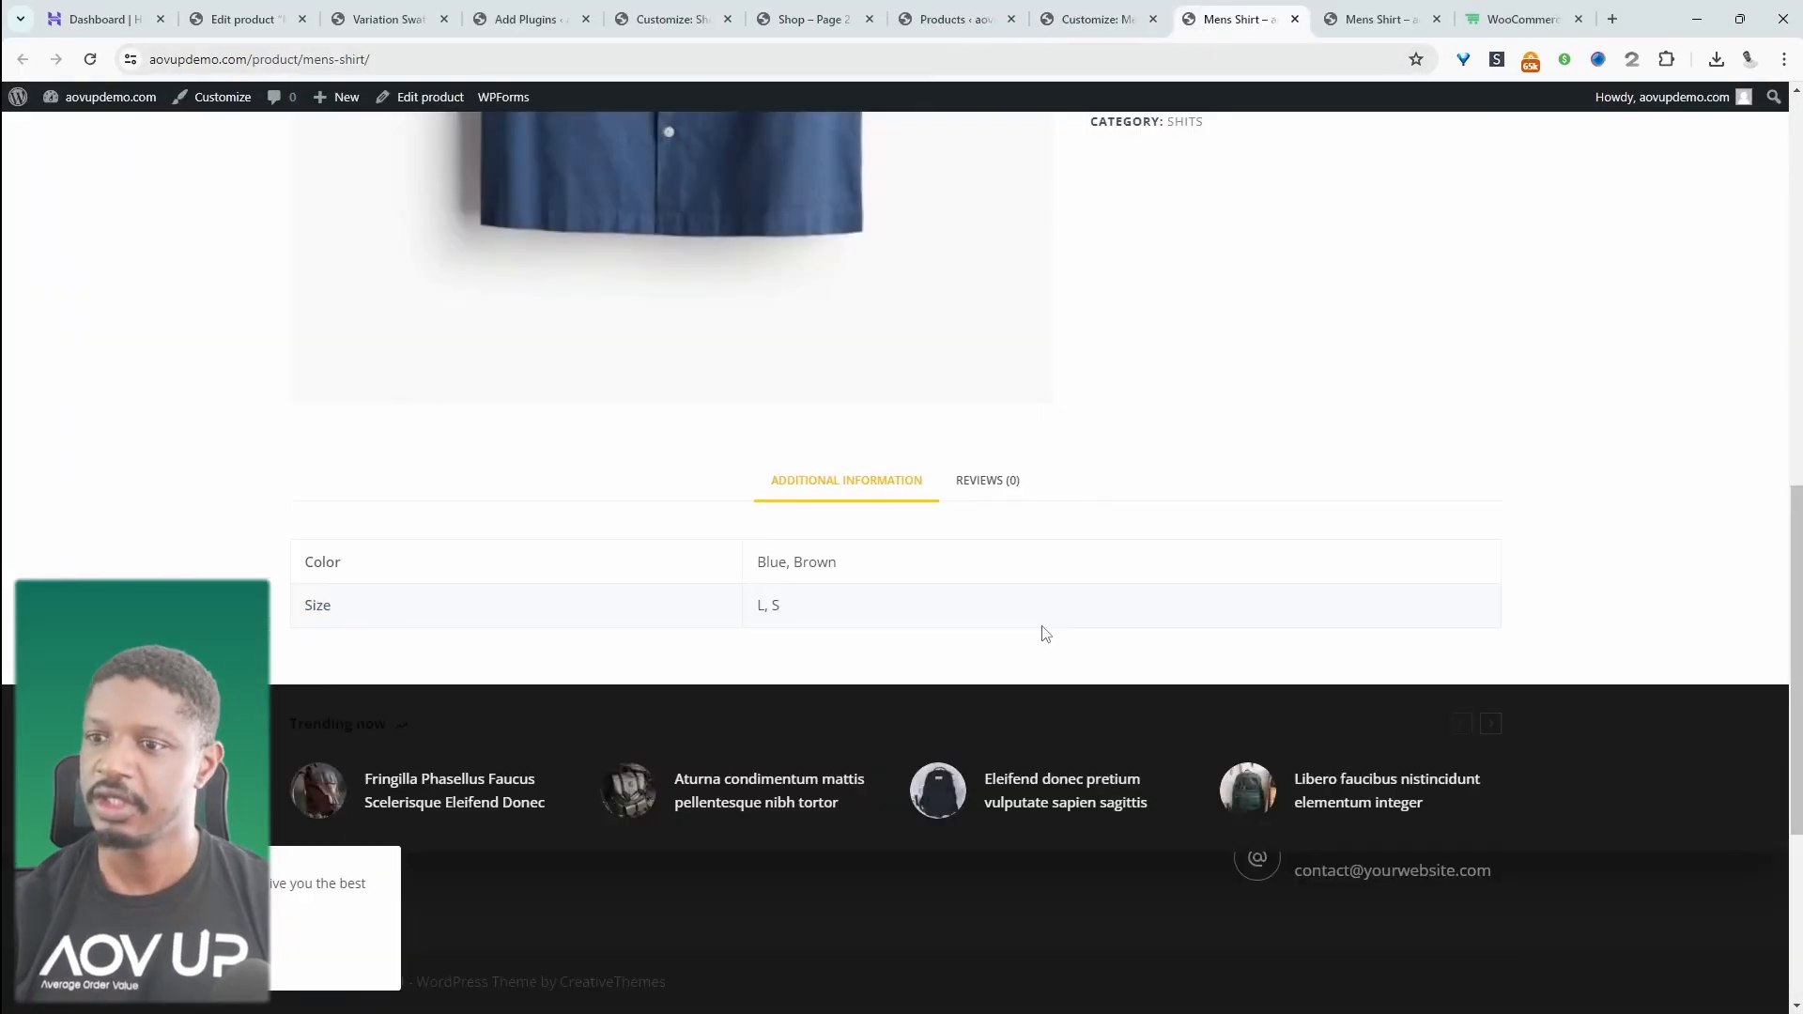
scroll(1044, 634, "up", 7)
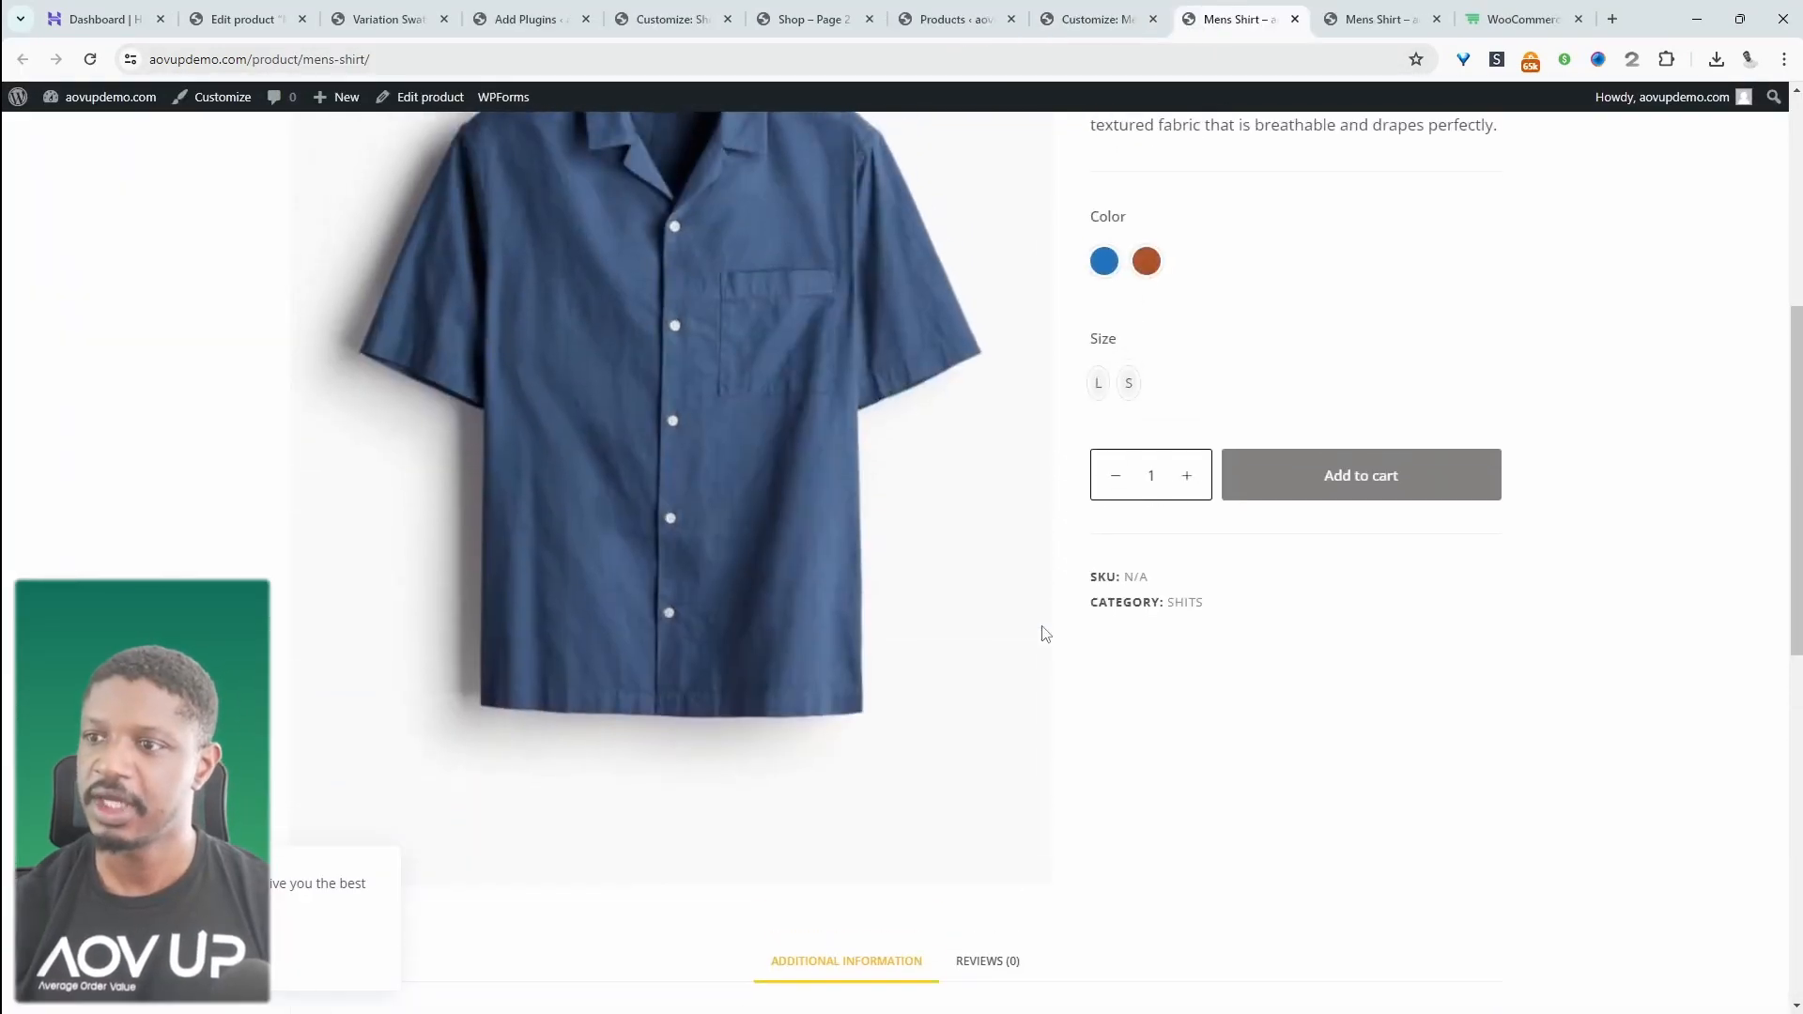
scroll(1044, 634, "up", 2)
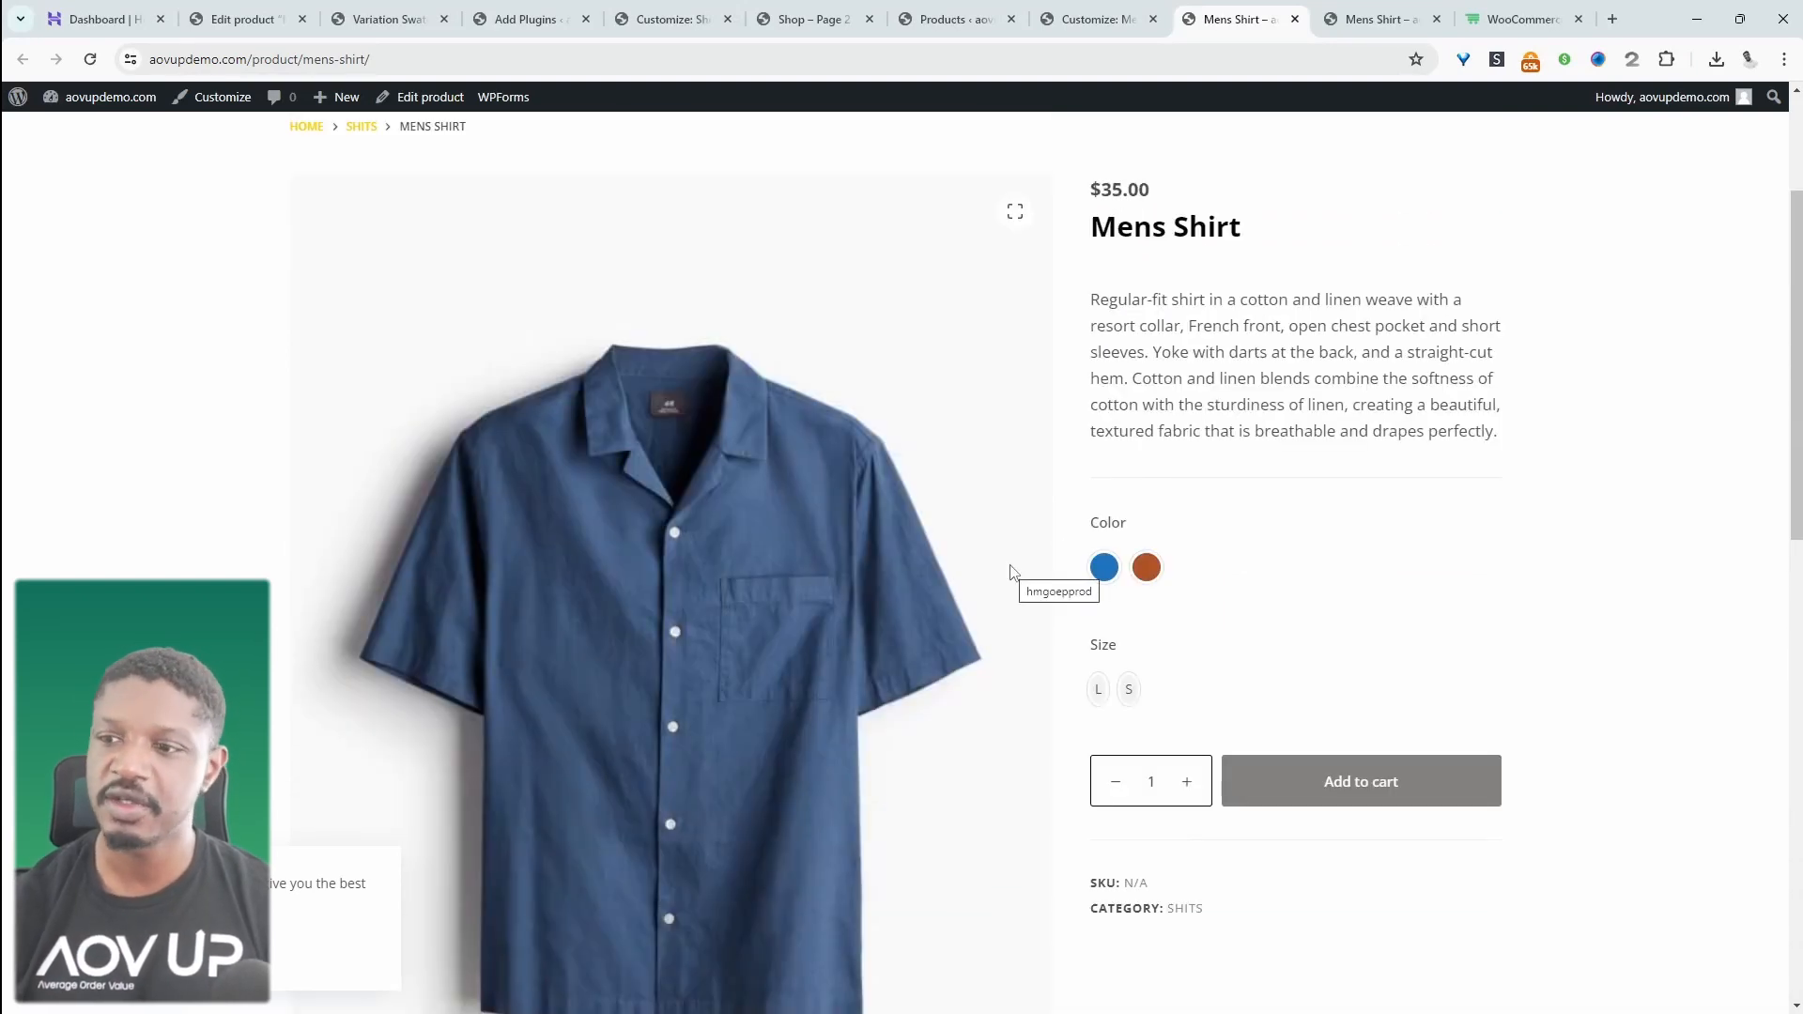
scroll(1155, 575, "down", 1)
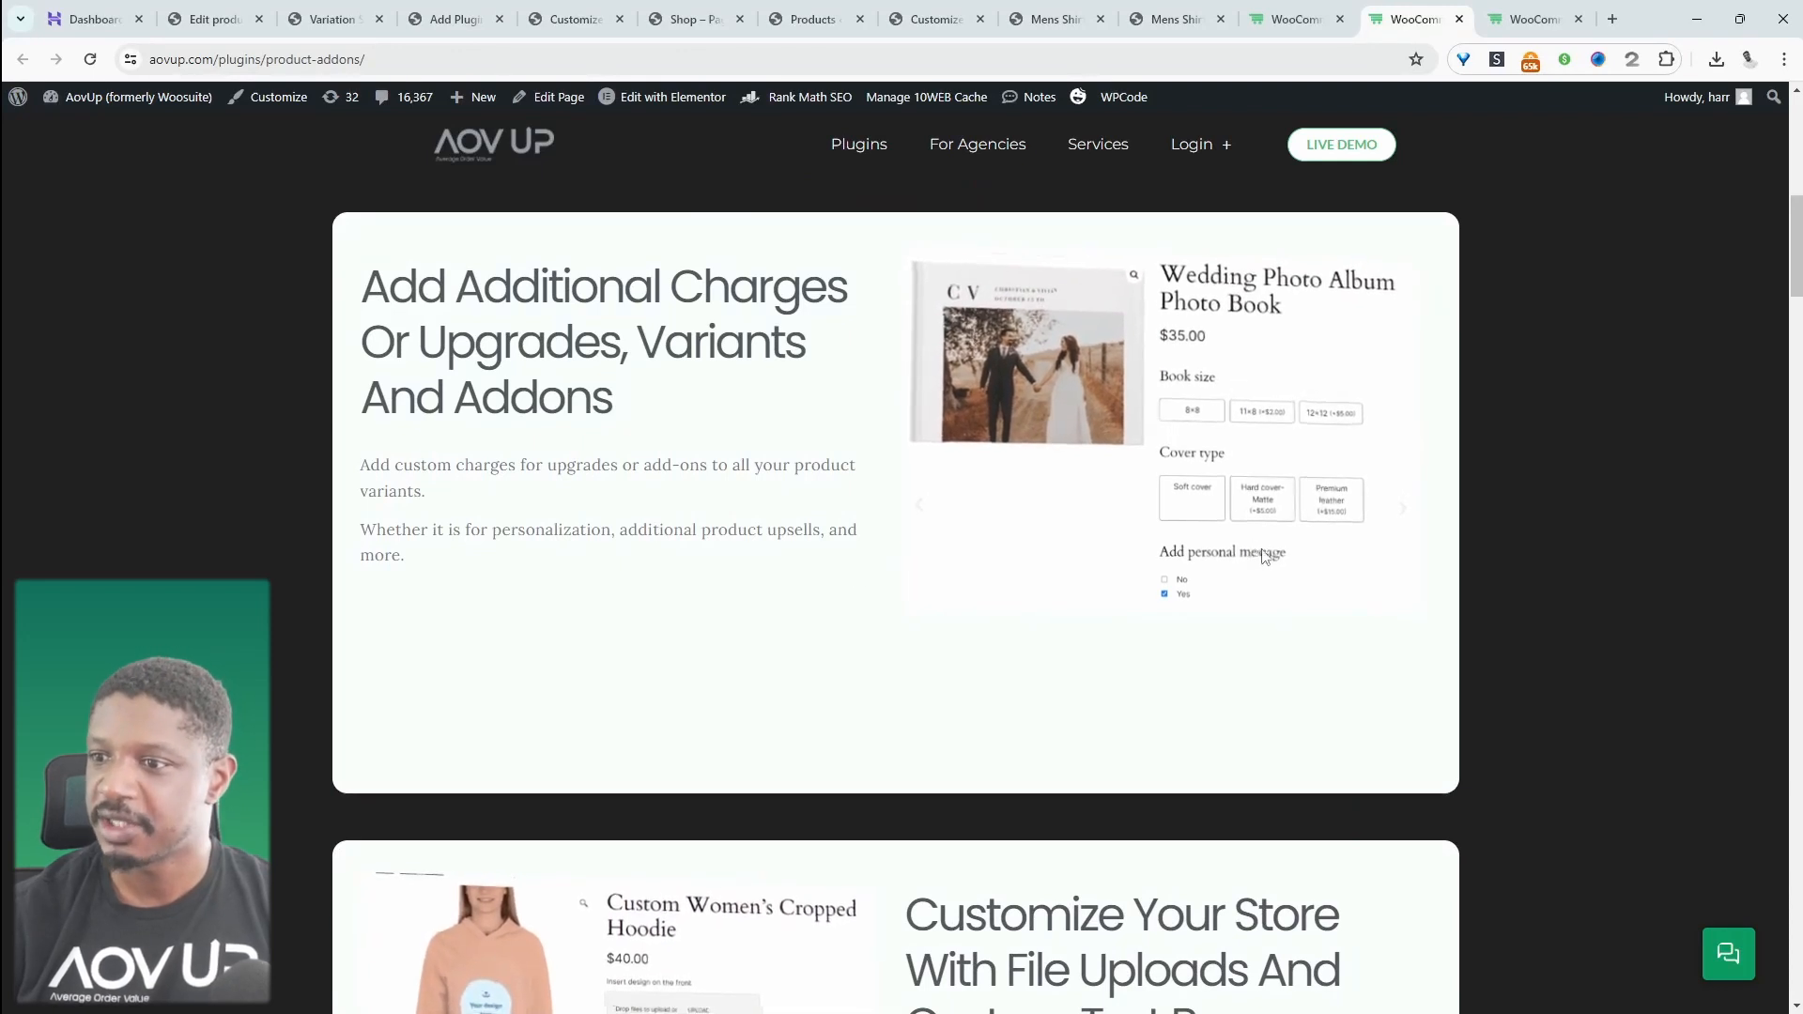
Look through the feature sections of the AovUp product add-ons plugin page
scroll(1264, 557, "down", 3)
scroll(758, 558, "down", 3)
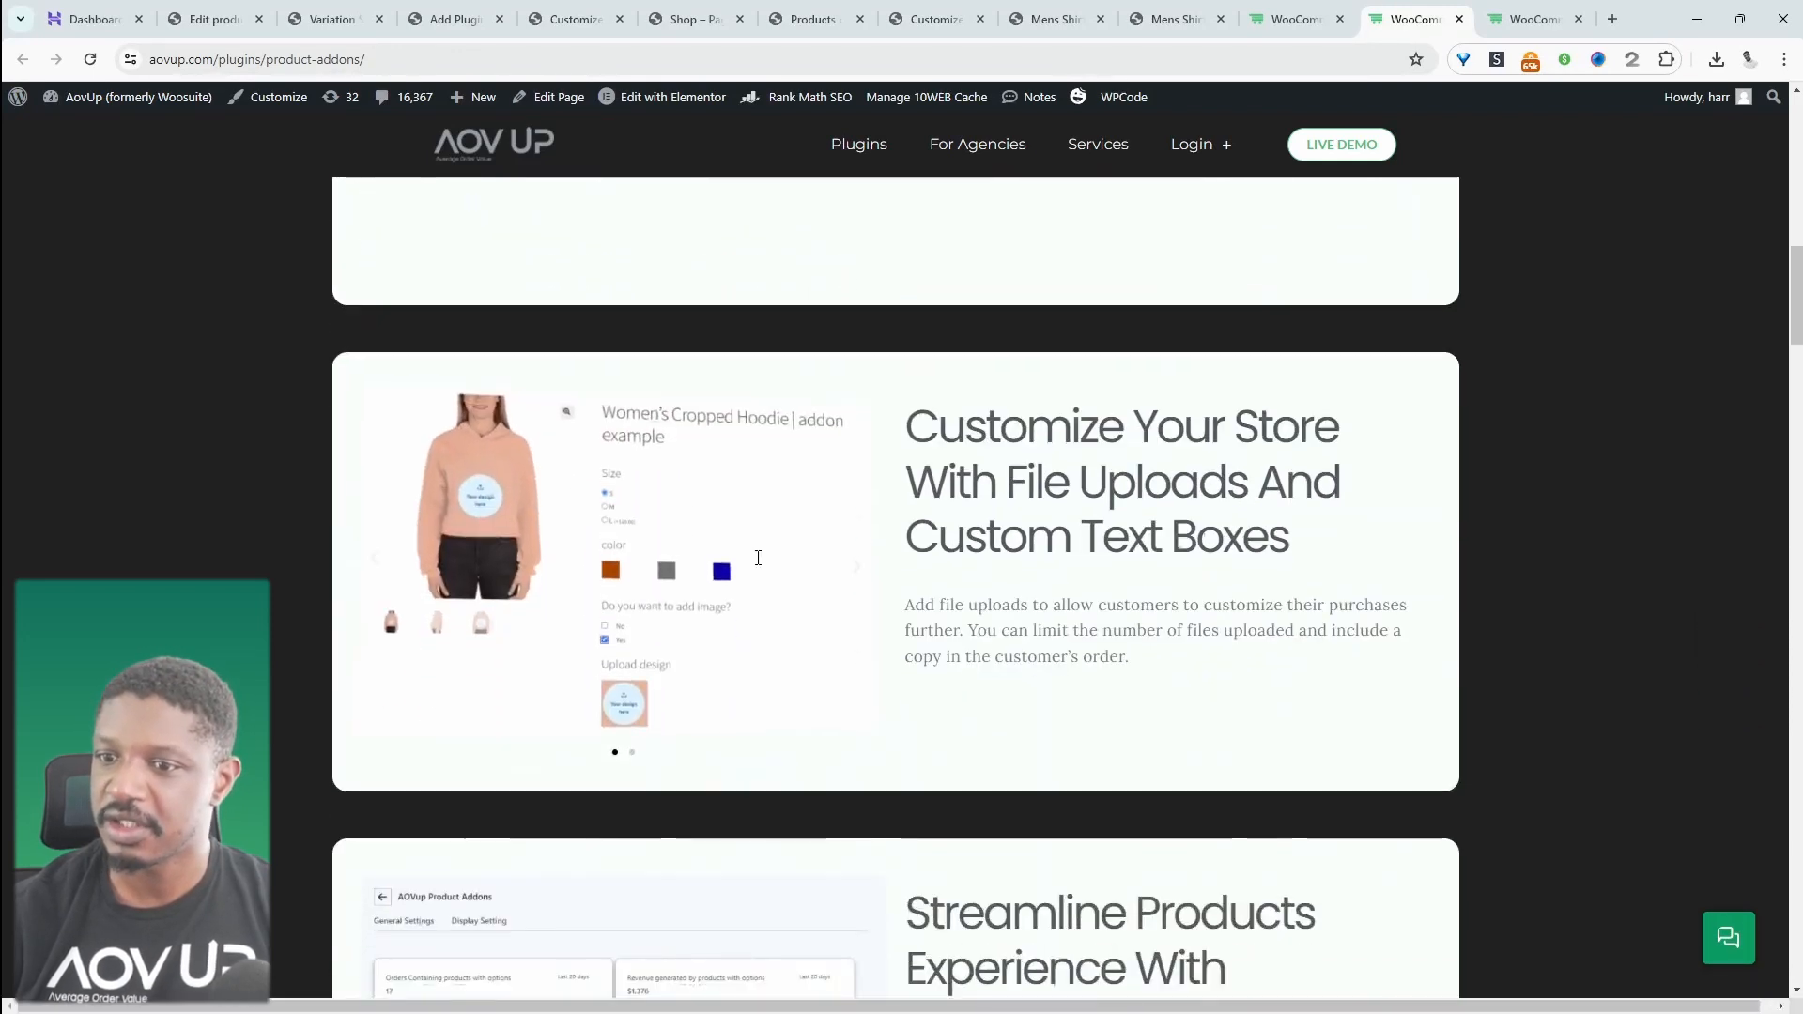
scroll(716, 623, "down", 7)
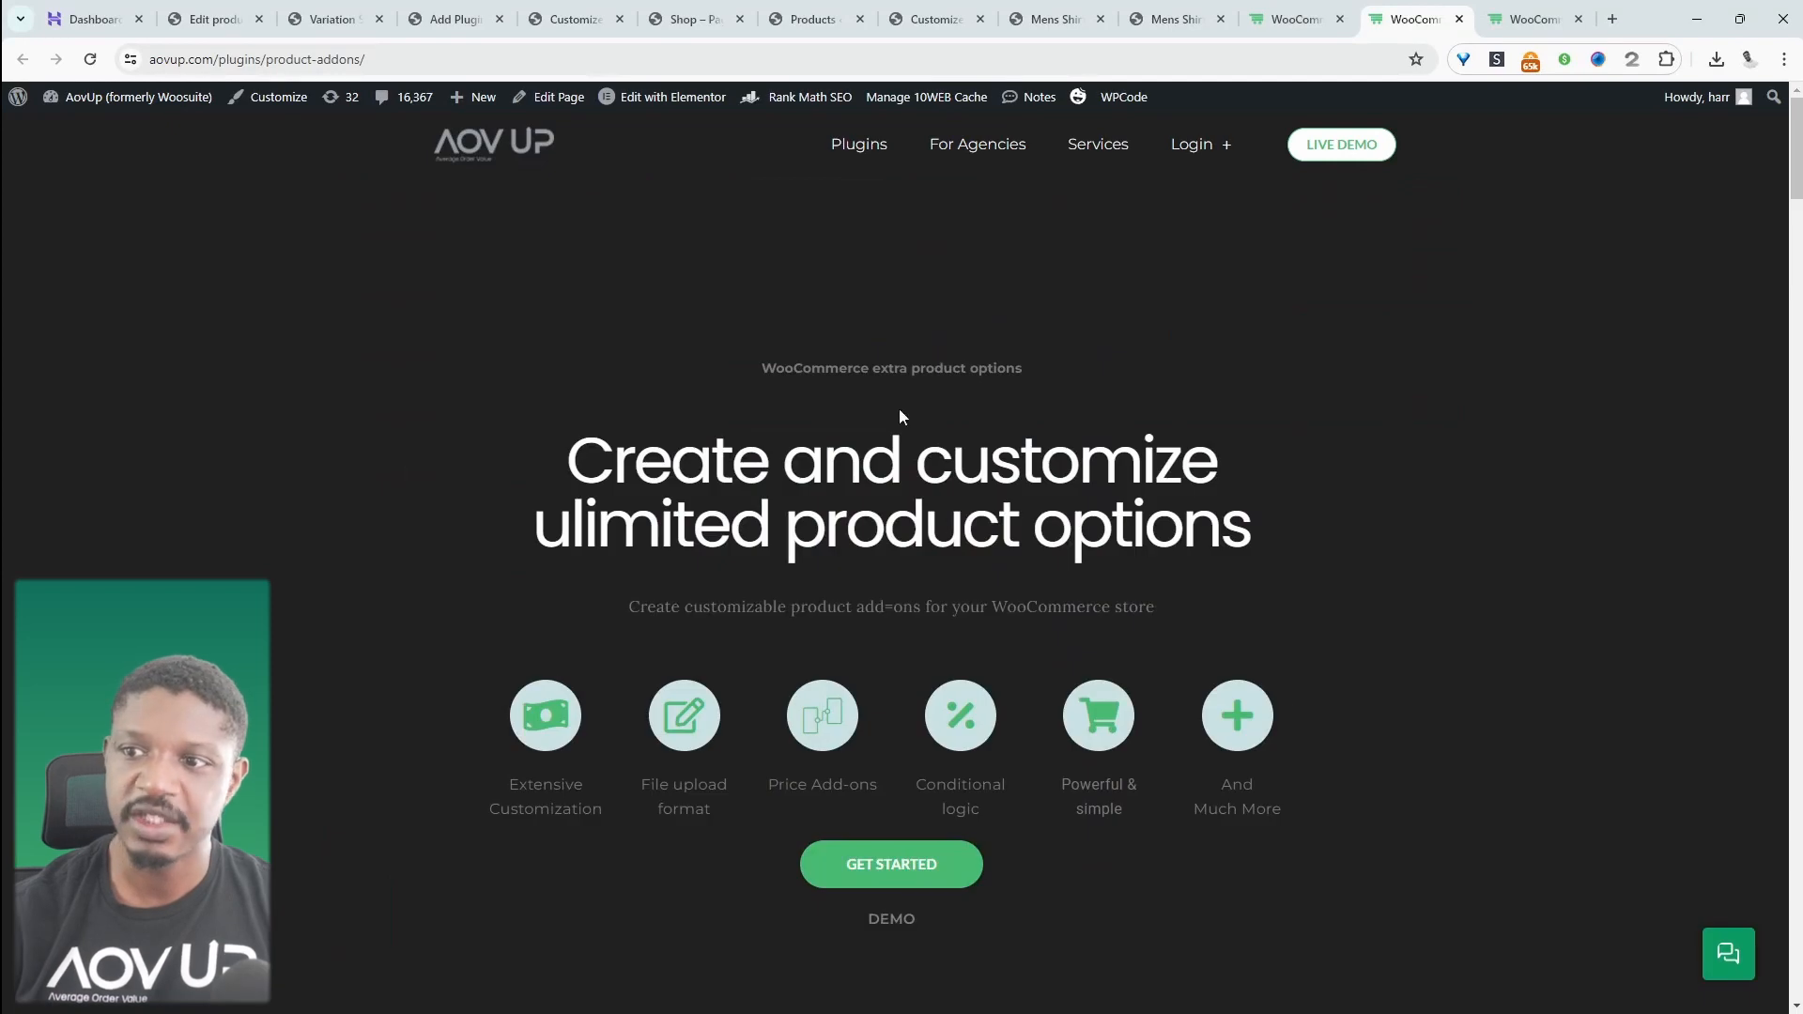
Open the Quantity Breaks image from the WooCommerce Product Bundles page on its own and examine it enlarged
left_click(1530, 18)
right_click(1154, 540)
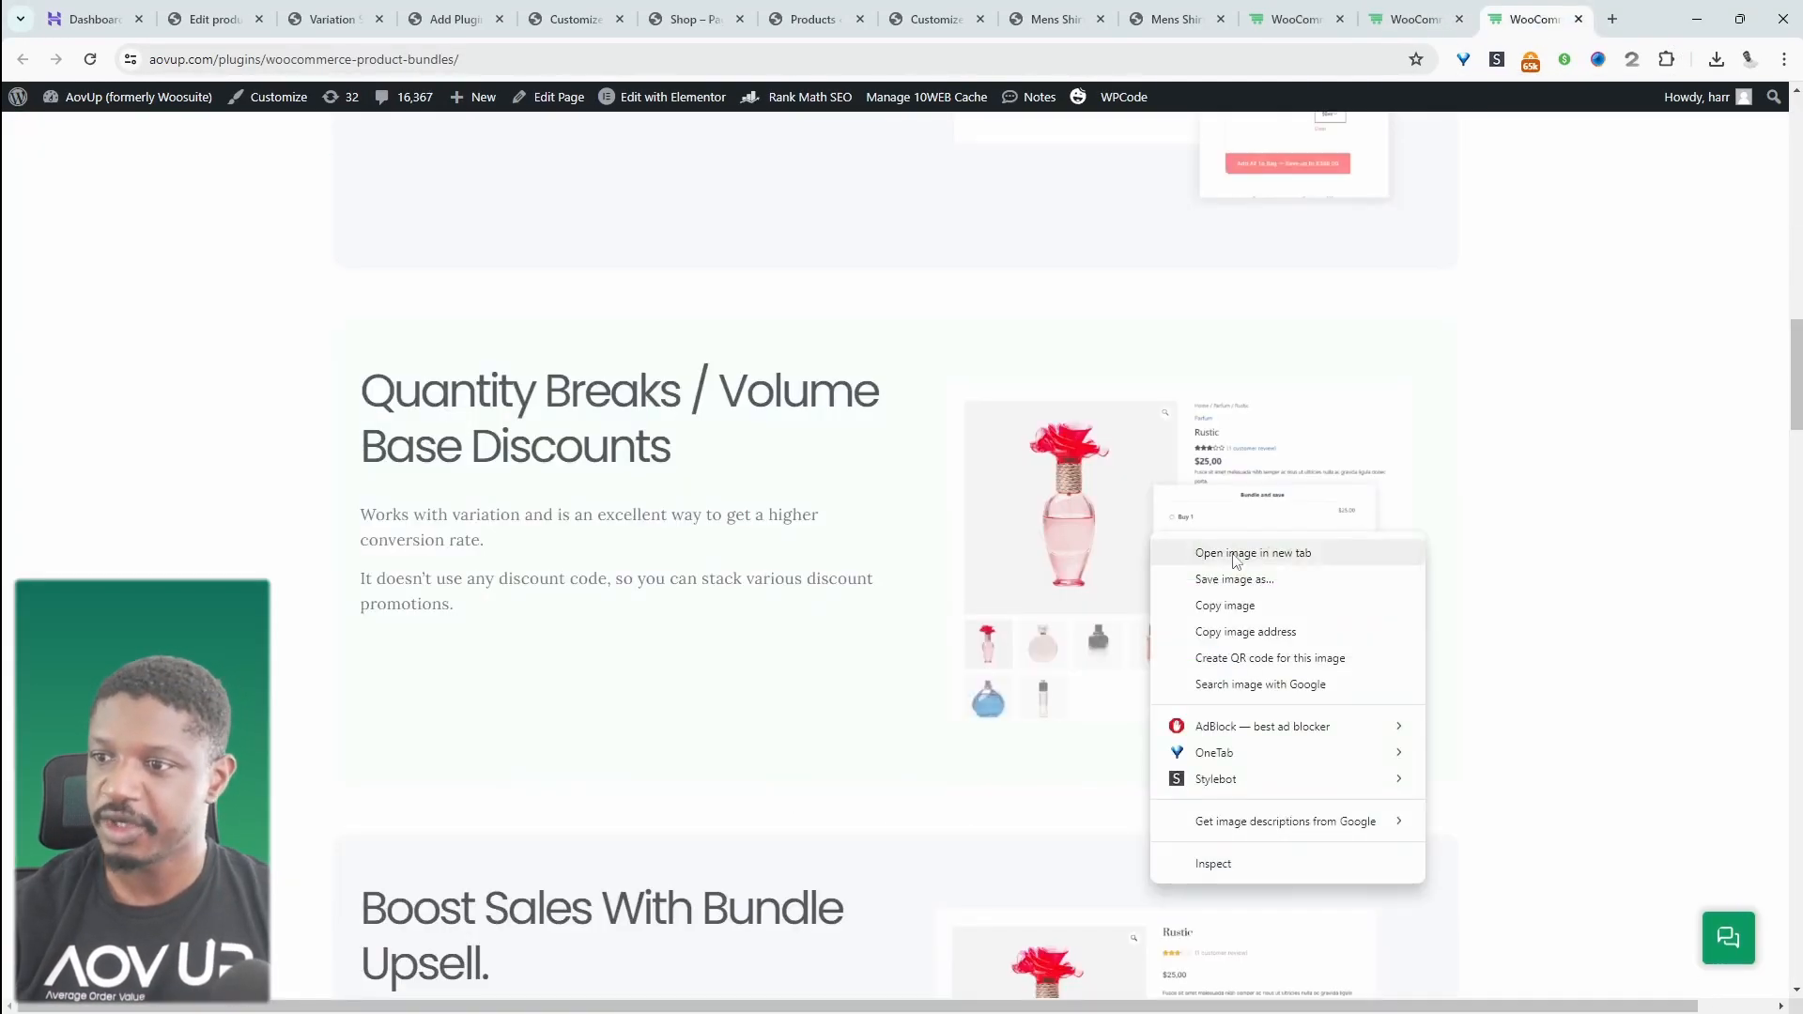
left_click(1221, 552)
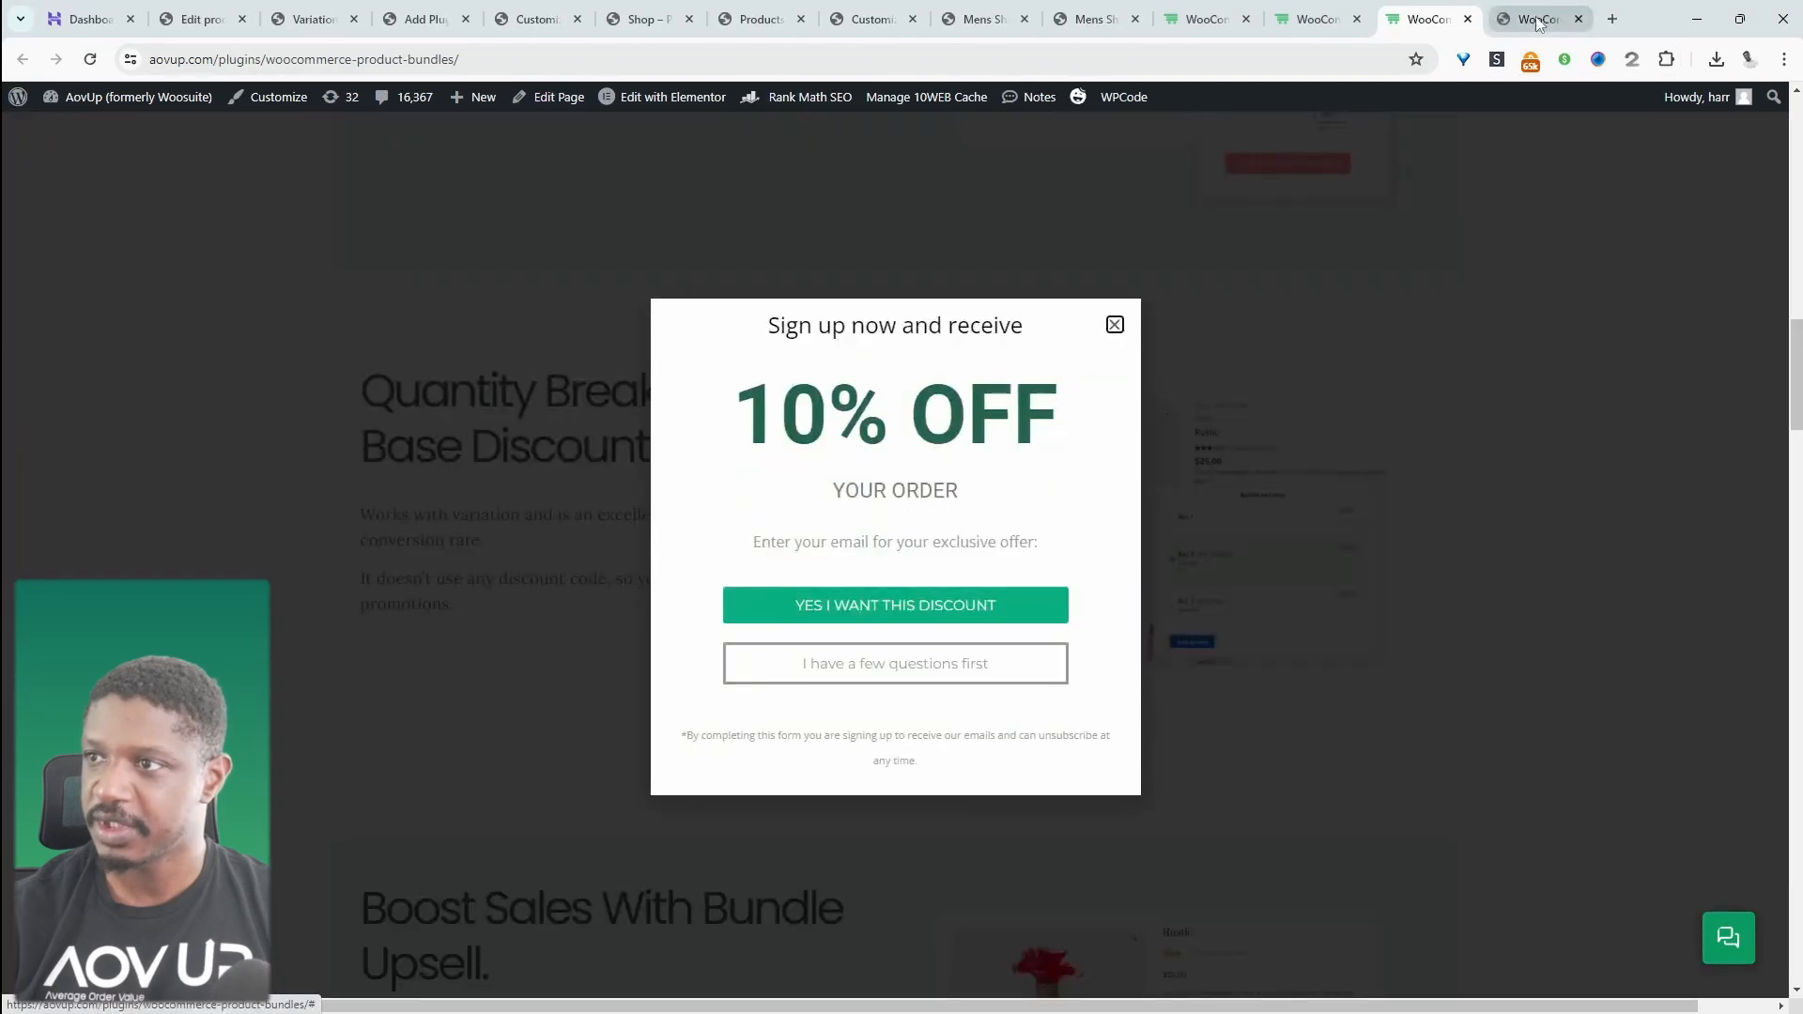
left_click(1537, 23)
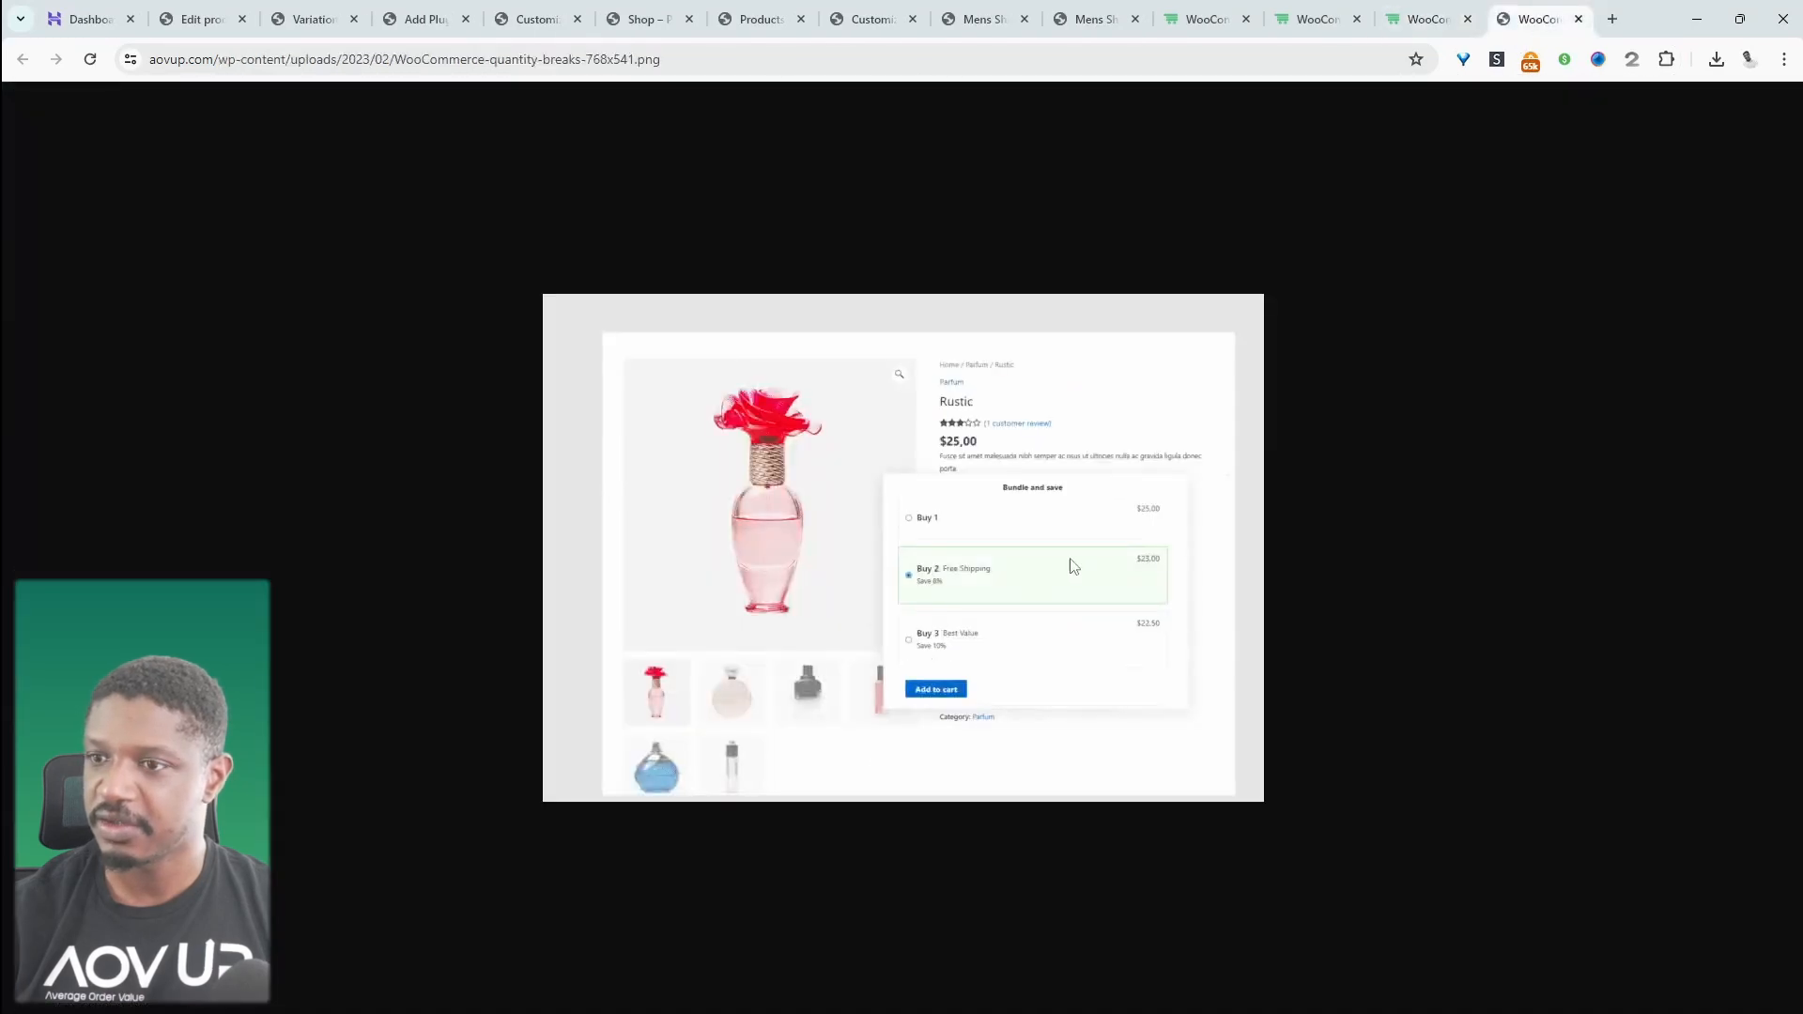
scroll(961, 628, "up", 5)
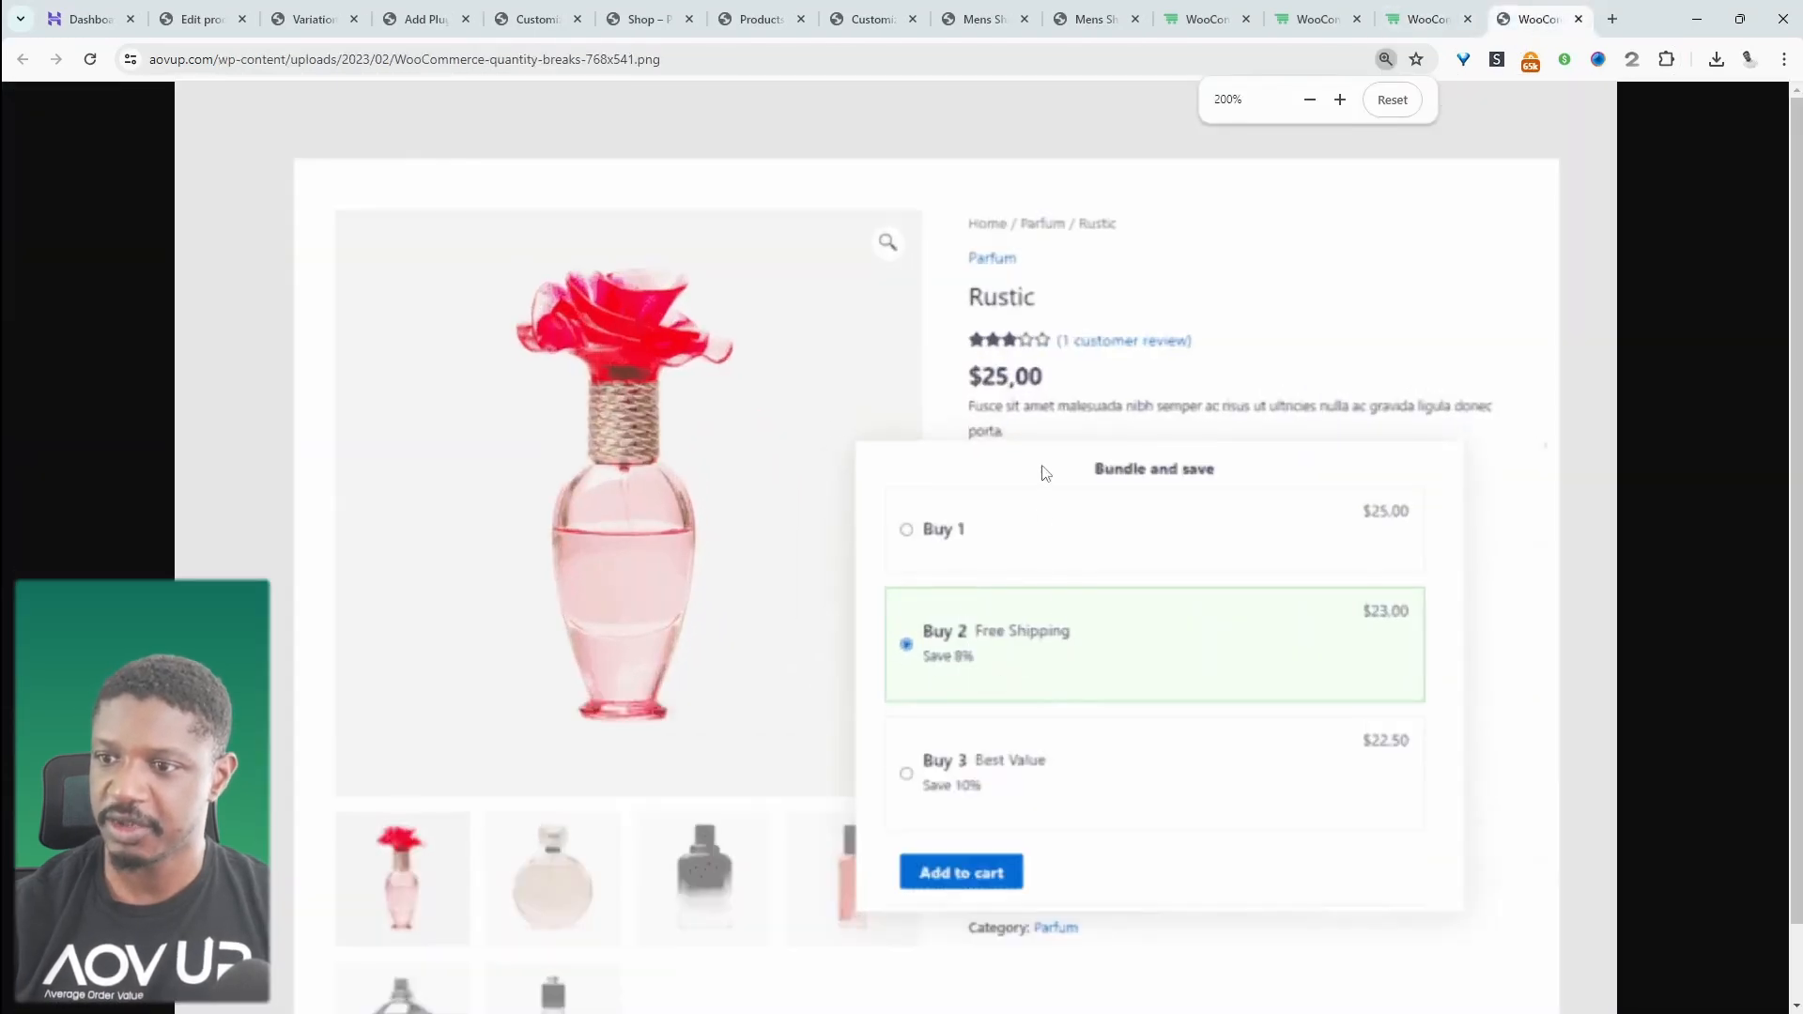
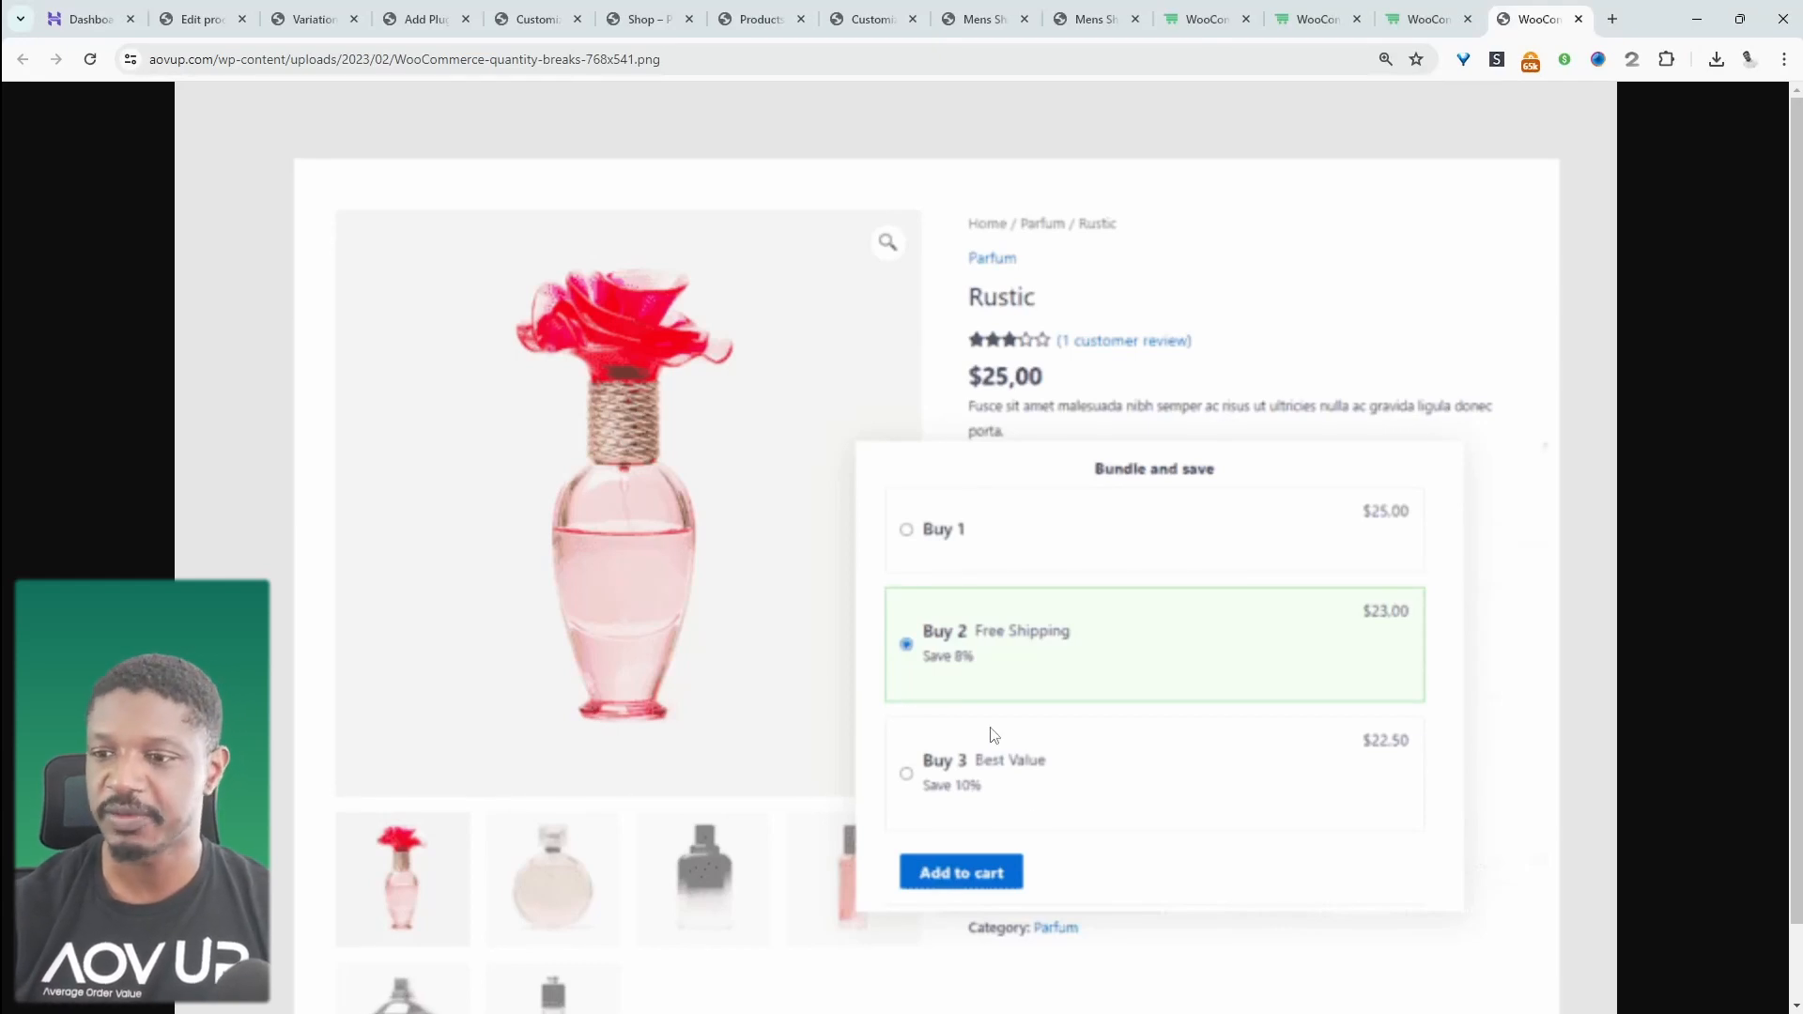
Return to the Product Bundles page, dismiss the discount sign-up popup, and review the page's introduction at 100% zoom
key("ctrl+shift+Tab")
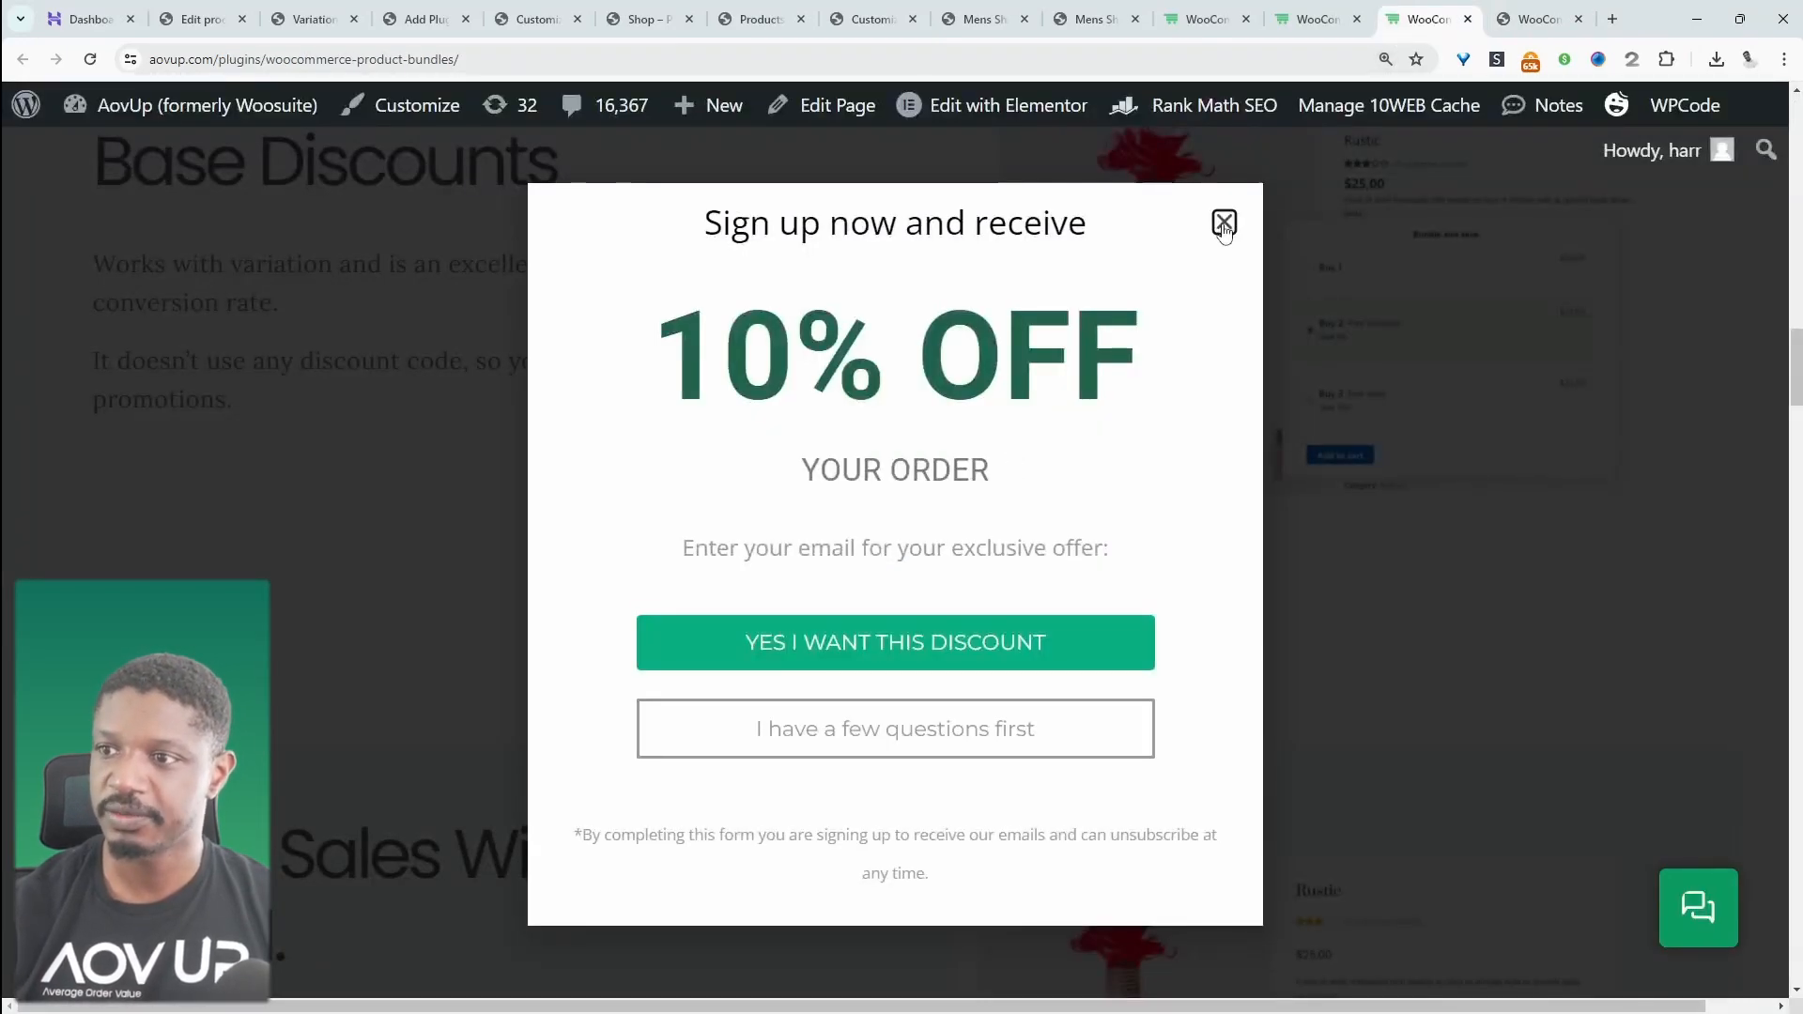
left_click(1224, 226)
scroll(1221, 366, "down", 3, "ctrl")
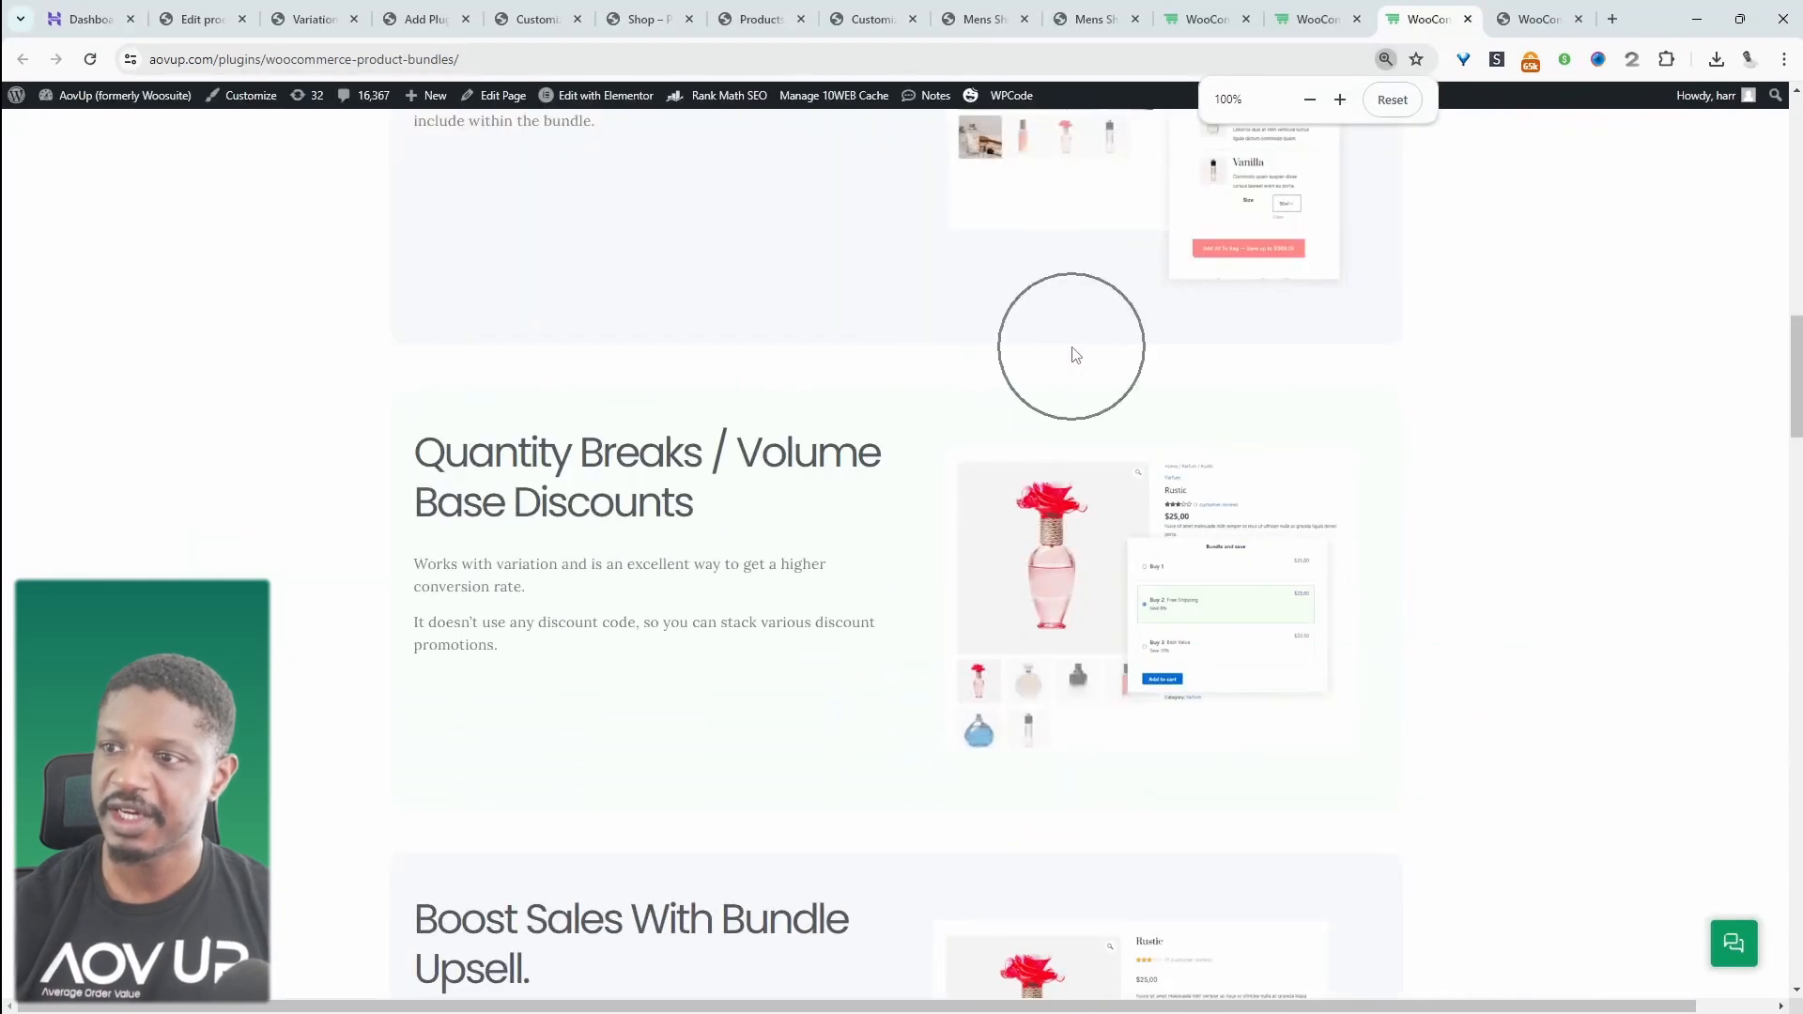
scroll(946, 300, "up", 10)
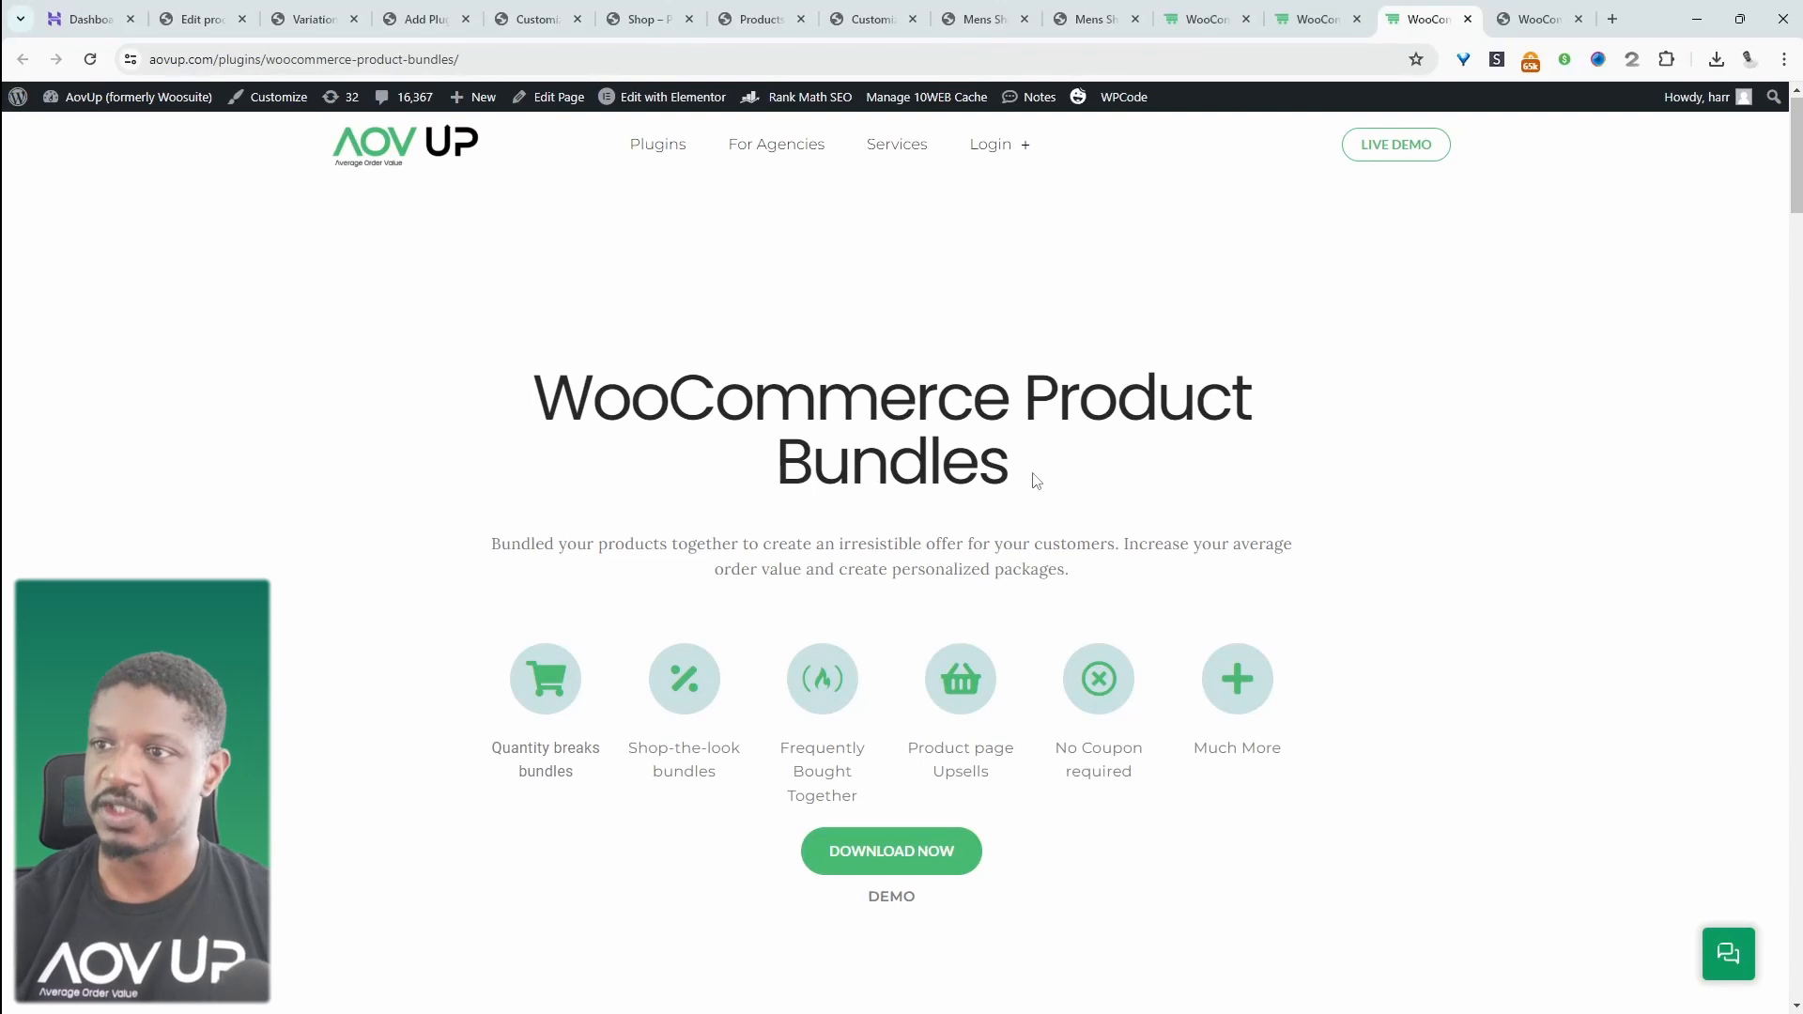
scroll(429, 433, "down", 1)
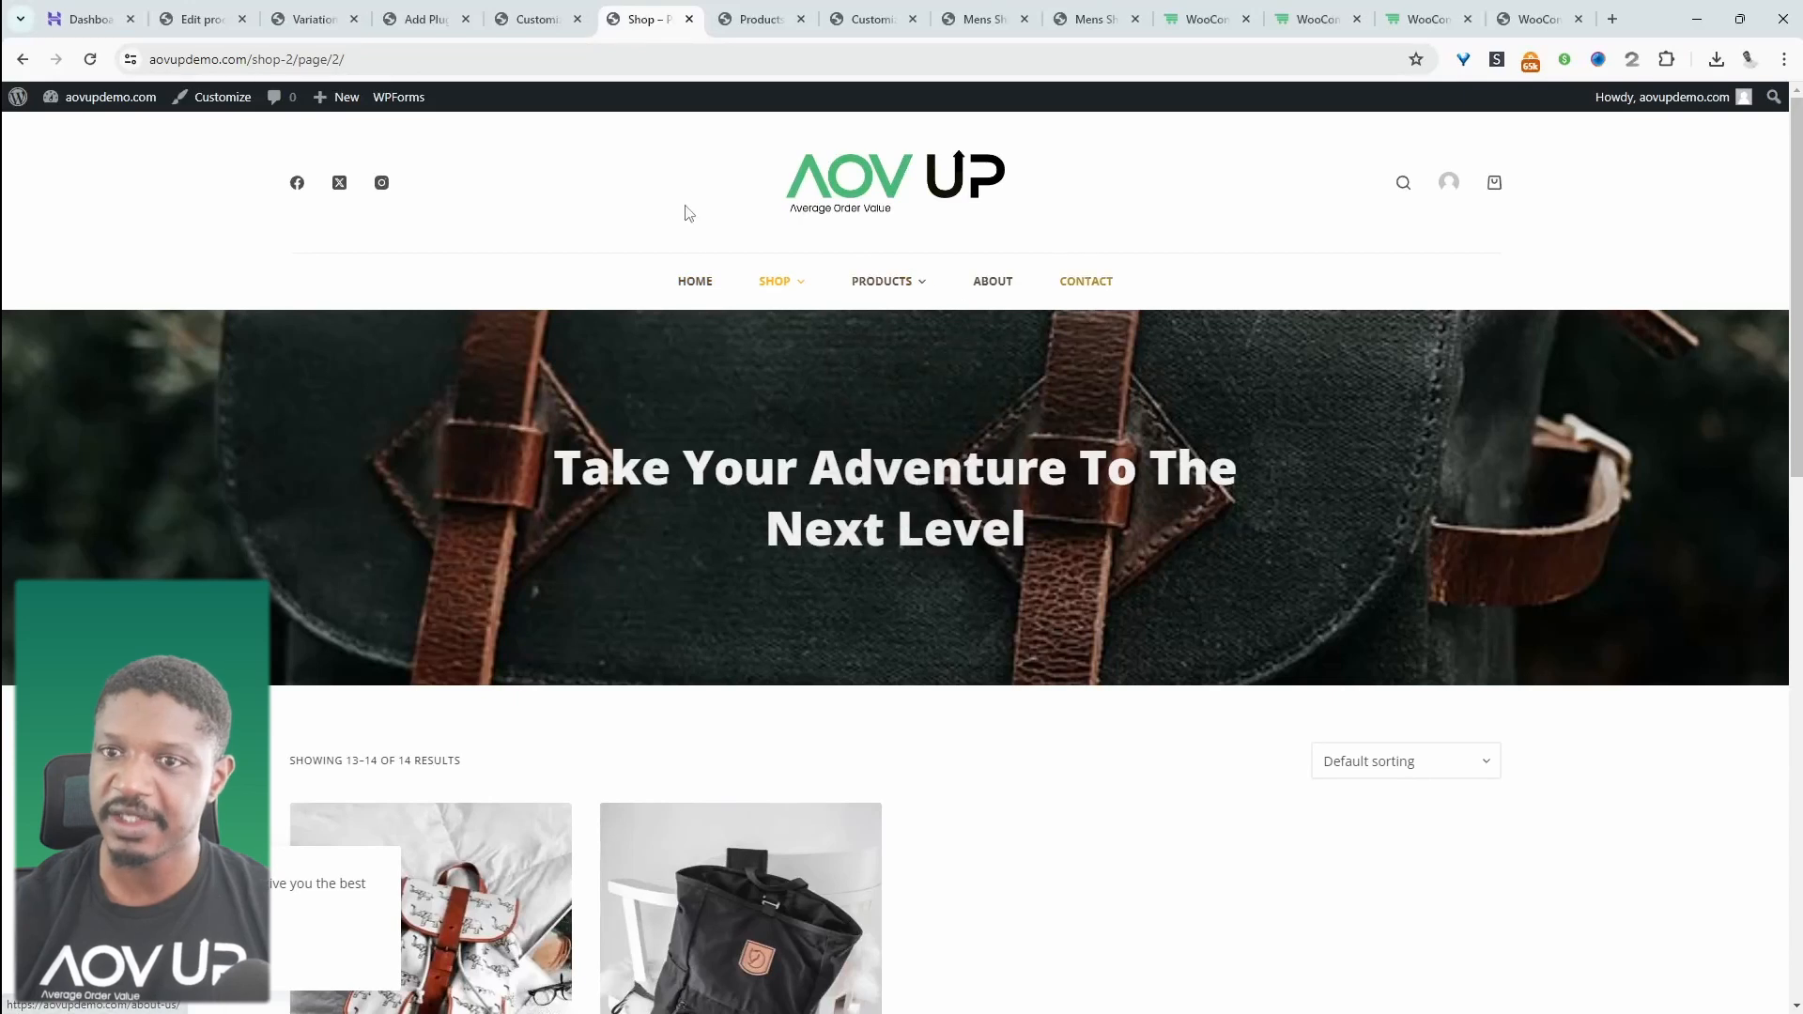
Open the demo store's WordPress dashboard in a separate browser tab and load the Main Menu for editing
mouse_move(109, 105)
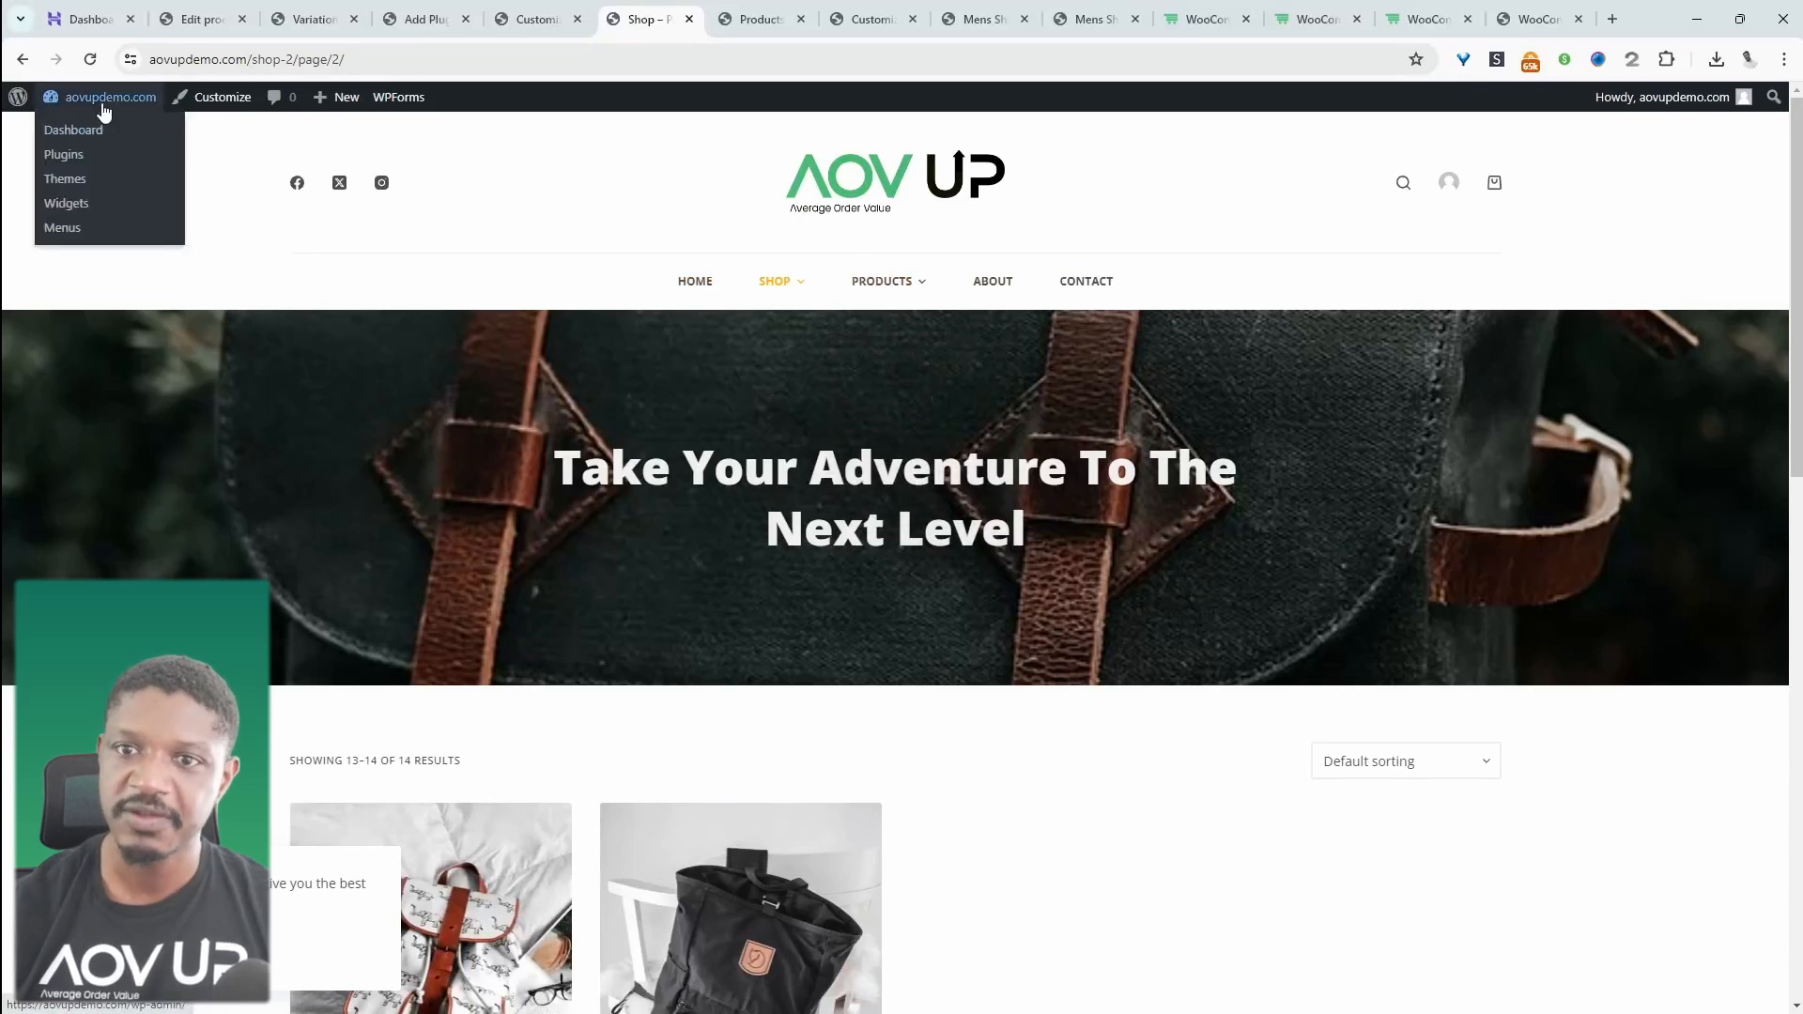
middle_click(59, 132)
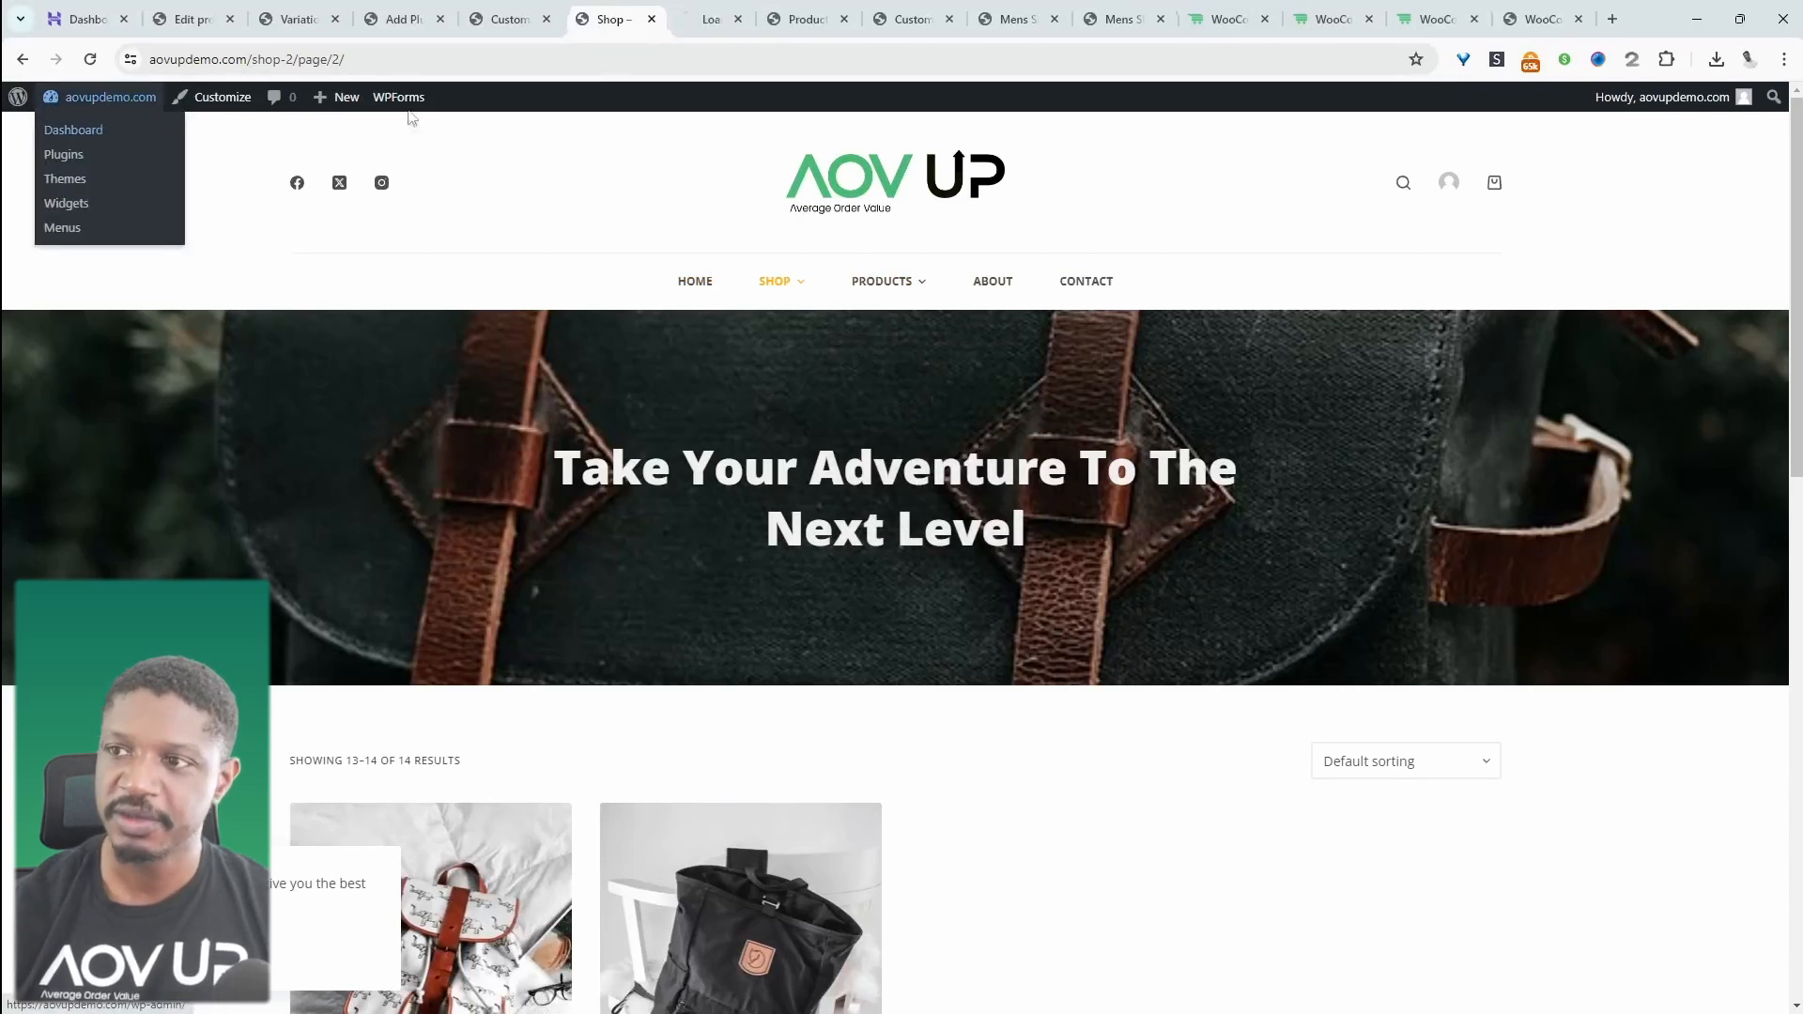
key("ctrl+Tab")
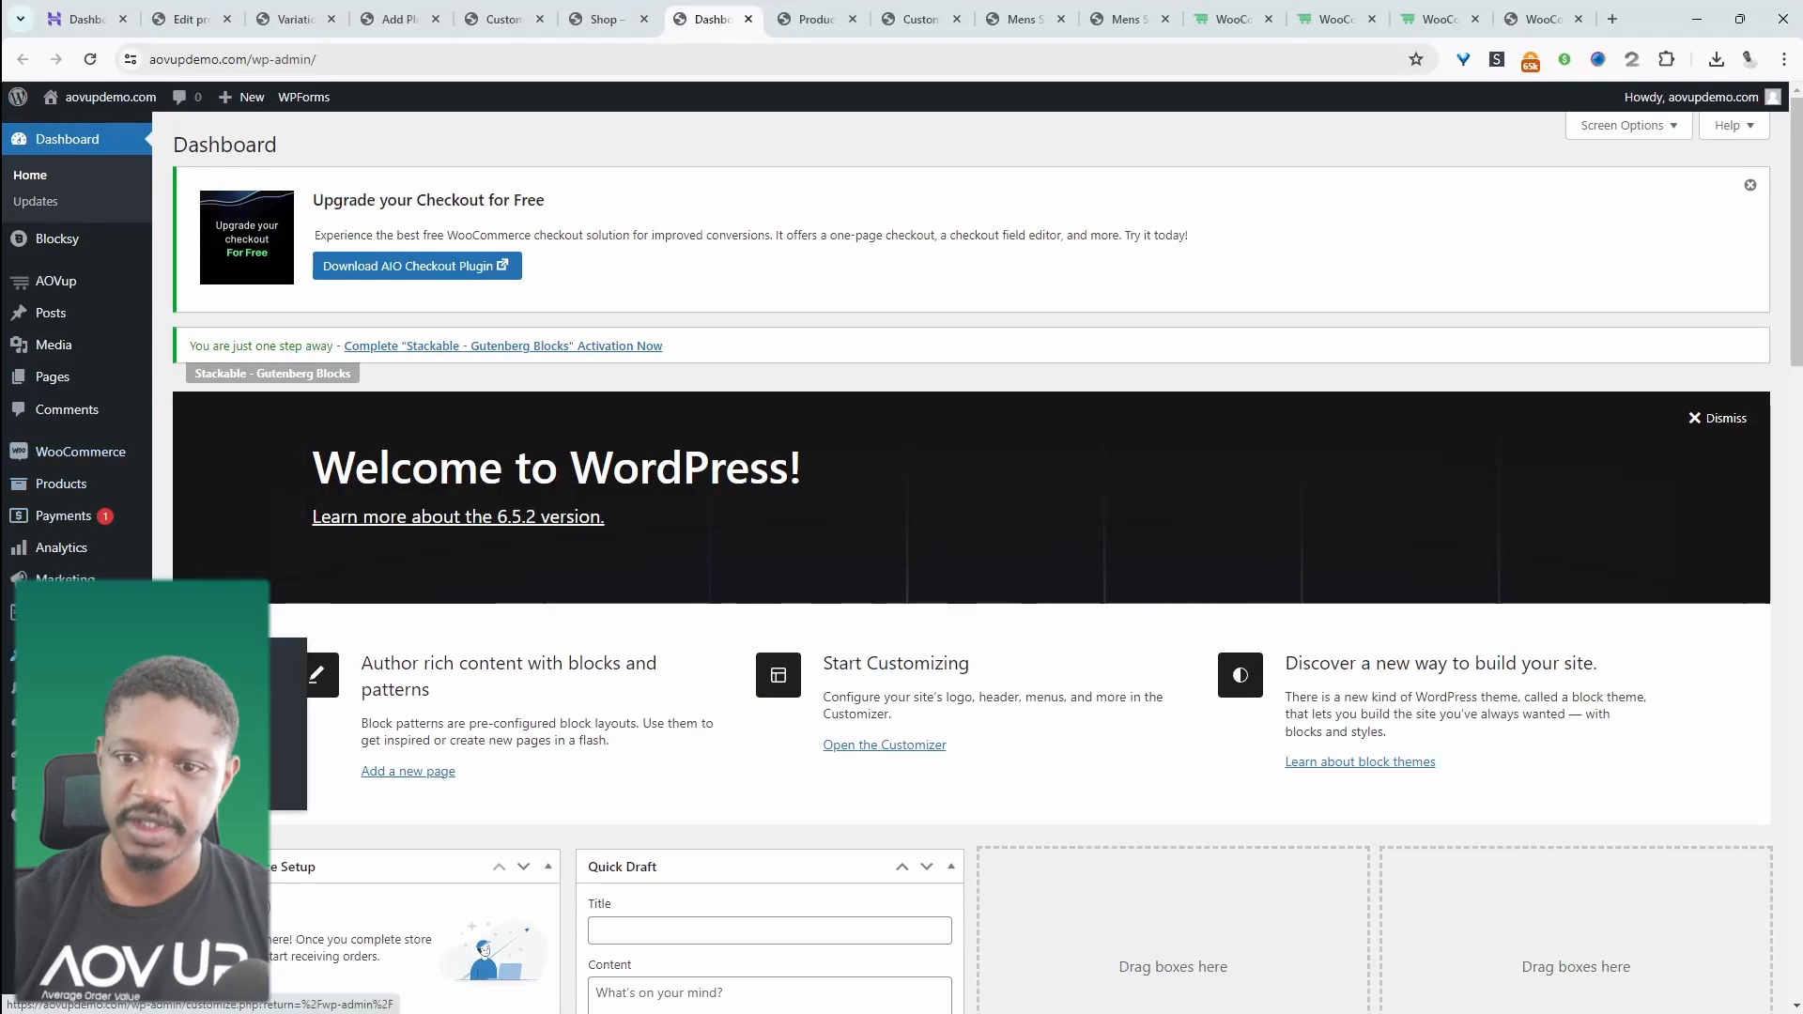
left_click(202, 690)
left_click(525, 270)
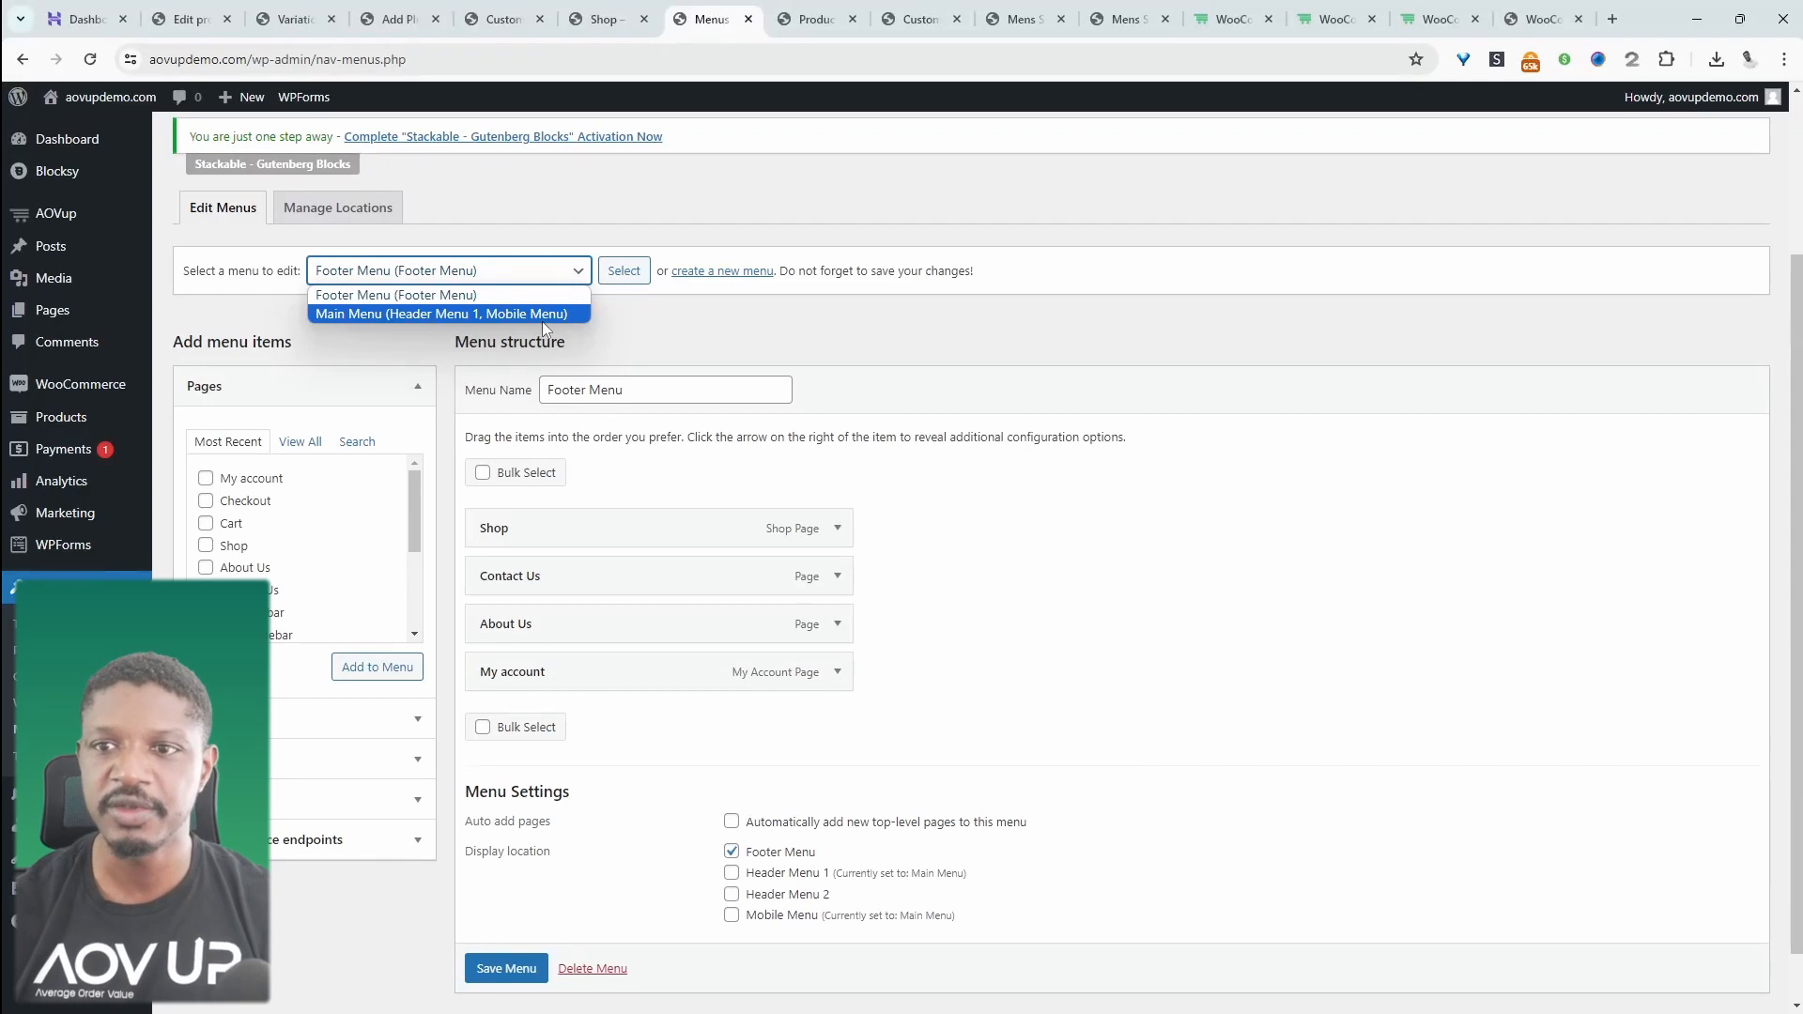
left_click(355, 317)
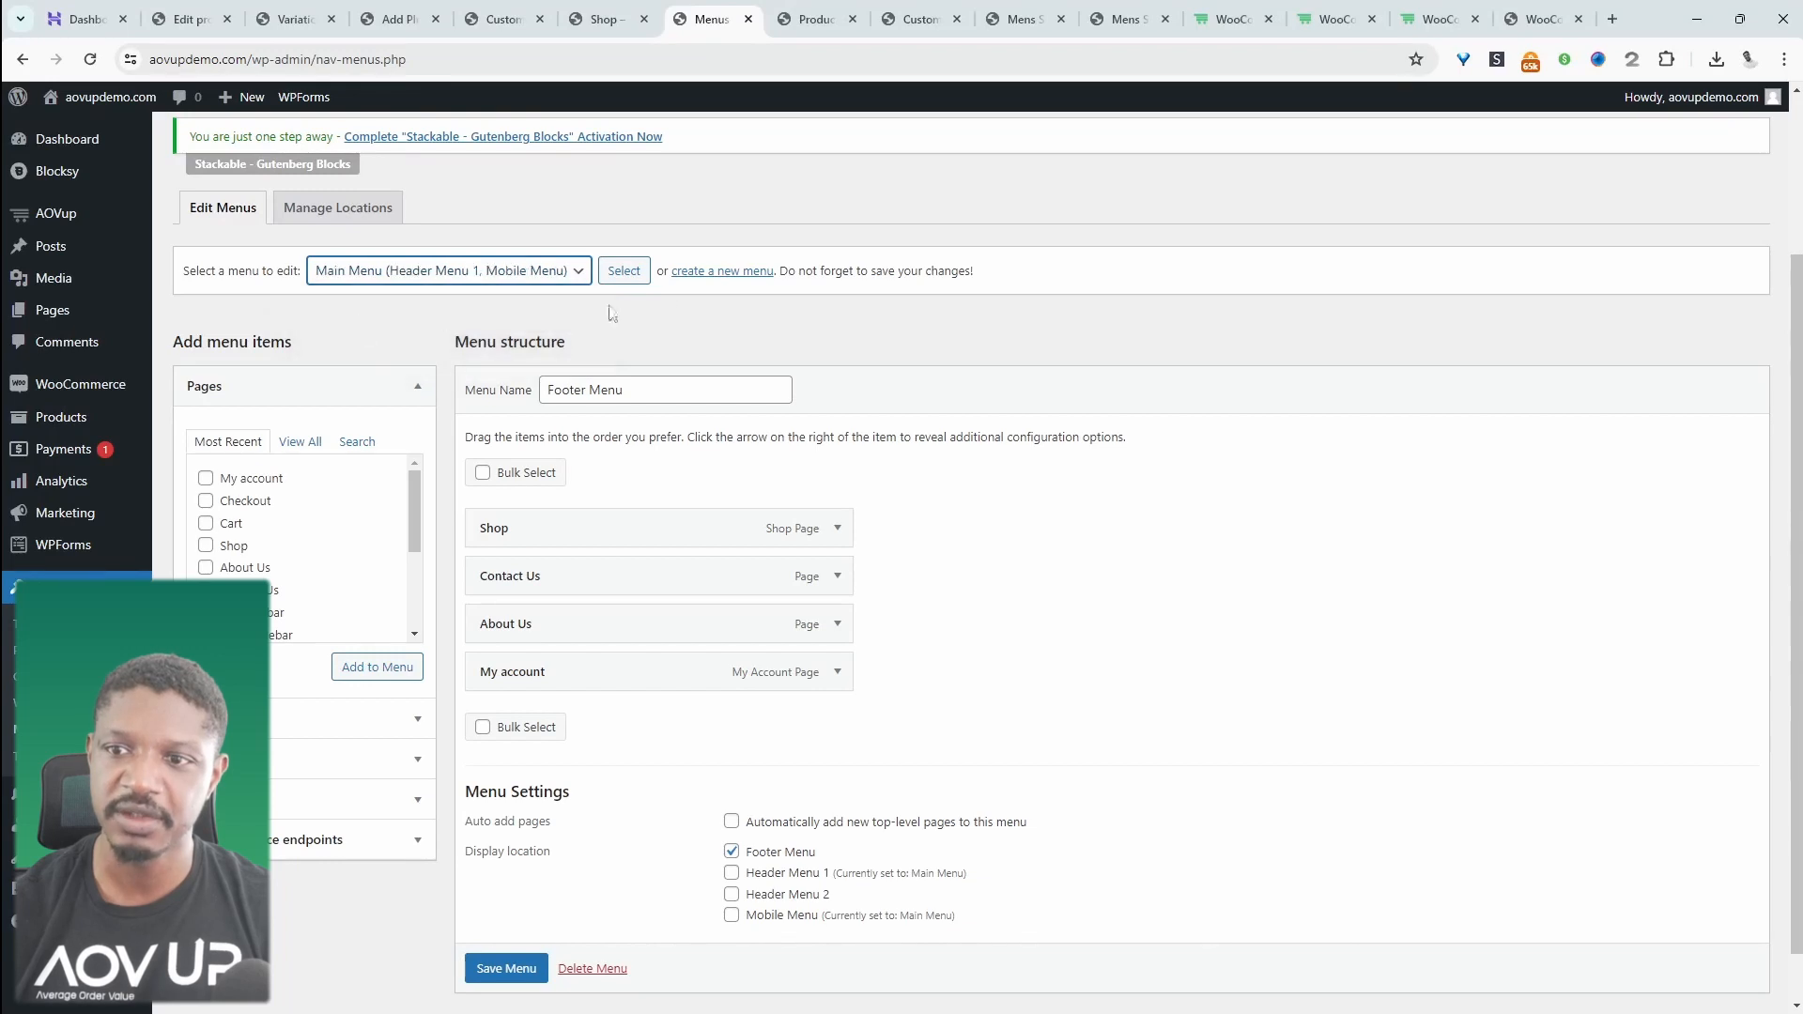
left_click(624, 272)
Look through the Main Menu's structure and the pages and posts available as menu items
scroll(1033, 455, "down", 3)
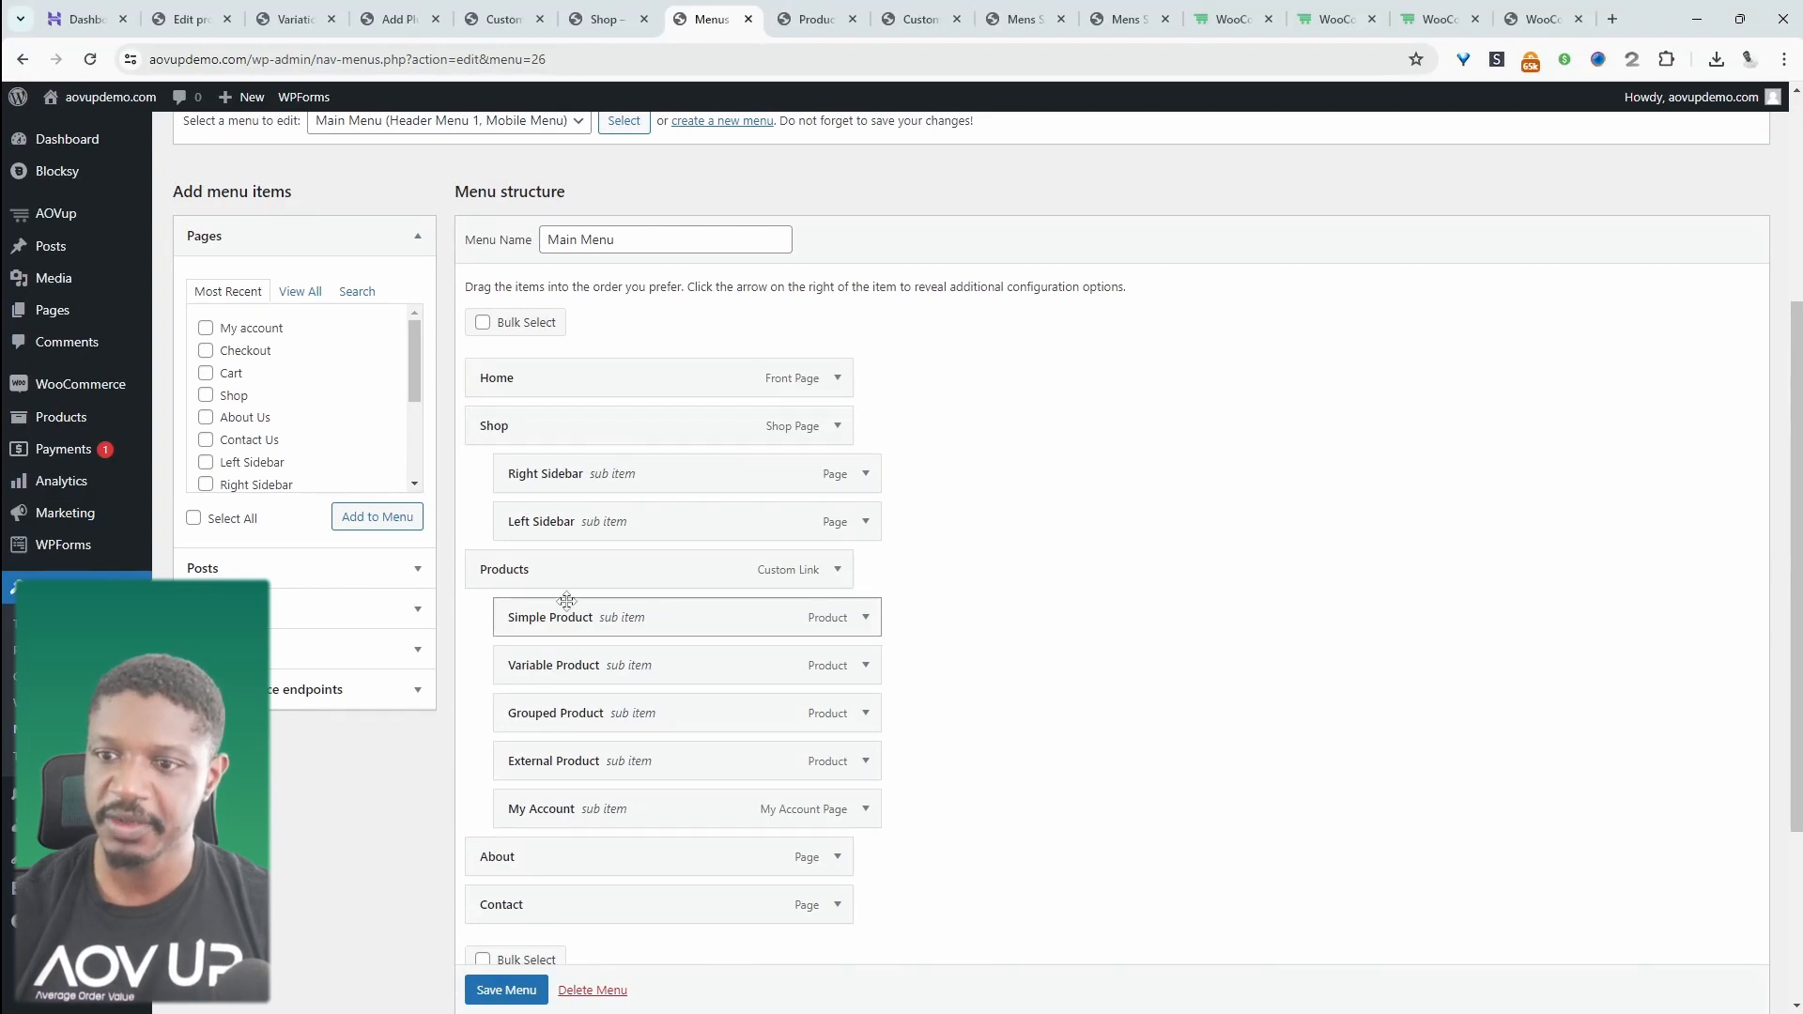
scroll(699, 805, "down", 3)
scroll(690, 836, "up", 3)
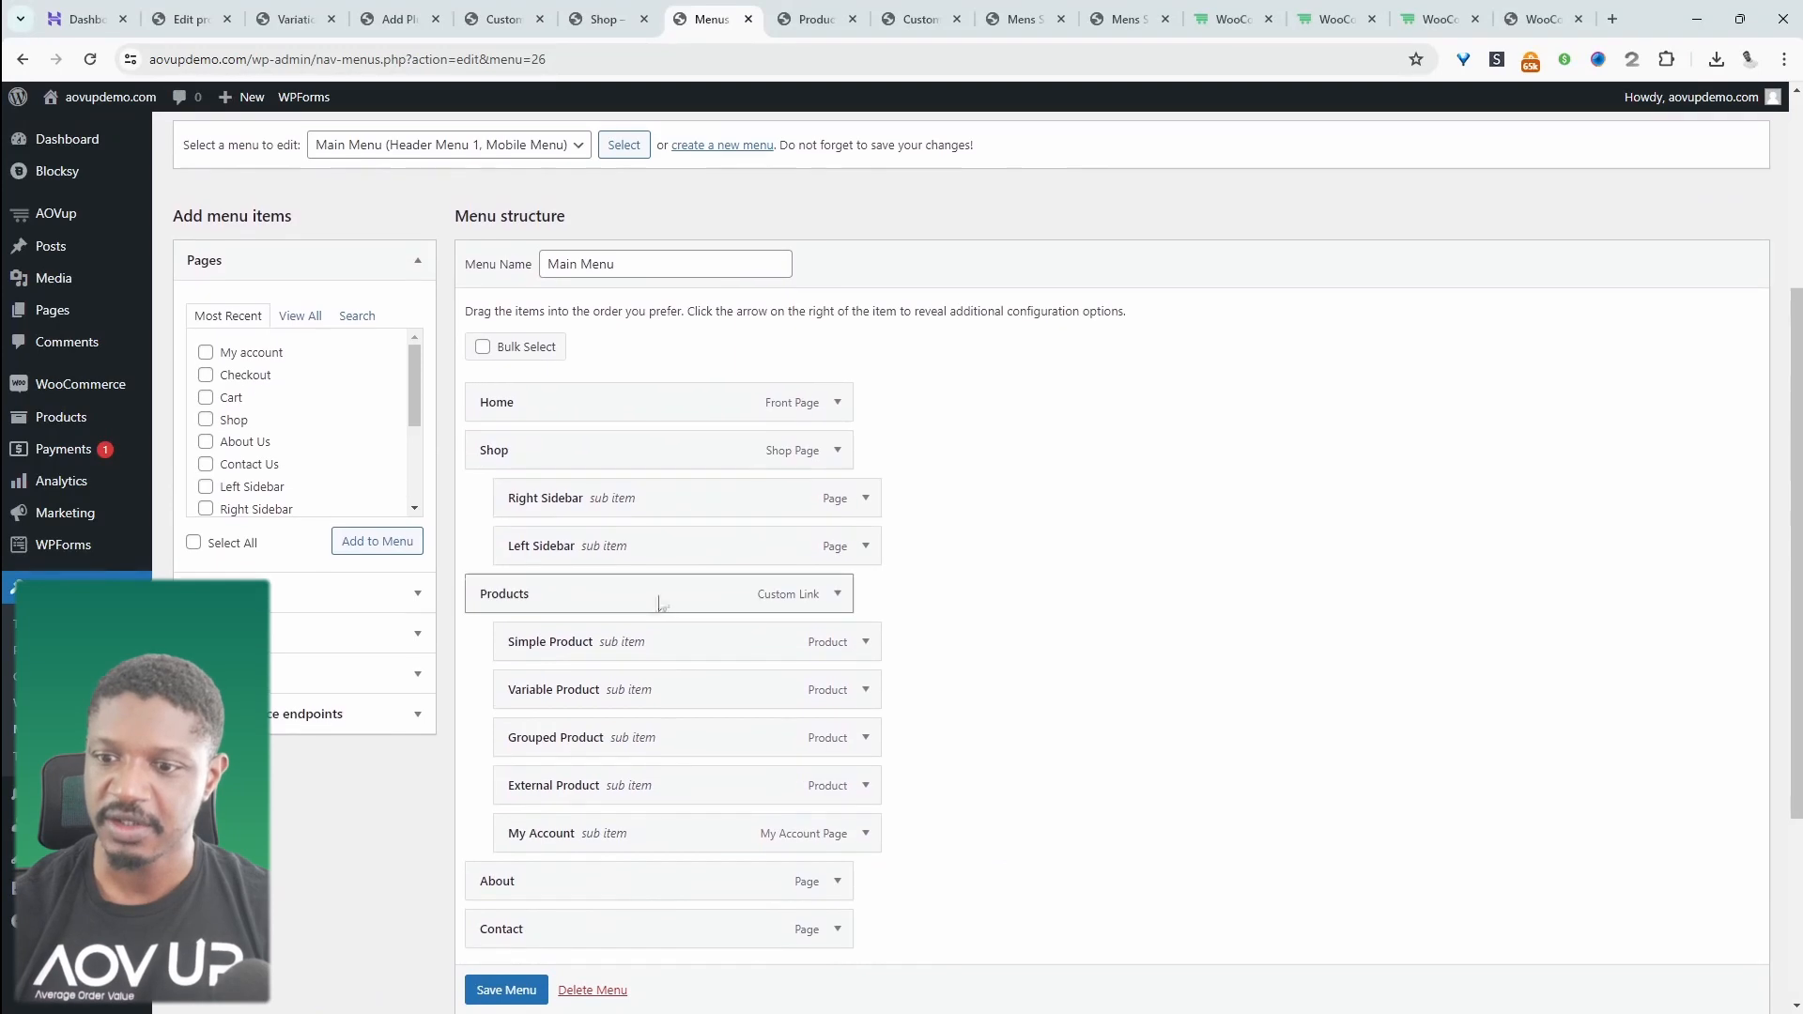
scroll(632, 644, "down", 2)
scroll(638, 648, "up", 3)
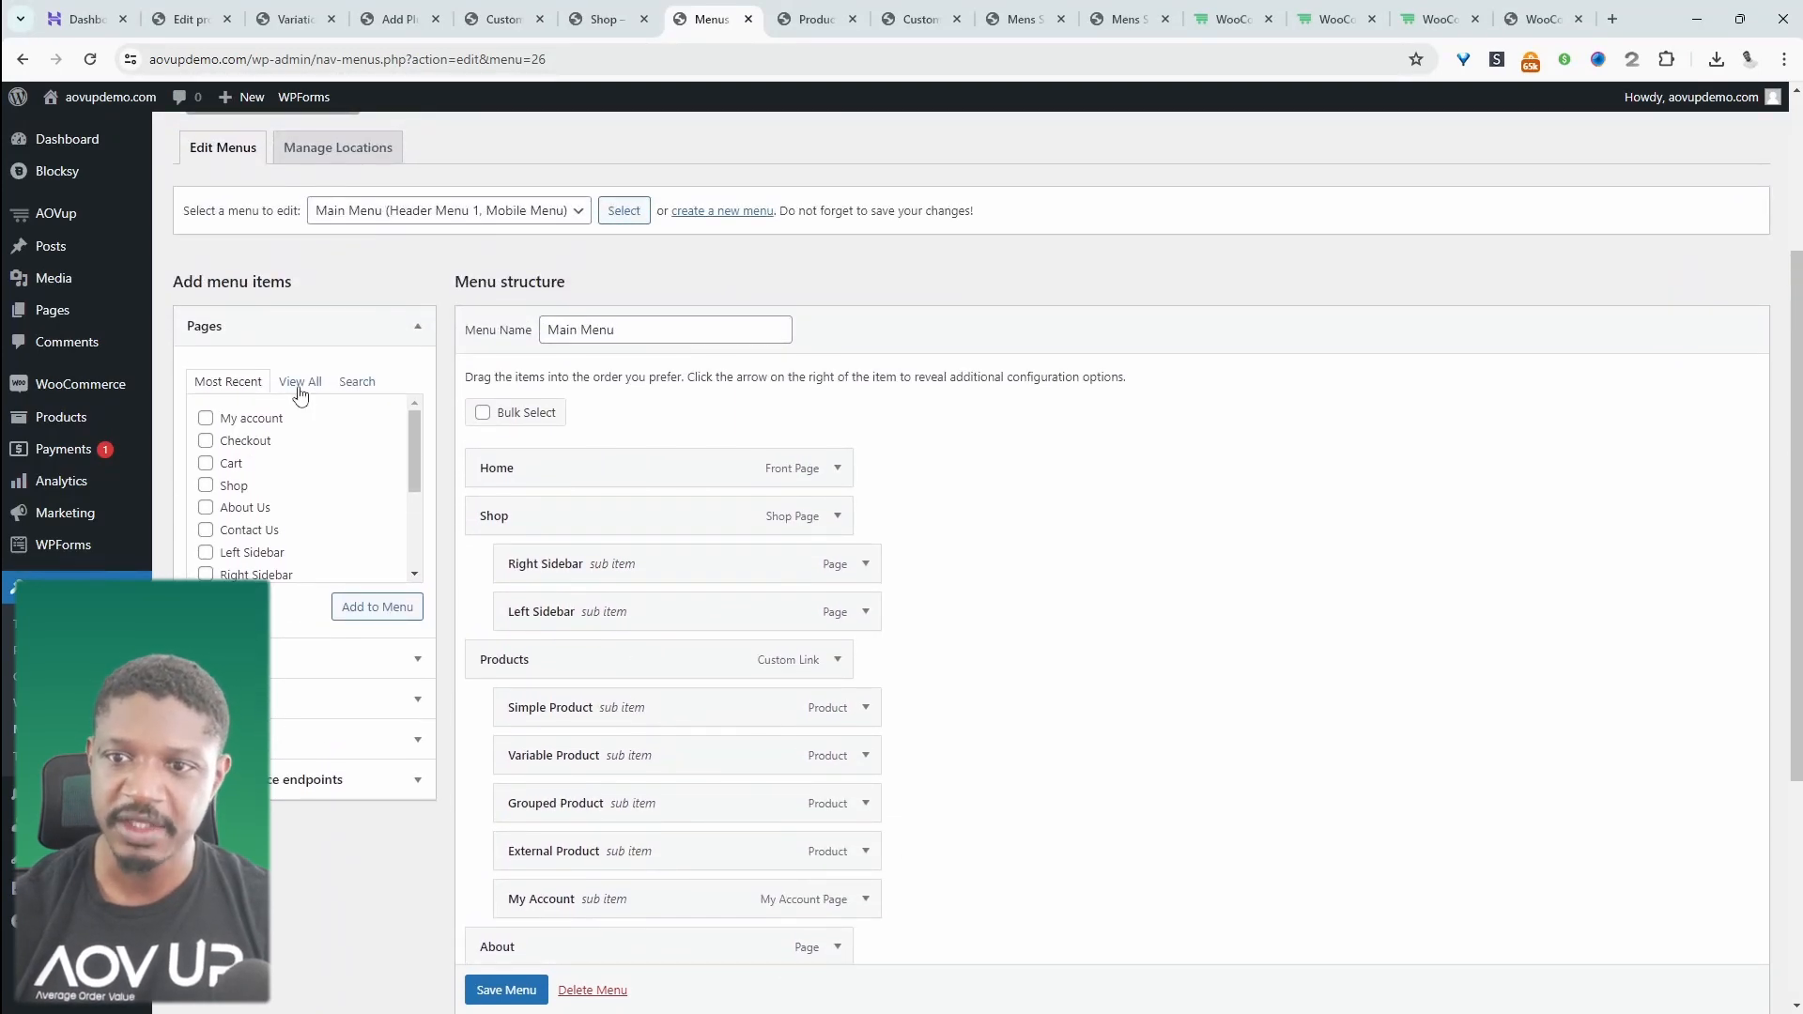
left_click(354, 385)
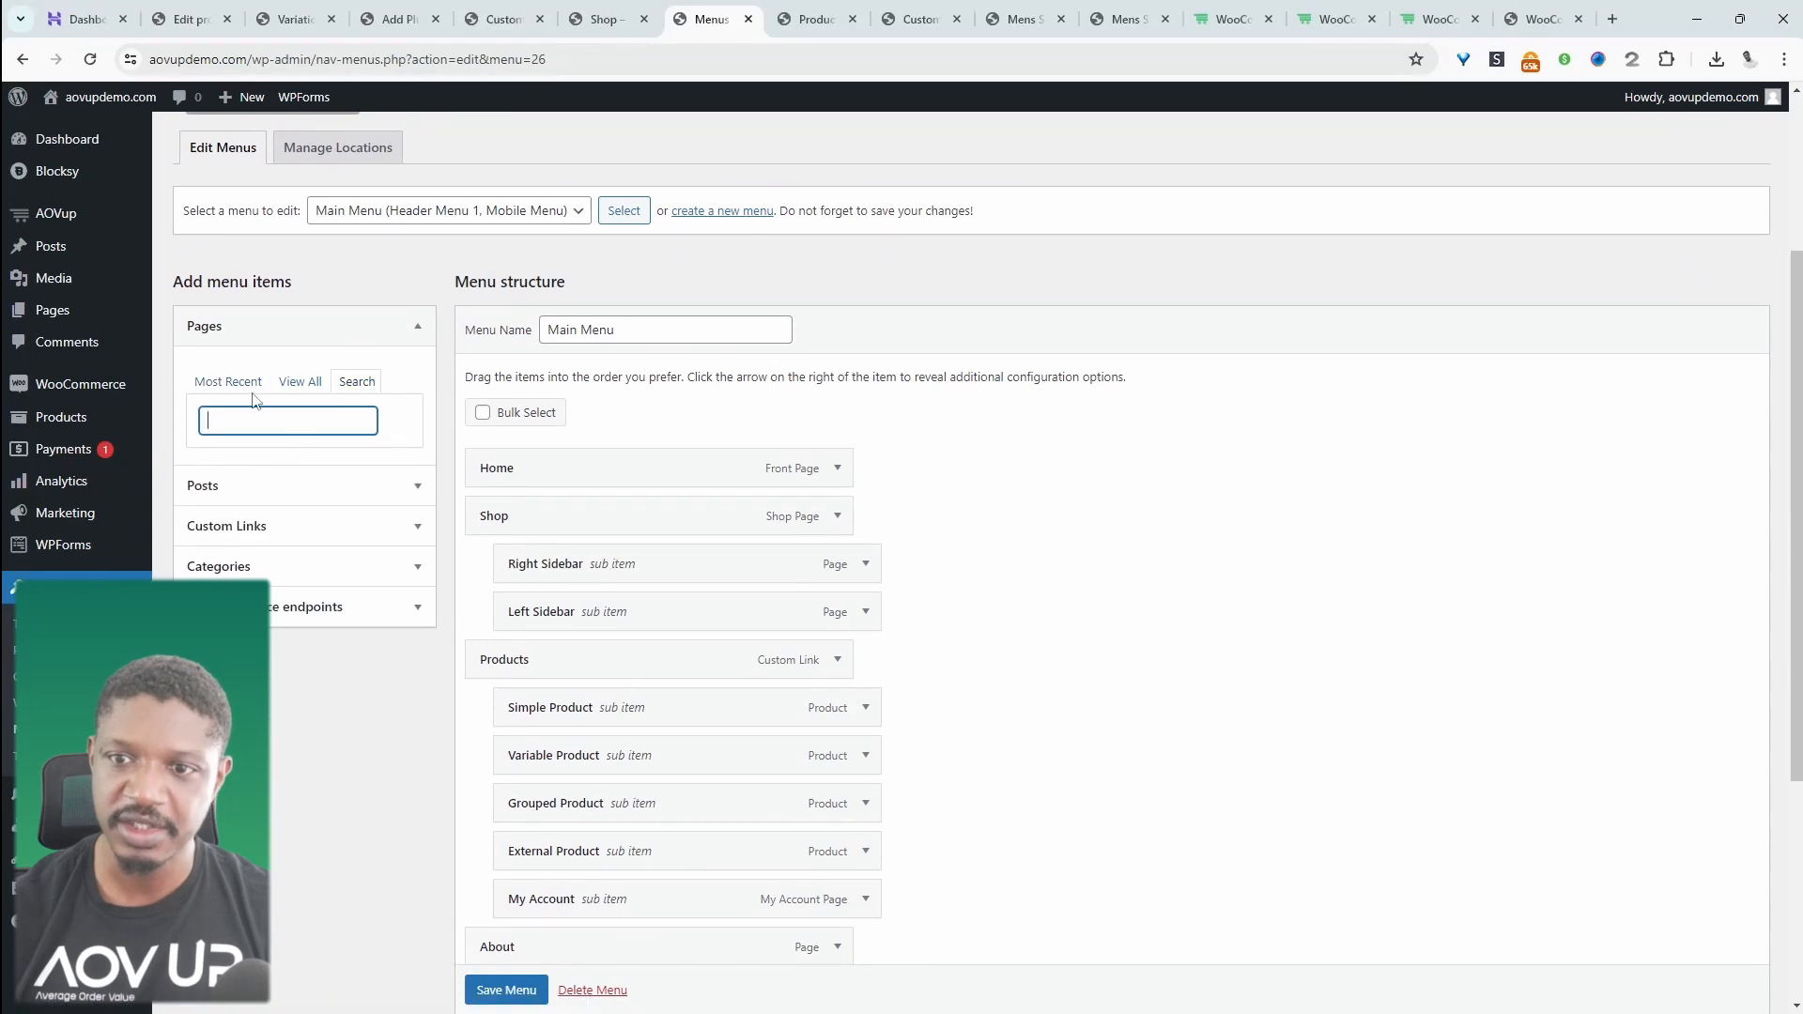
left_click(260, 486)
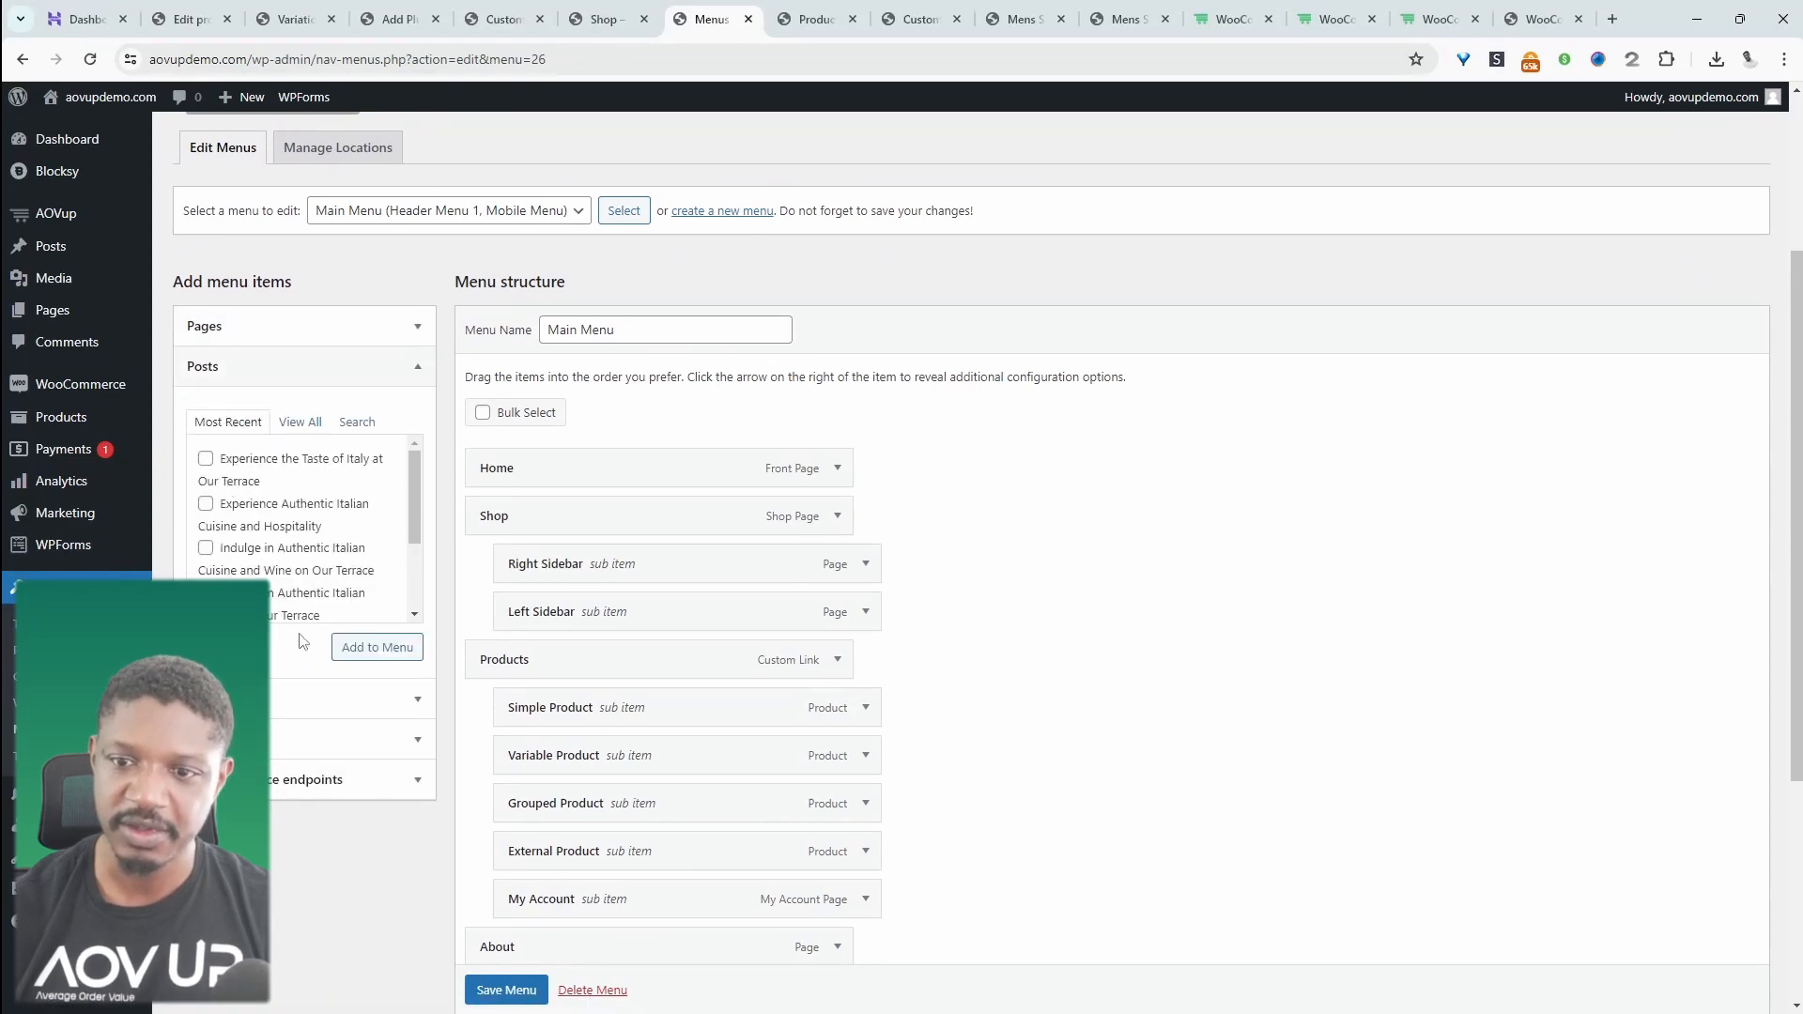
left_click(315, 741)
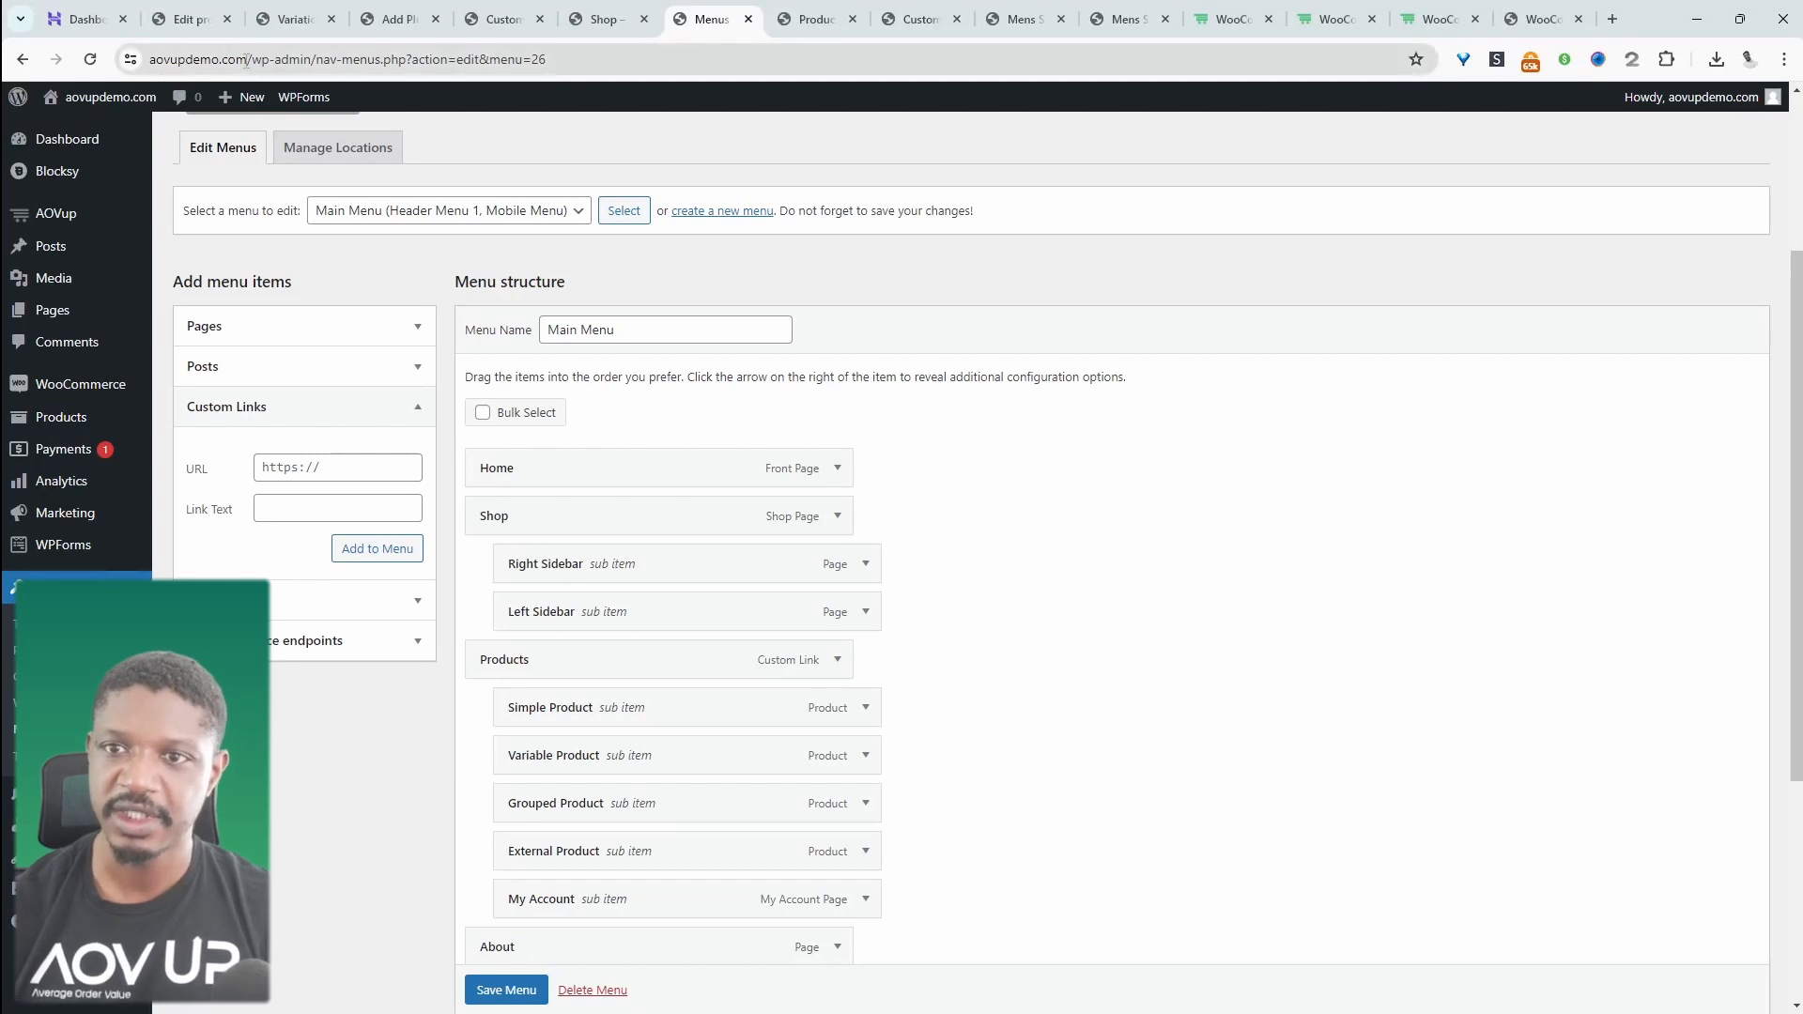
left_click_drag(291, 59, 33, 78)
key("ctrl+c")
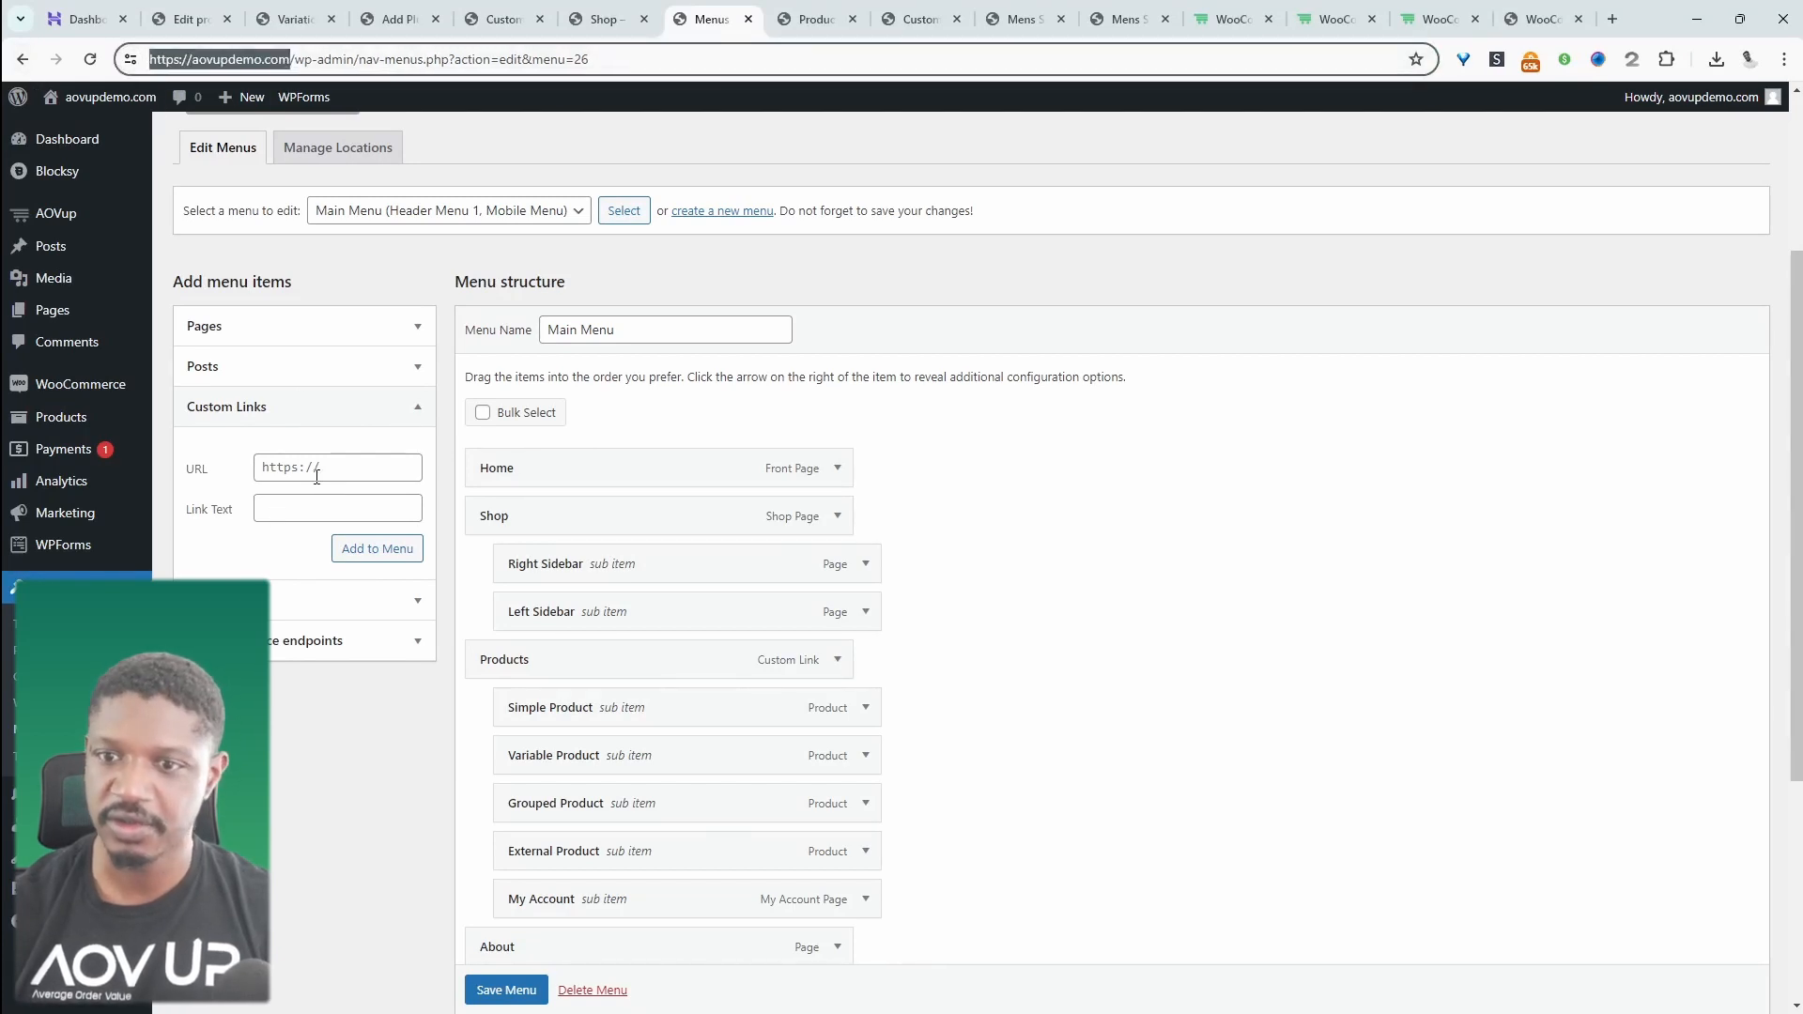
left_click(316, 476)
key("ctrl+v")
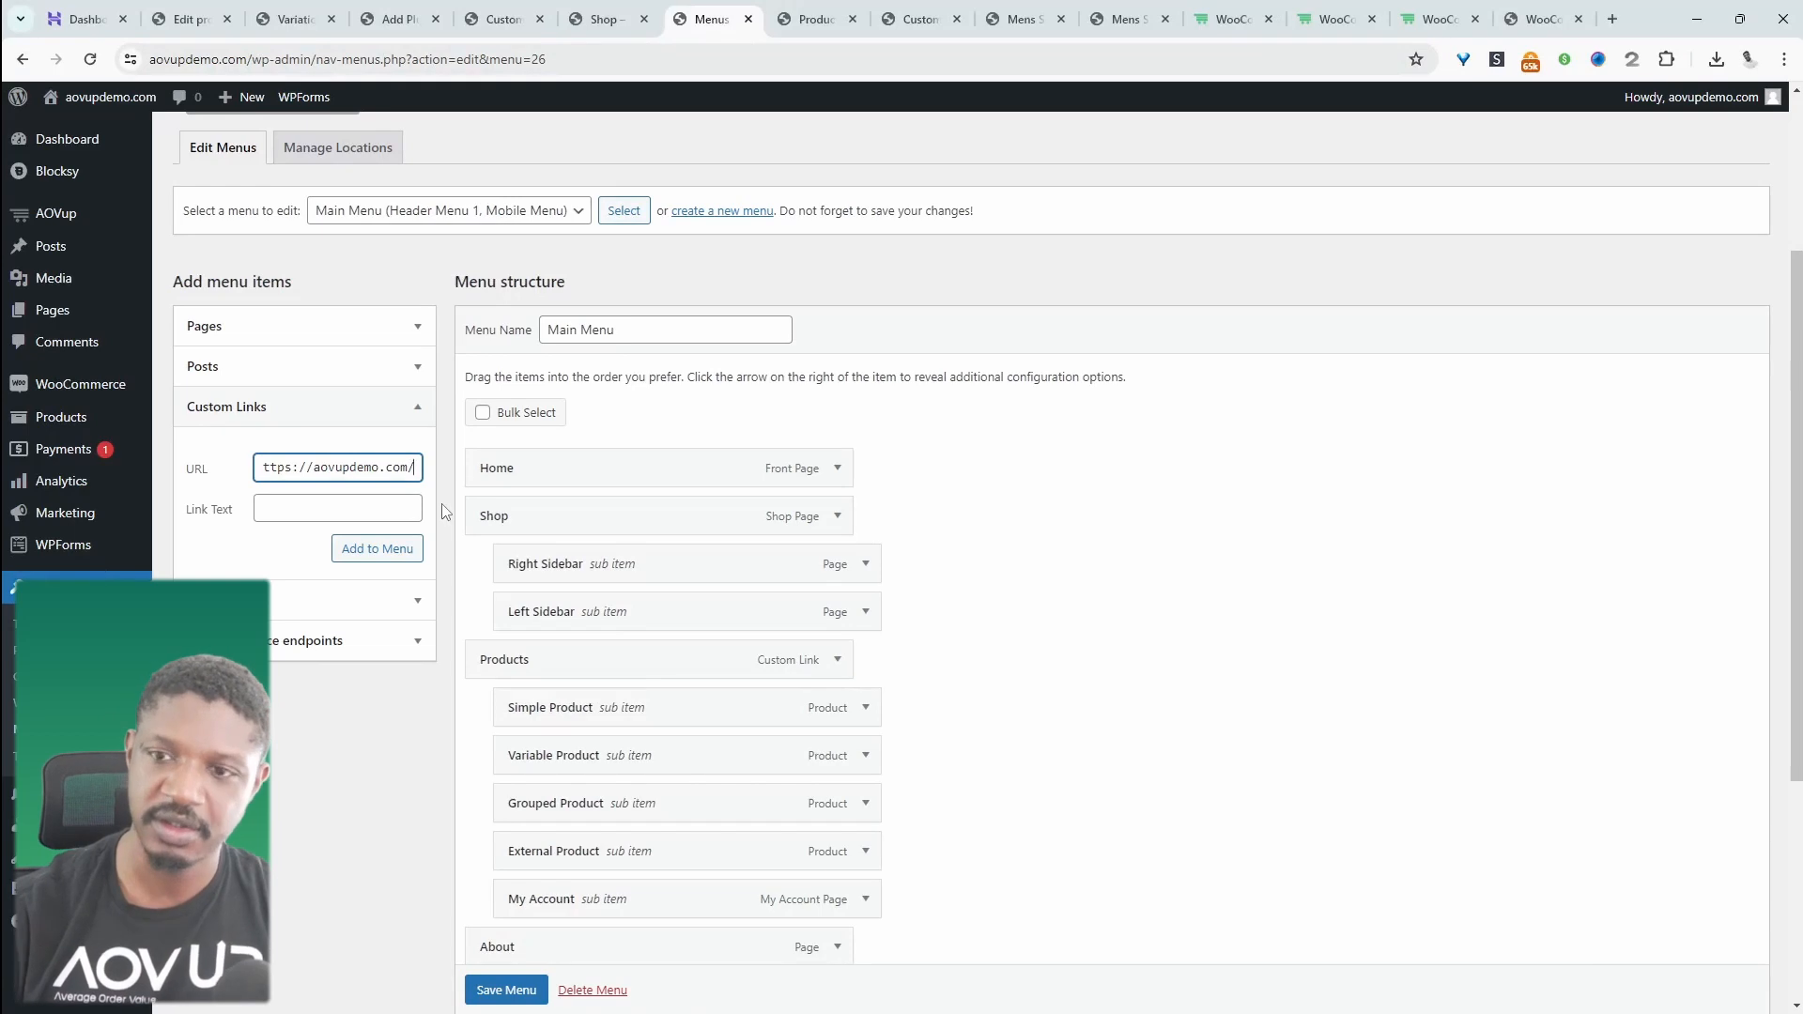
type("contct")
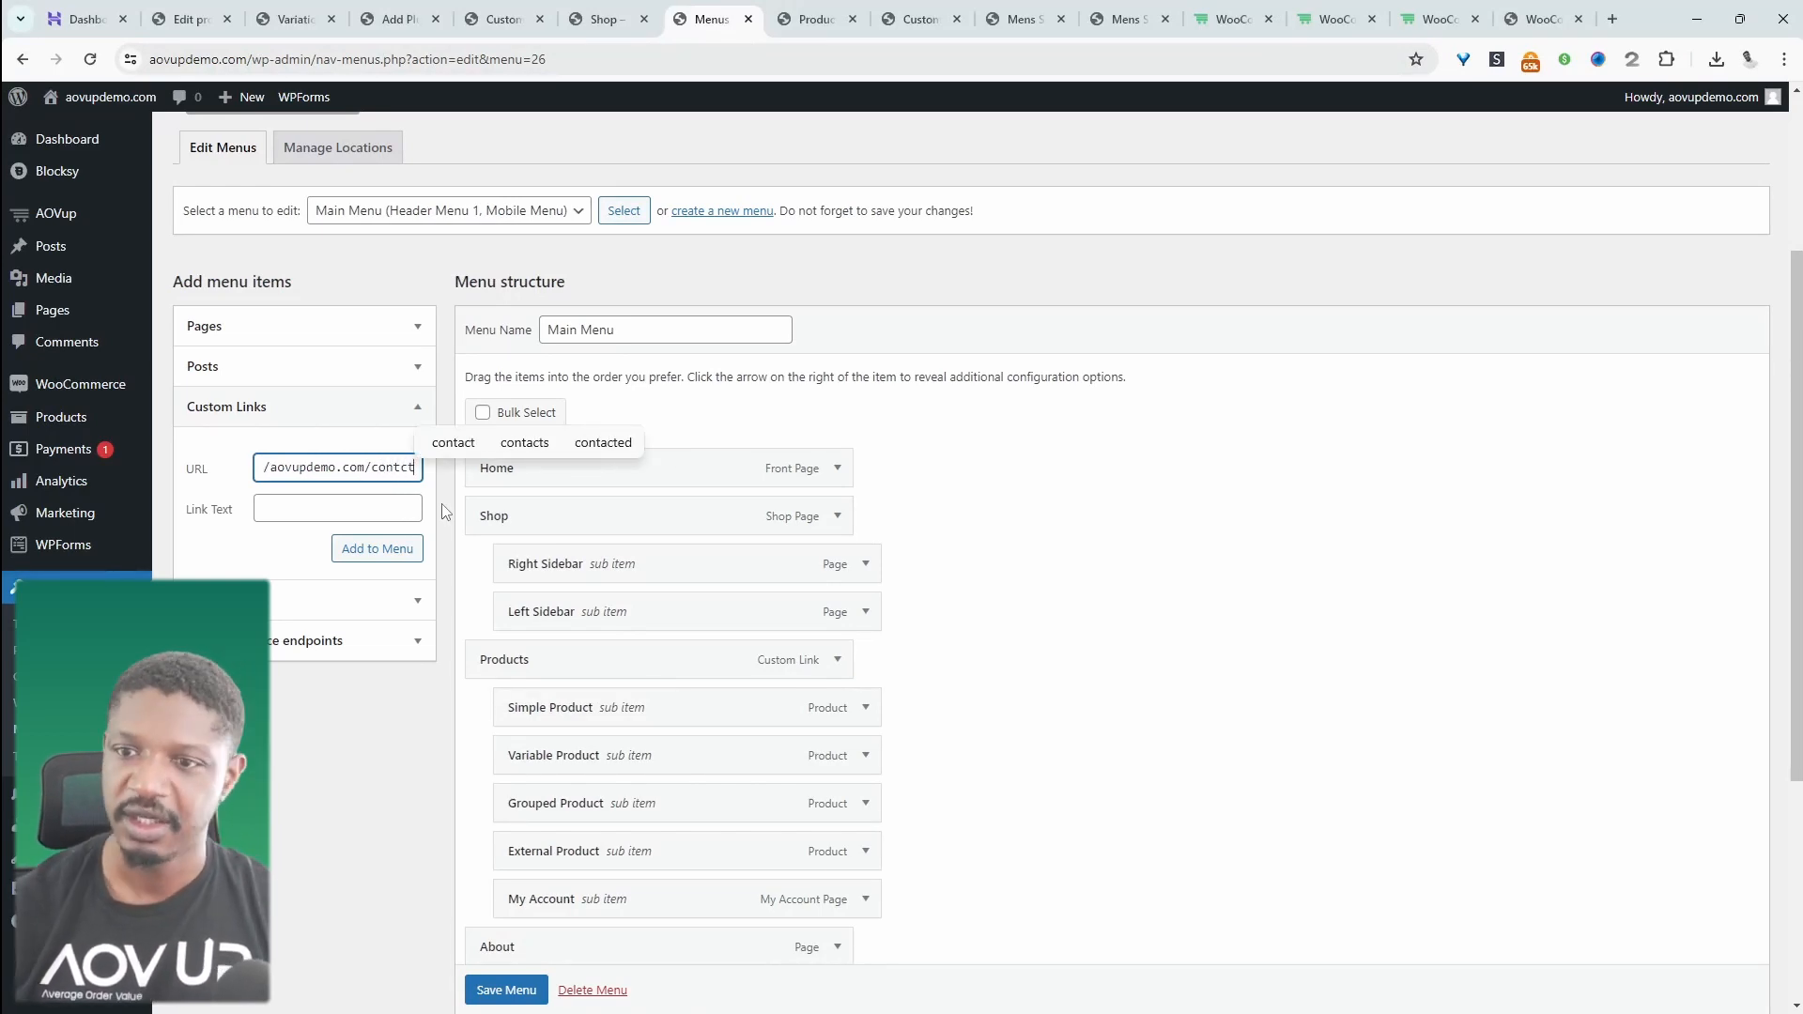
key("Tab")
type("Contact")
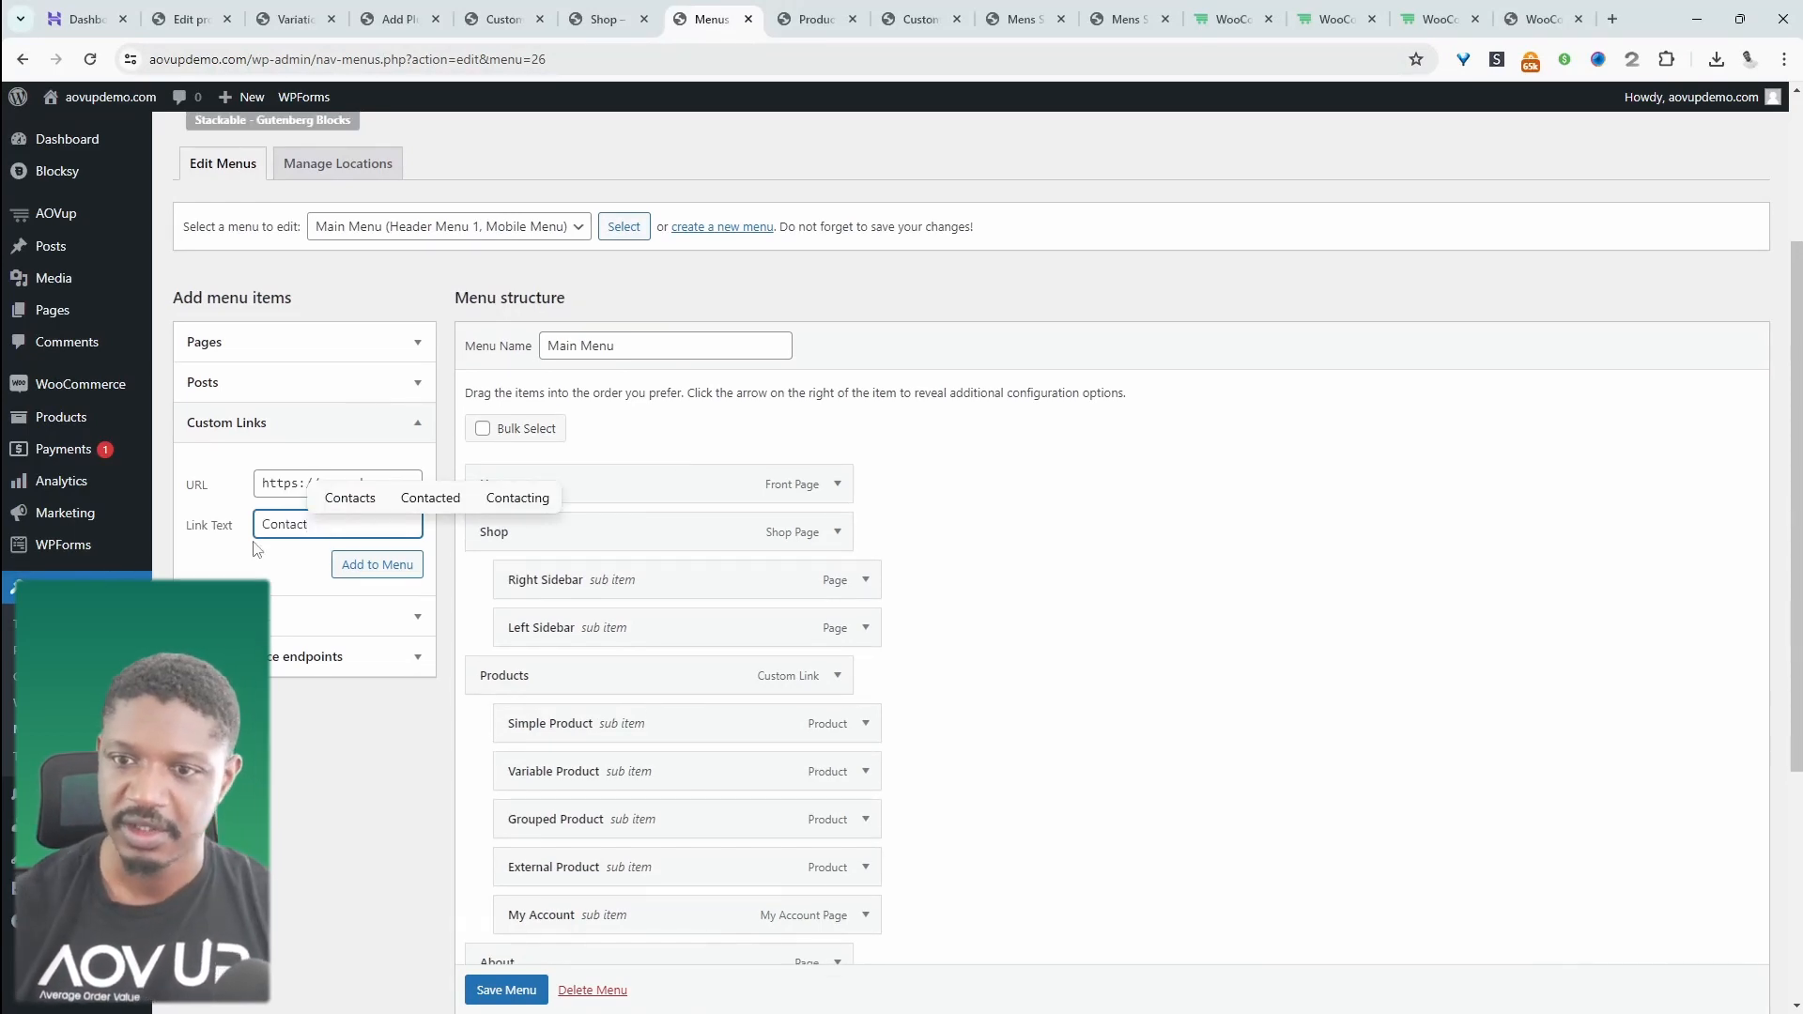
left_click(362, 565)
scroll(656, 568, "down", 4)
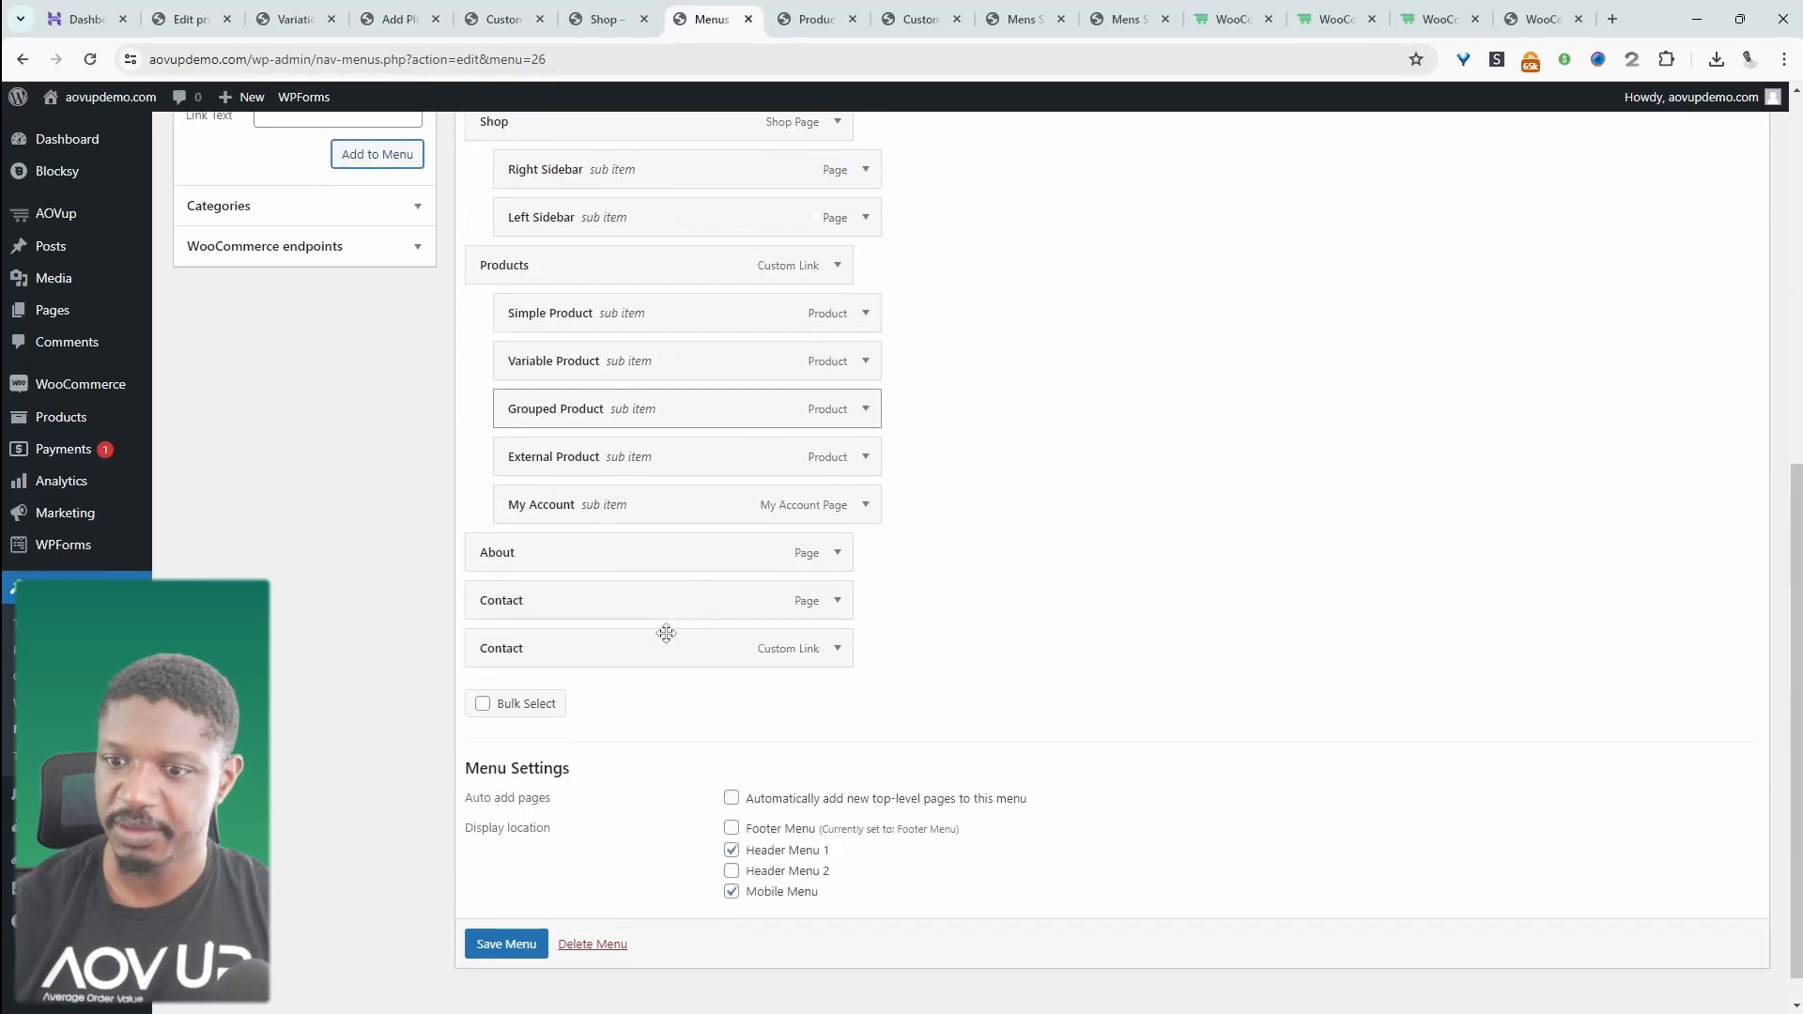
Change the navigation label of the custom link Contact in the Main Menu to Support
left_click(839, 644)
left_click_drag(532, 763, 410, 770)
type("Ref")
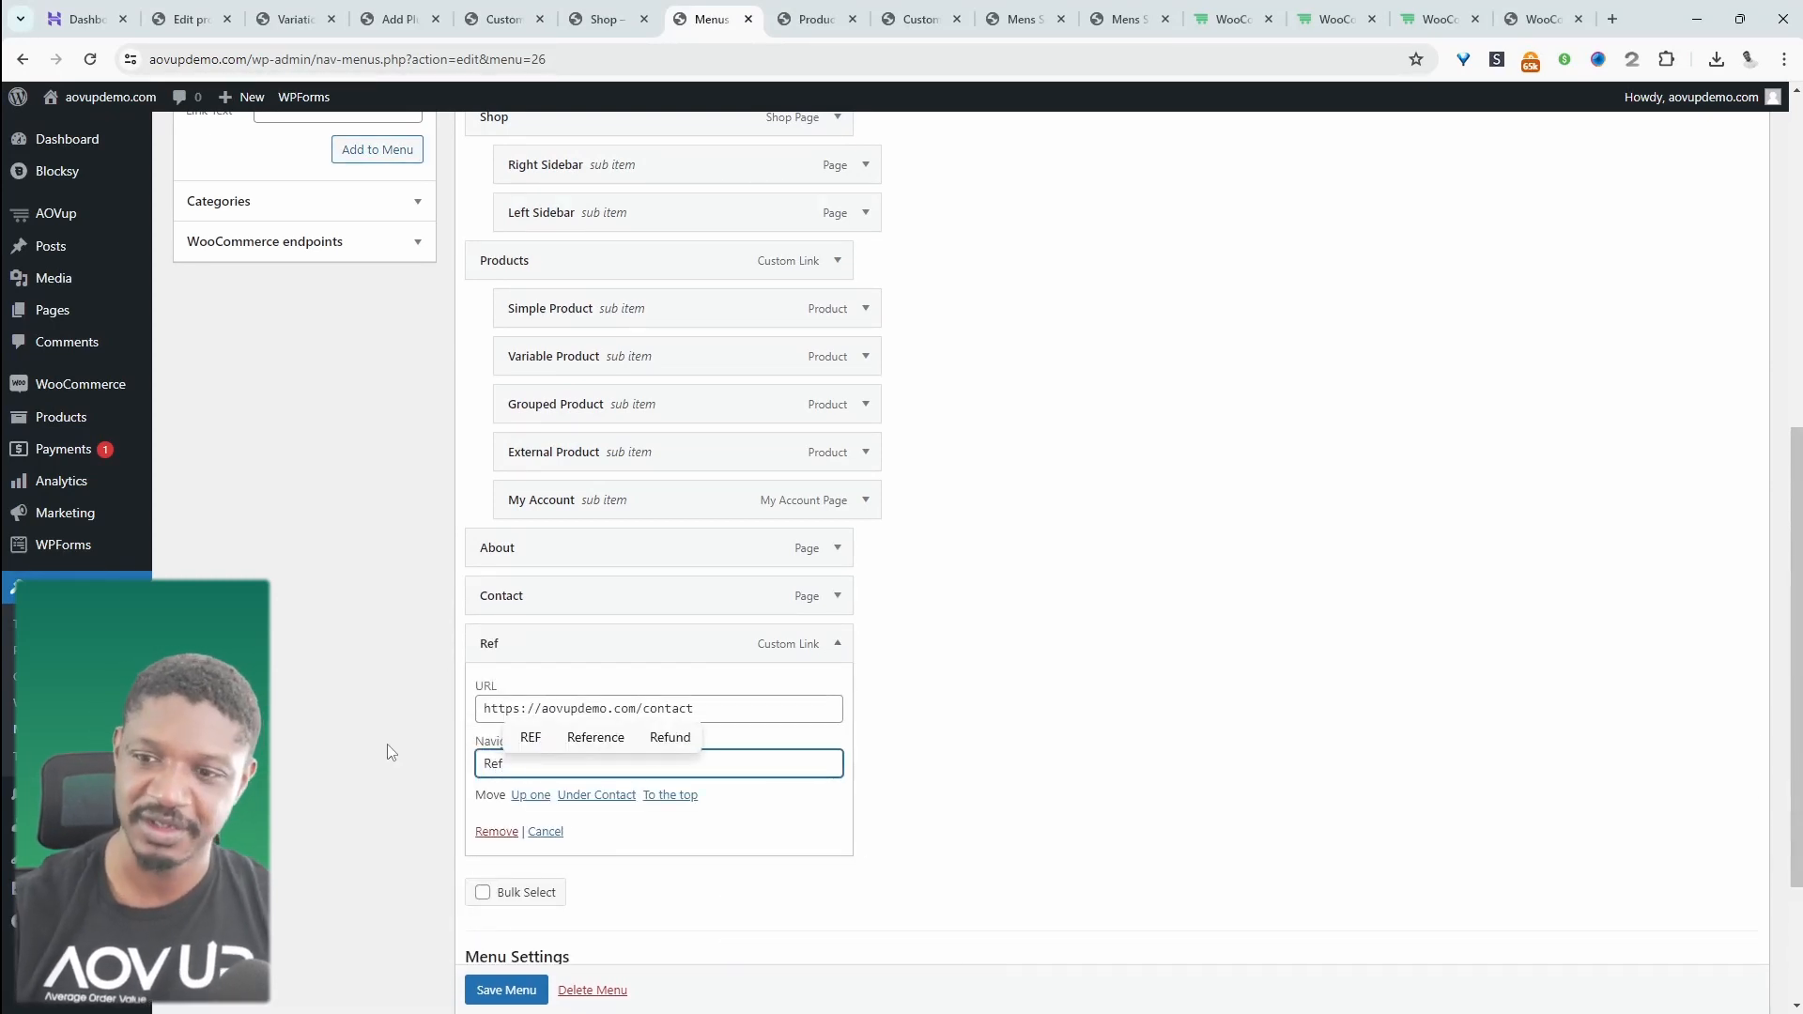
key("BackSpace")
type("t")
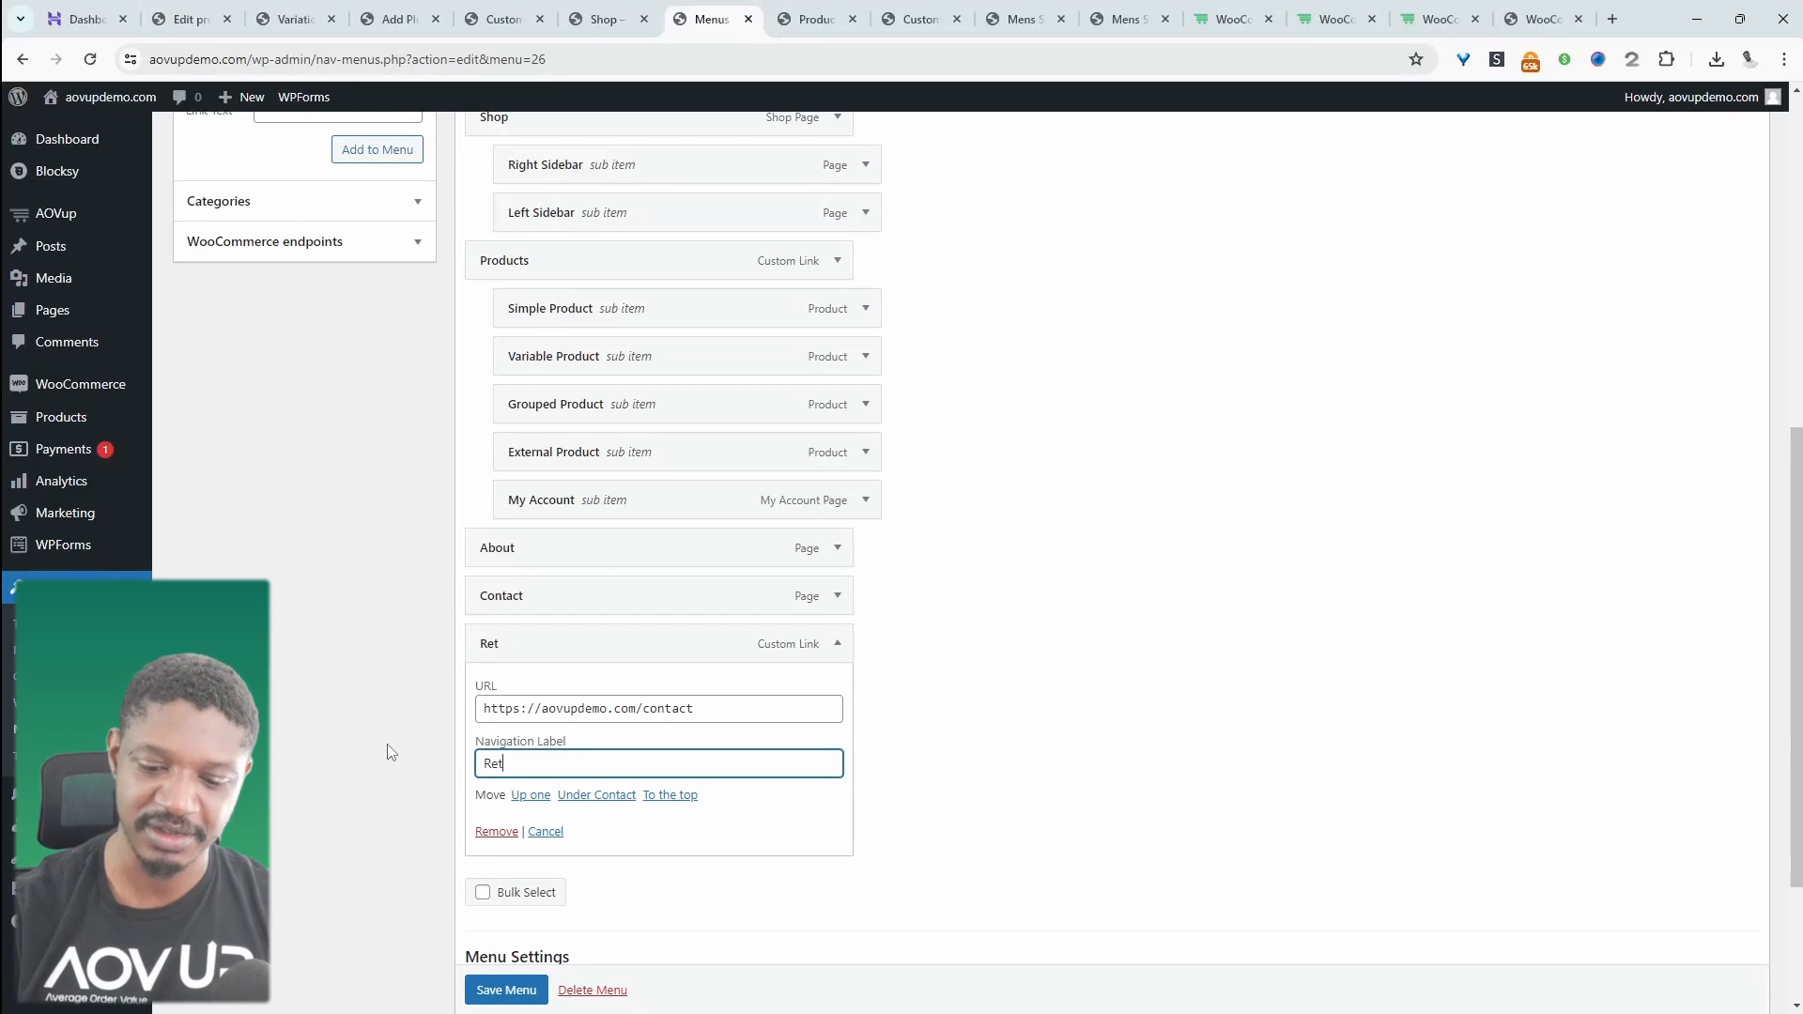
key("BackSpace")
key("BackSpace")
key("BackSpace")
type("Support")
Check the Support link's URL and the Menu Settings, and save the Main Menu
left_click_drag(695, 709, 637, 710)
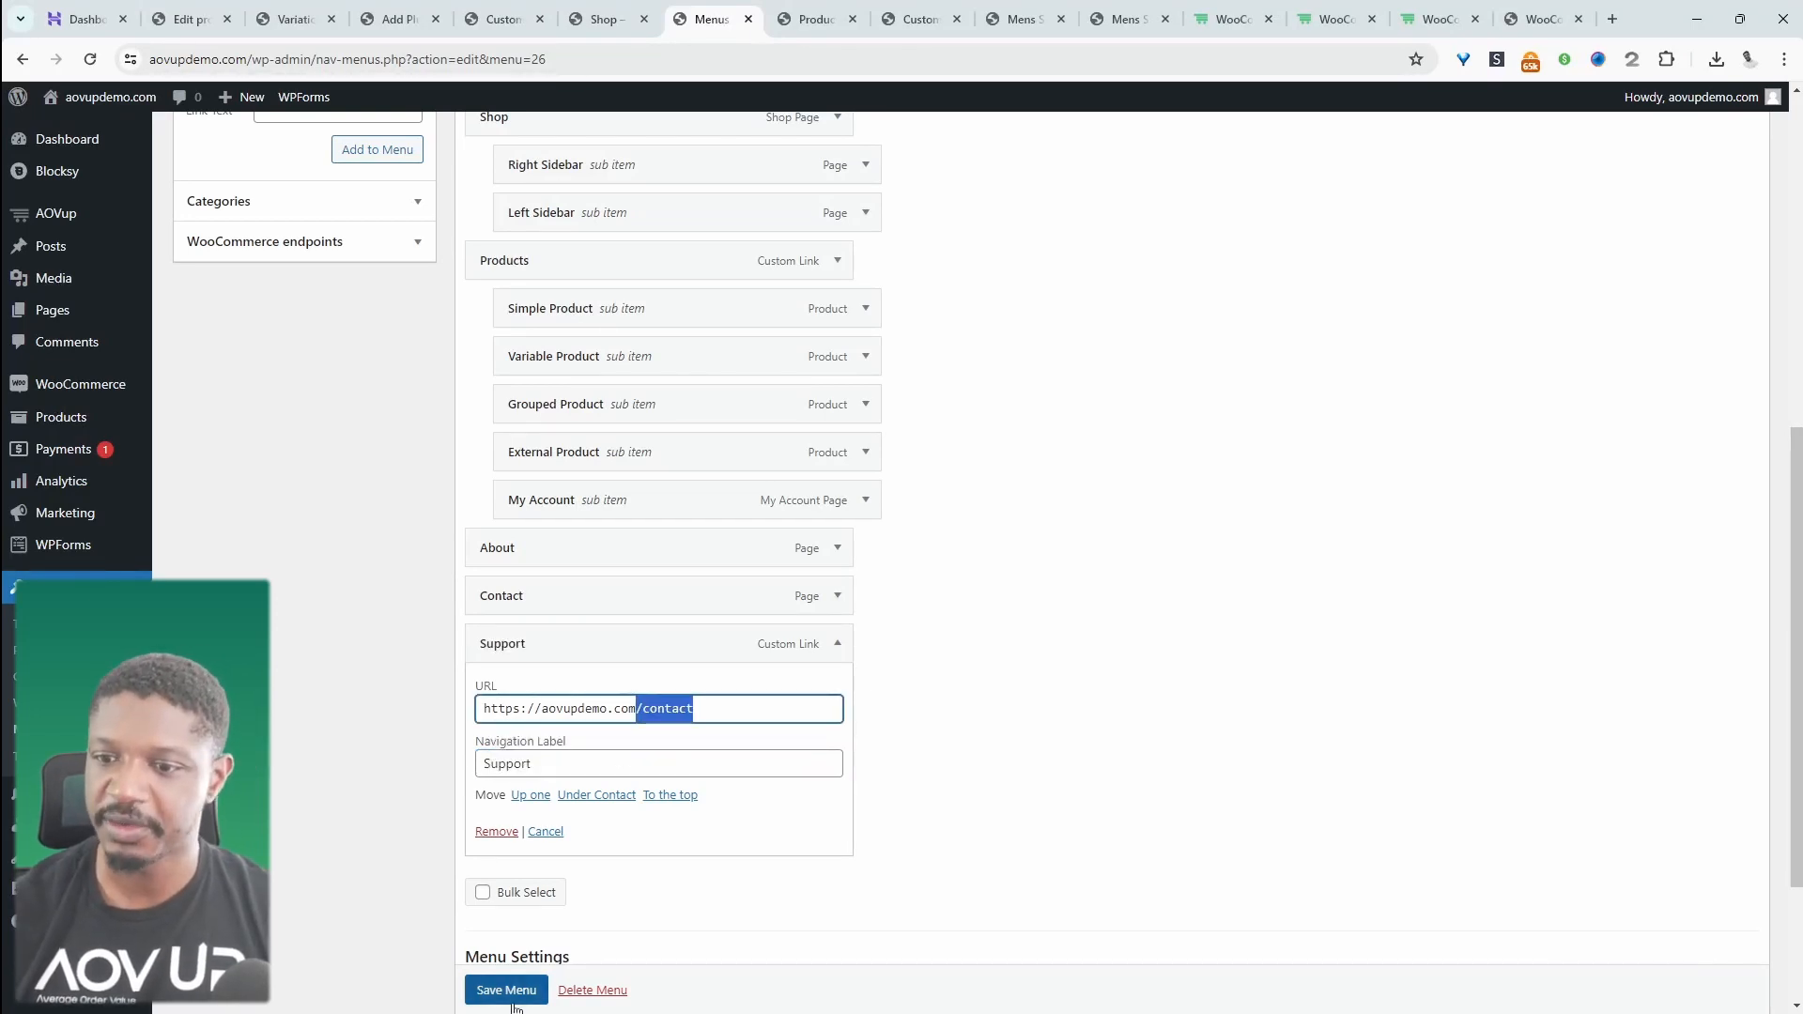
scroll(576, 793, "down", 3)
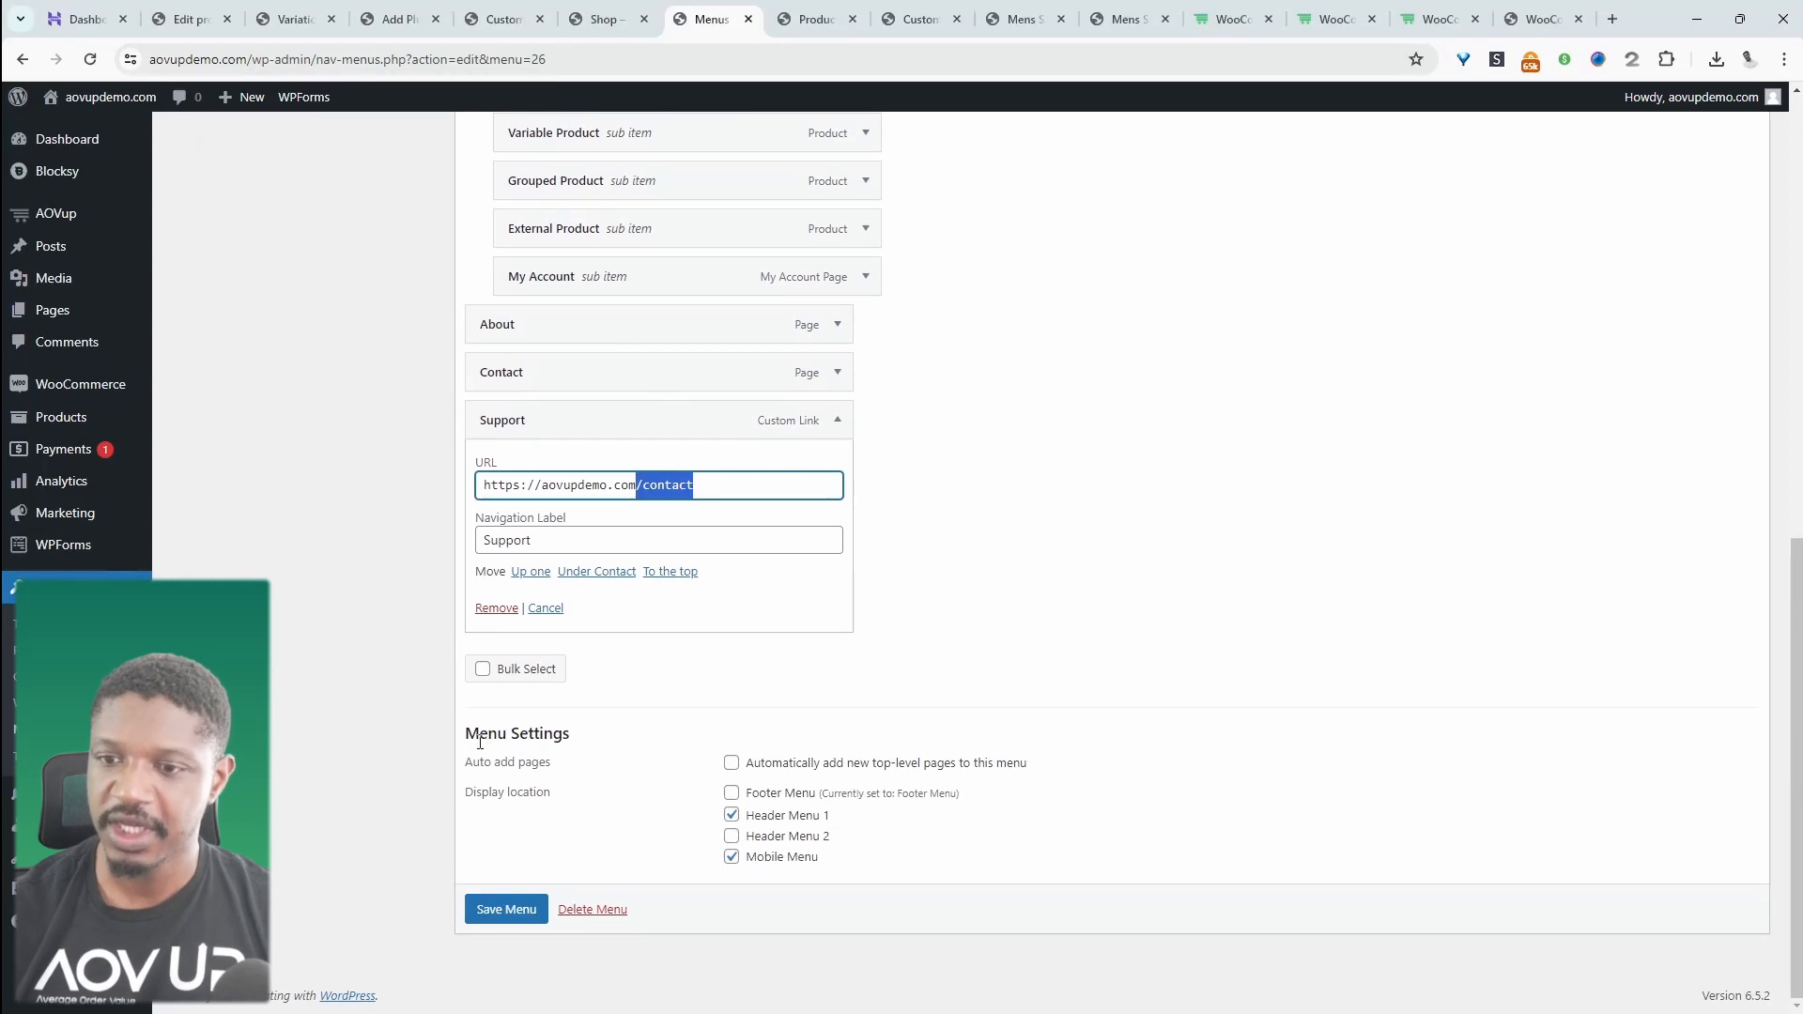
left_click_drag(479, 741, 549, 749)
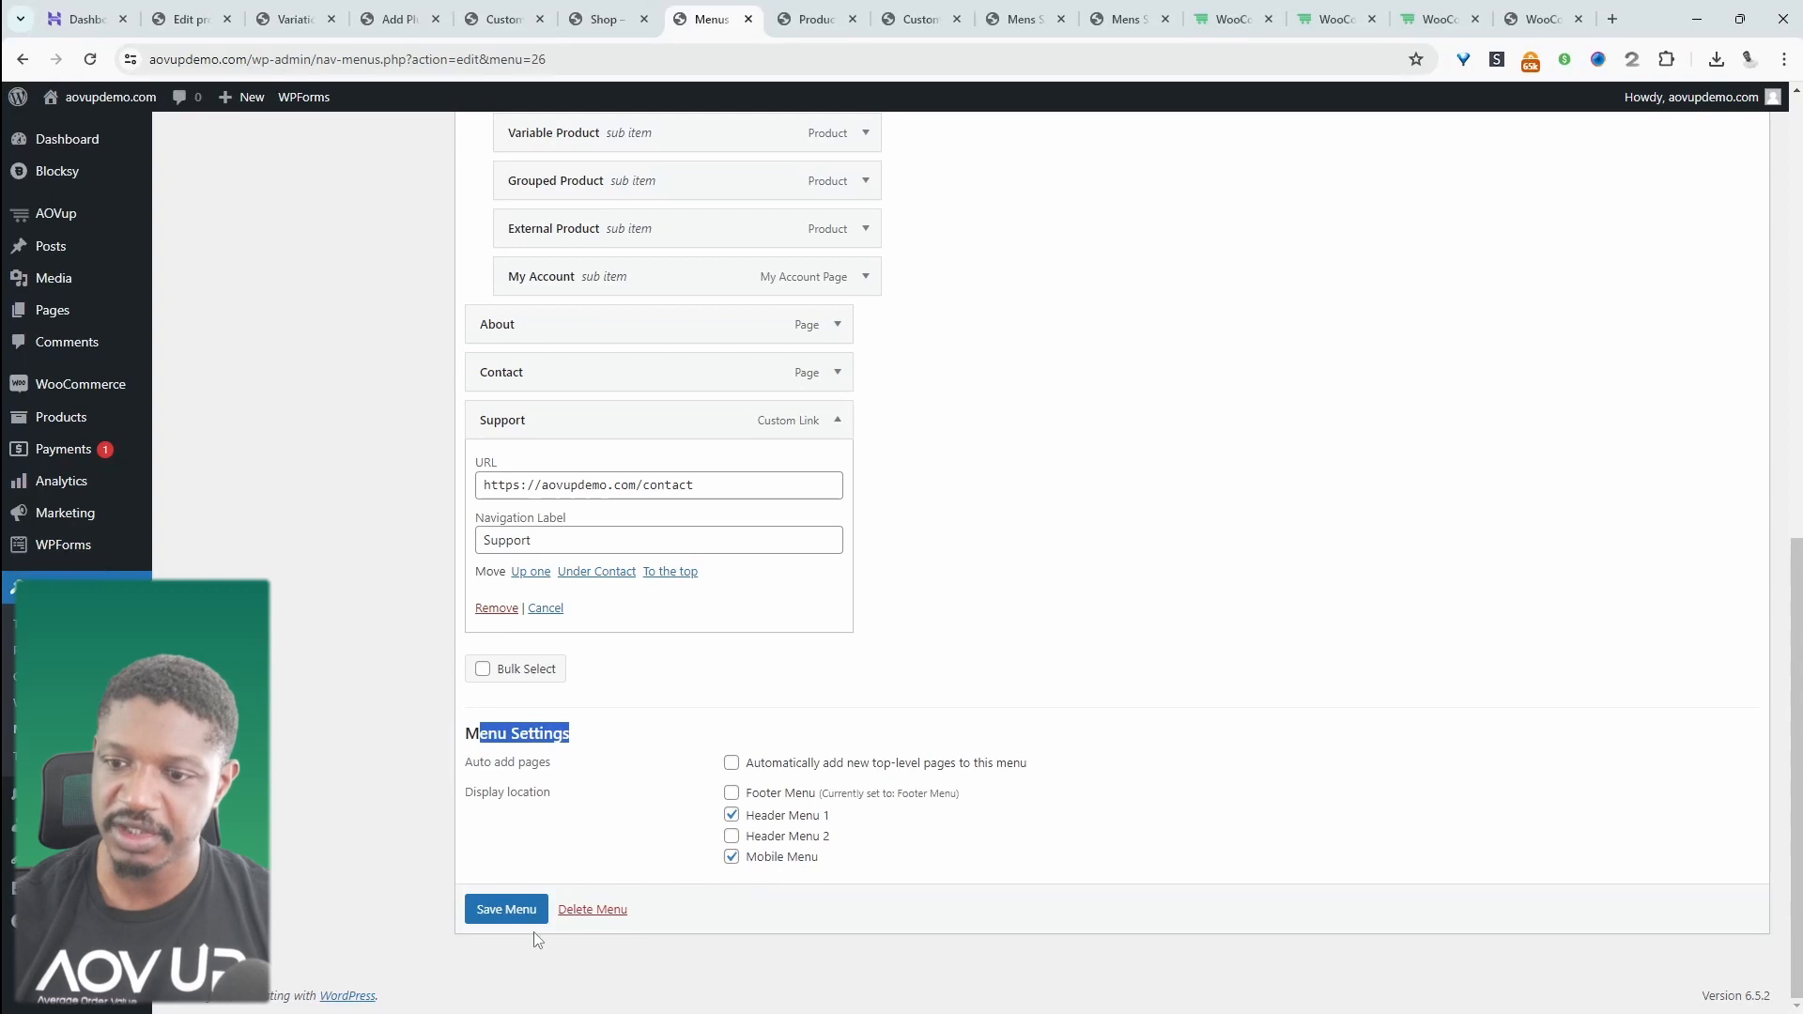
left_click(504, 917)
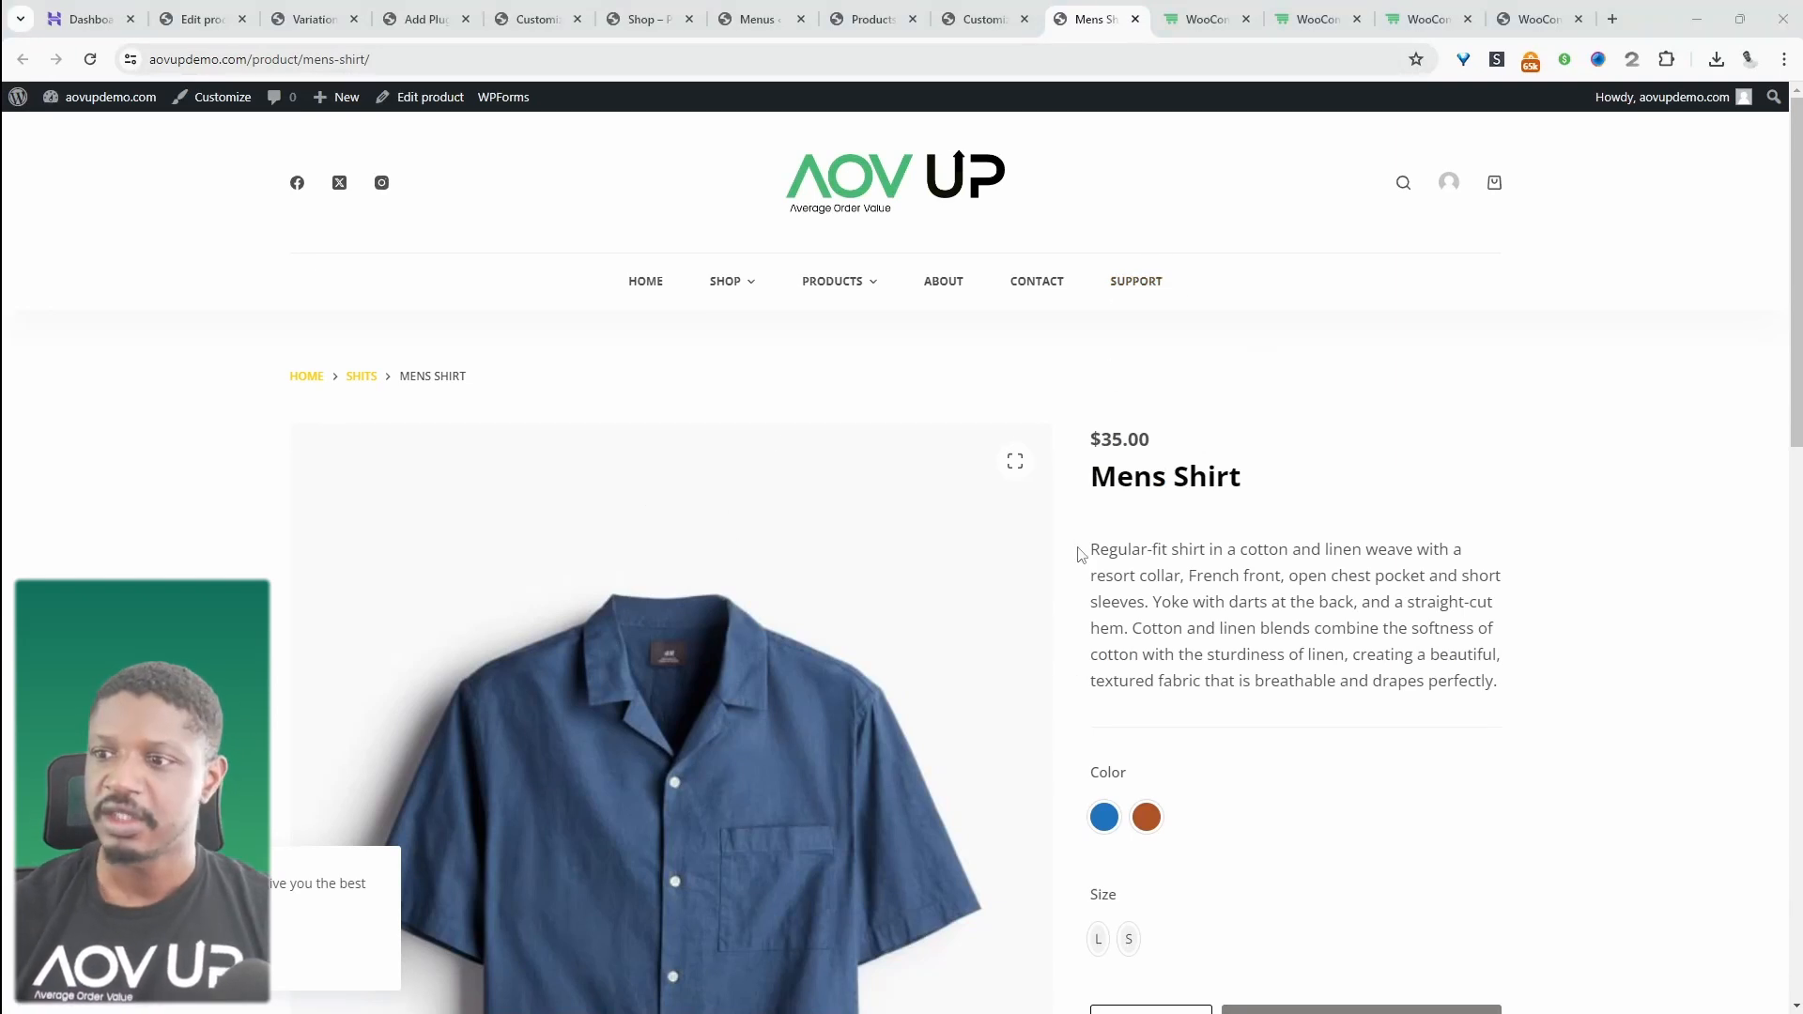
Add the Mens Shirt in brown, size L, to the cart and review the billing fields and order summary at checkout
scroll(1343, 601, "down", 5)
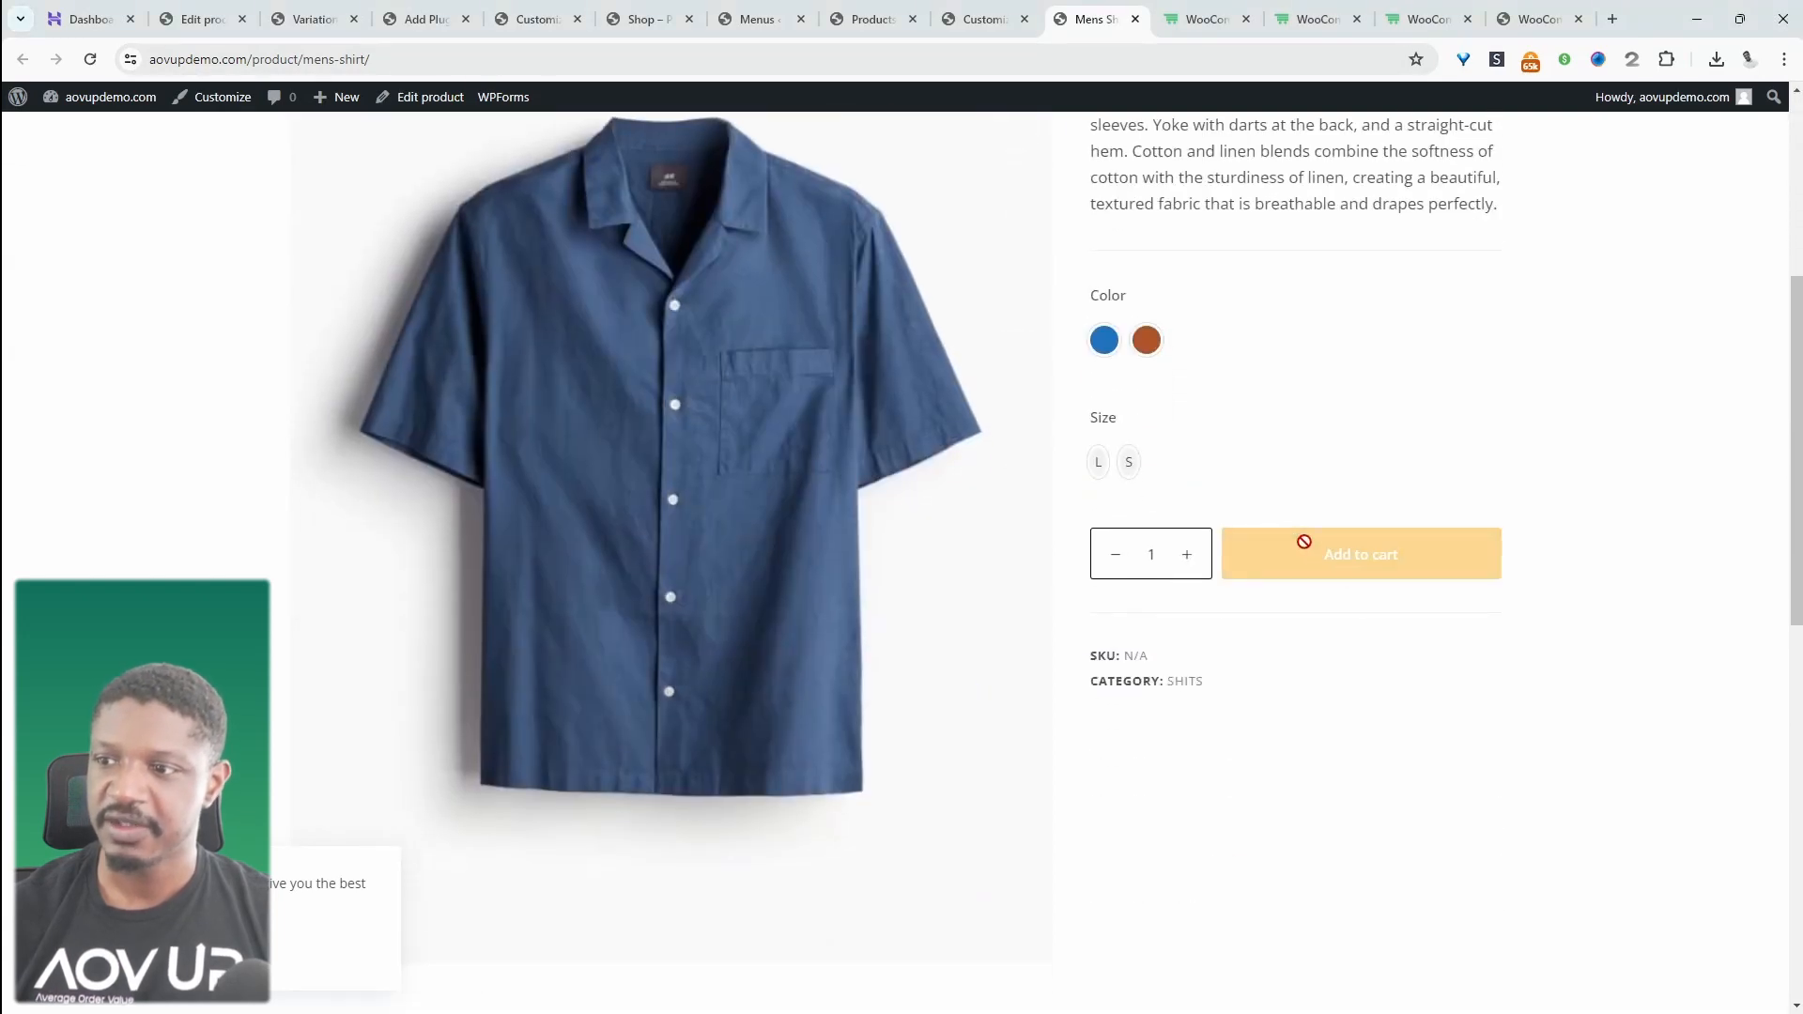
left_click(1146, 340)
left_click(1098, 461)
left_click(1437, 568)
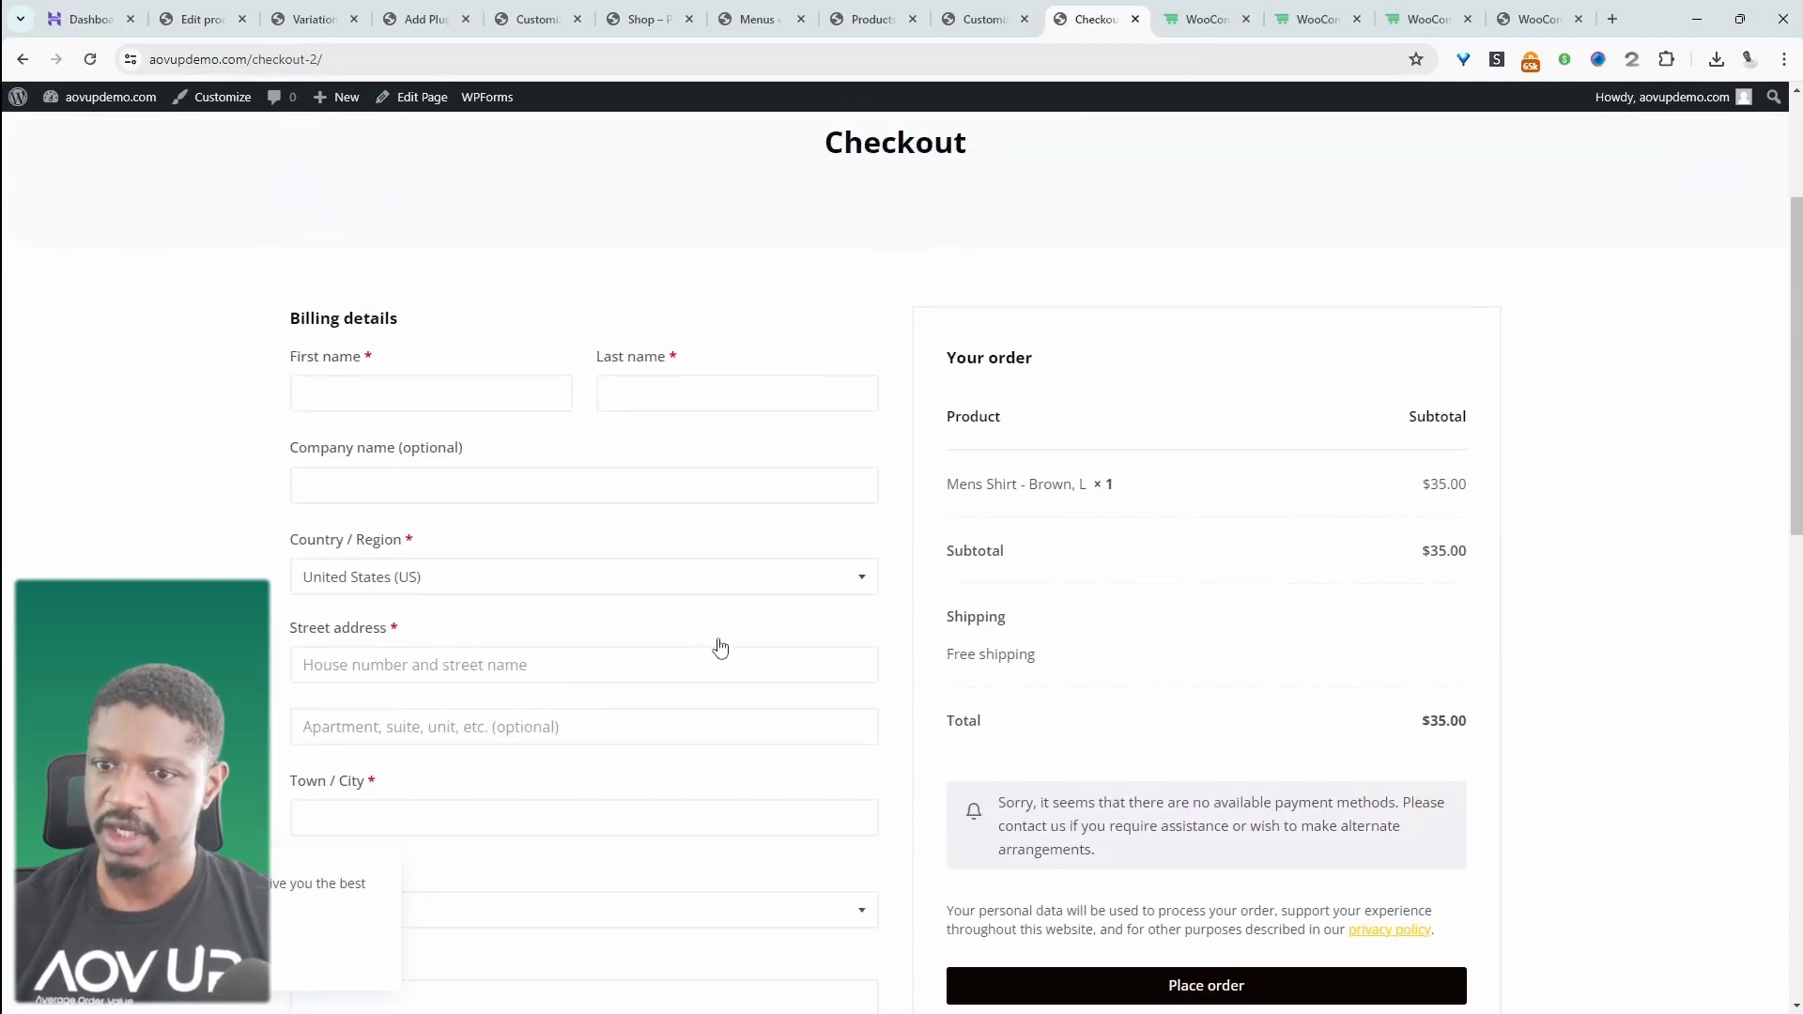
scroll(719, 646, "down", 10)
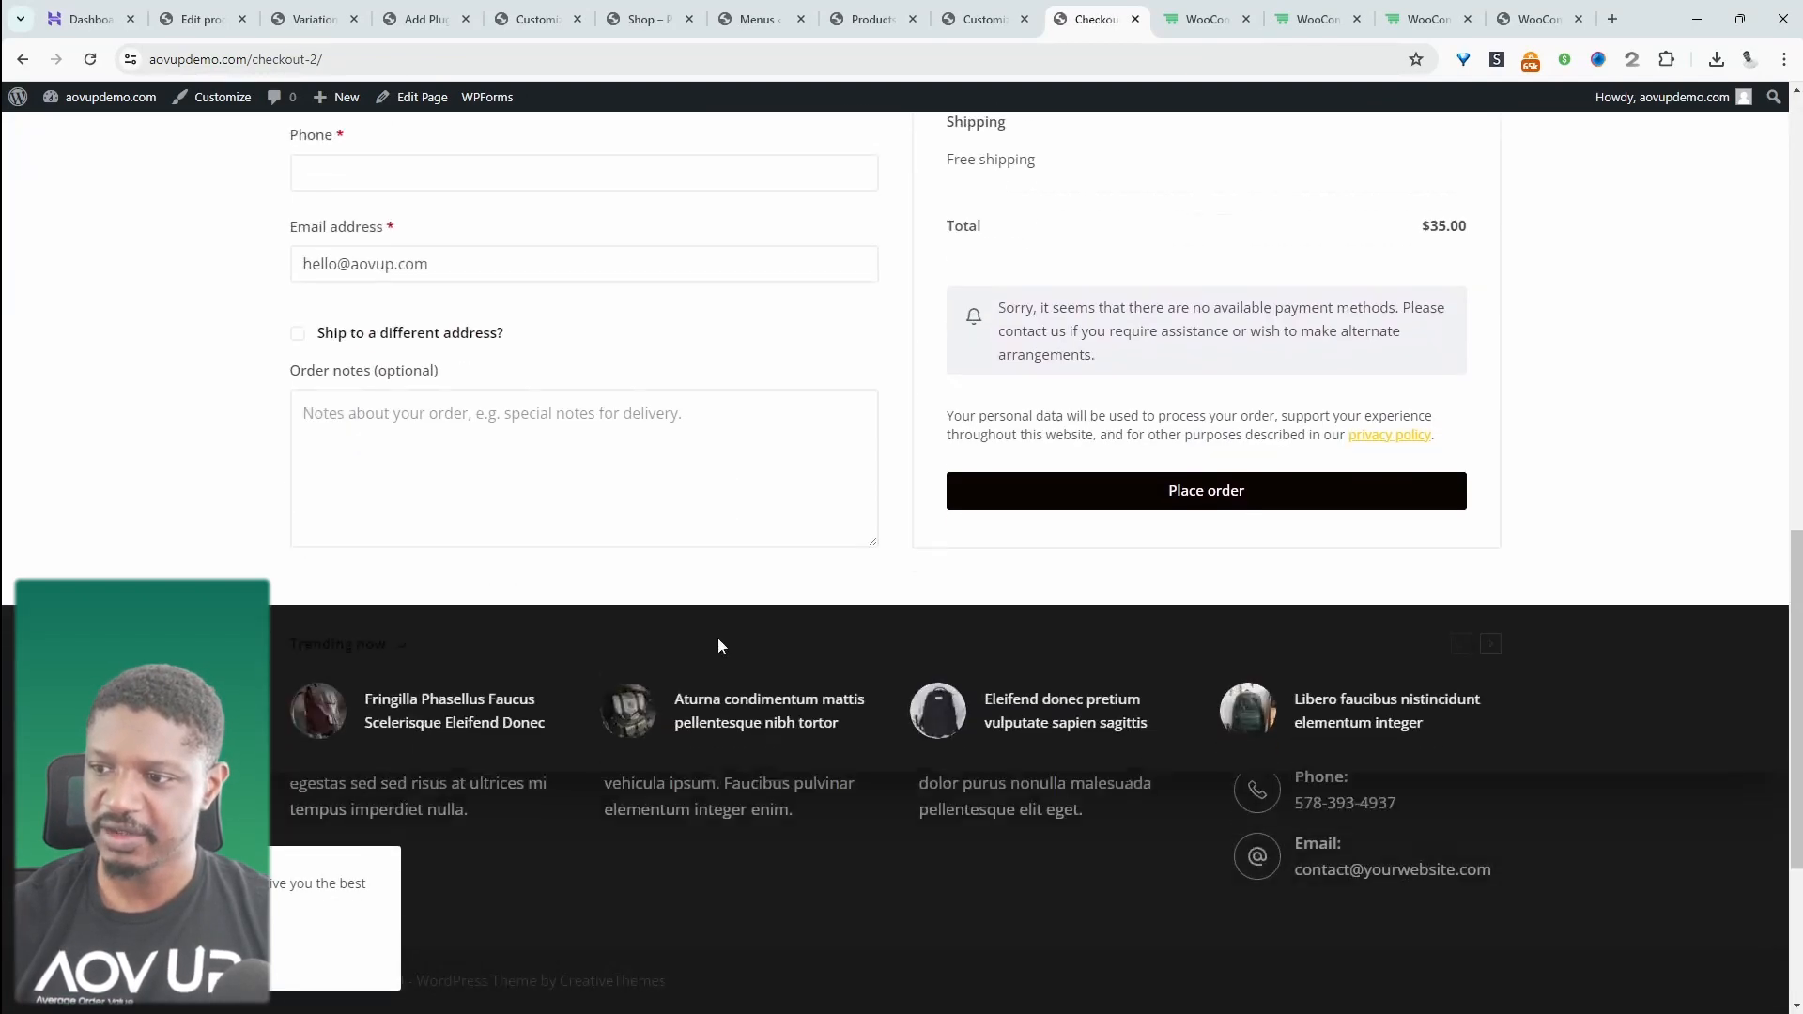
scroll(717, 646, "down", 3)
scroll(717, 645, "up", 12)
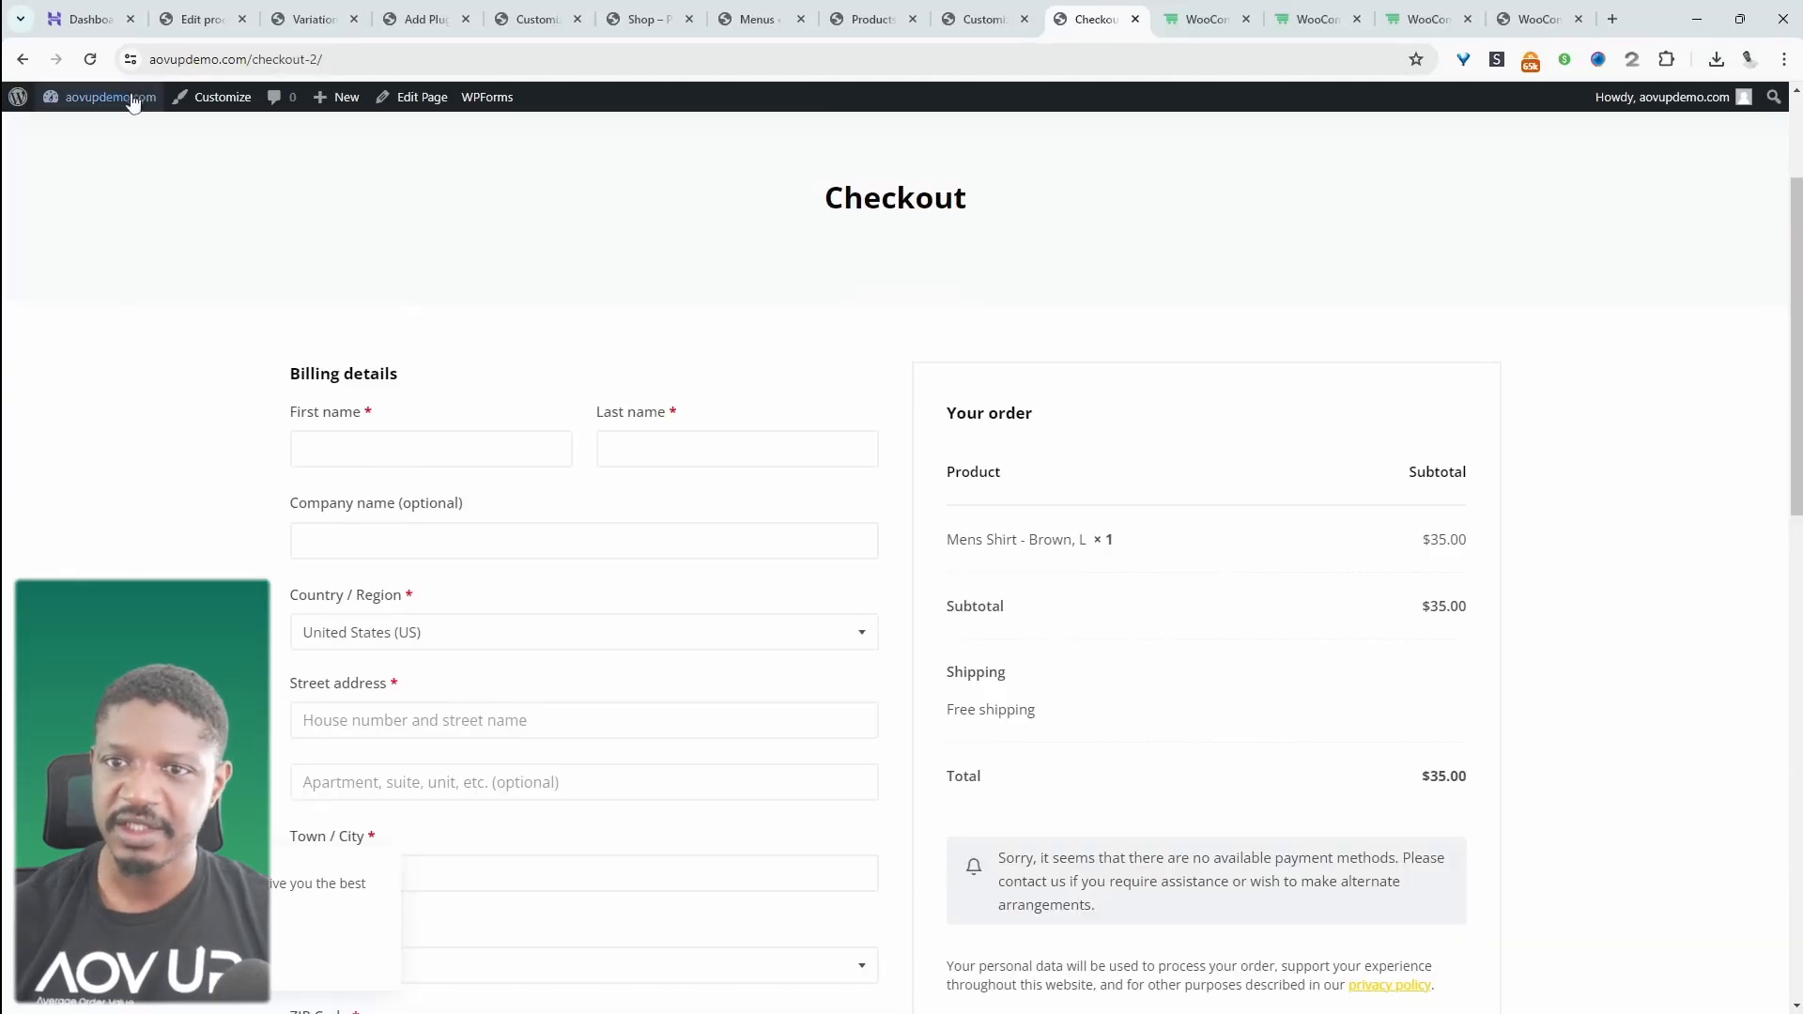
Load the demo store's dashboard in a separate browser tab and open the AIO Checkout plugin's download page from its banner
middle_click(120, 131)
left_click(1126, 18)
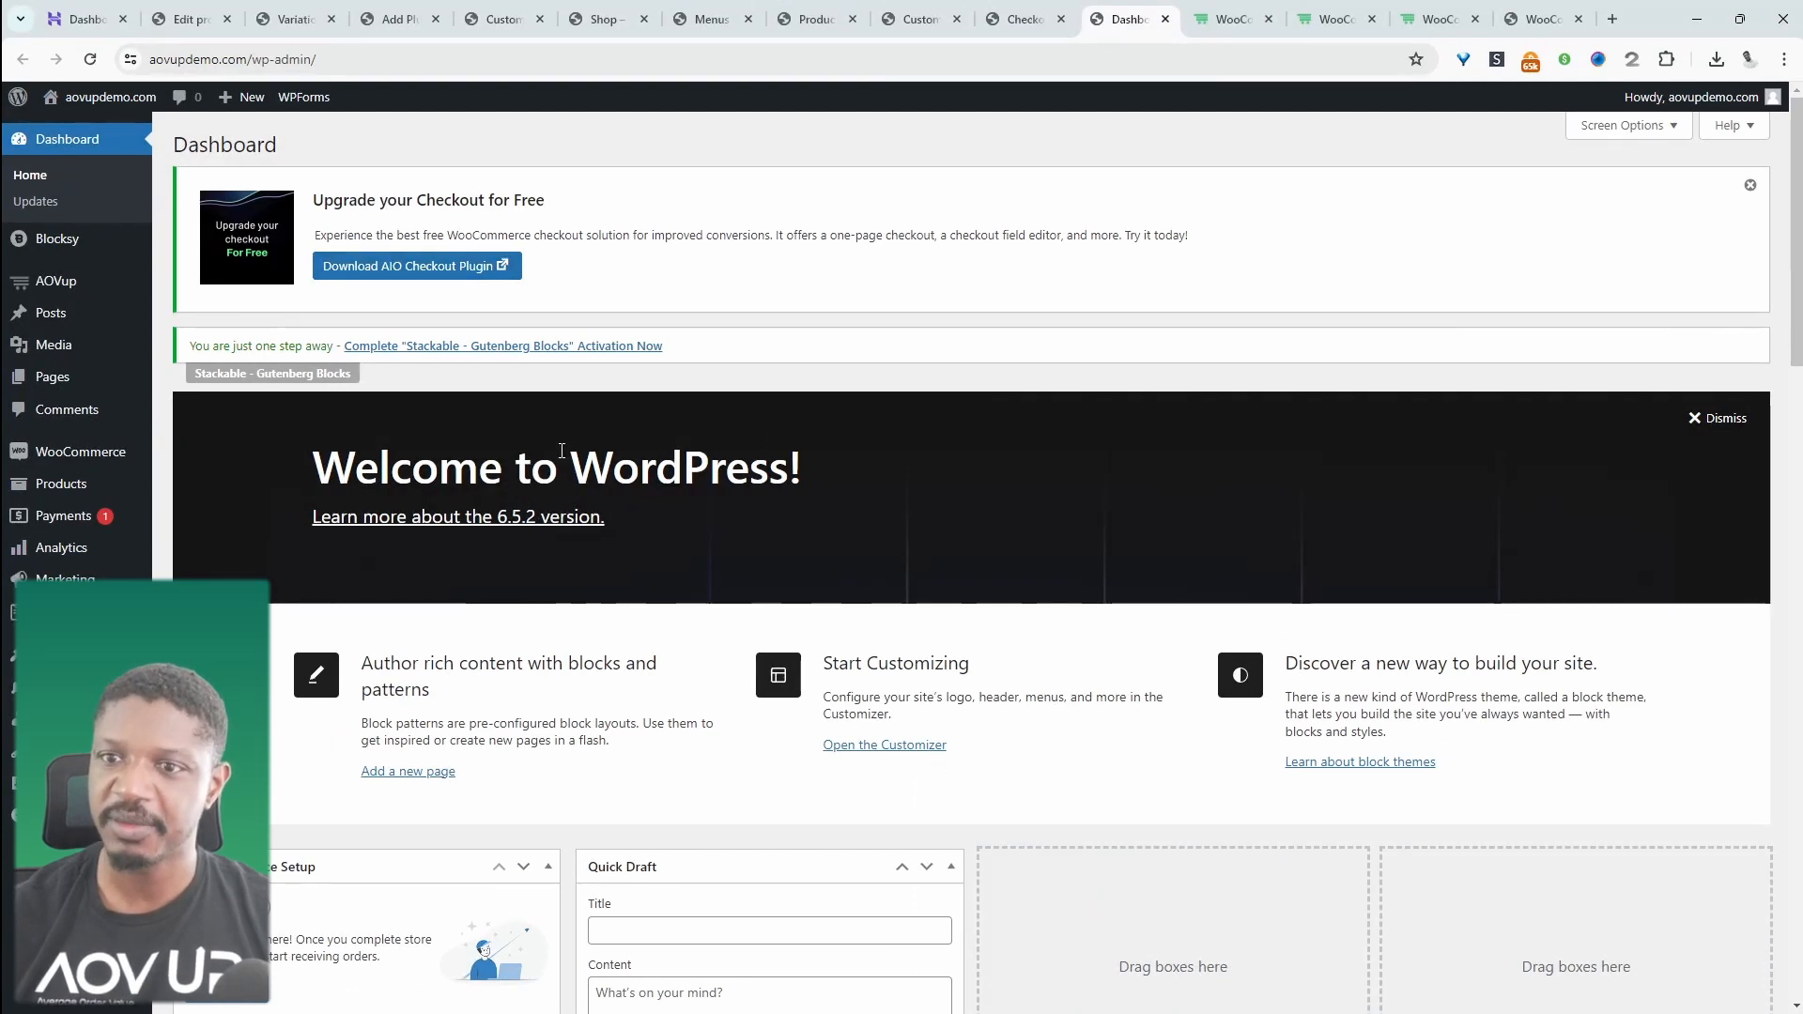
left_click(417, 266)
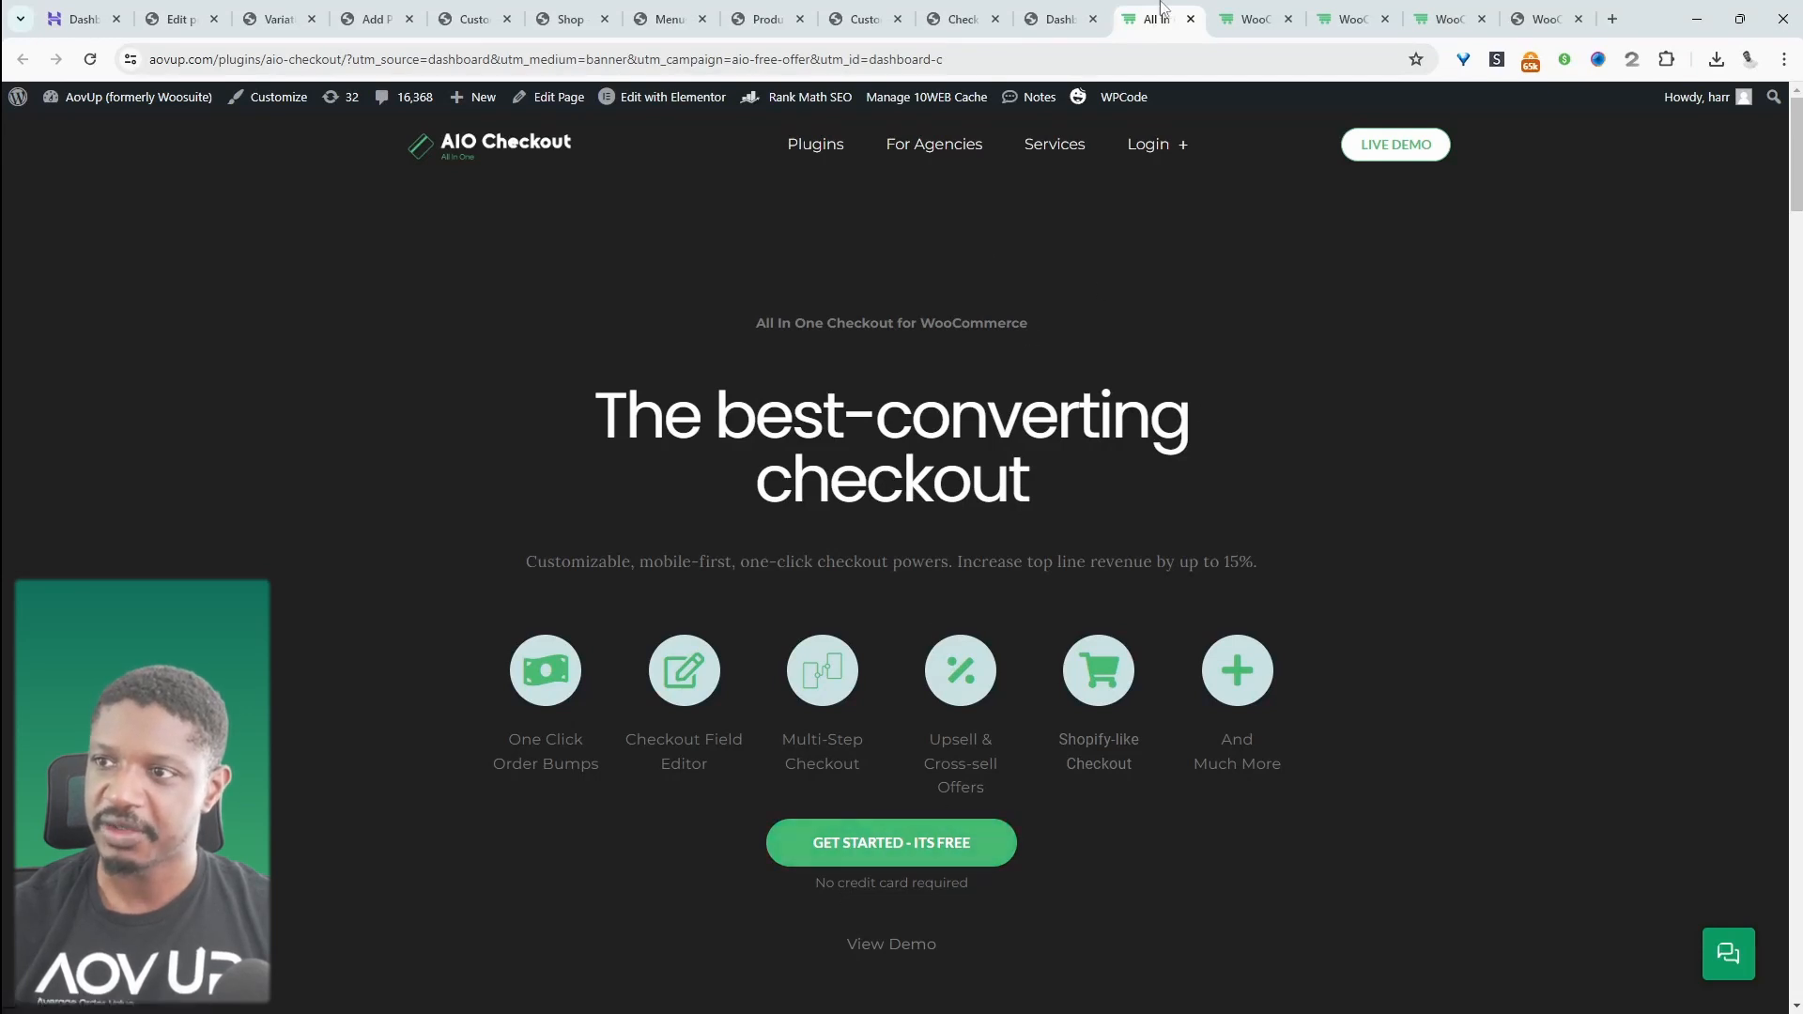
Return to the demo store's dashboard and upload the AIO Checkout plugin as a zip file
left_click(1036, 8)
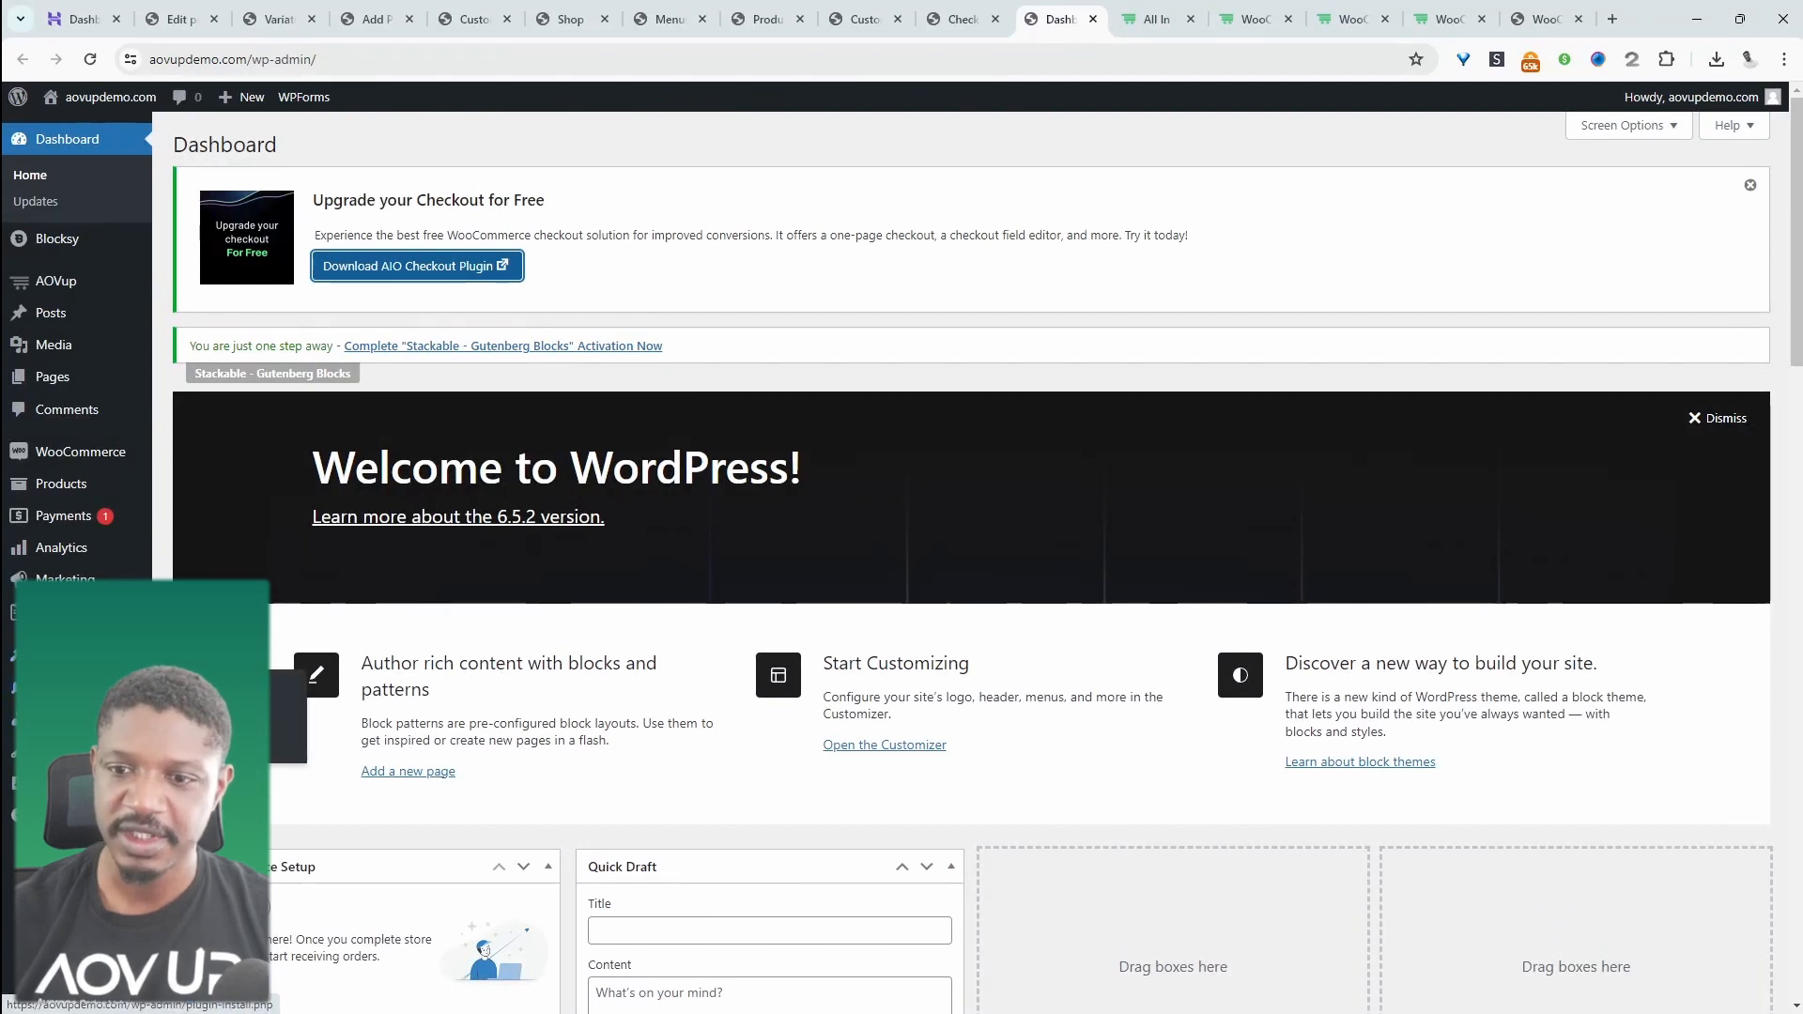
left_click(208, 717)
left_click(319, 143)
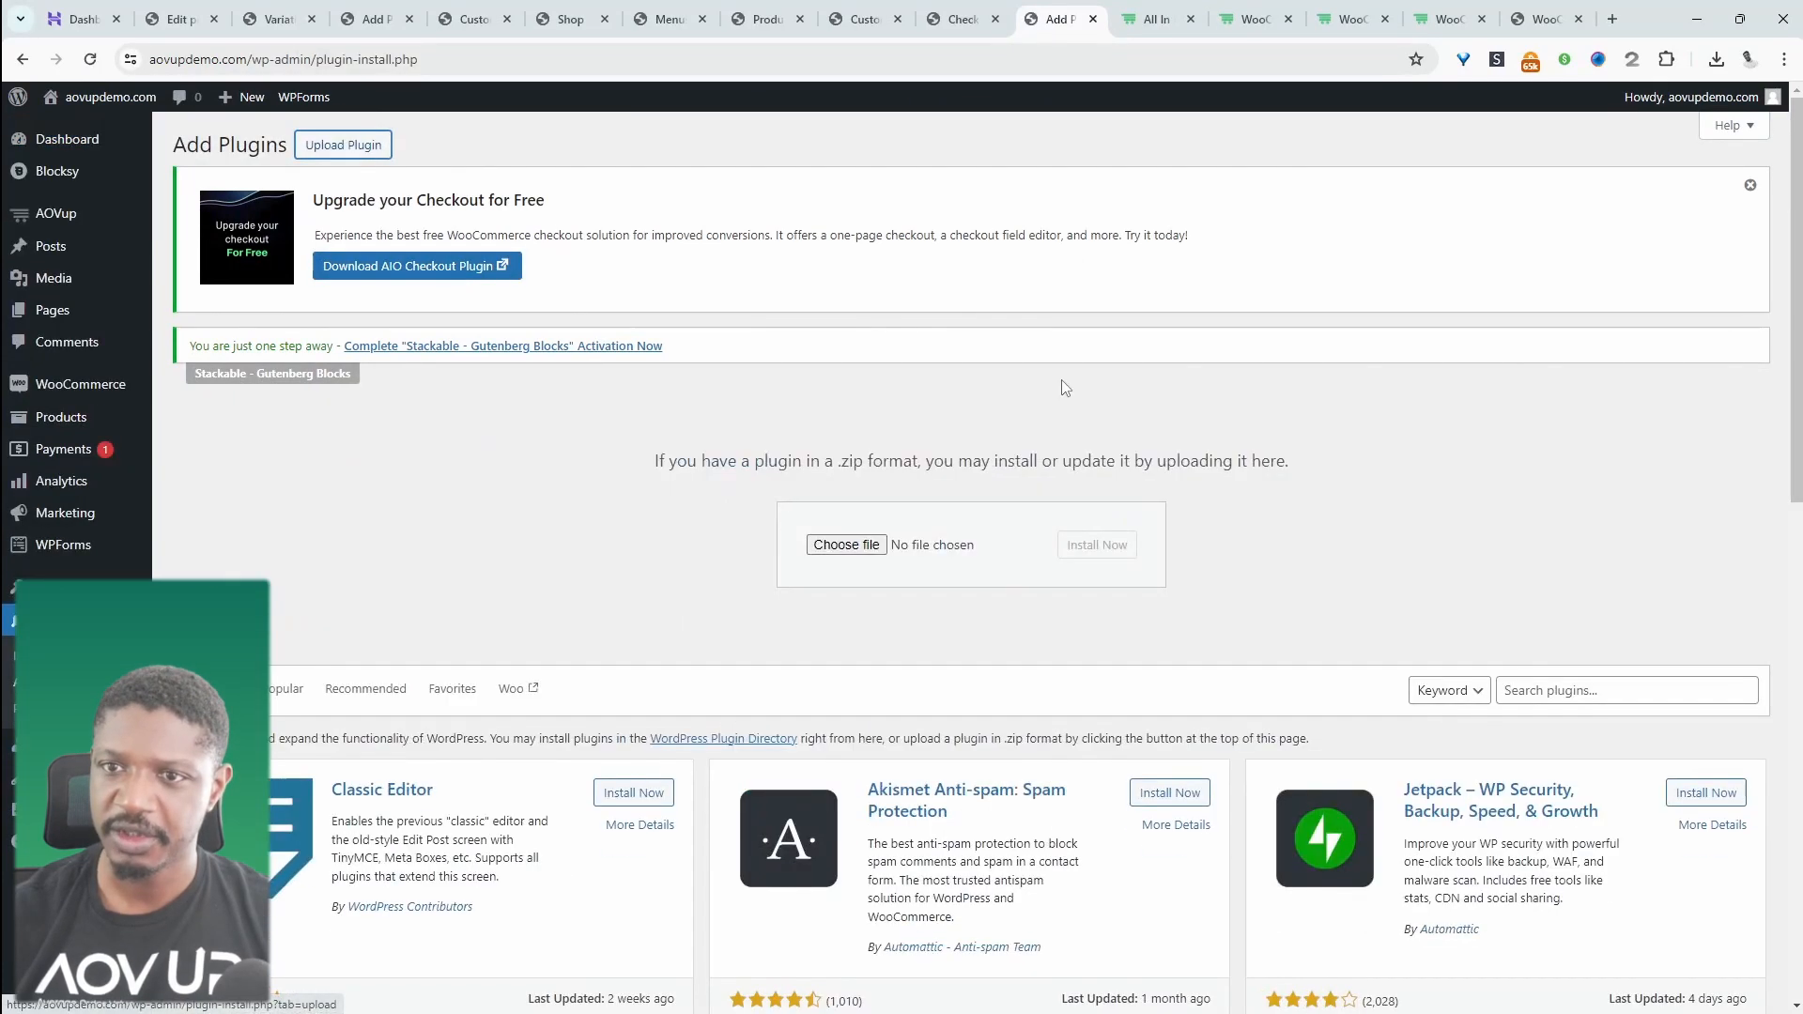
left_click(849, 550)
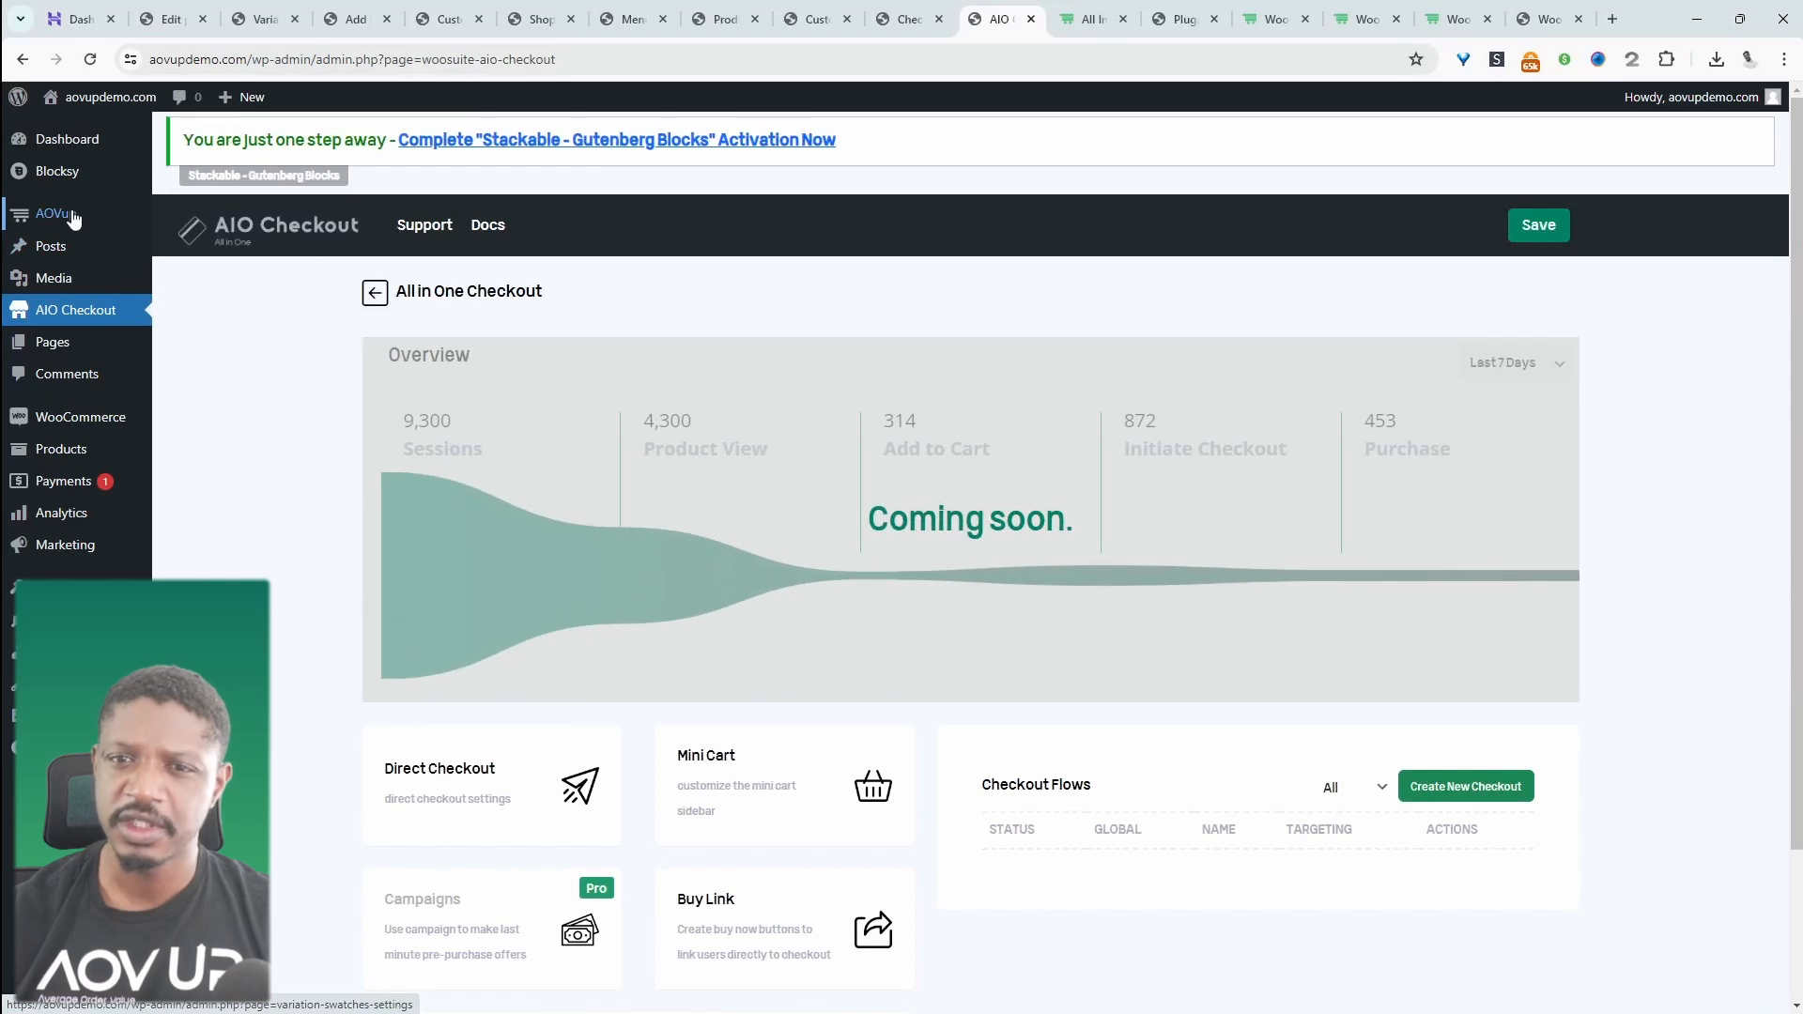
Create a new checkout flow in AIO Checkout and choose the Multiple Columns Modern template
mouse_move(127, 228)
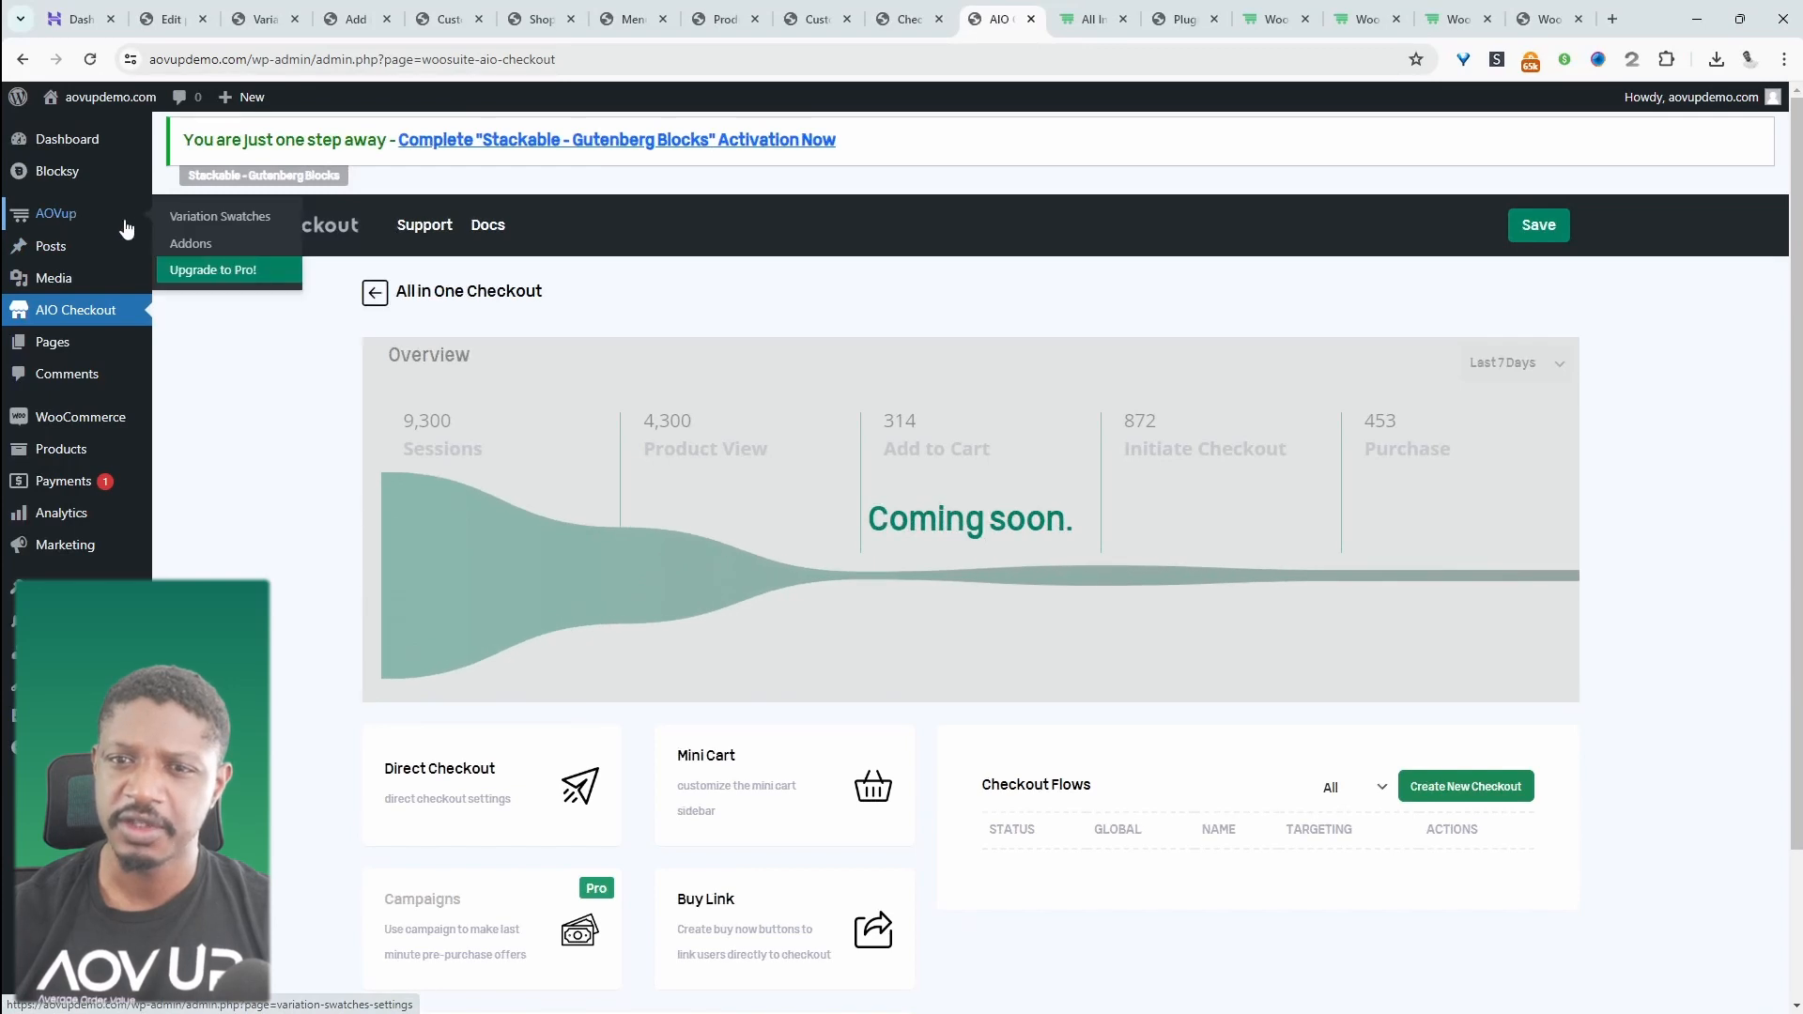
scroll(836, 684, "down", 2)
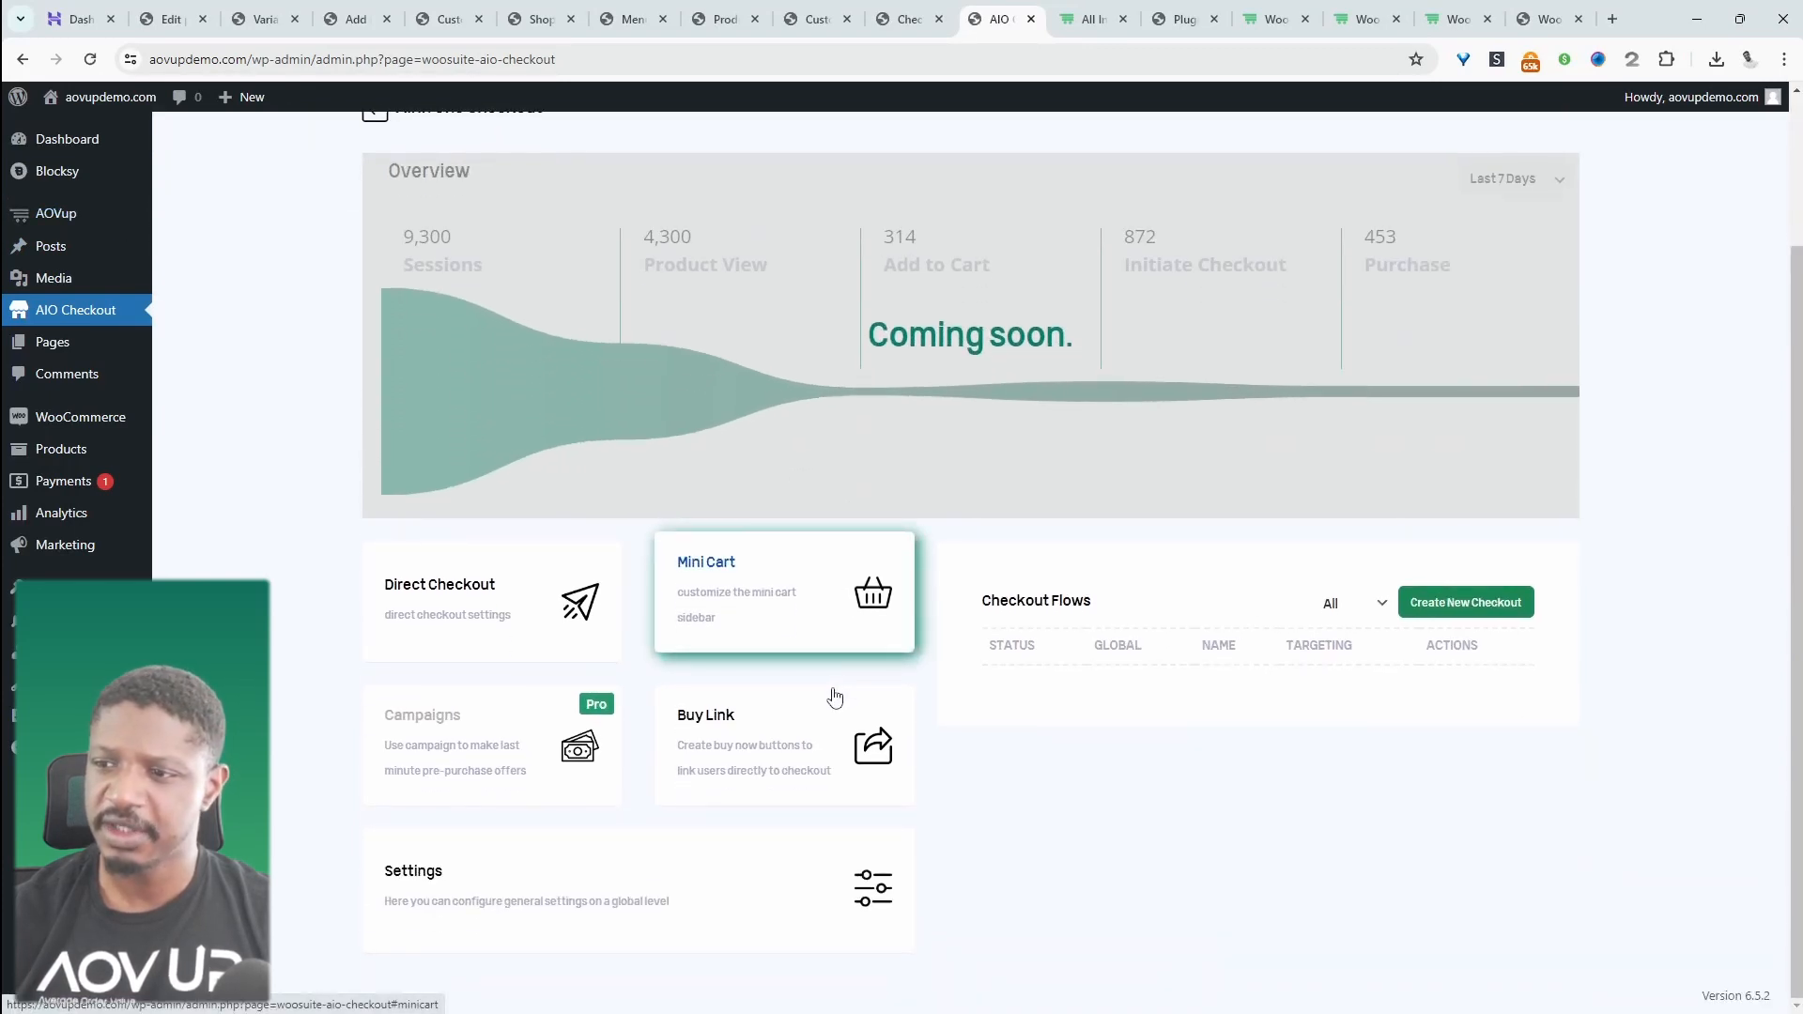
left_click(1470, 609)
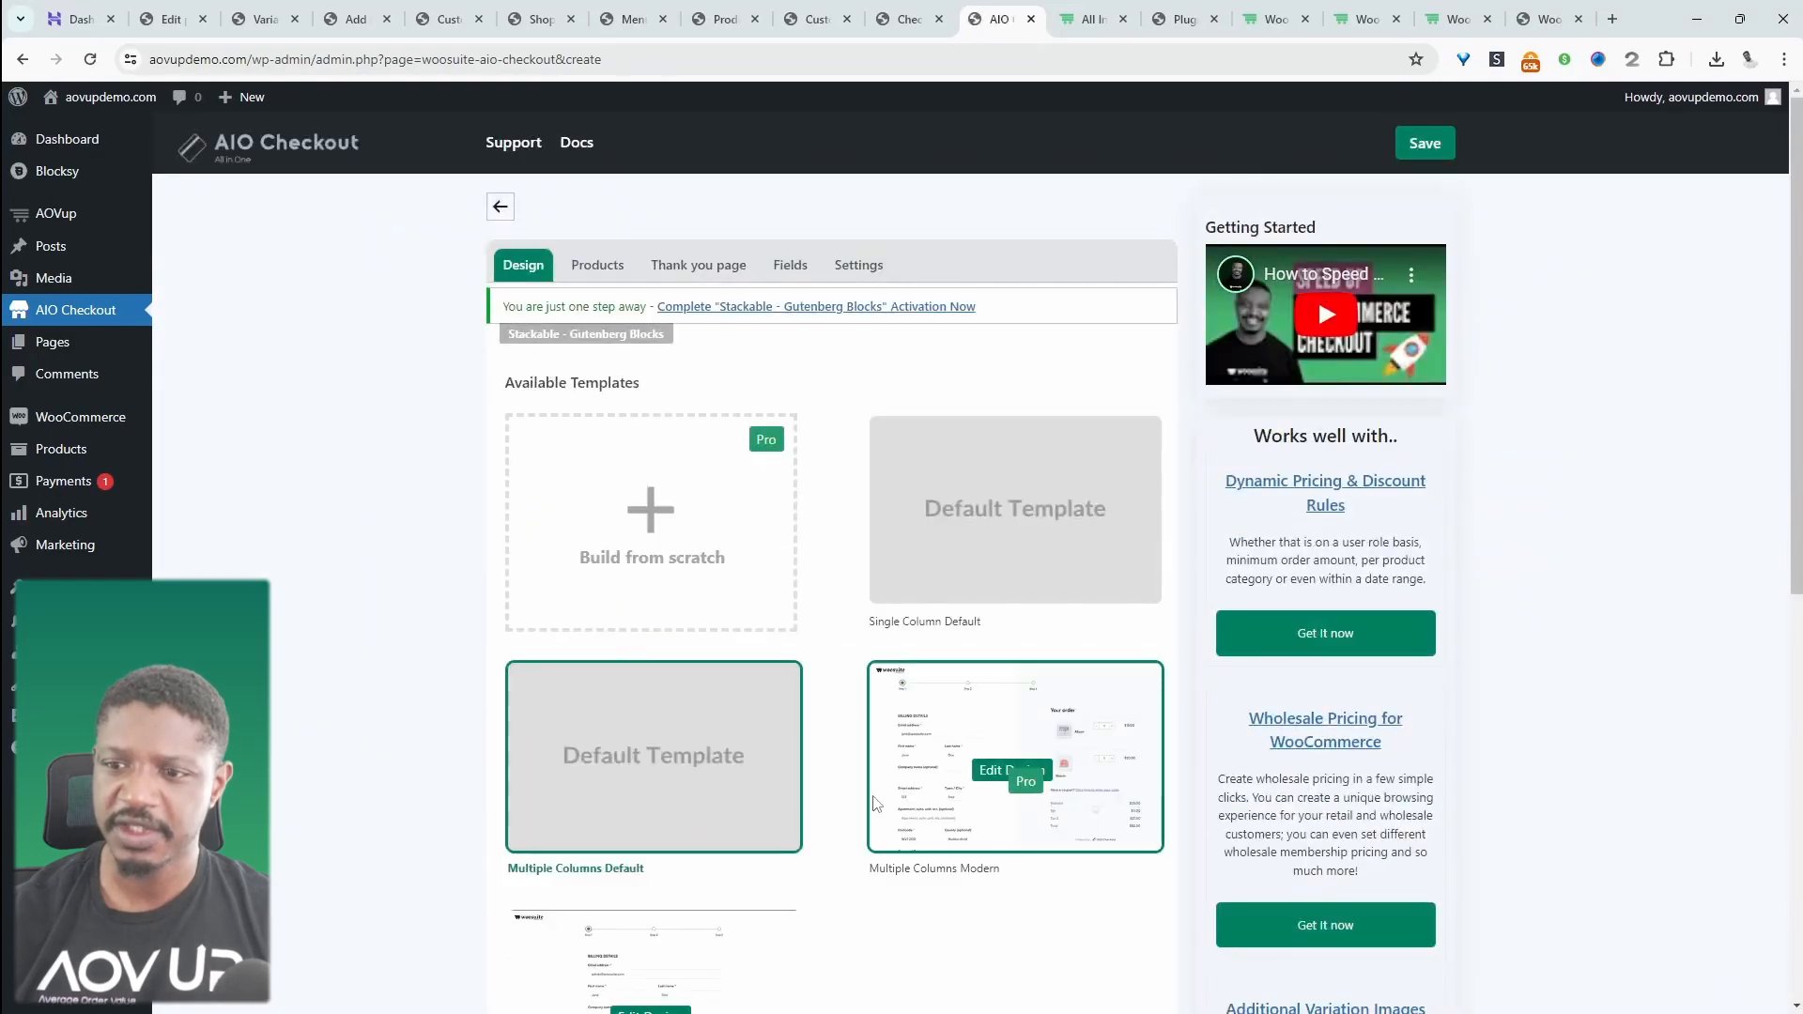
left_click(899, 735)
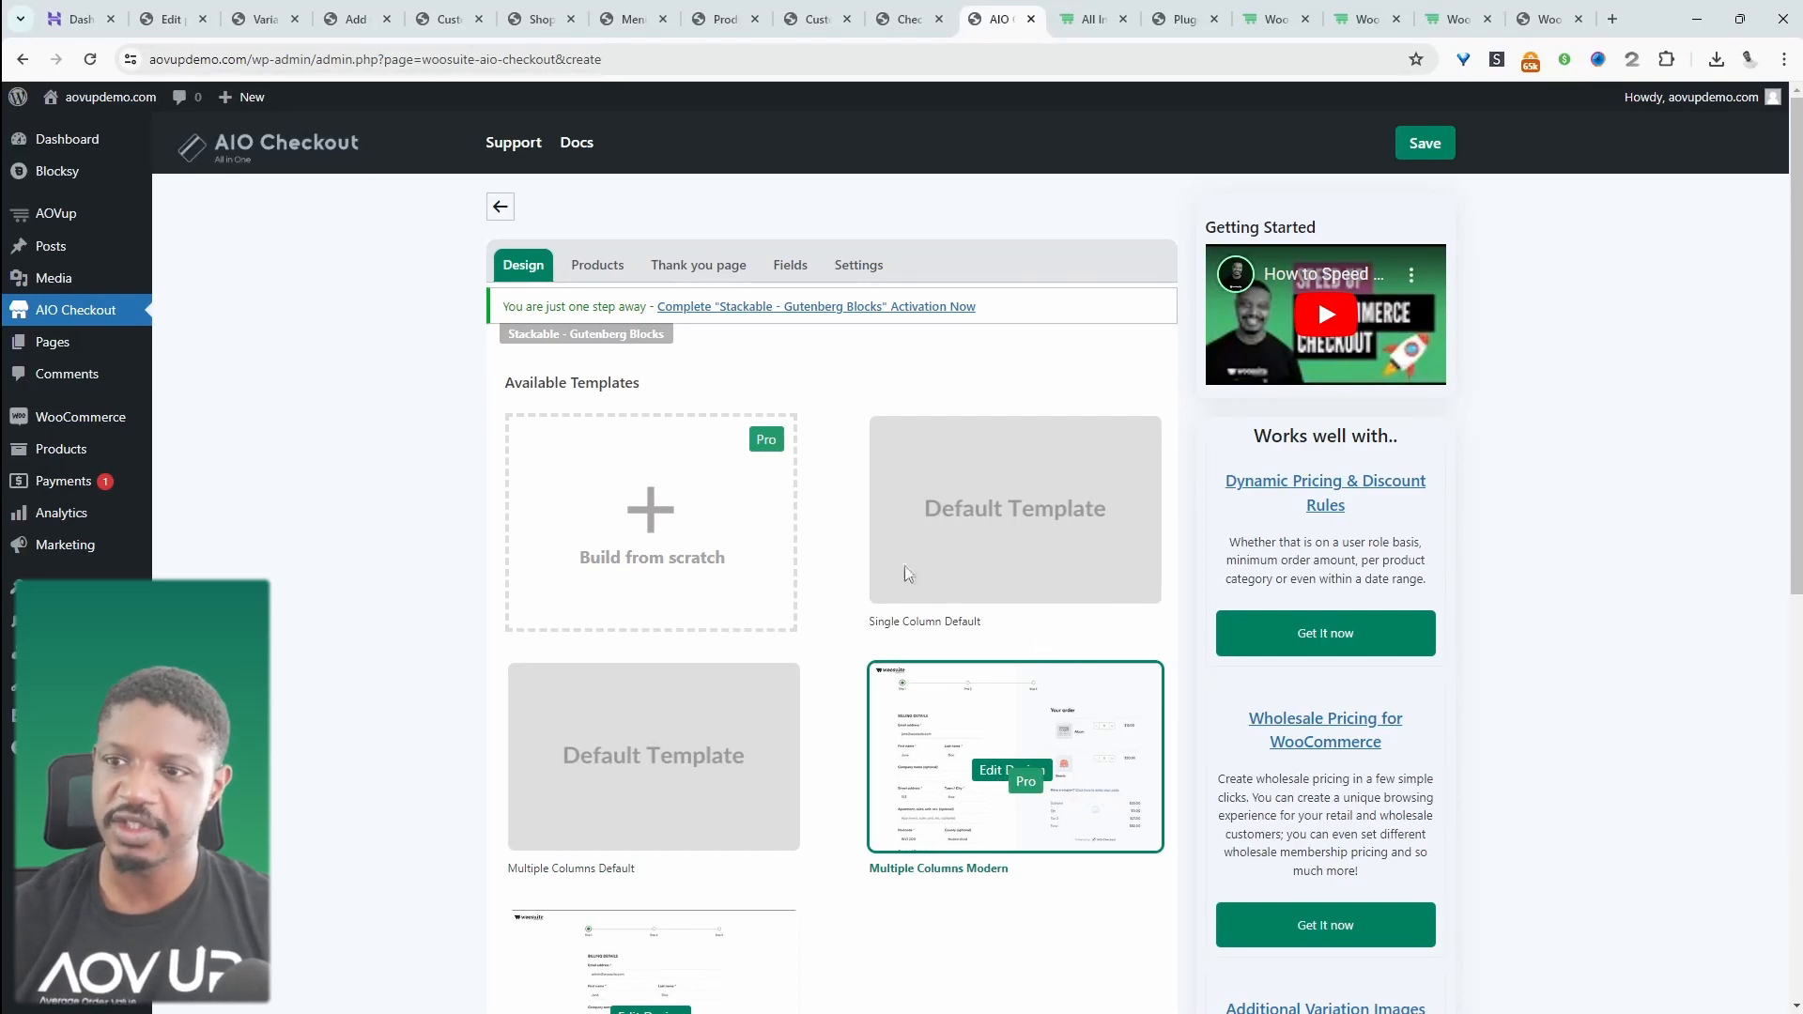
Hide the Phone field in the Billing Details section of the checkout flow
left_click(786, 266)
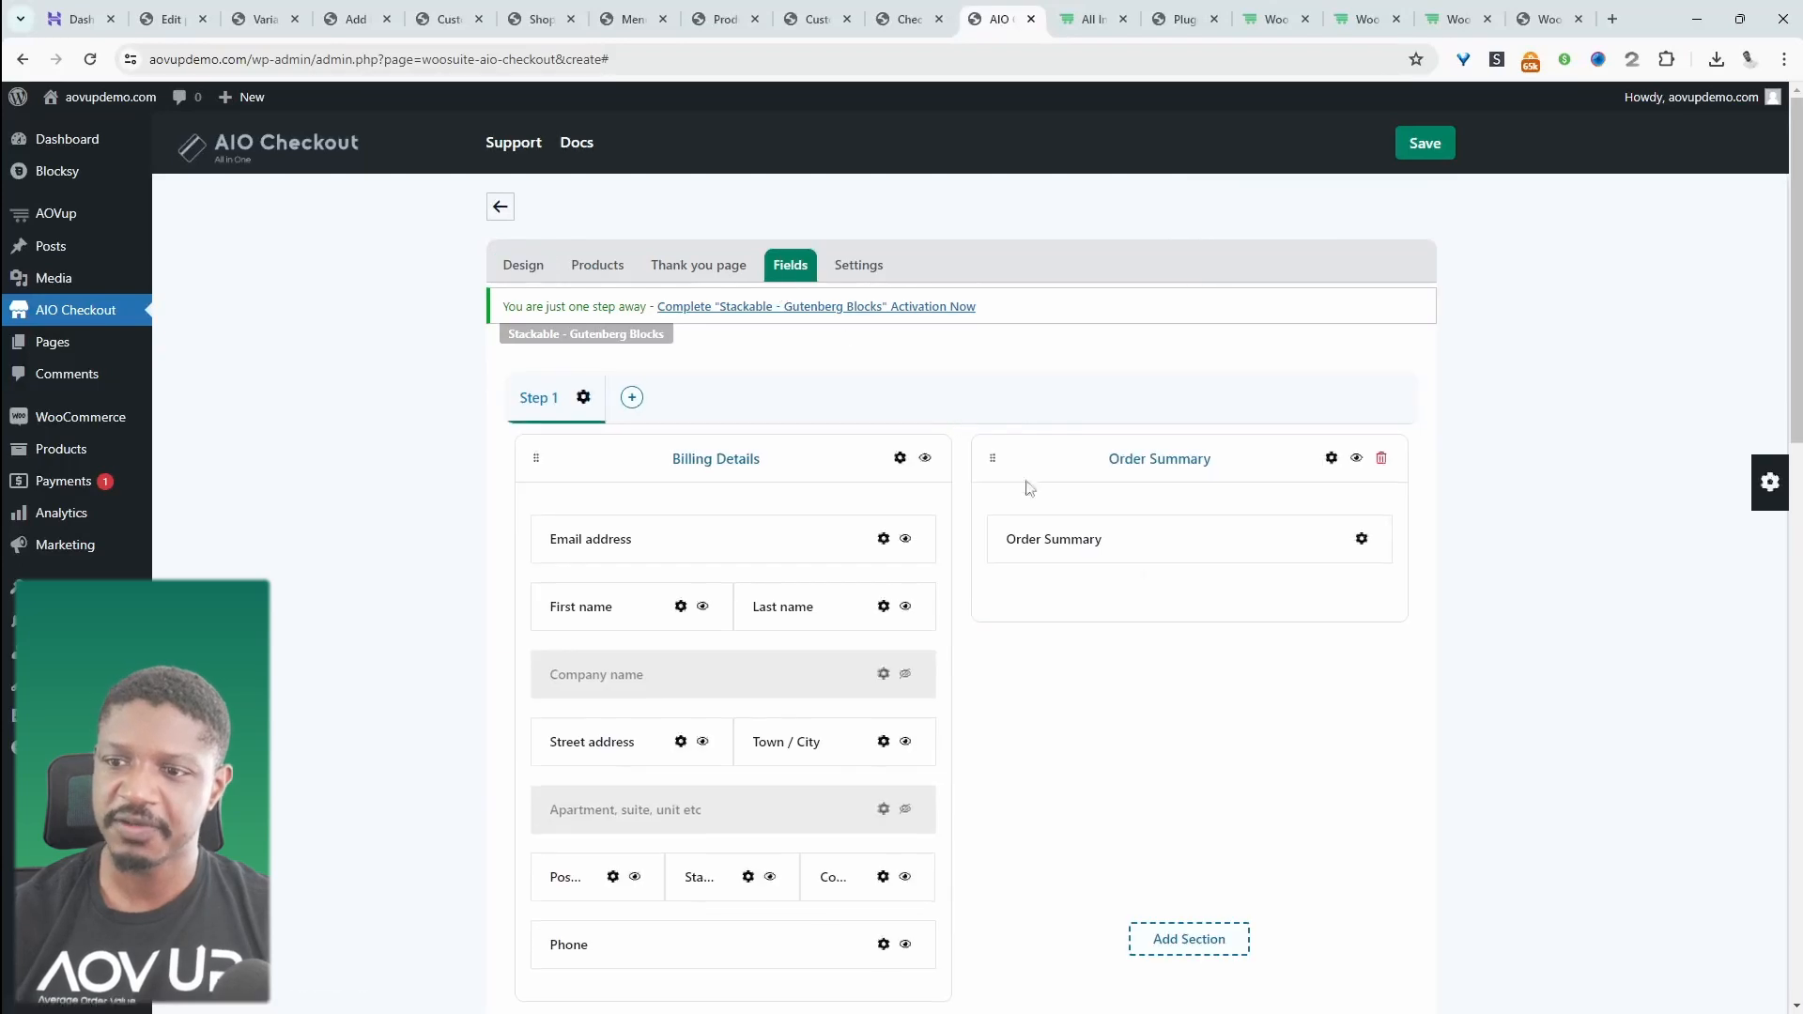
scroll(895, 683, "down", 4)
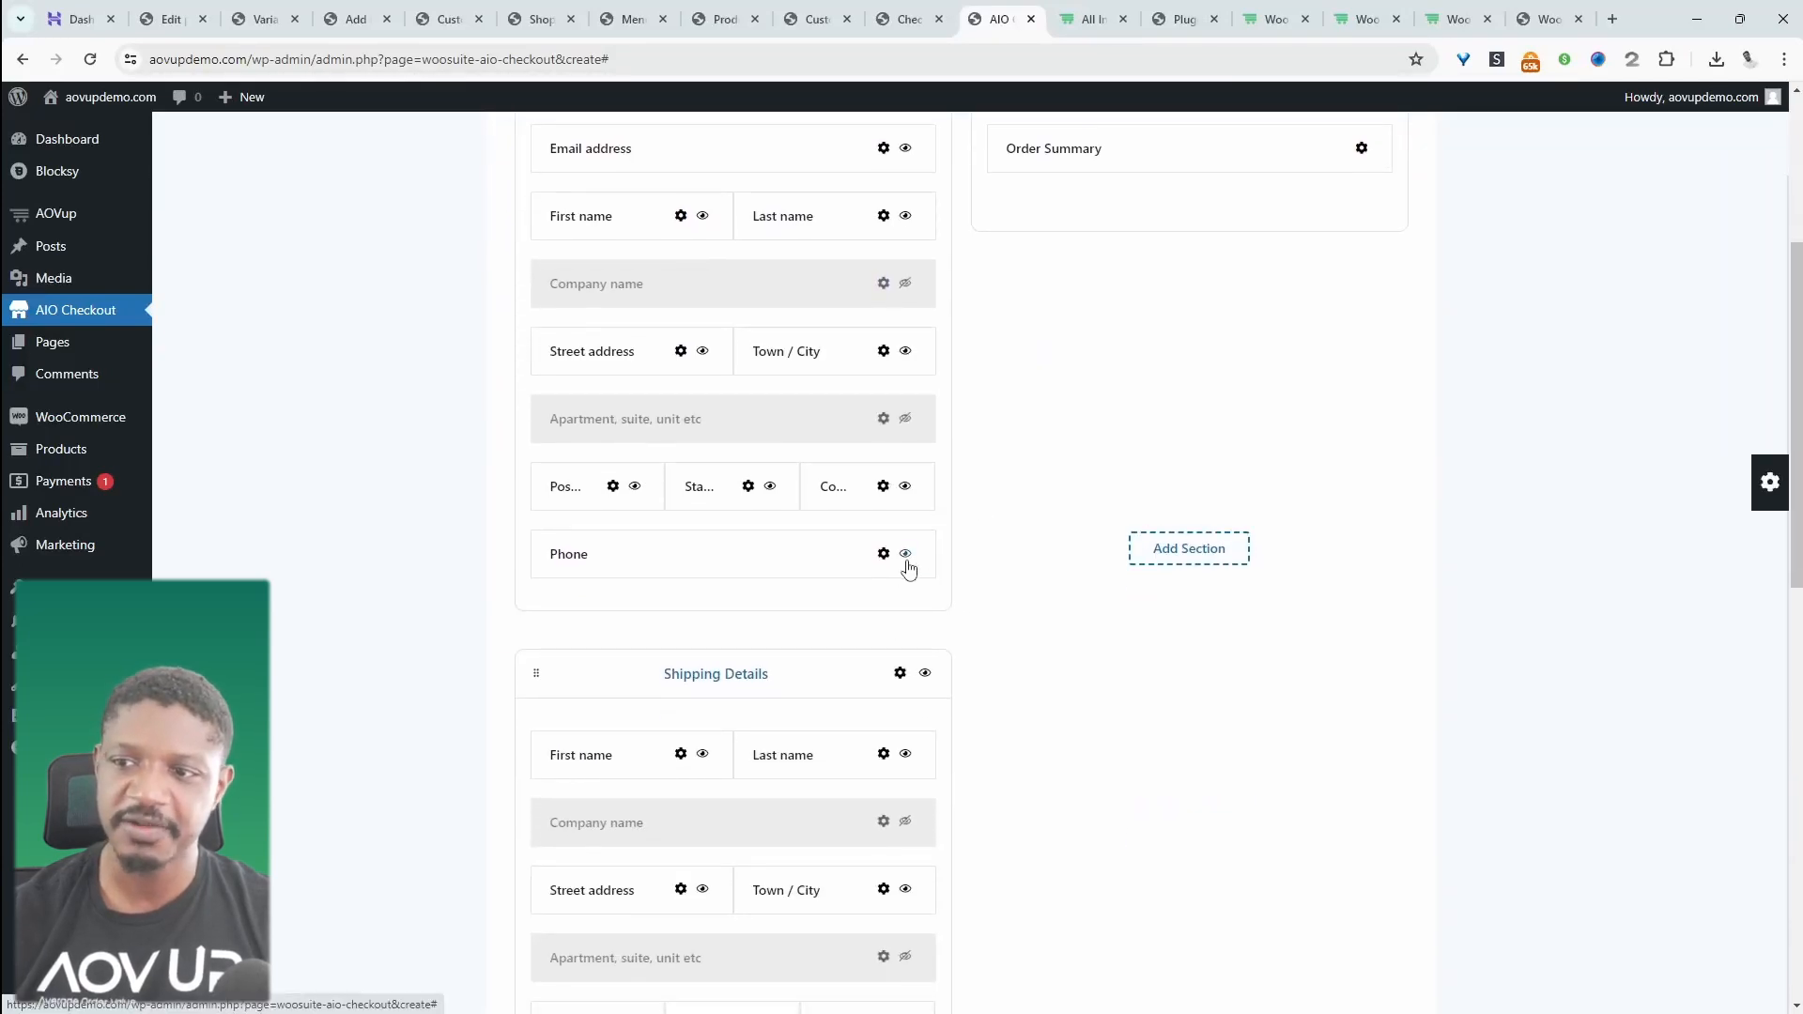
left_click(905, 560)
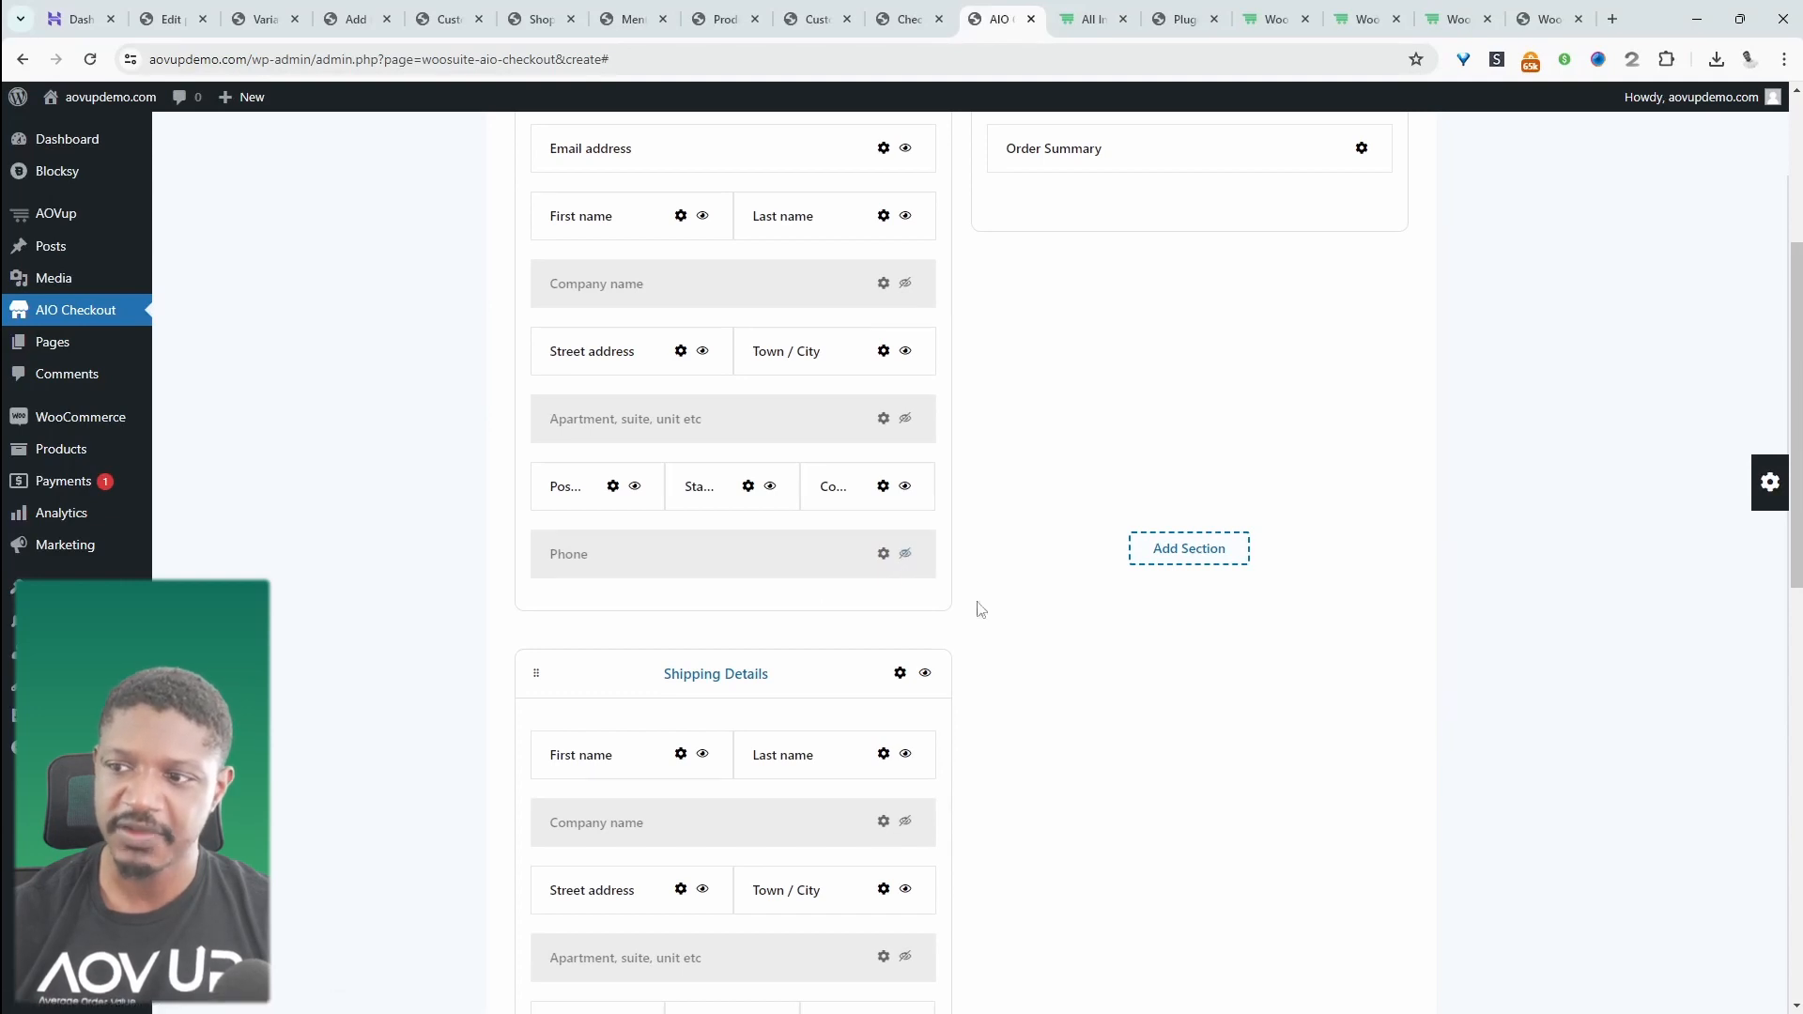
Add a URL field below Phone in the Billing Details section and close the field library
left_click(1783, 505)
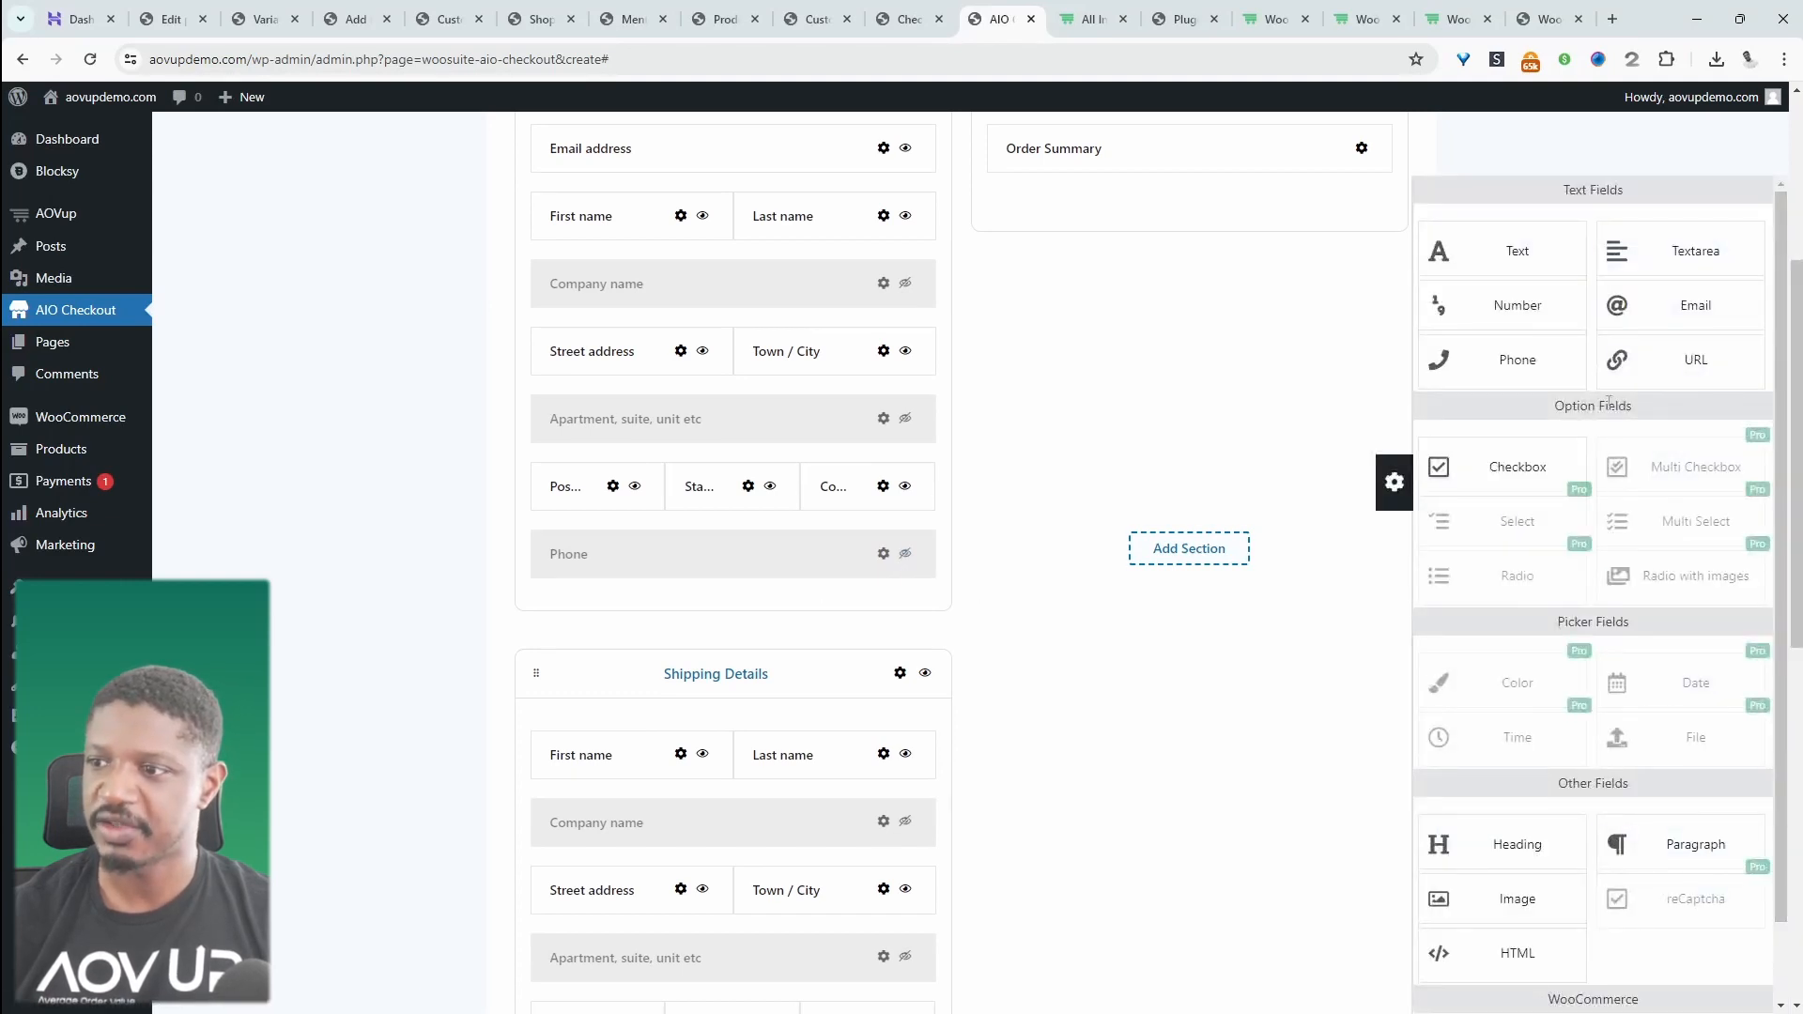
left_click_drag(1696, 375, 680, 670)
scroll(549, 650, "up", 1)
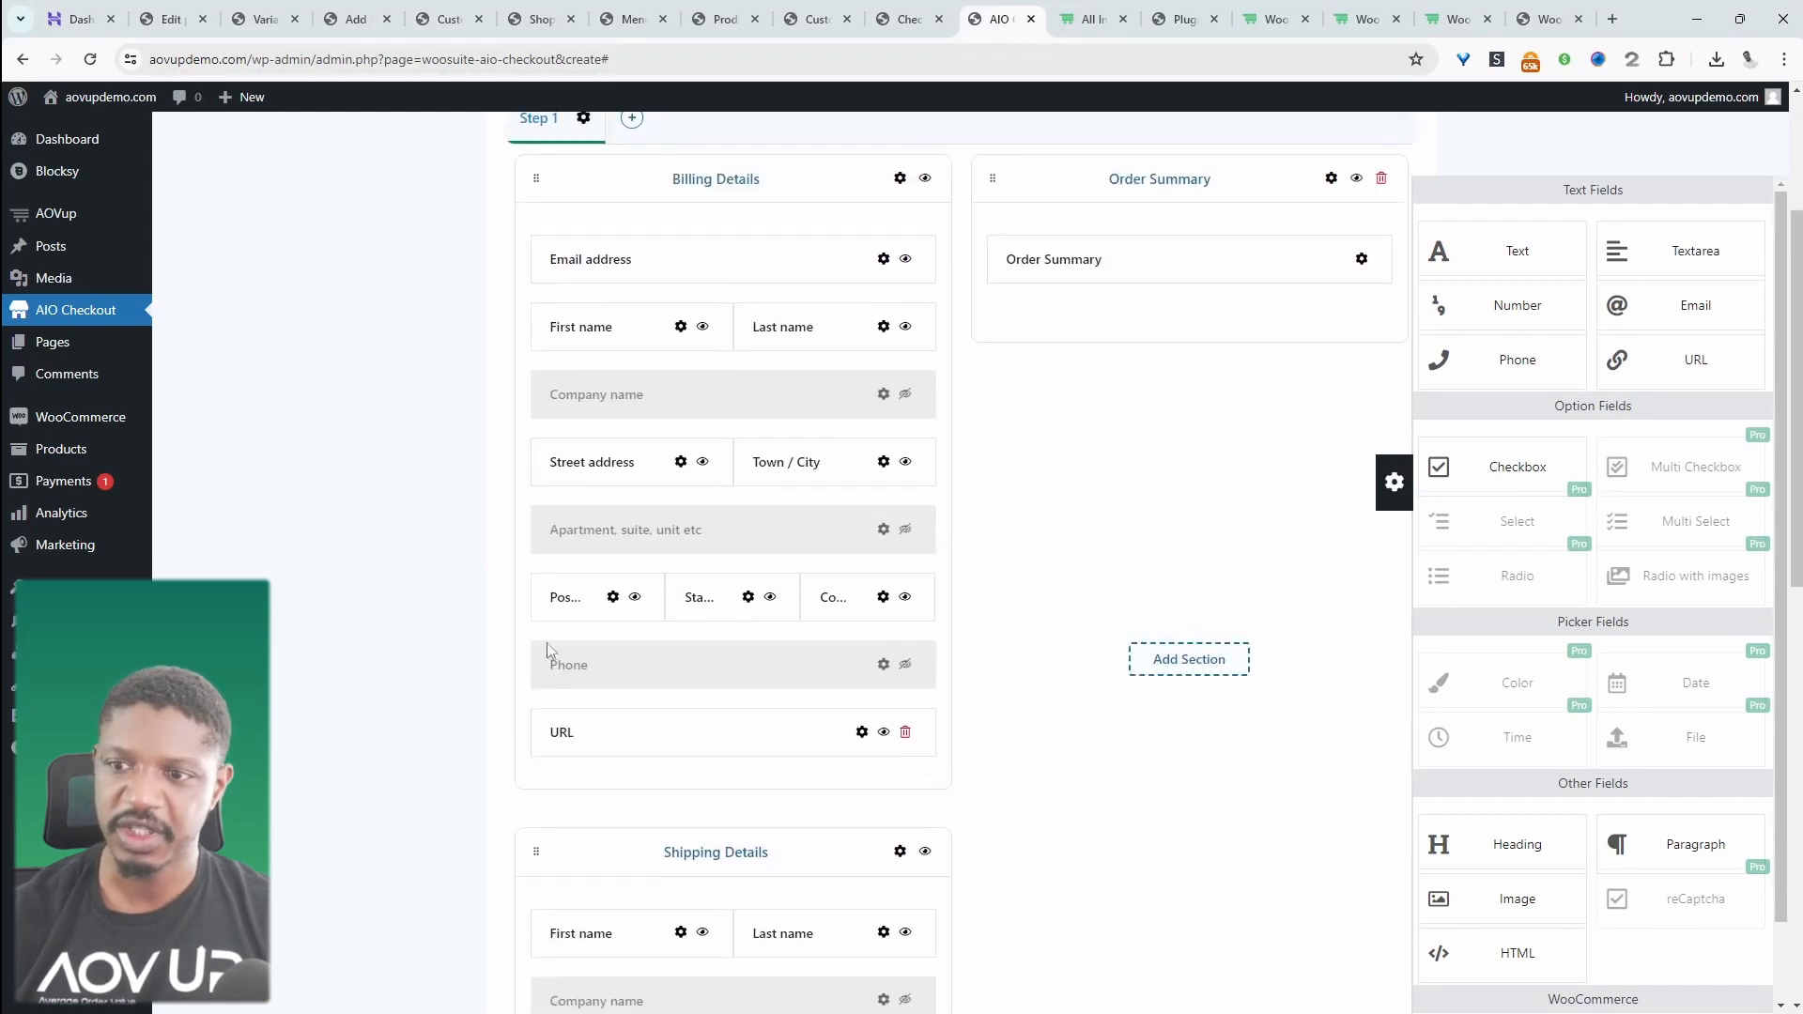
left_click(1390, 486)
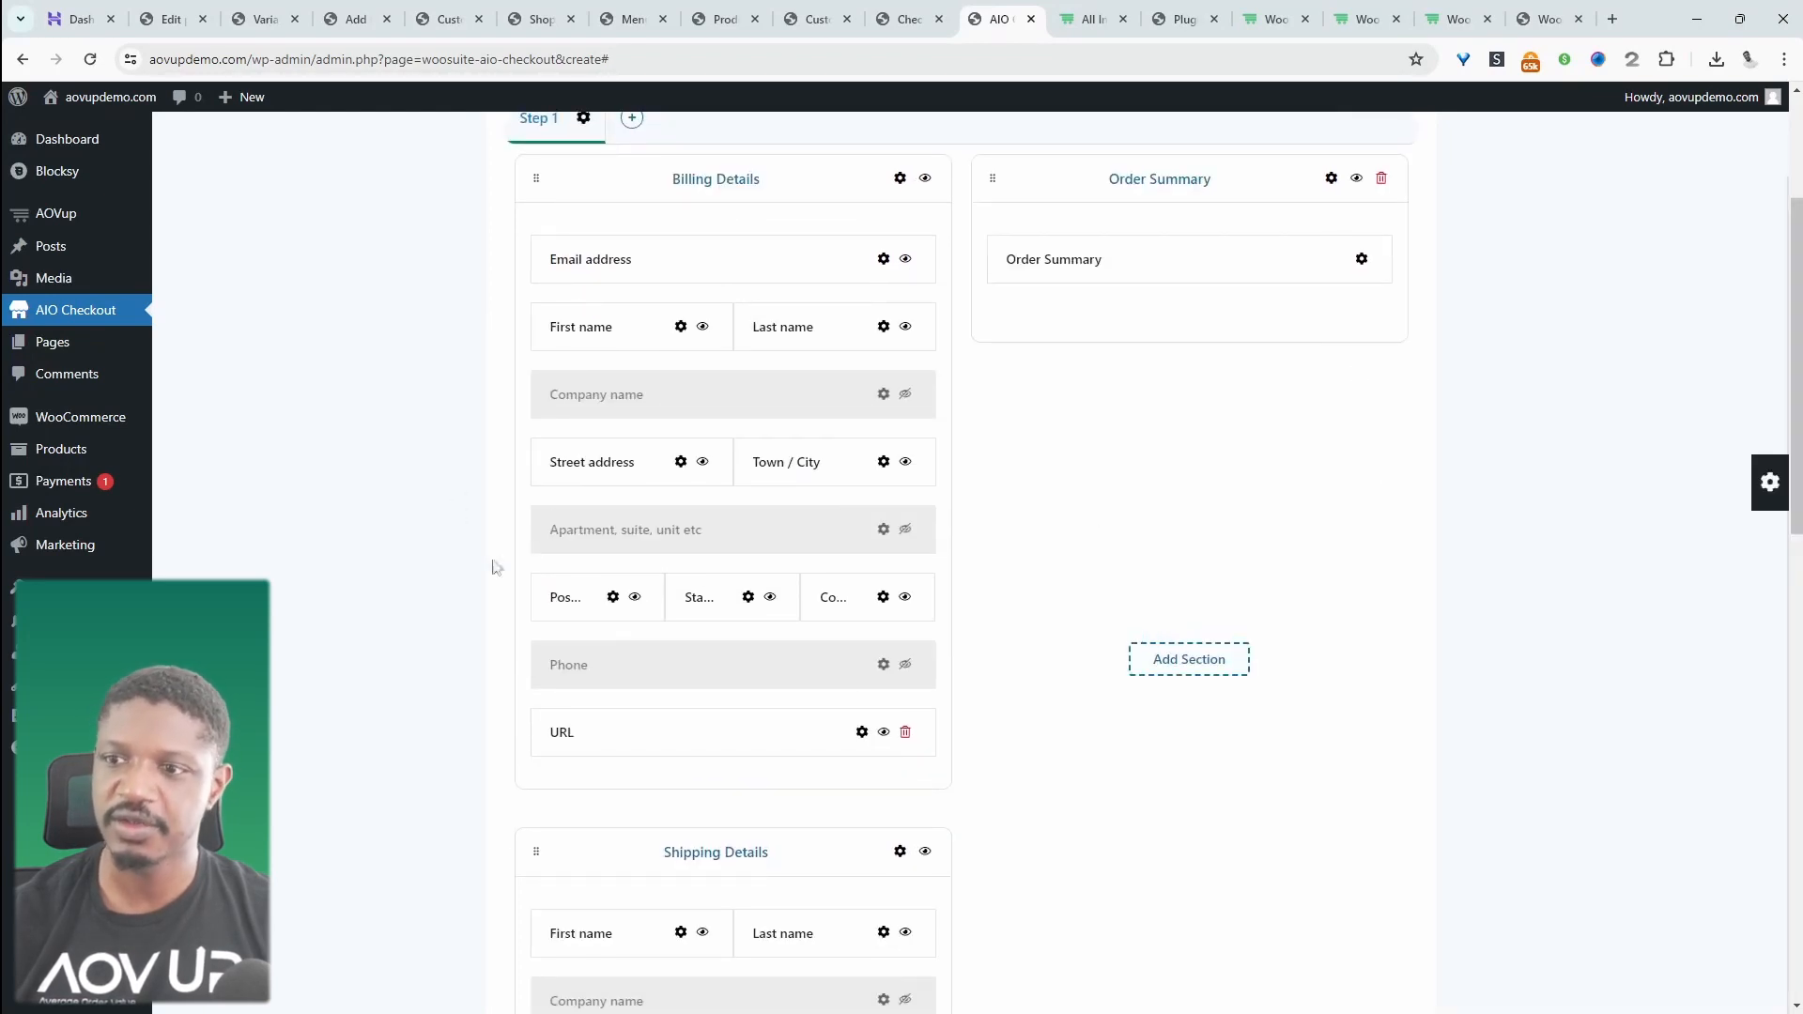
Add a second step to the checkout flow with a new section beside Payment, and go back to Step 1
scroll(892, 658, "up", 2)
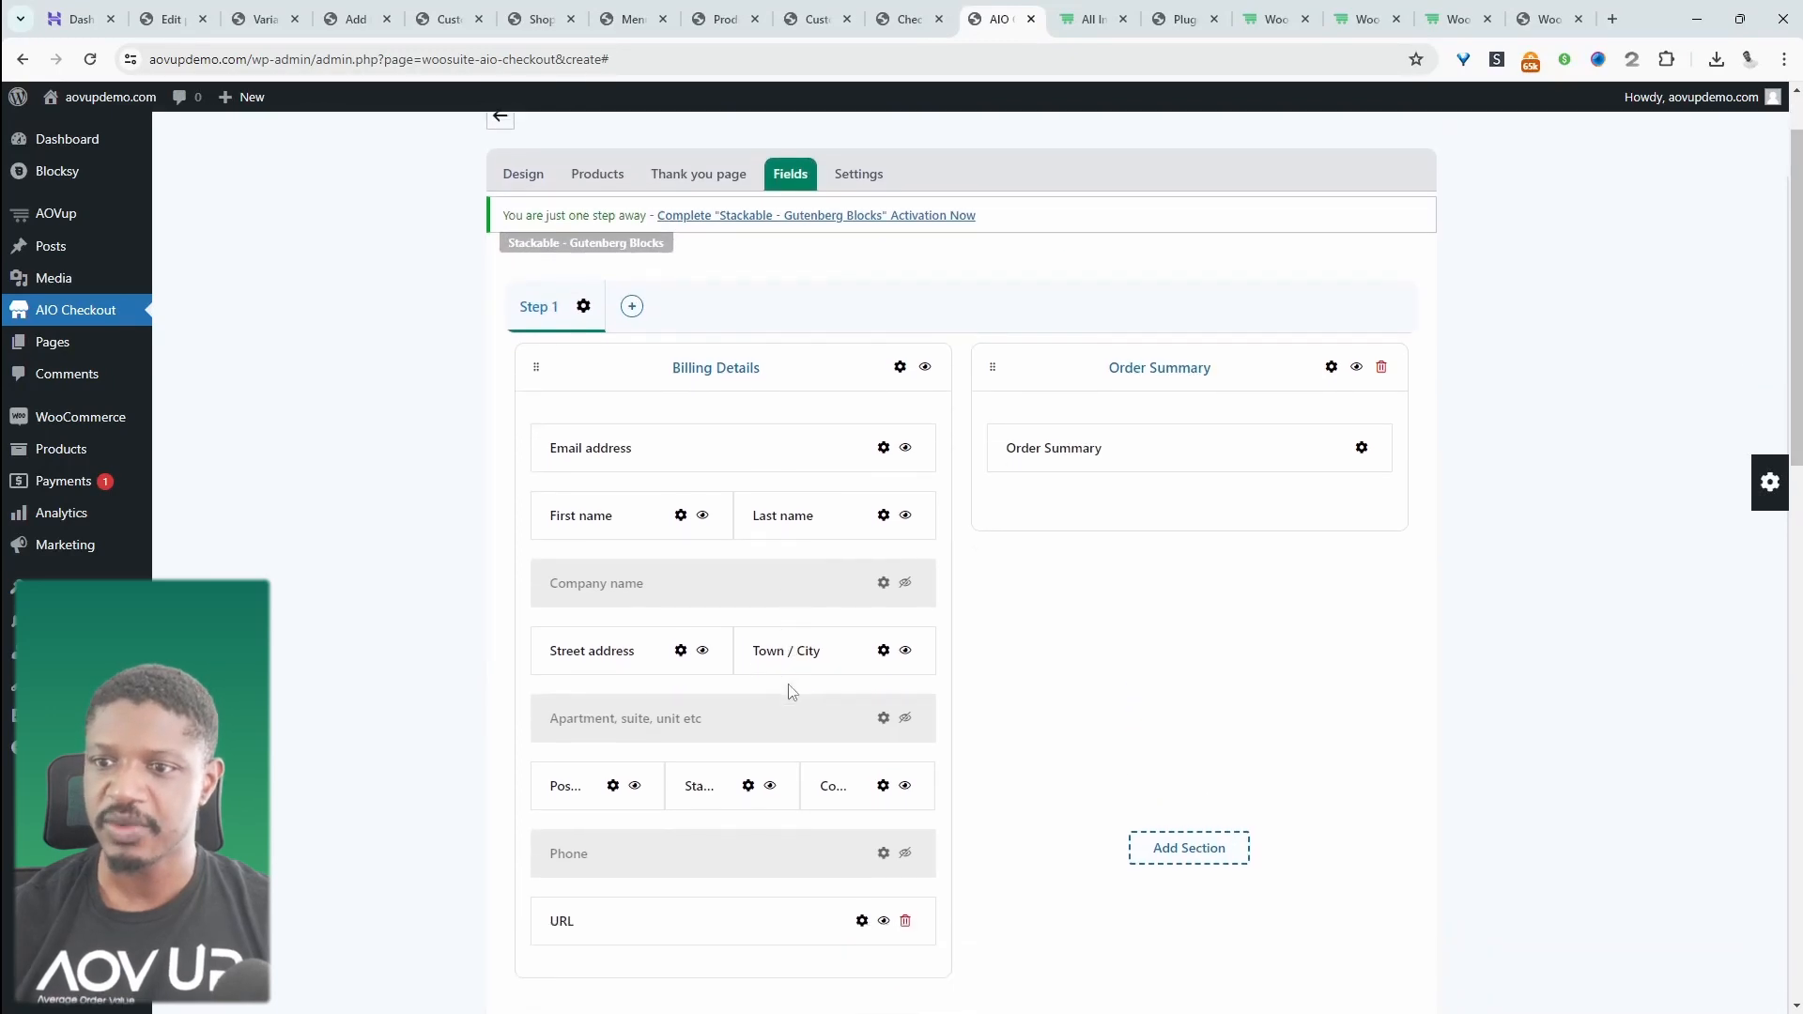
scroll(792, 692, "down", 2)
scroll(741, 587, "up", 3)
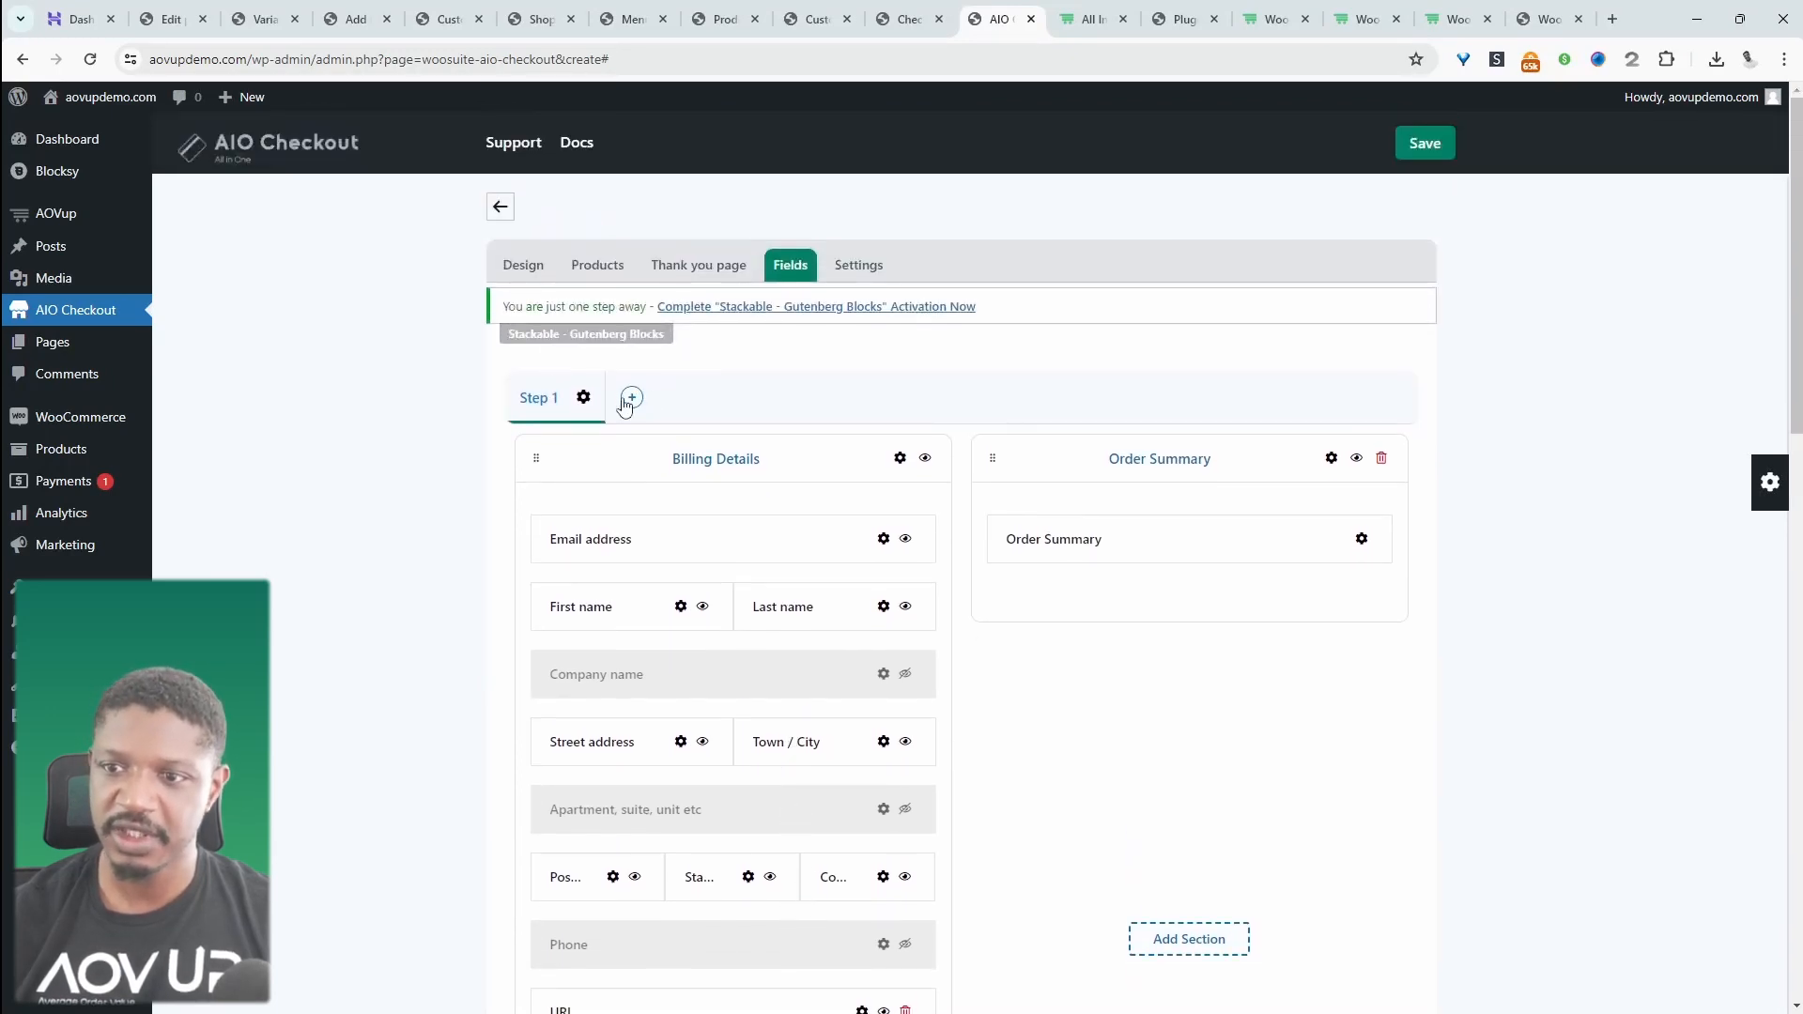
left_click(633, 398)
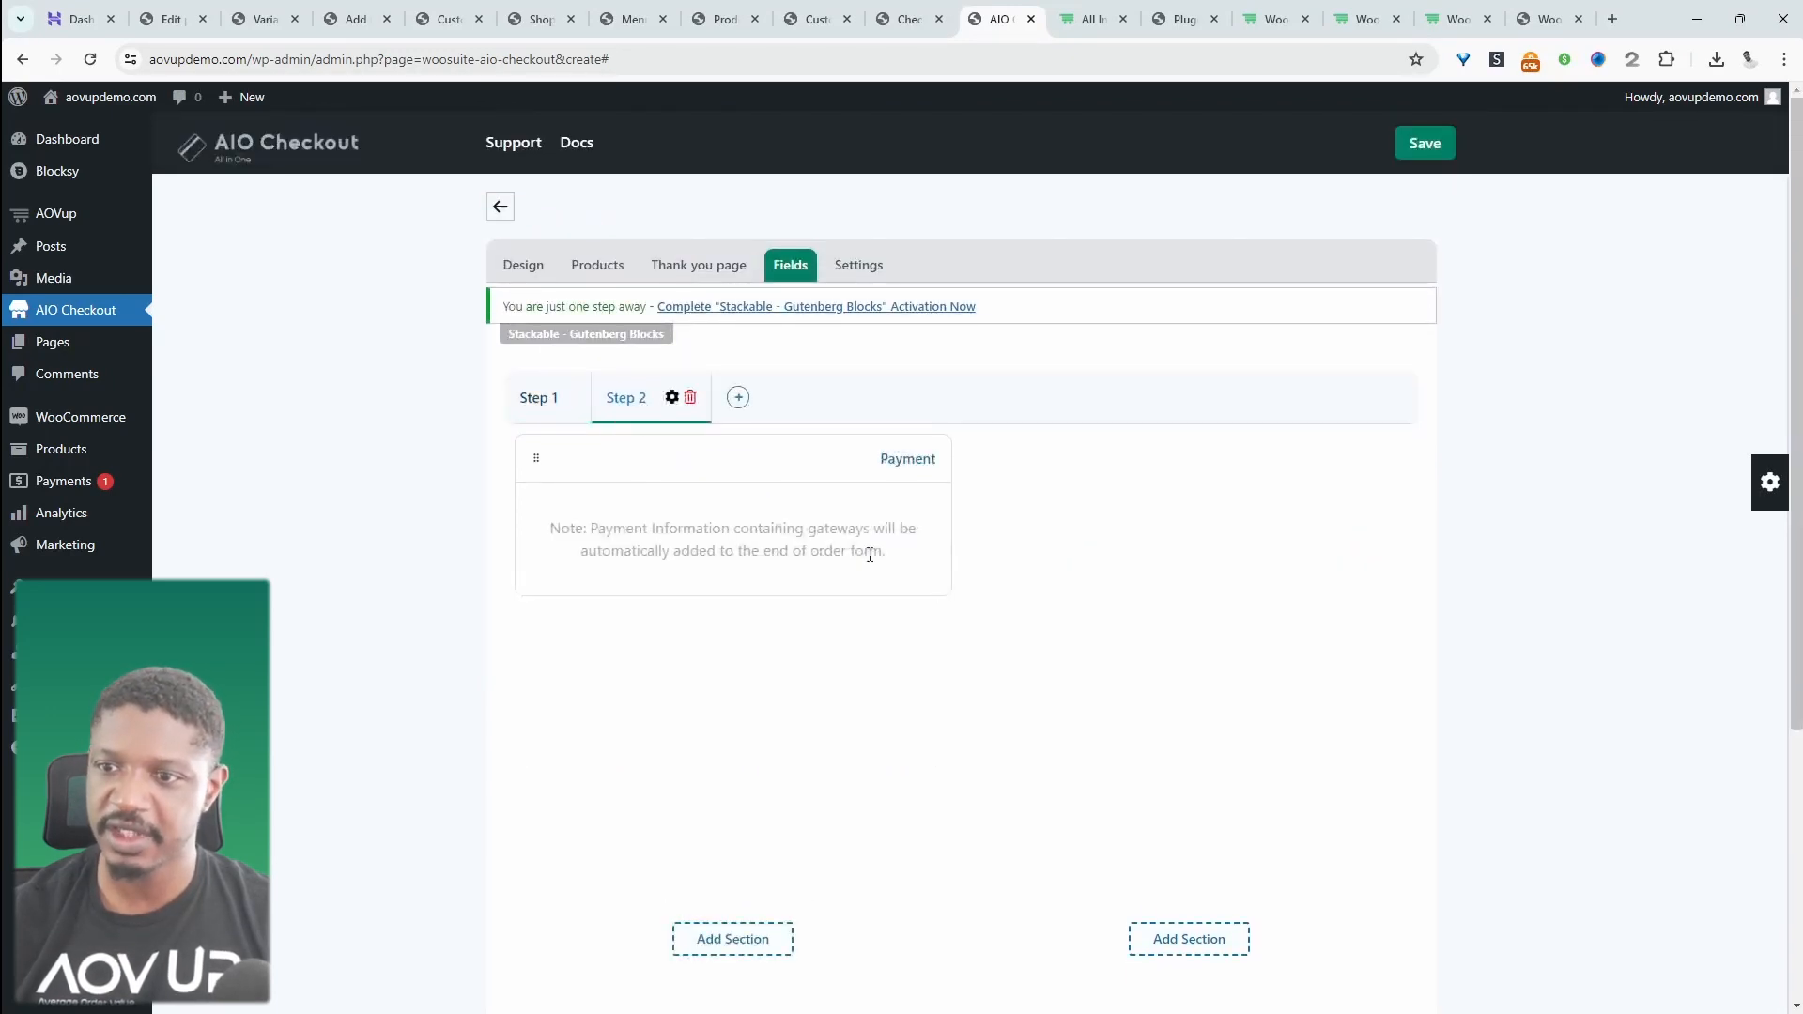
left_click(1188, 939)
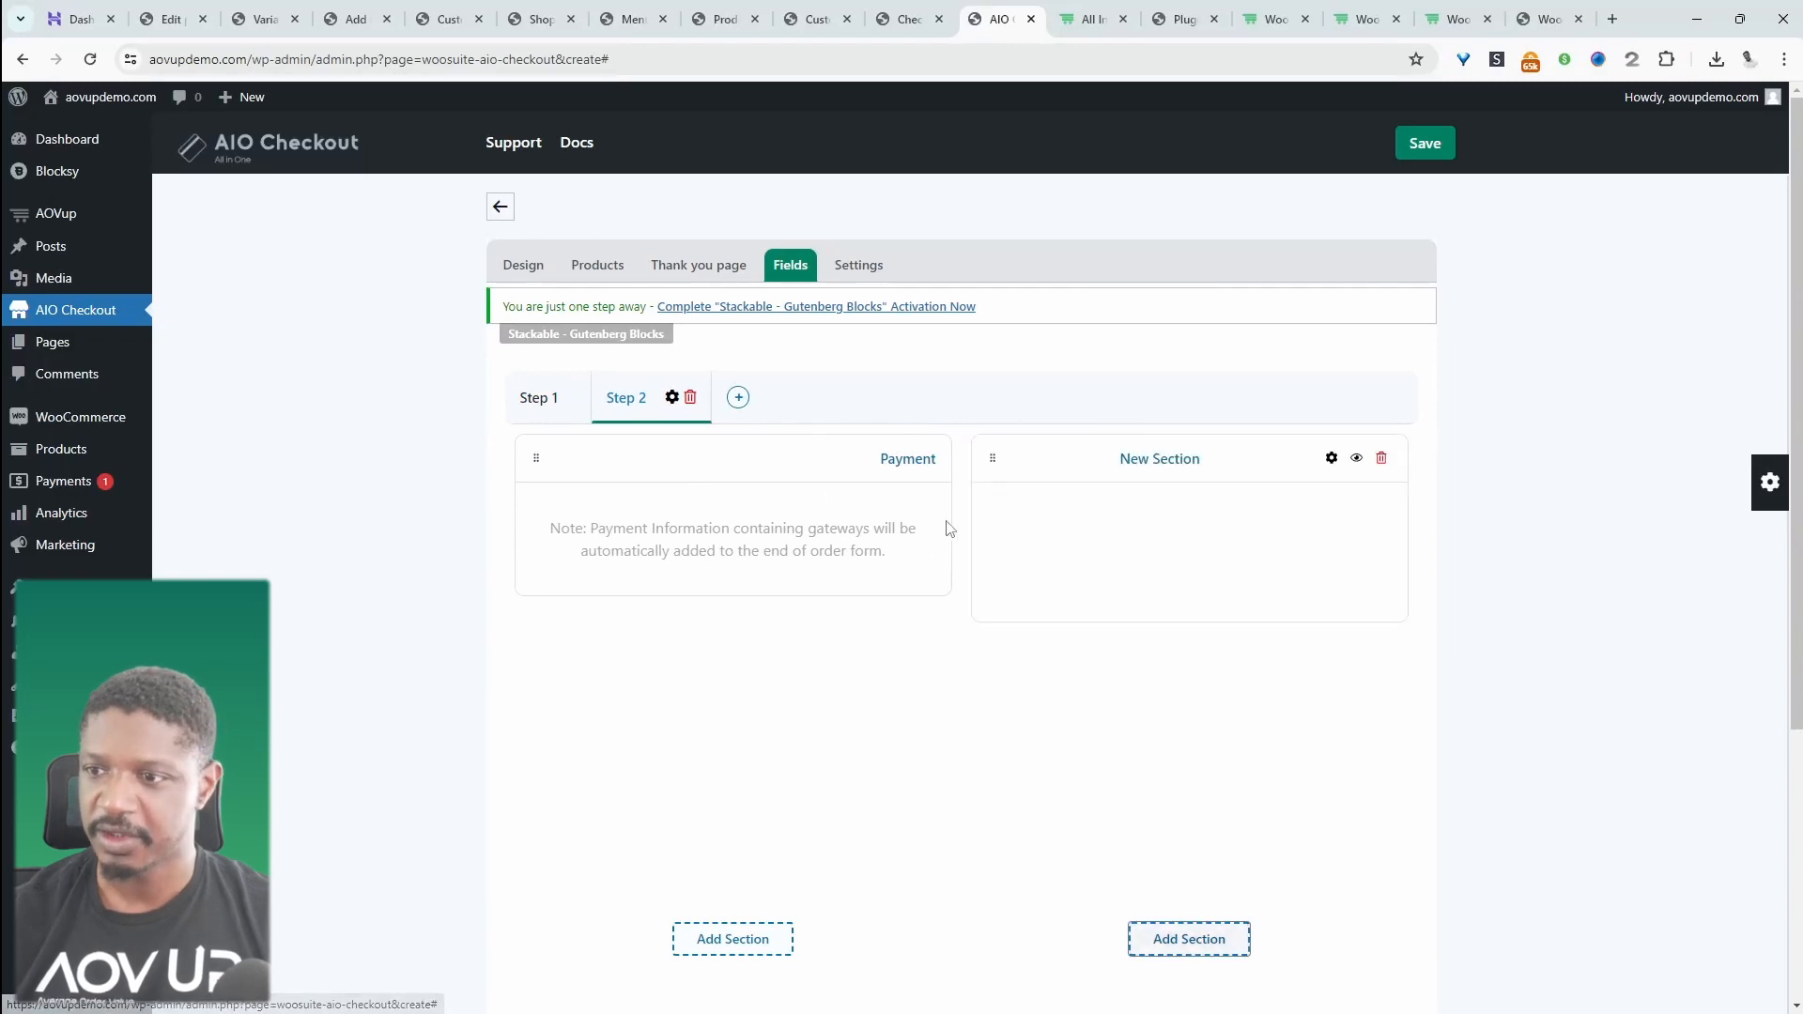
left_click_drag(892, 461, 1087, 486)
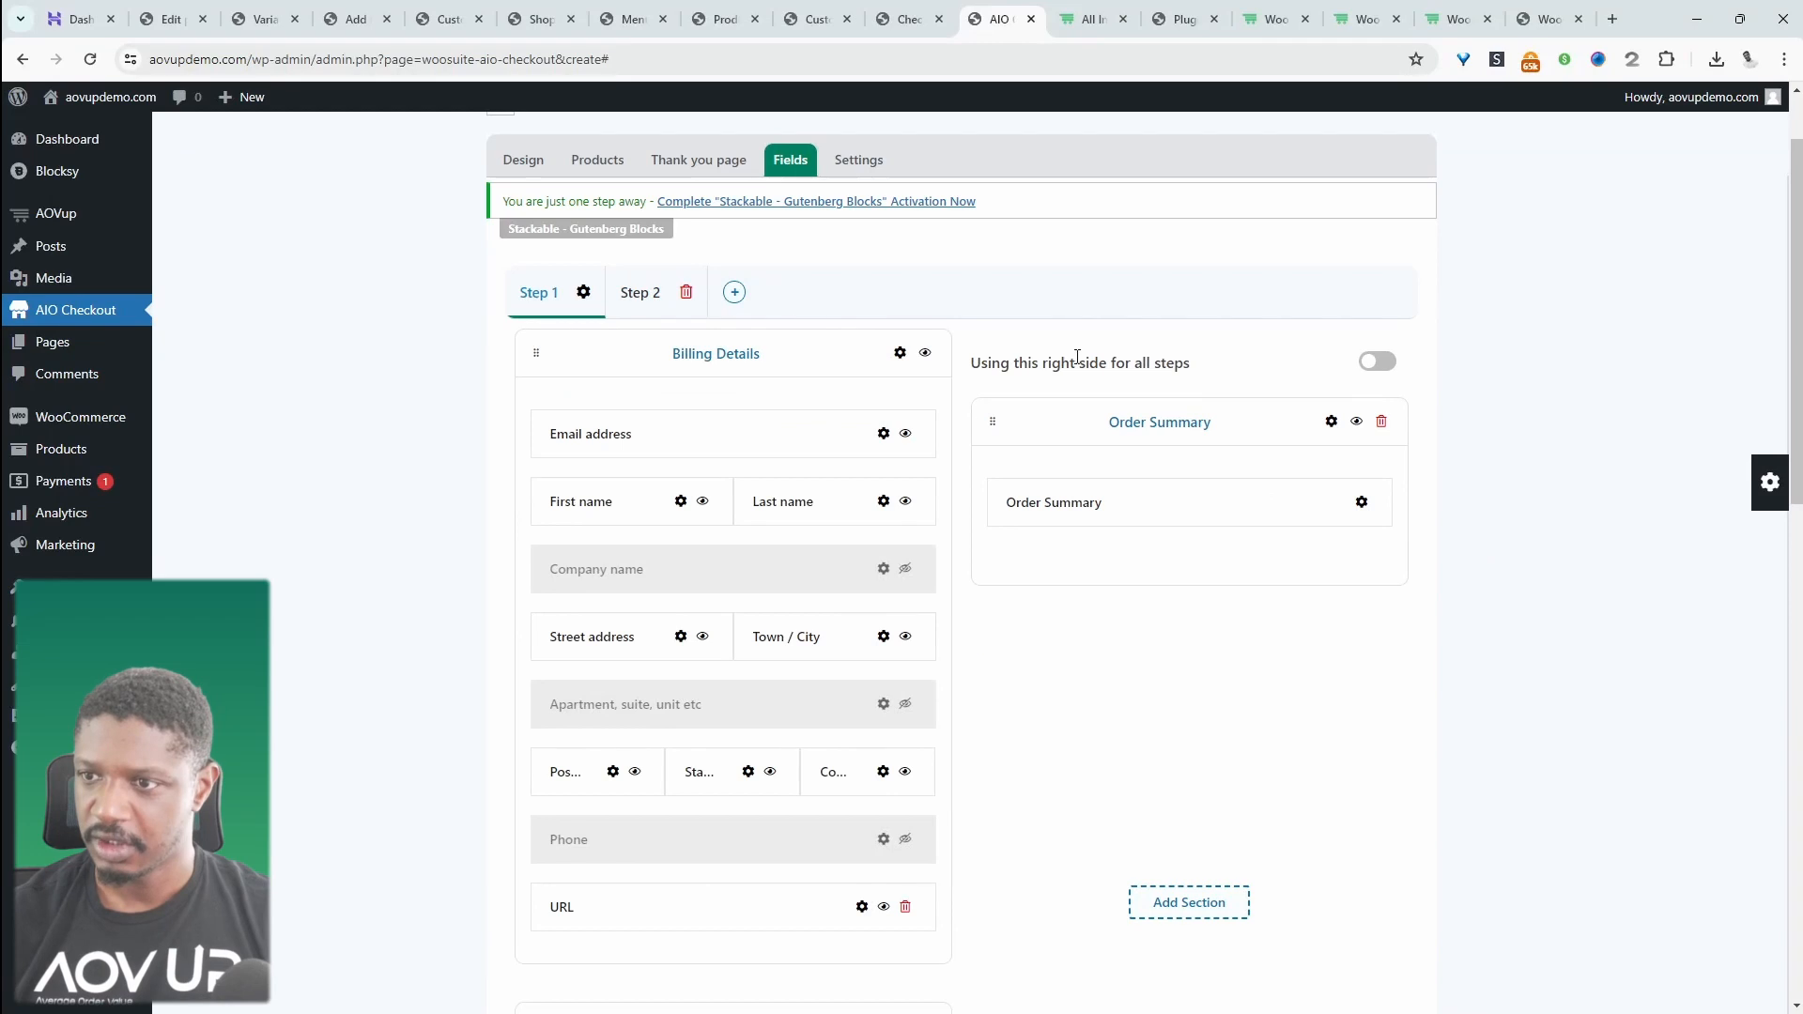
Apply Step 1's right side with the Order Summary to all steps and check Step 2
left_click(1367, 361)
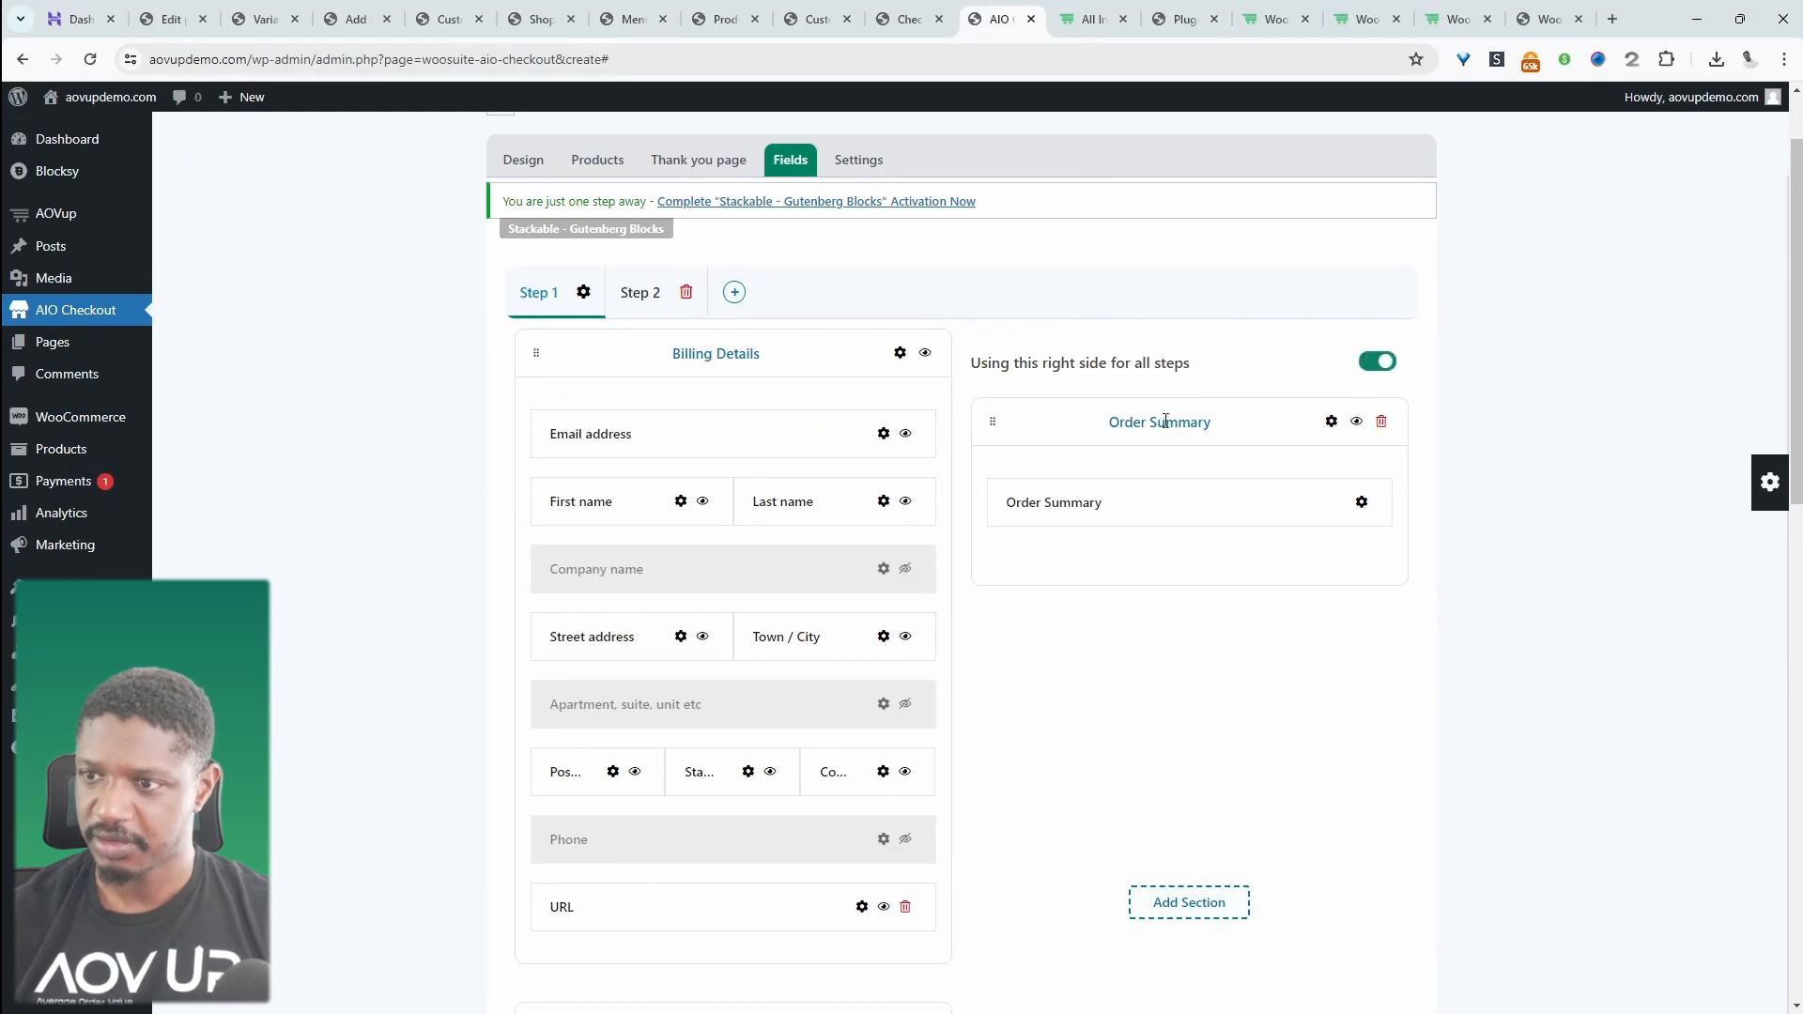
left_click(642, 293)
left_click_drag(1005, 362, 639, 369)
Enable the checkout flow in its settings, set it as the global checkout, and name it defualt
left_click(858, 162)
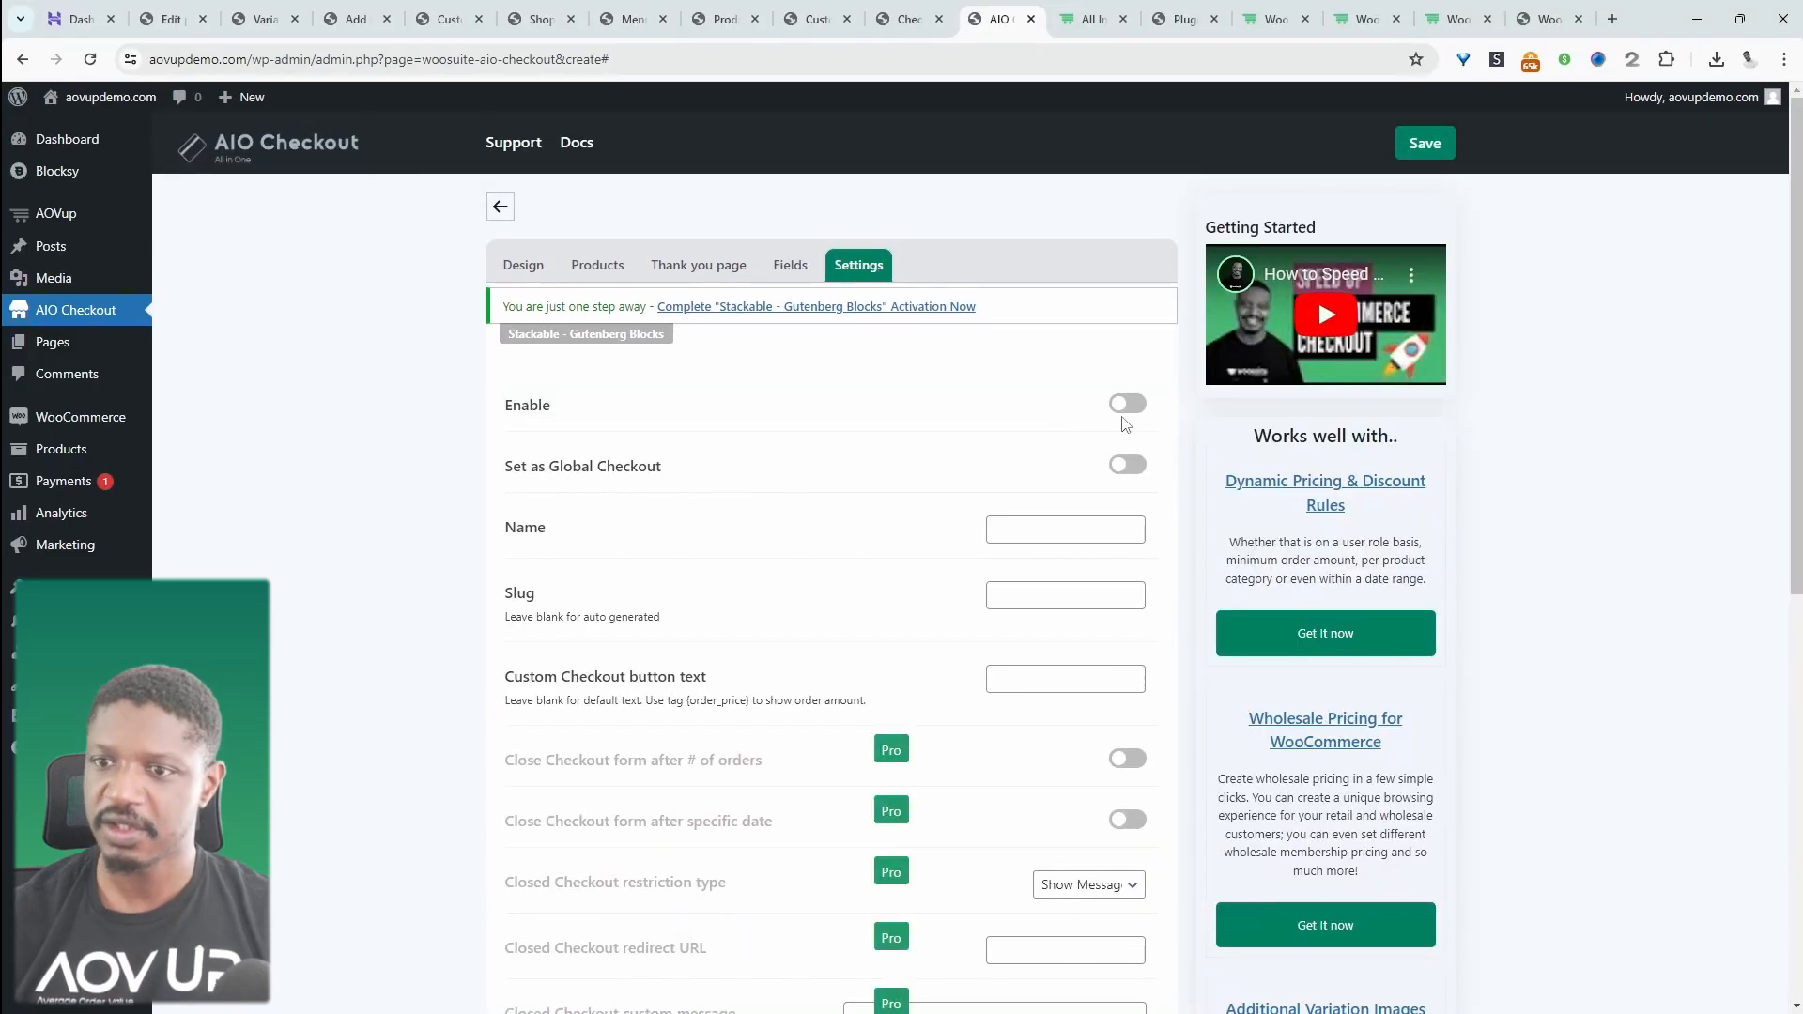
left_click(1127, 404)
left_click(1115, 460)
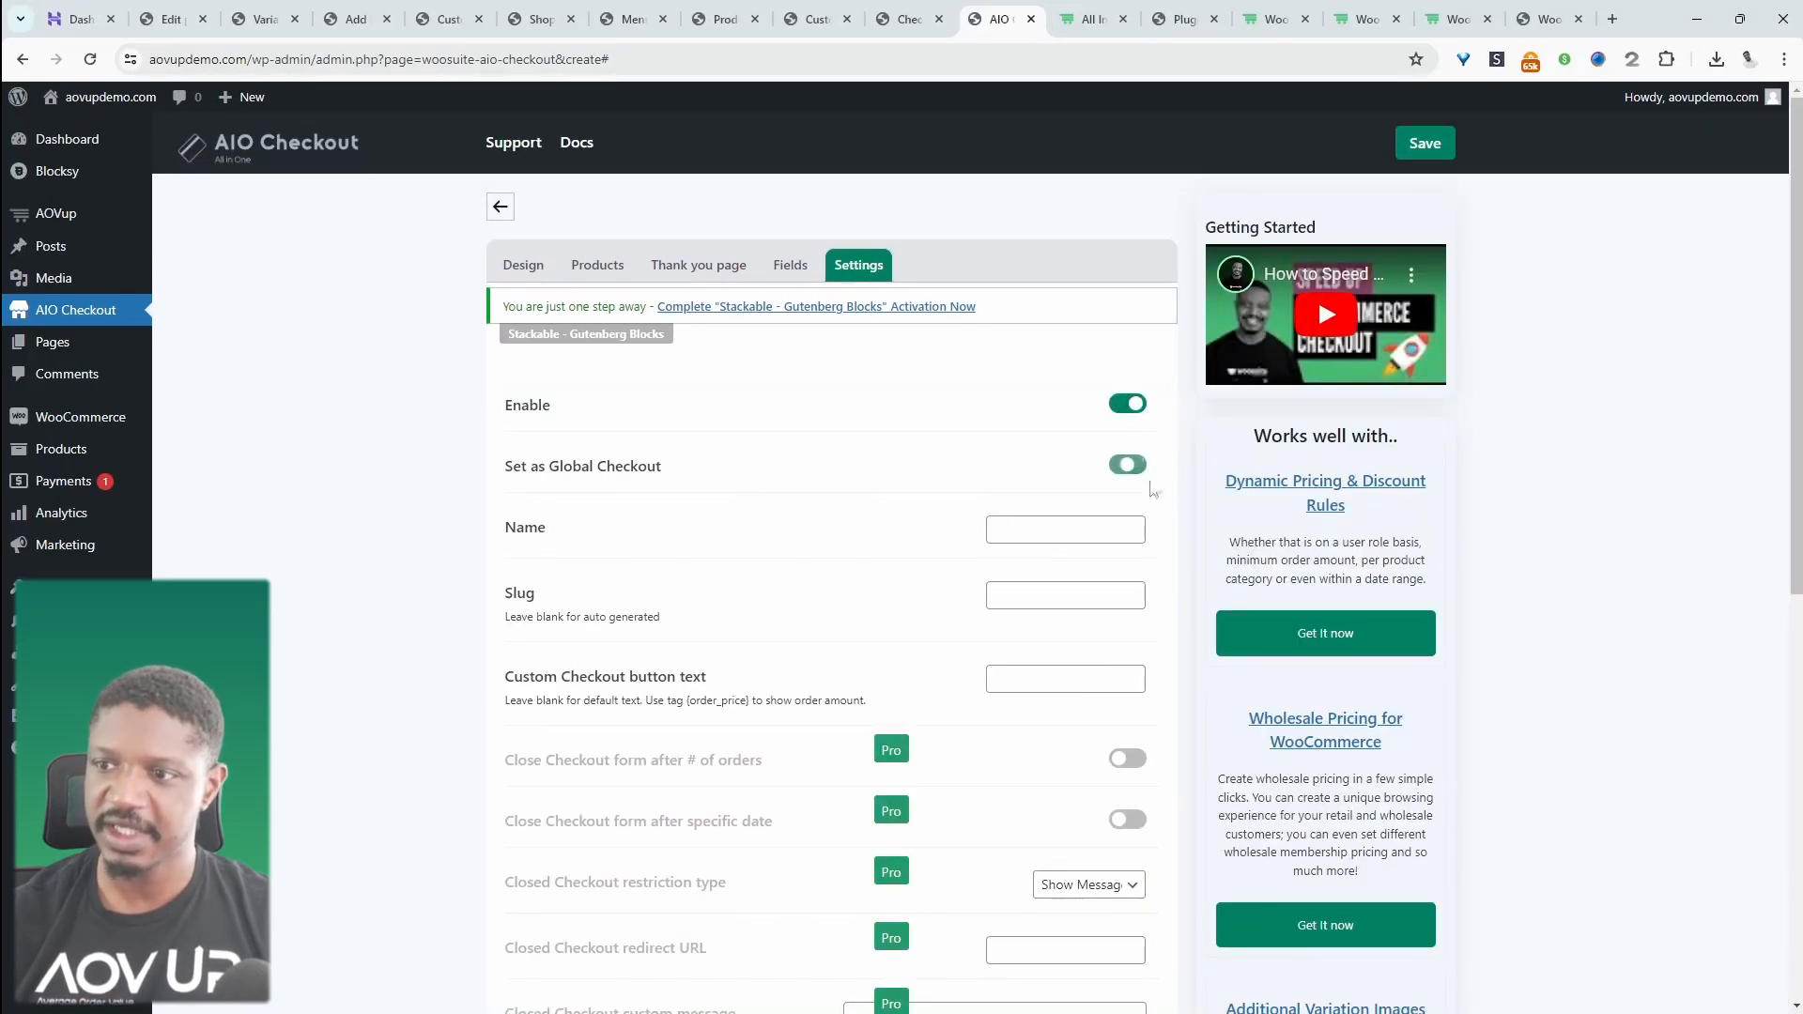
left_click(1058, 531)
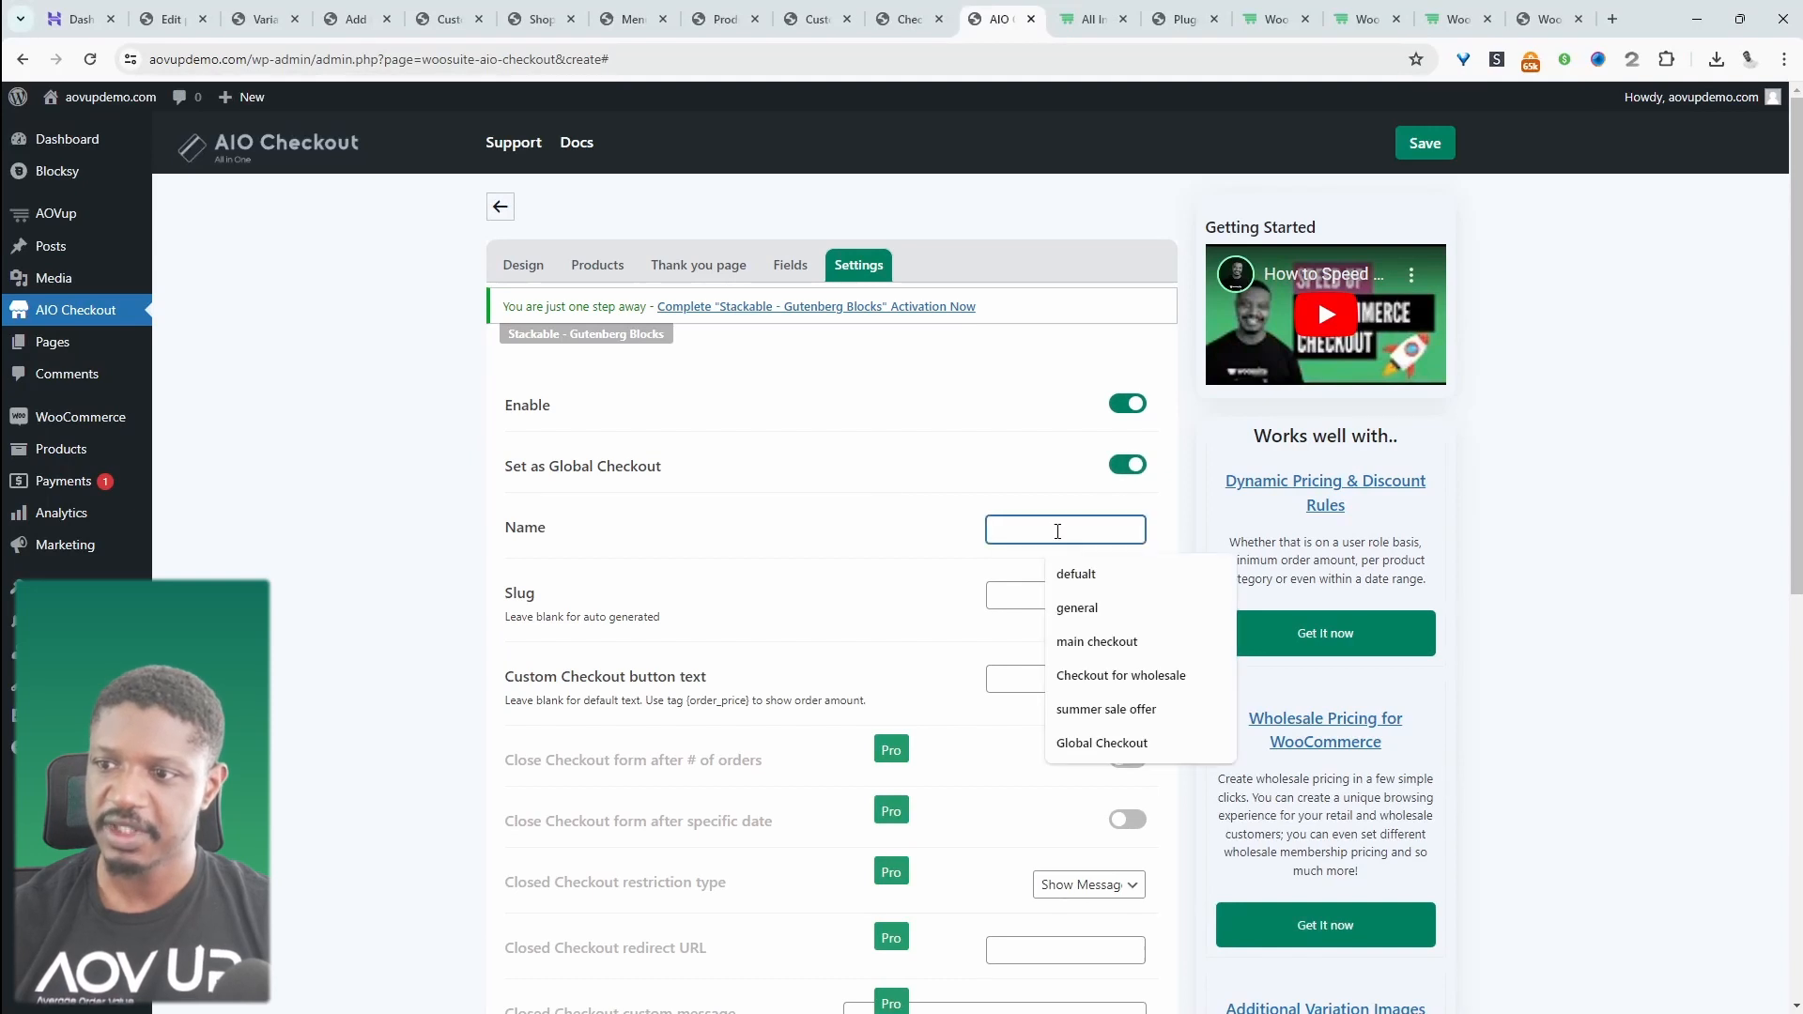
left_click(1089, 575)
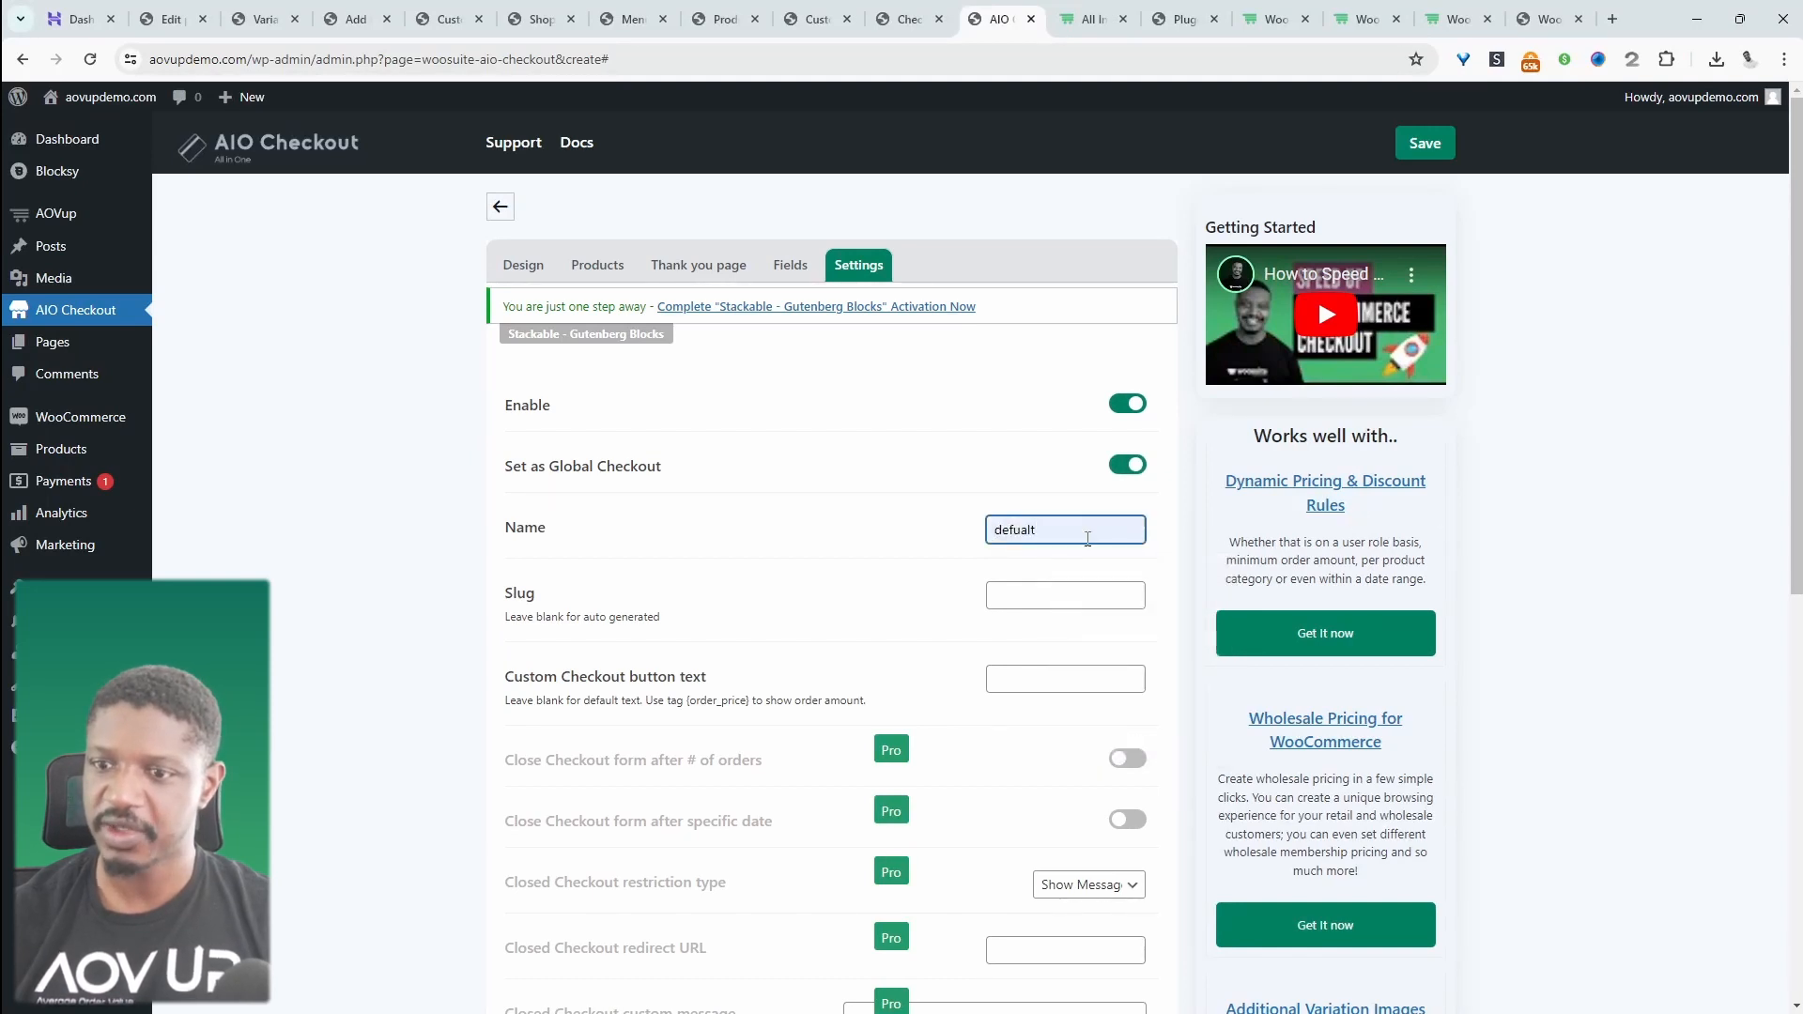
Save the checkout flow and reload the store's checkout page to examine its new layout
scroll(1080, 535, "down", 2)
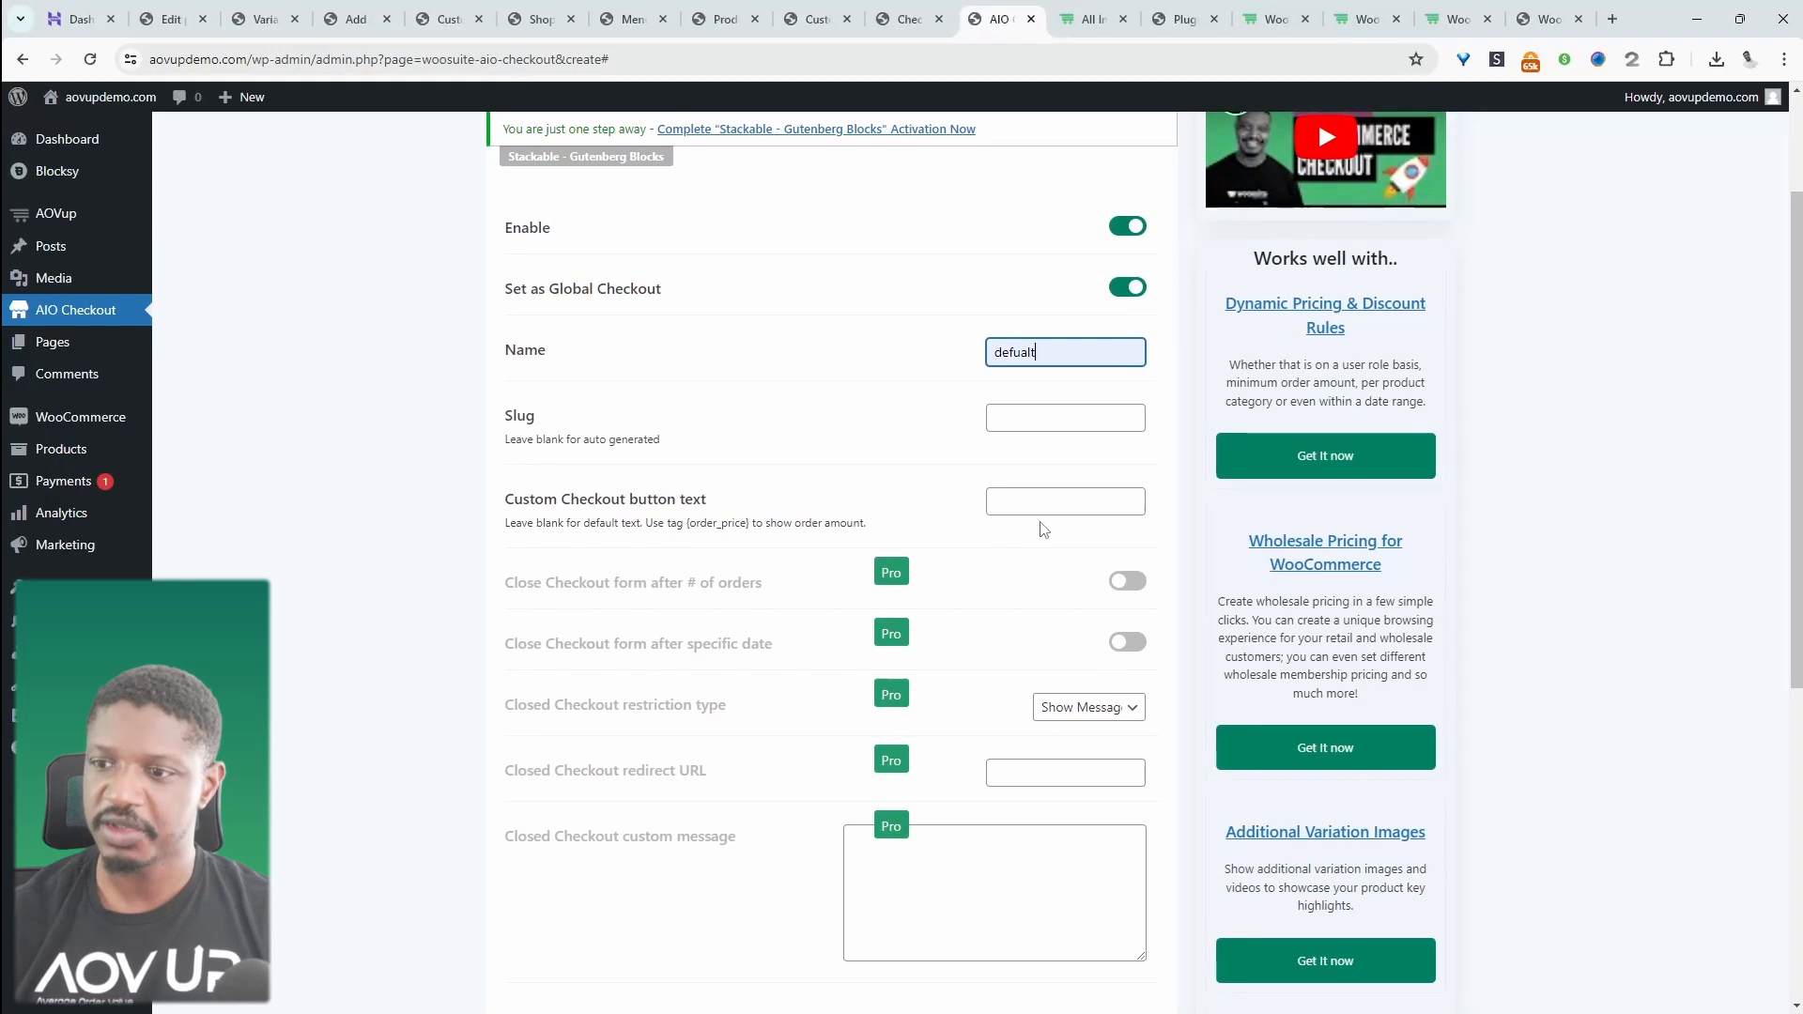
scroll(1042, 528, "up", 2)
left_click(1424, 145)
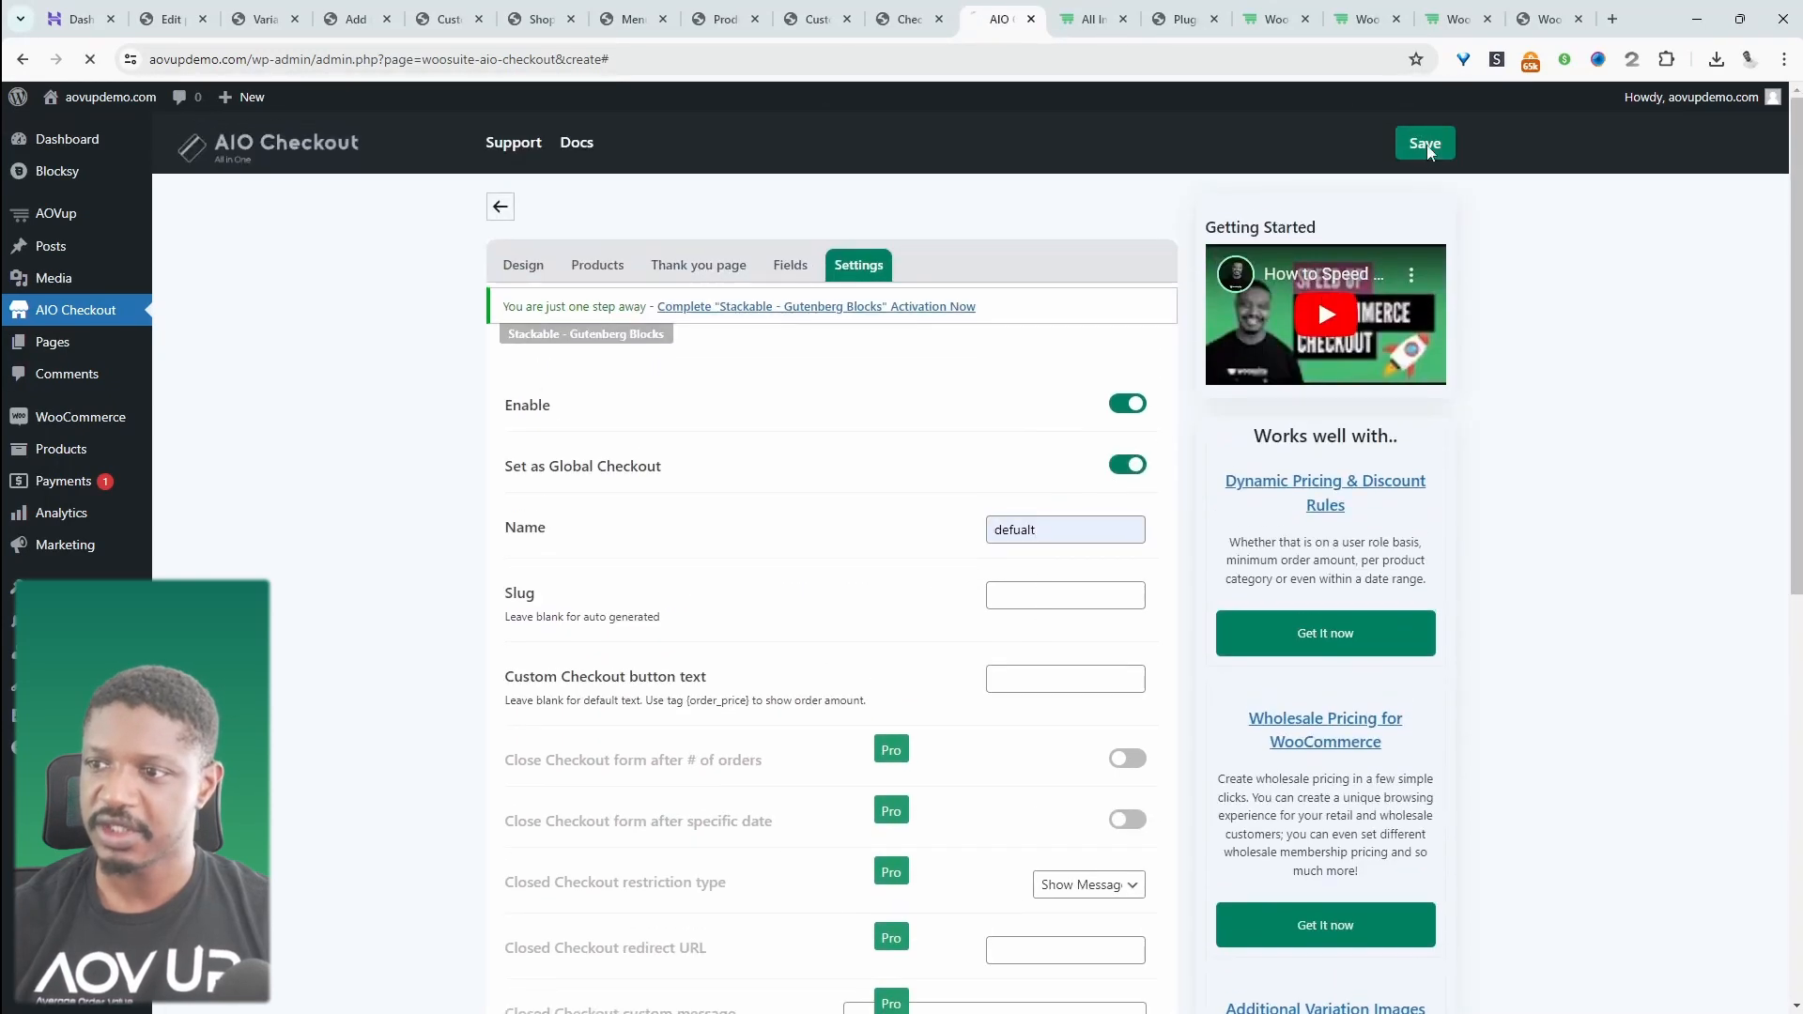
key("ctrl+shift+Tab")
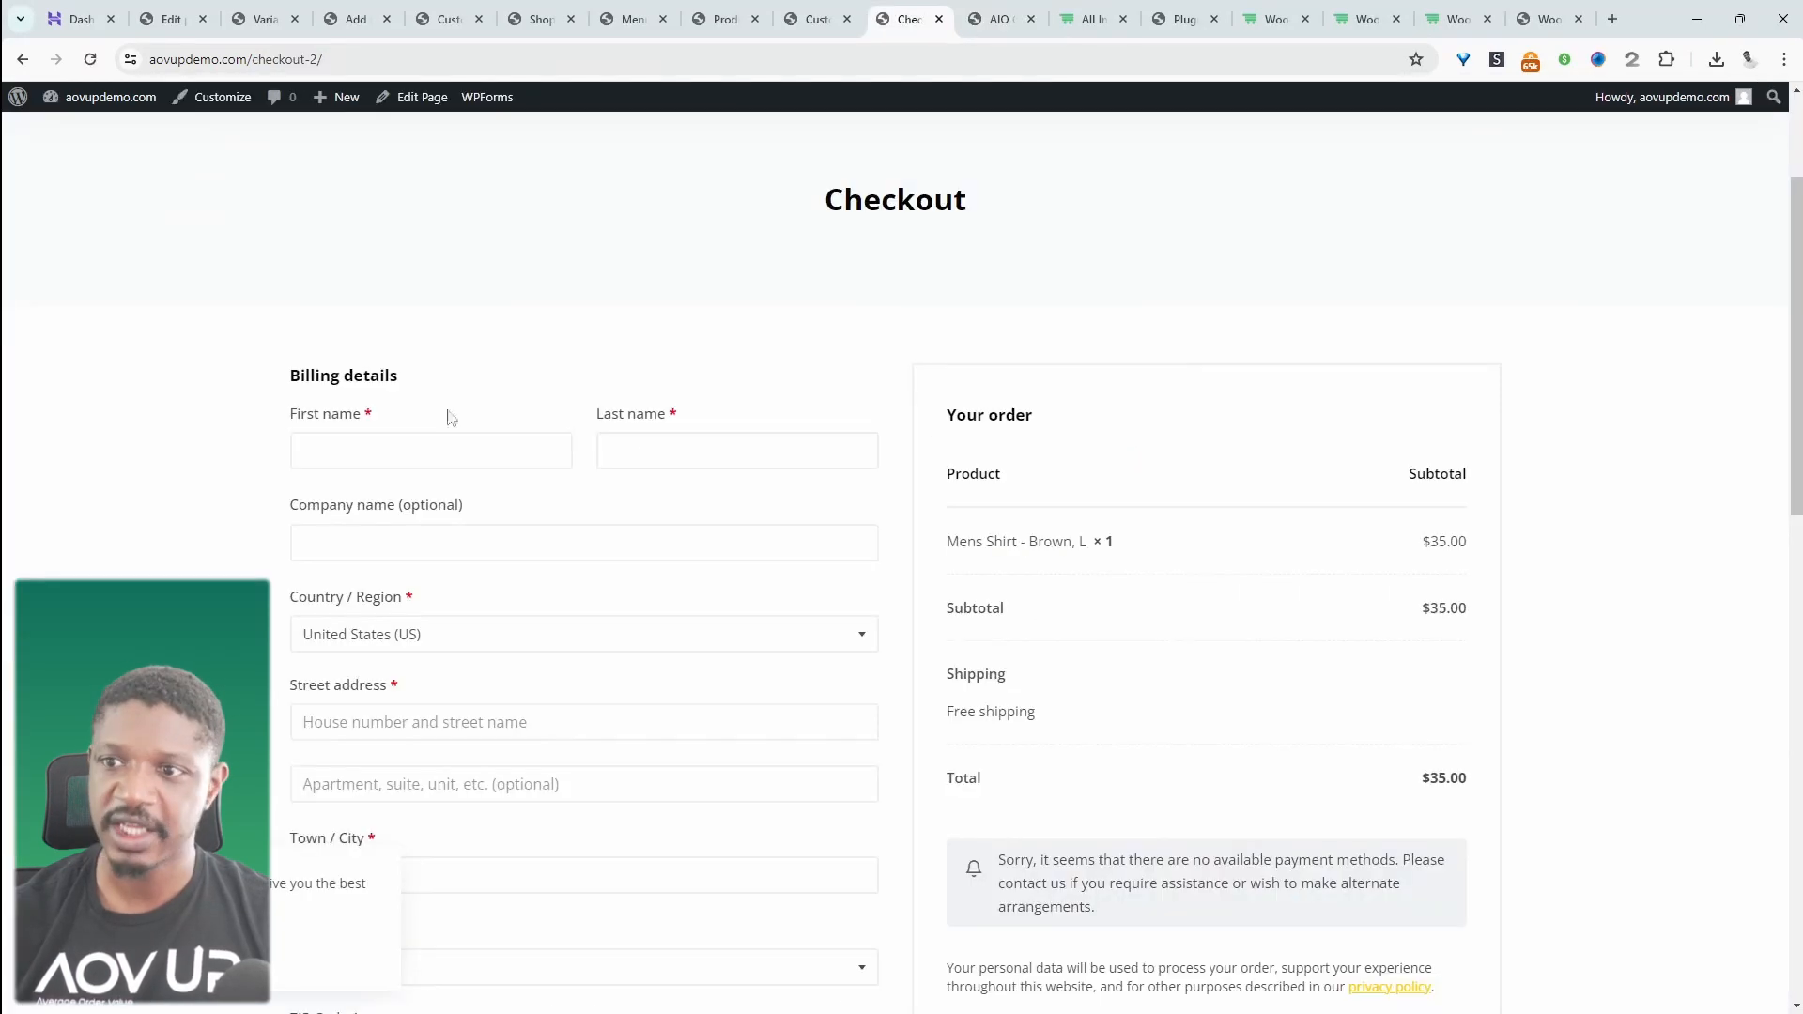
left_click(91, 59)
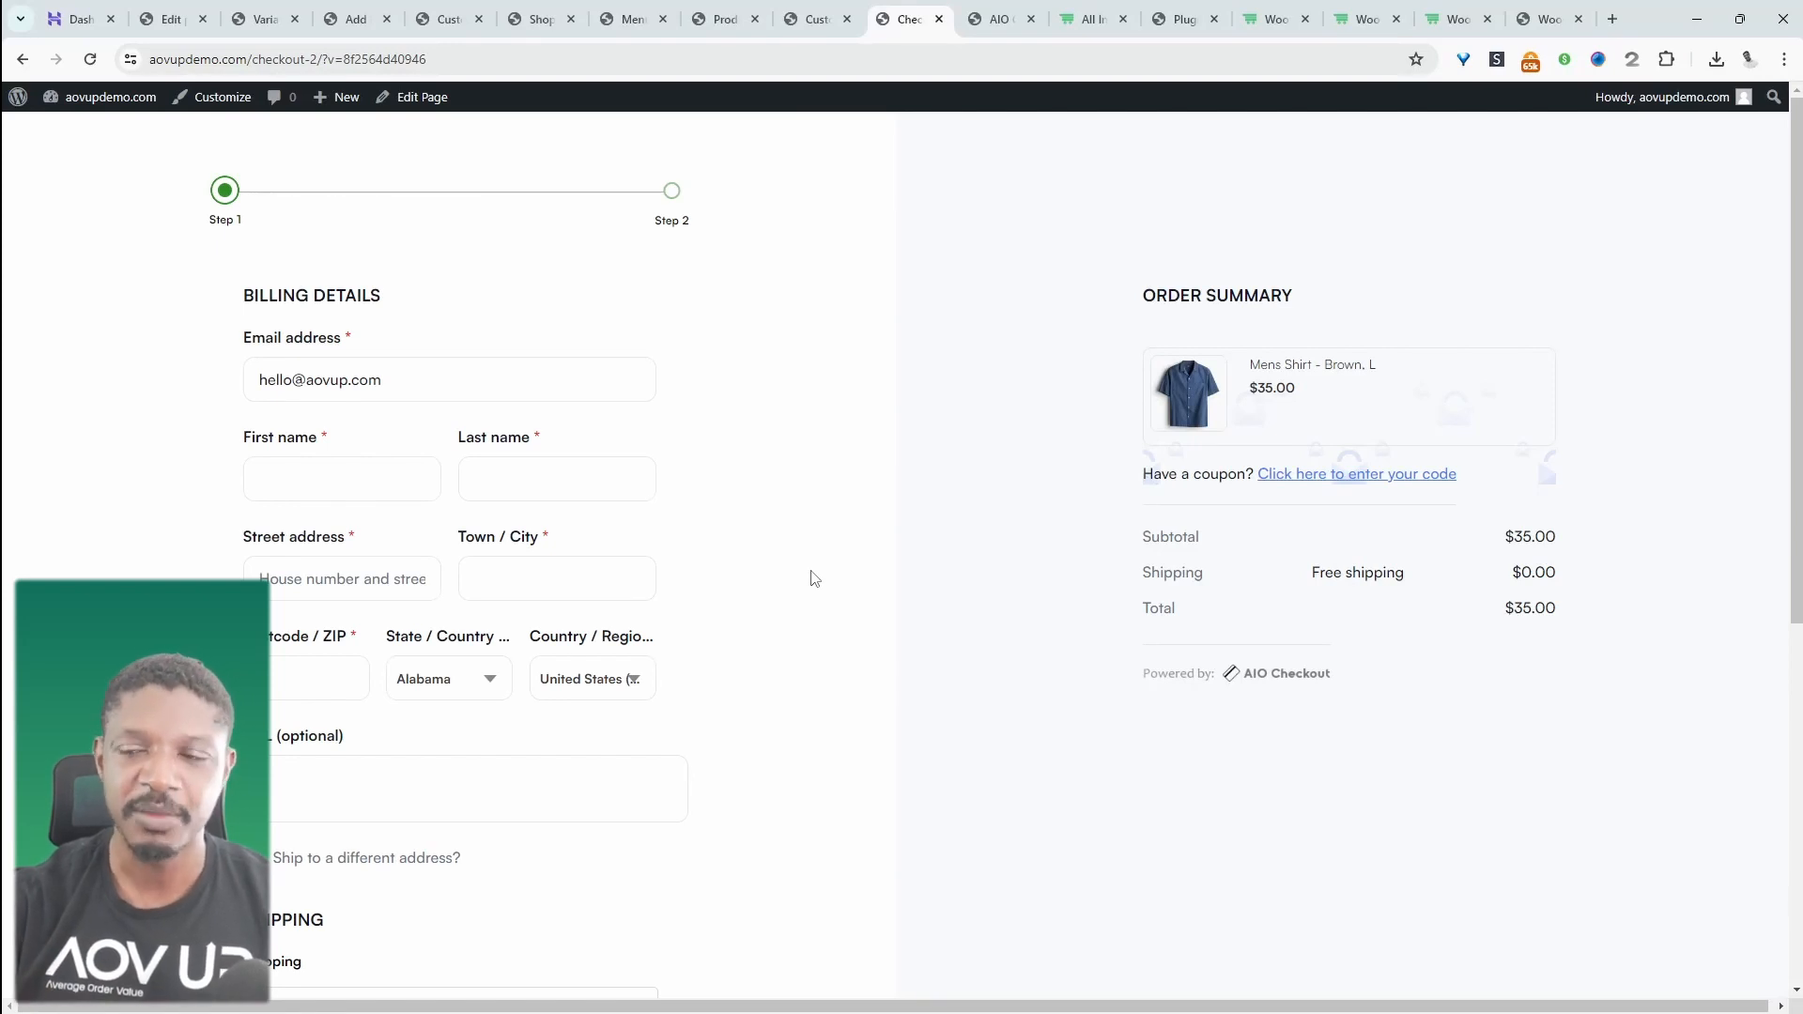
scroll(1071, 826, "down", 1)
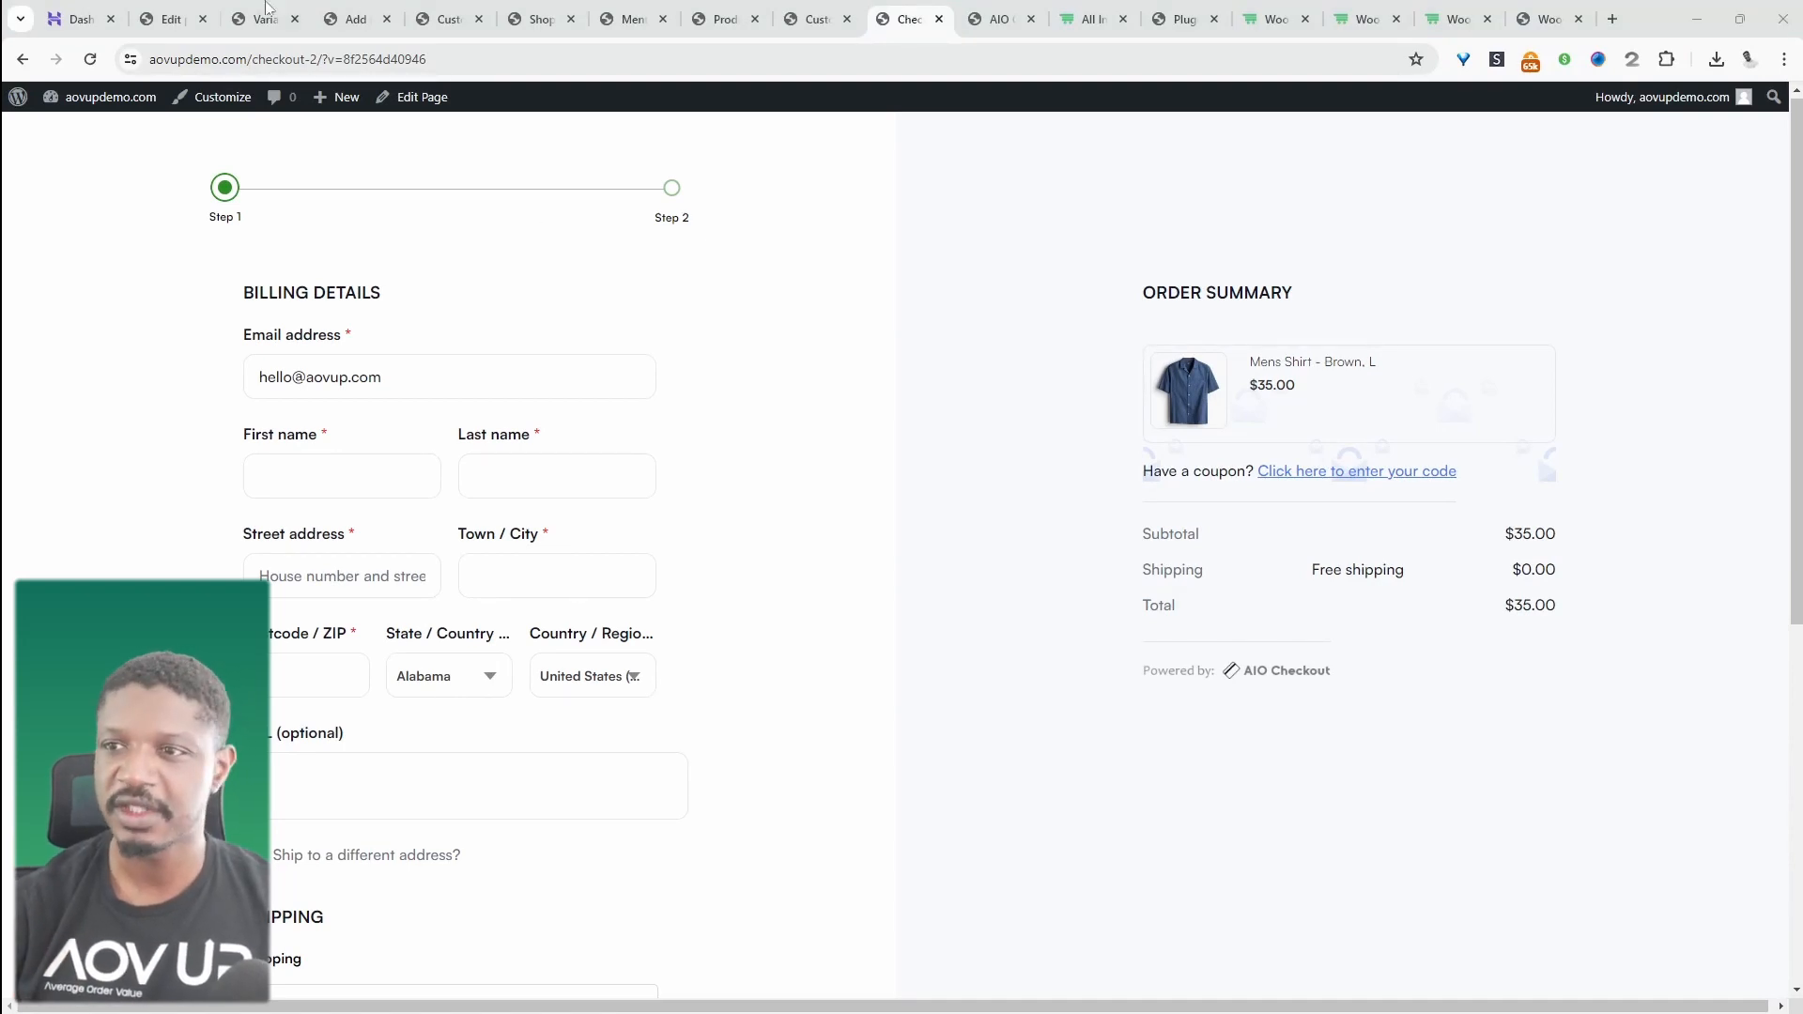
Find the WooCommerce Stripe Payment Gateway plugin by searching for stripe, then install and activate it
left_click(741, 14)
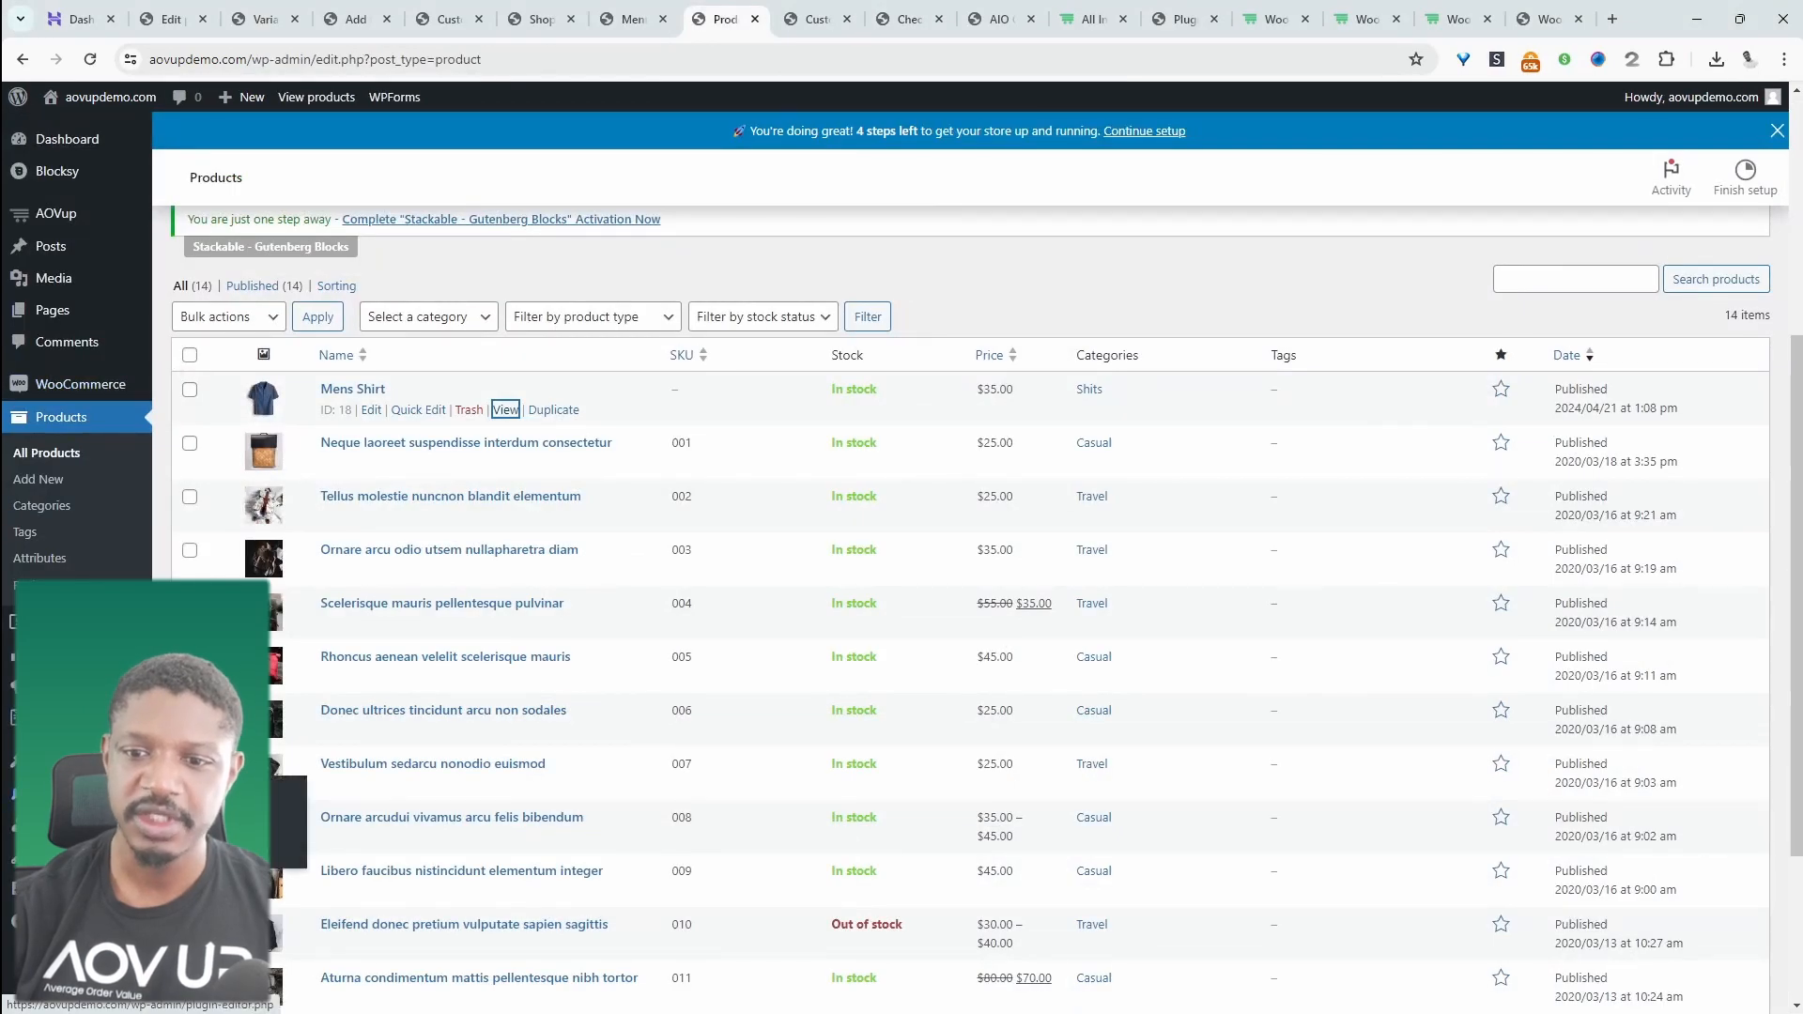
left_click(202, 821)
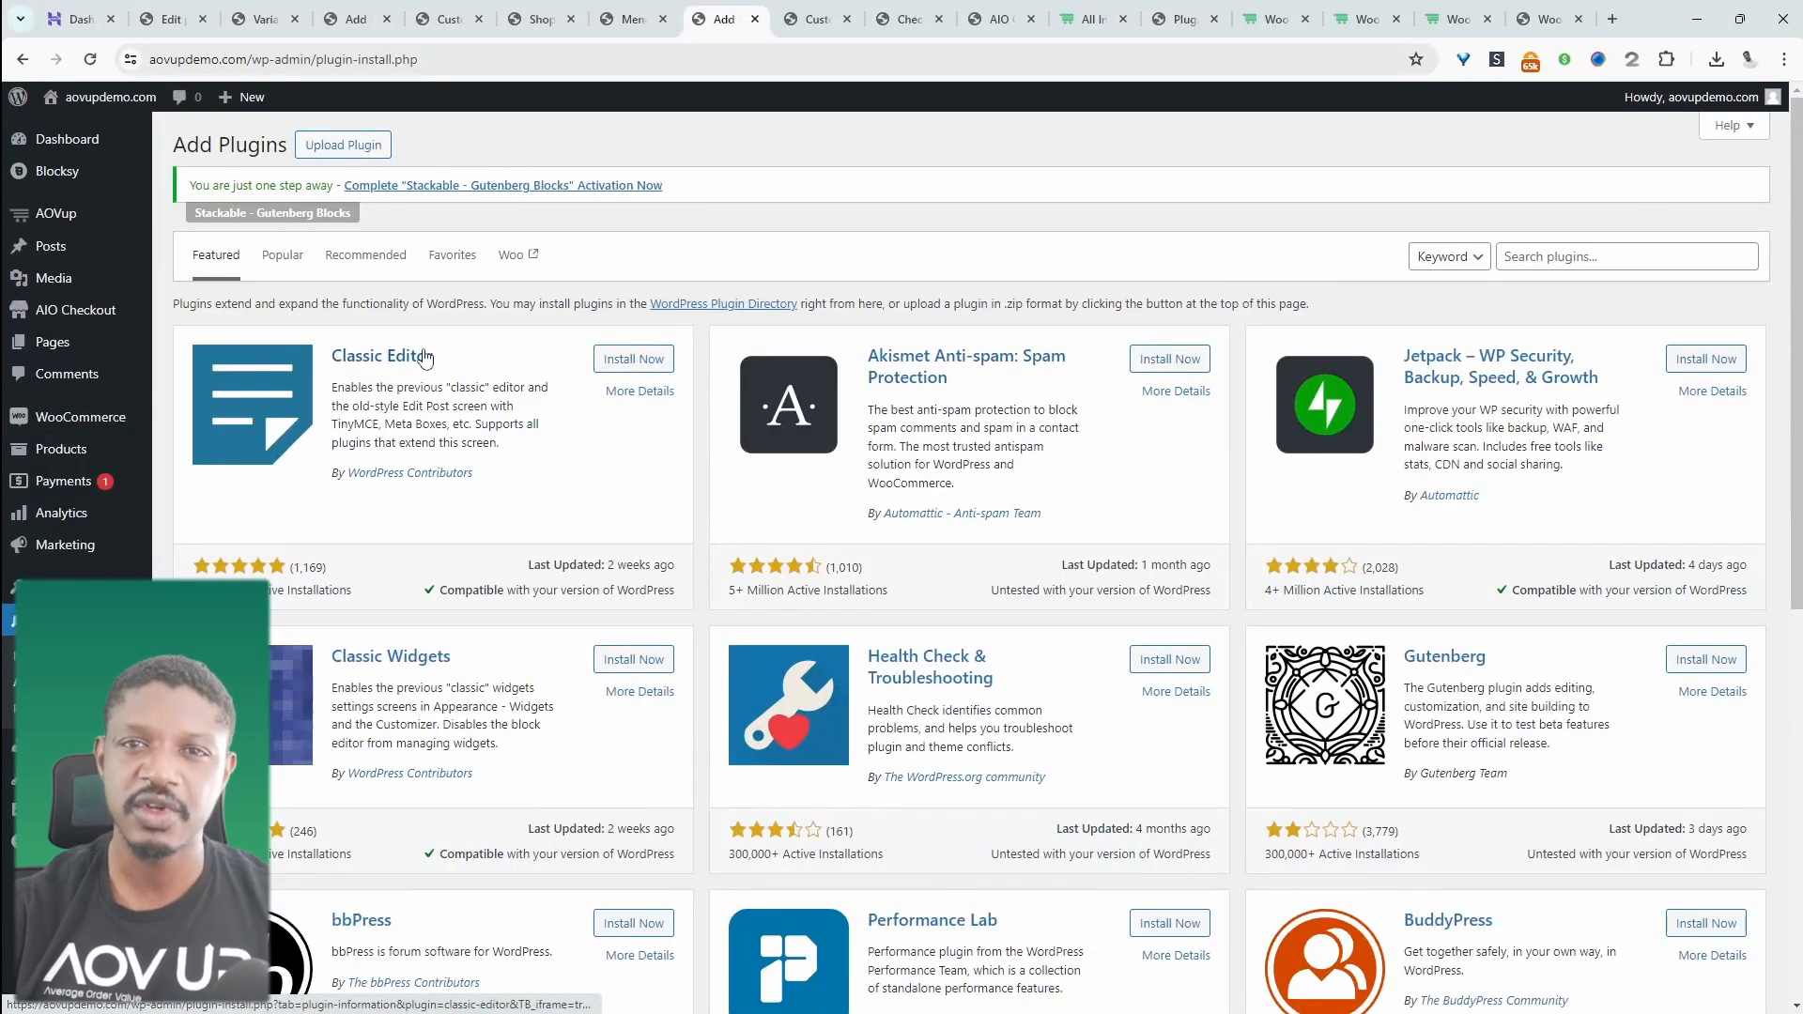
left_click(1593, 251)
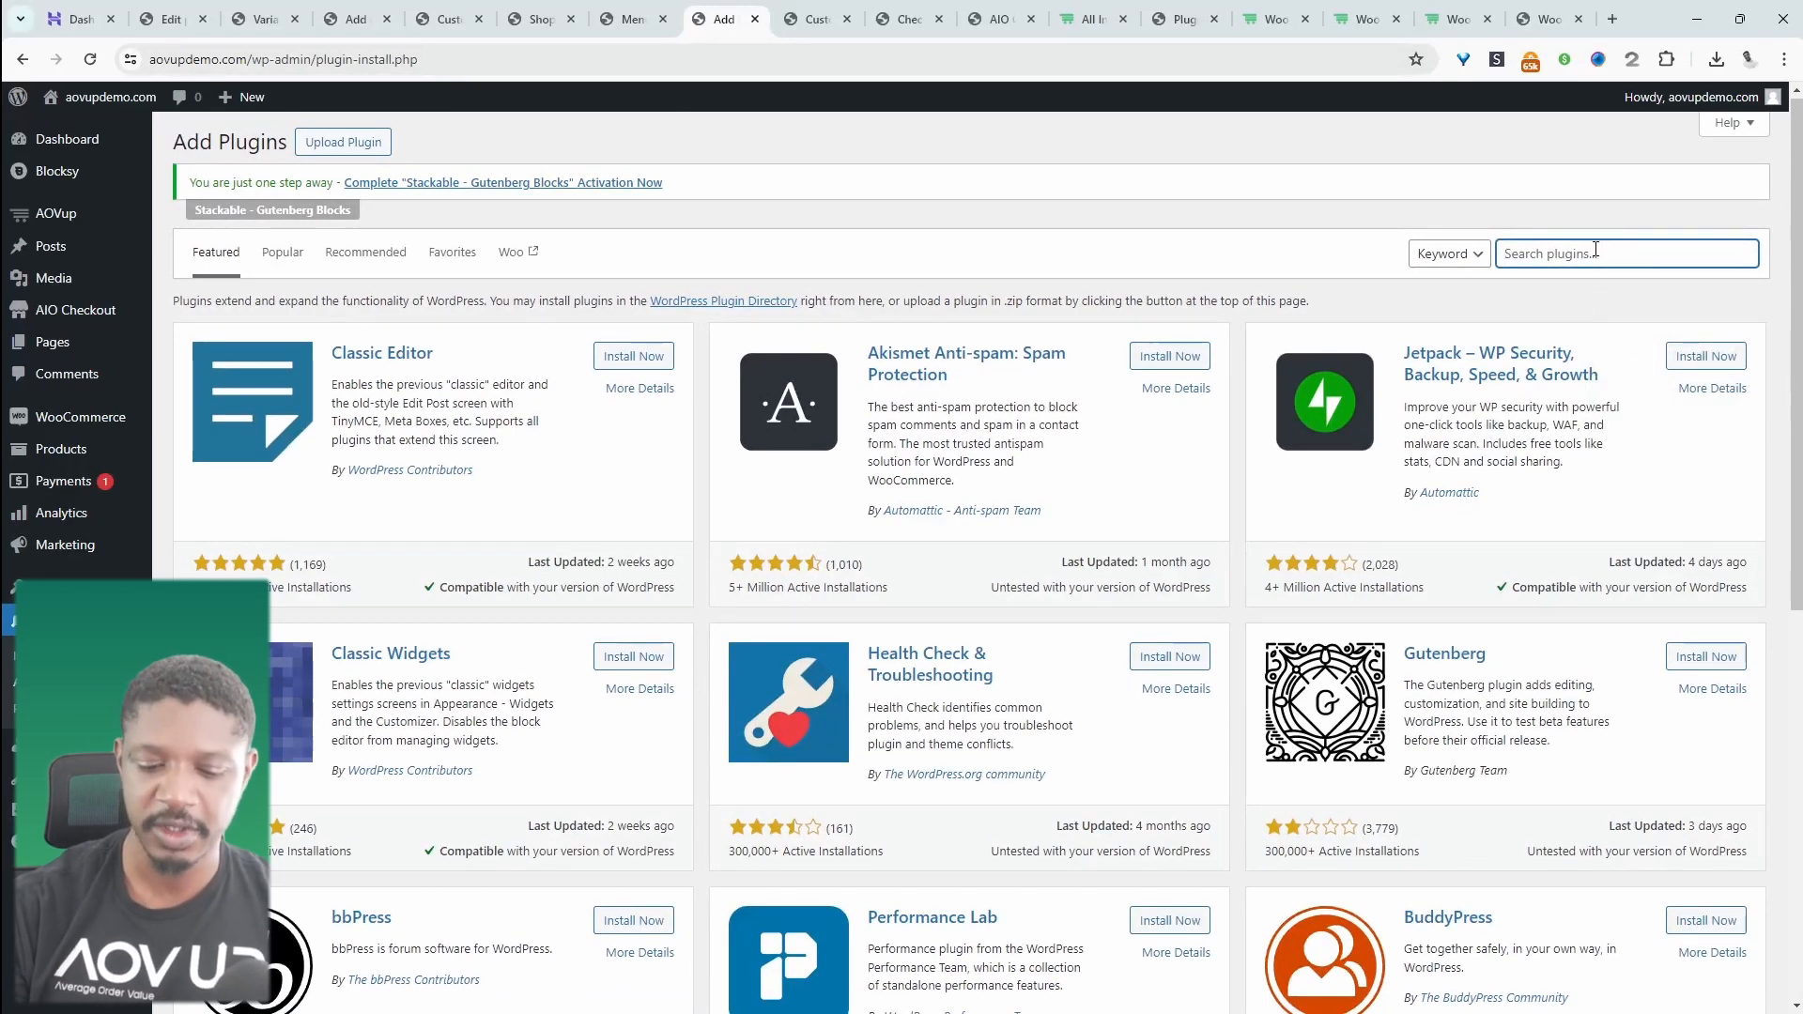
type("strpe")
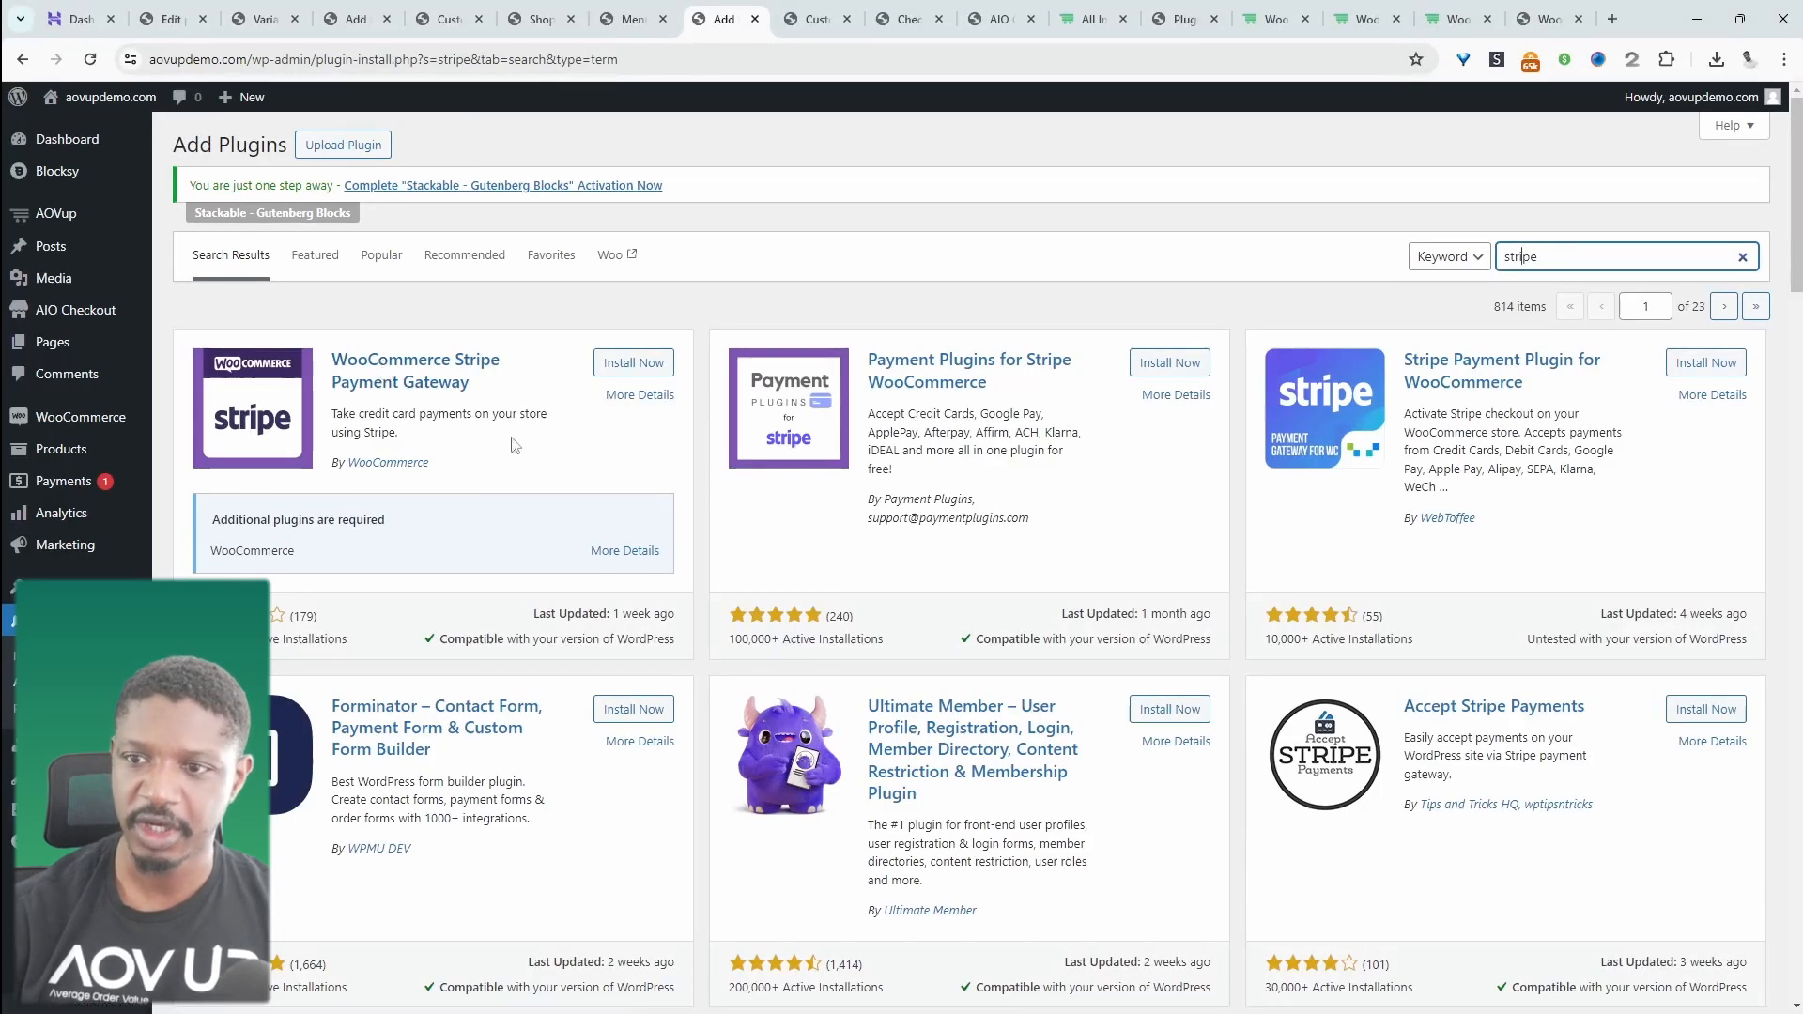
left_click(632, 363)
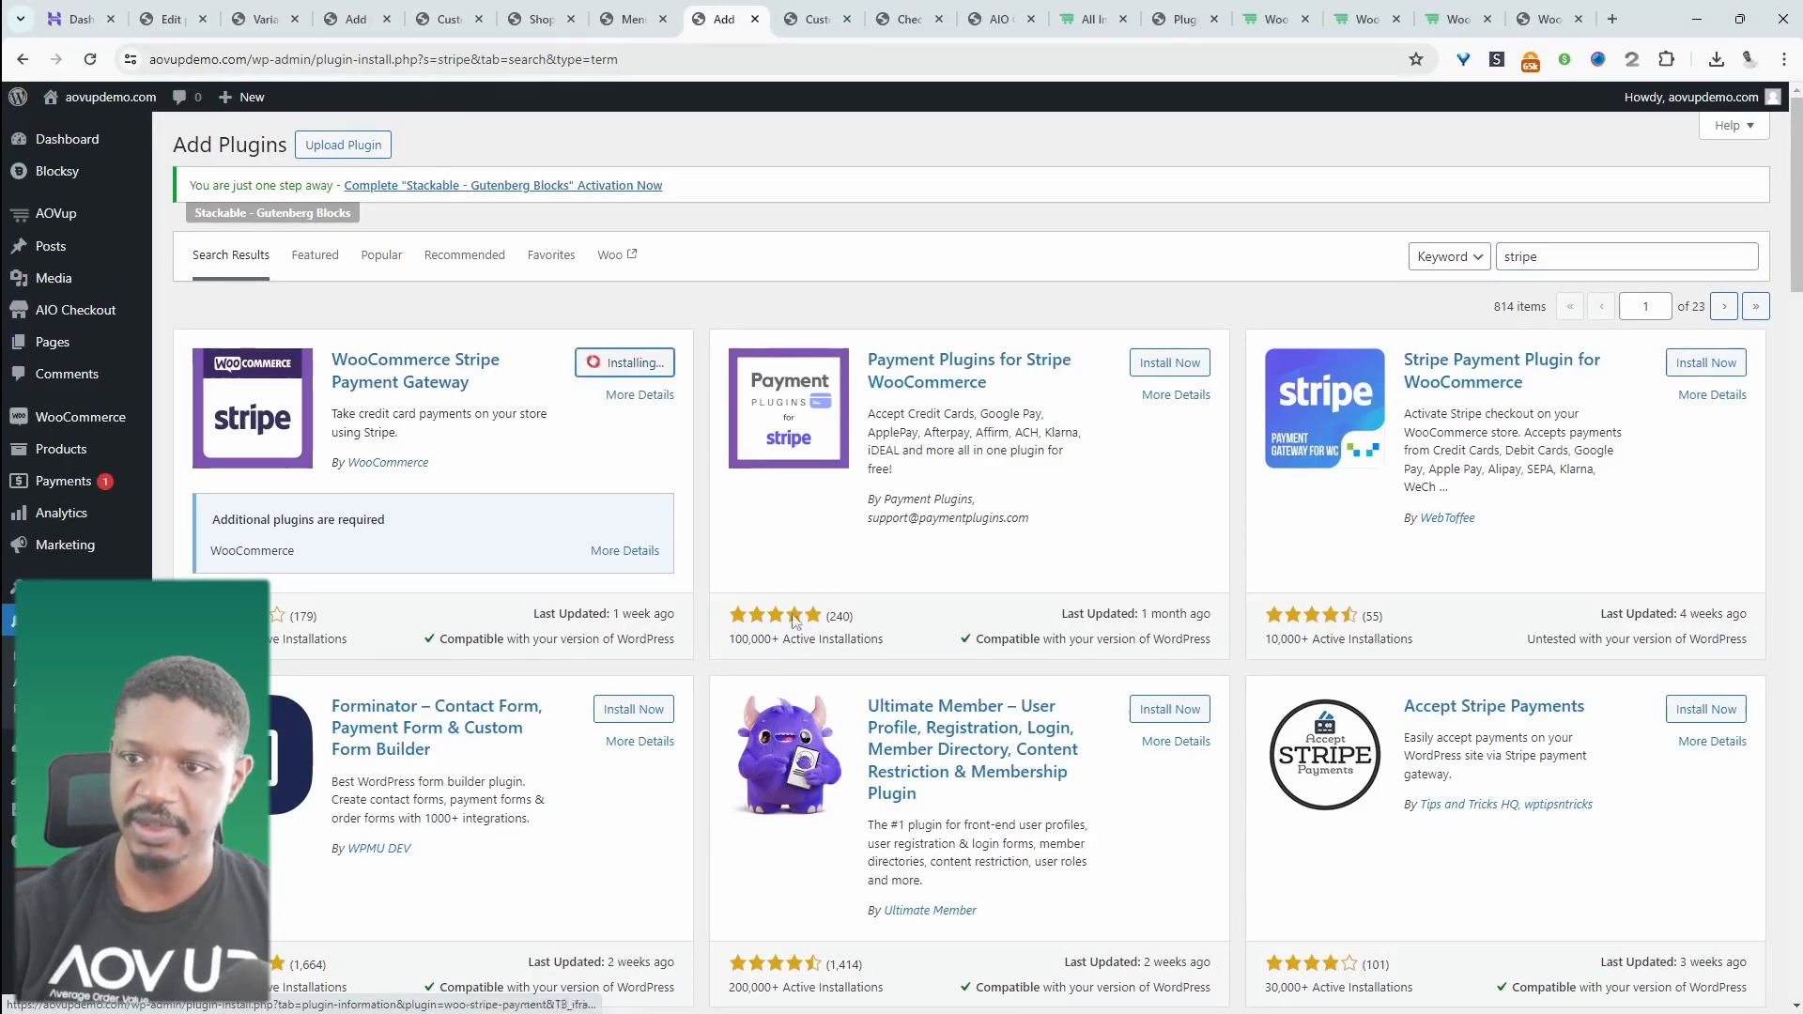
left_click(643, 368)
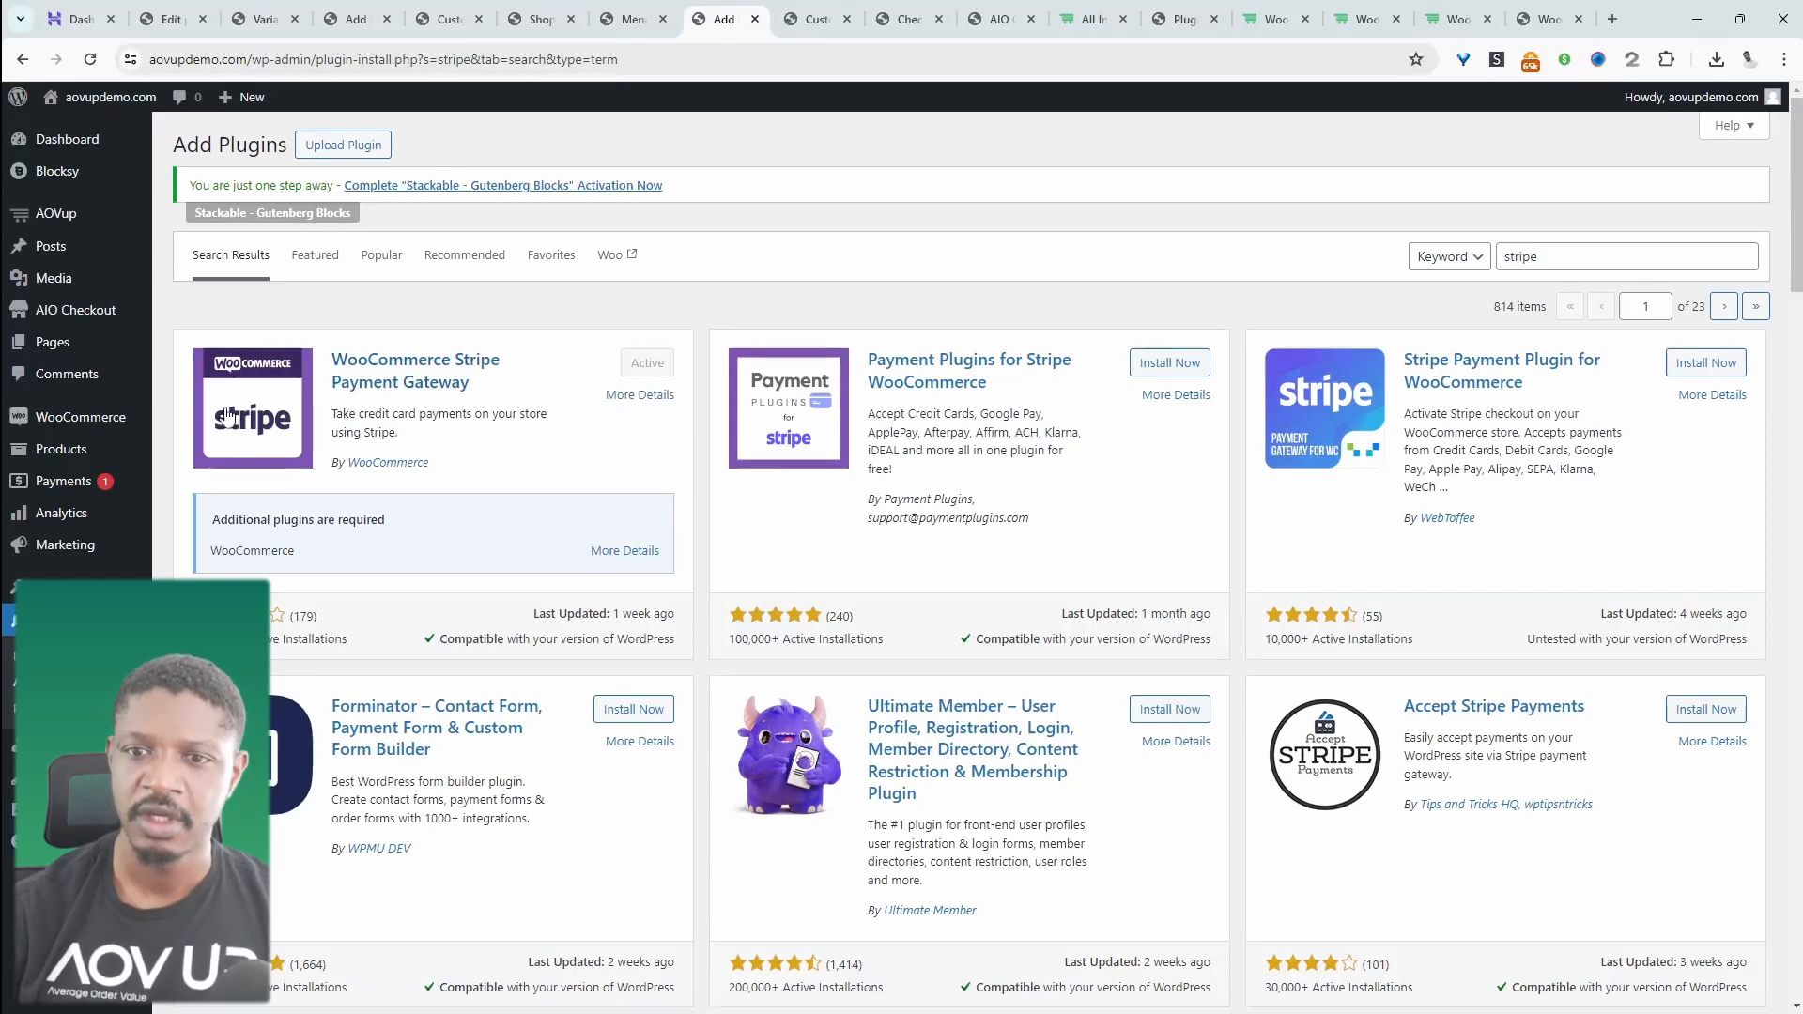
Open the list of payment methods in the WooCommerce settings
mouse_move(107, 428)
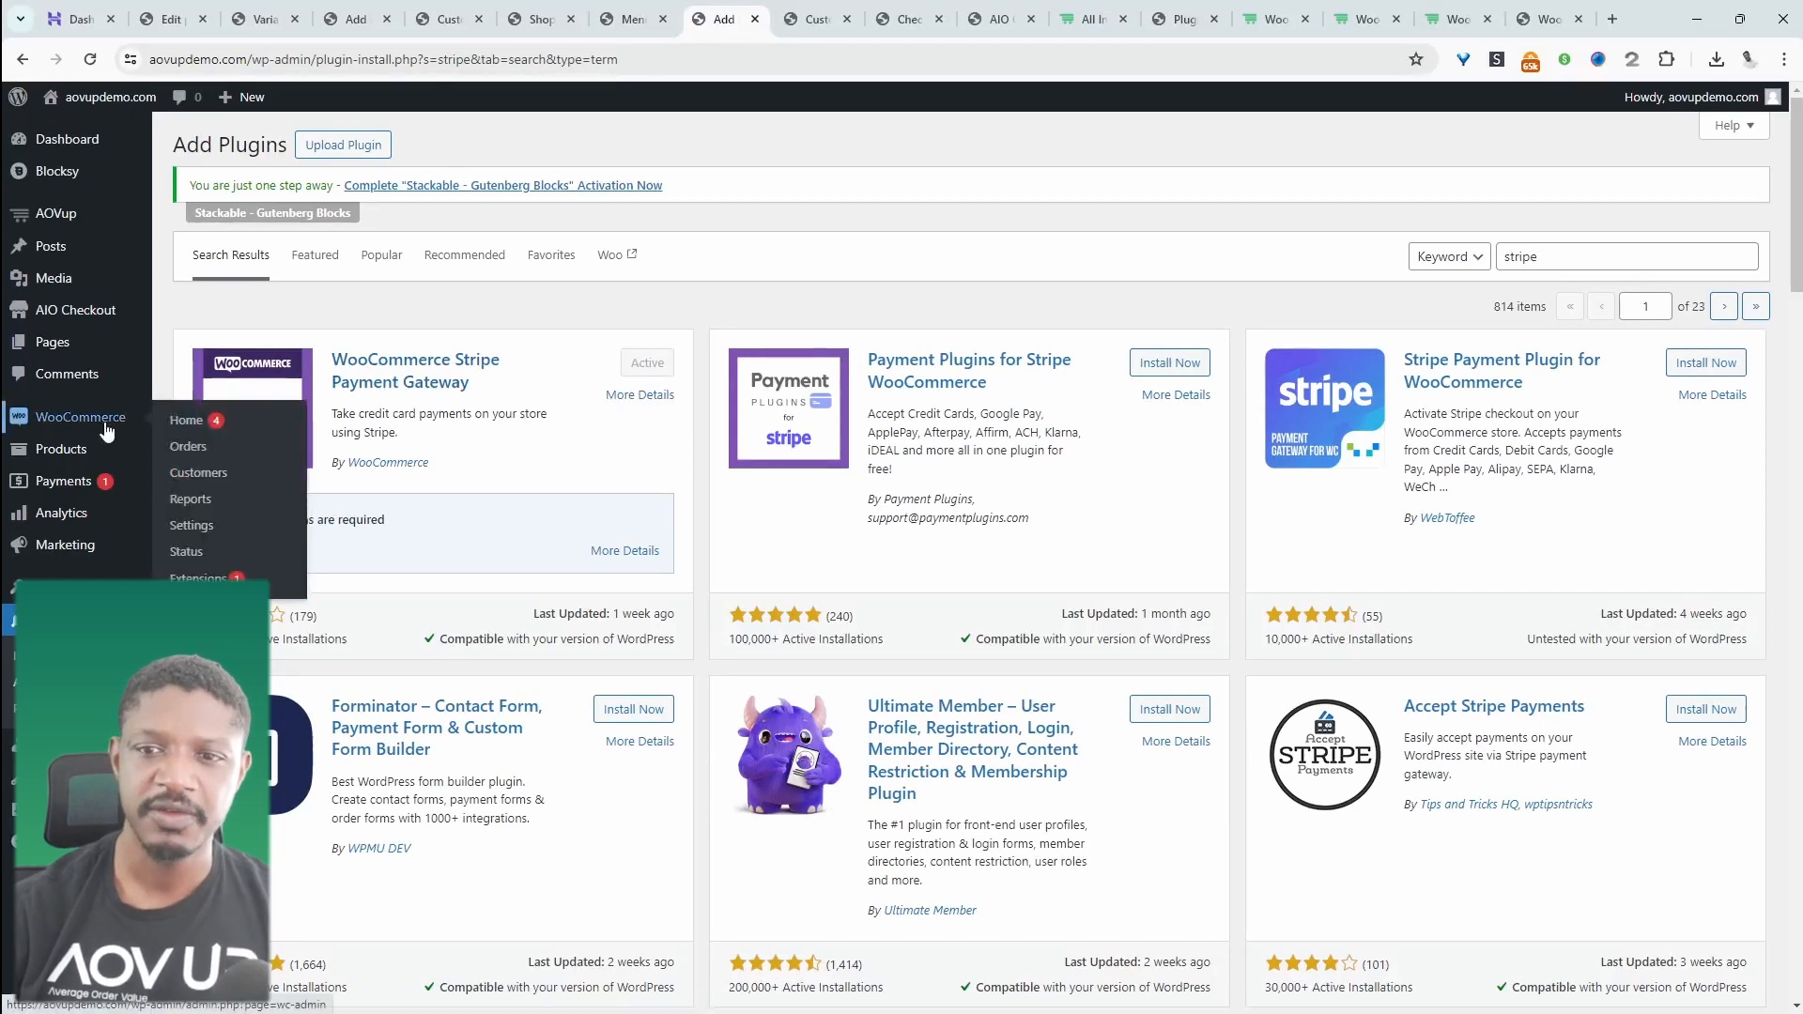
left_click(207, 532)
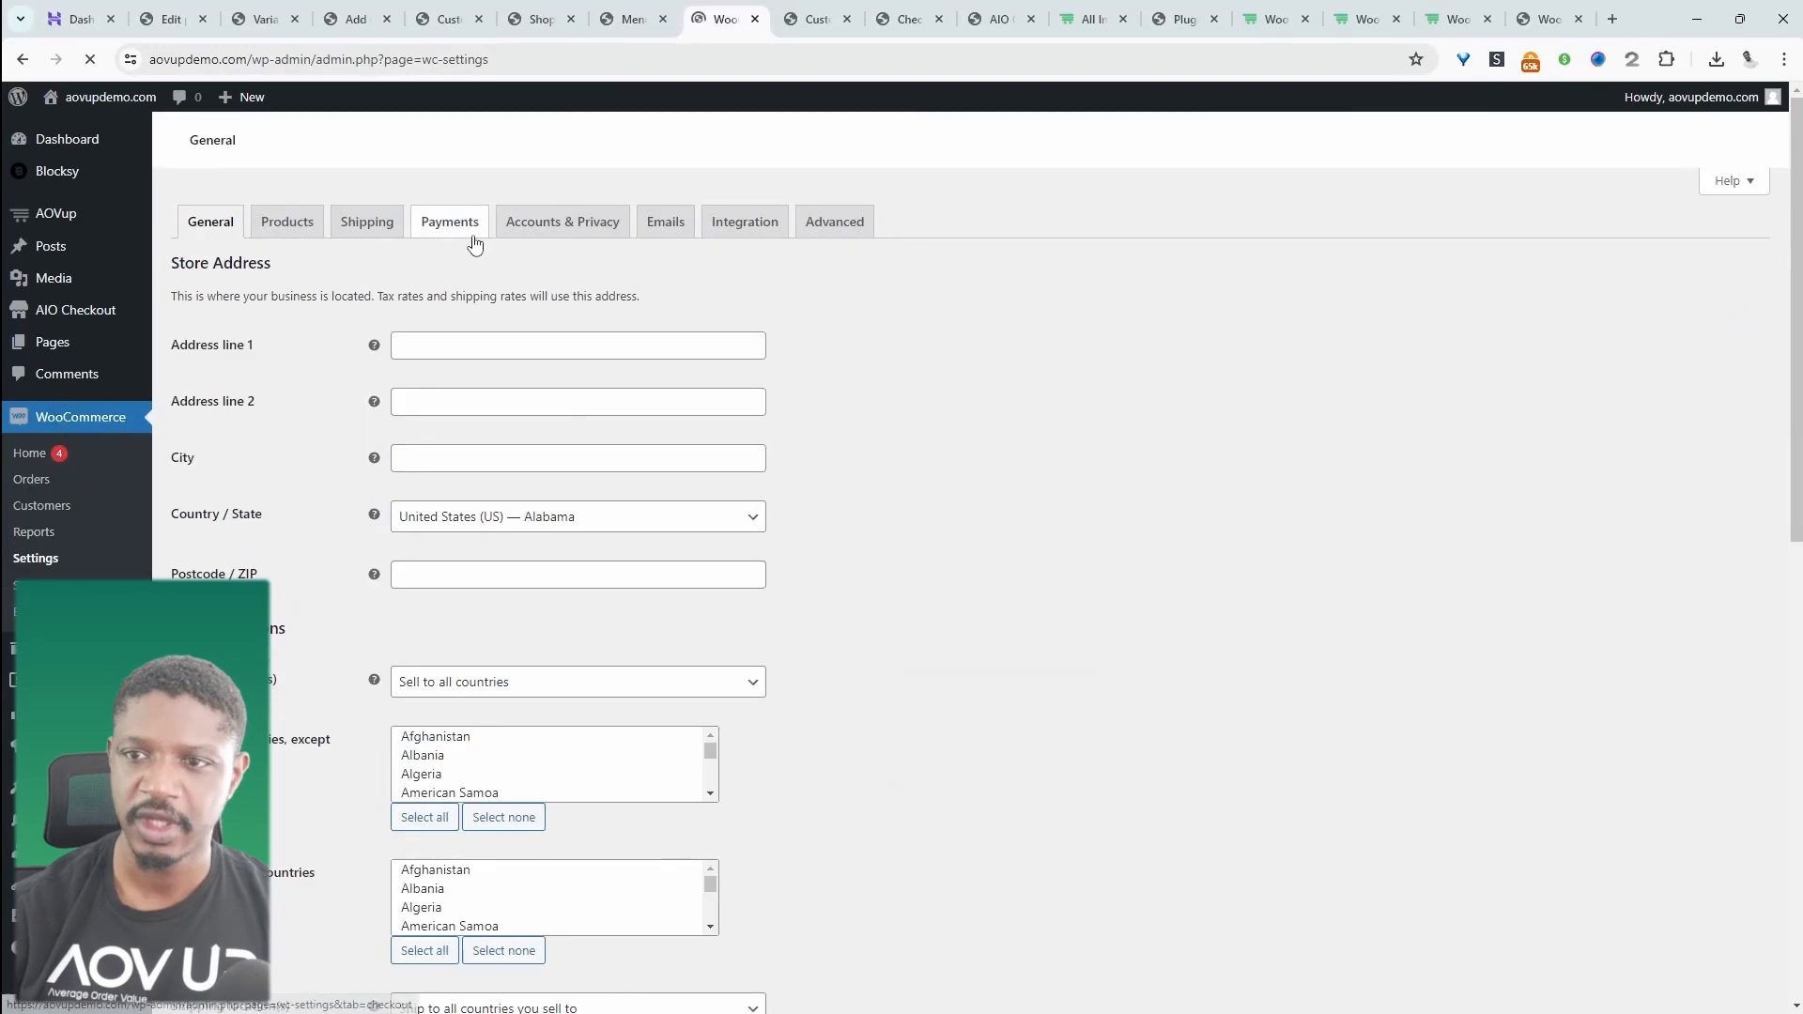
left_click(465, 230)
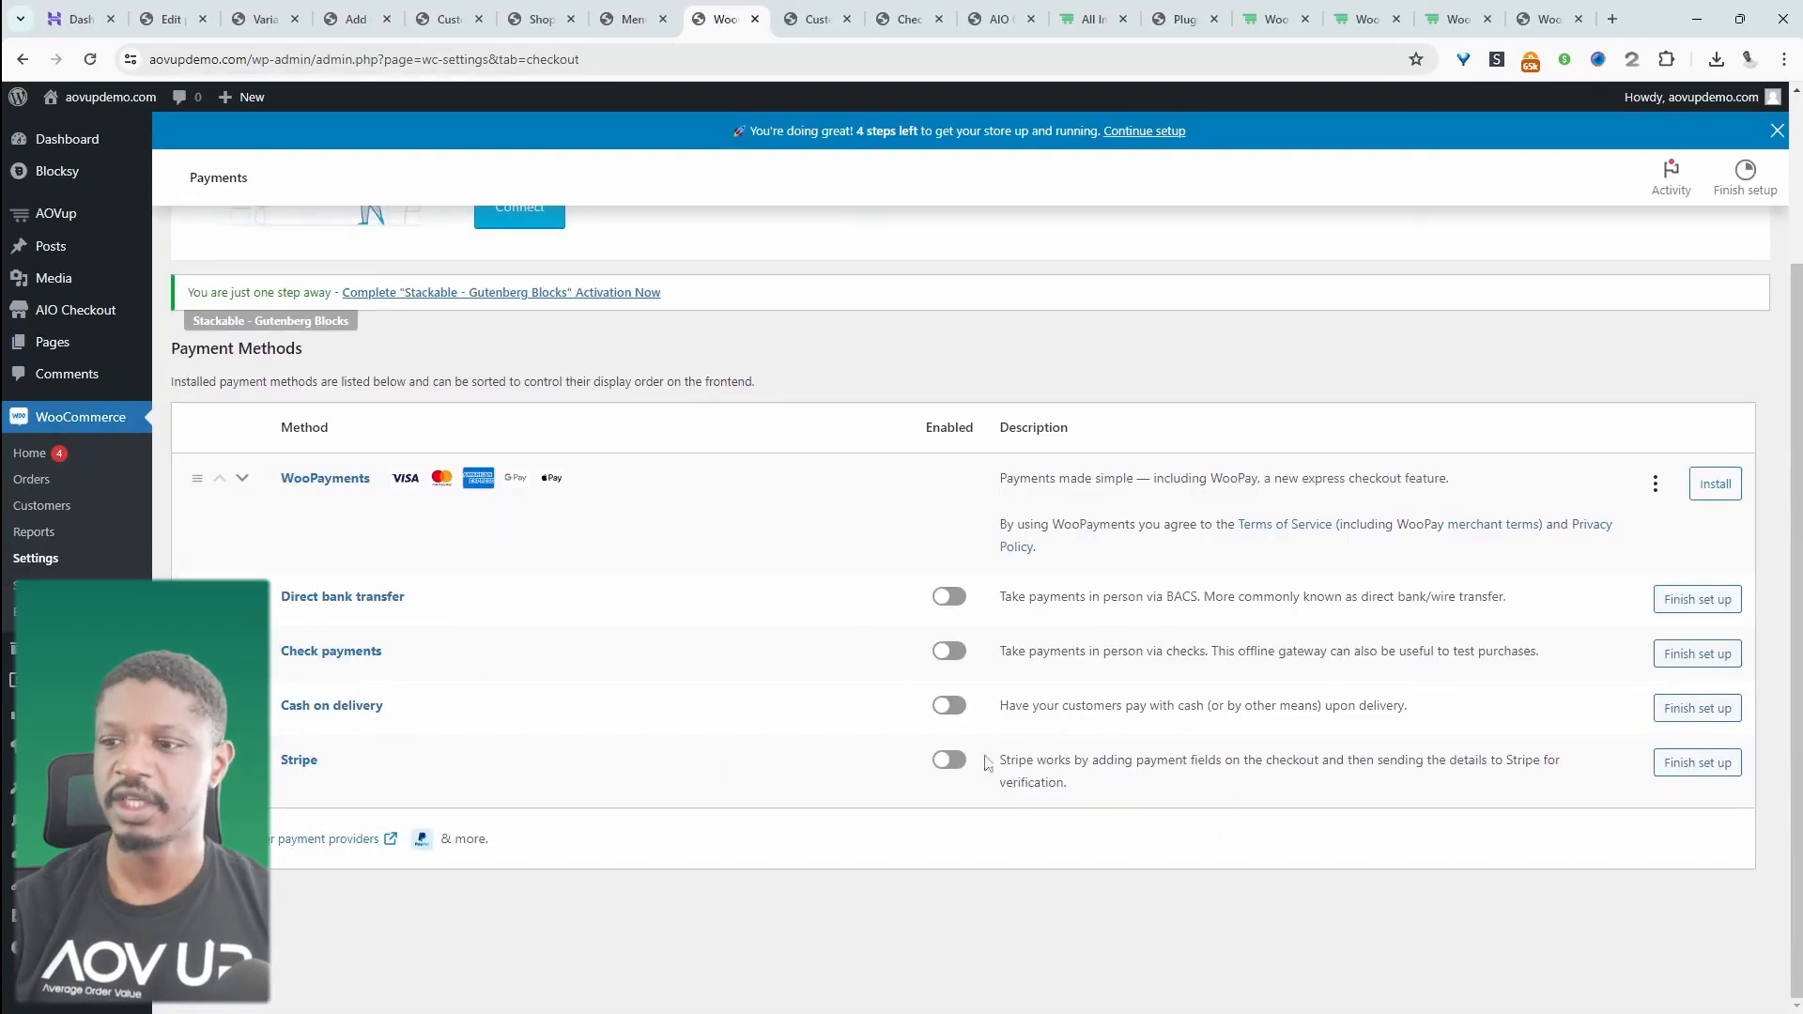
Try to enable Stripe as a payment method and go back to the payment methods list
left_click(951, 762)
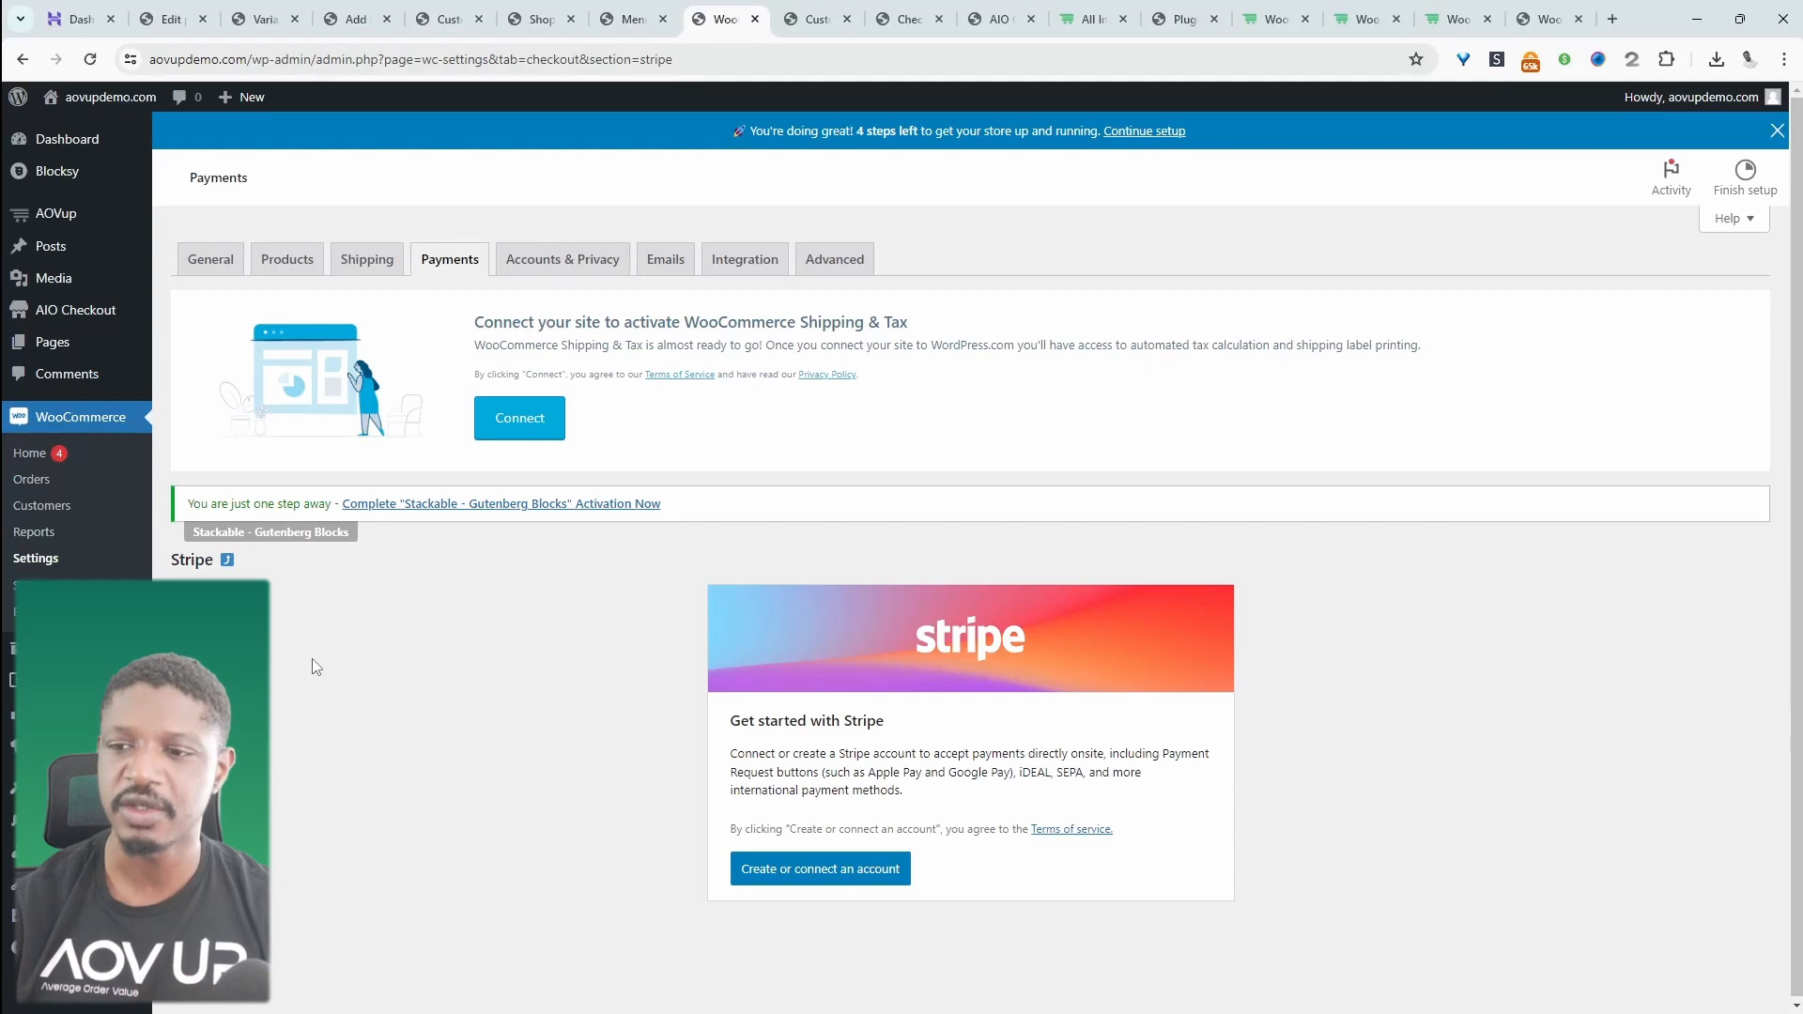
left_click(226, 560)
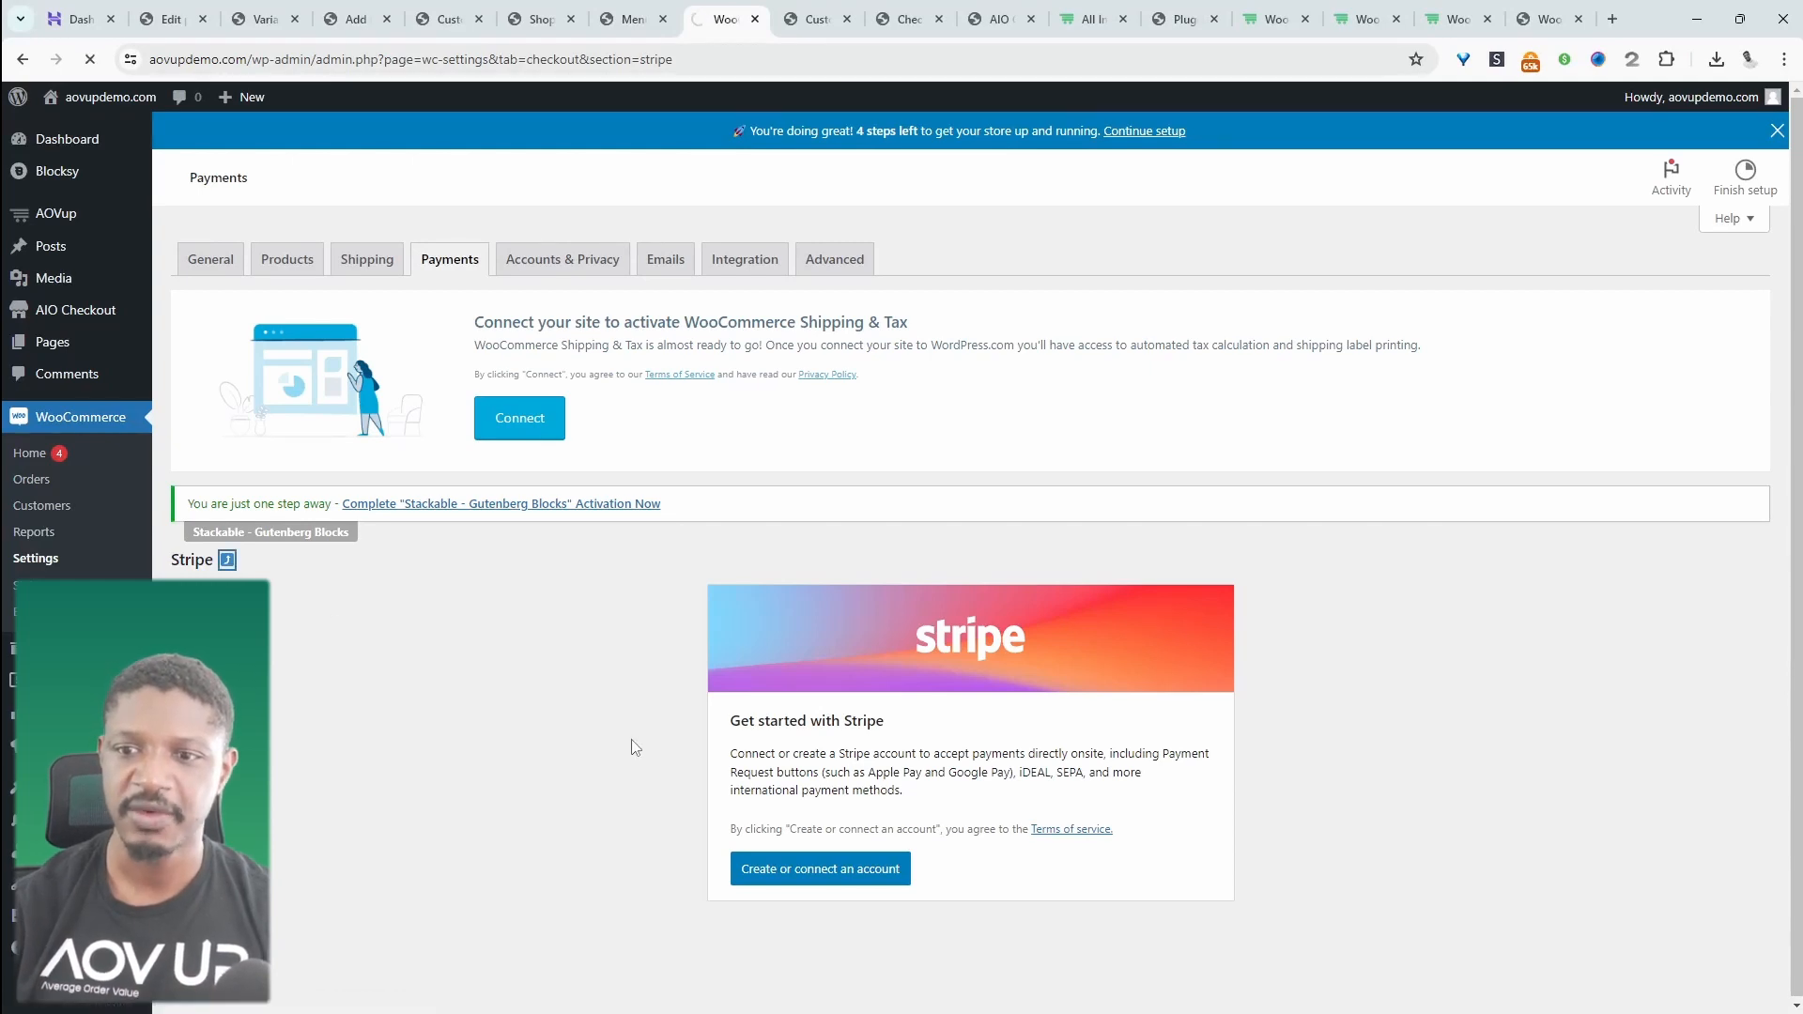
scroll(507, 820, "down", 2)
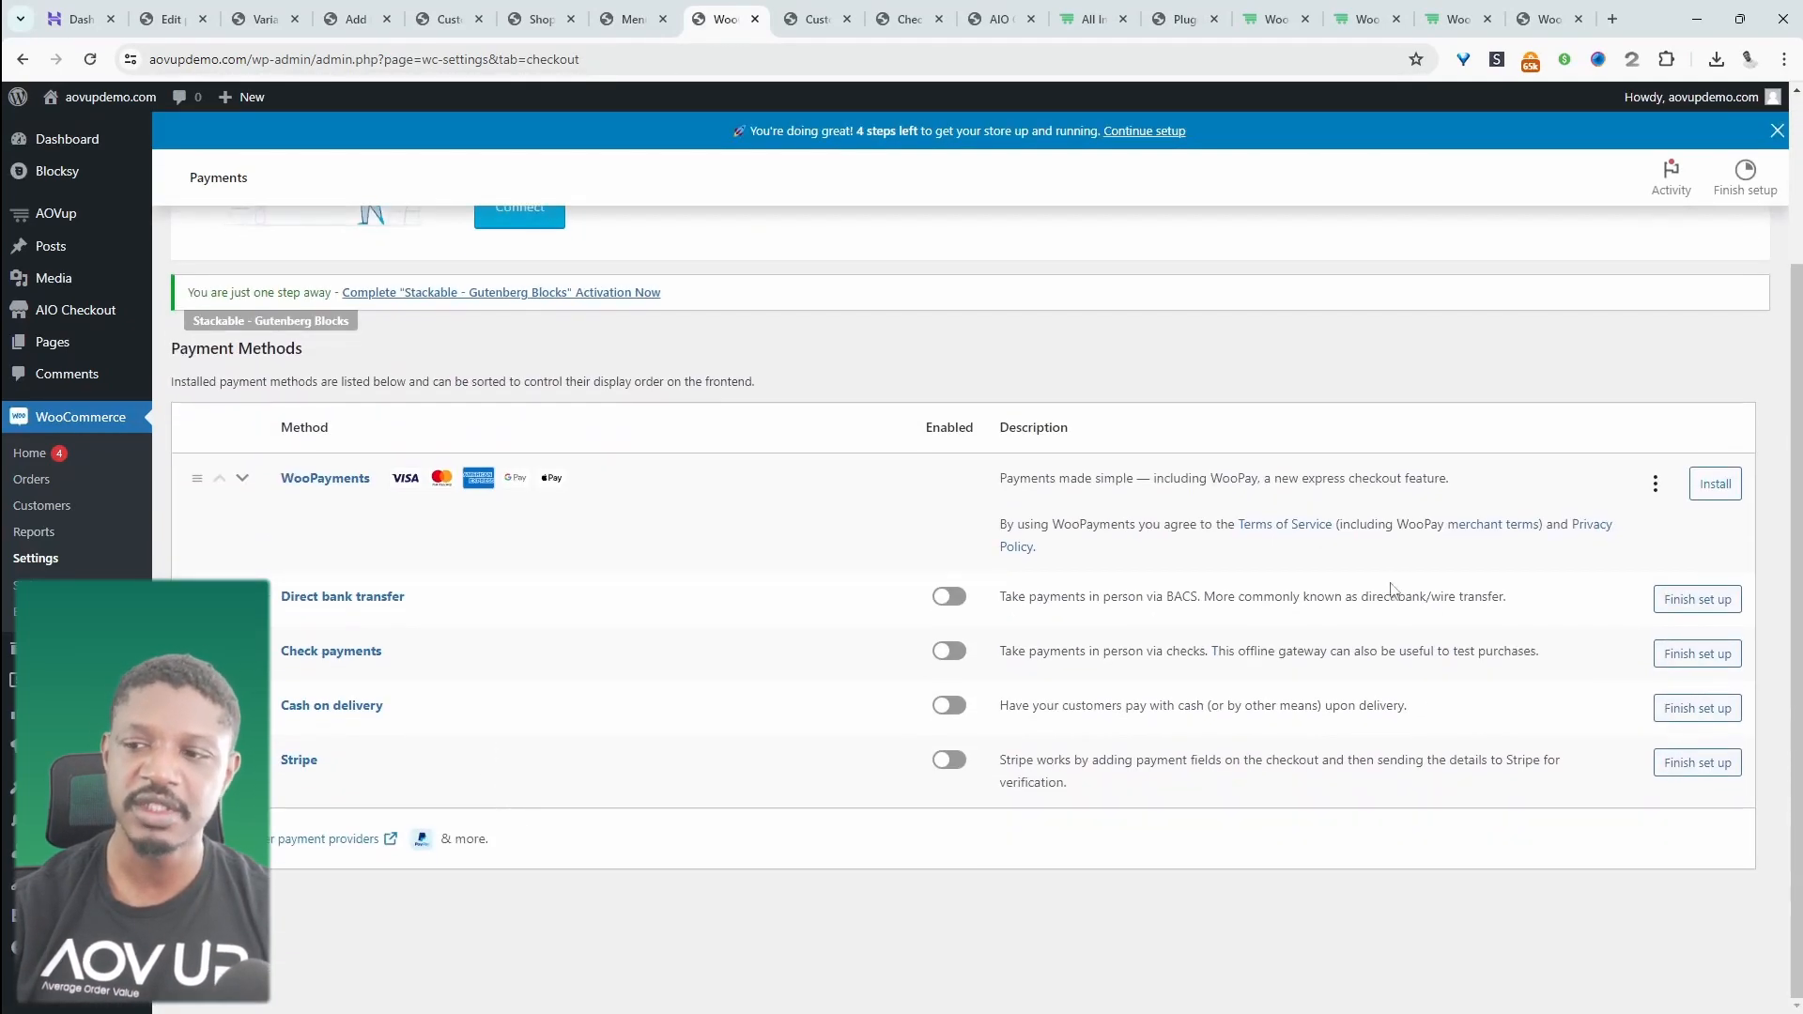
Enable Cash on delivery as a payment method and save the payment settings
left_click(943, 705)
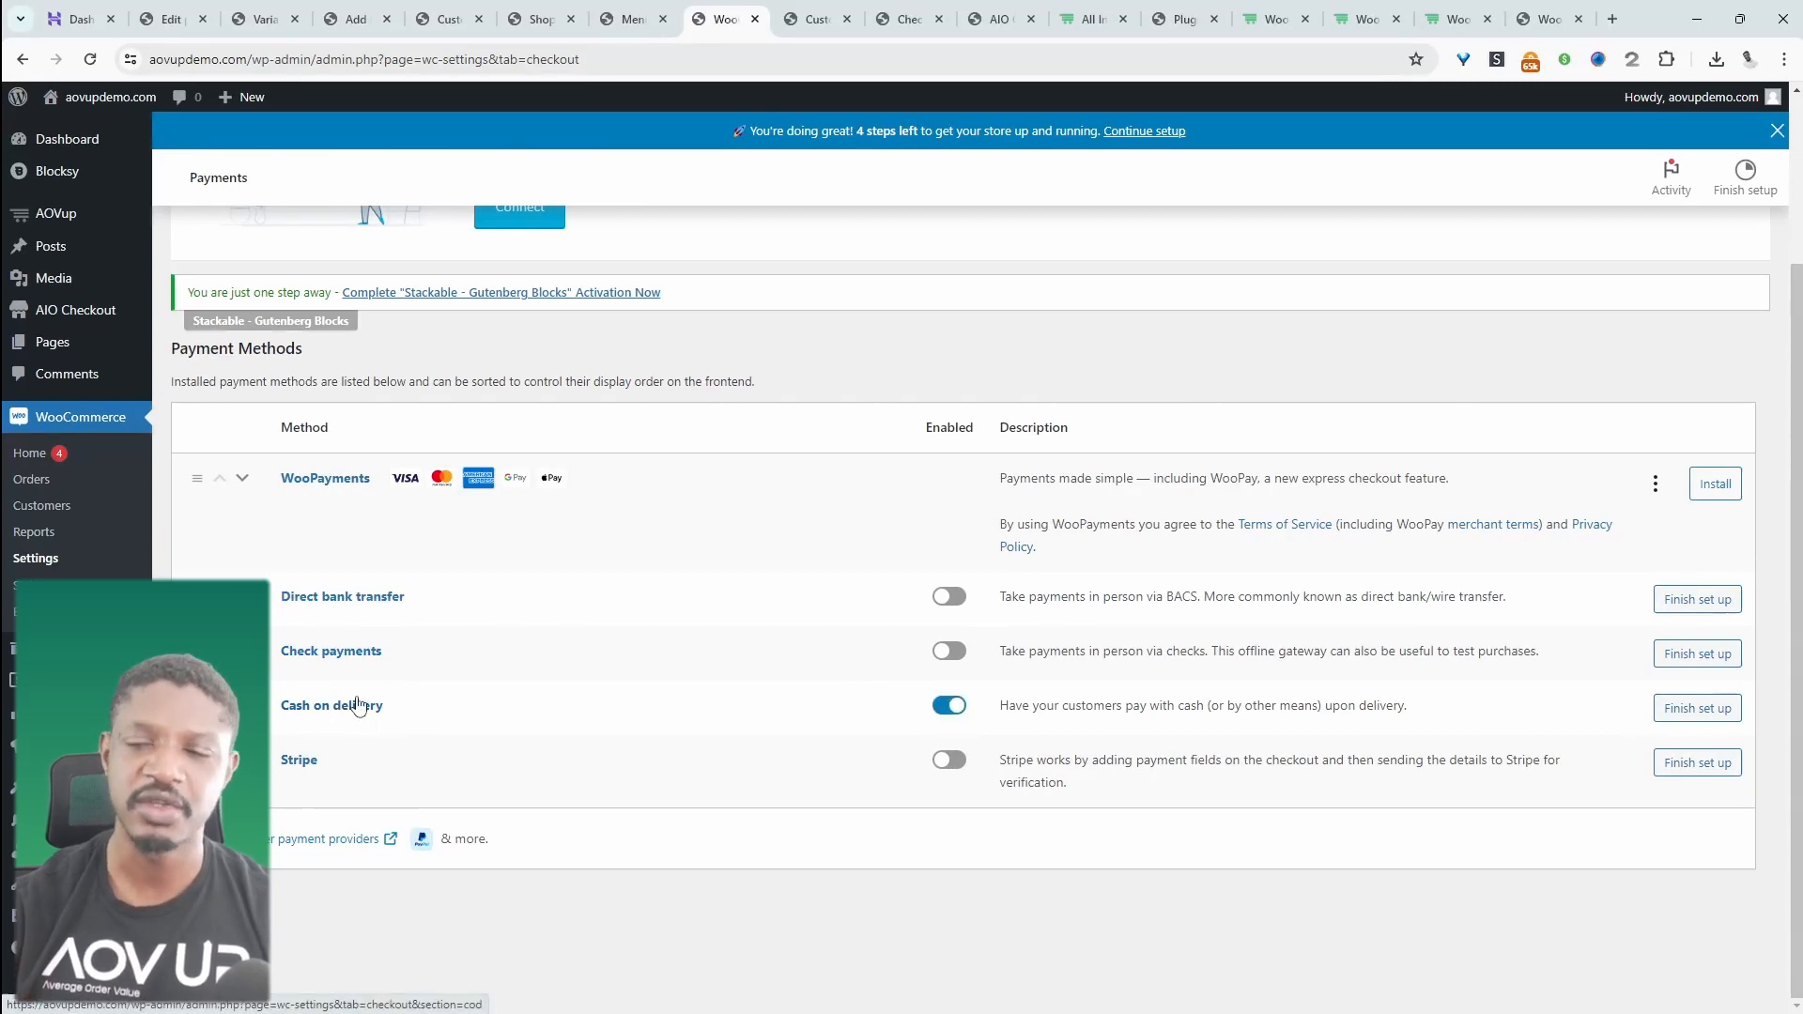
left_click(221, 906)
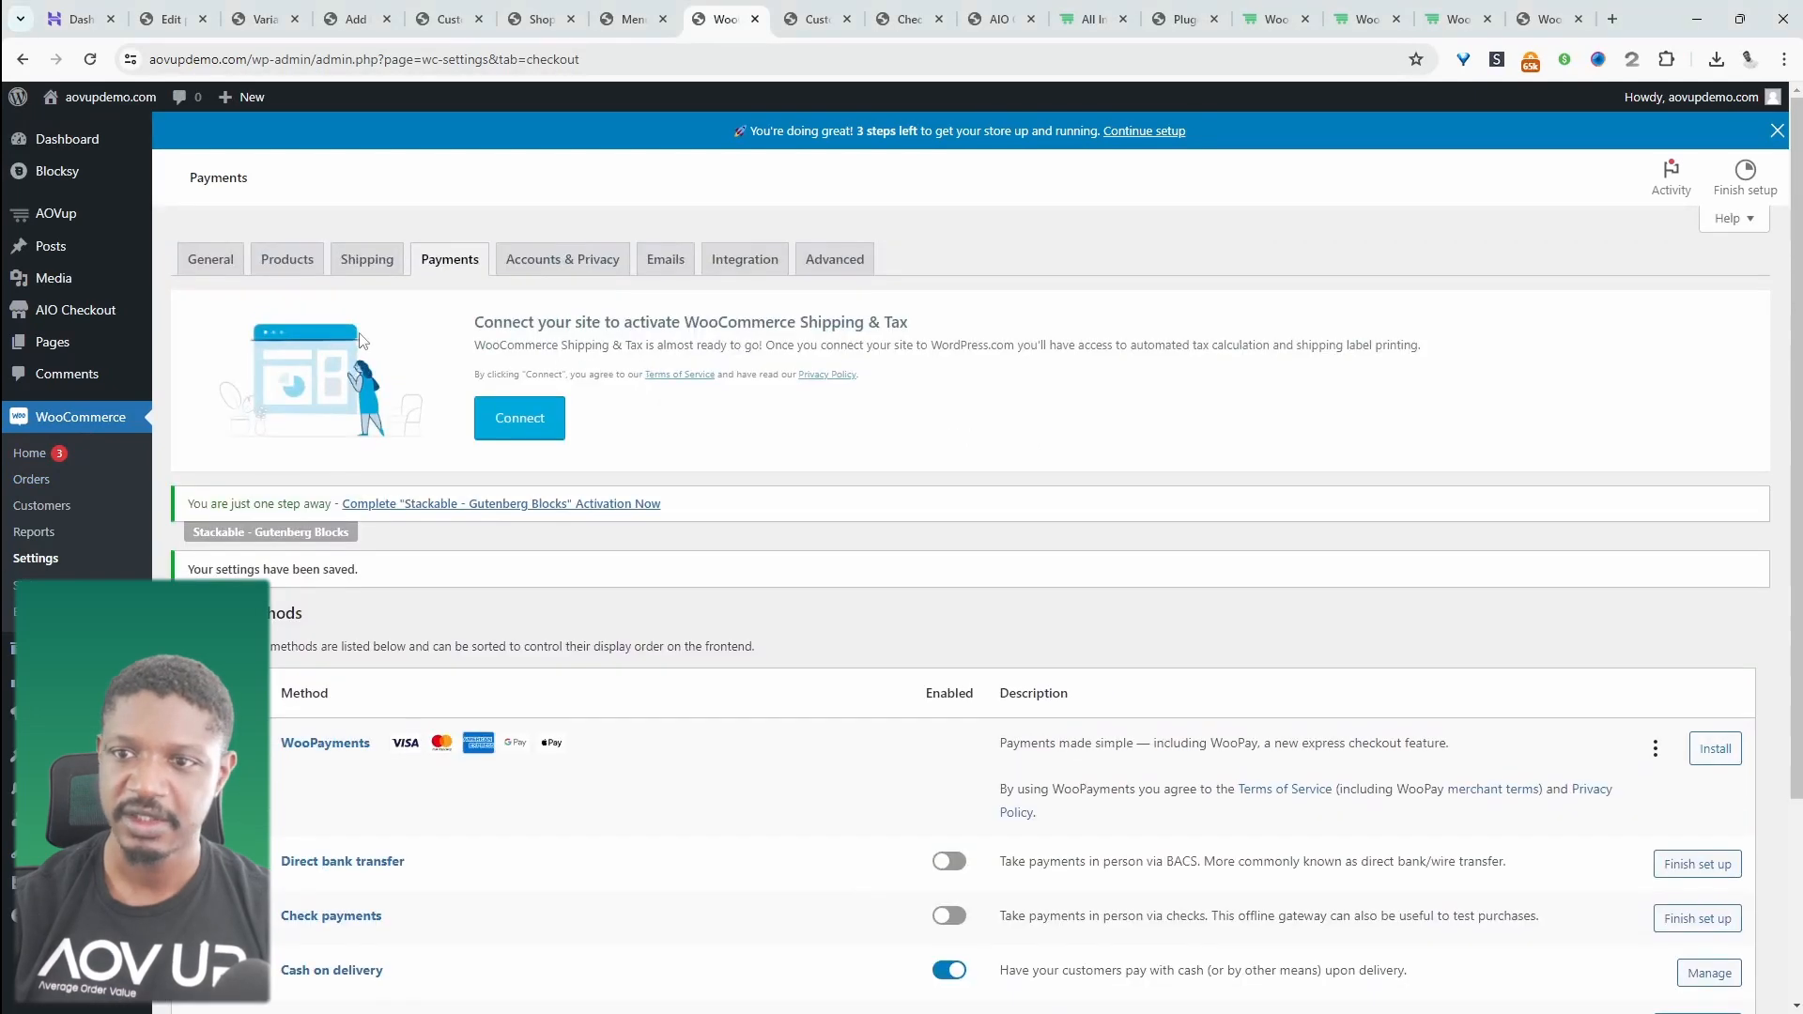
Finish the guided tour in the shipping settings and start a new shipping zone named Uk
left_click(366, 259)
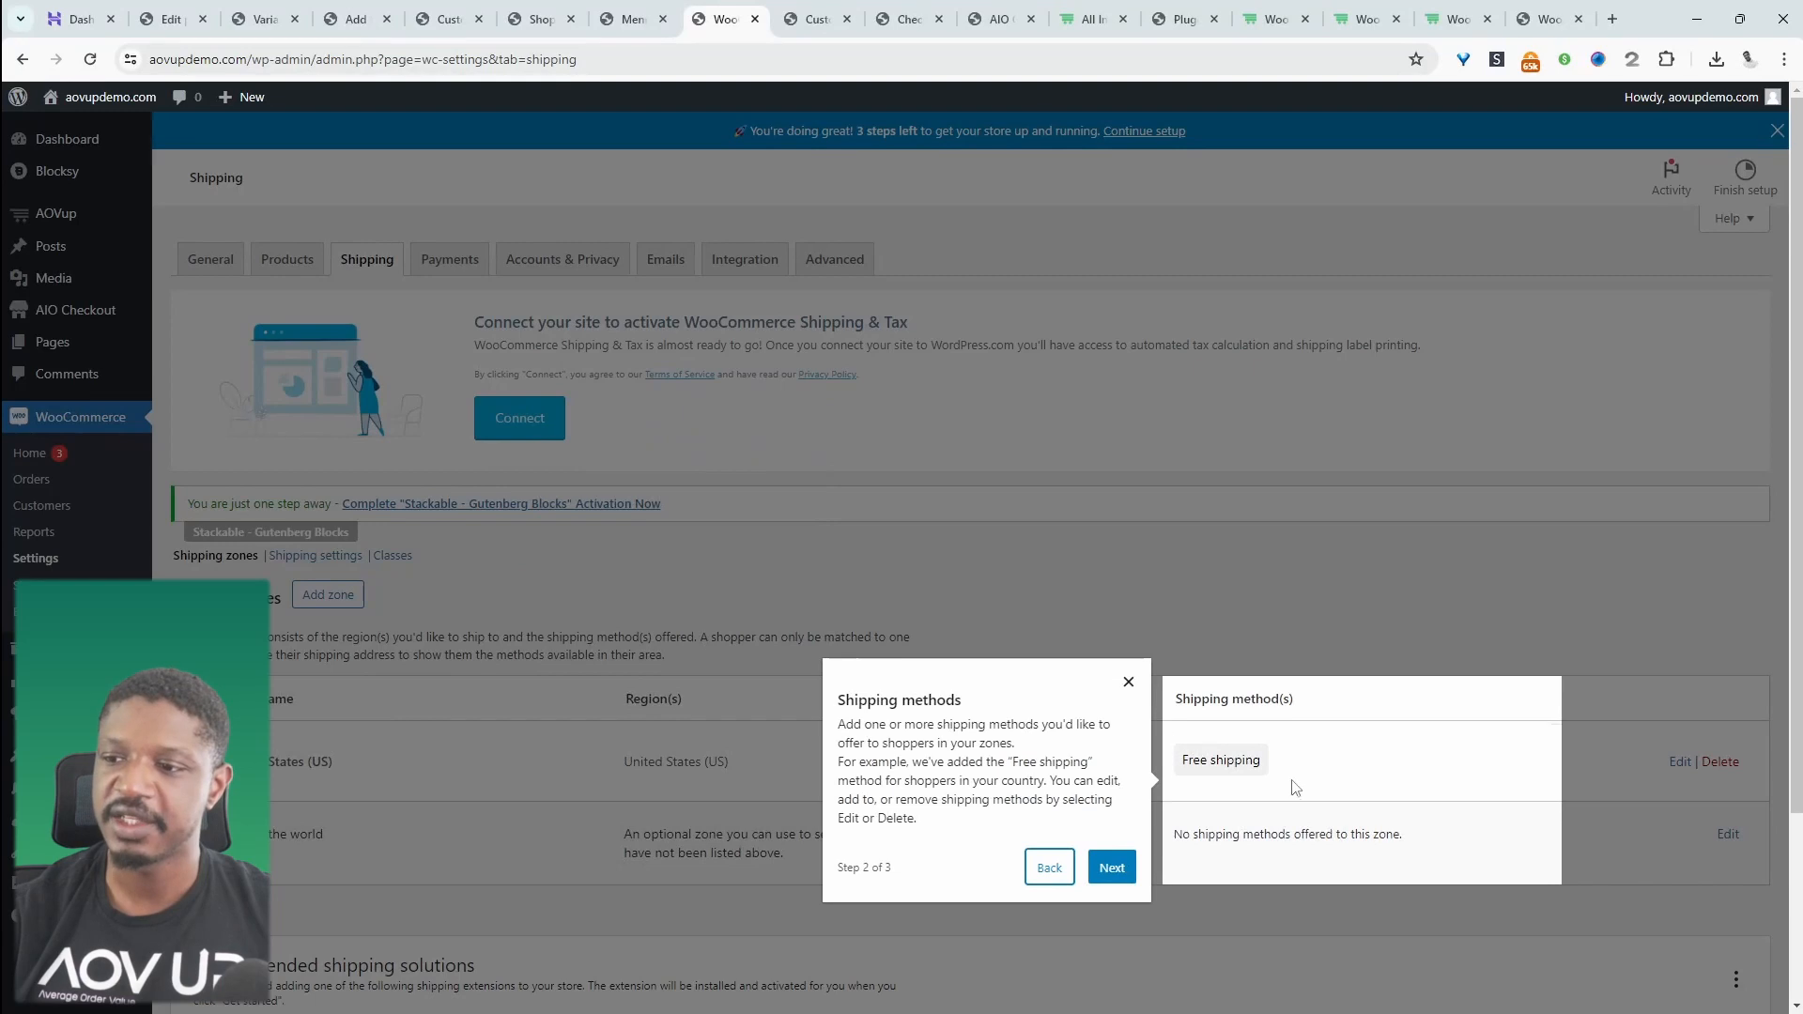
left_click(1108, 866)
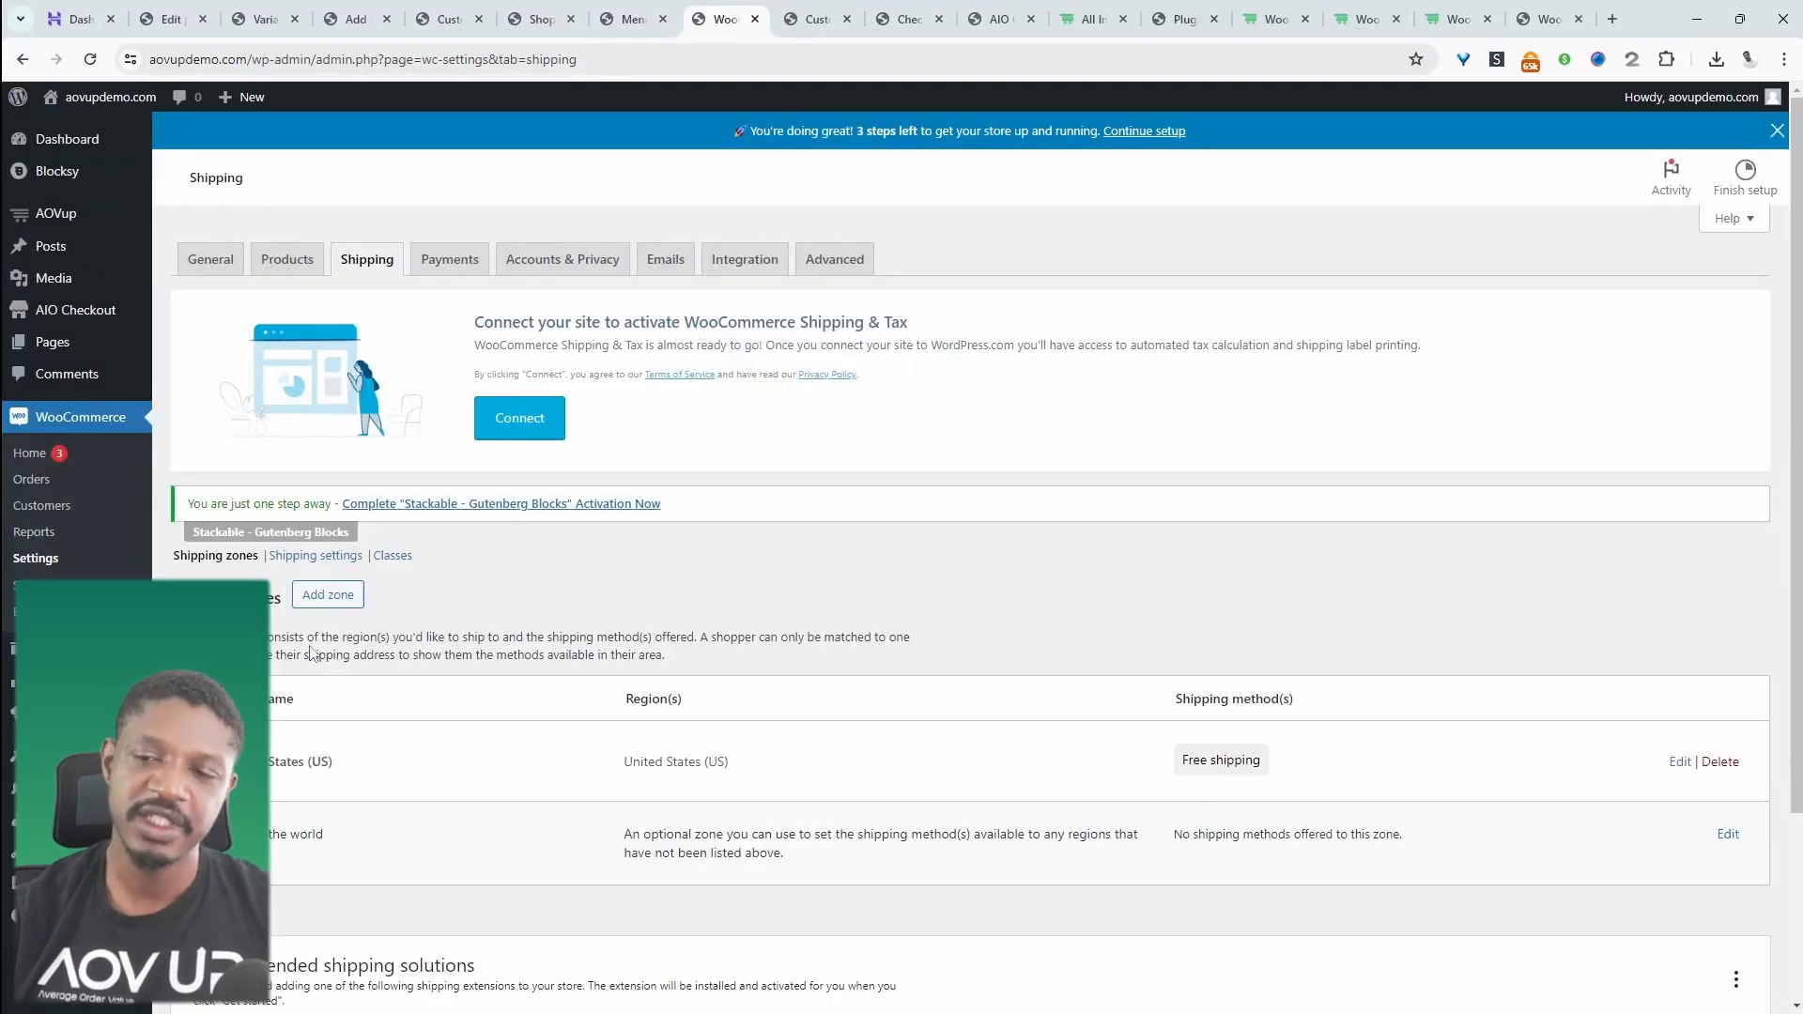
left_click(319, 599)
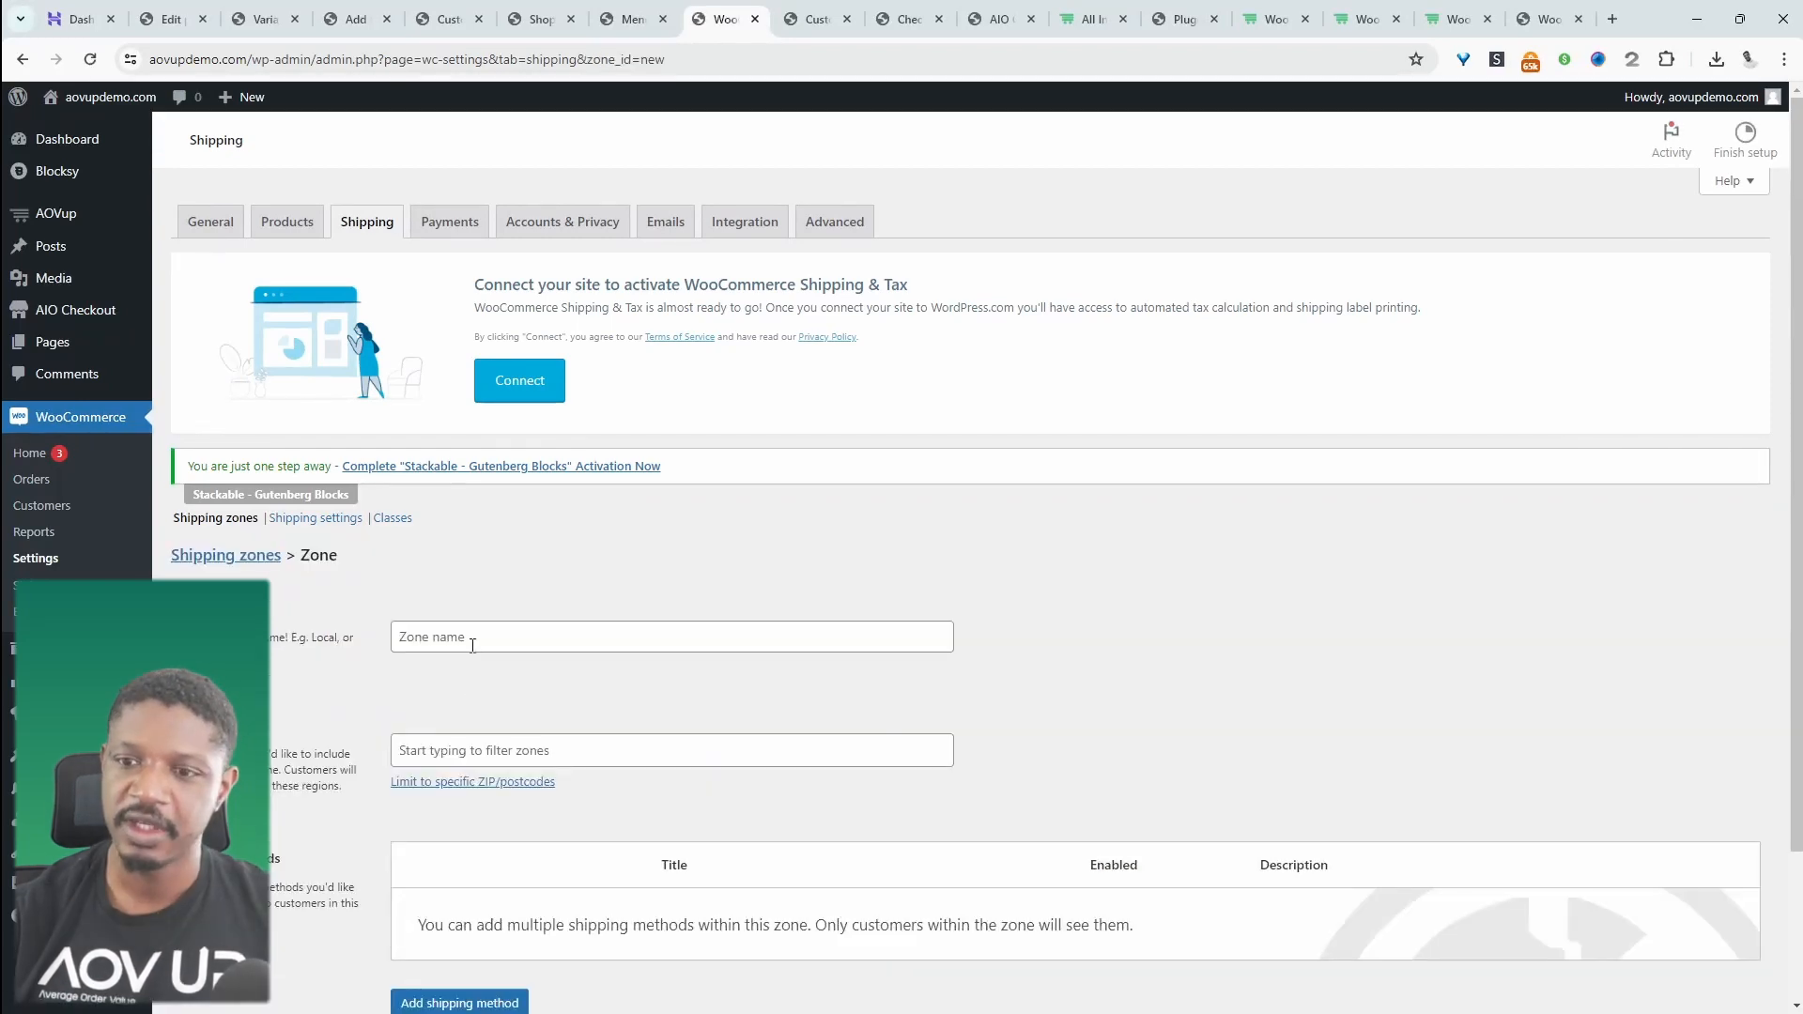
left_click(474, 639)
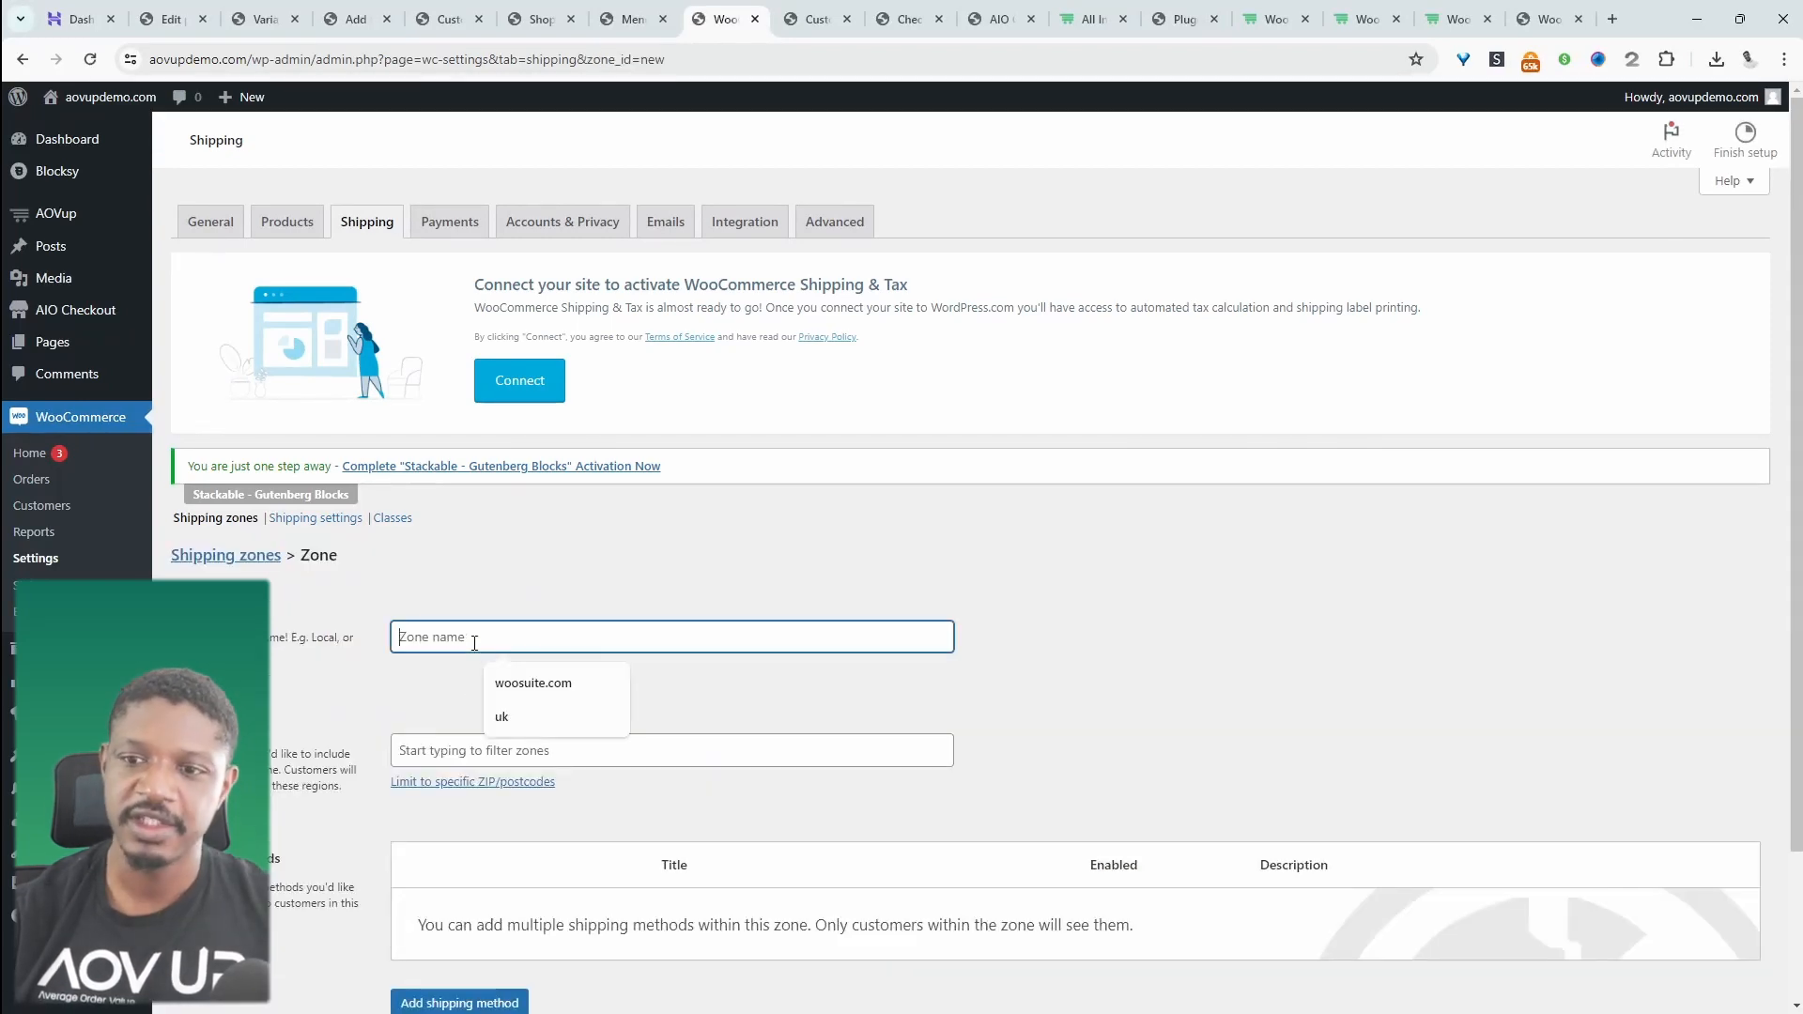
type("Uk")
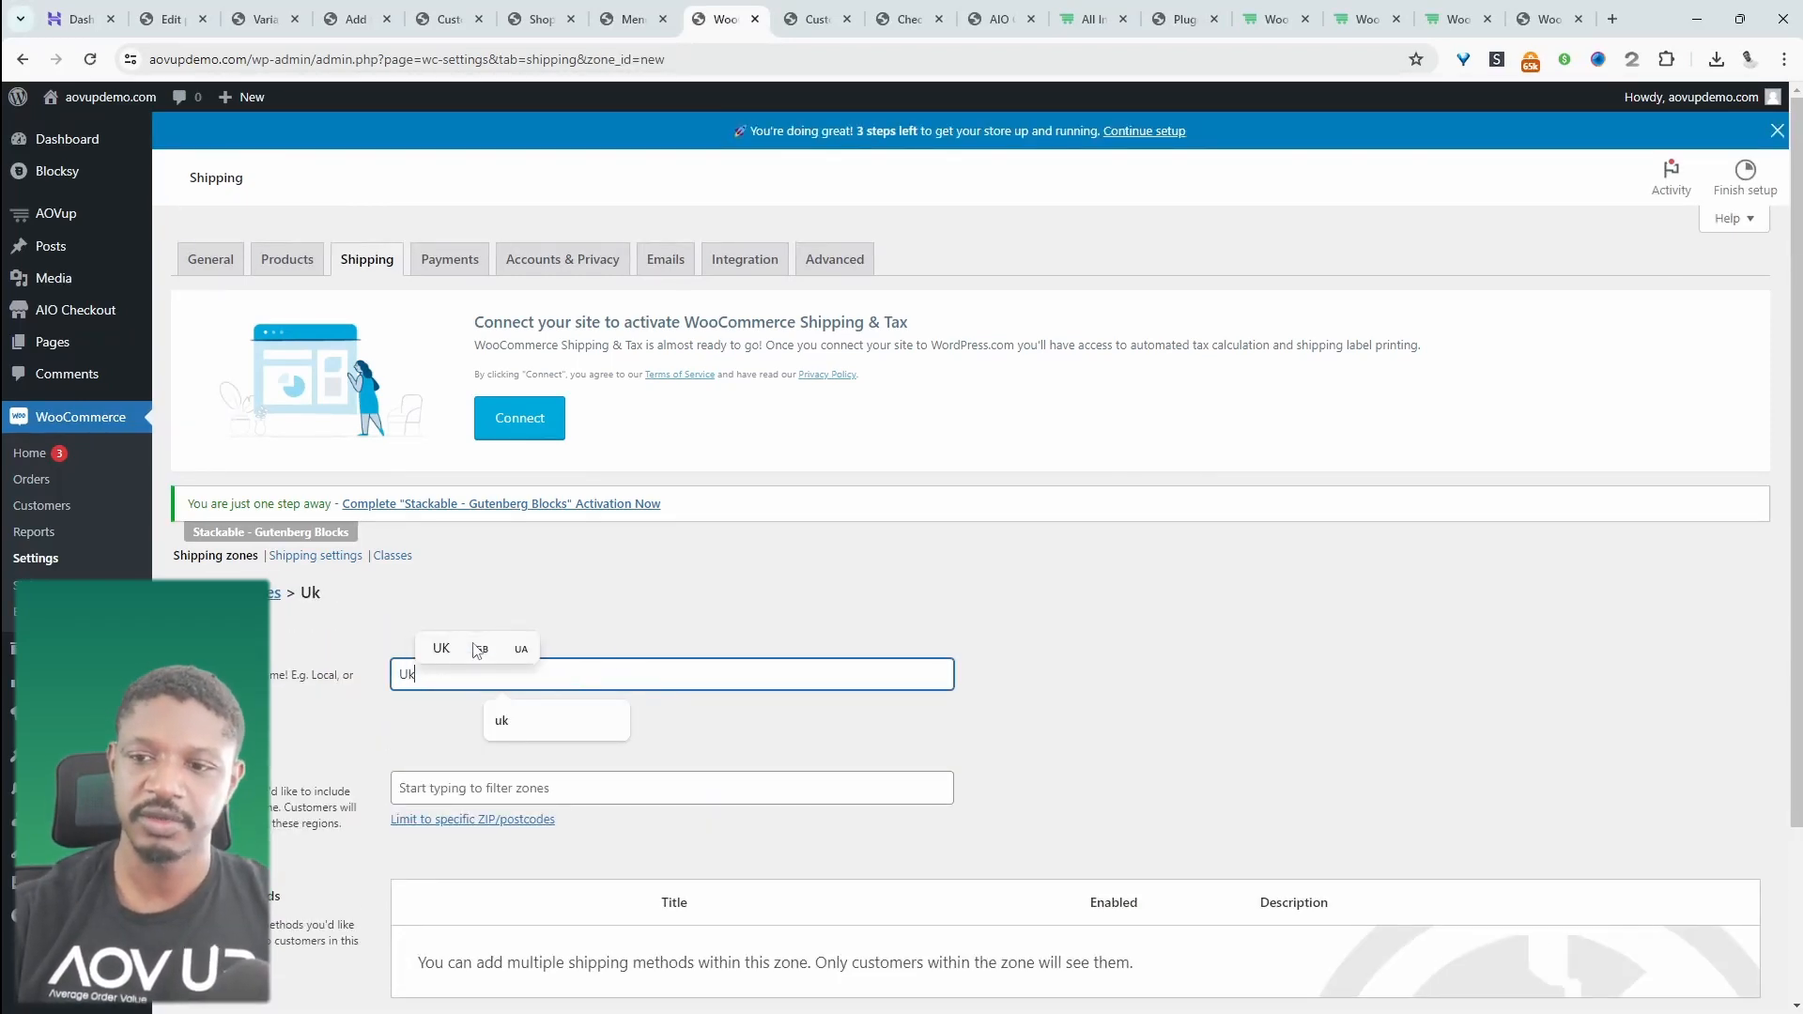
Set United Kingdom (UK) as the new shipping zone's region
scroll(624, 620, "down", 2)
left_click(624, 620)
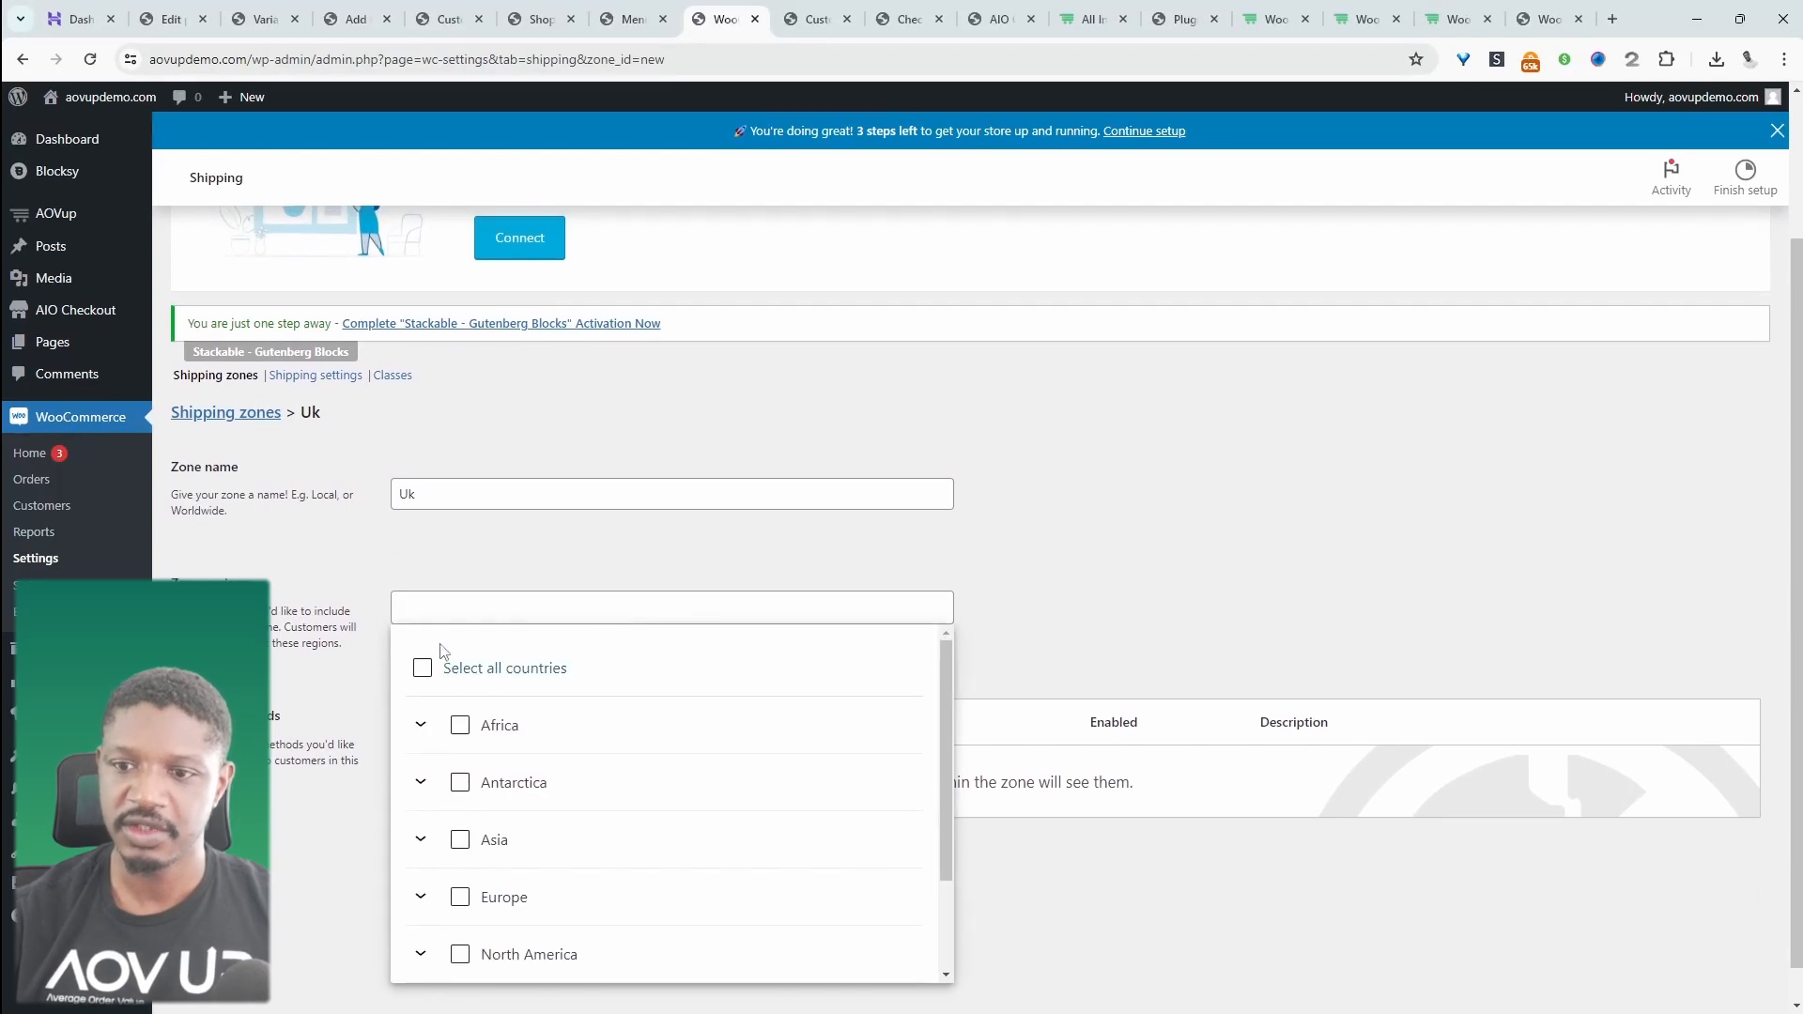
type("unit")
left_click(487, 903)
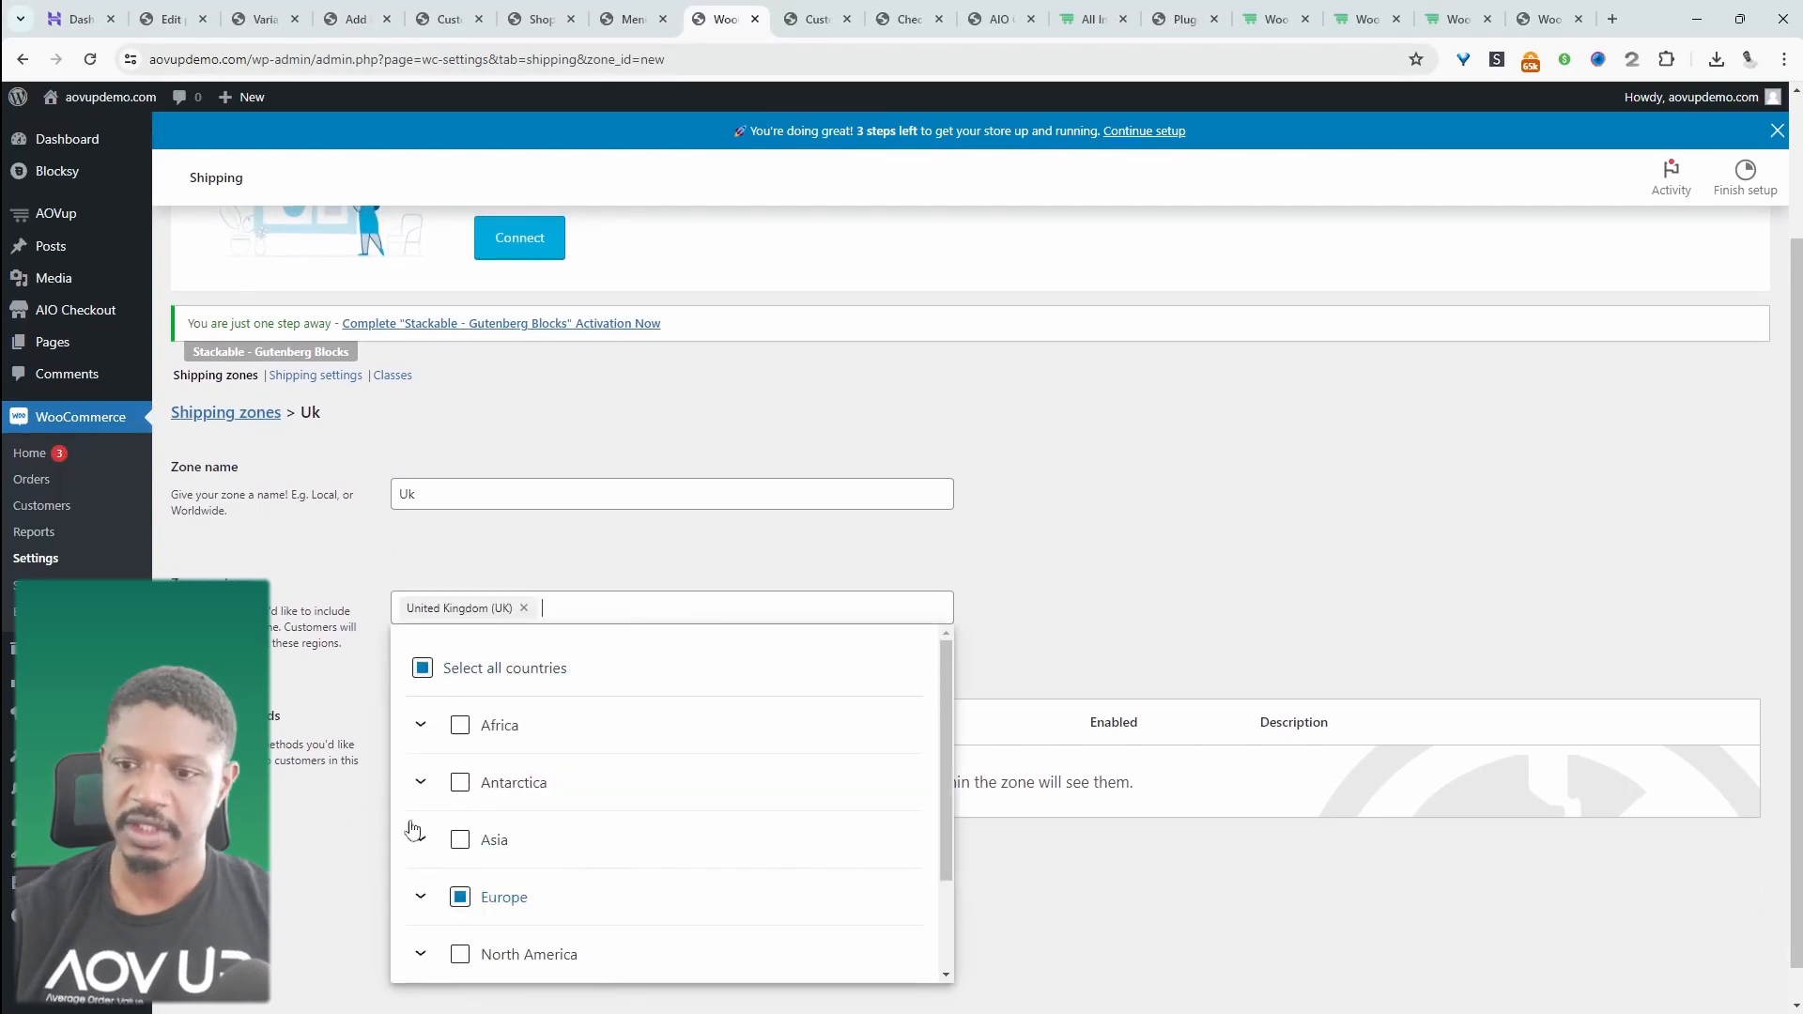
left_click(1179, 588)
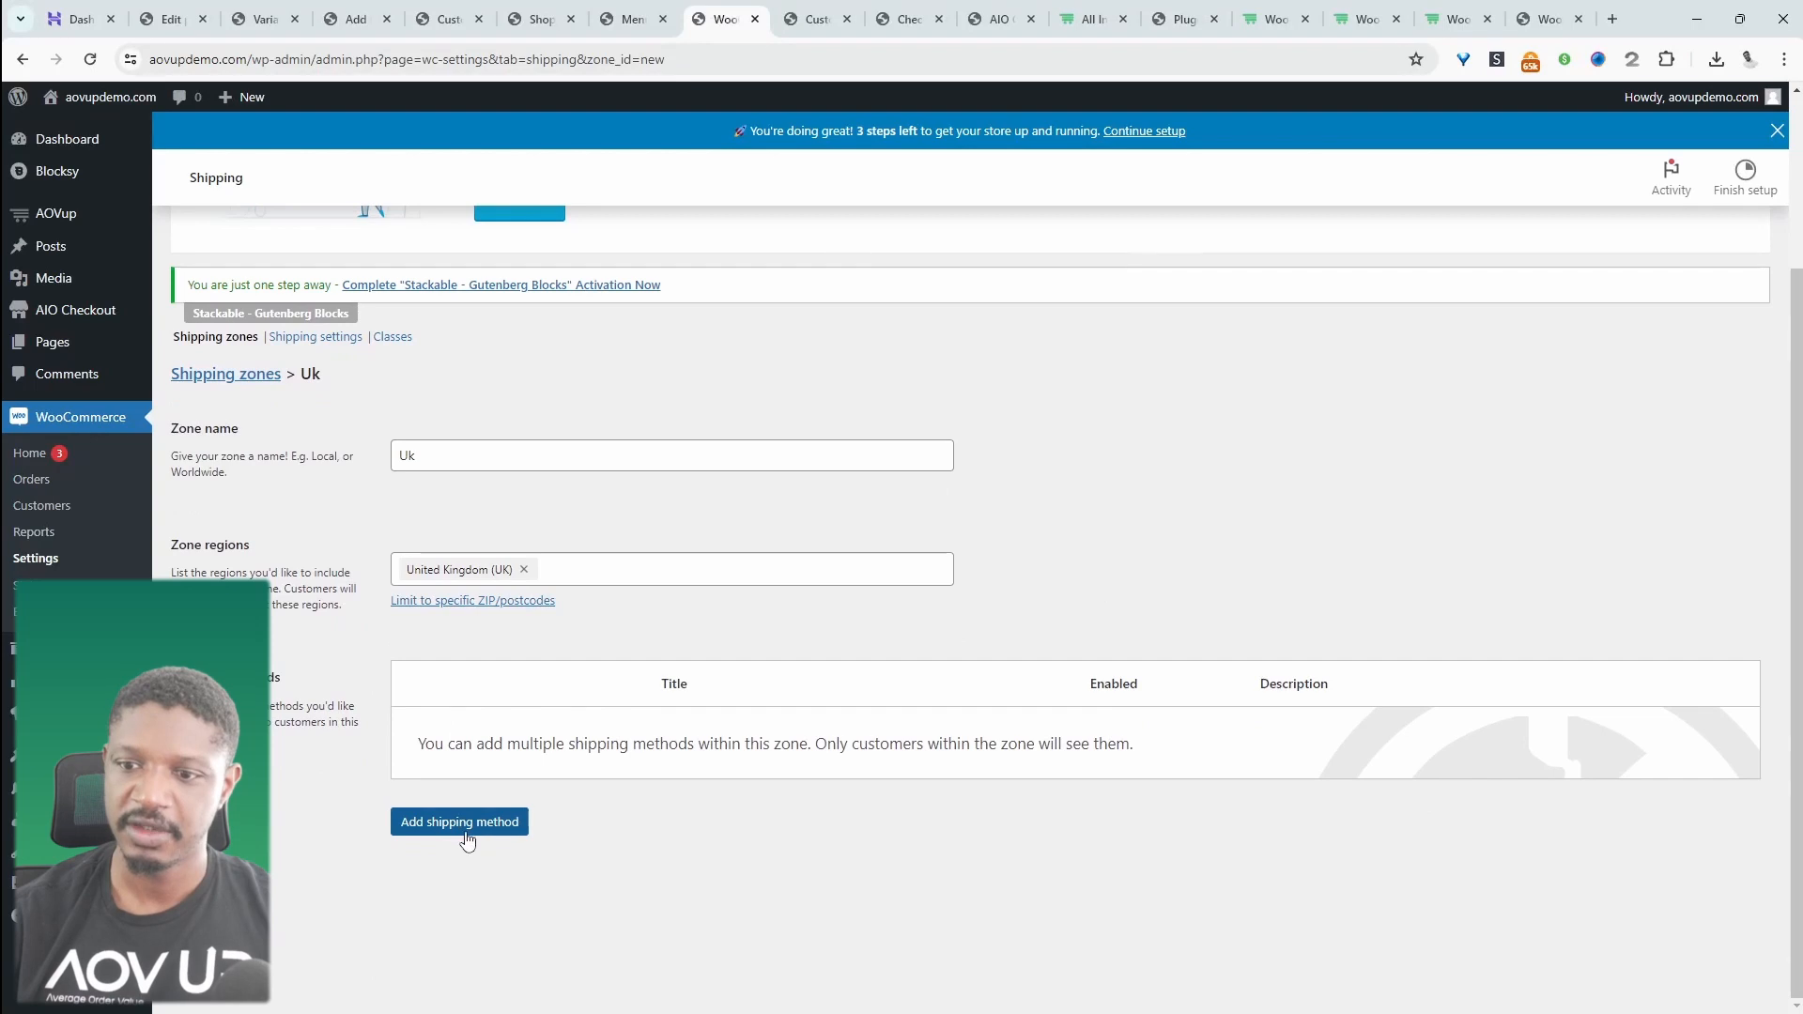
Add a Flat rate shipping method to the Uk zone and proceed to its setup
left_click(469, 827)
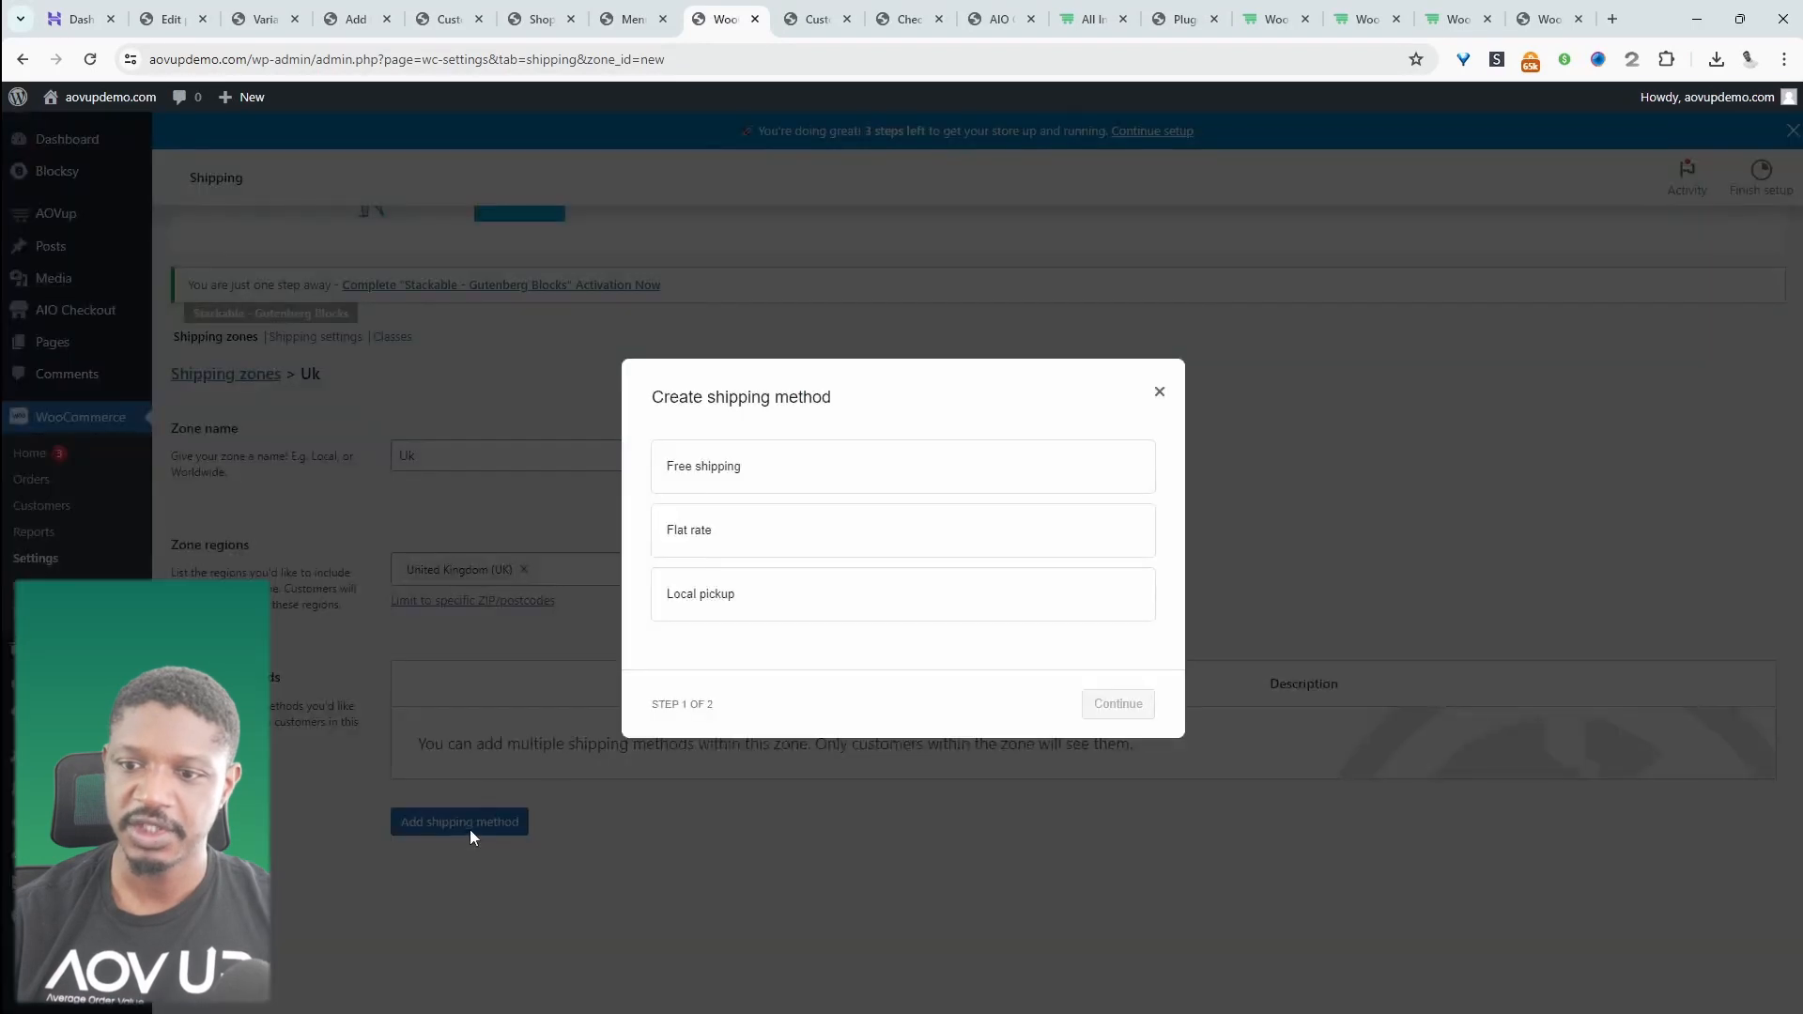
left_click(735, 540)
left_click(1114, 714)
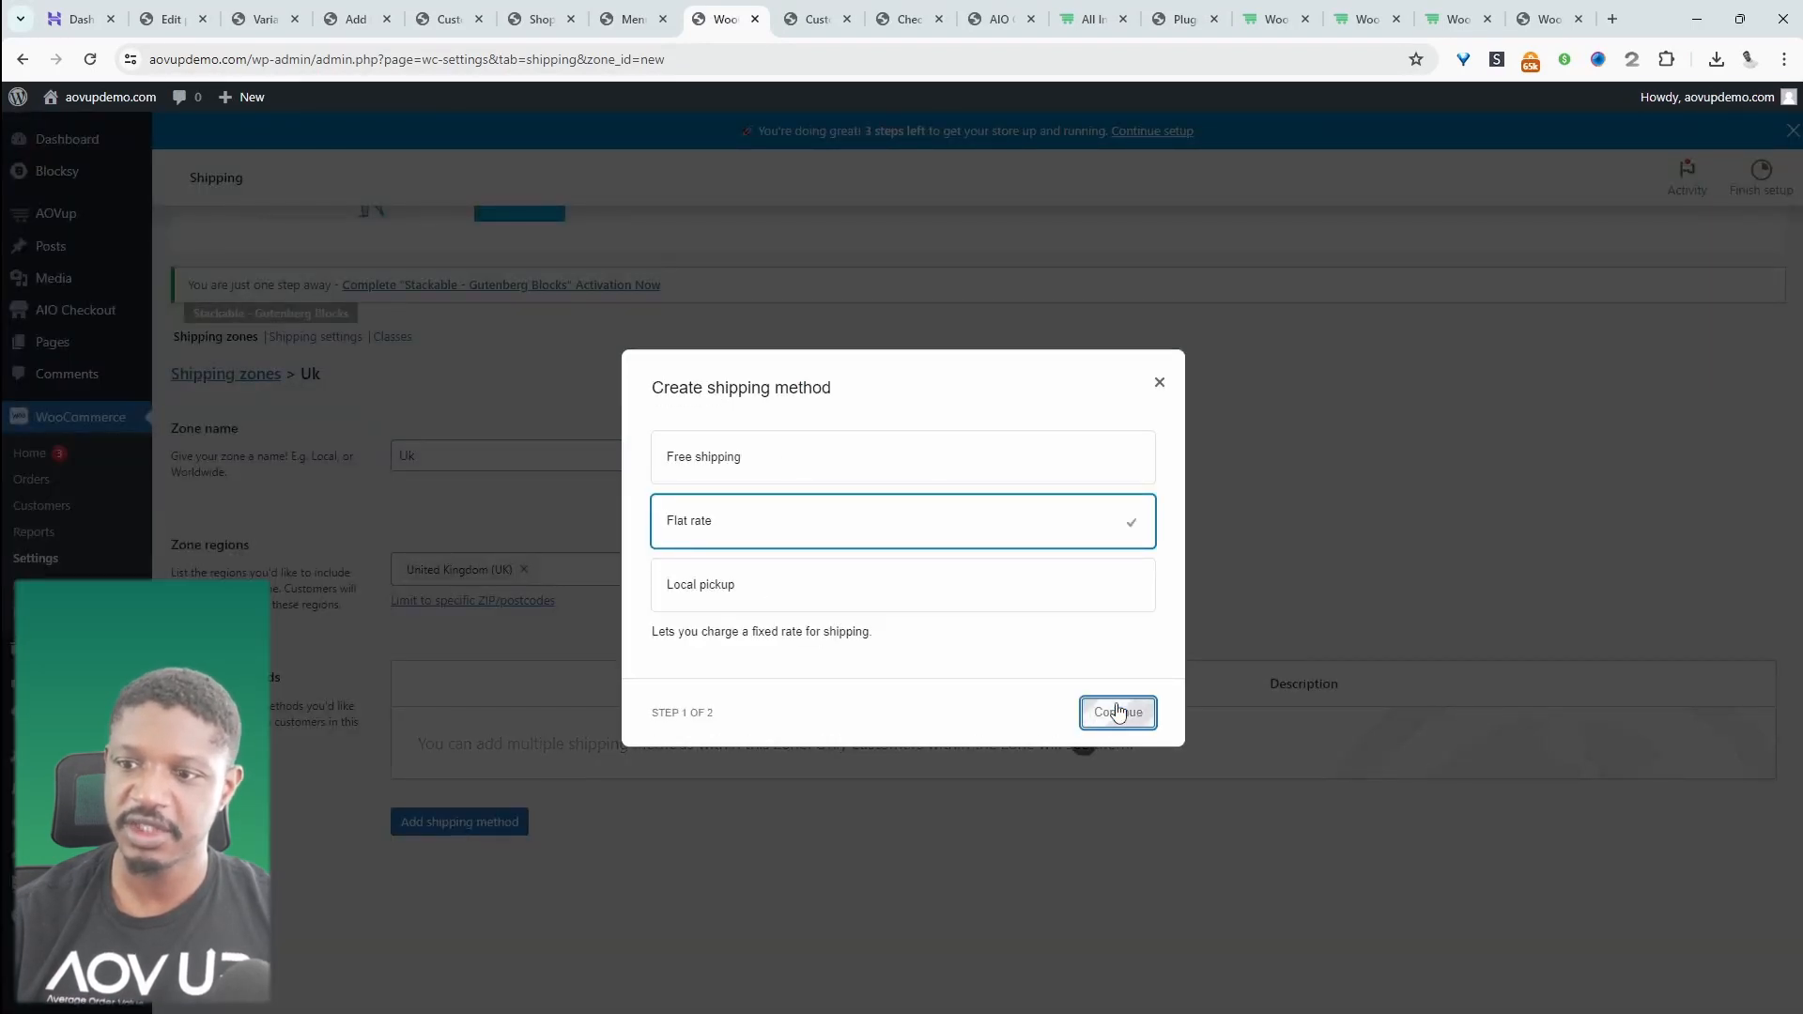
Set the flat rate's cost to 3.50 * [qty] and create the shipping method
left_click(805, 642)
type("4")
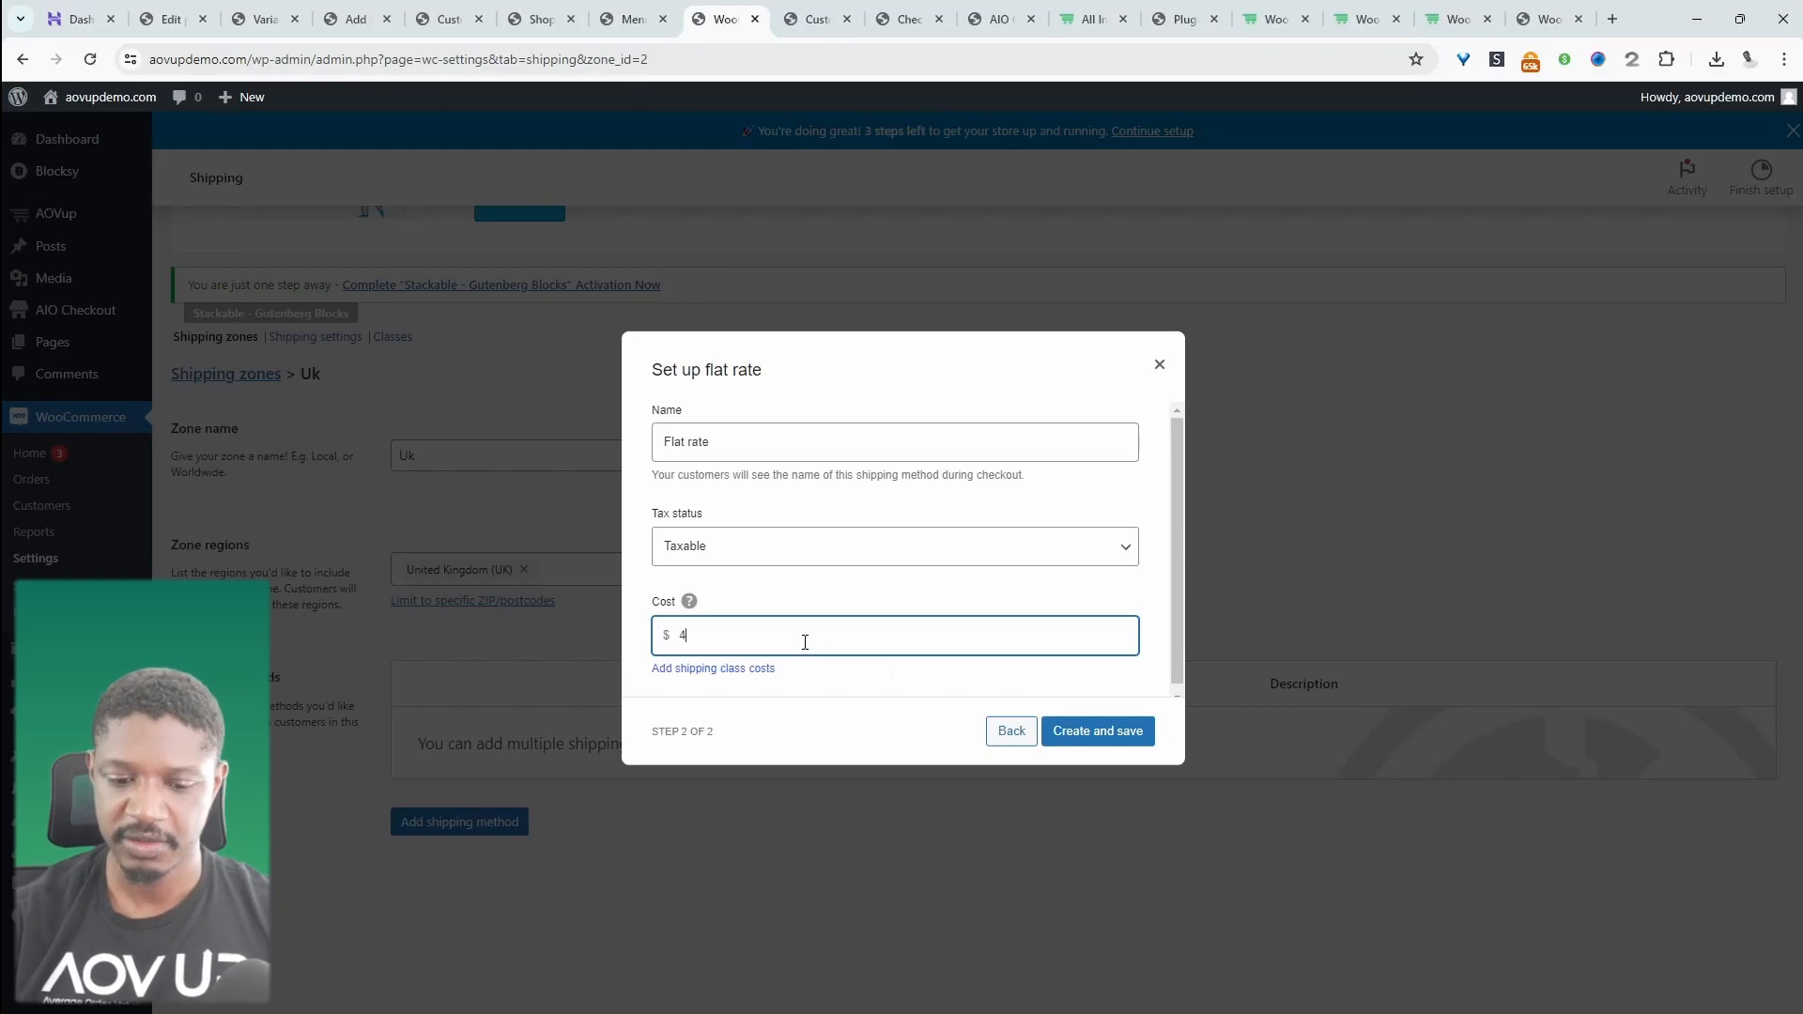
key("BackSpace")
type("3.5 *")
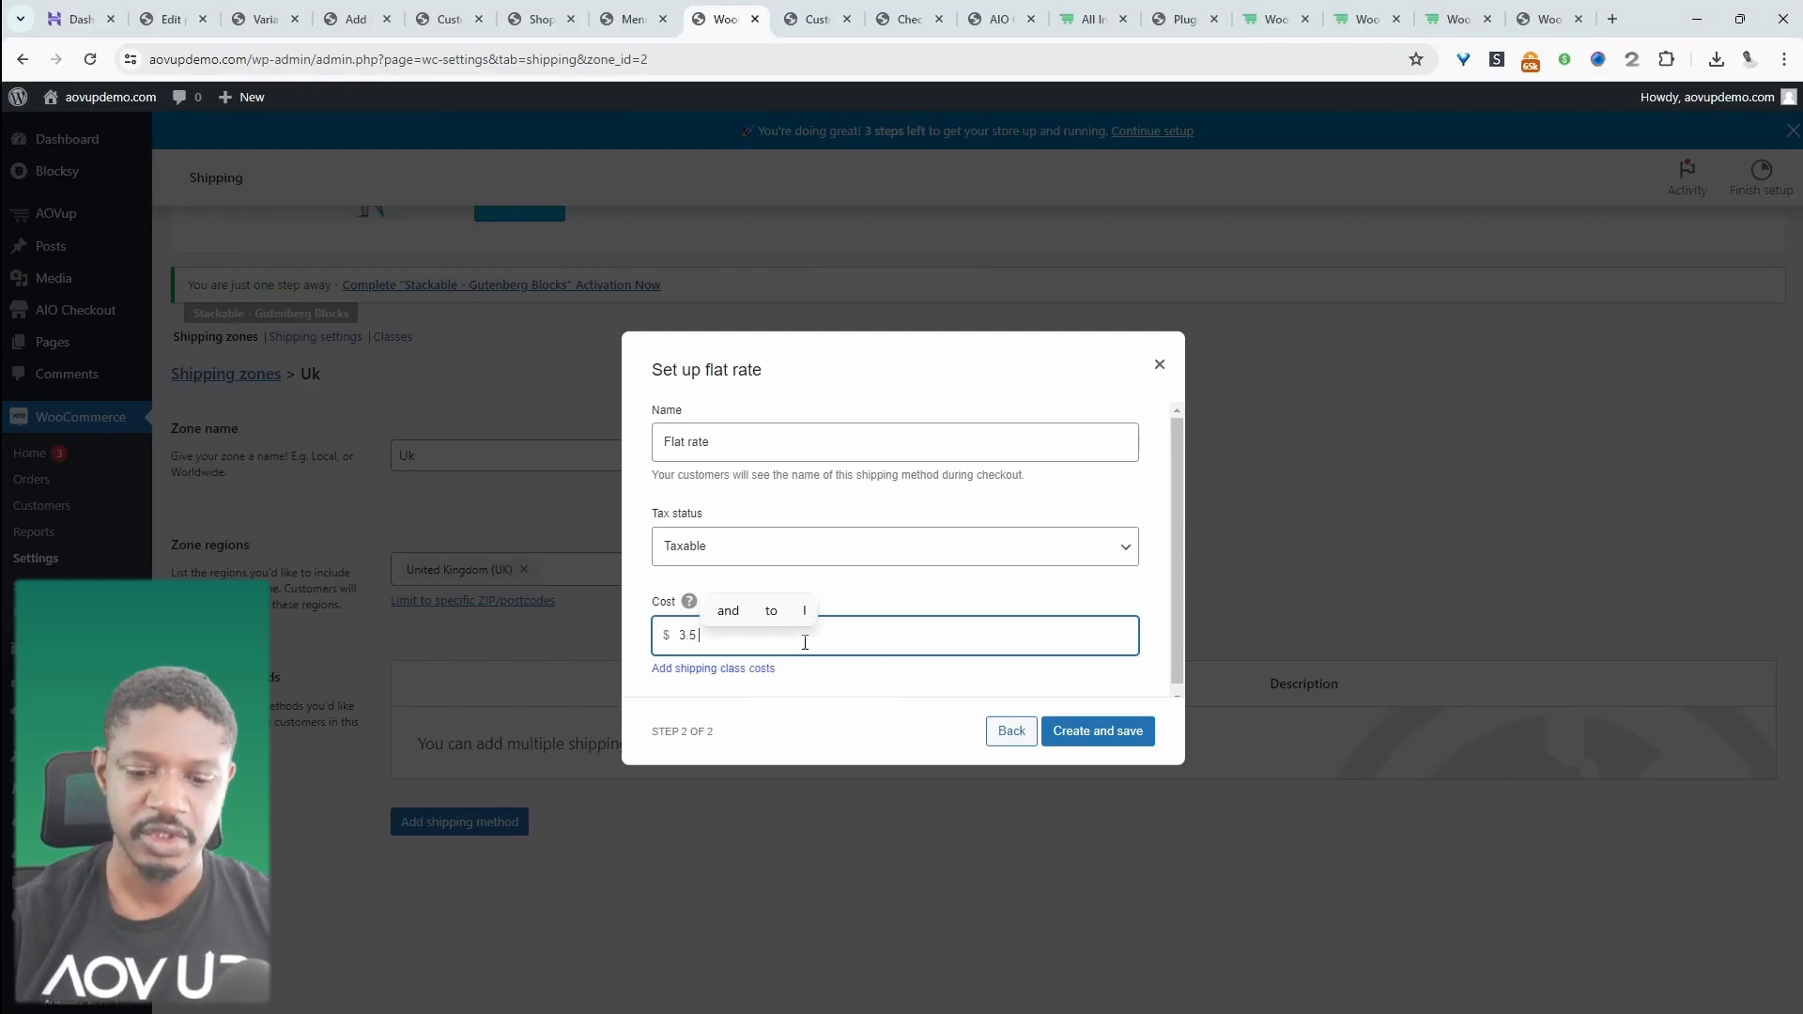
key("BackSpace")
key("BackSpace")
key("BackSpace")
type("0 *")
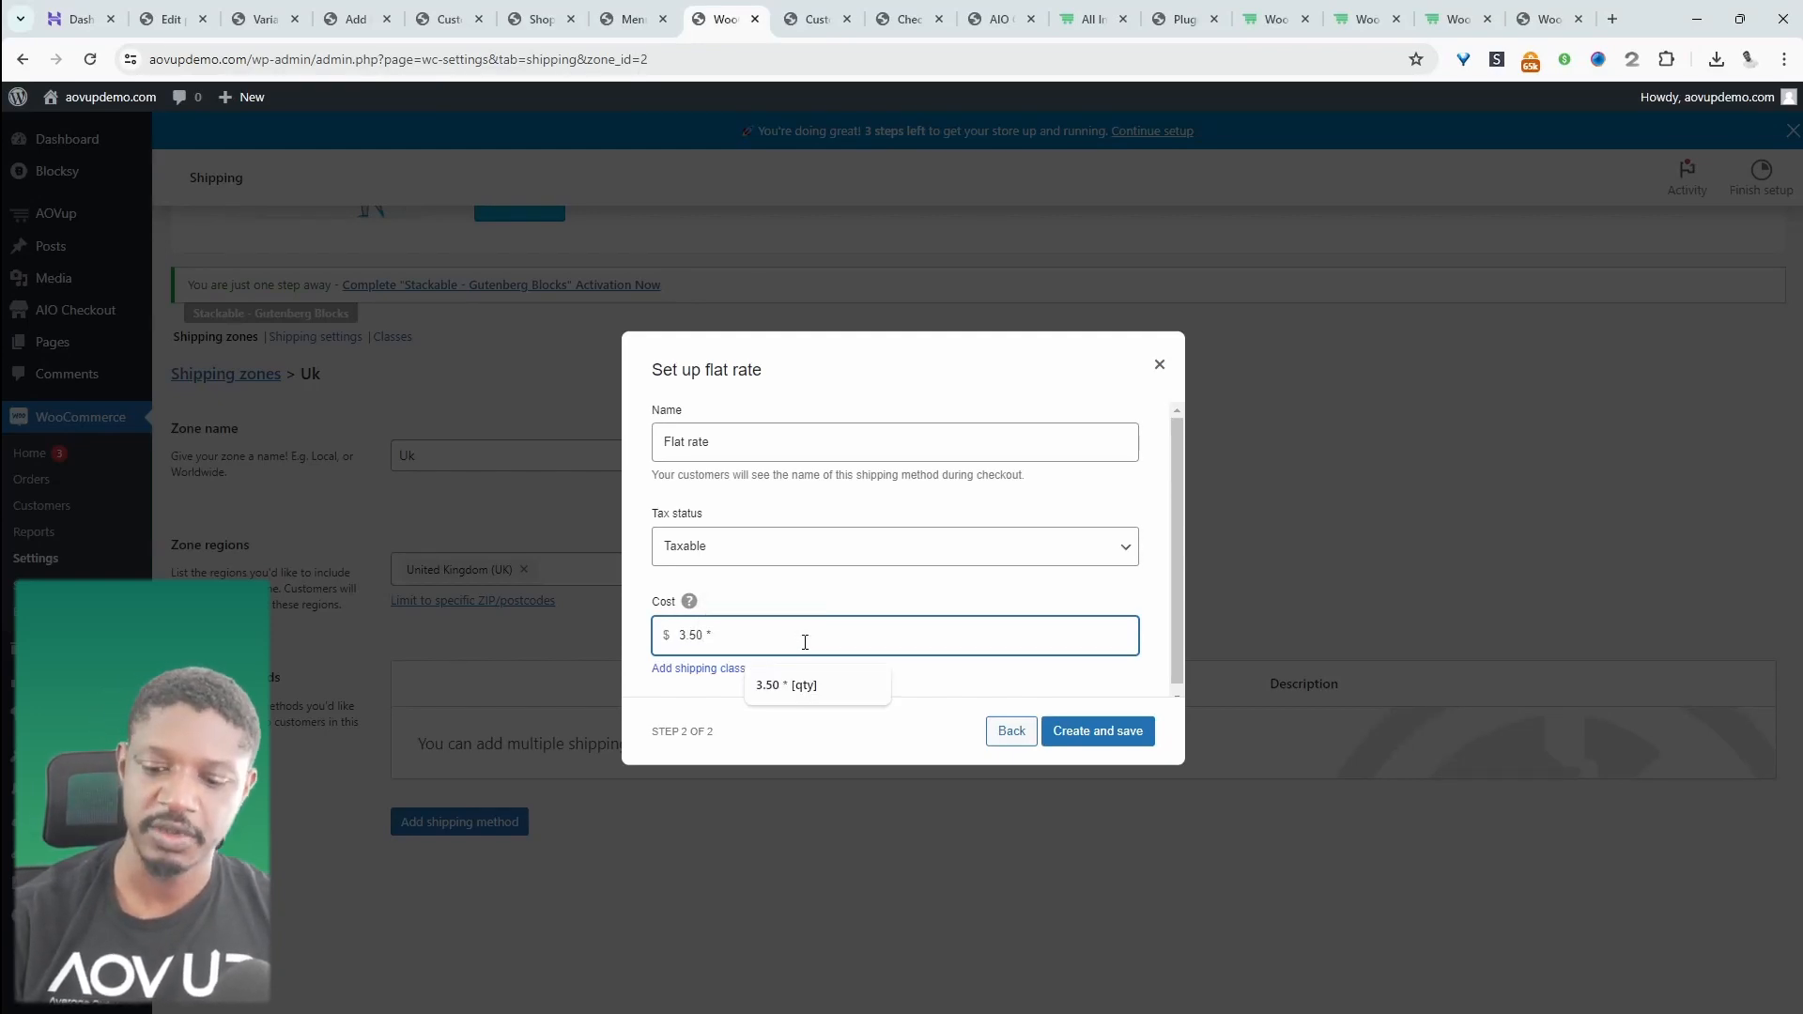
type(" [")
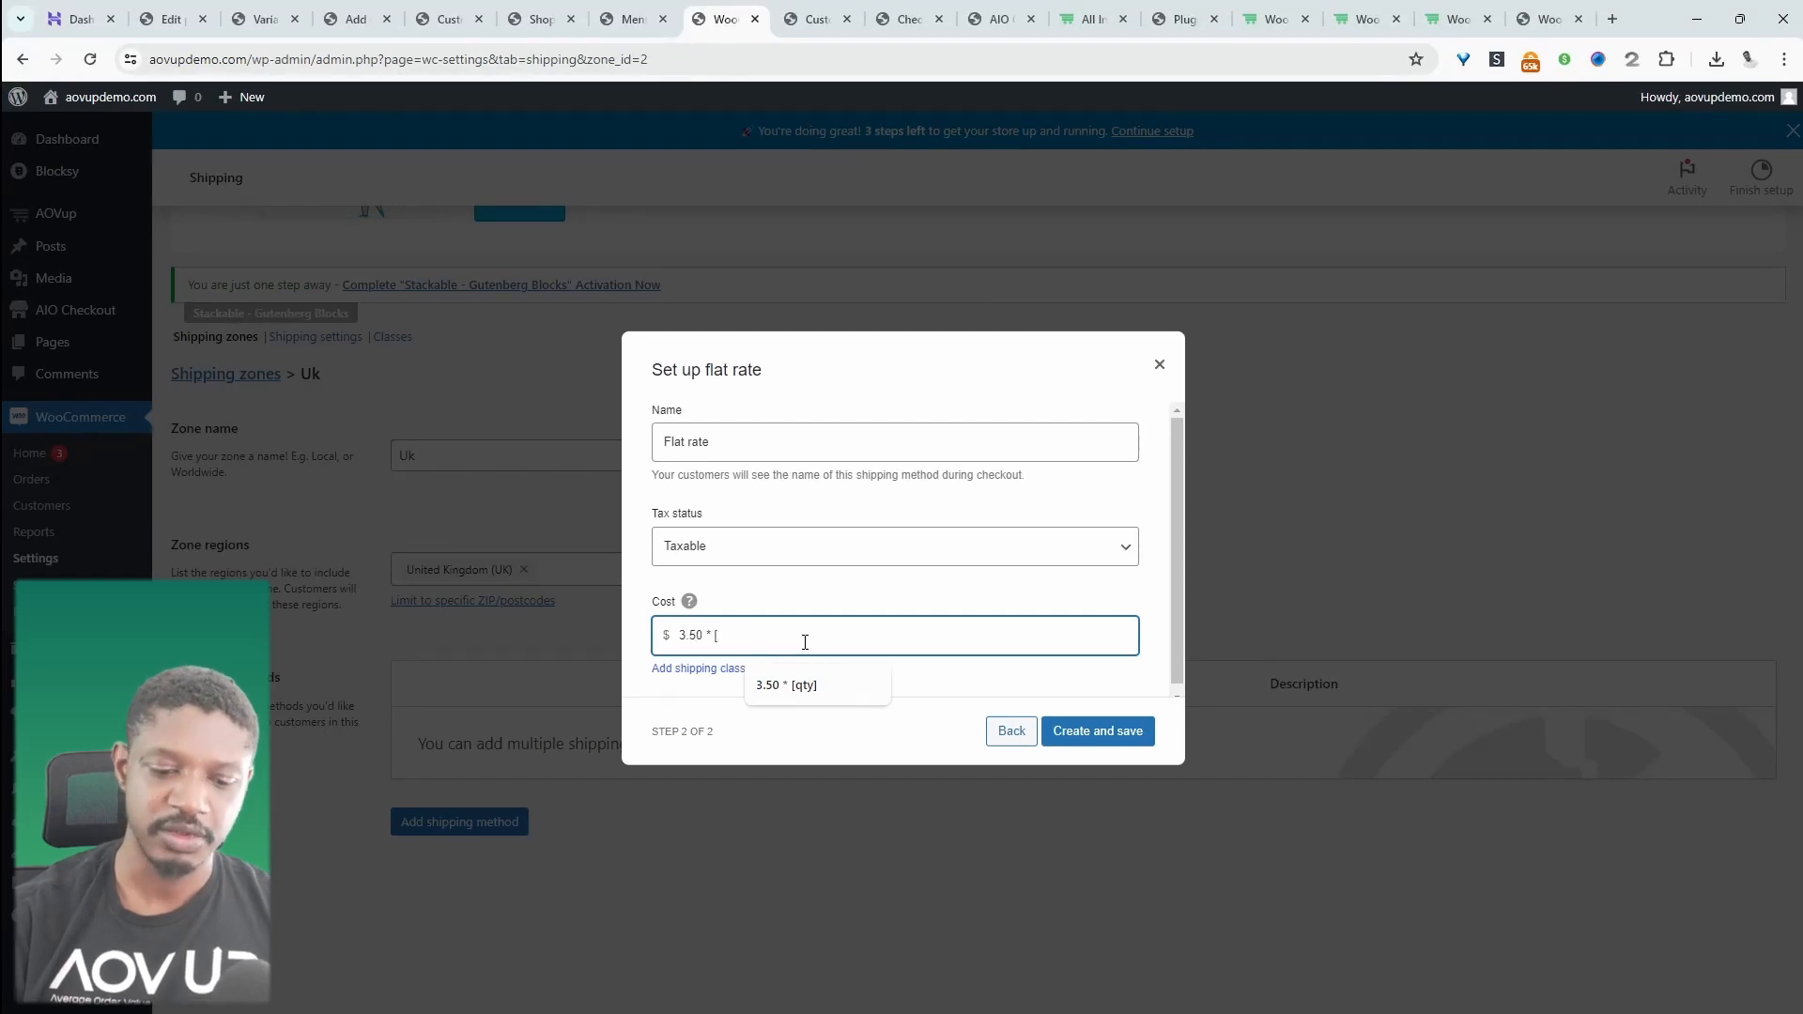
type("qty]")
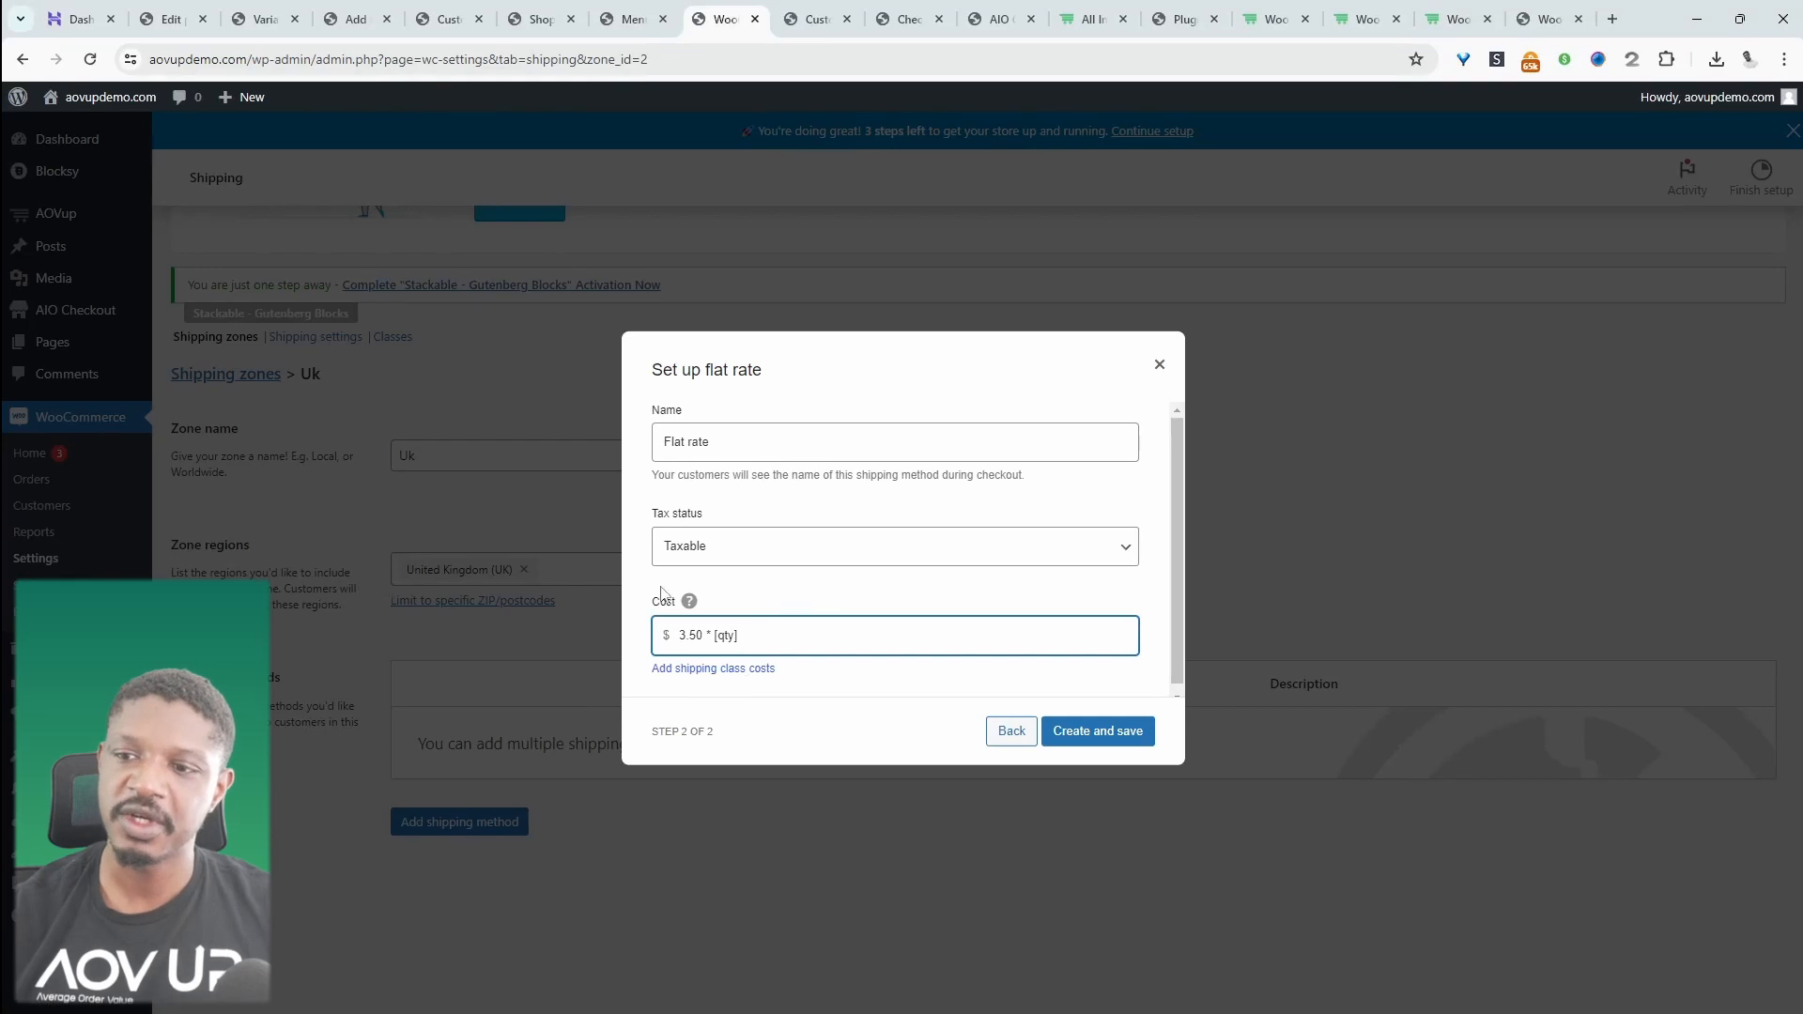
mouse_move(690, 602)
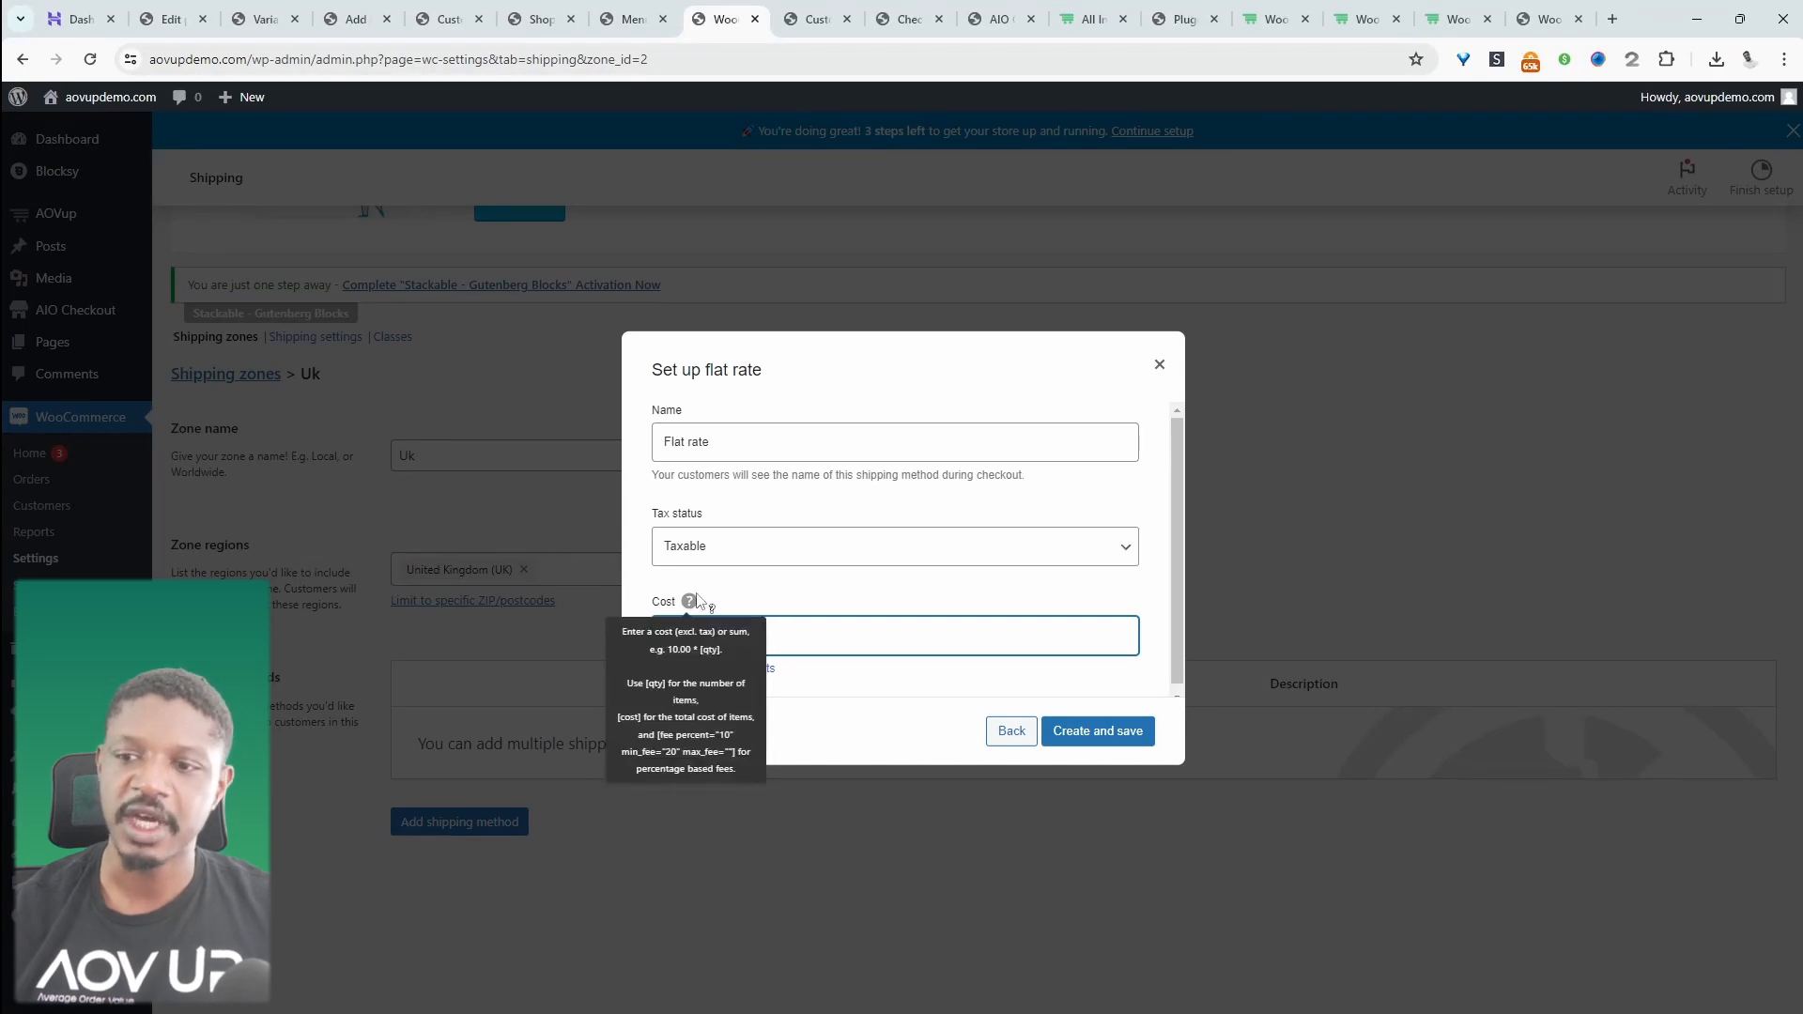
left_click(1110, 732)
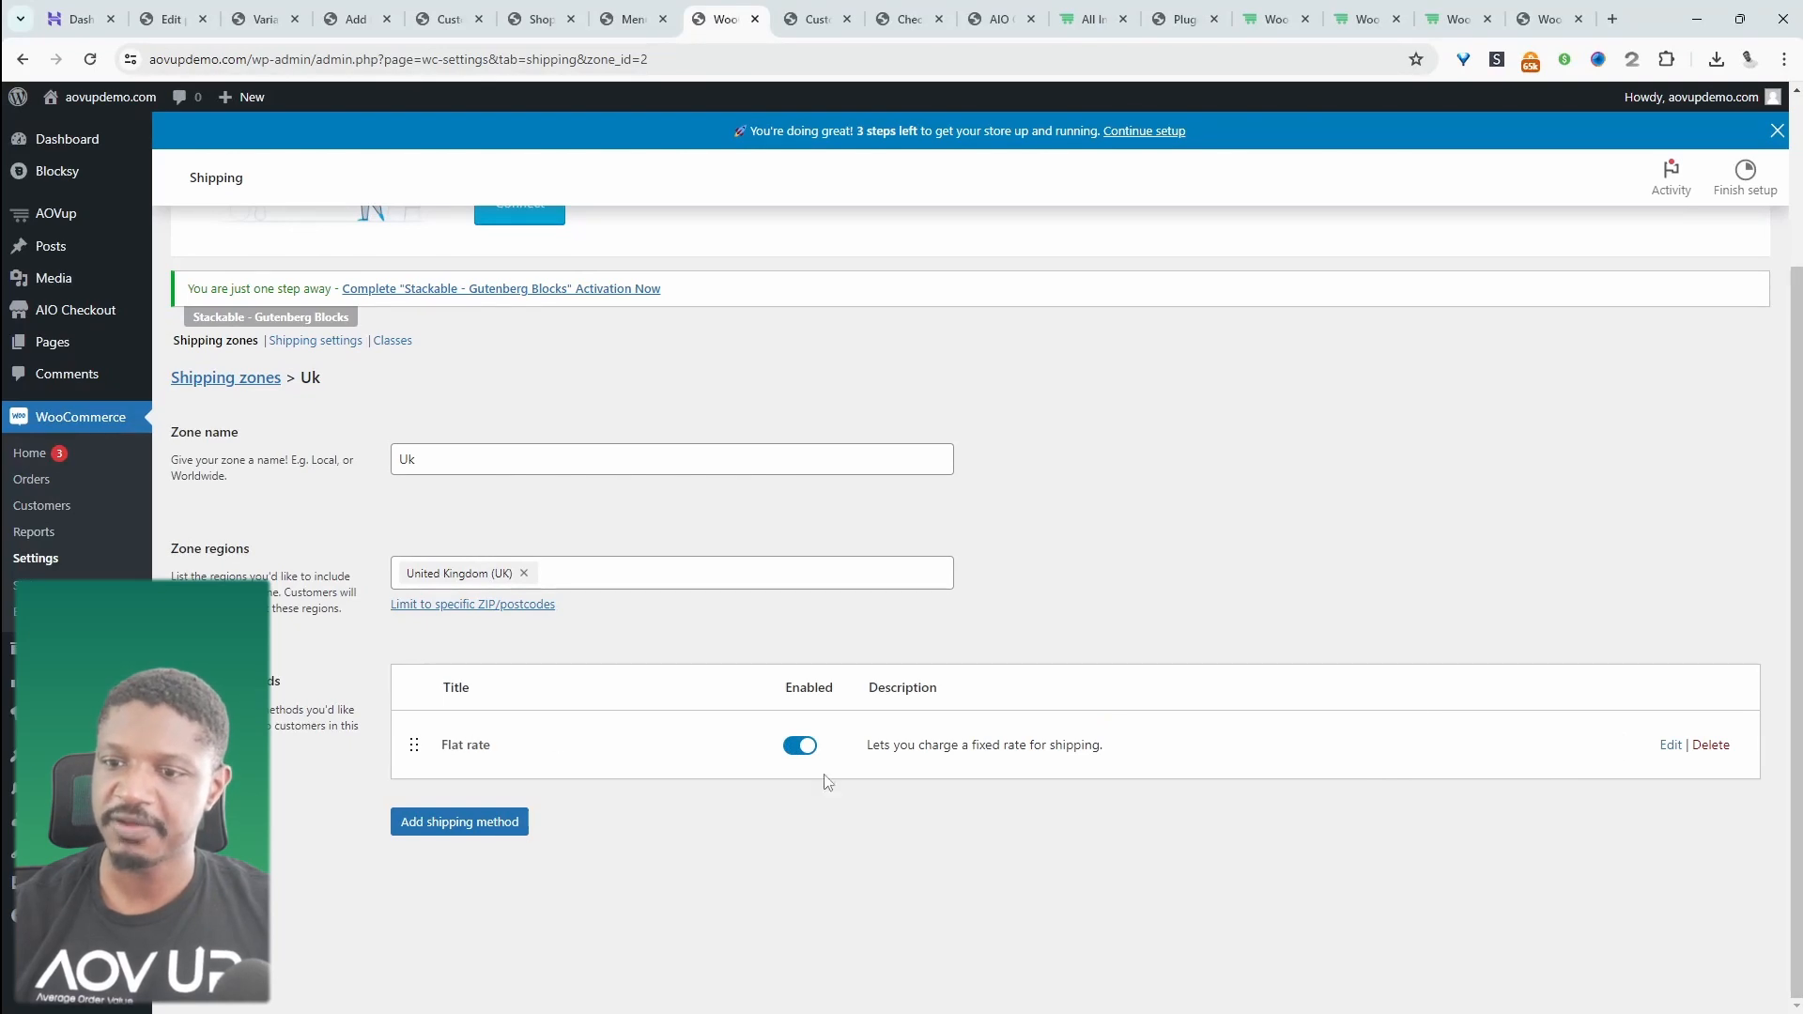
Rename the Uk zone's flat rate method as Standard Shipping (2-5 days) and save it
left_click(1672, 745)
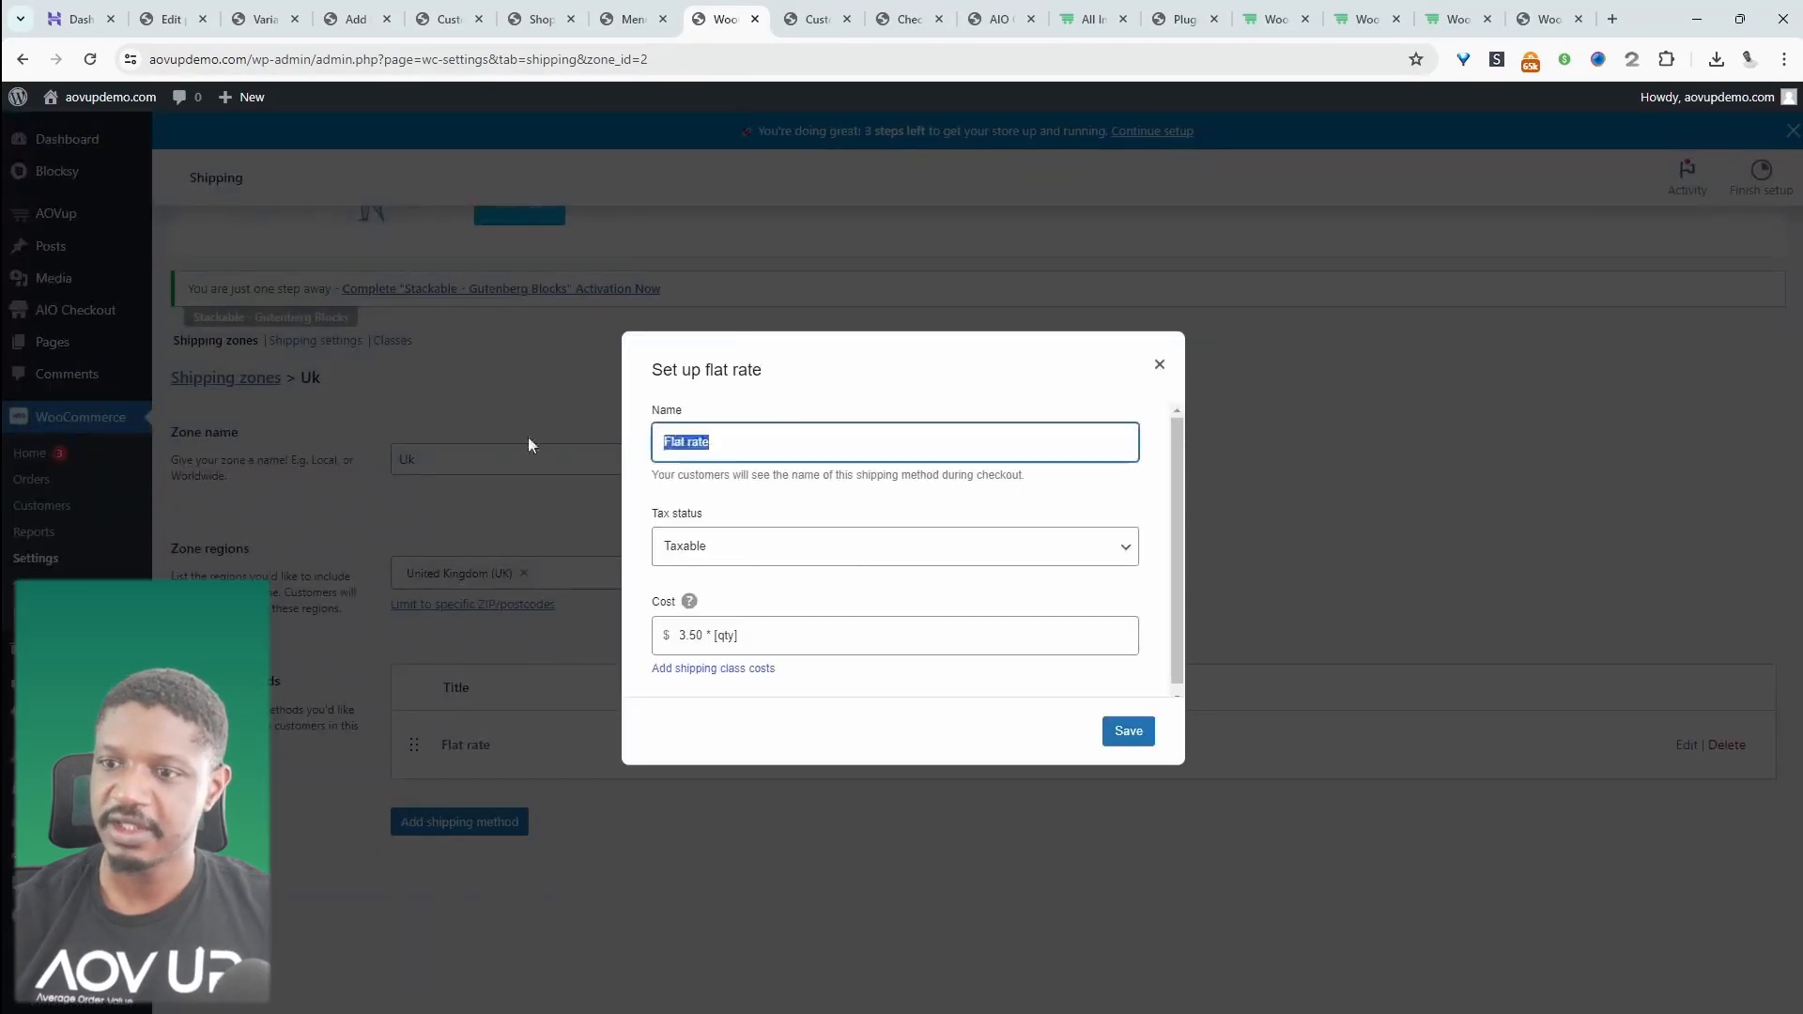
type("Standard Shipping")
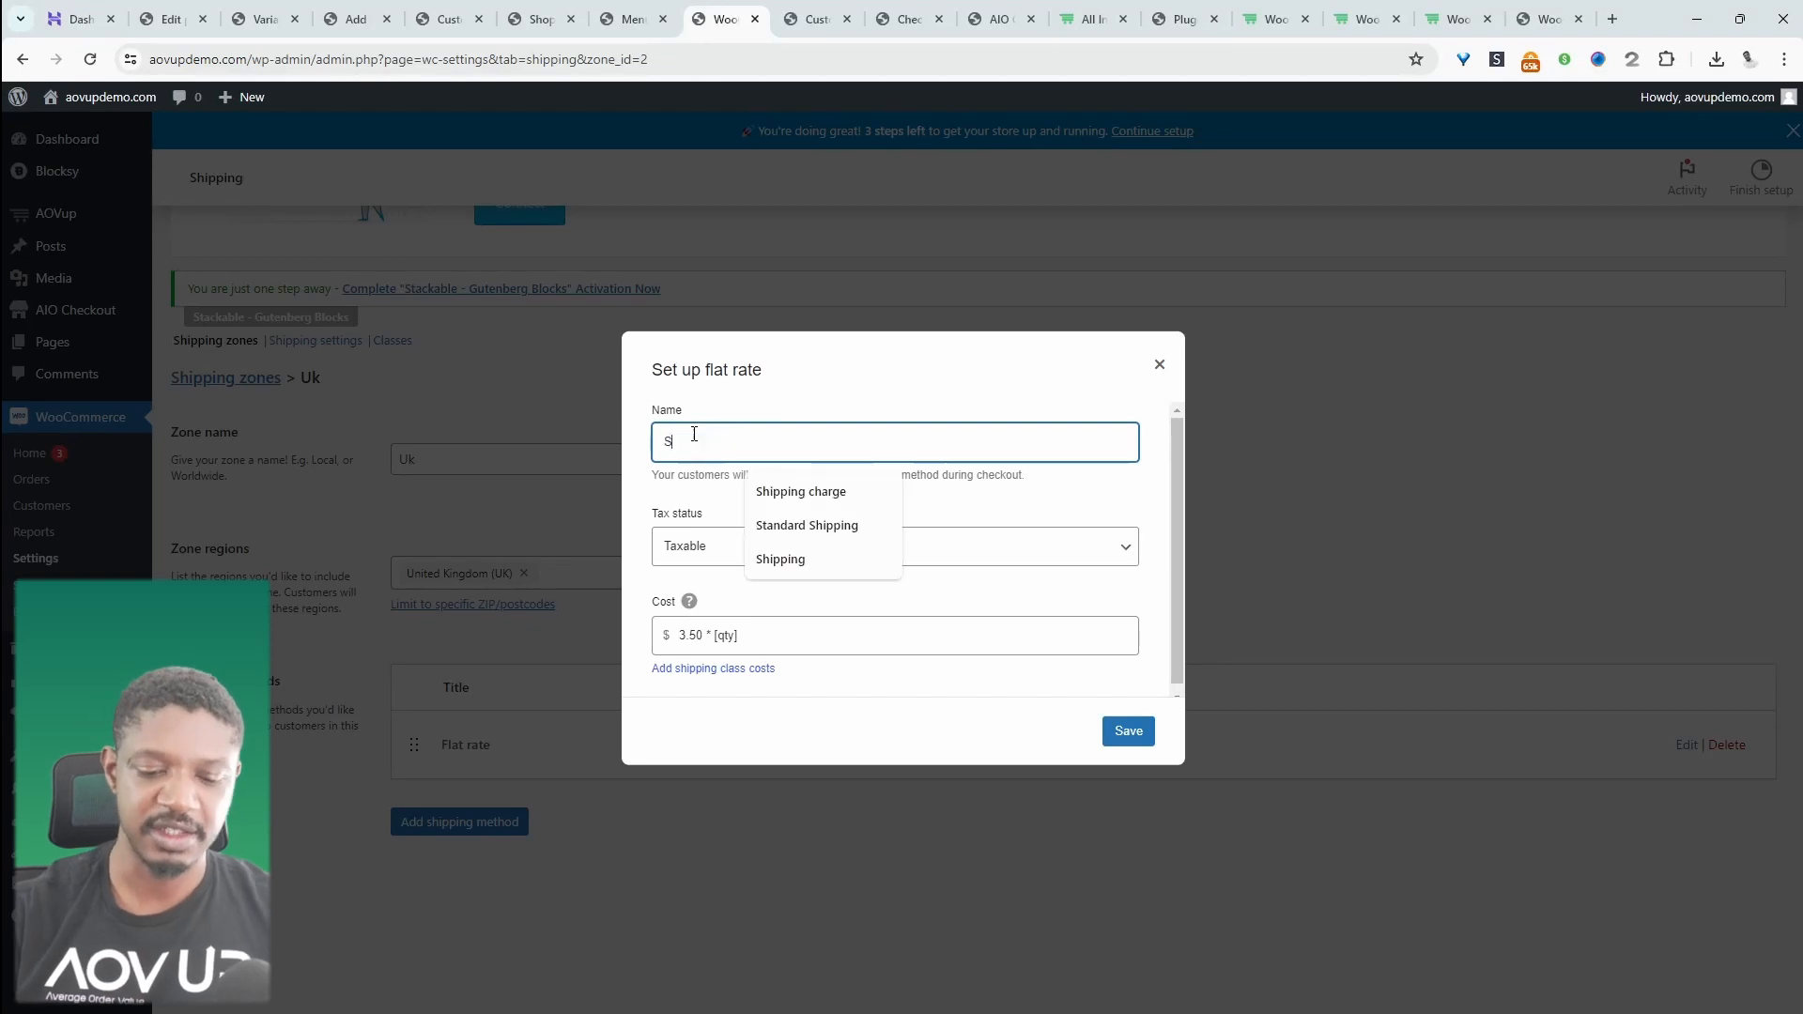
left_click(786, 490)
type("(2-5 days)")
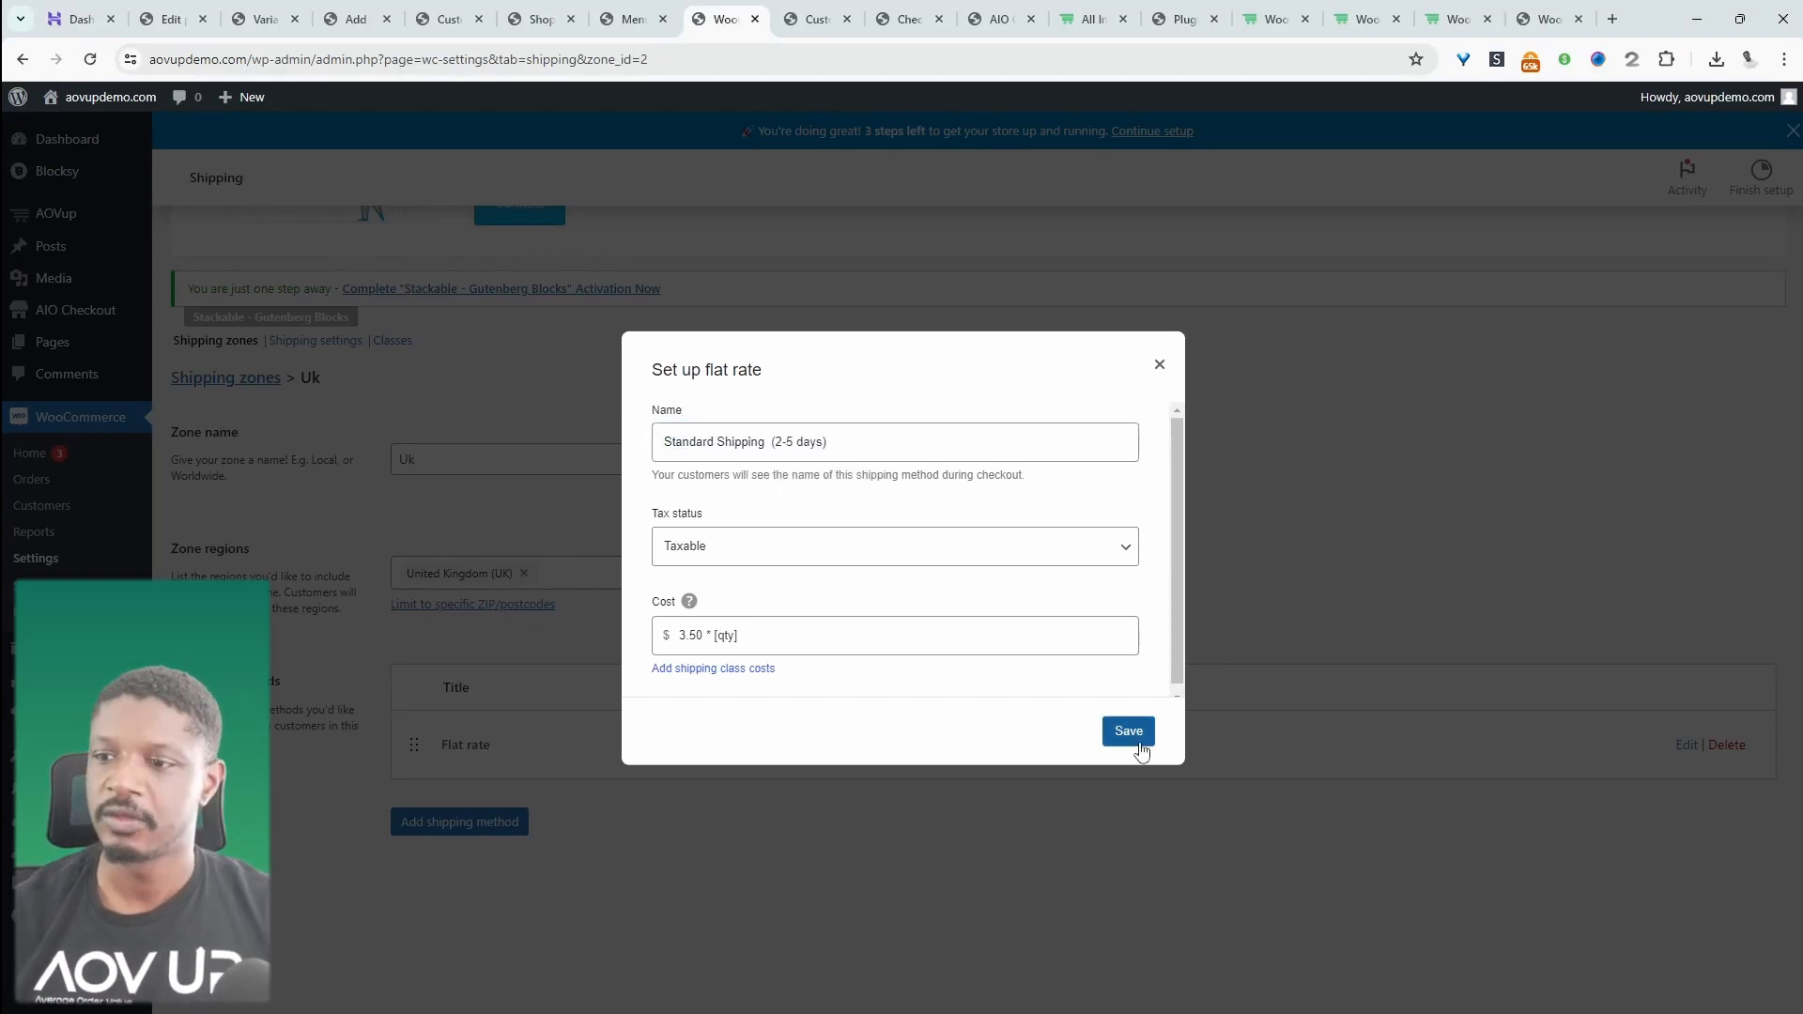
left_click(1131, 736)
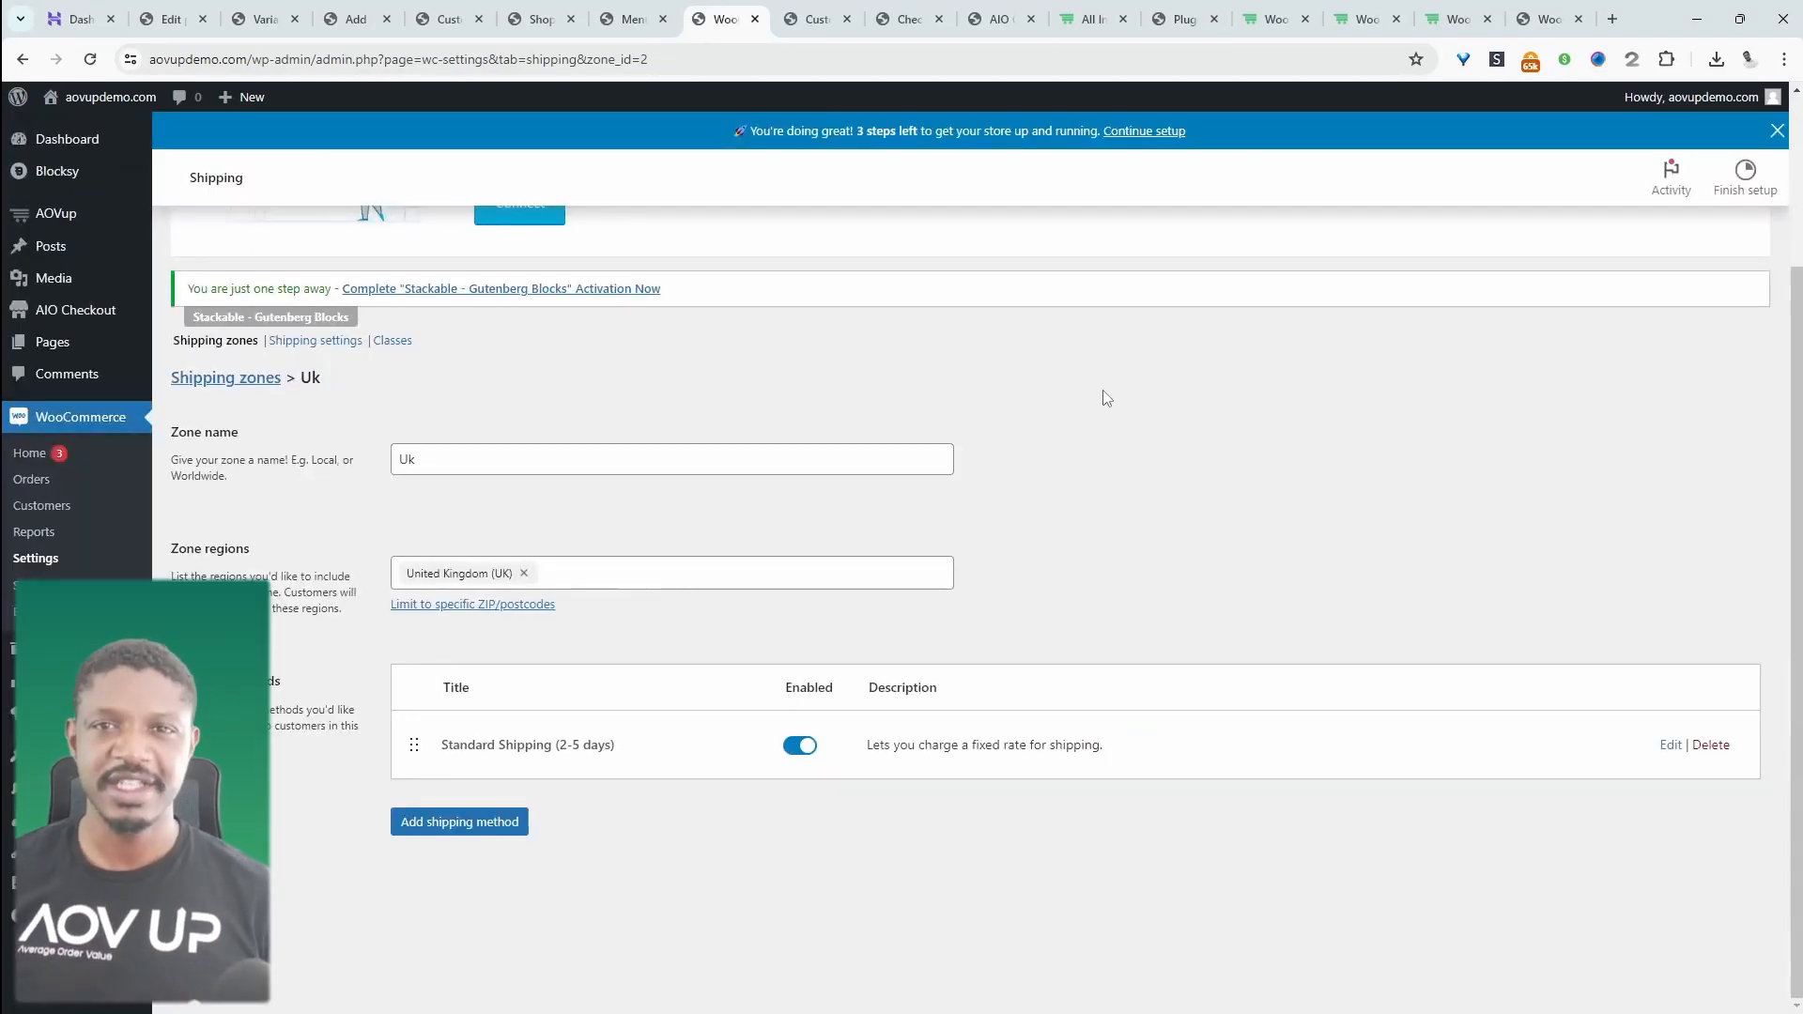